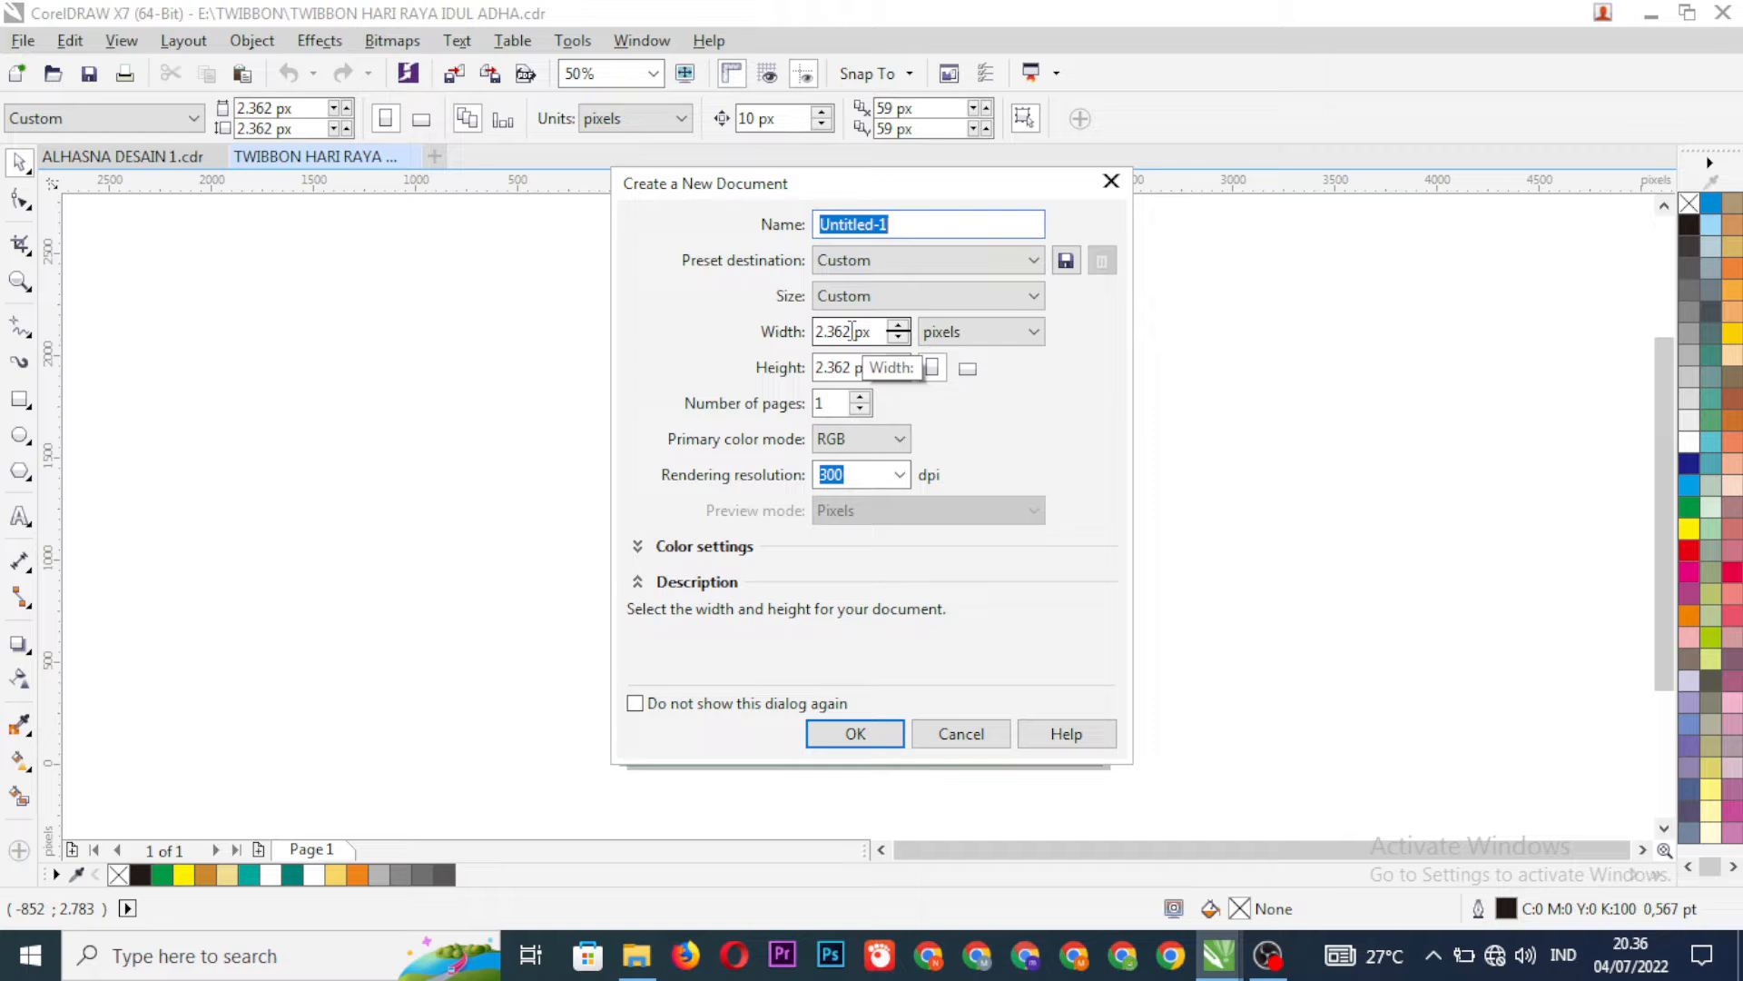
# - Create a new document sized 2.362 px by 2.362 px with RGB as primary color mode and 300 dpi resolution
pyautogui.moveTo(852, 331); pyautogui.dragTo(741, 331)
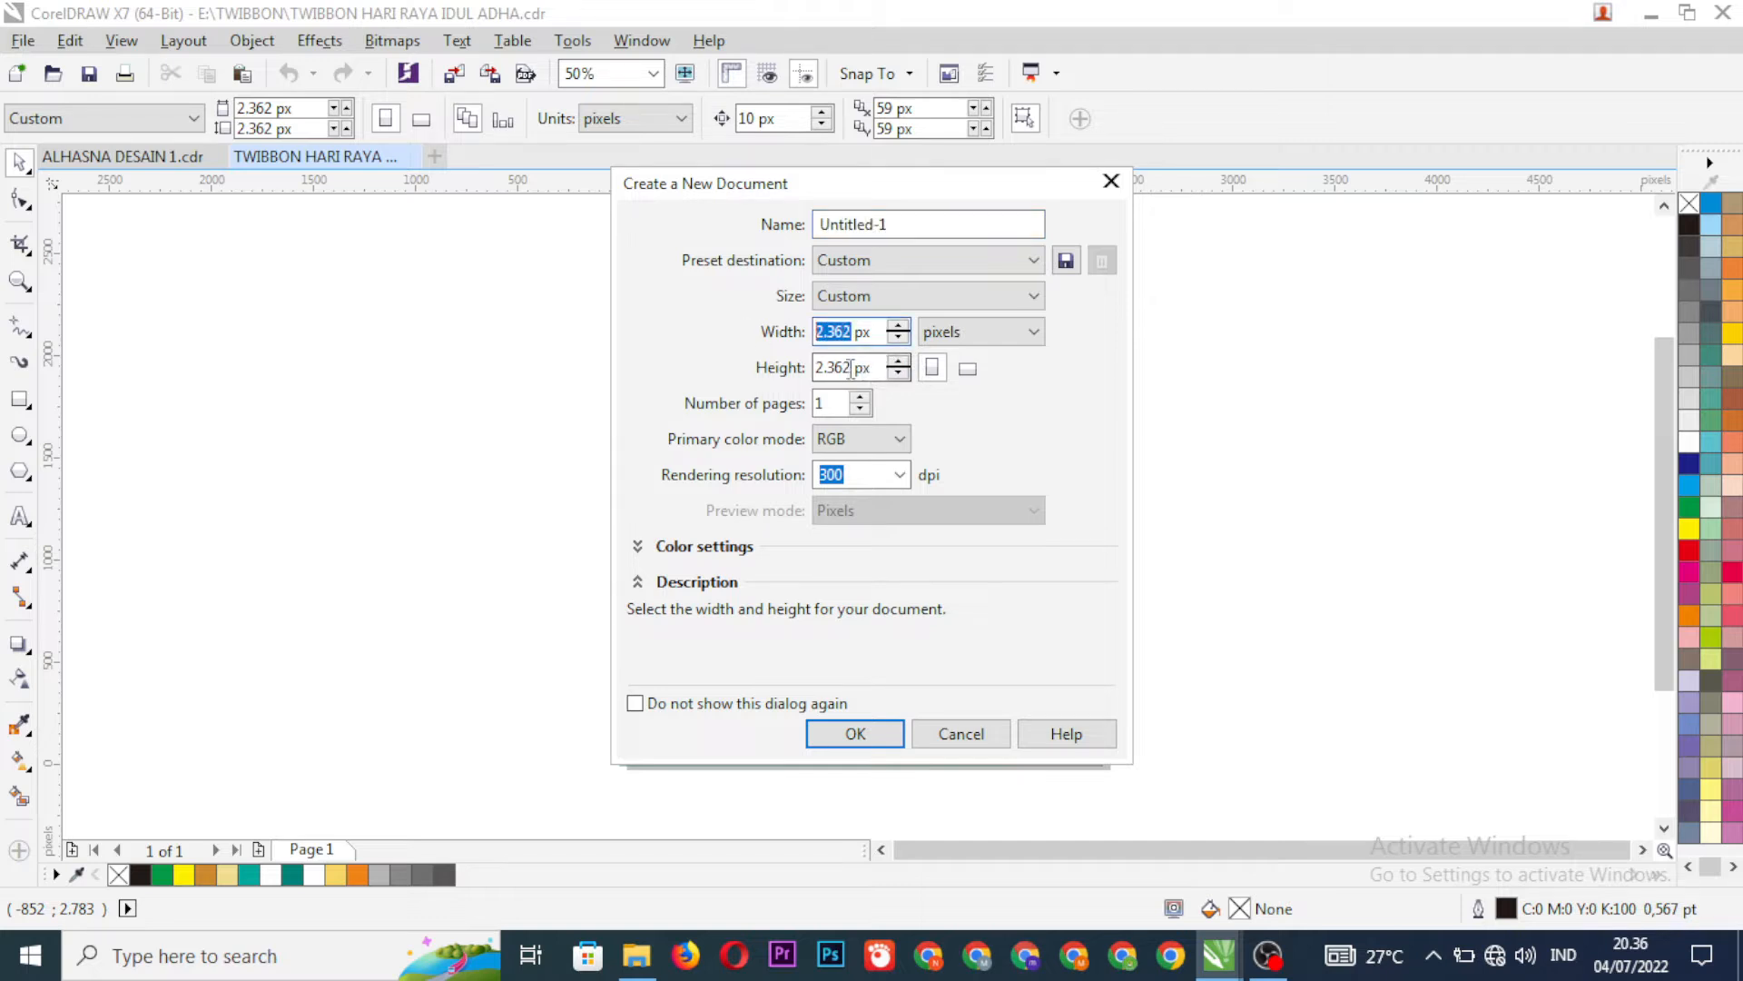
pyautogui.click(851, 367)
pyautogui.moveTo(837, 368); pyautogui.dragTo(754, 370)
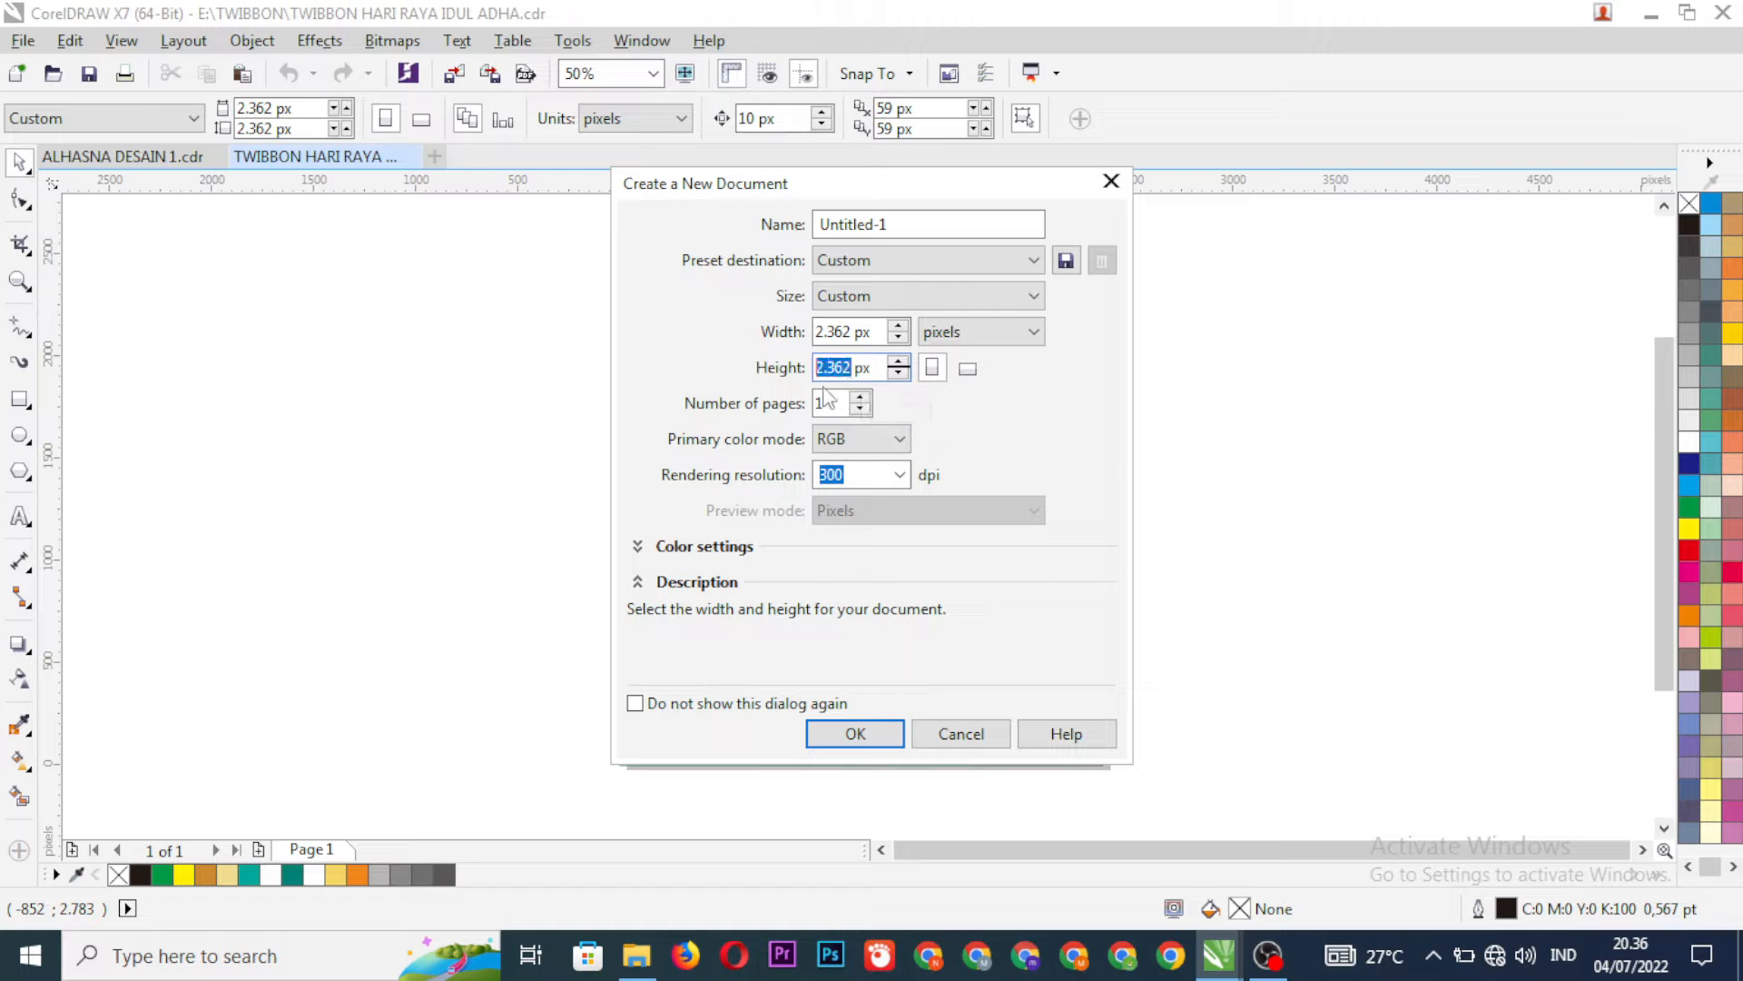
pyautogui.click(925, 401)
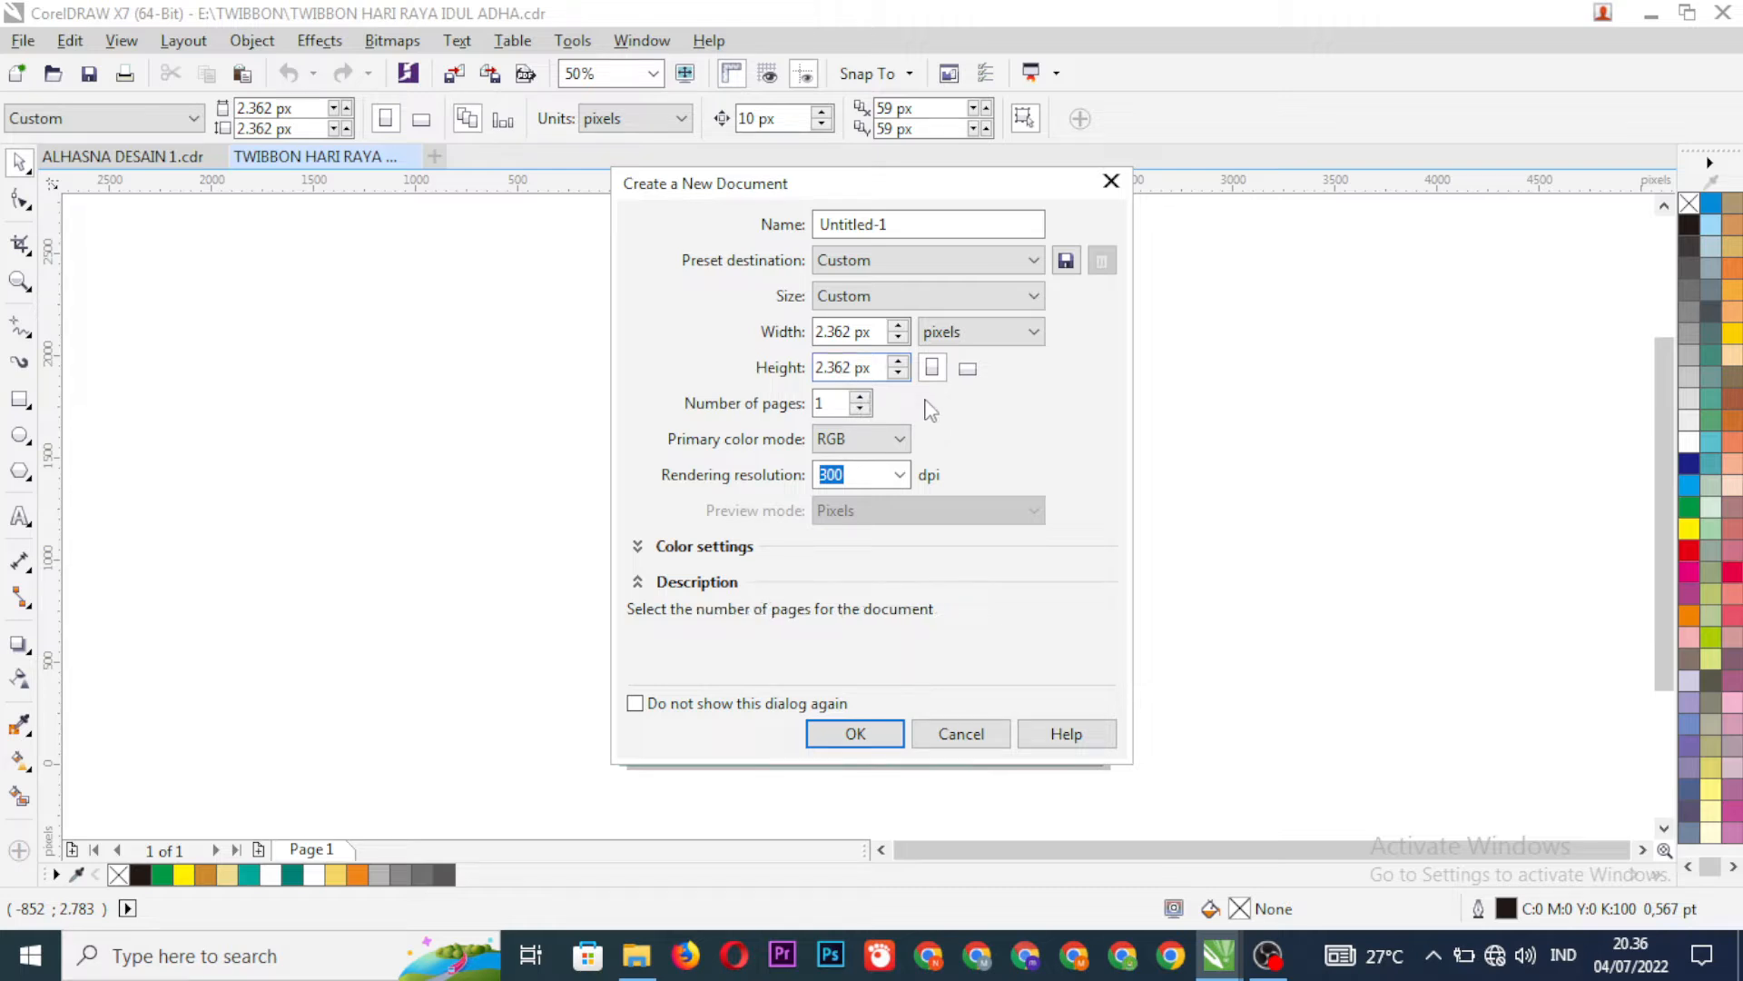
pyautogui.click(860, 443)
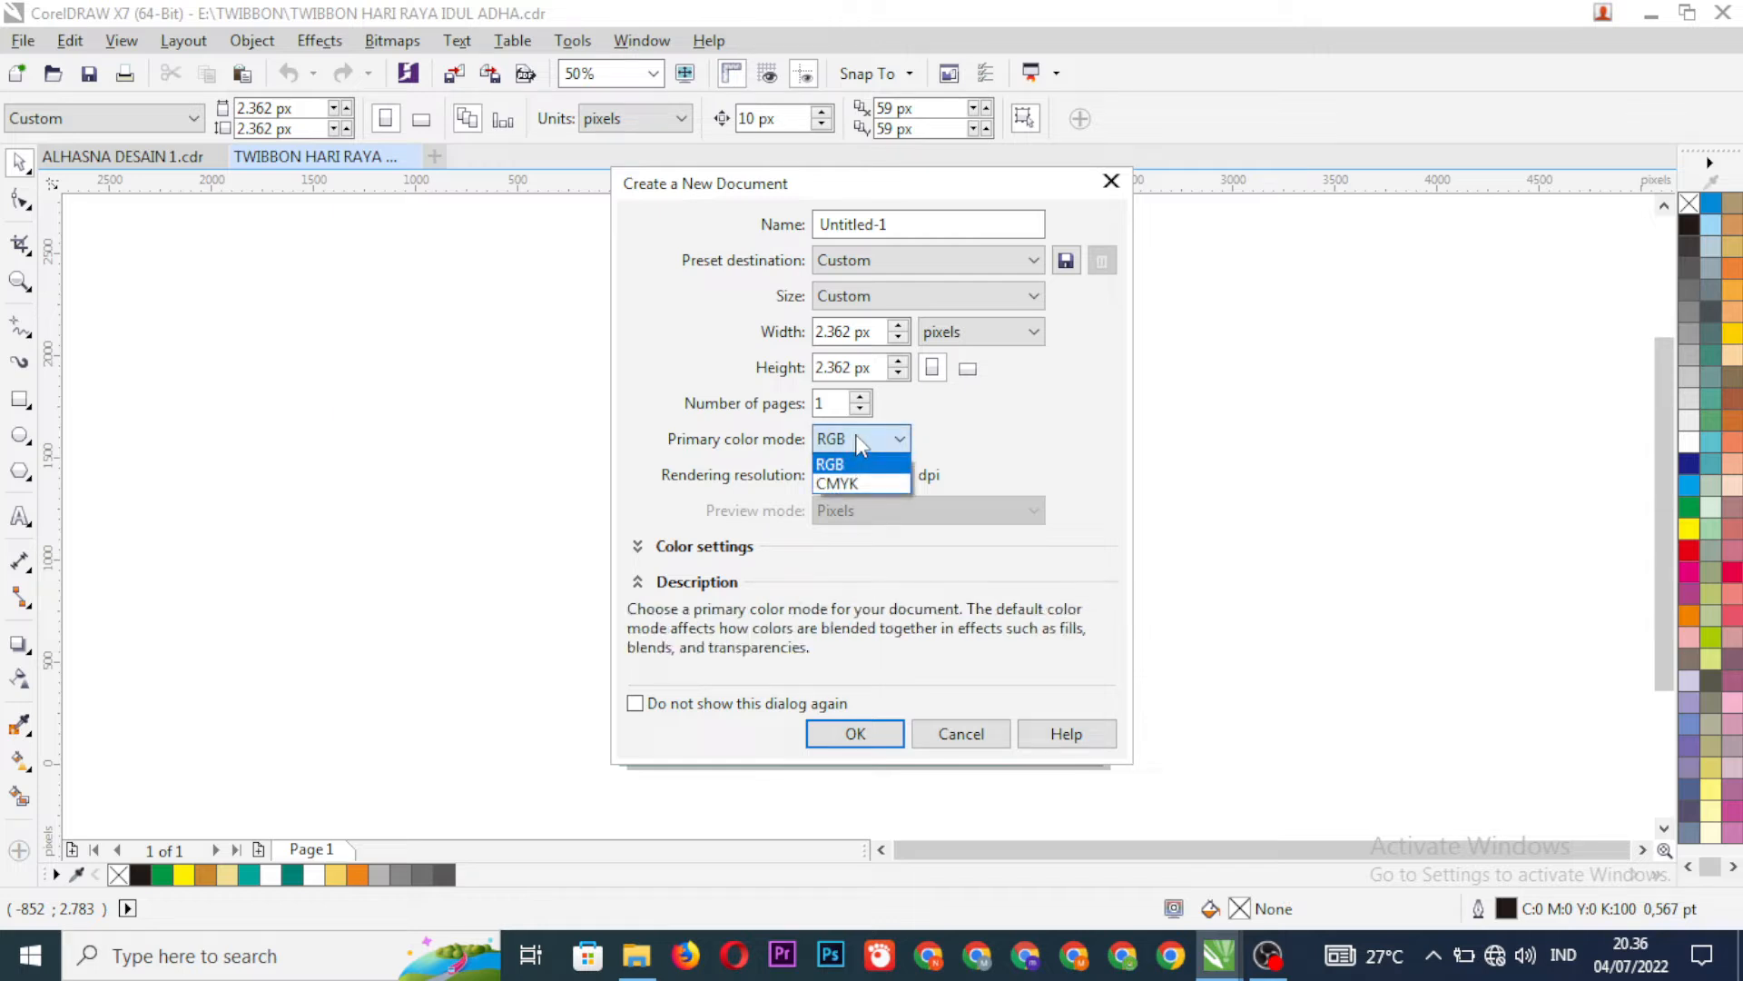
pyautogui.click(857, 437)
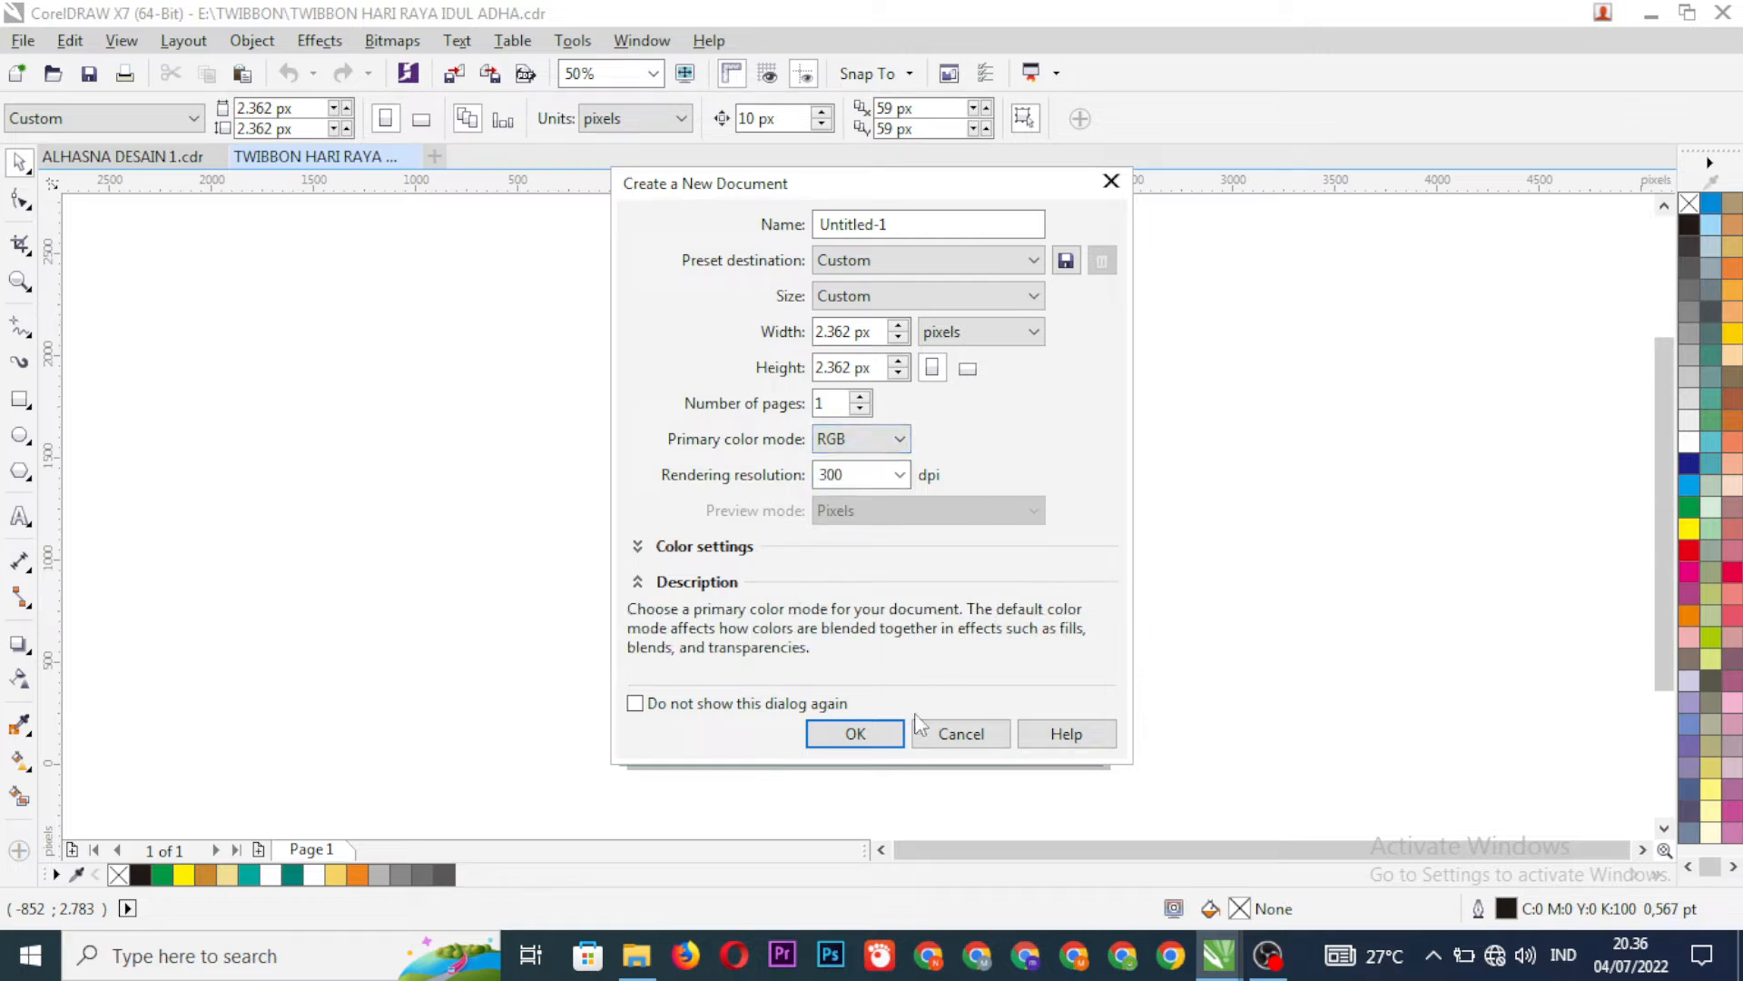
pyautogui.click(854, 734)
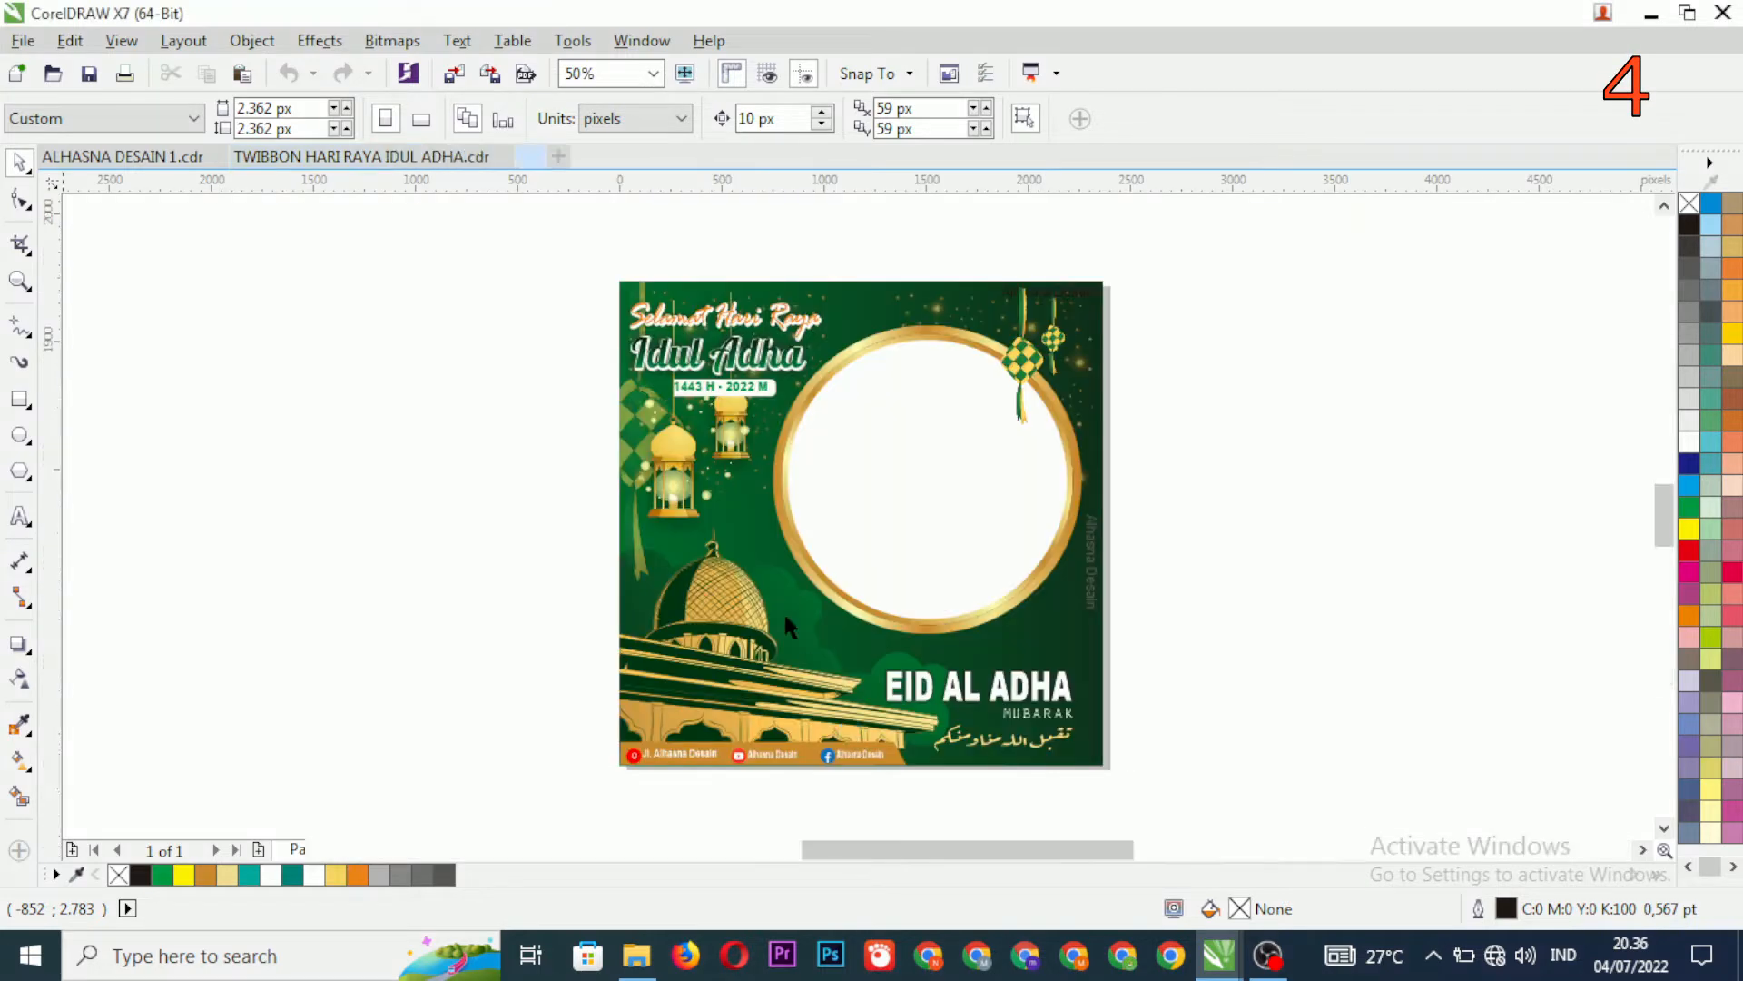
# - Copy the whole design from TWIBBON HARI RAYA IDUL ADHA.cdr into Untitled-1 and place it to the right of the page
pyautogui.scroll(-5, 760, 520)
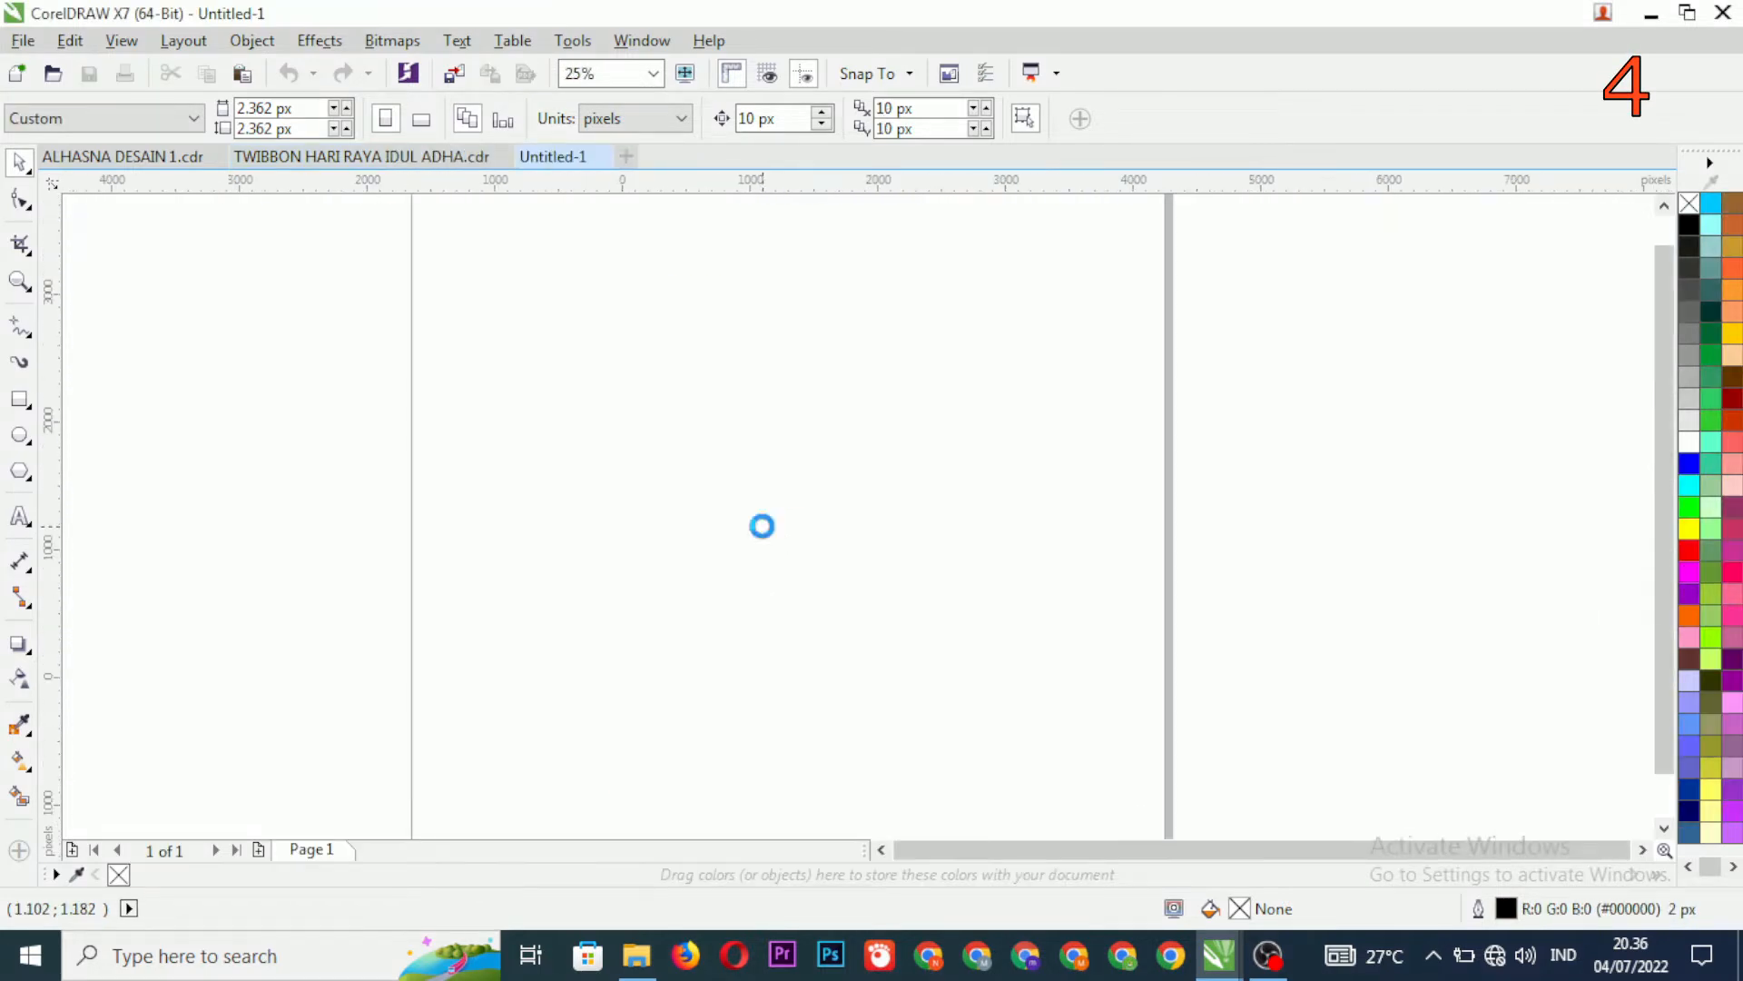
pyautogui.click(388, 158)
pyautogui.moveTo(586, 243); pyautogui.dragTo(1171, 796)
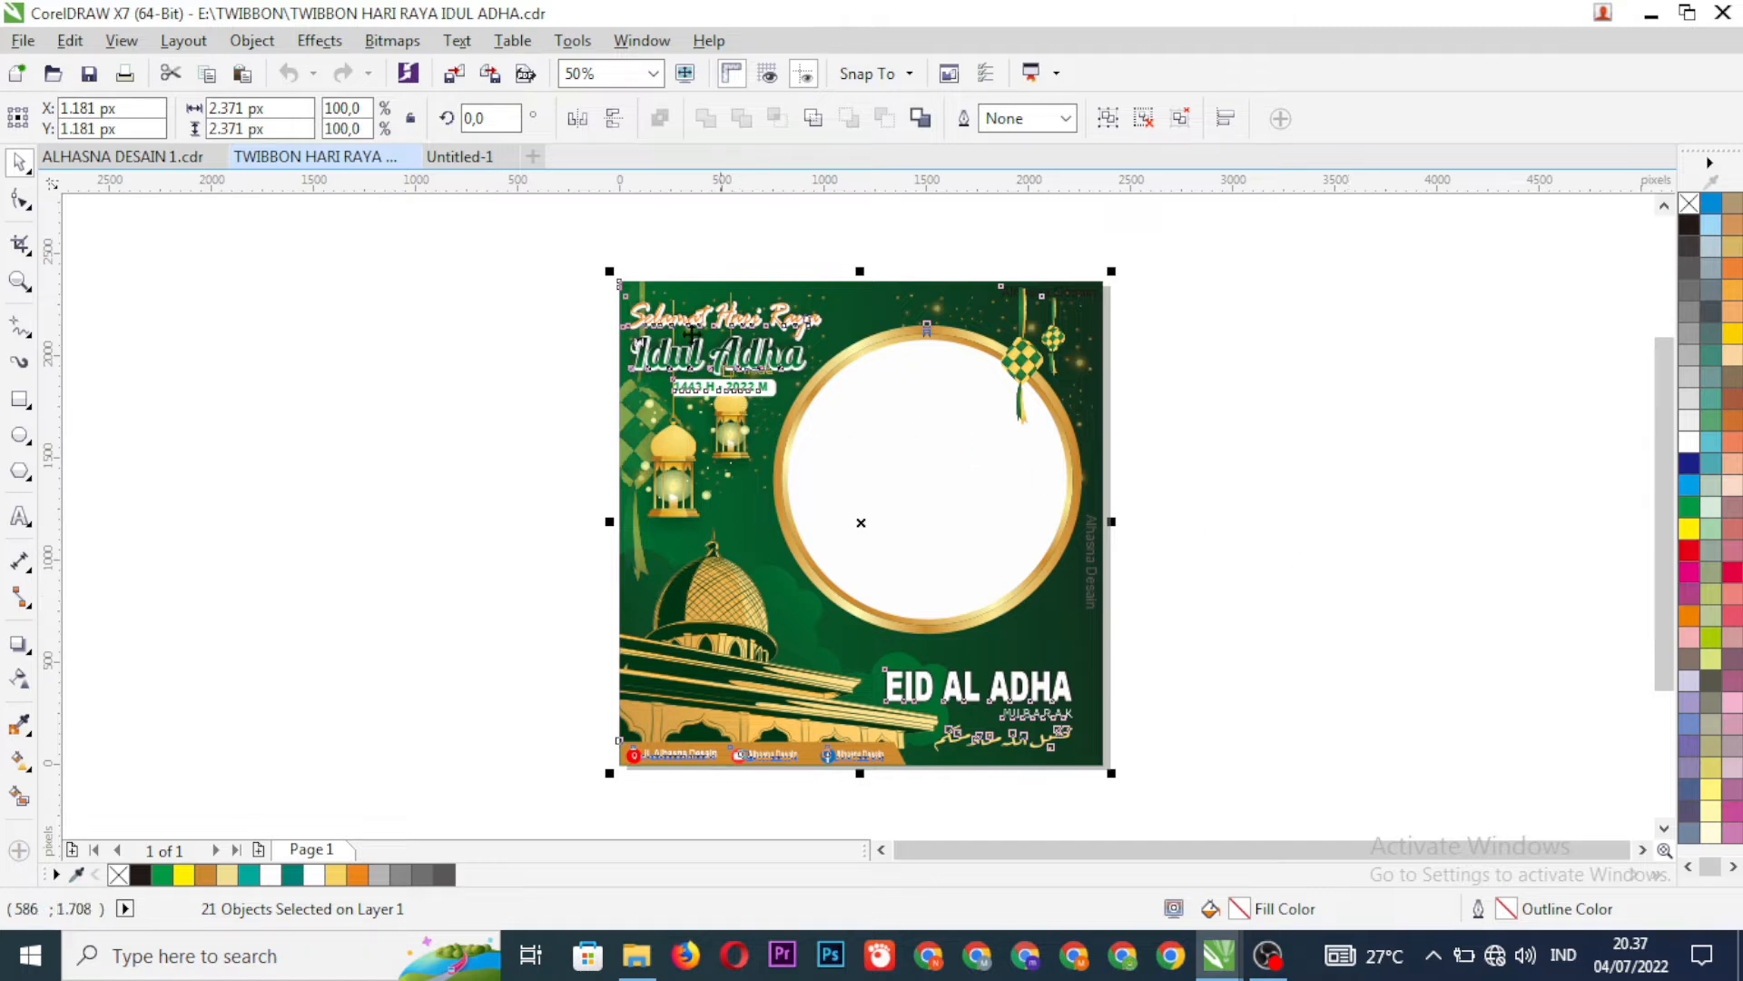
pyautogui.click(466, 162)
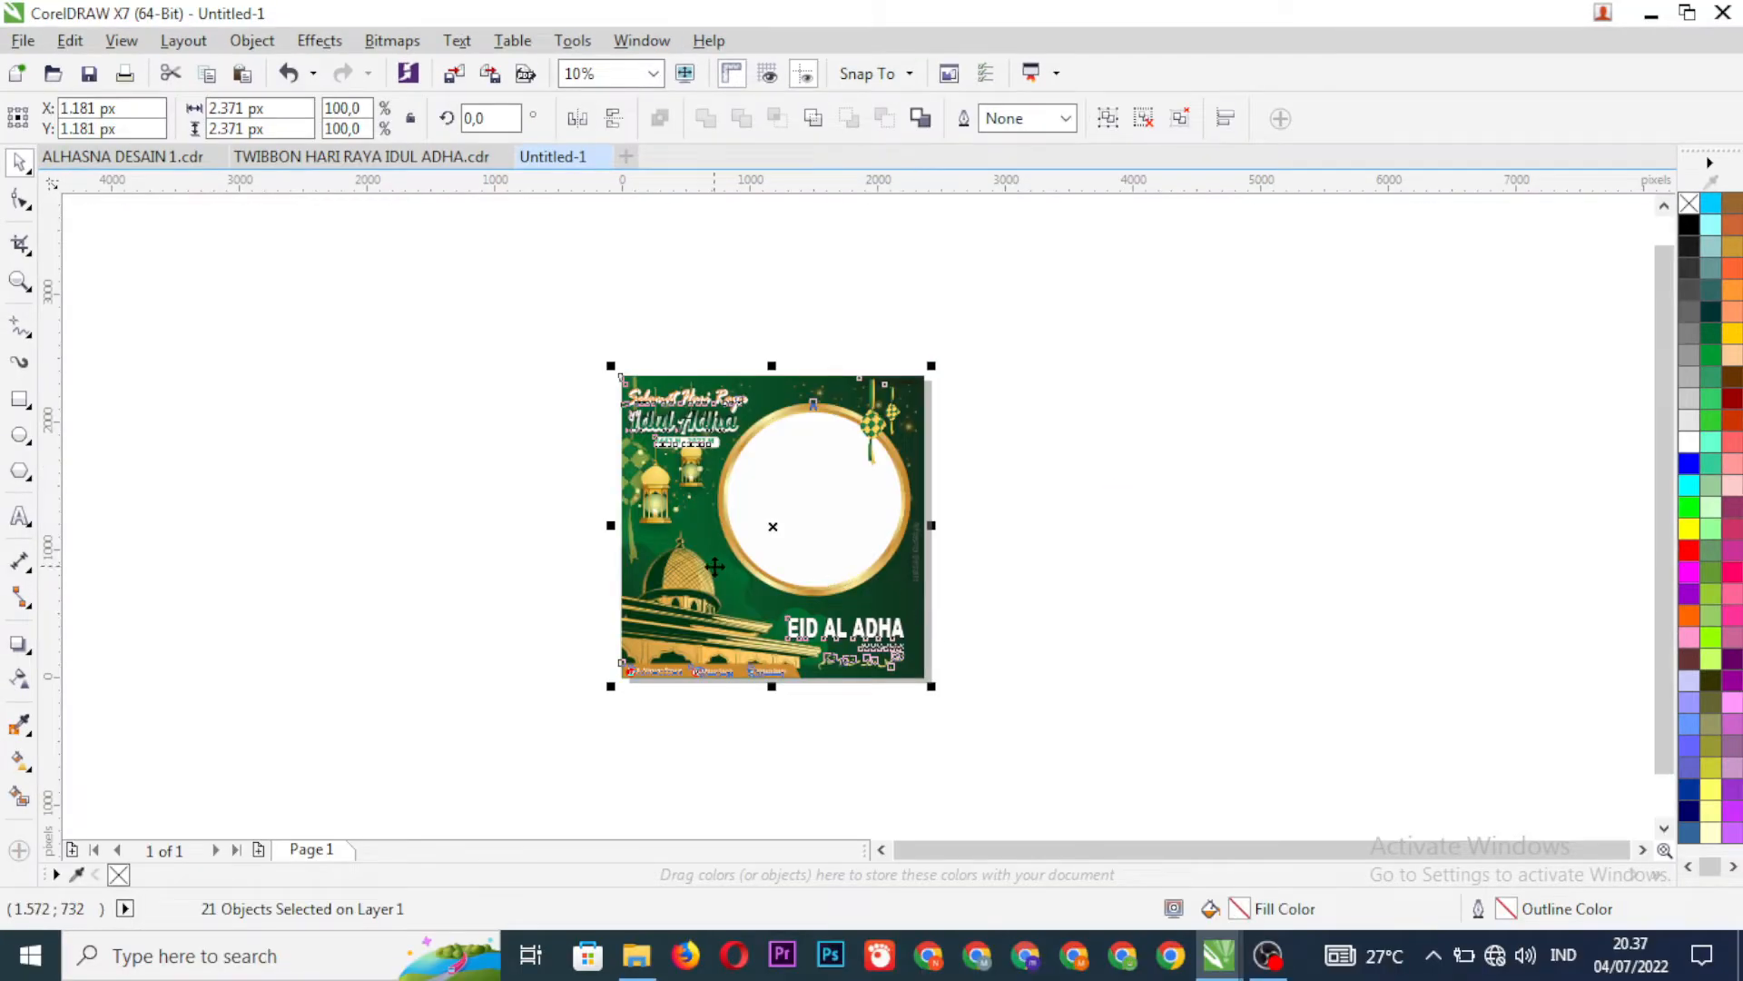
pyautogui.moveTo(714, 565); pyautogui.dragTo(1087, 536)
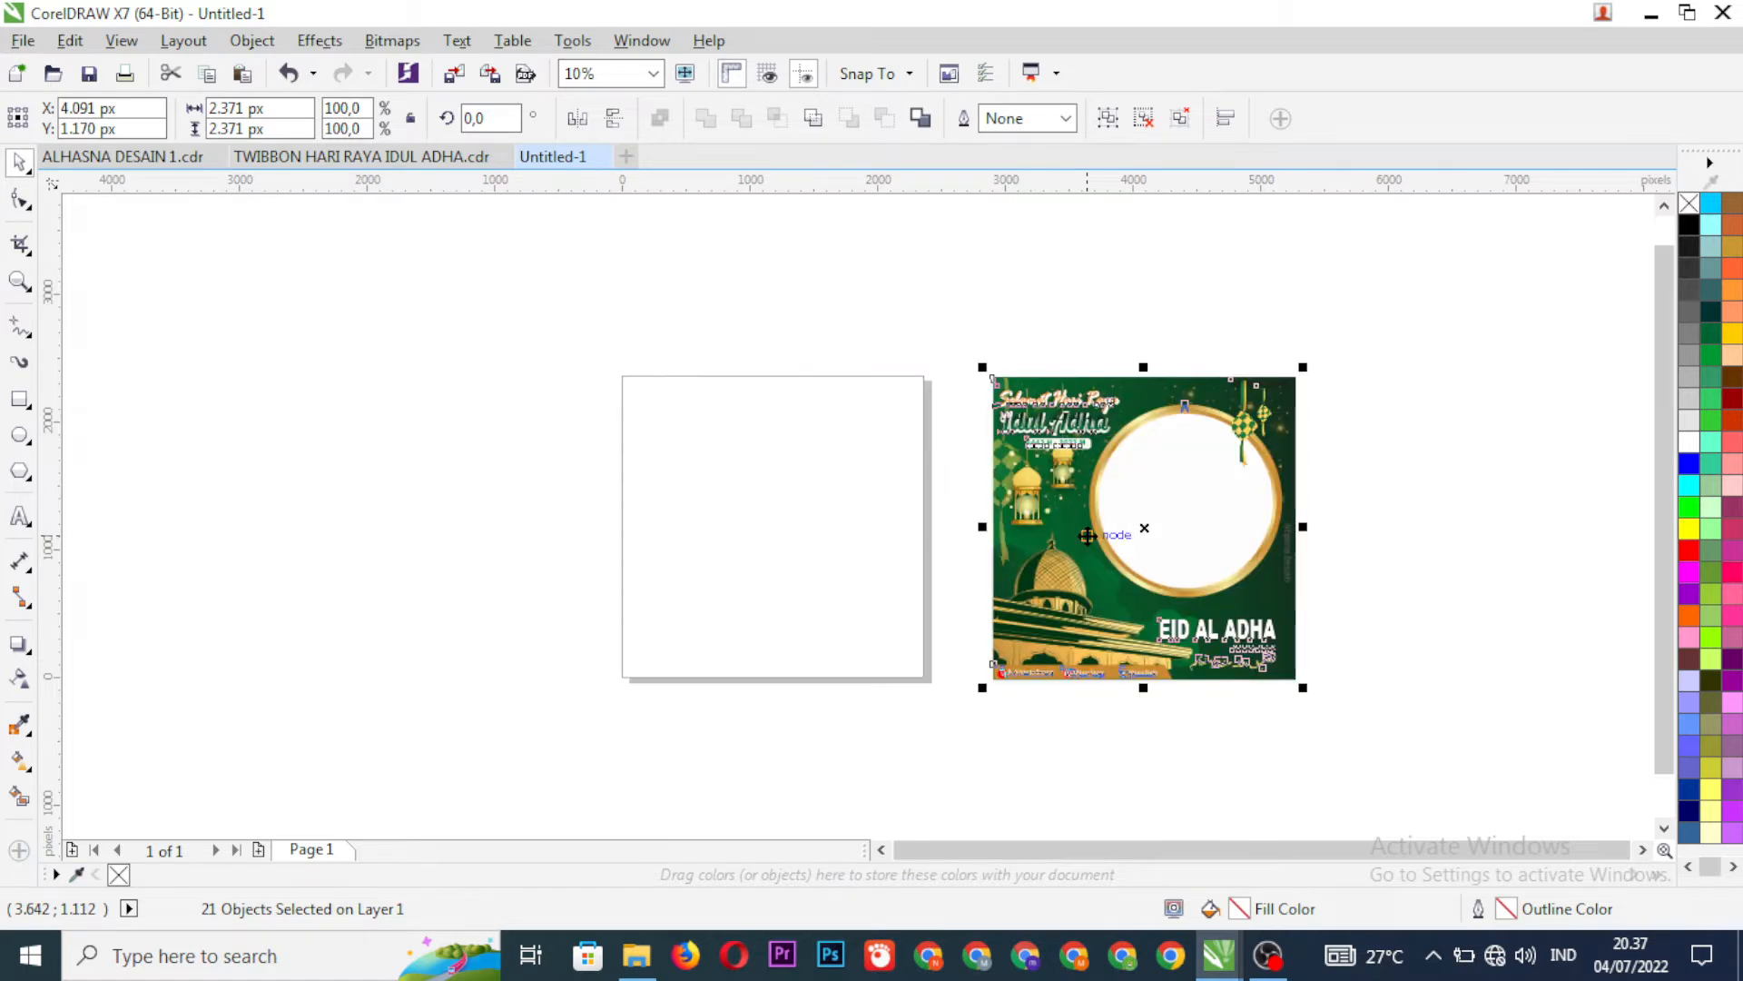
pyautogui.click(1325, 586)
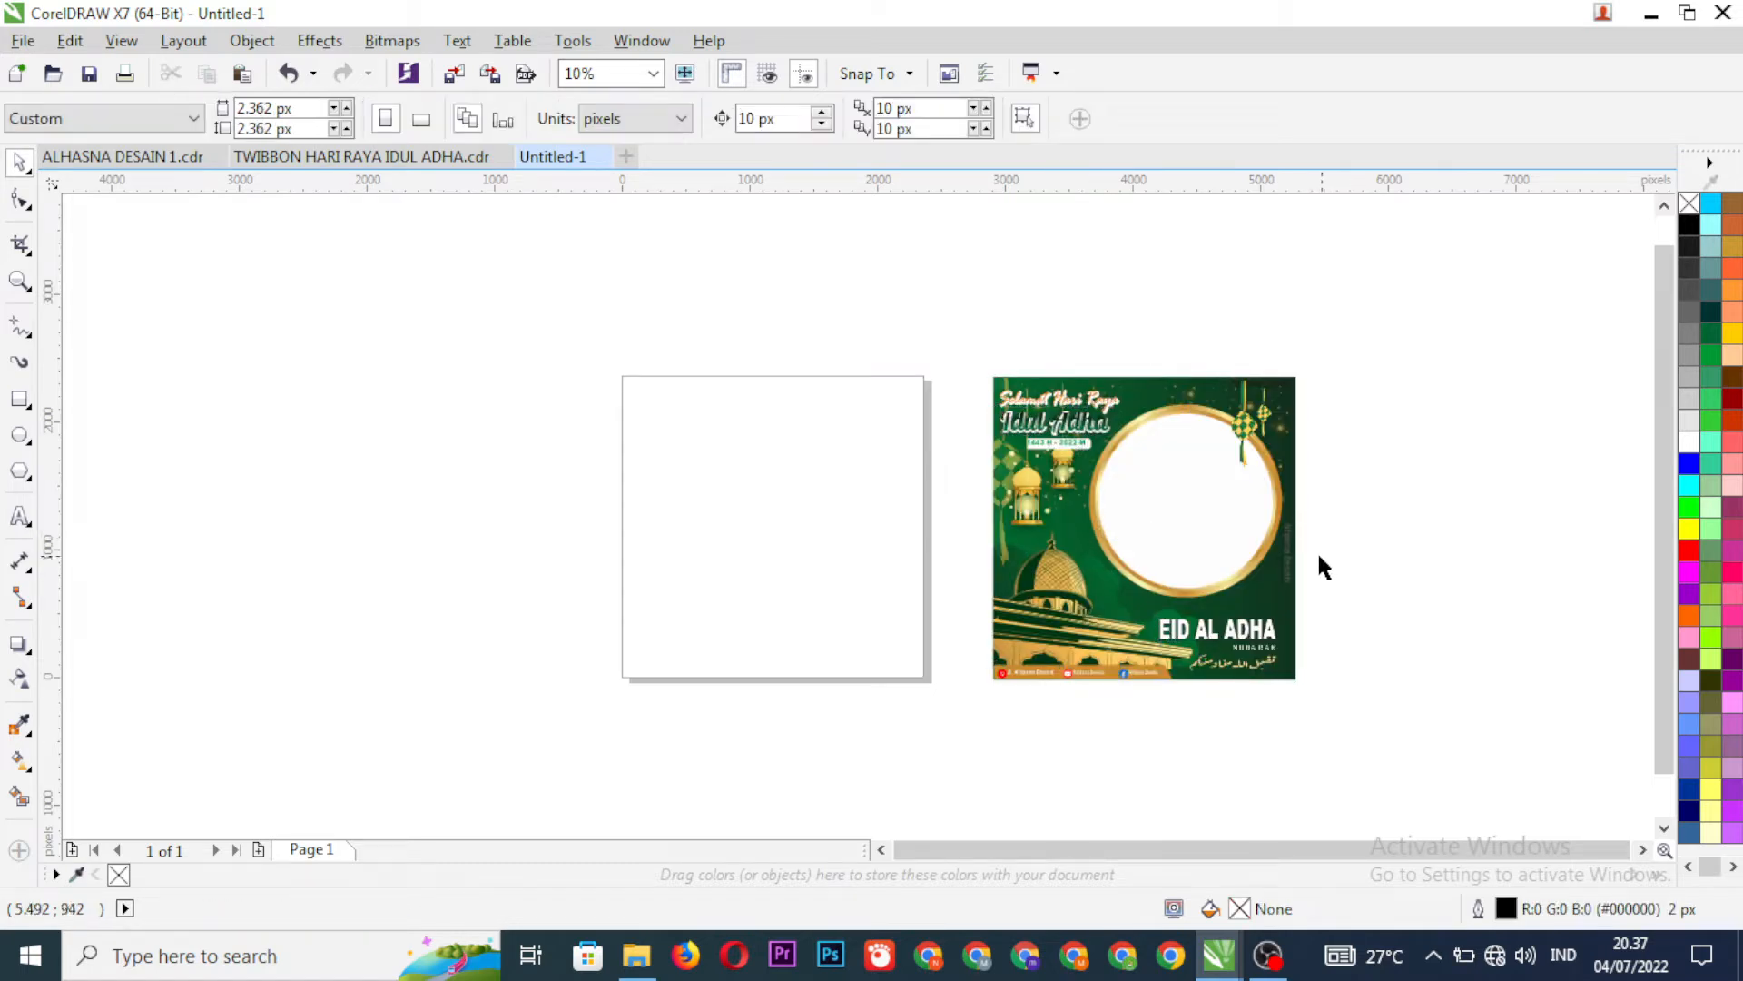
# - Move the "Selamat Hari Raya Idul Adha 1443 H - 2022 M" title objects out of the design to just above it
pyautogui.scroll(2, 1227, 524)
pyautogui.scroll(-2, 1094, 463)
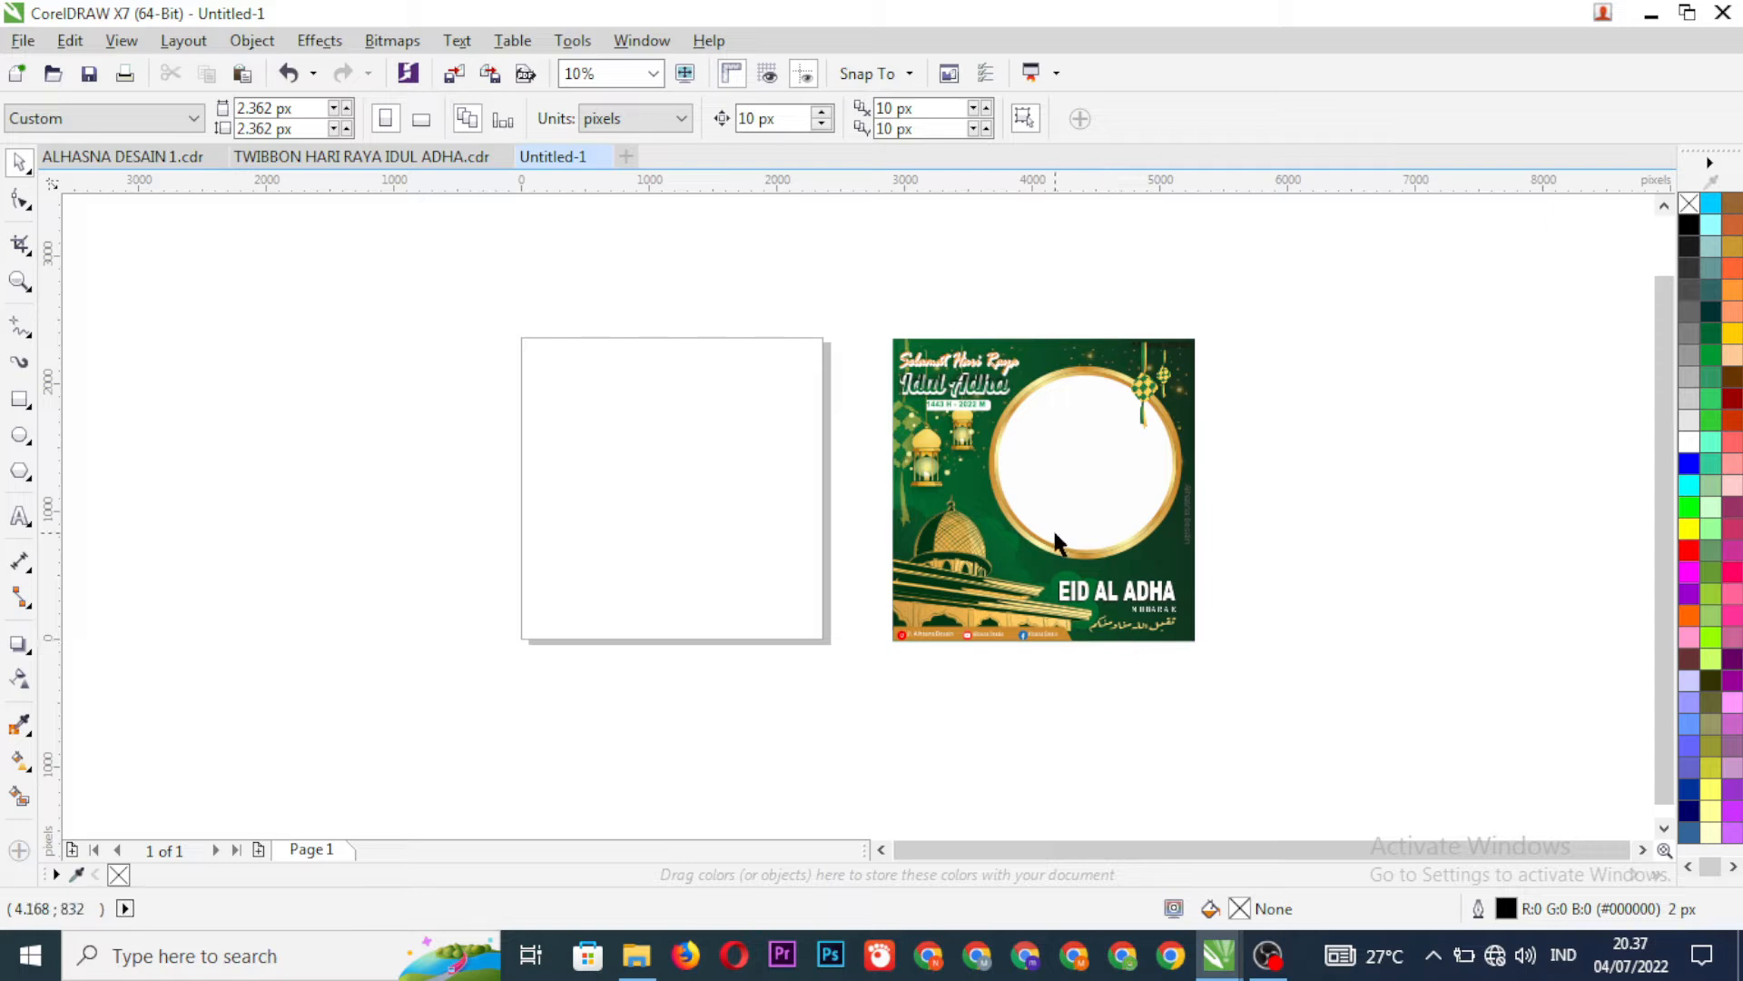
pyautogui.scroll(2, 917, 382)
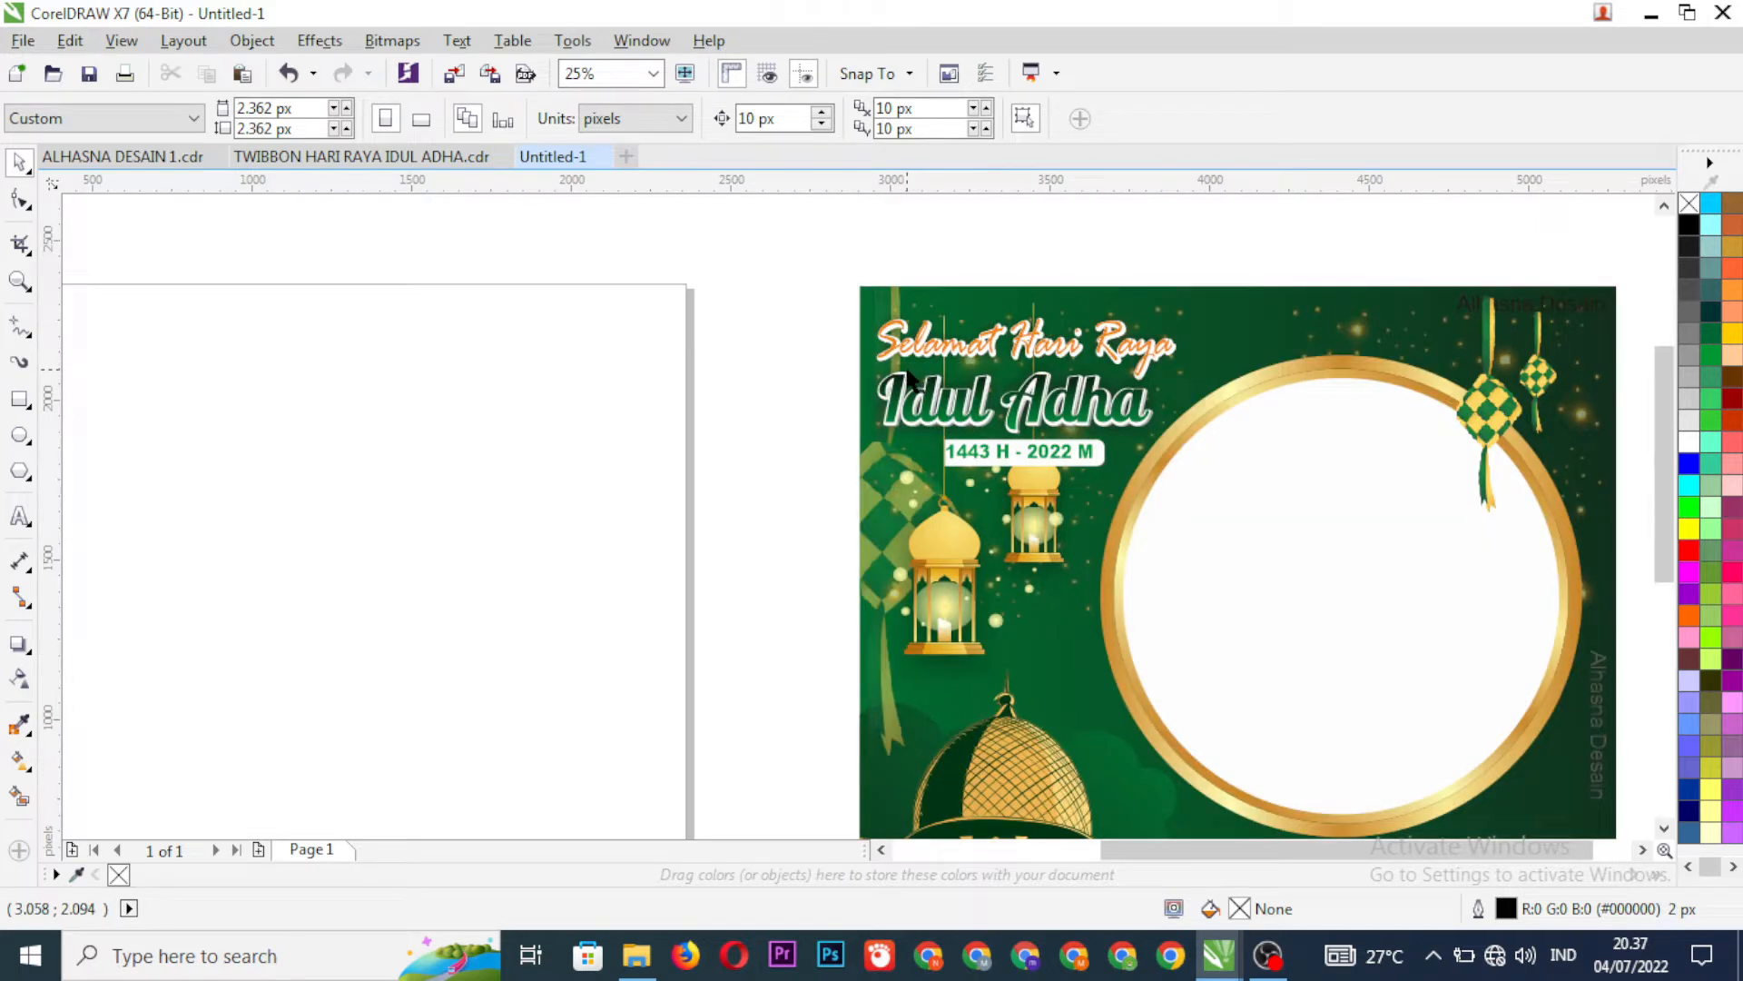
pyautogui.scroll(-2, 915, 379)
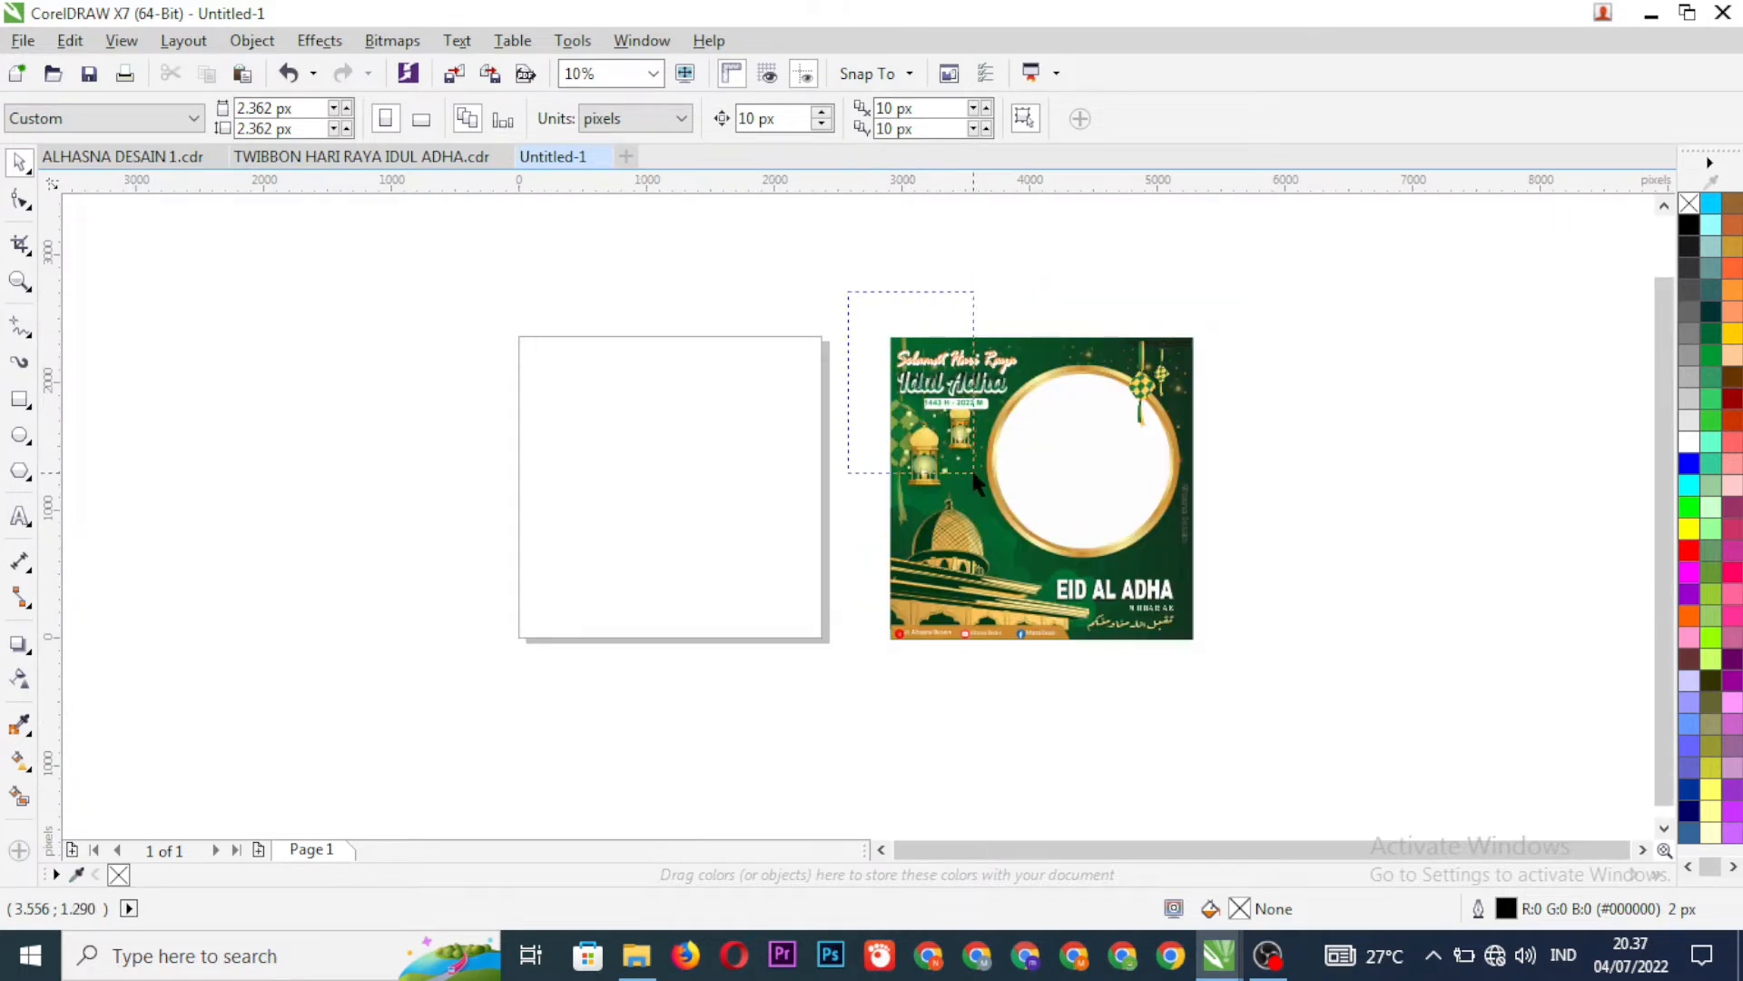
pyautogui.moveTo(1004, 419); pyautogui.dragTo(1022, 419)
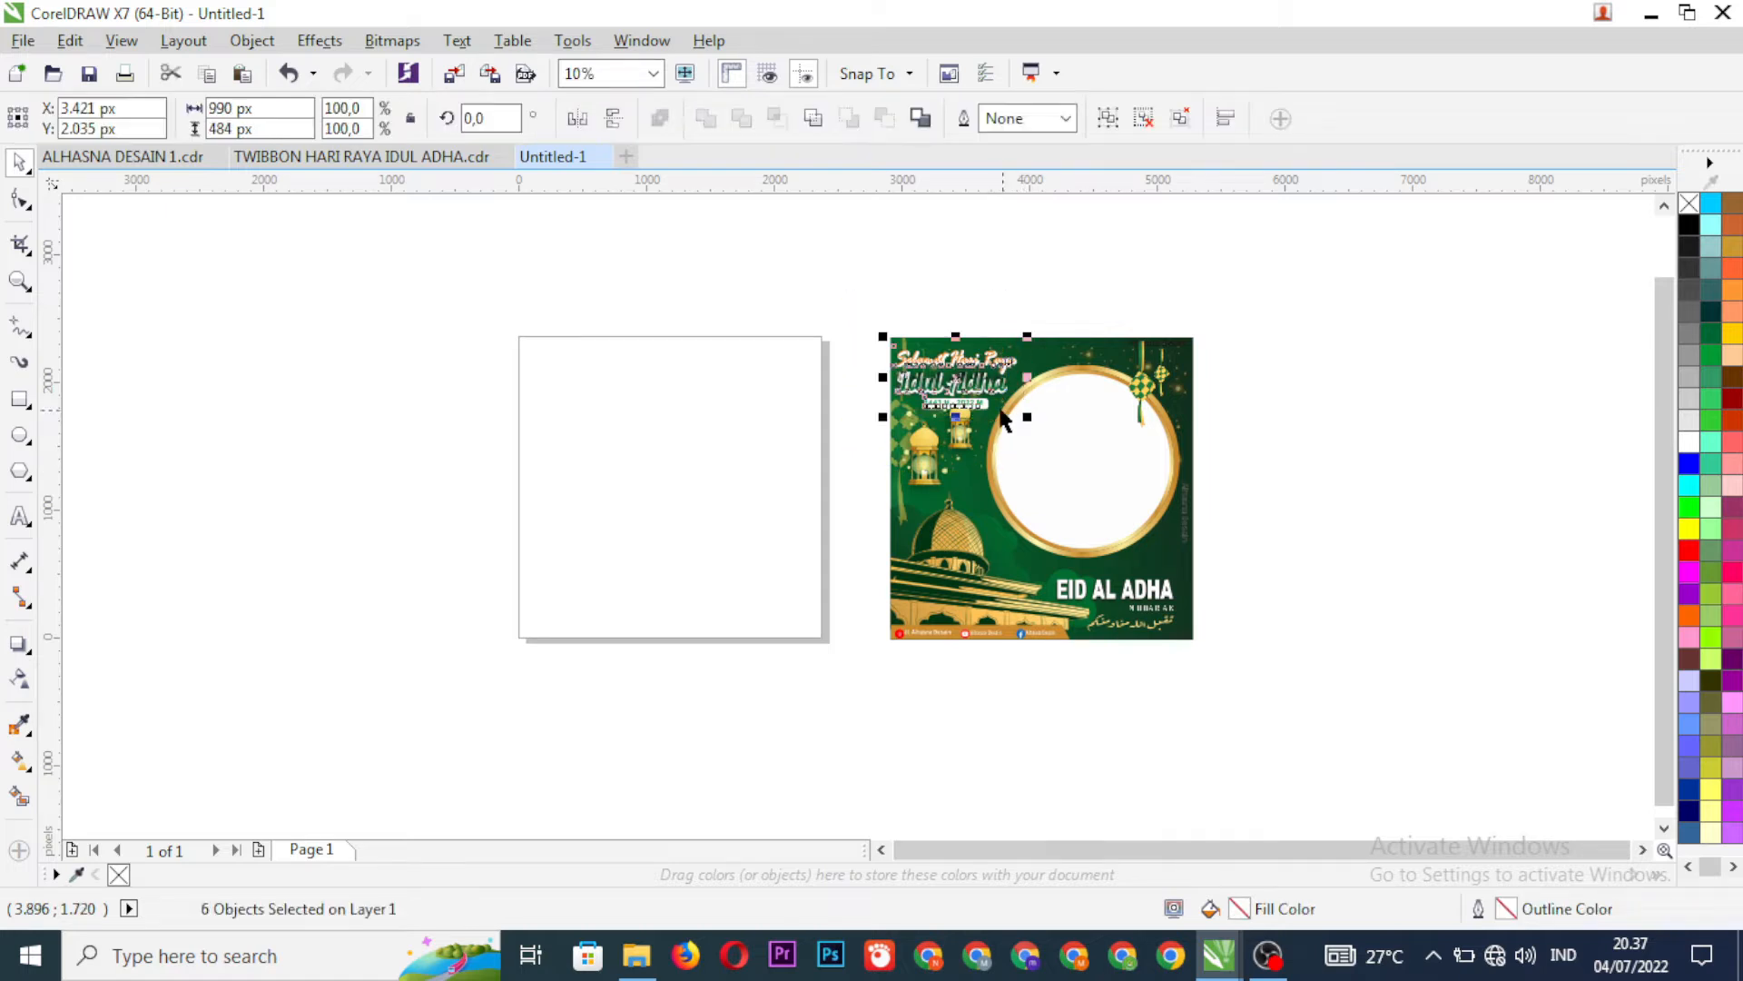
pyautogui.scroll(2, 965, 380)
pyautogui.scroll(-2, 965, 379)
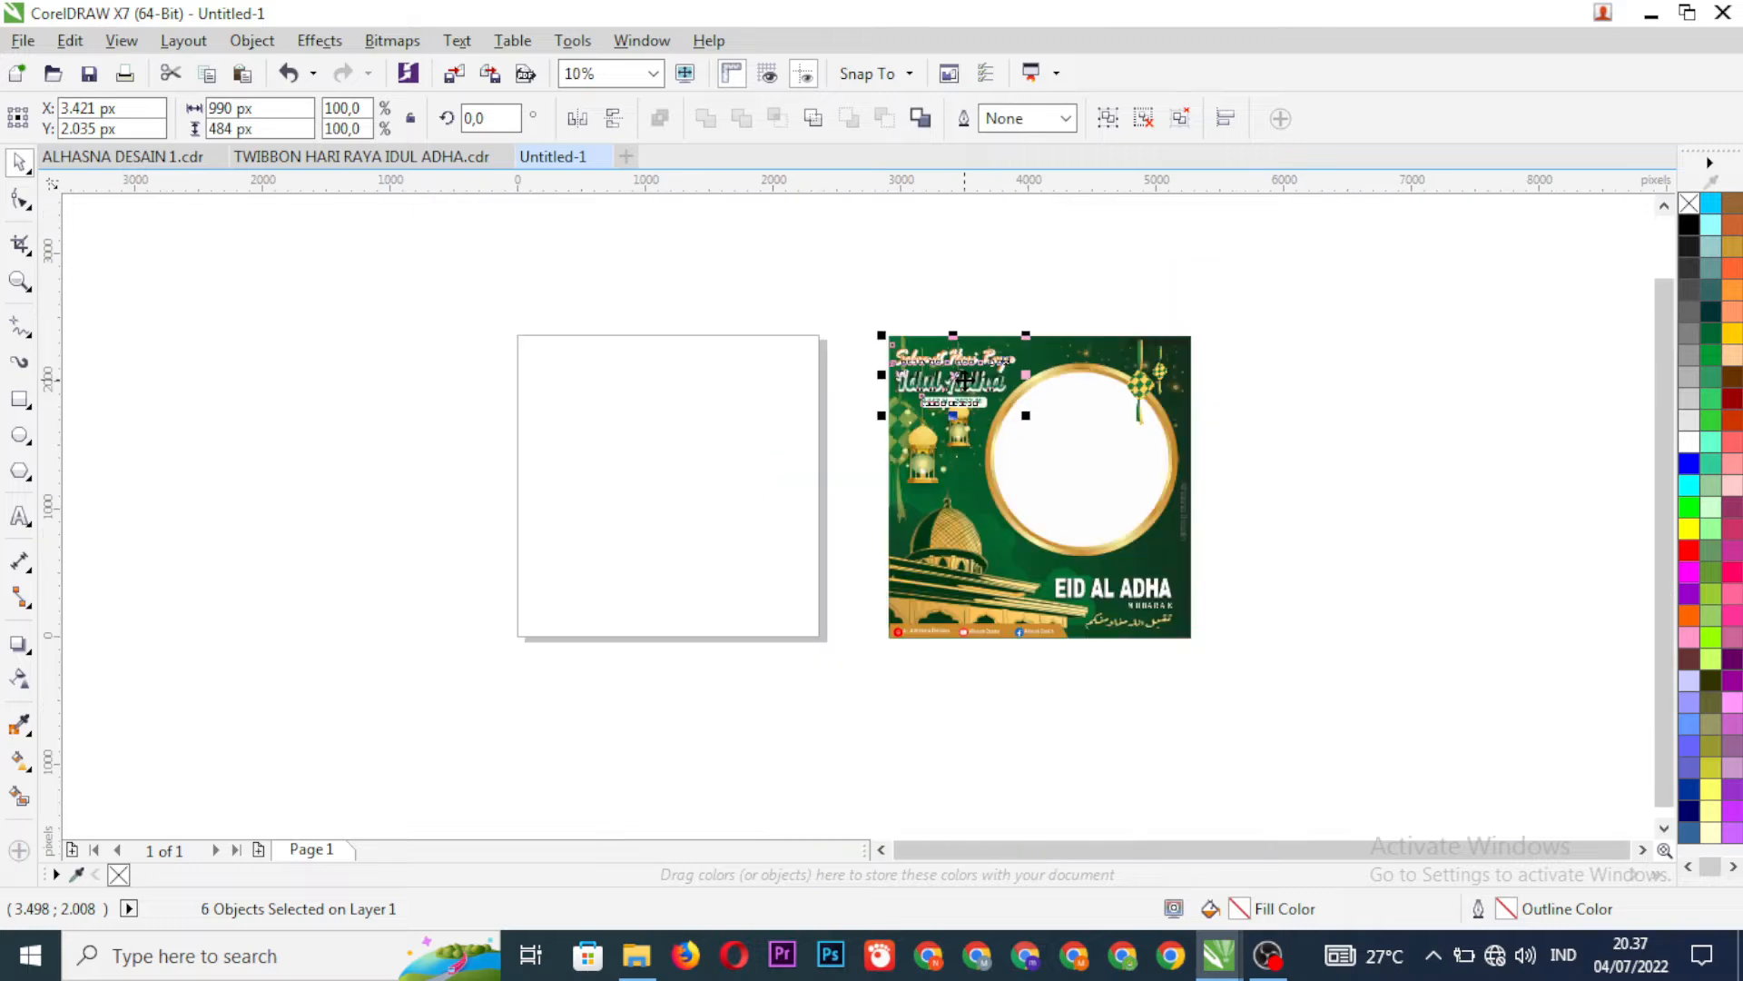
pyautogui.moveTo(963, 269); pyautogui.dragTo(963, 269)
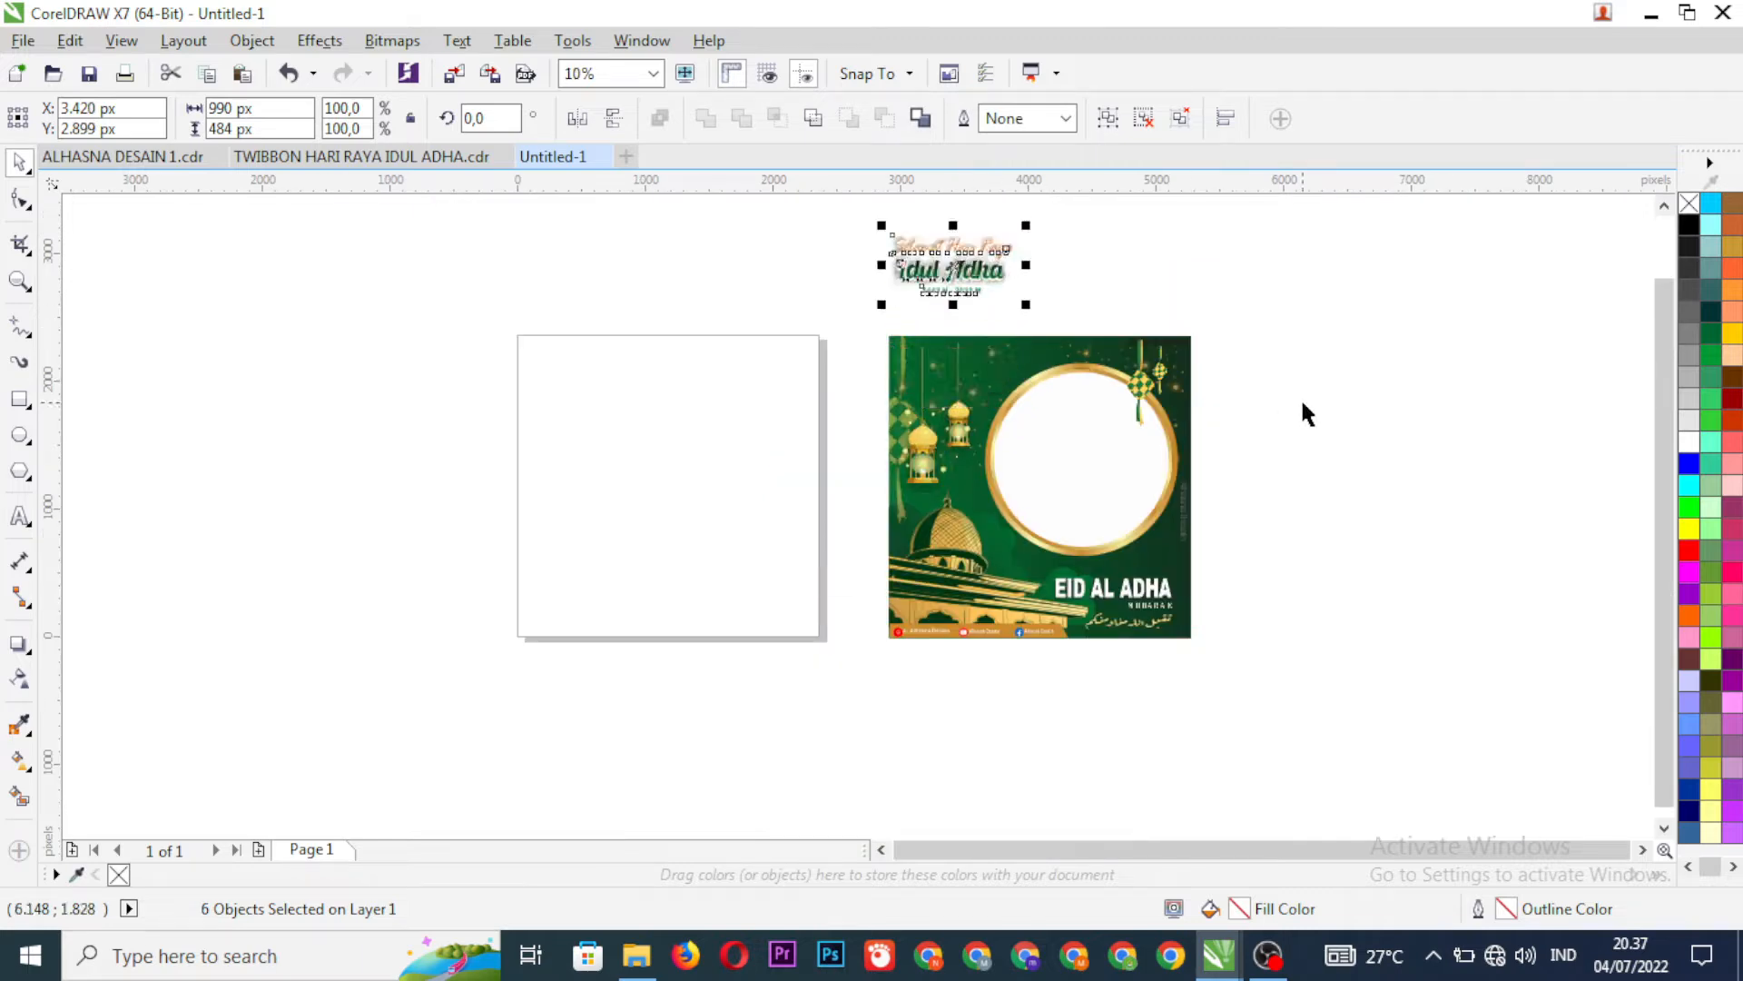
pyautogui.click(1271, 416)
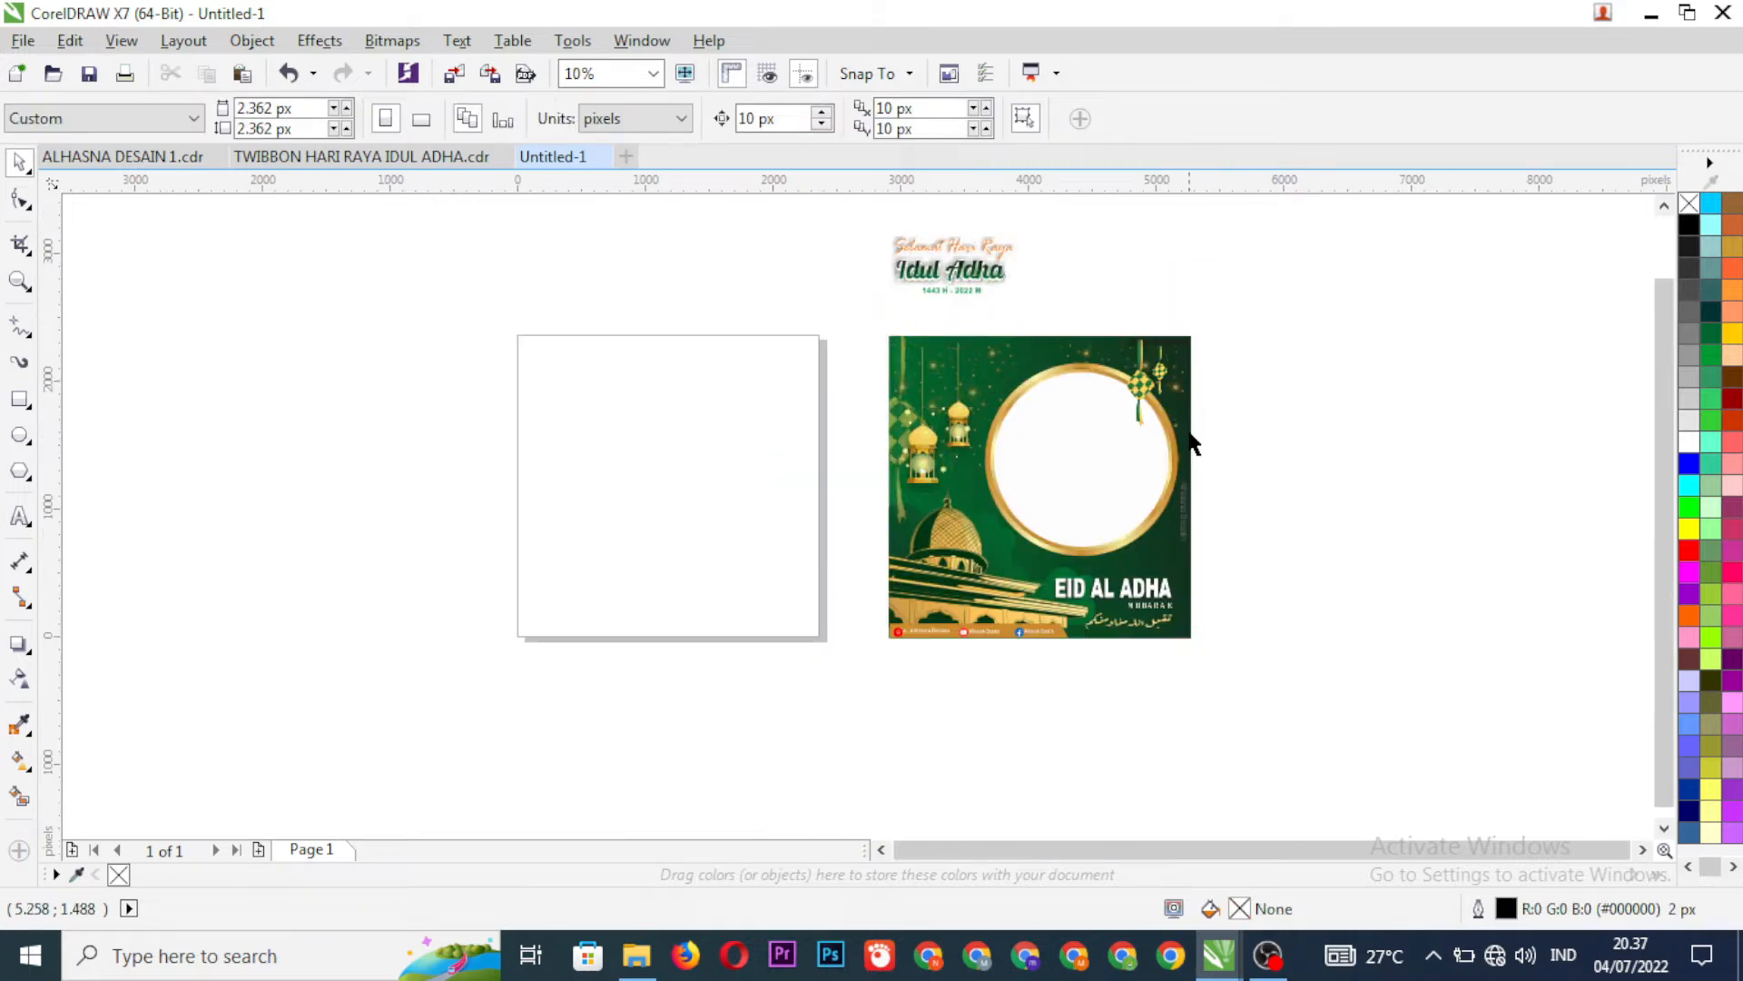
# - Move the "EID AL ADHA MUBARAK" text and the Arabic greeting off the design to the empty area on its right
pyautogui.scroll(3, 1062, 591)
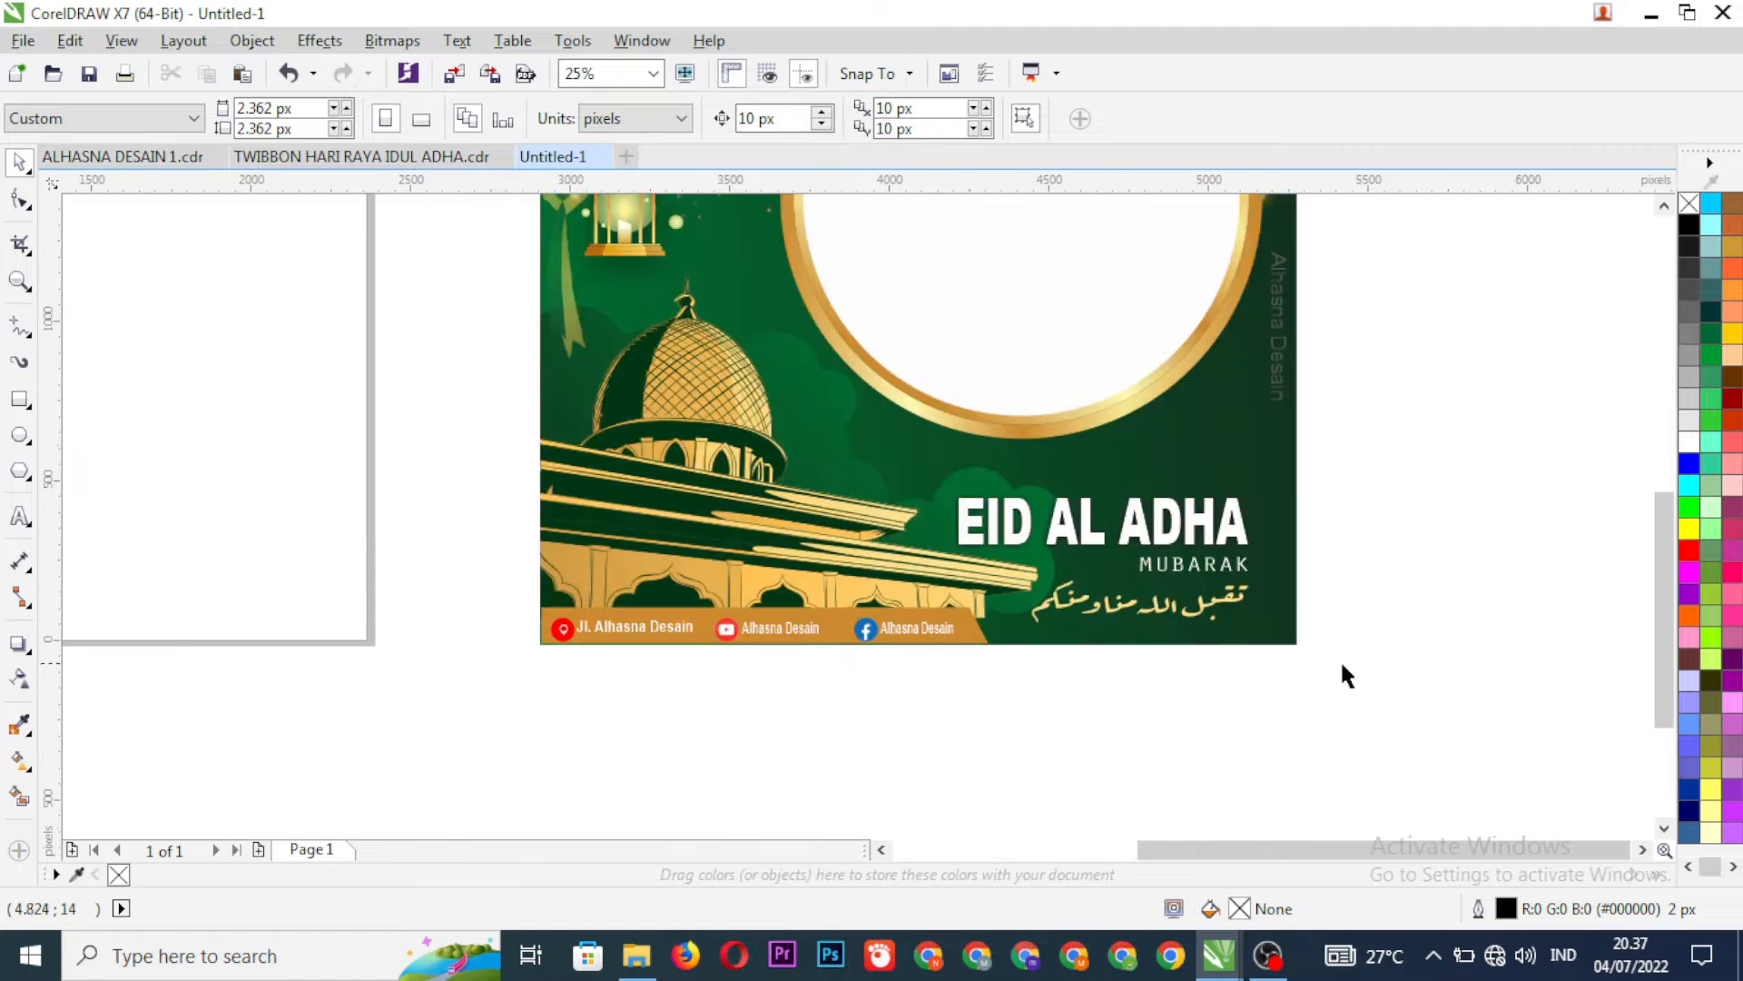
pyautogui.moveTo(1345, 706); pyautogui.dragTo(926, 472)
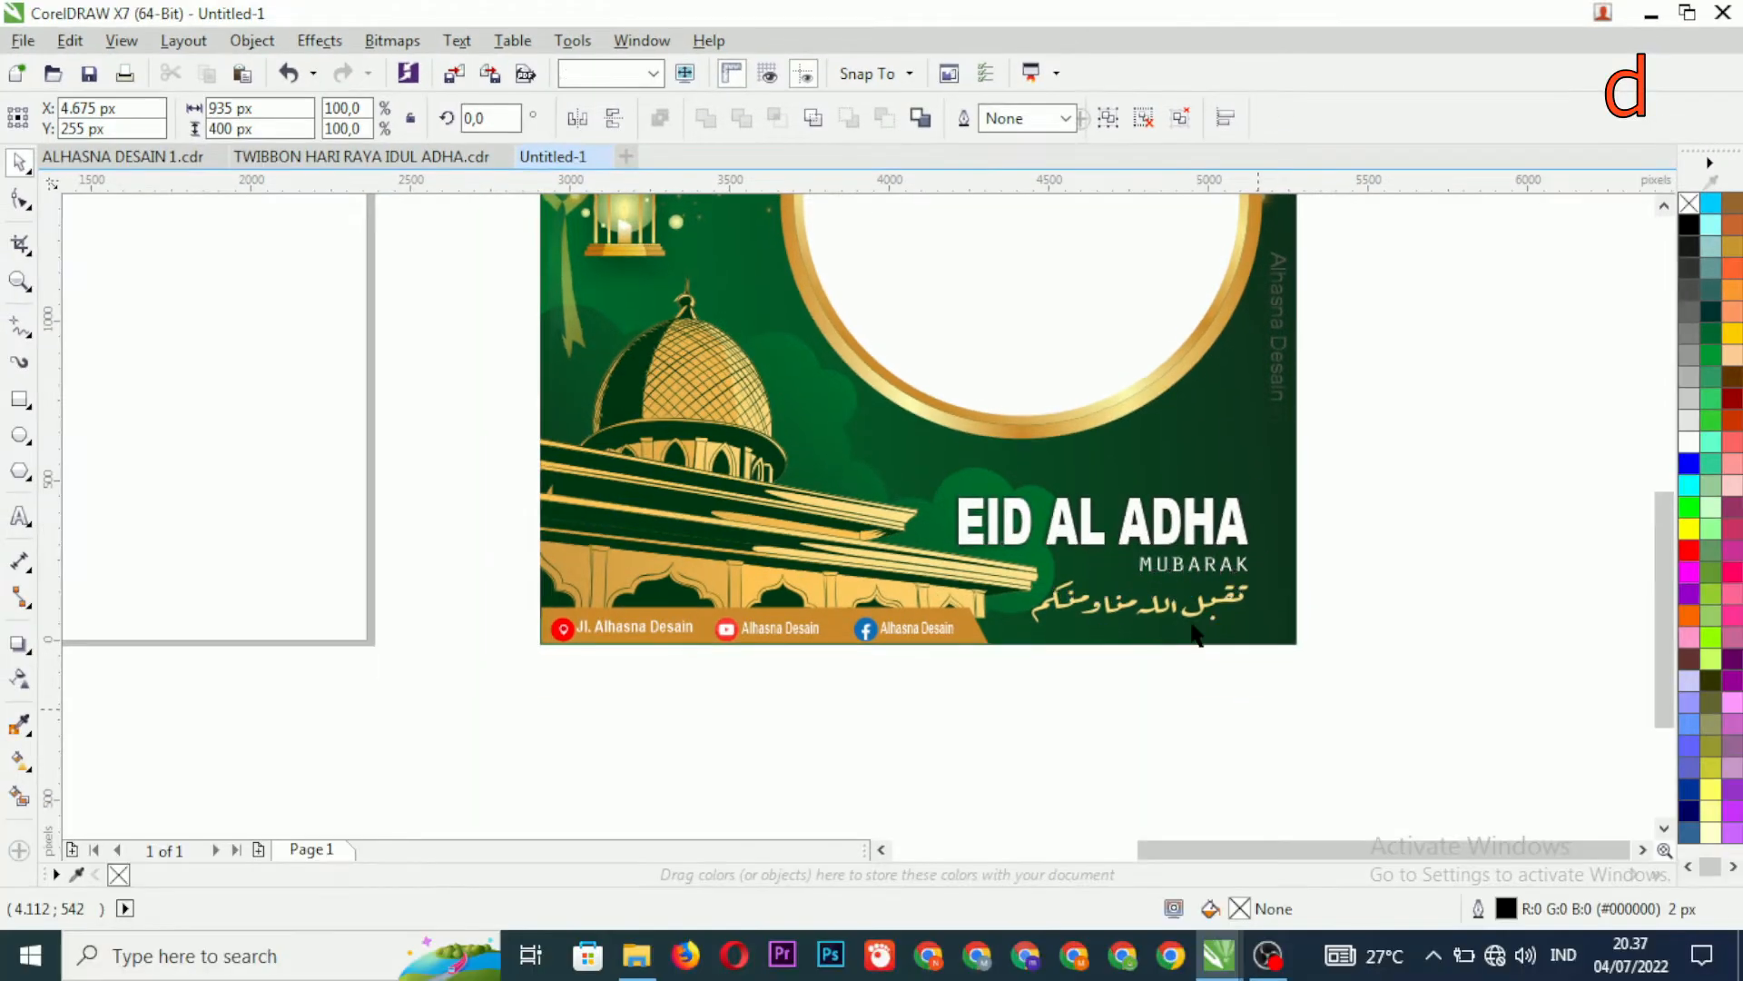
pyautogui.press('Escape')
pyautogui.moveTo(1337, 714); pyautogui.dragTo(944, 459)
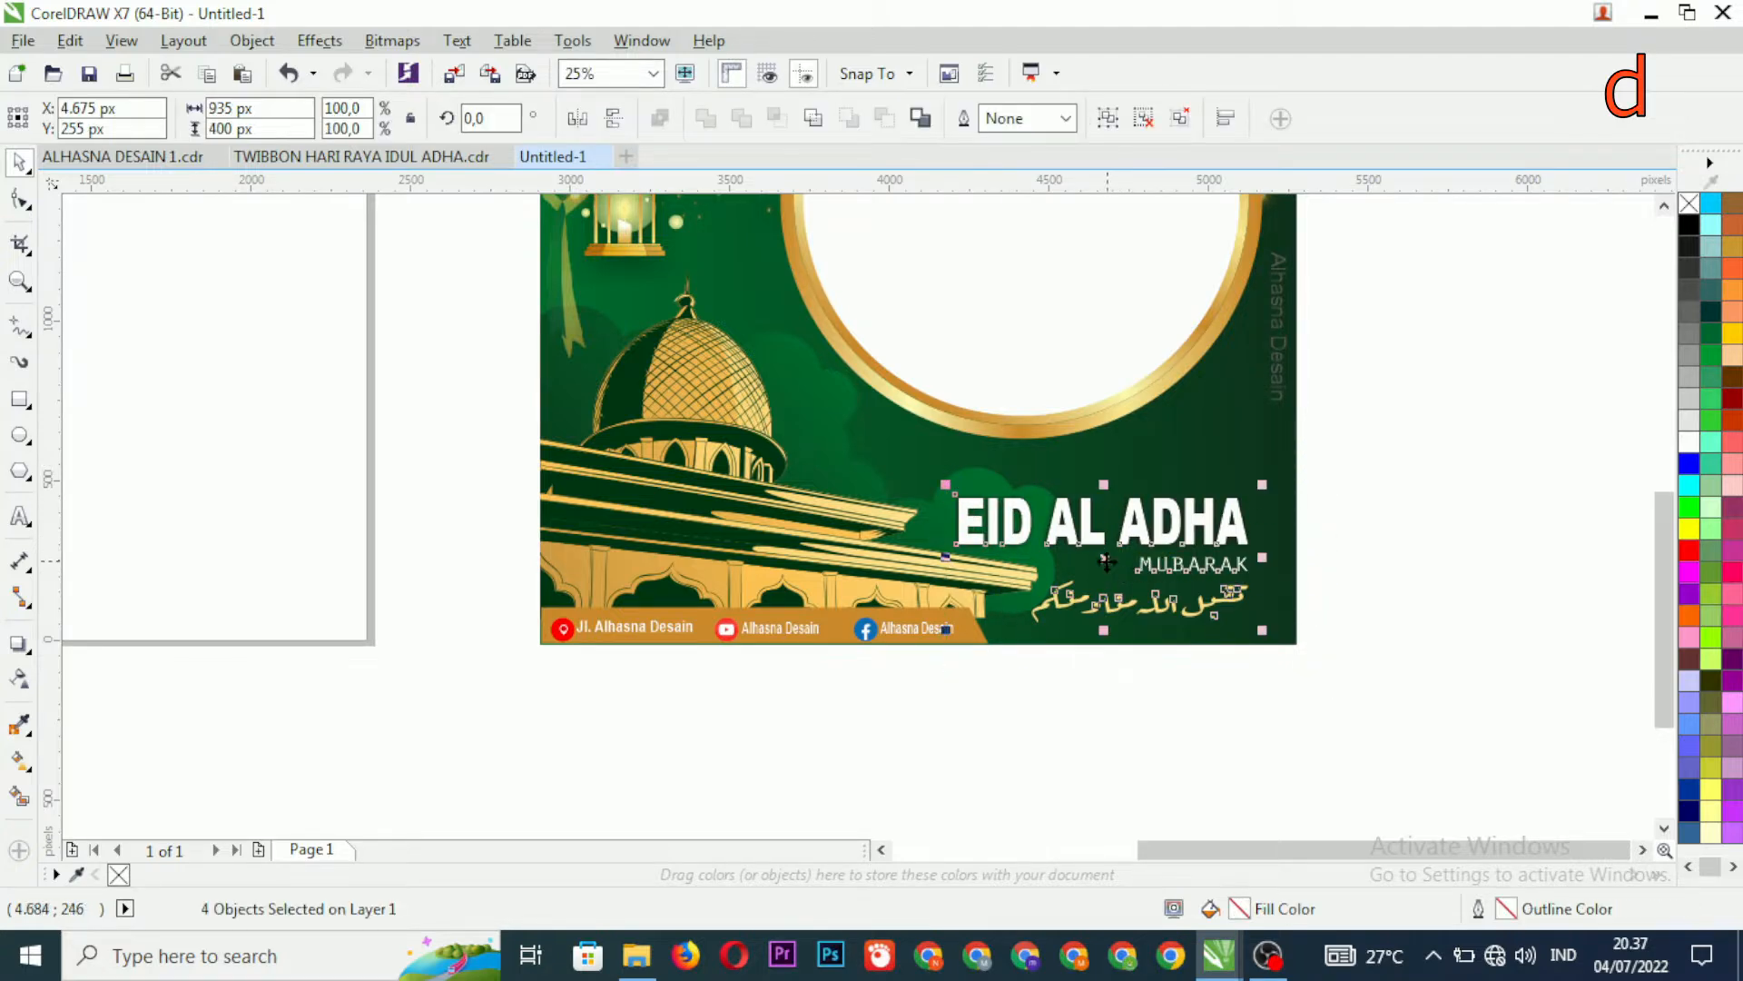
pyautogui.moveTo(1106, 561); pyautogui.dragTo(1485, 581)
pyautogui.click(1212, 667)
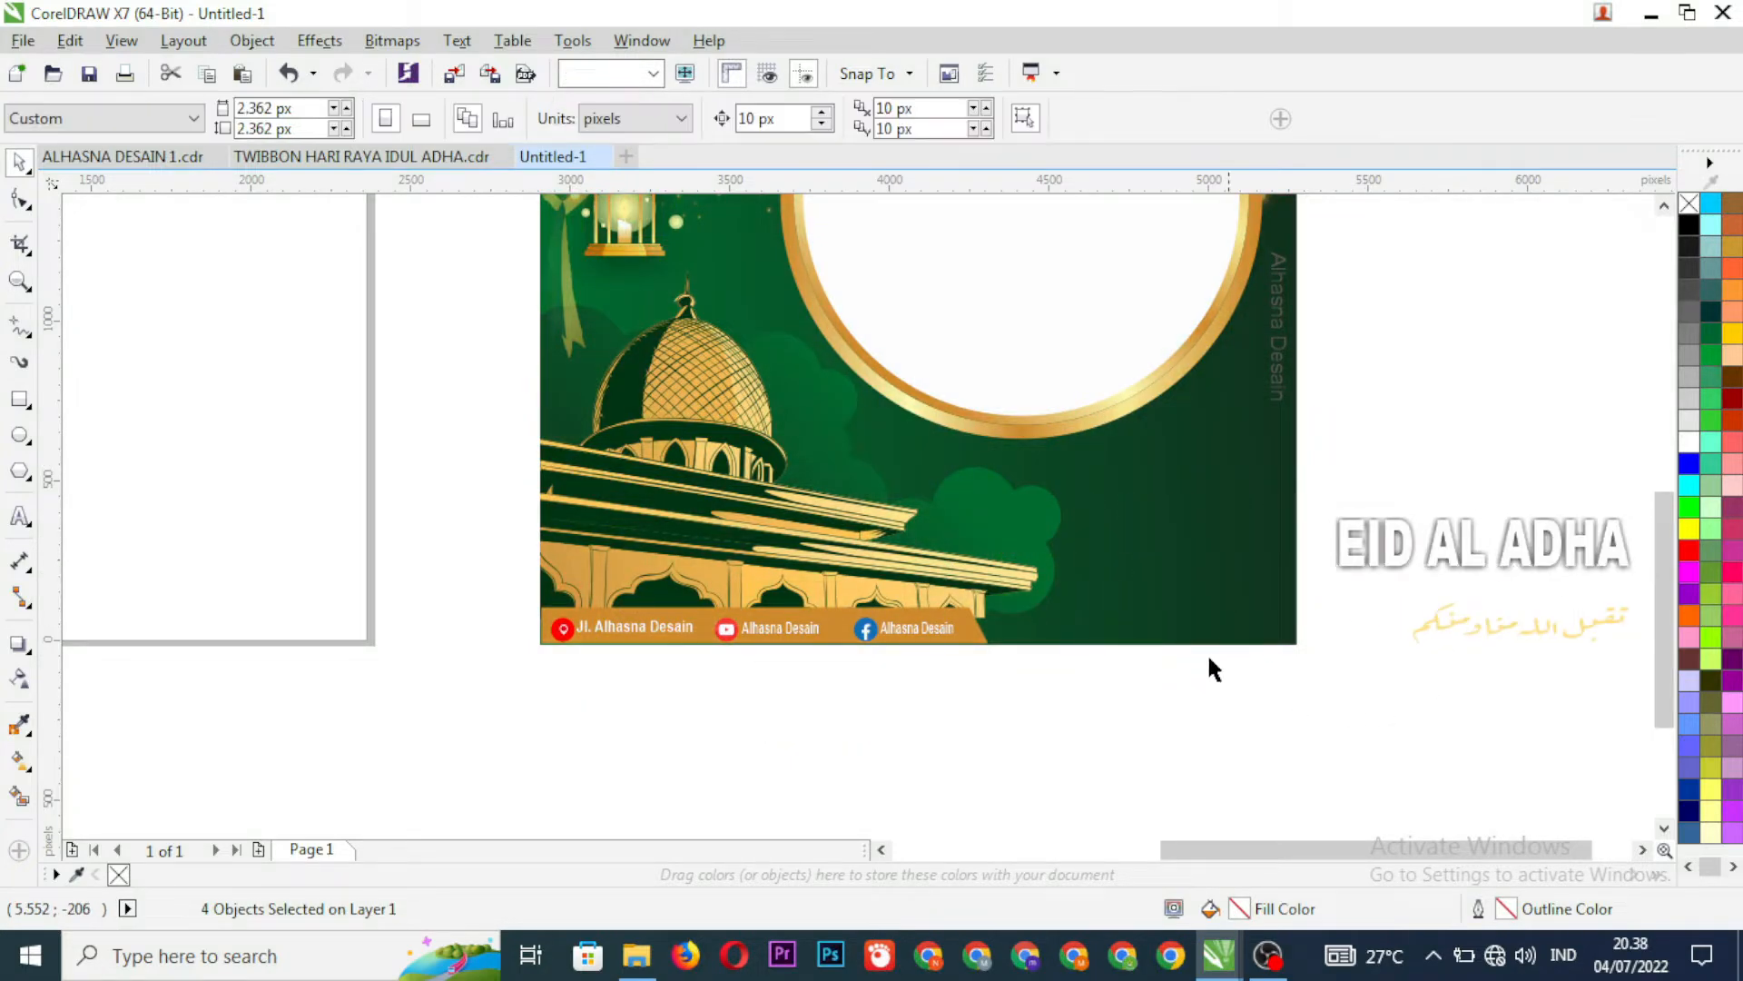
# - Extract the contents of the green PowerClip background rectangle
pyautogui.scroll(-3, 1072, 574)
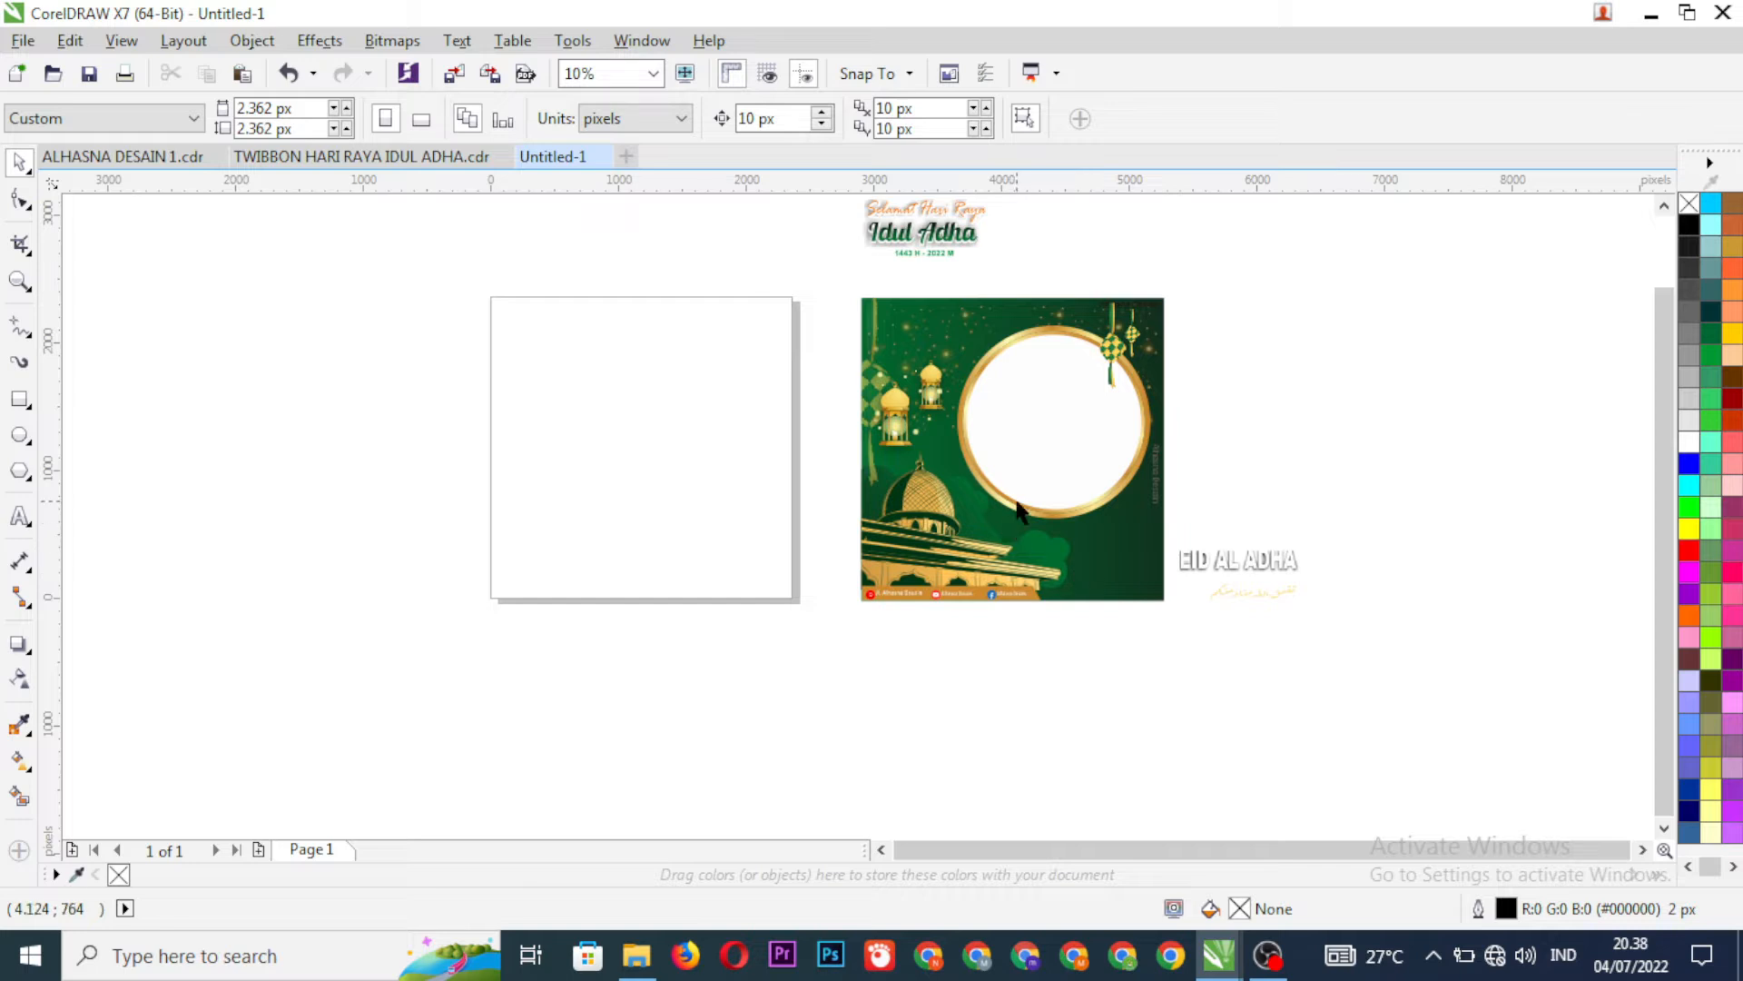
pyautogui.click(1085, 568)
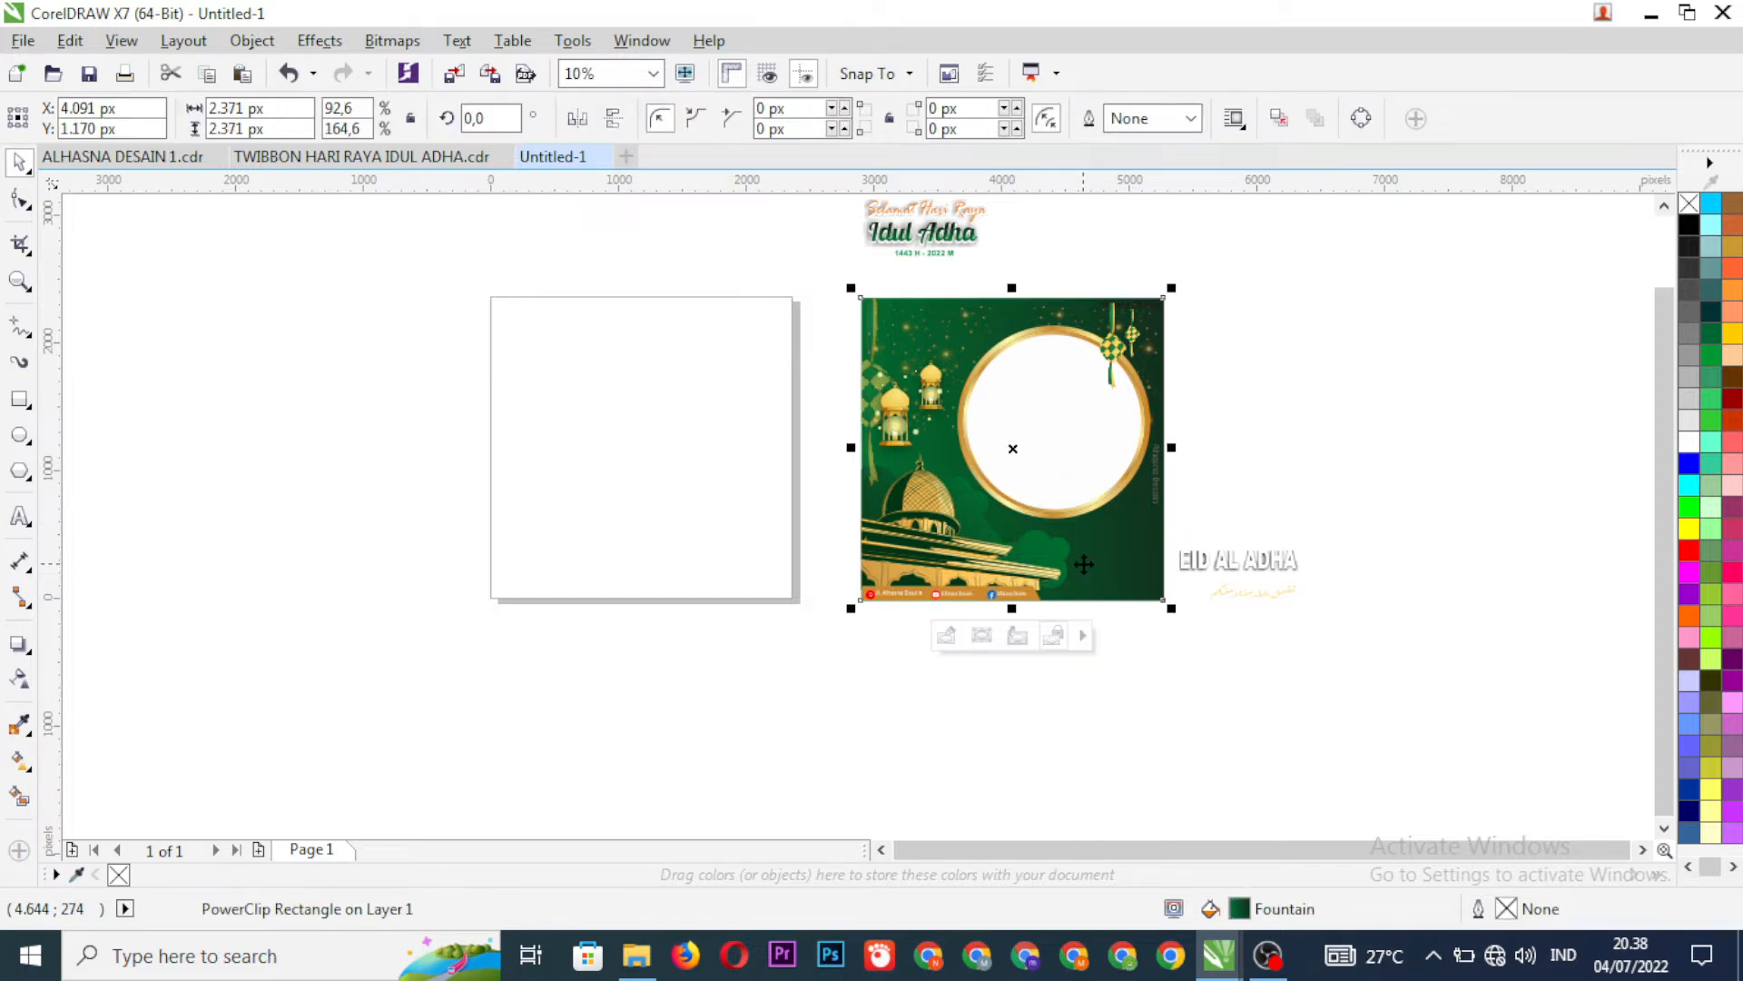
pyautogui.rightClick(1083, 564)
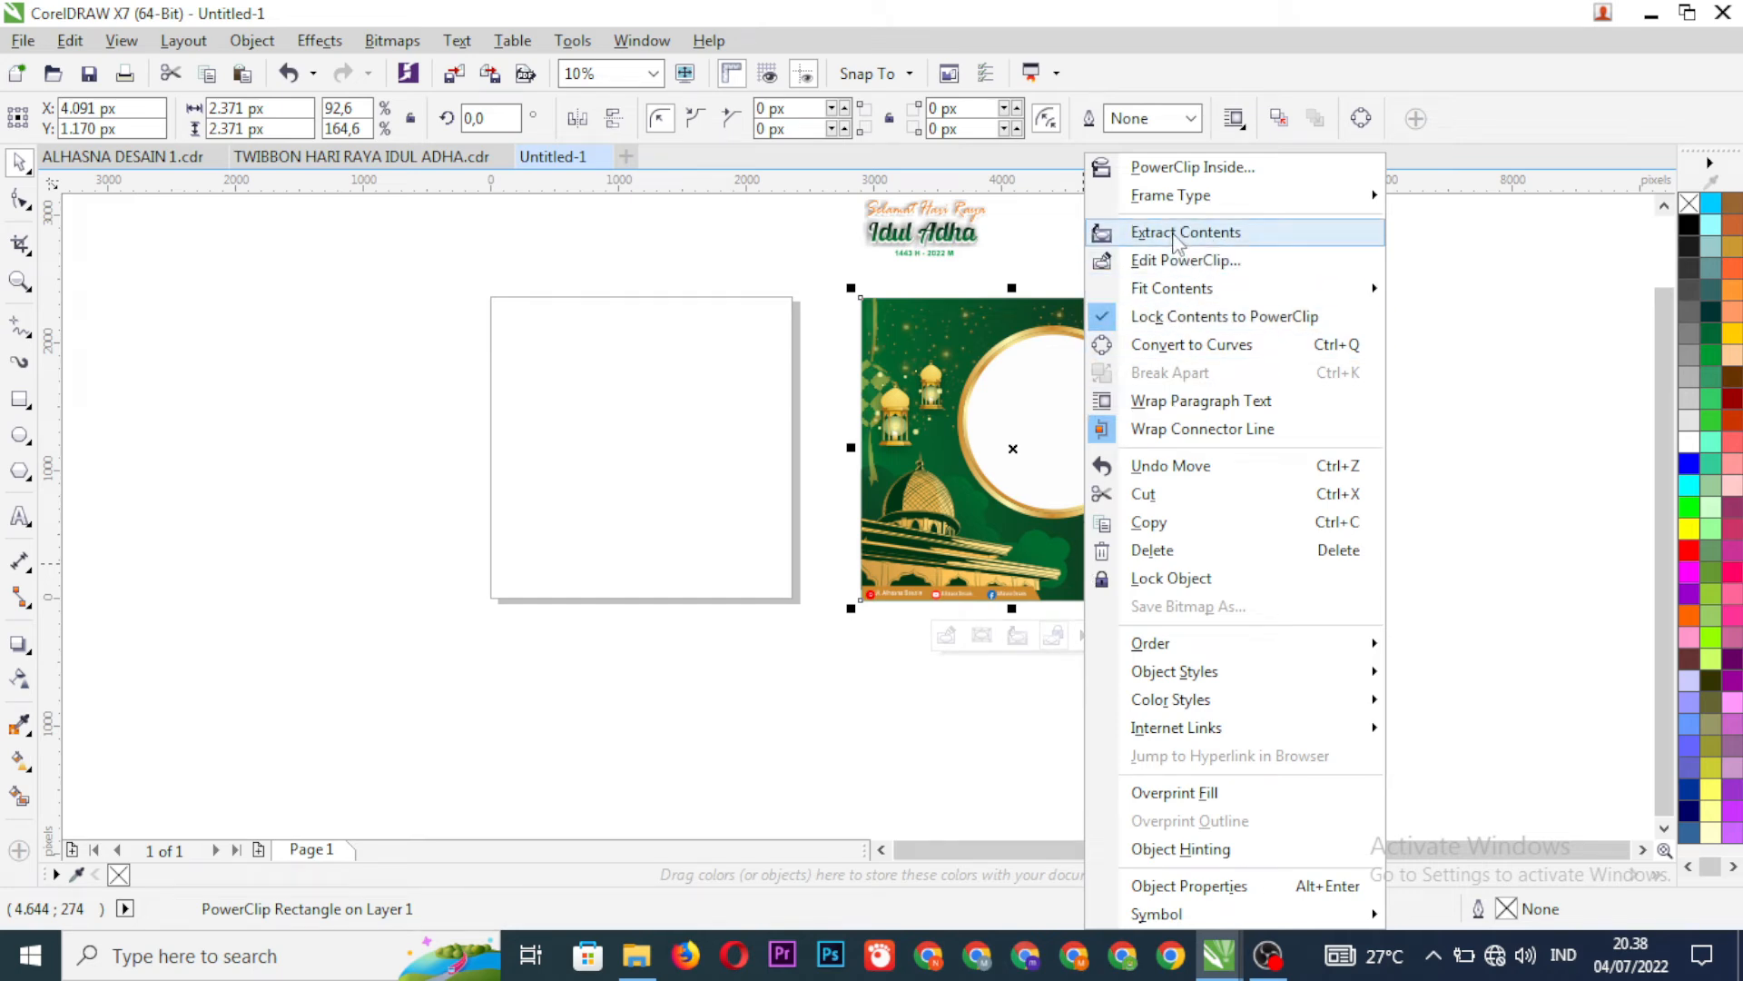
pyautogui.click(1177, 233)
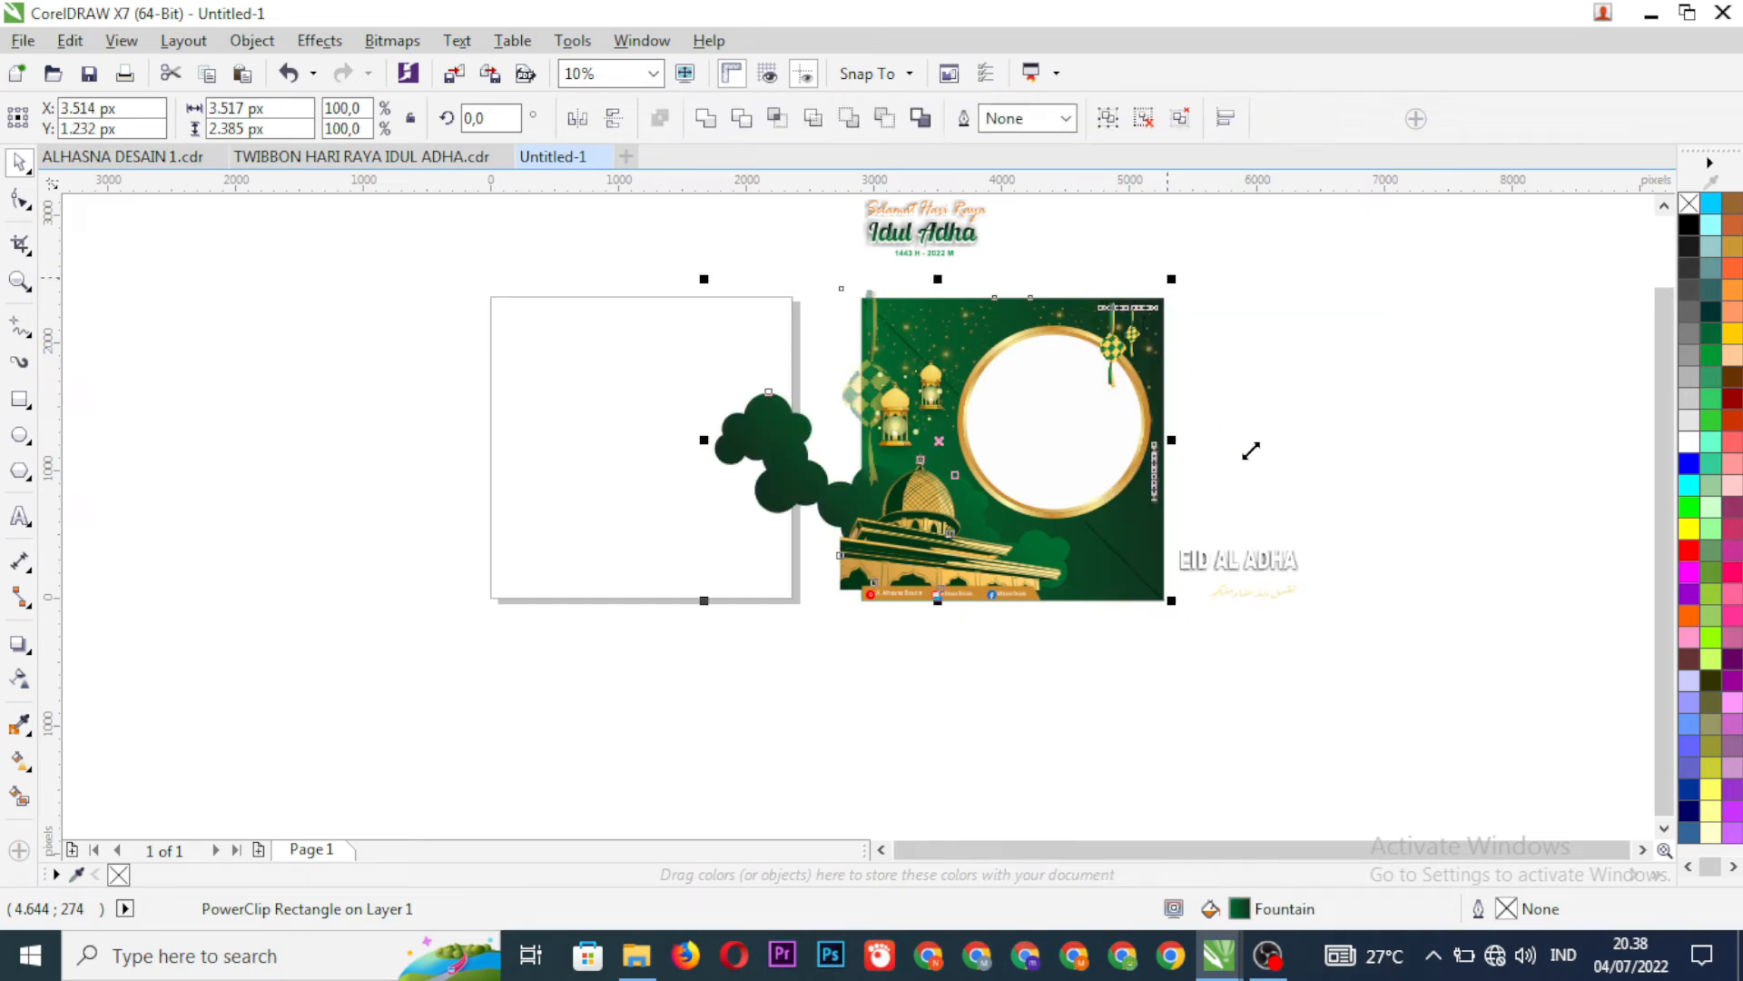
pyautogui.click(1046, 697)
# - Pull the empty green gradient rectangle away from the extracted artwork and center it on the page
pyautogui.moveTo(1094, 595); pyautogui.dragTo(574, 584)
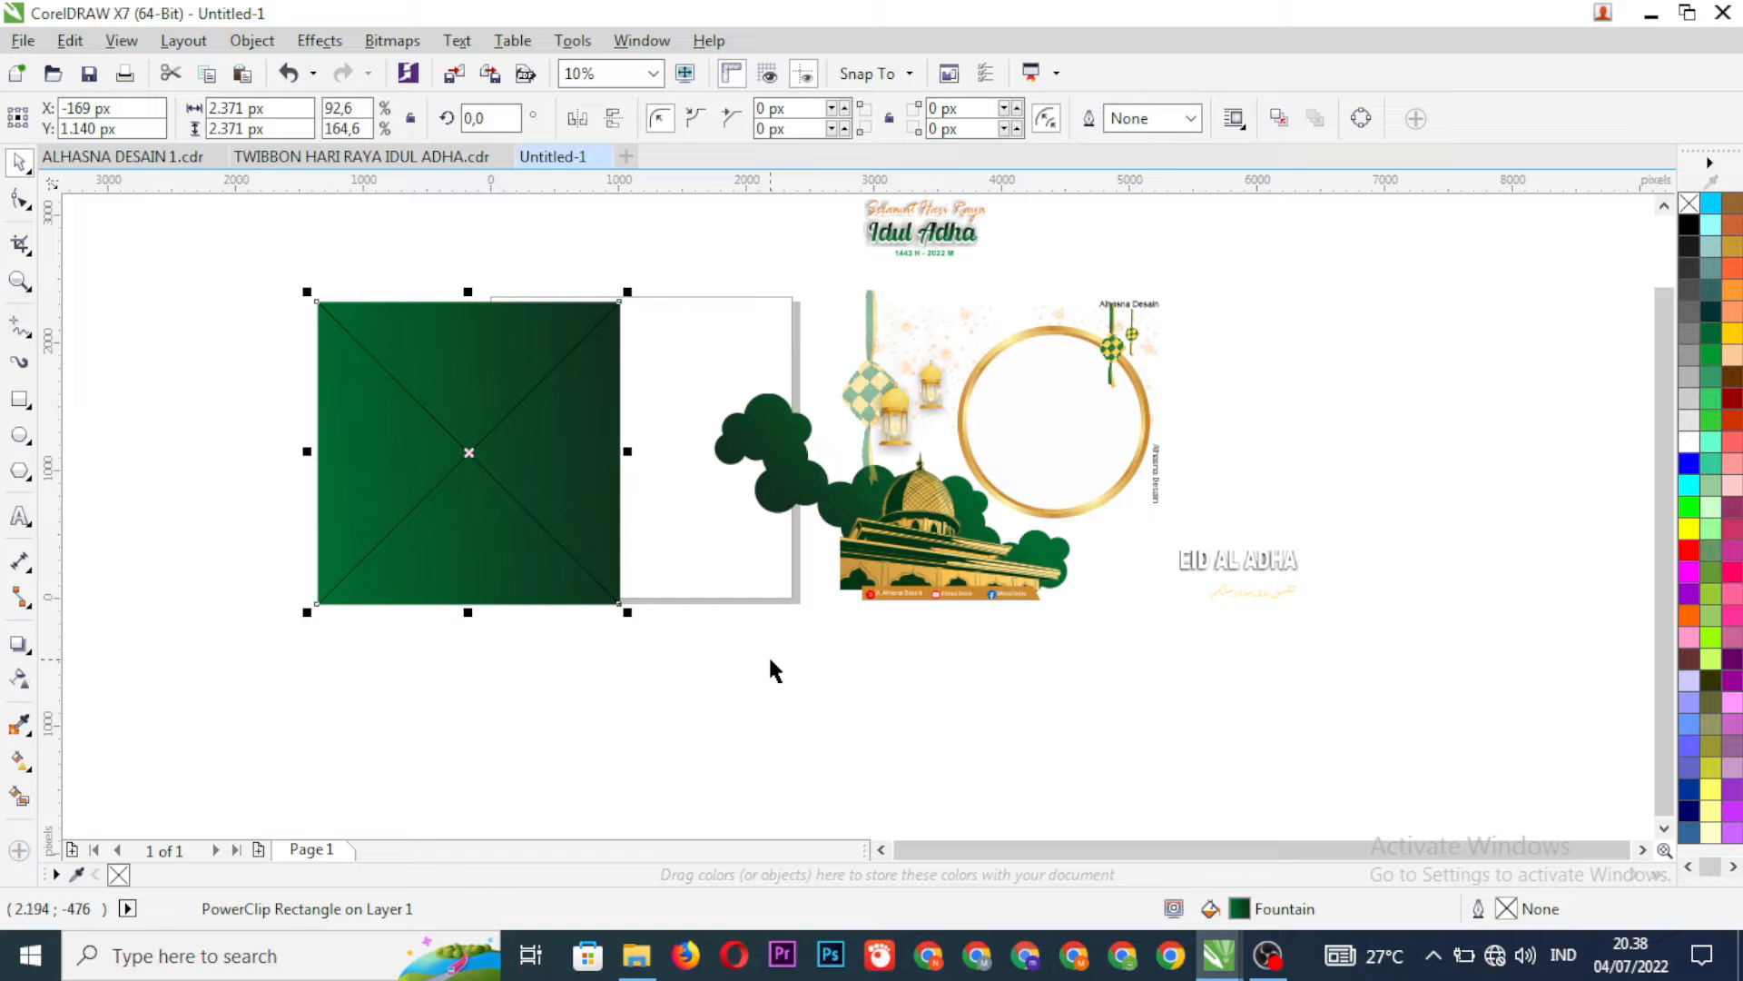
pyautogui.moveTo(469, 531); pyautogui.dragTo(332, 596)
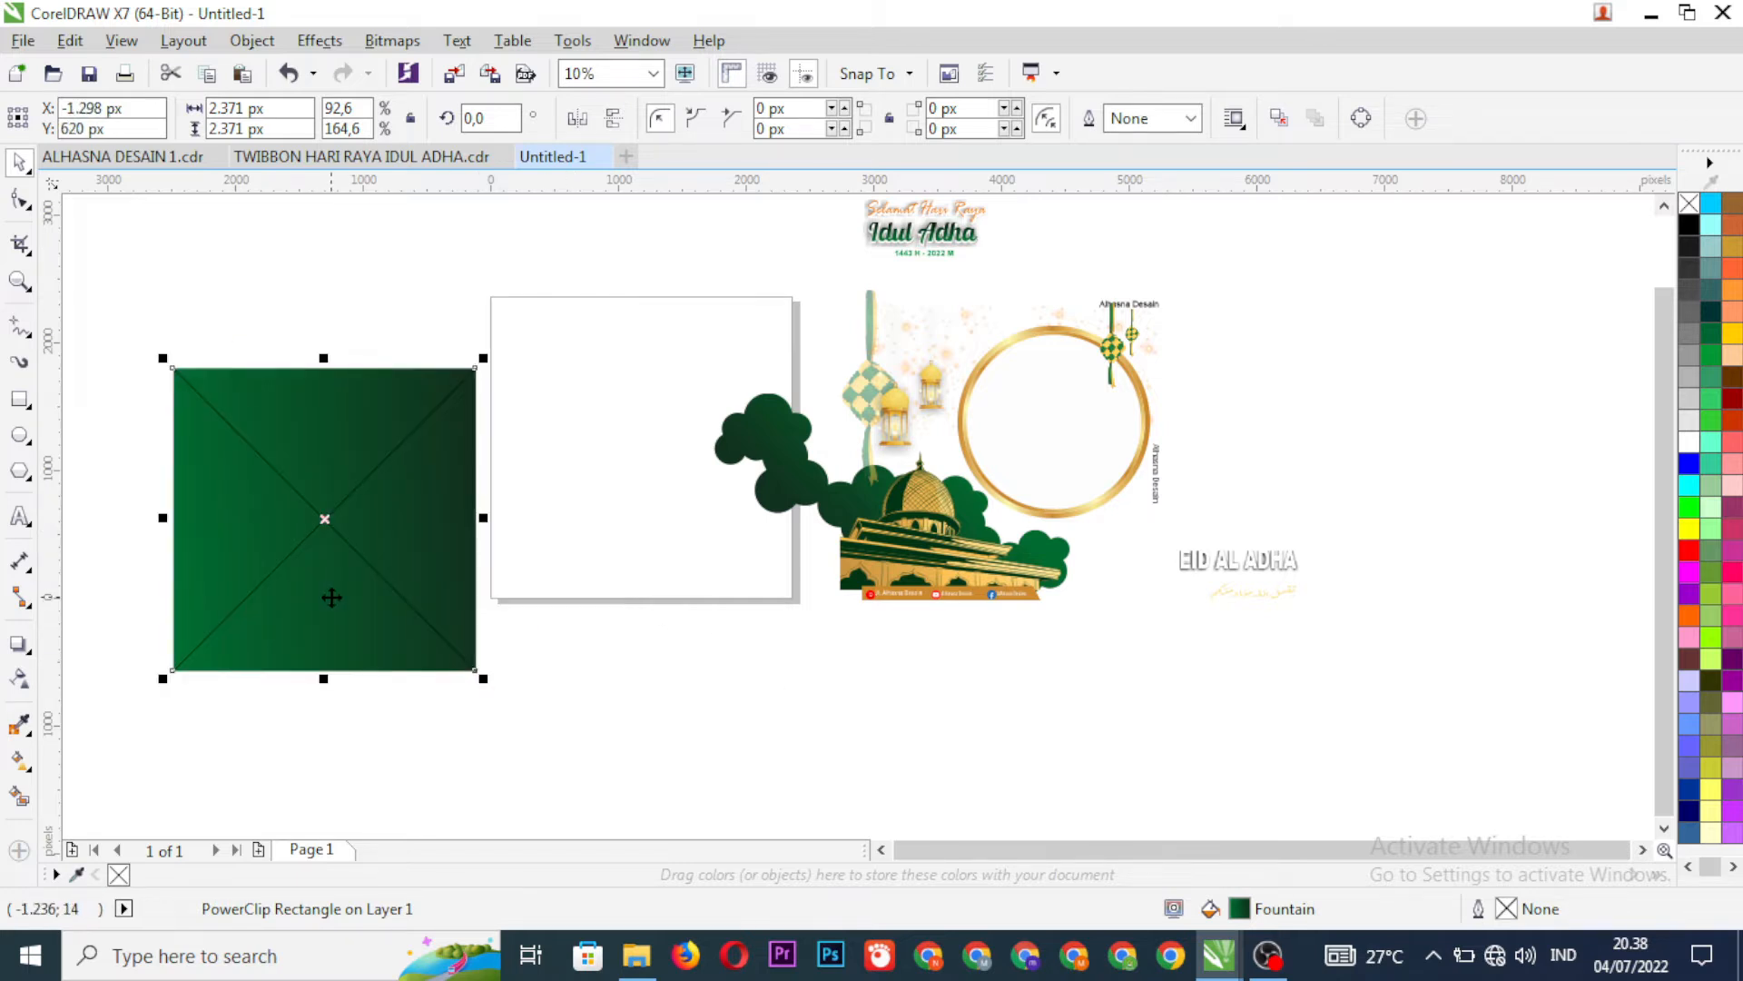
pyautogui.press('p')
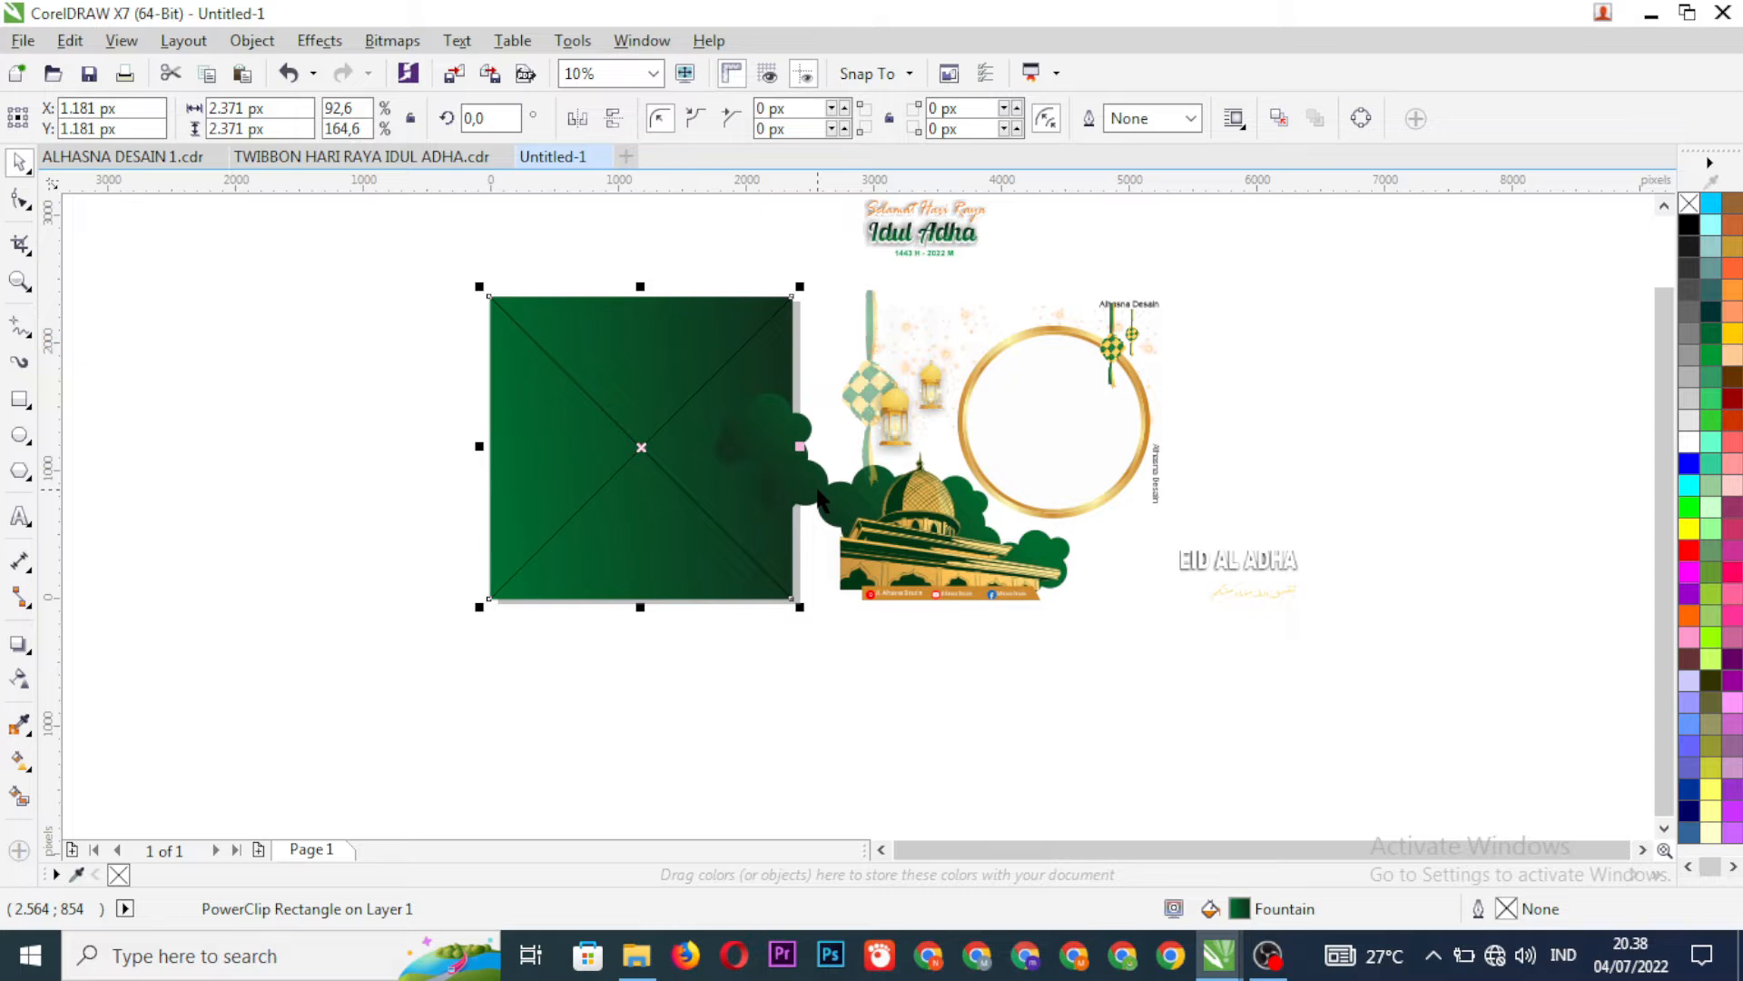
# - Place both green cloud shapes over the lower-left part of the background and PowerClip them inside the green rectangle
pyautogui.moveTo(819, 497); pyautogui.dragTo(506, 465)
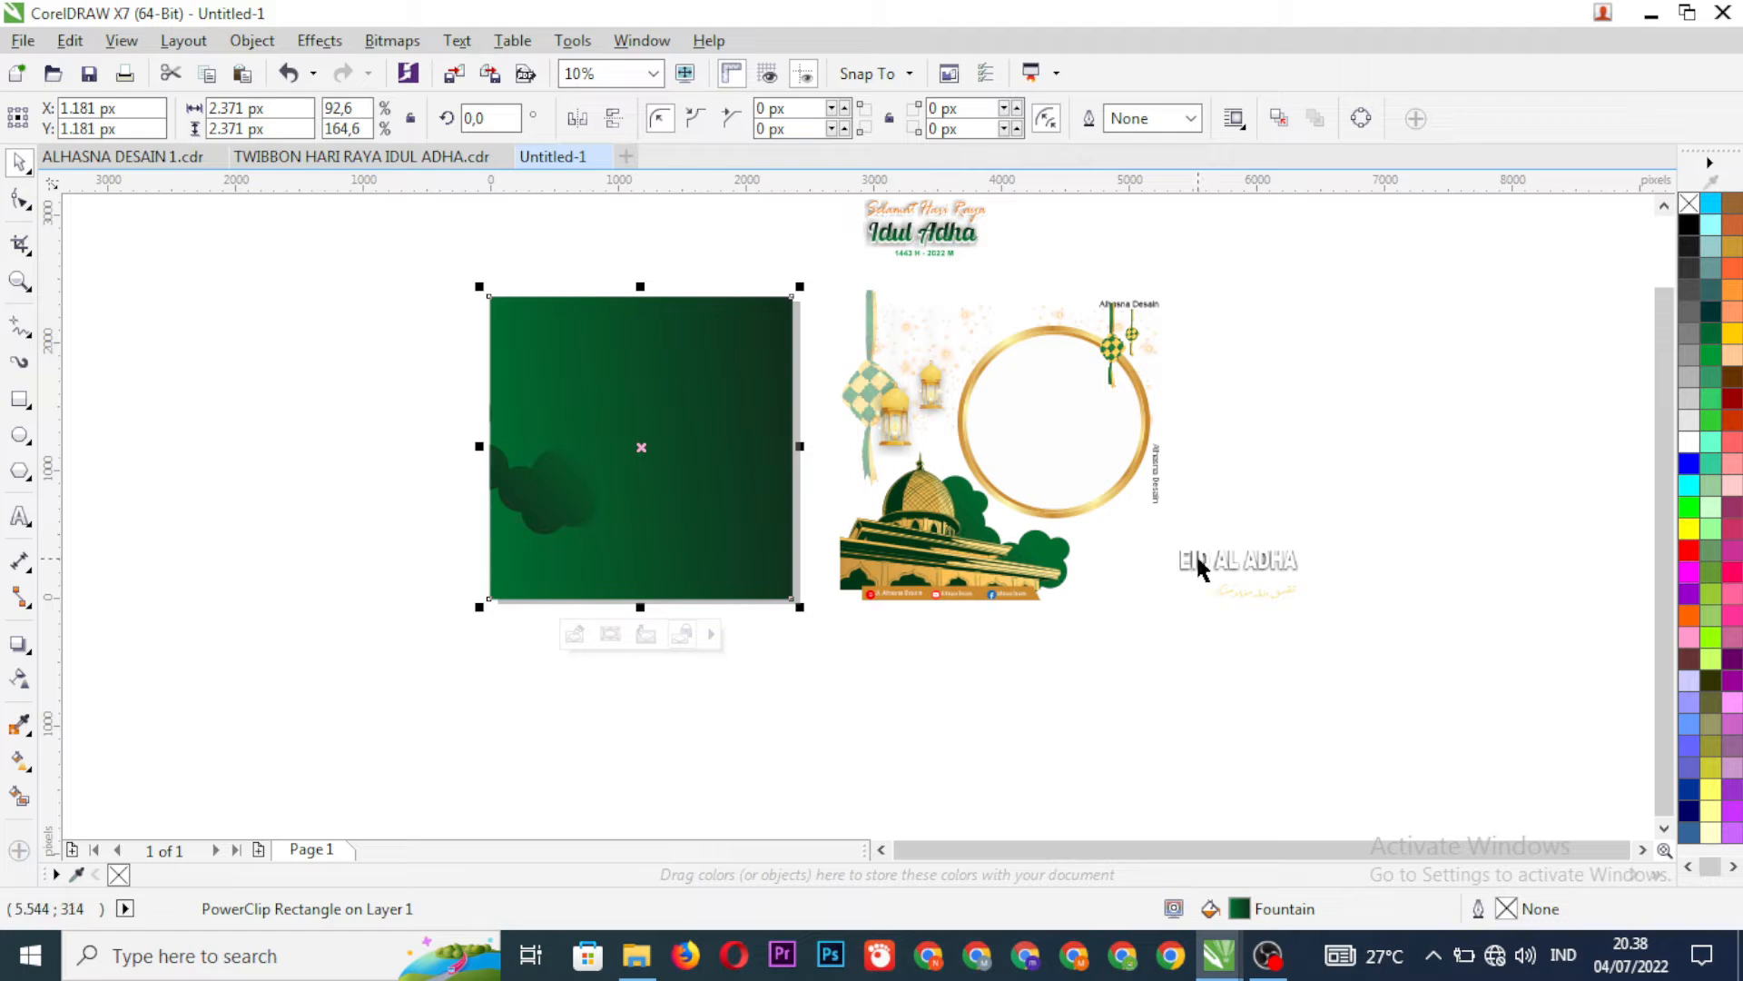
pyautogui.click(1042, 552)
pyautogui.moveTo(1042, 552); pyautogui.dragTo(693, 541)
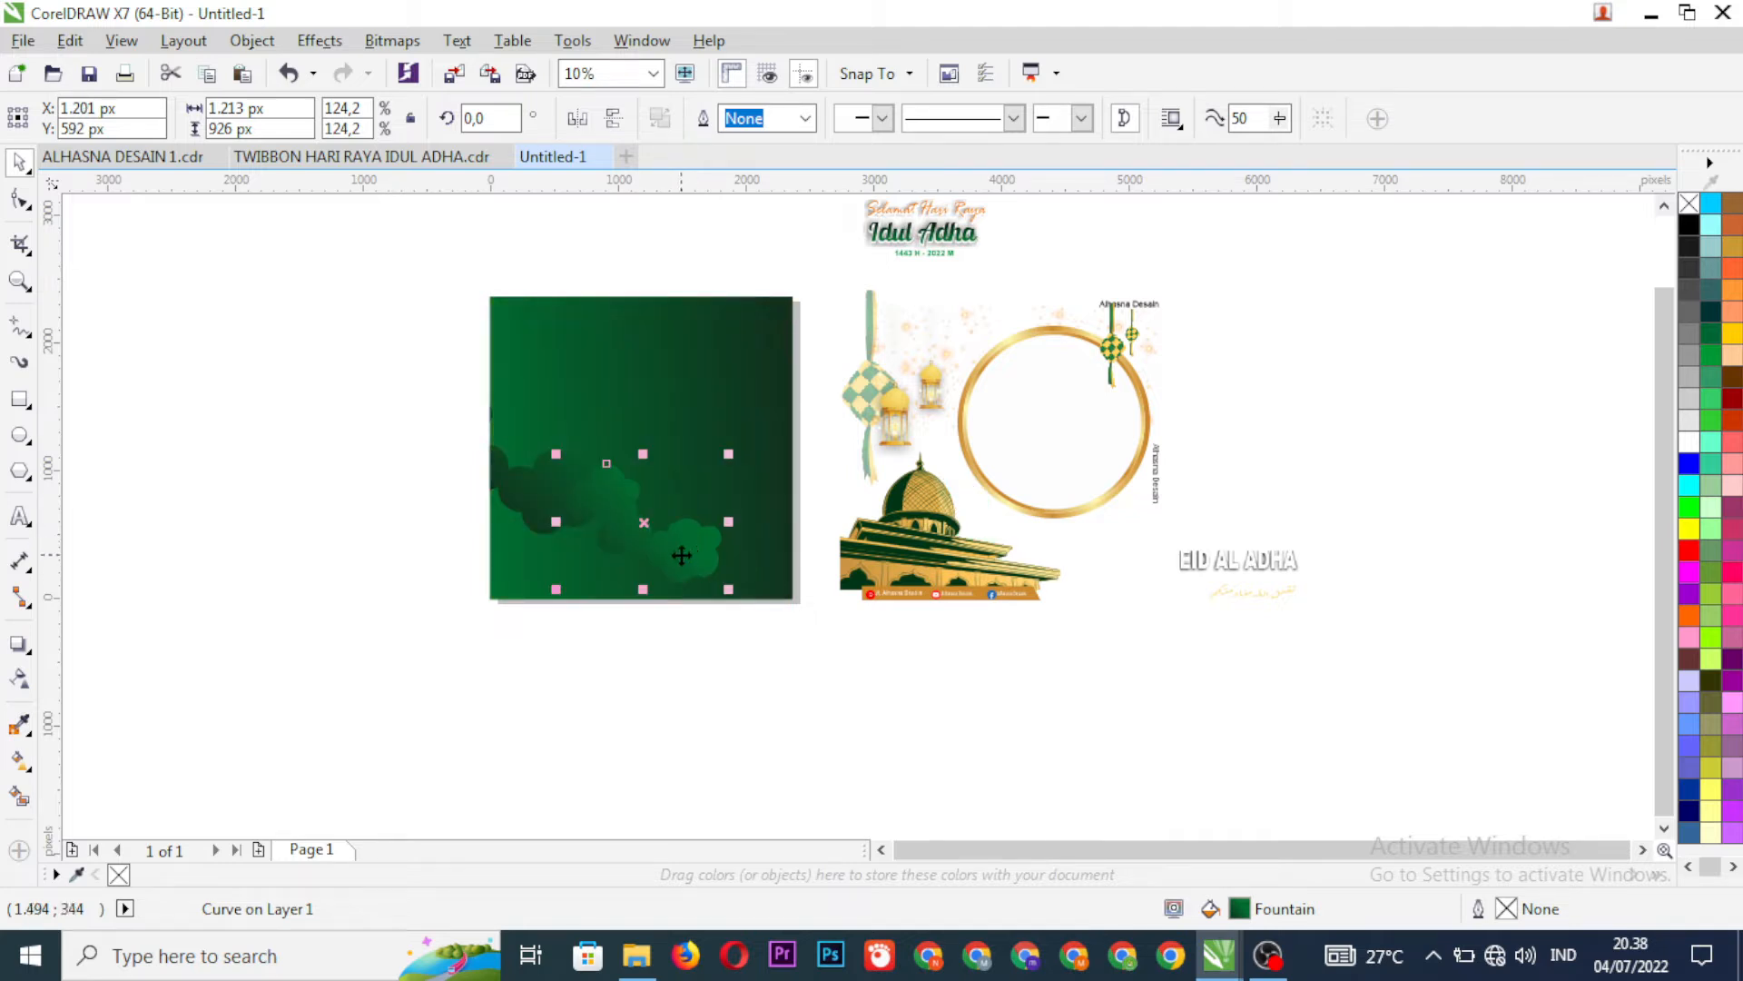
pyautogui.rightClick(682, 568)
pyautogui.click(744, 281)
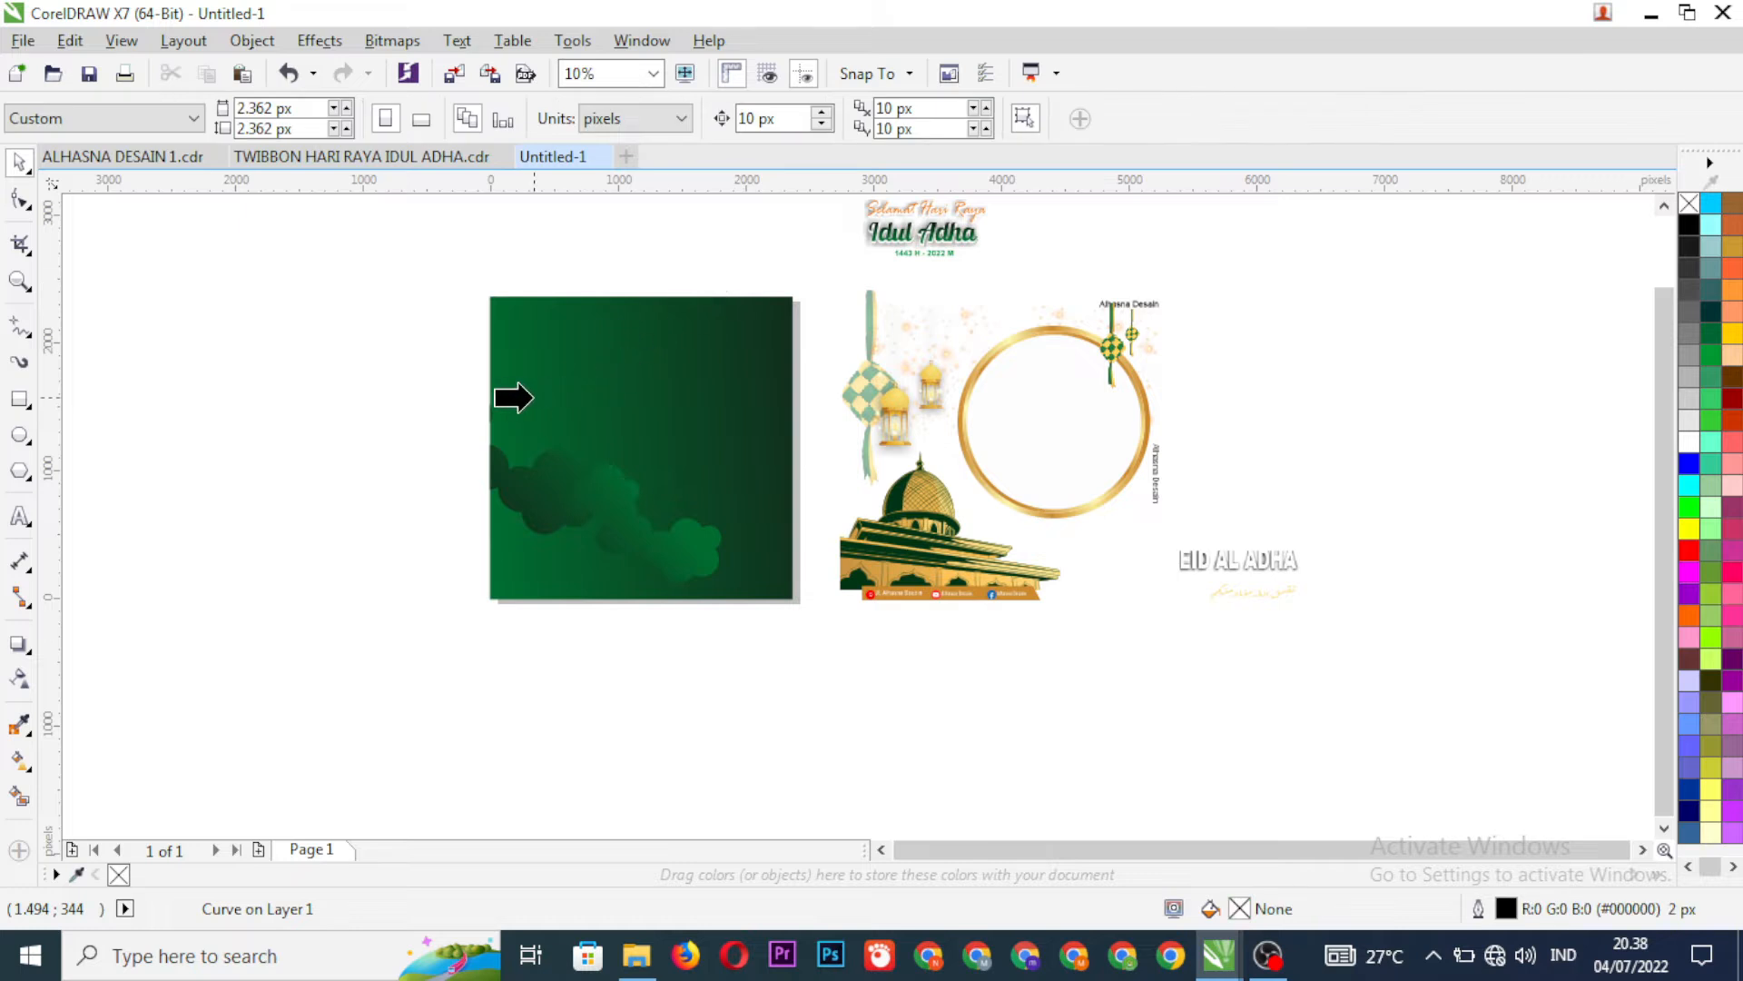
pyautogui.click(531, 397)
pyautogui.click(813, 673)
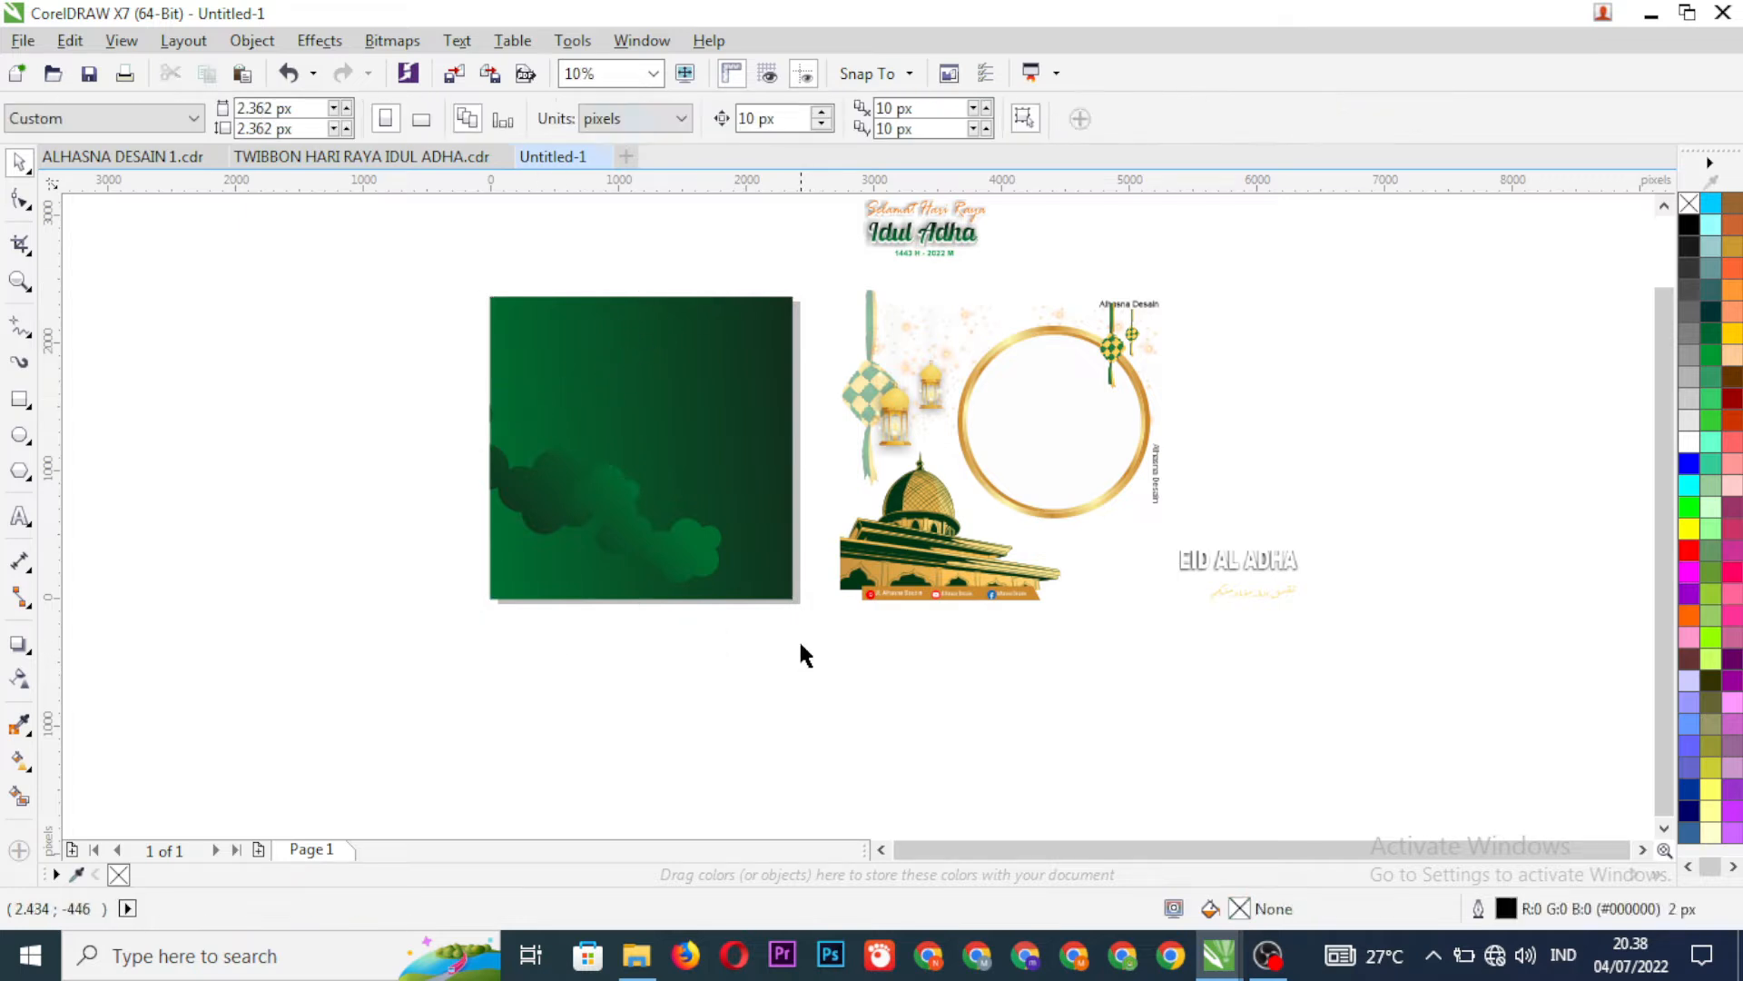
# - Place the golden mosque group over the lower-left part of the background and PowerClip it inside the green rectangle
pyautogui.moveTo(862, 560); pyautogui.dragTo(494, 567)
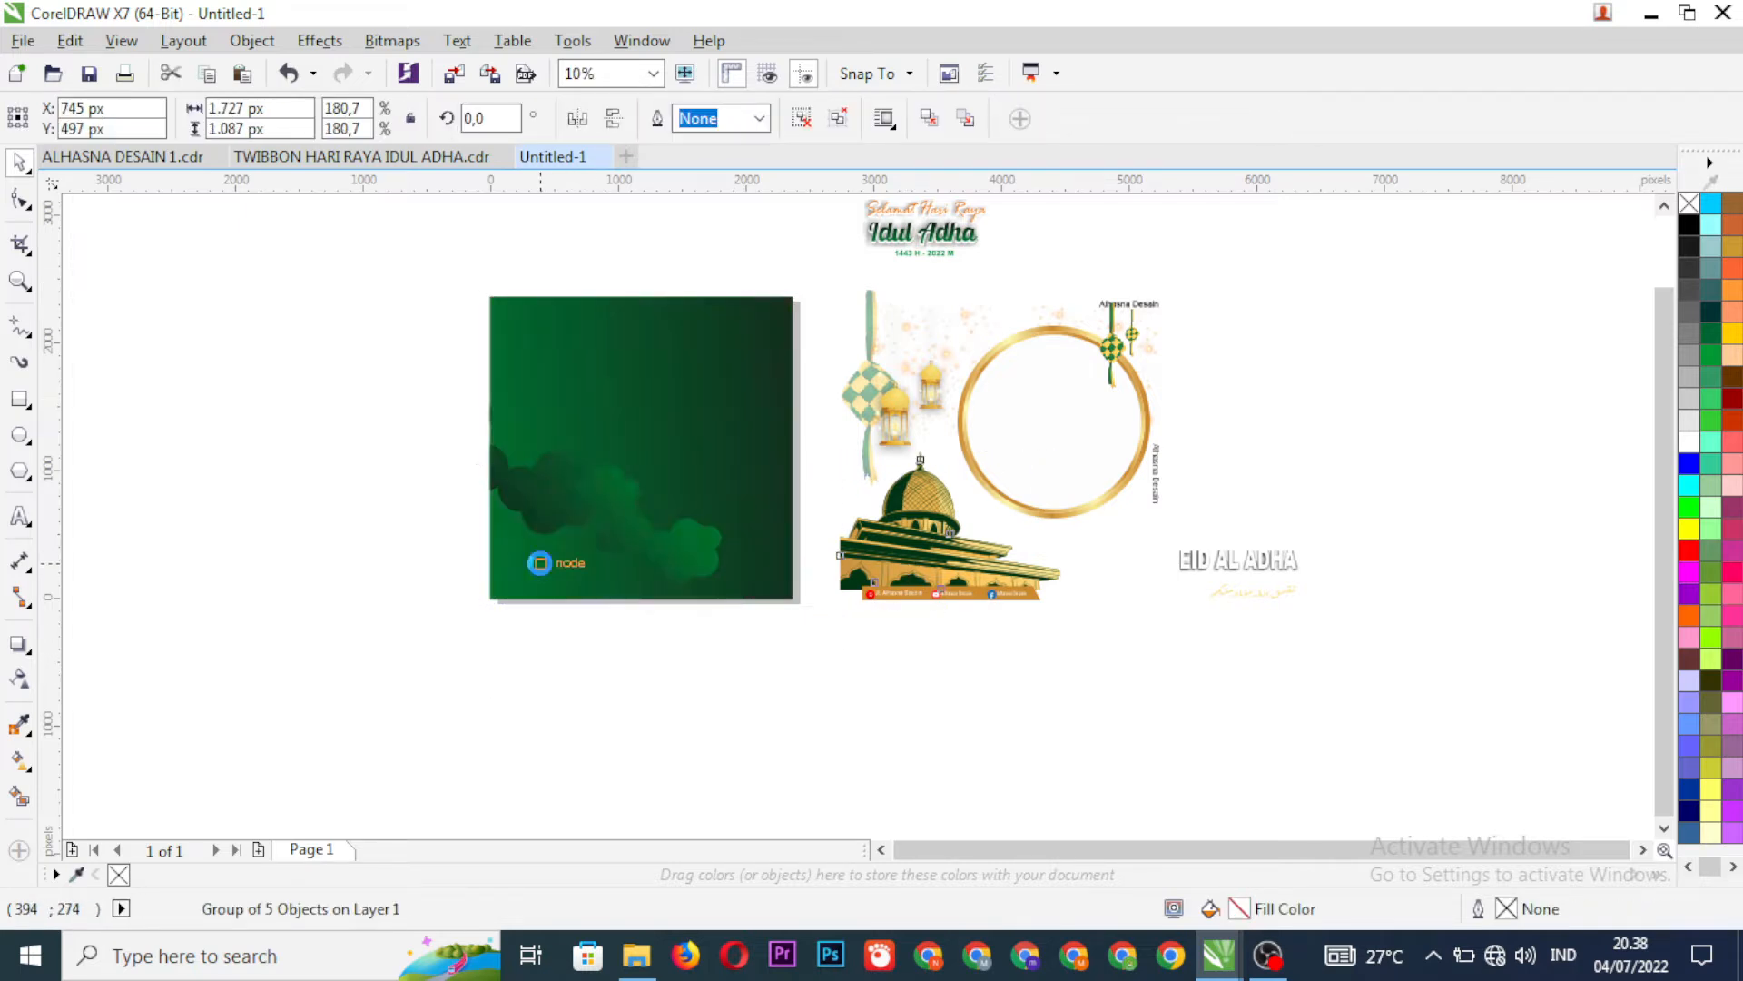
pyautogui.scroll(2, 483, 573)
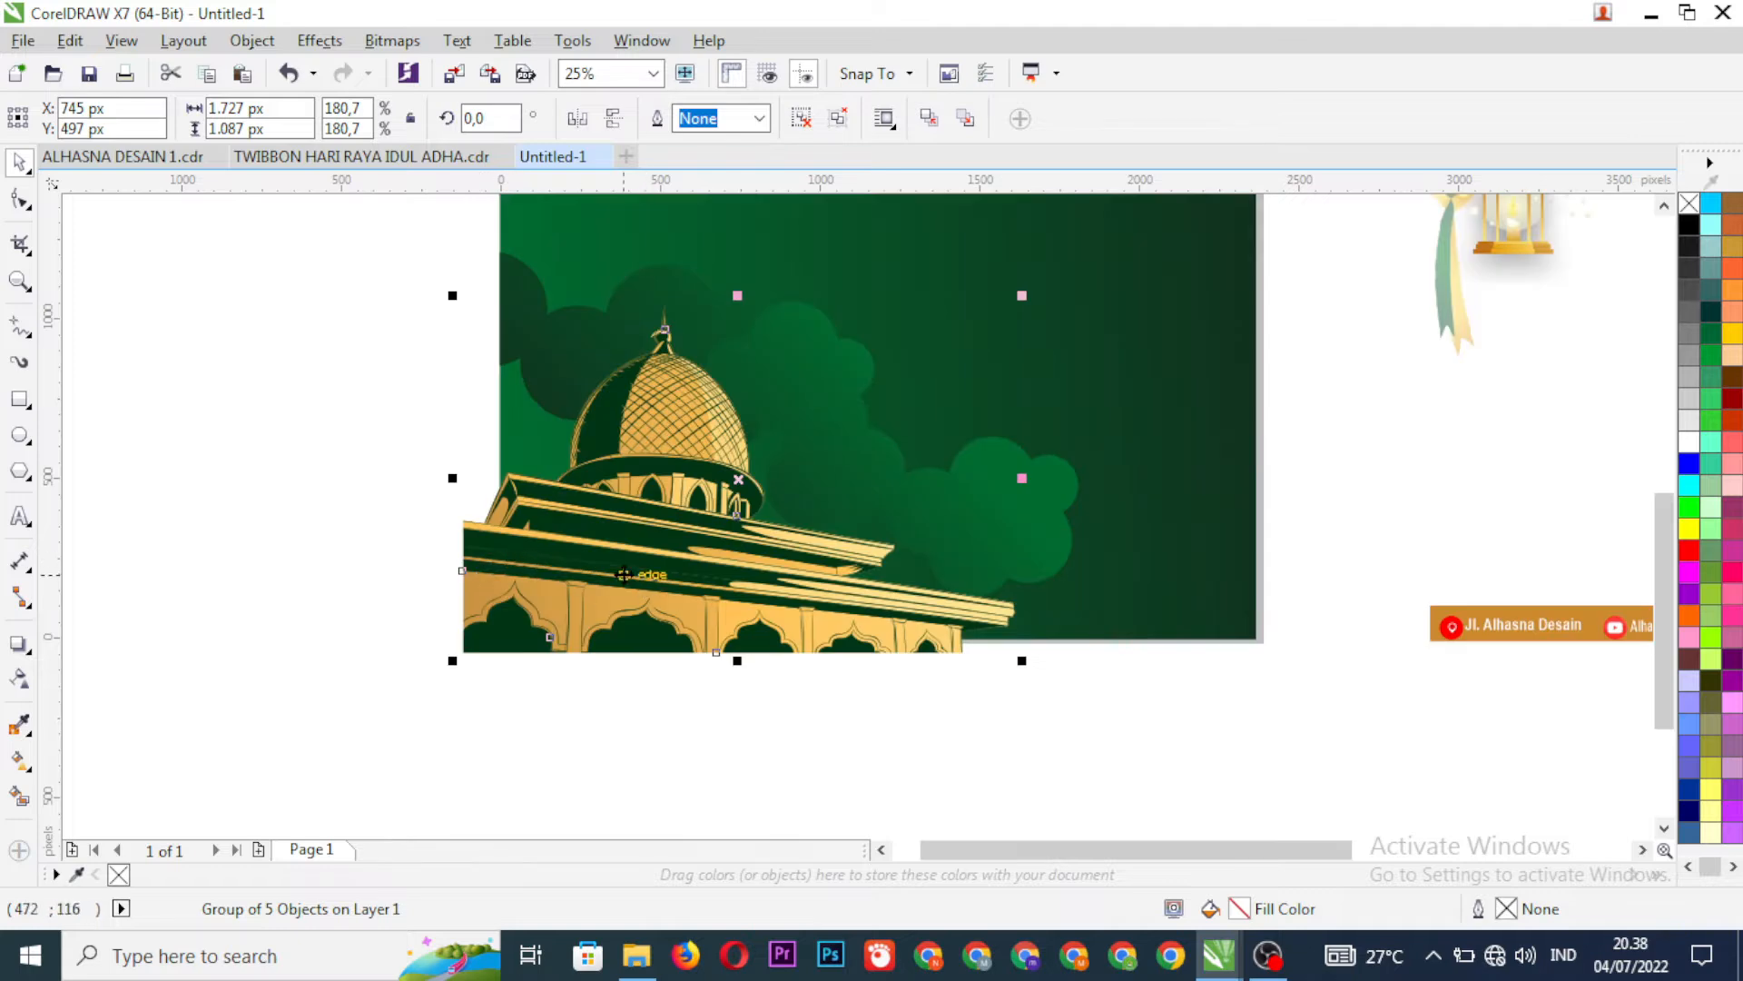
pyautogui.moveTo(623, 572); pyautogui.dragTo(655, 550)
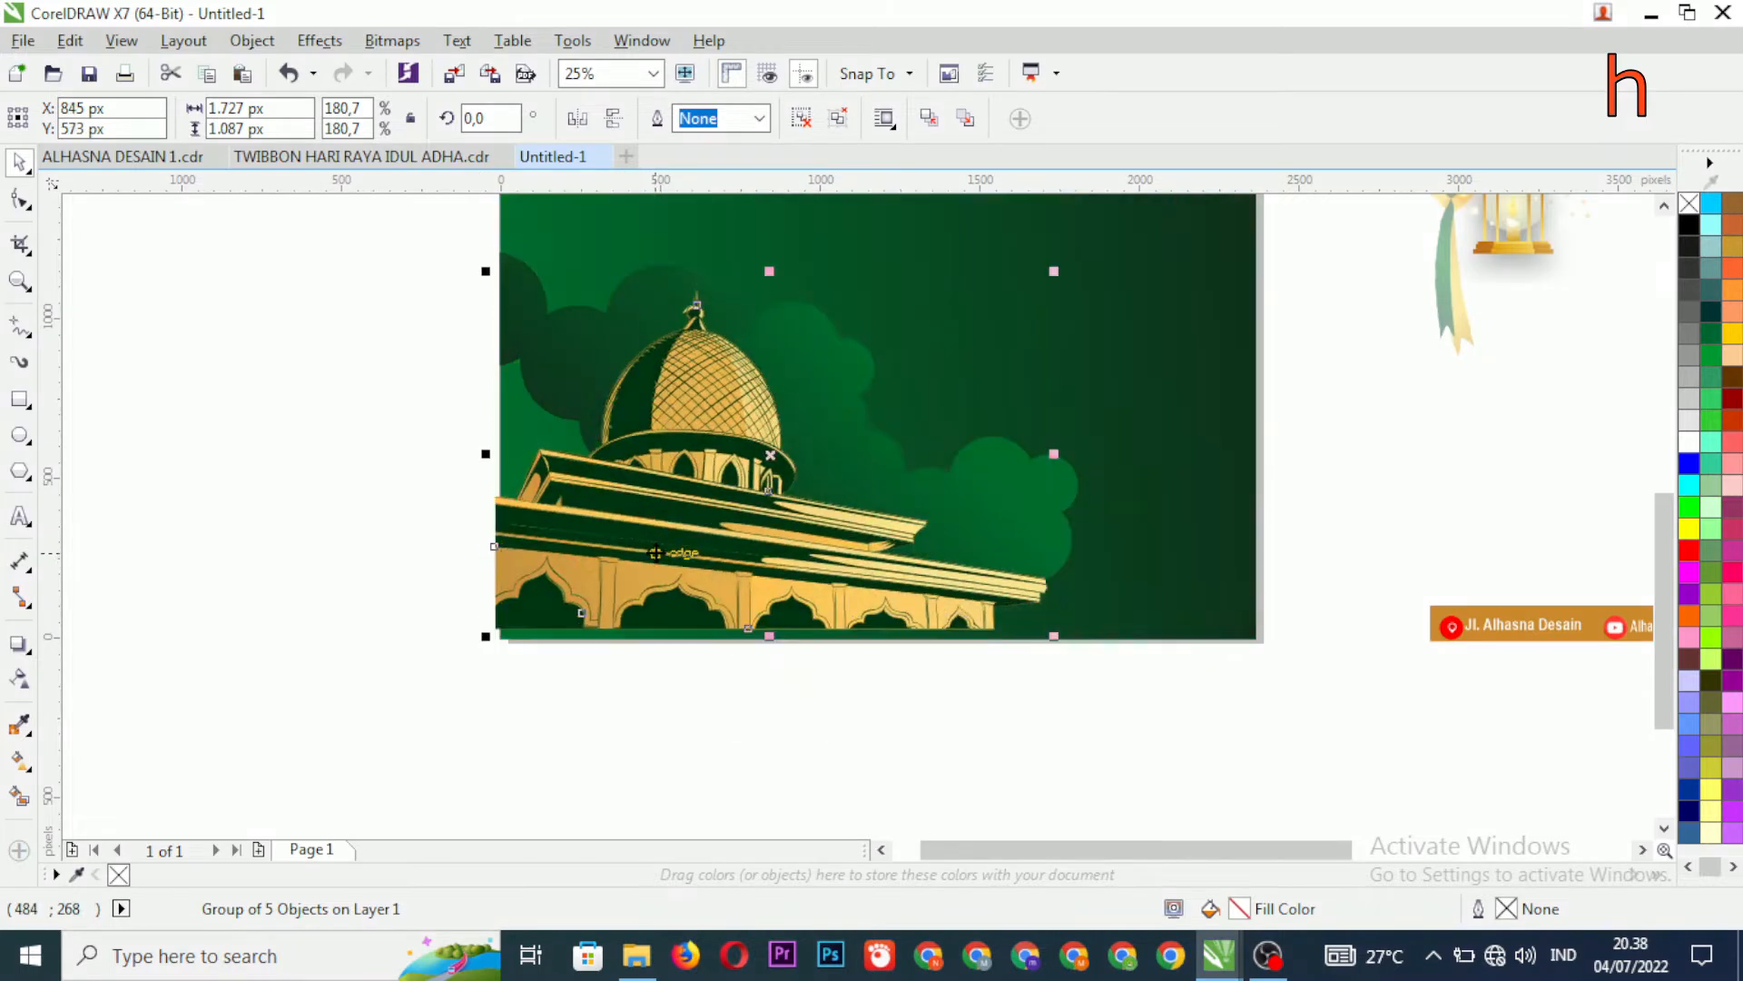
pyautogui.scroll(-2, 705, 577)
pyautogui.scroll(2, 705, 577)
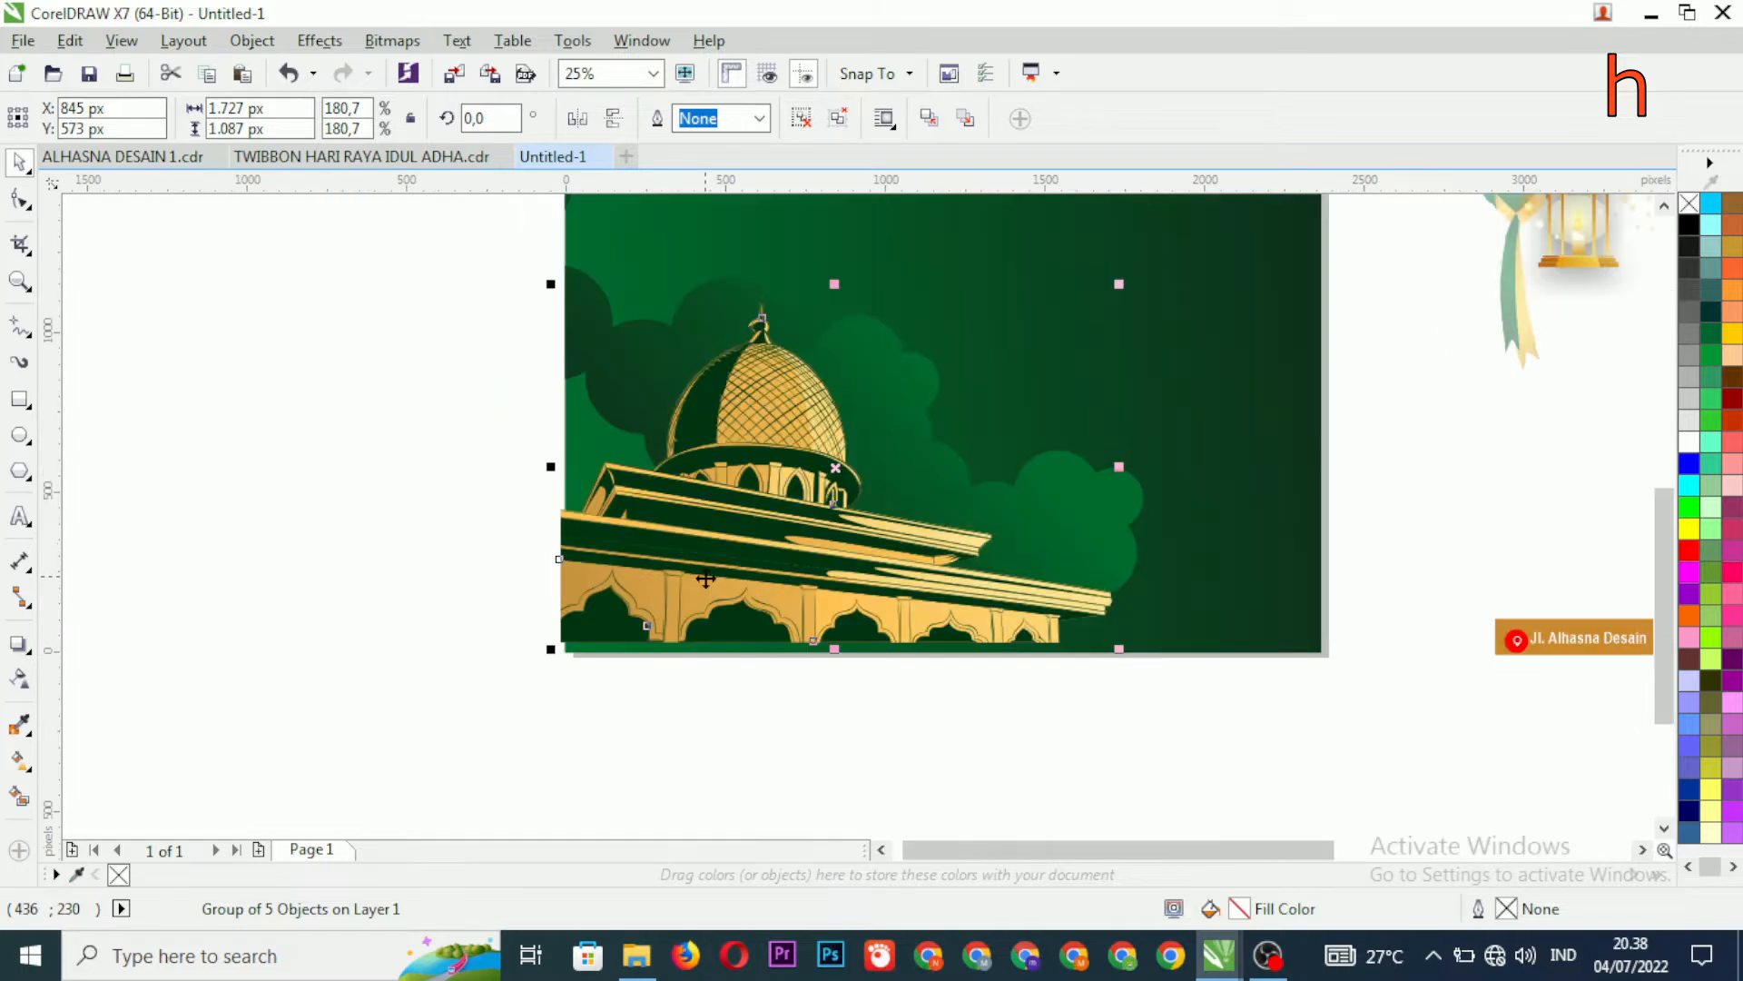
pyautogui.scroll(-2, 731, 552)
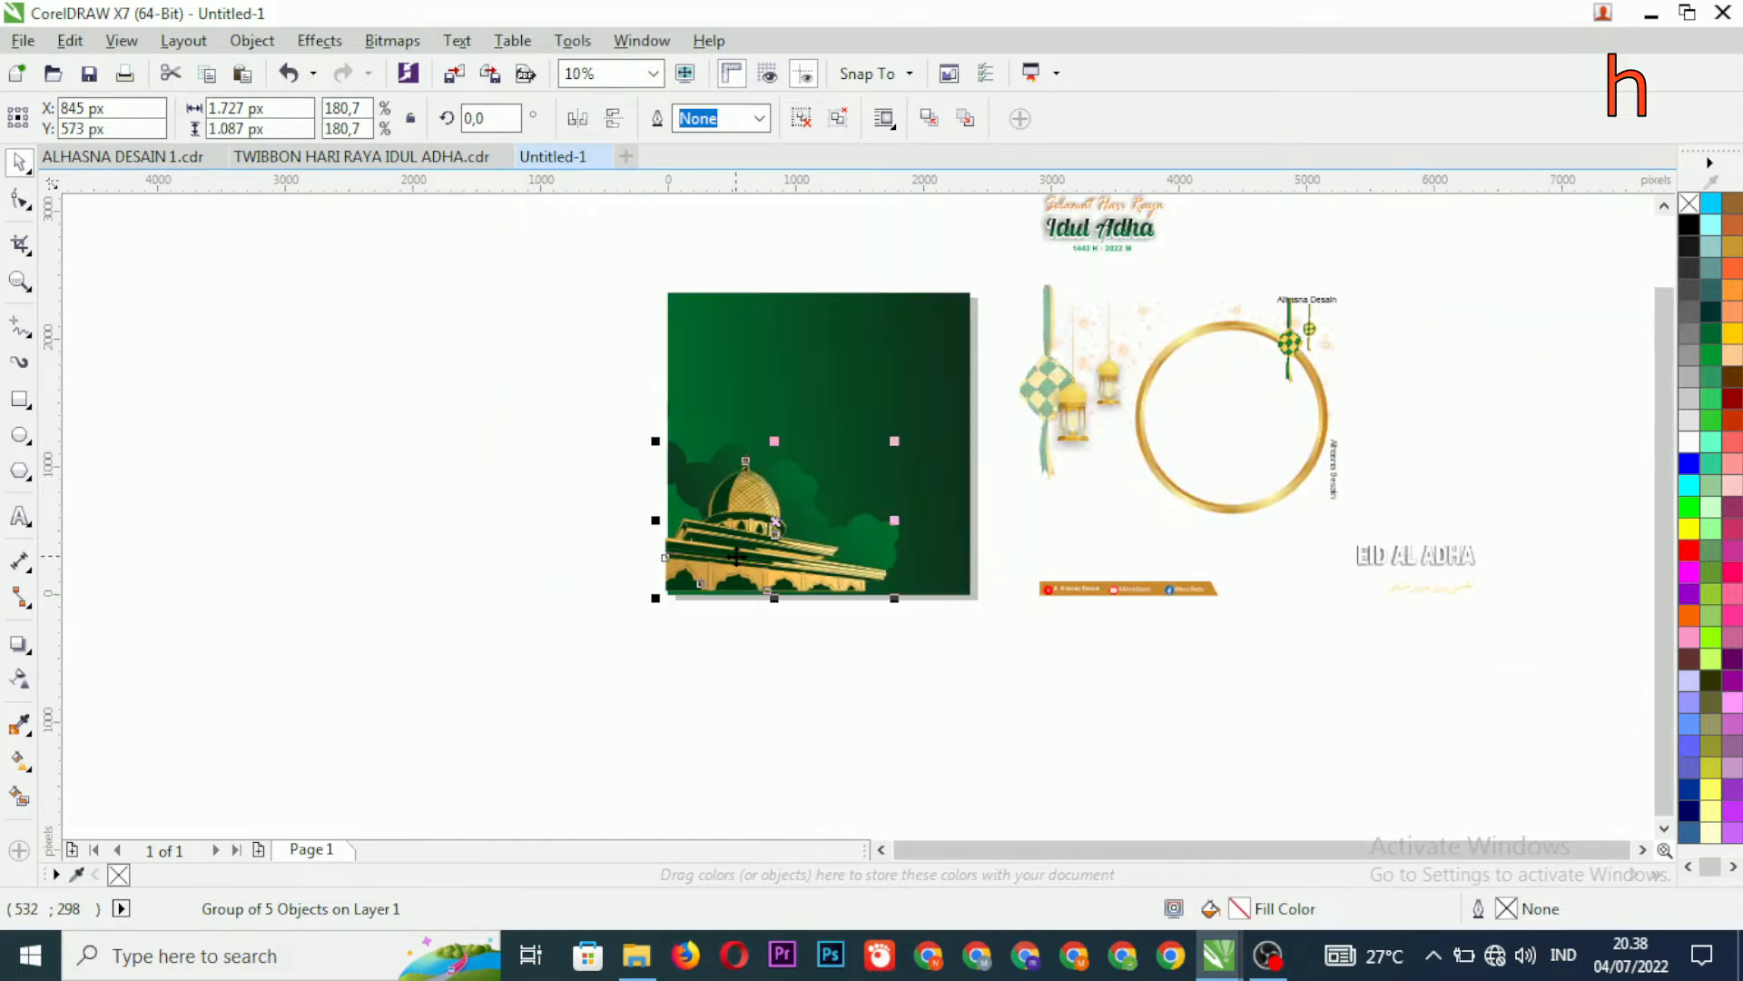
pyautogui.rightClick(735, 555)
pyautogui.click(767, 303)
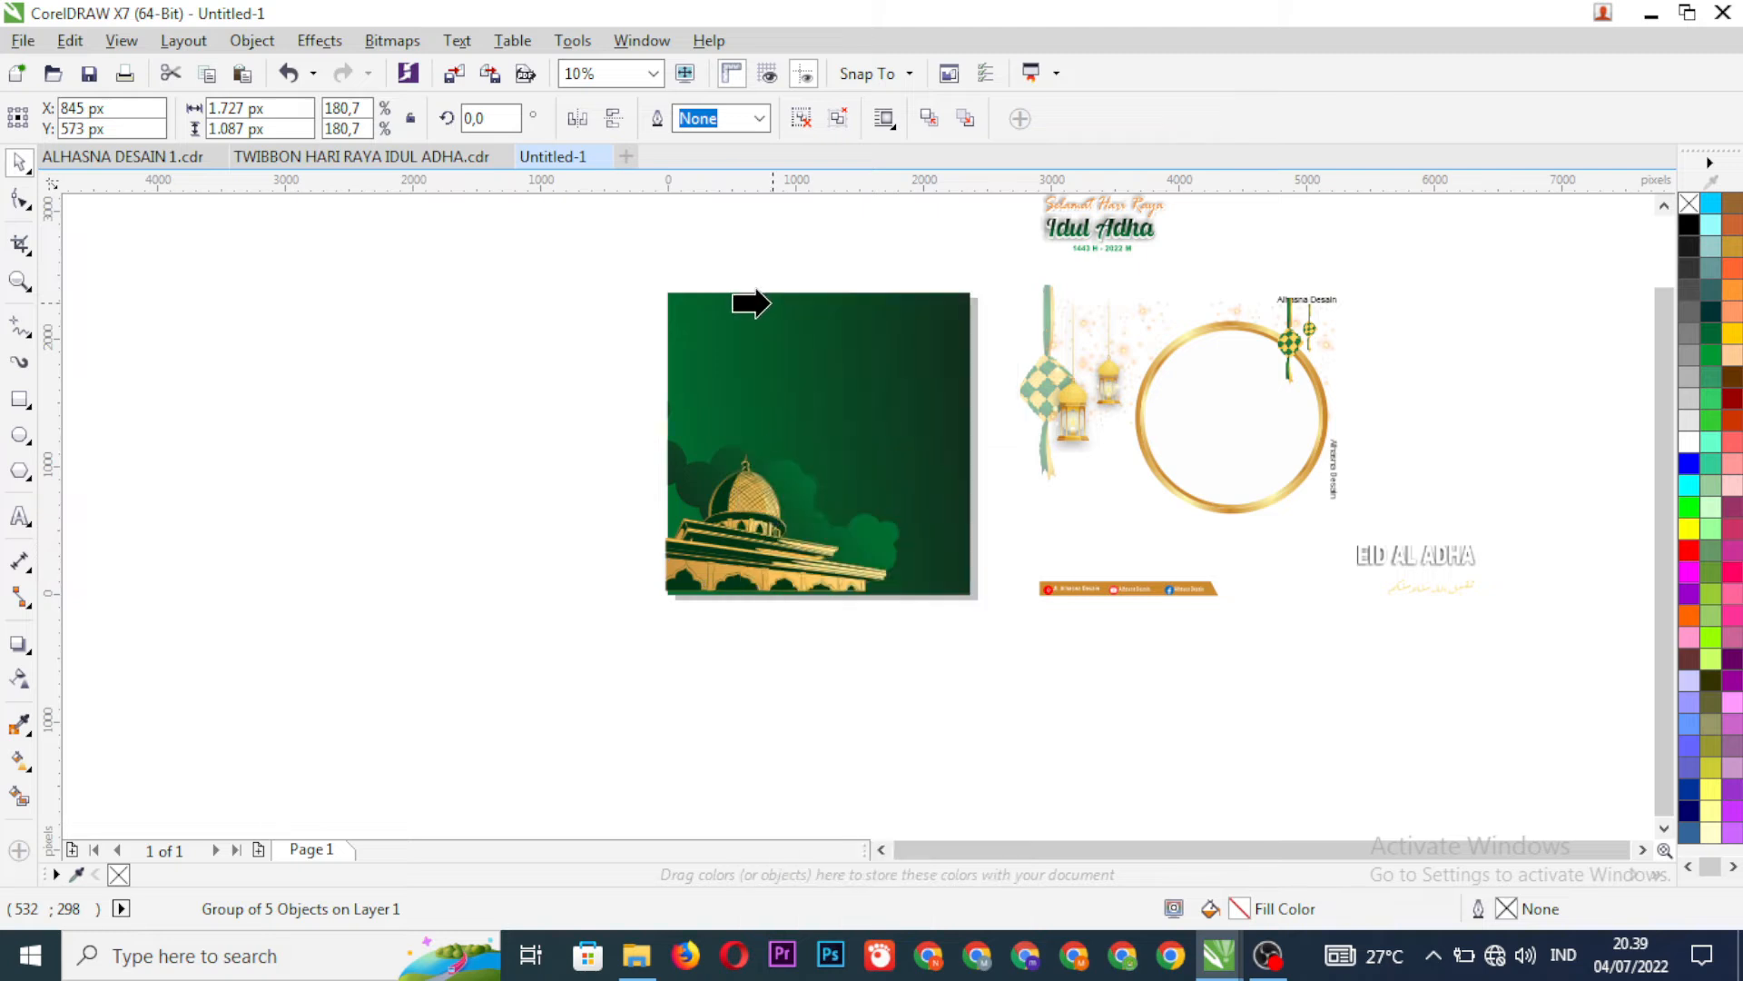
pyautogui.click(669, 422)
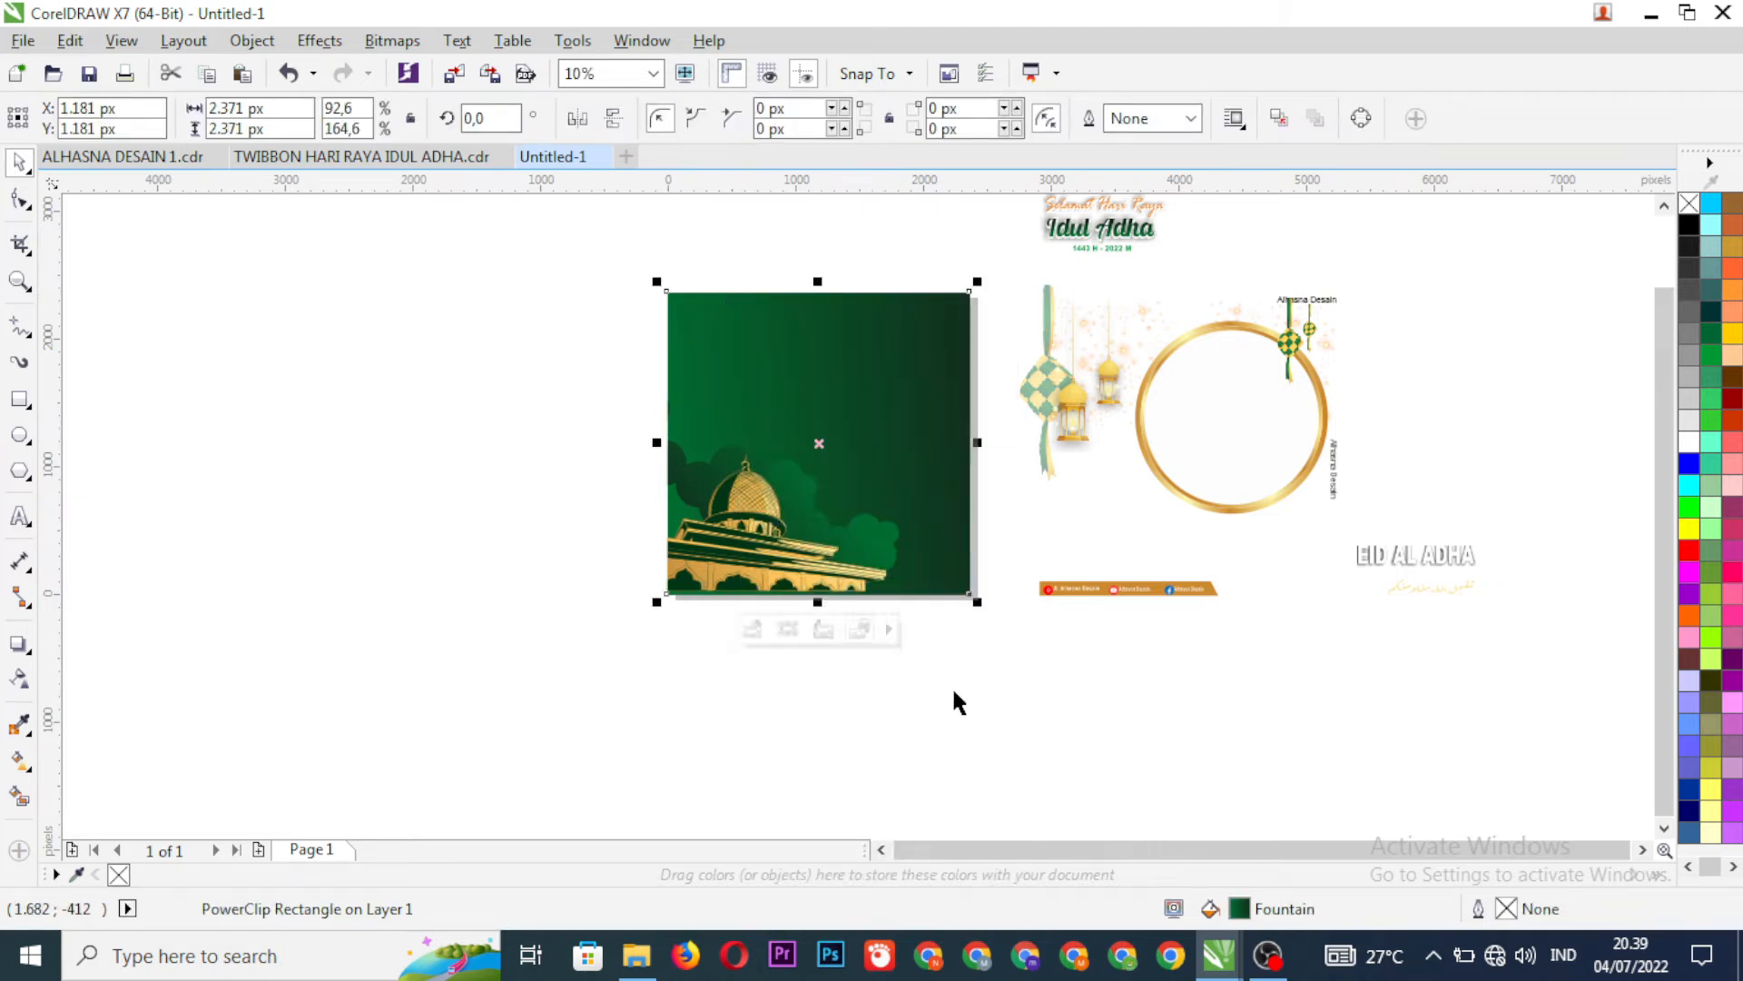
# - Move the ketupat image onto the background's upper-left edge, centered at about X 138 px, Y 1743 px, slightly overhanging the left side
pyautogui.scroll(3, 953, 700)
pyautogui.scroll(-3, 875, 607)
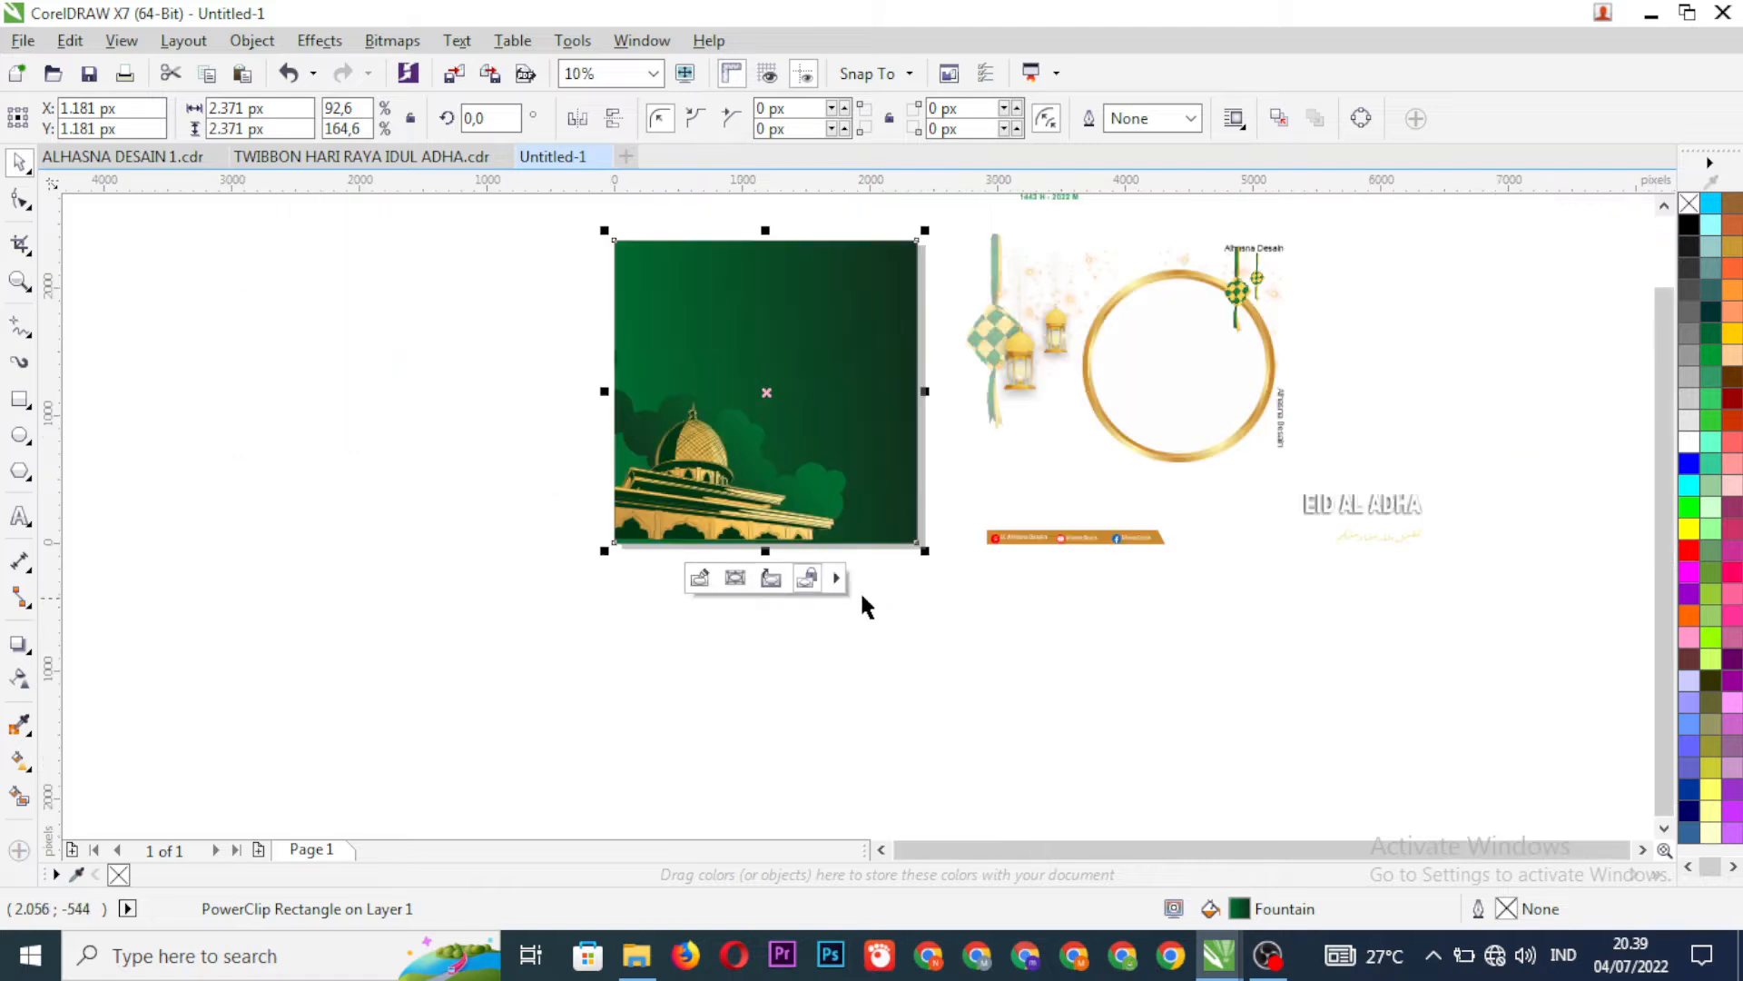
pyautogui.scroll(-1, 1040, 457)
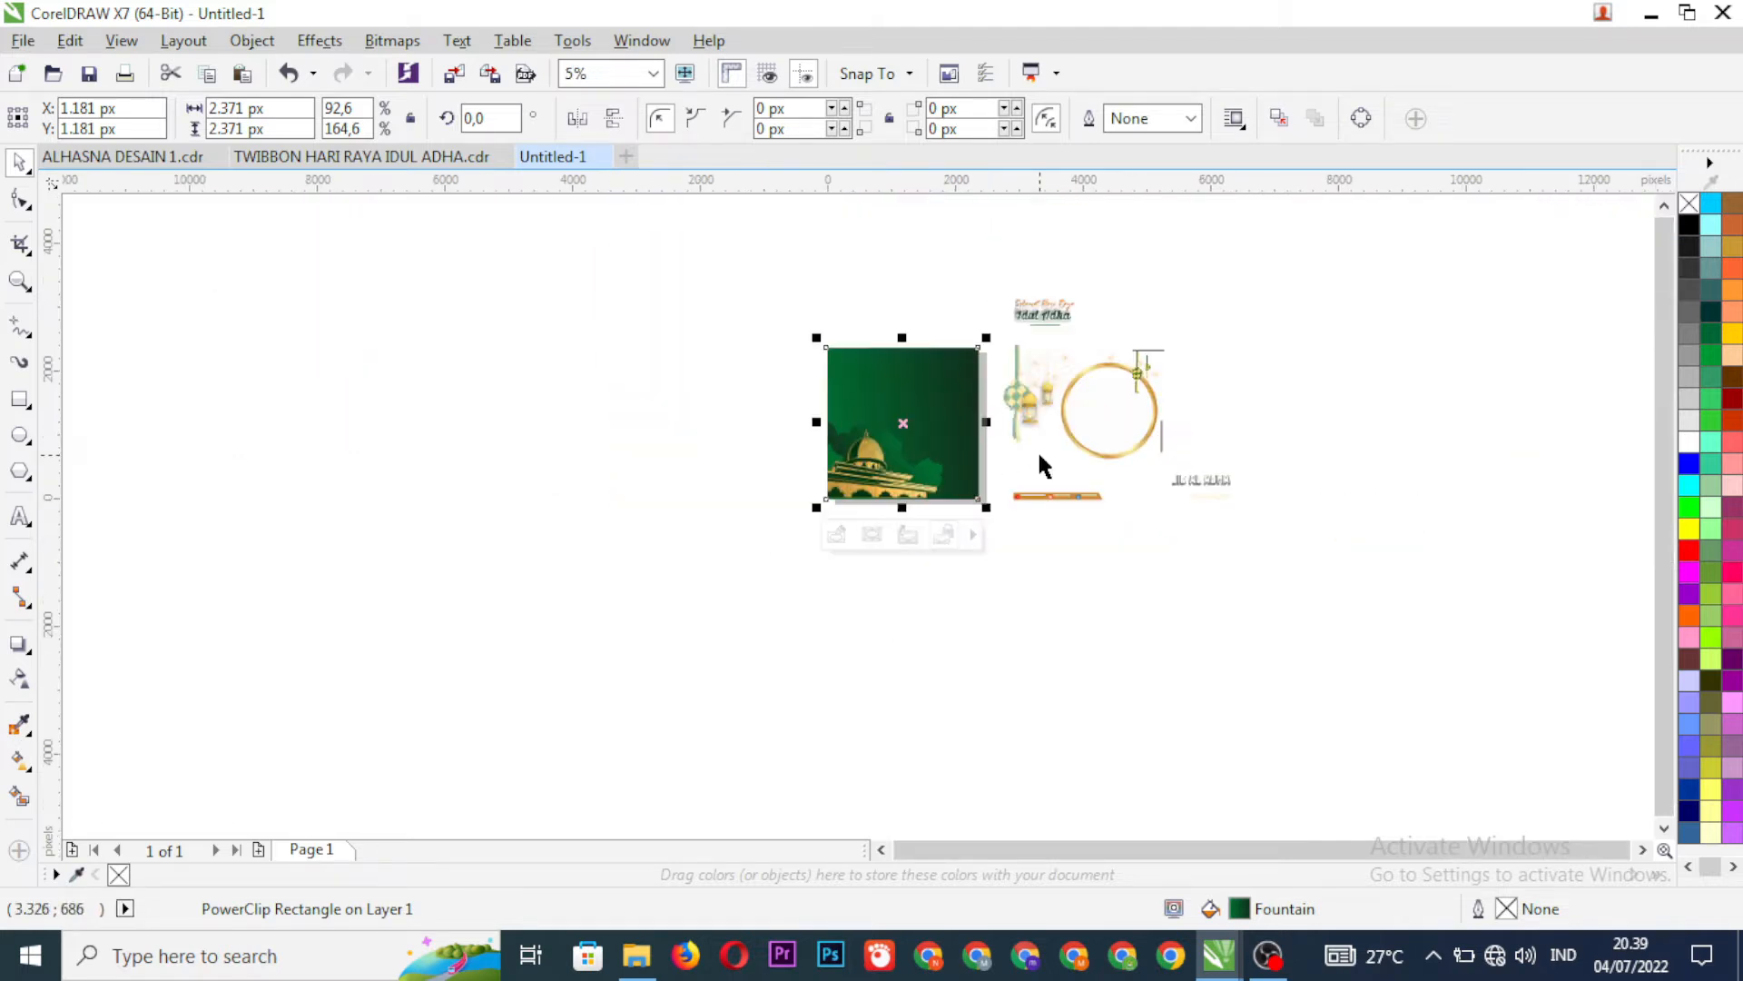
pyautogui.scroll(1, 980, 388)
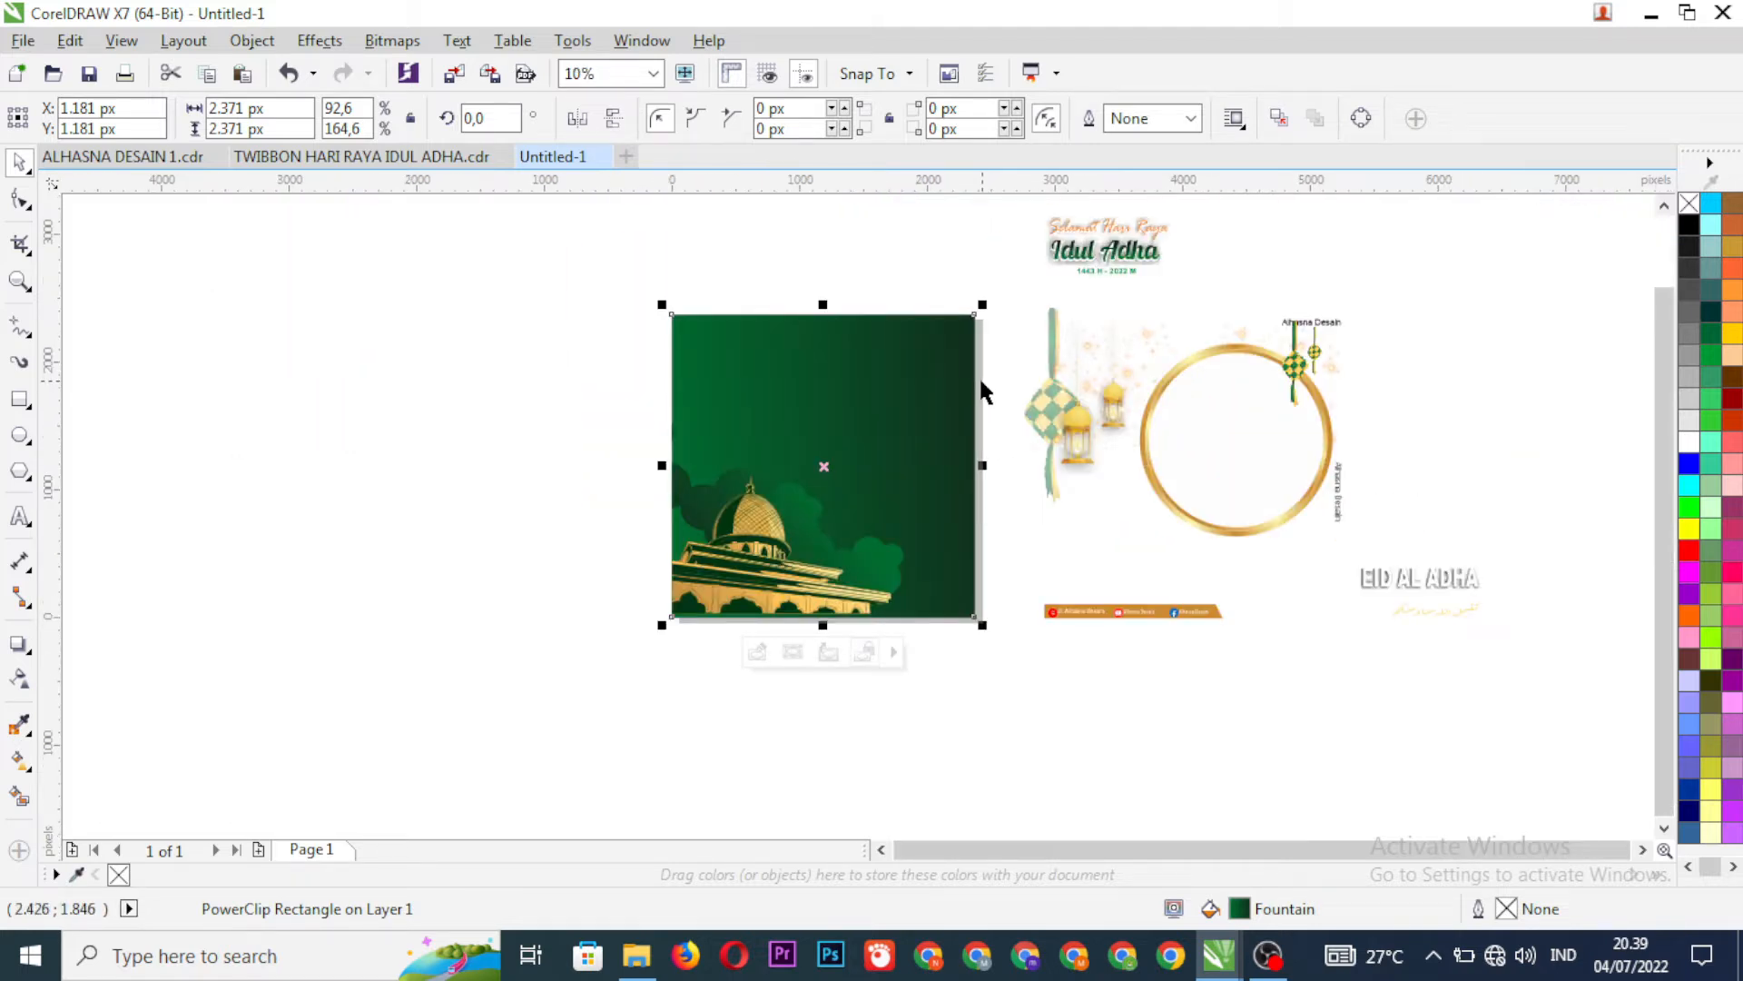
pyautogui.click(1049, 486)
pyautogui.moveTo(1051, 486); pyautogui.dragTo(698, 482)
pyautogui.scroll(2, 677, 445)
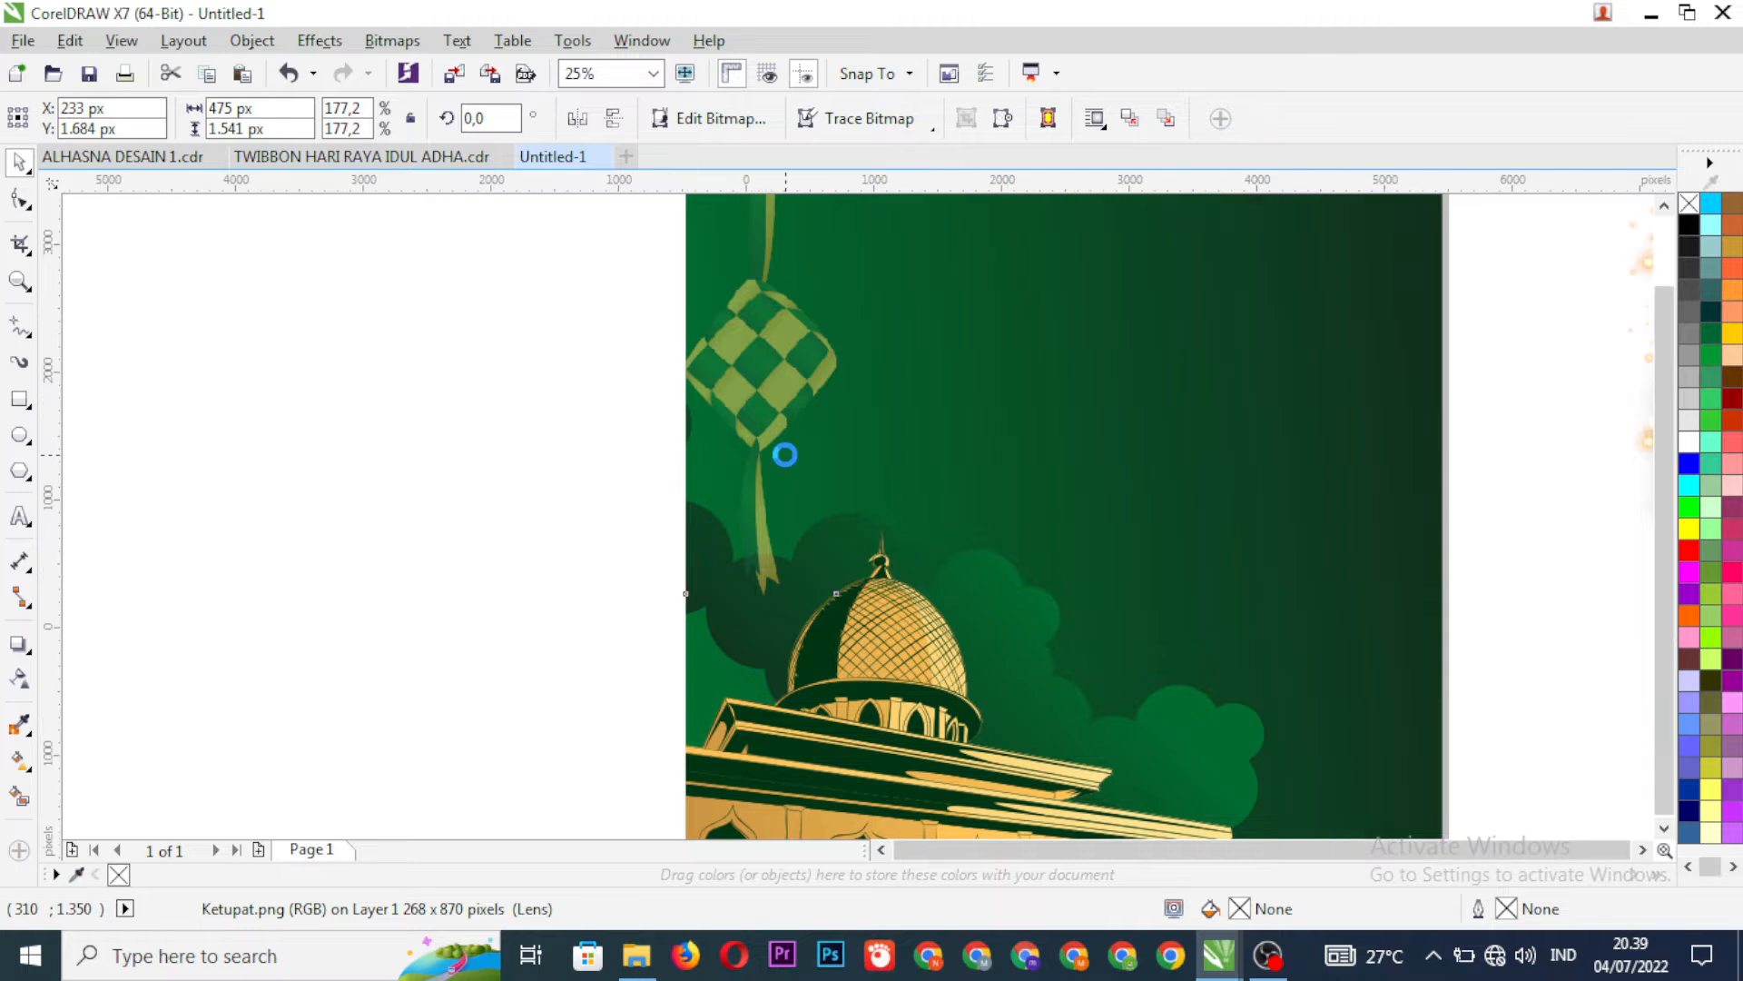
pyautogui.scroll(-2, 782, 455)
pyautogui.scroll(2, 775, 456)
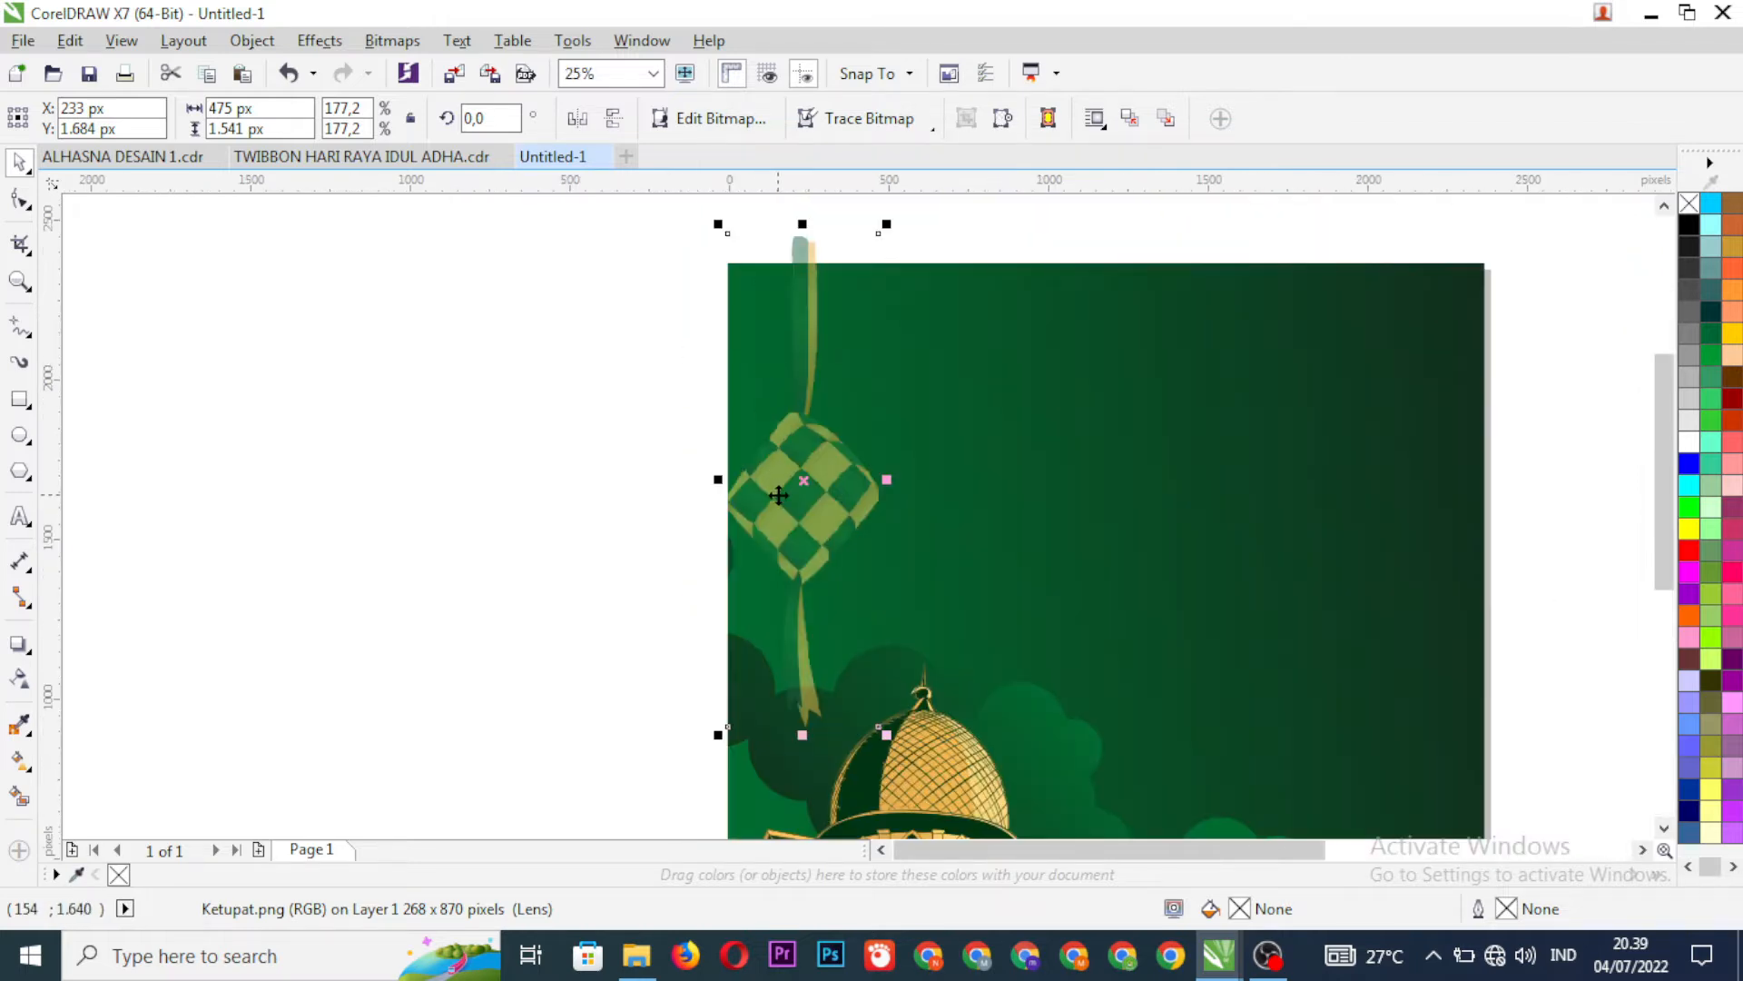
pyautogui.moveTo(779, 491); pyautogui.dragTo(747, 476)
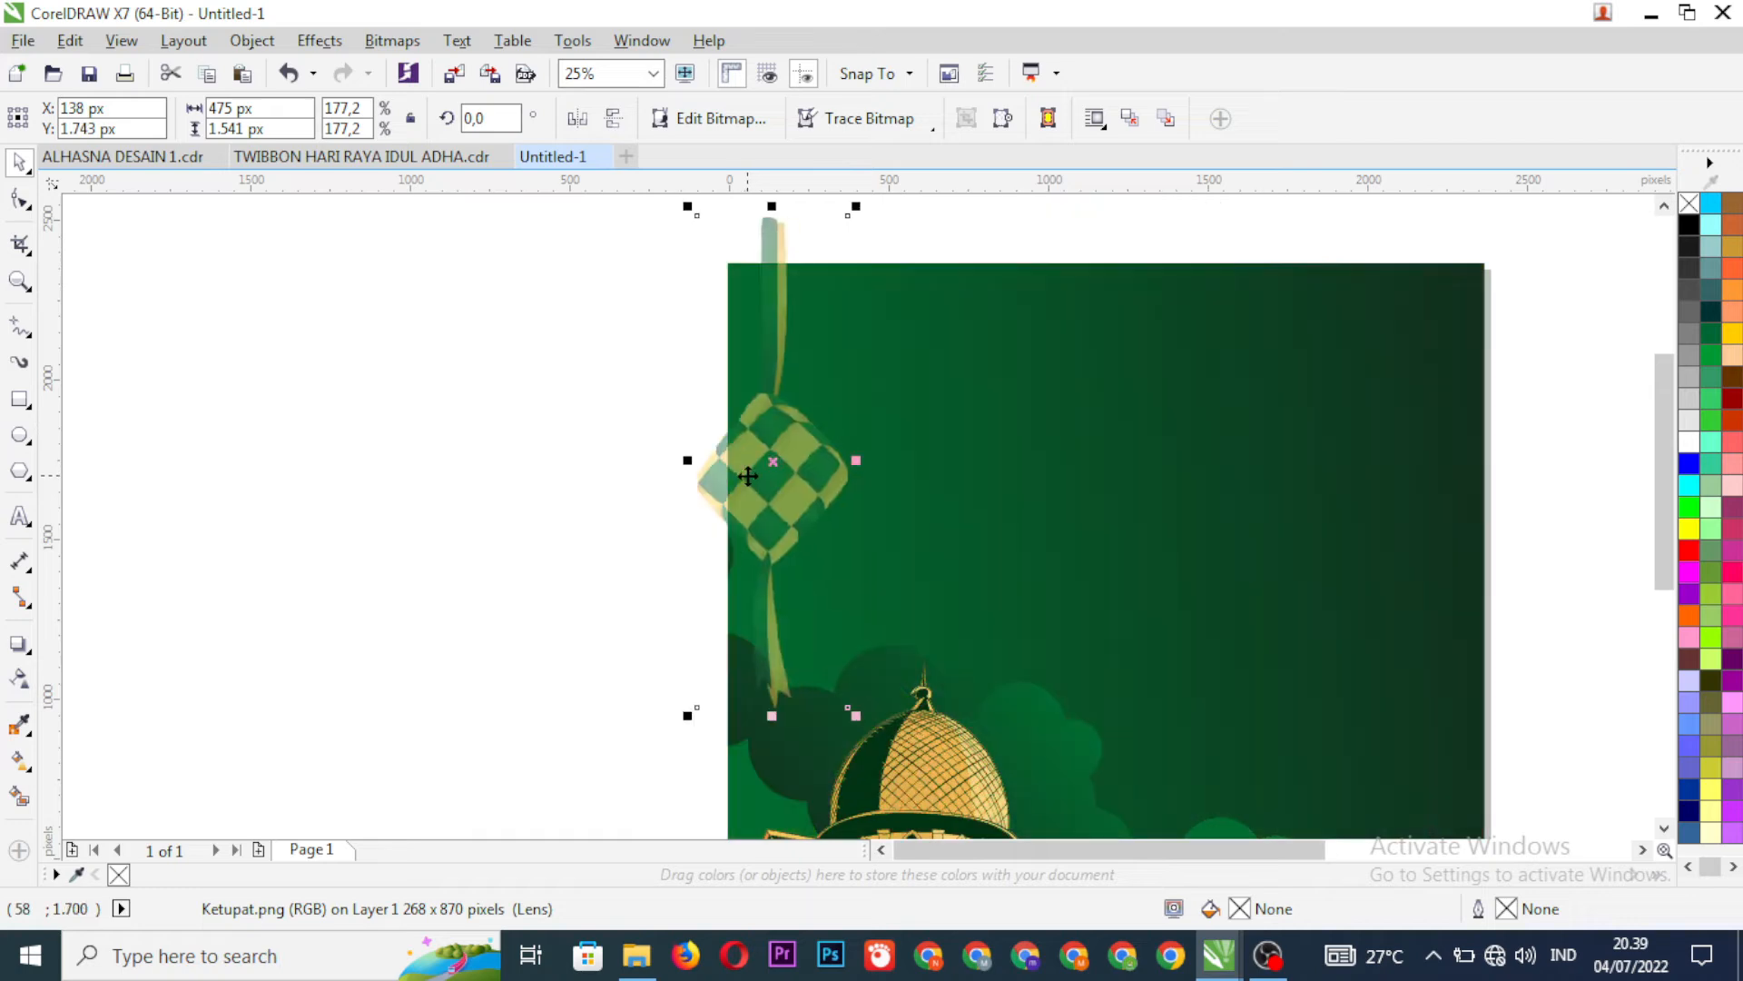
# - PowerClip the ketupat image inside the green background rectangle
pyautogui.scroll(-2, 751, 472)
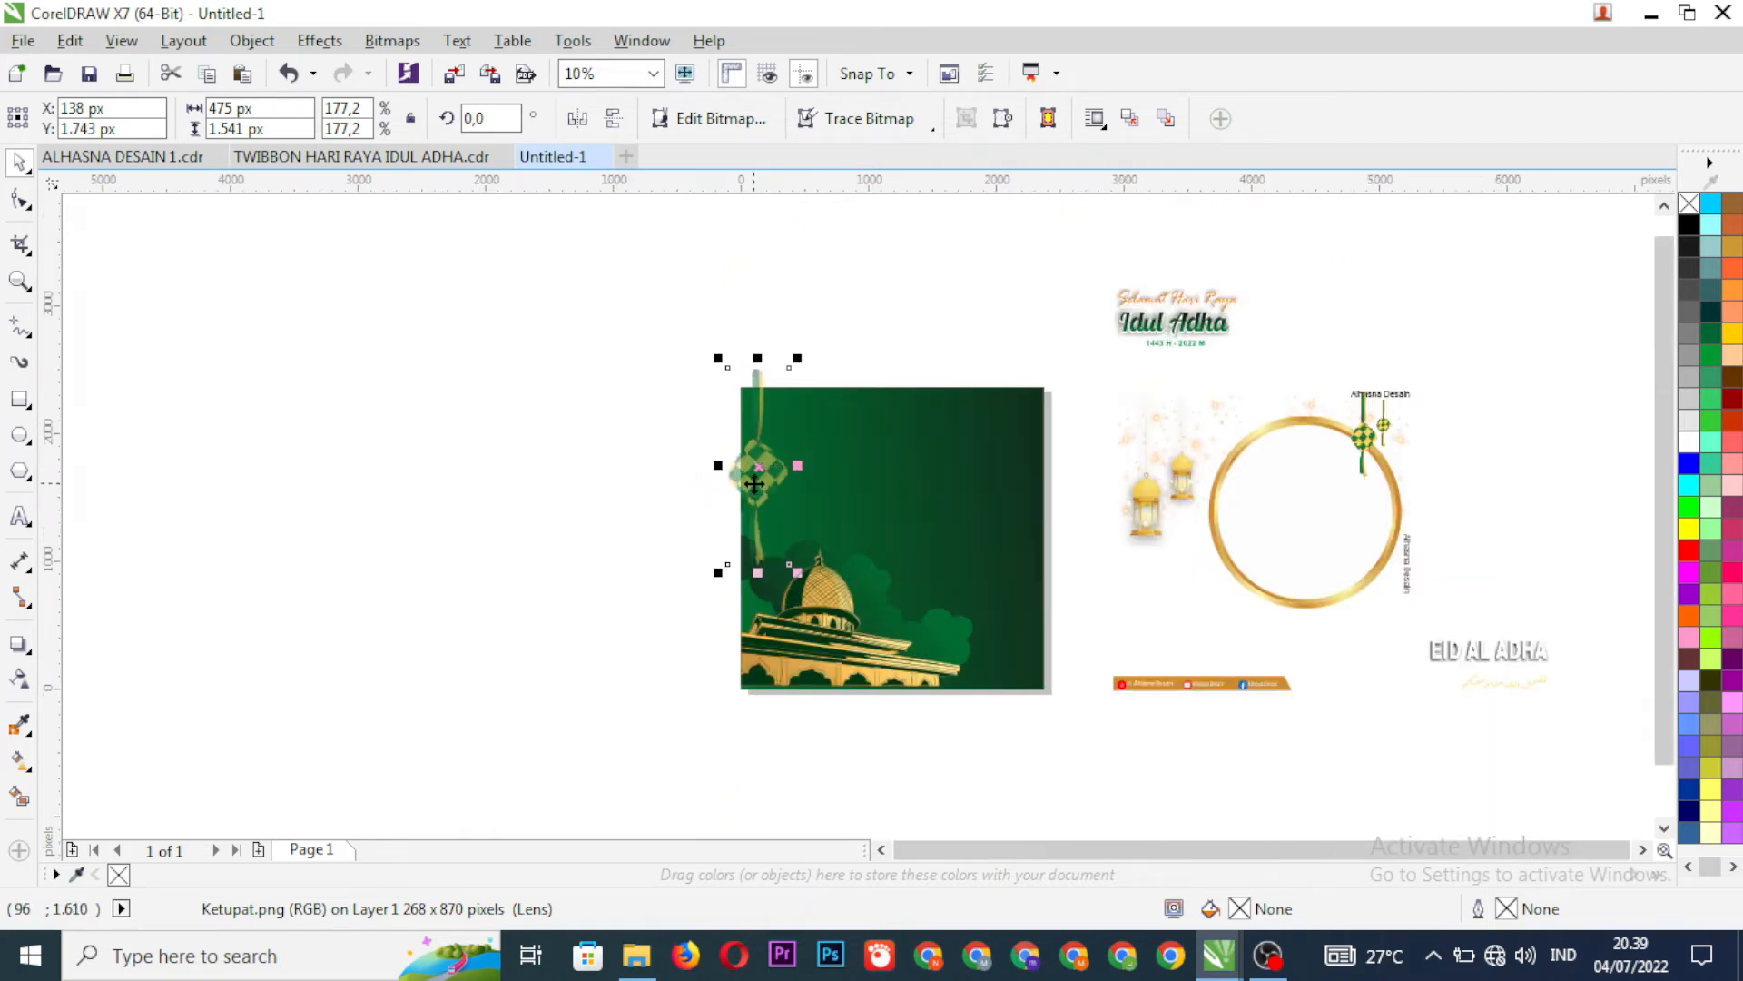
pyautogui.scroll(2, 751, 479)
pyautogui.rightClick(768, 471)
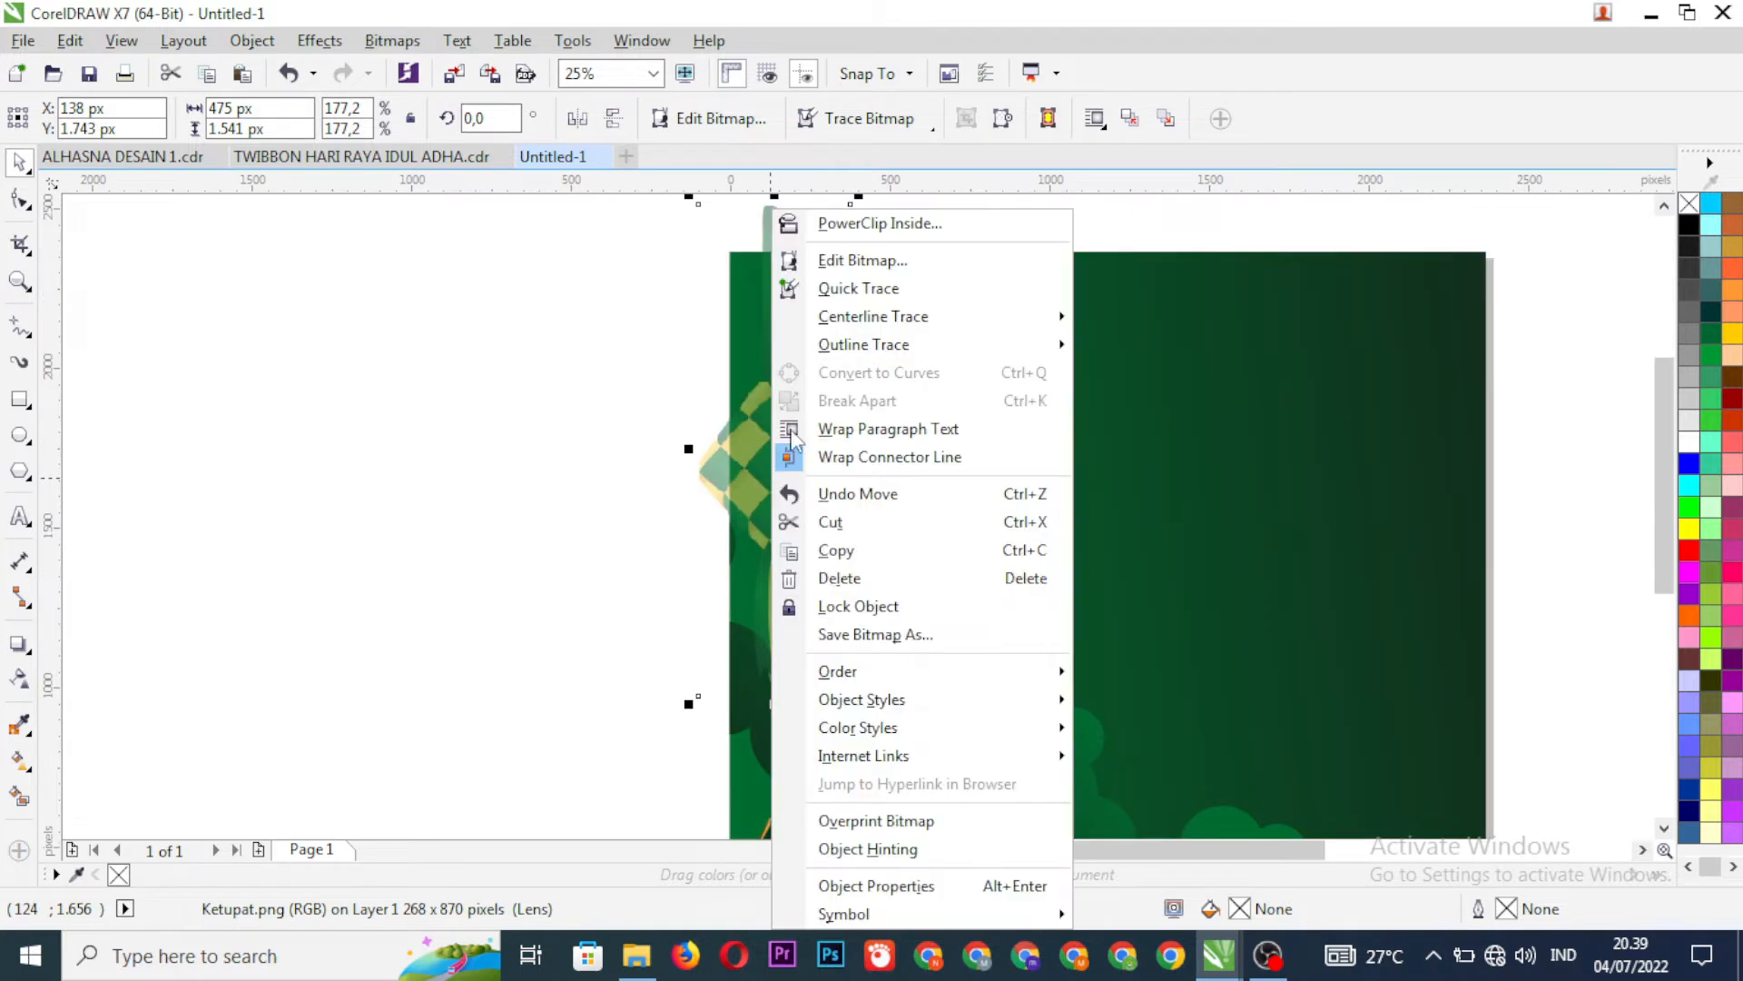
pyautogui.click(809, 223)
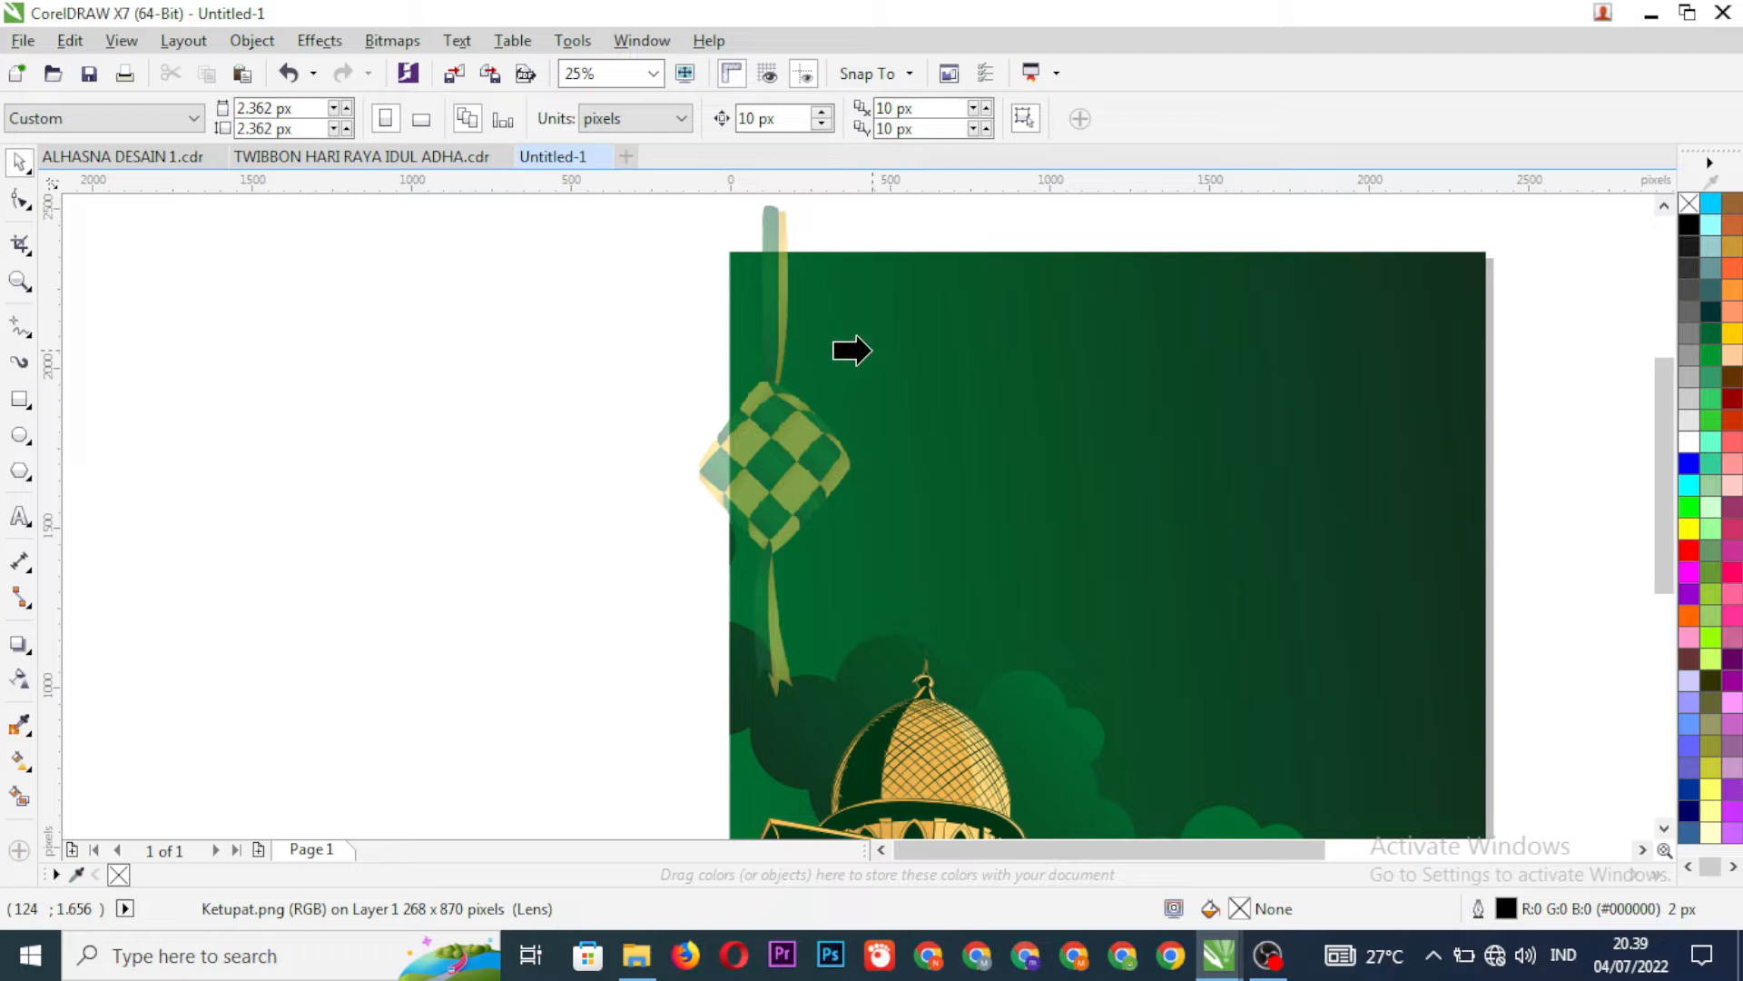
pyautogui.click(872, 349)
pyautogui.scroll(1, 725, 428)
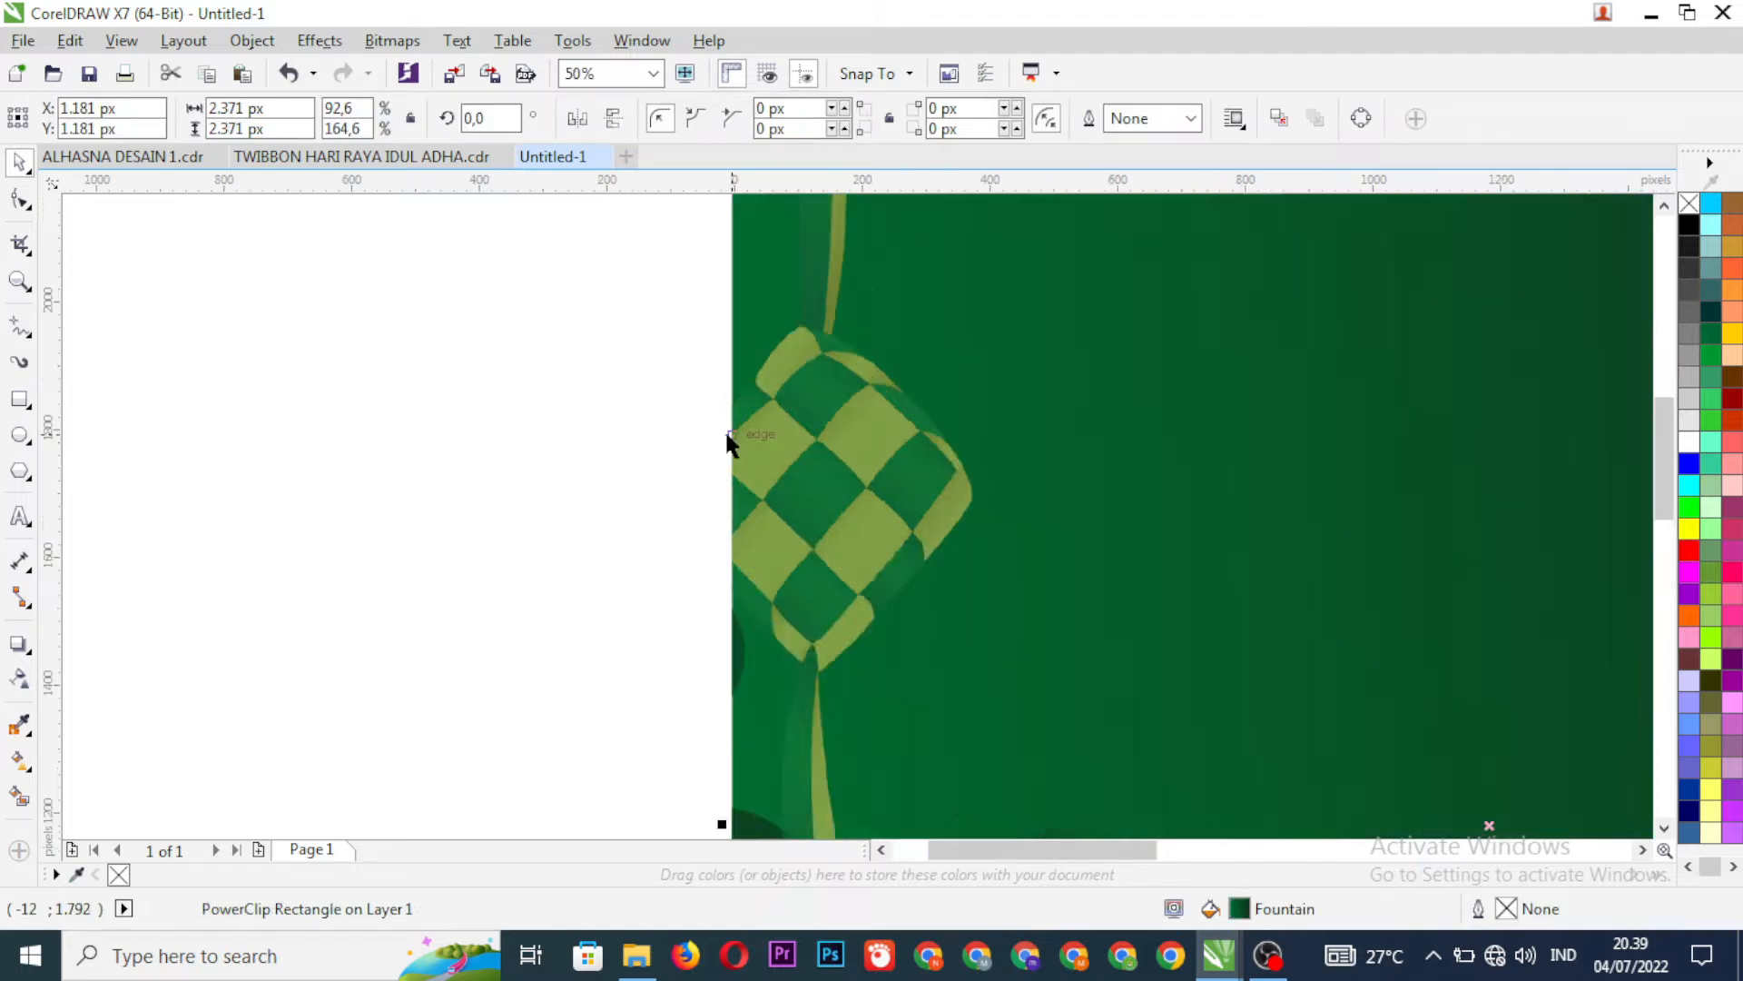
pyautogui.scroll(-3, 725, 429)
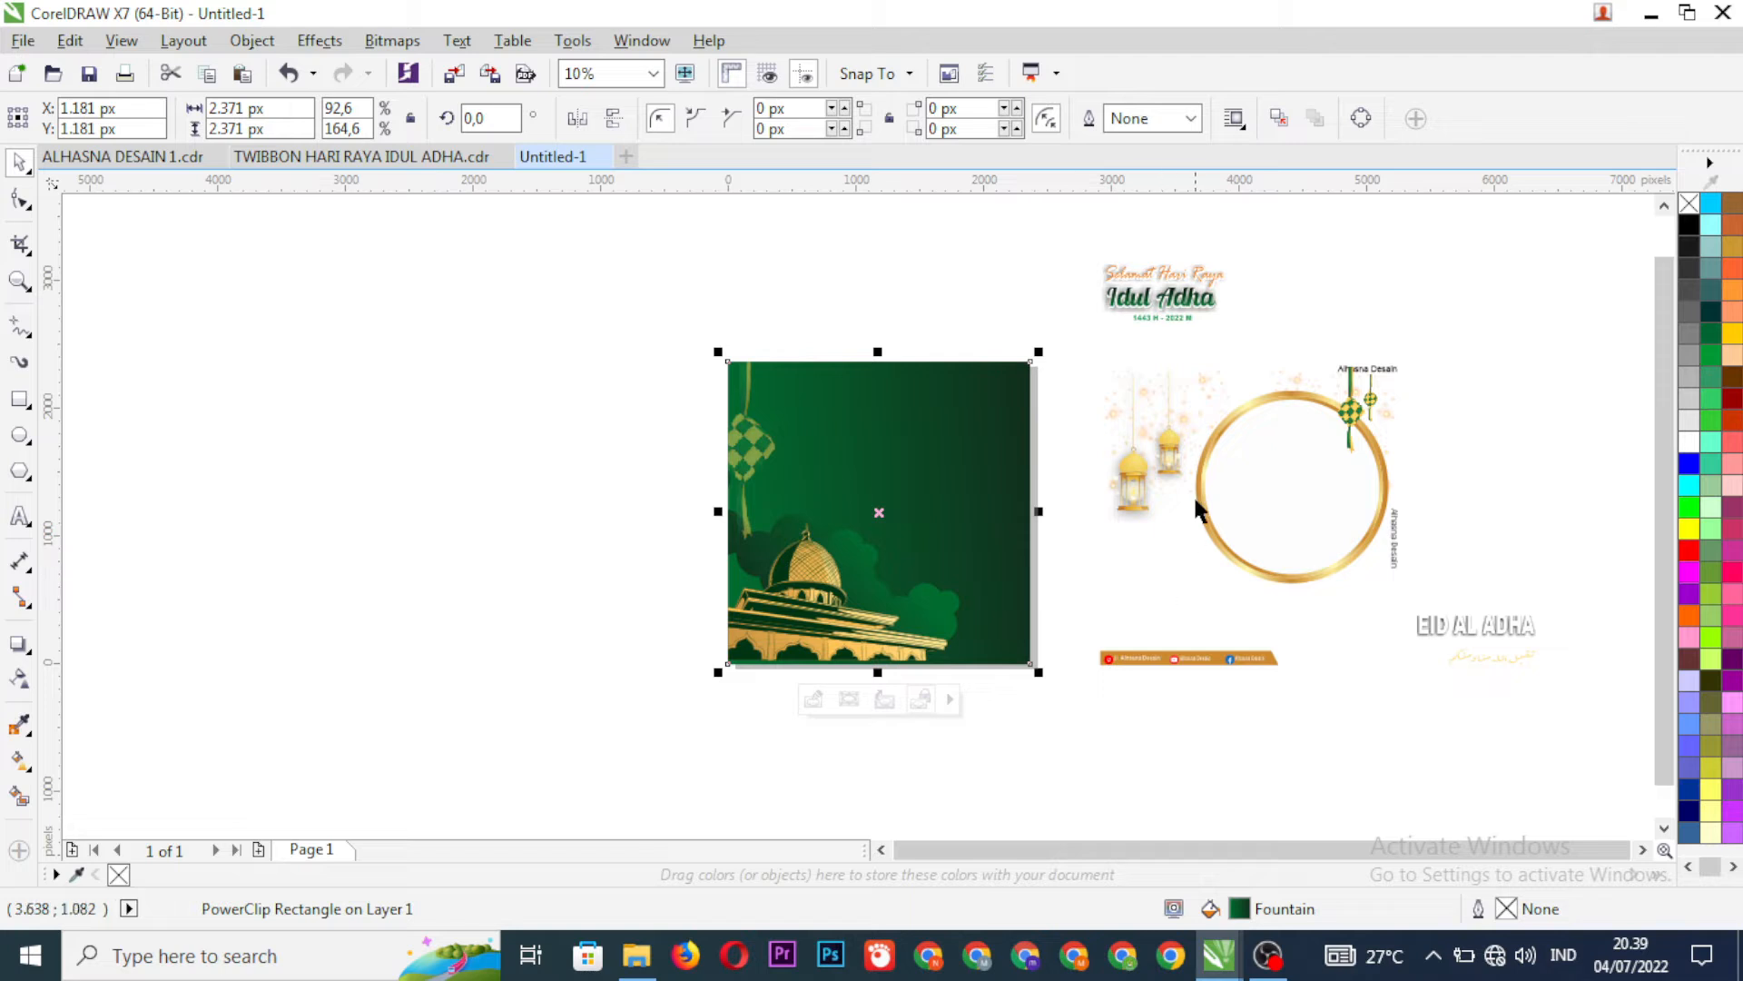
# - Move both star-light images from the extracted artwork onto the left and right halves of the green background
pyautogui.scroll(1, 1140, 466)
pyautogui.scroll(-1, 1140, 465)
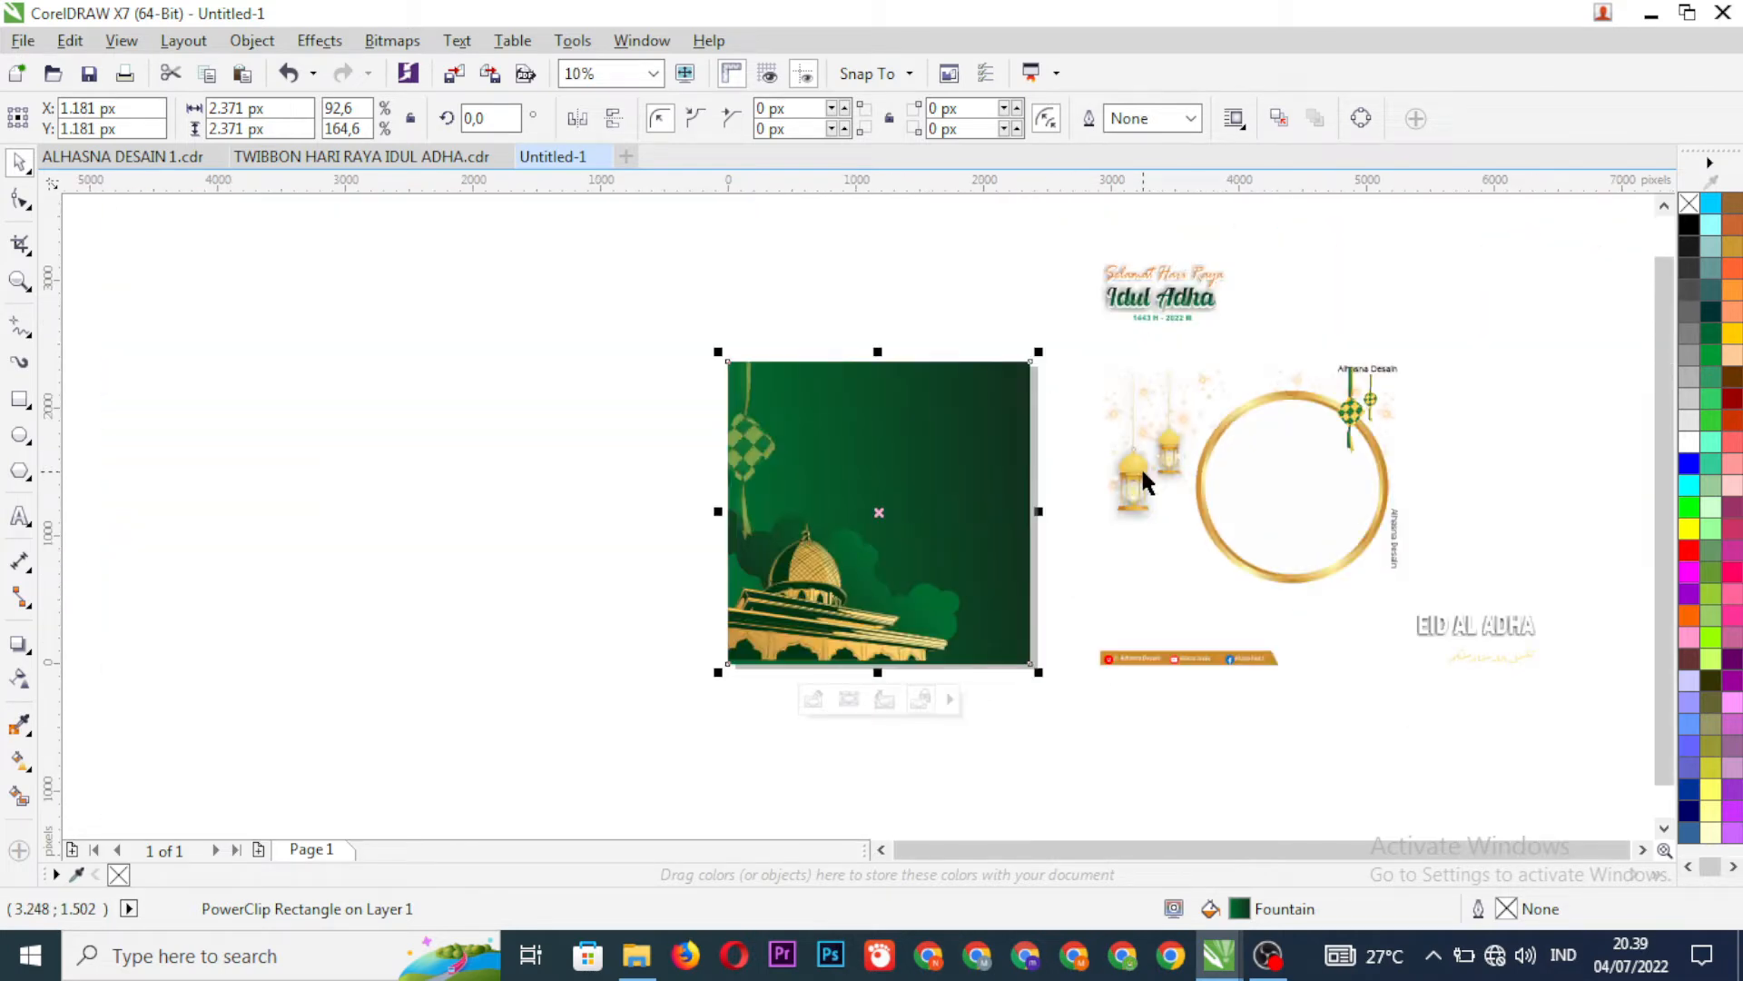
pyautogui.click(1151, 405)
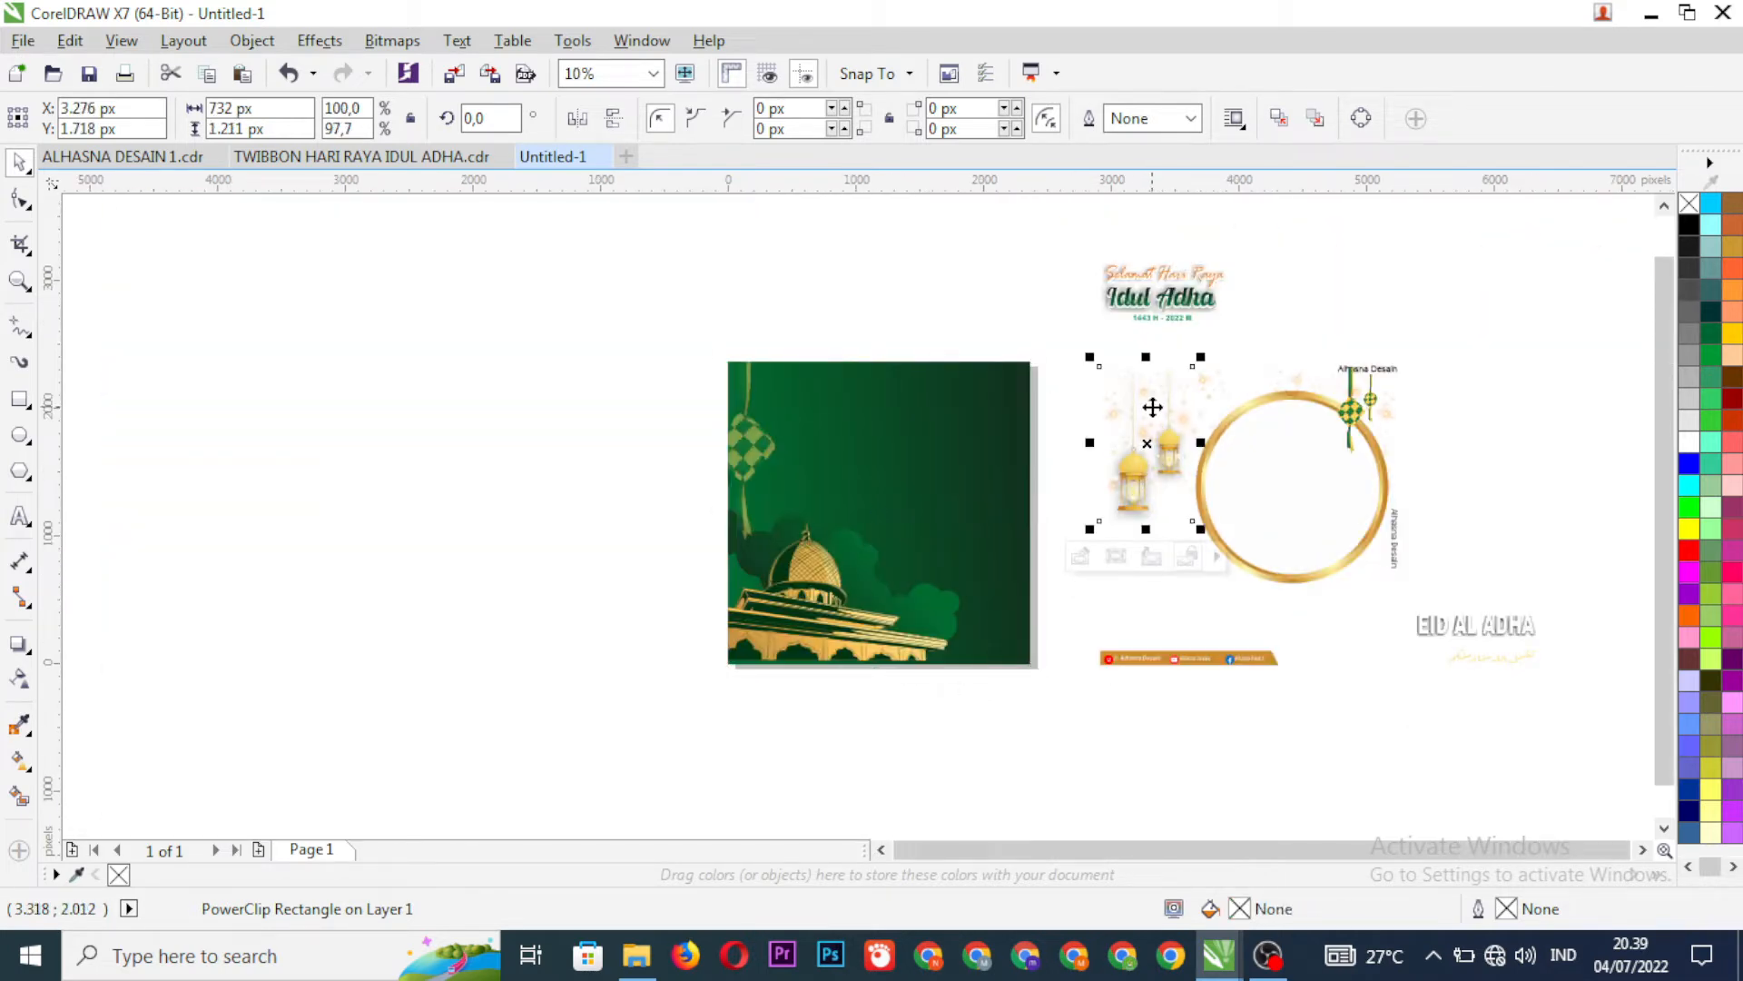
pyautogui.click(1227, 390)
pyautogui.moveTo(1228, 390)
pyautogui.mouseDown()
pyautogui.moveTo(1104, 338)
pyautogui.moveTo(881, 343)
pyautogui.moveTo(756, 409)
pyautogui.moveTo(935, 487)
pyautogui.moveTo(893, 419)
pyautogui.mouseUp()
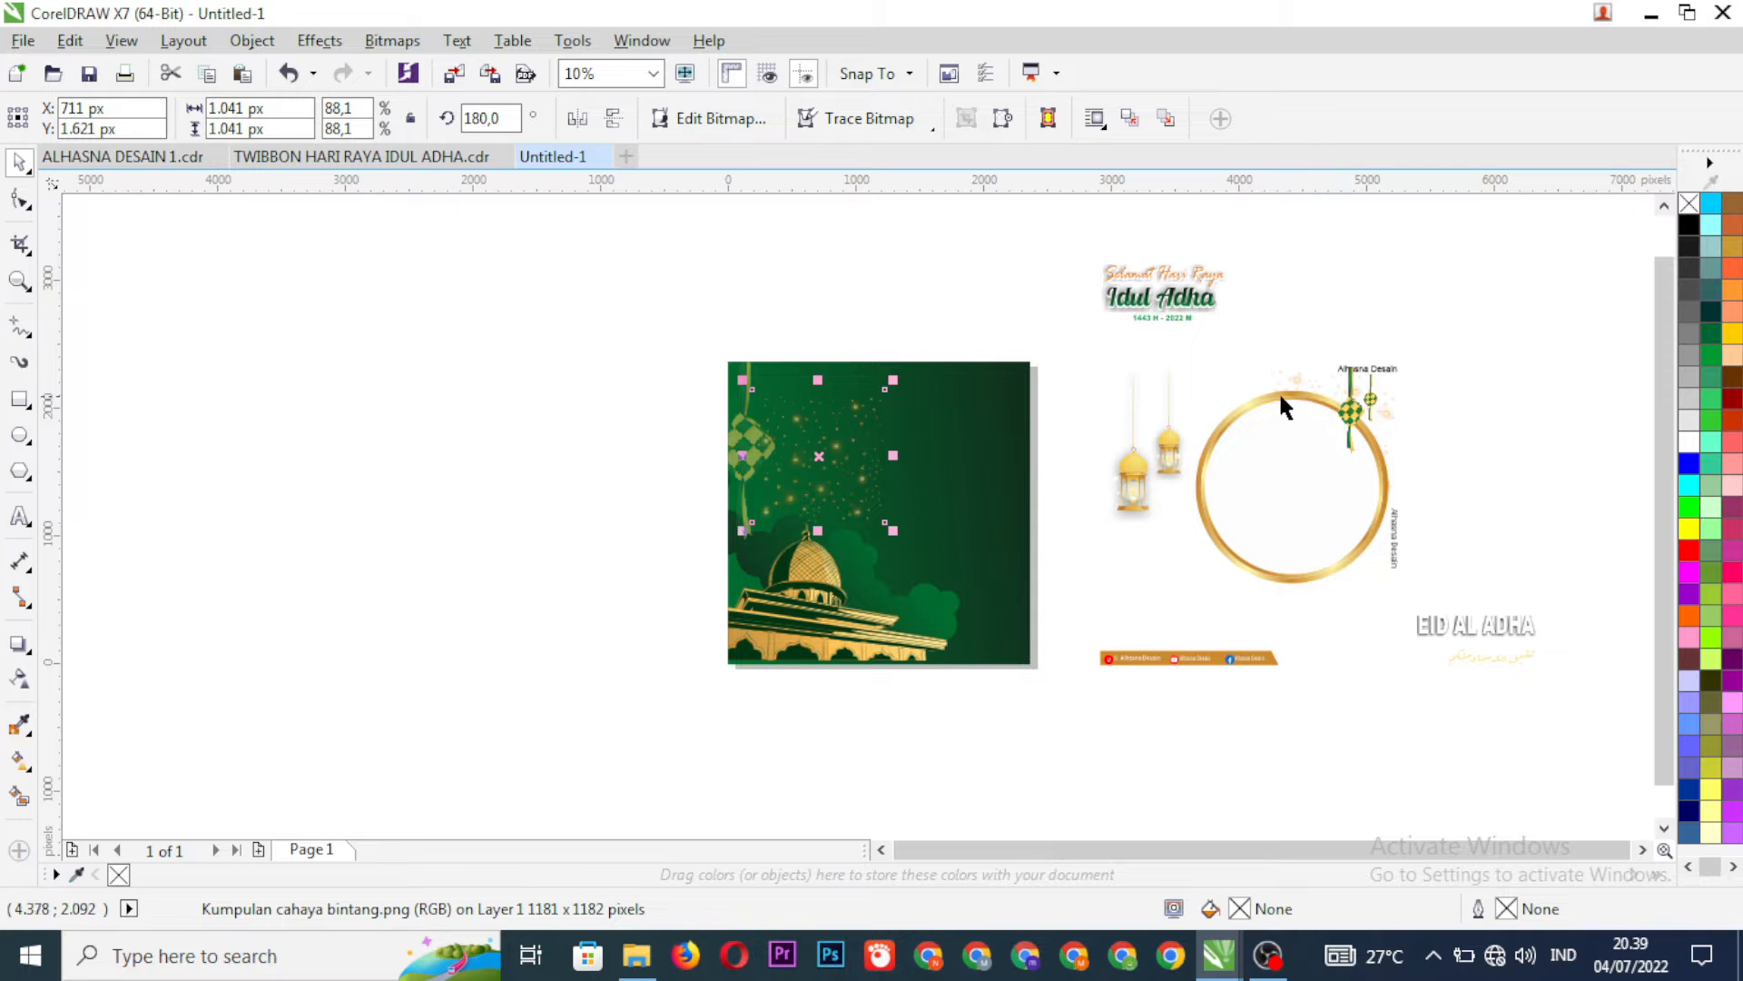
pyautogui.scroll(4, 1279, 390)
pyautogui.click(1361, 362)
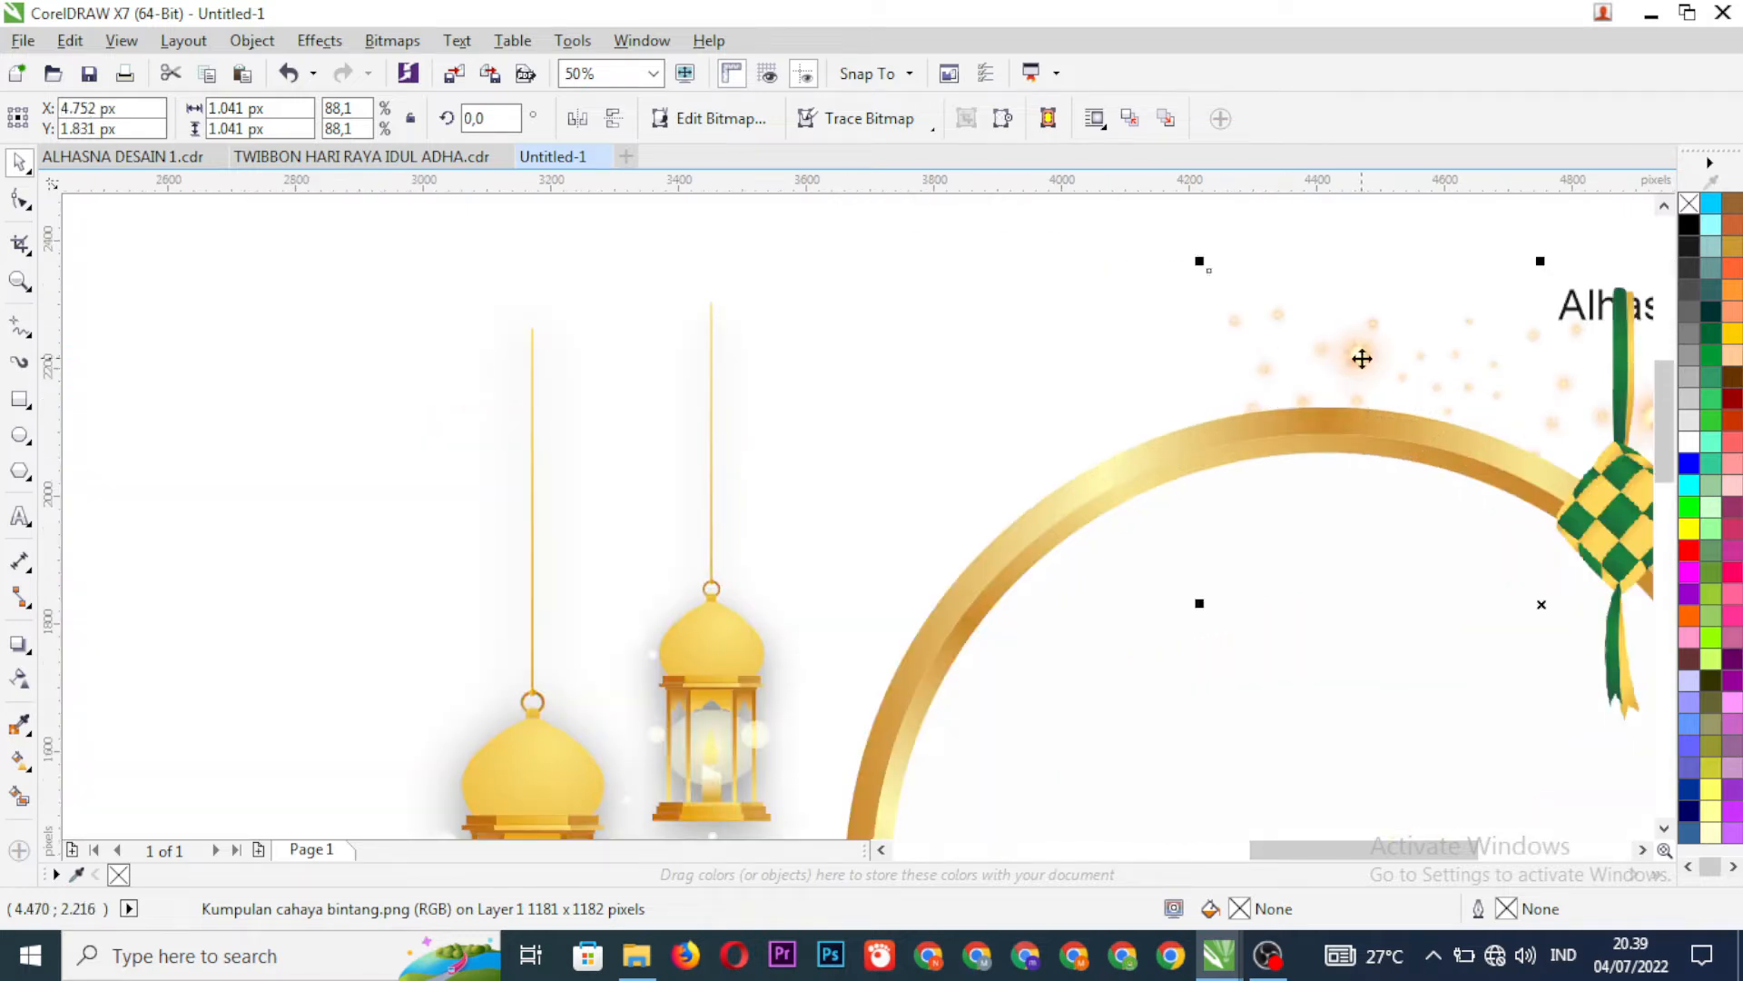
pyautogui.scroll(-2, 1362, 358)
pyautogui.moveTo(1362, 359); pyautogui.dragTo(506, 404)
pyautogui.scroll(-2, 726, 449)
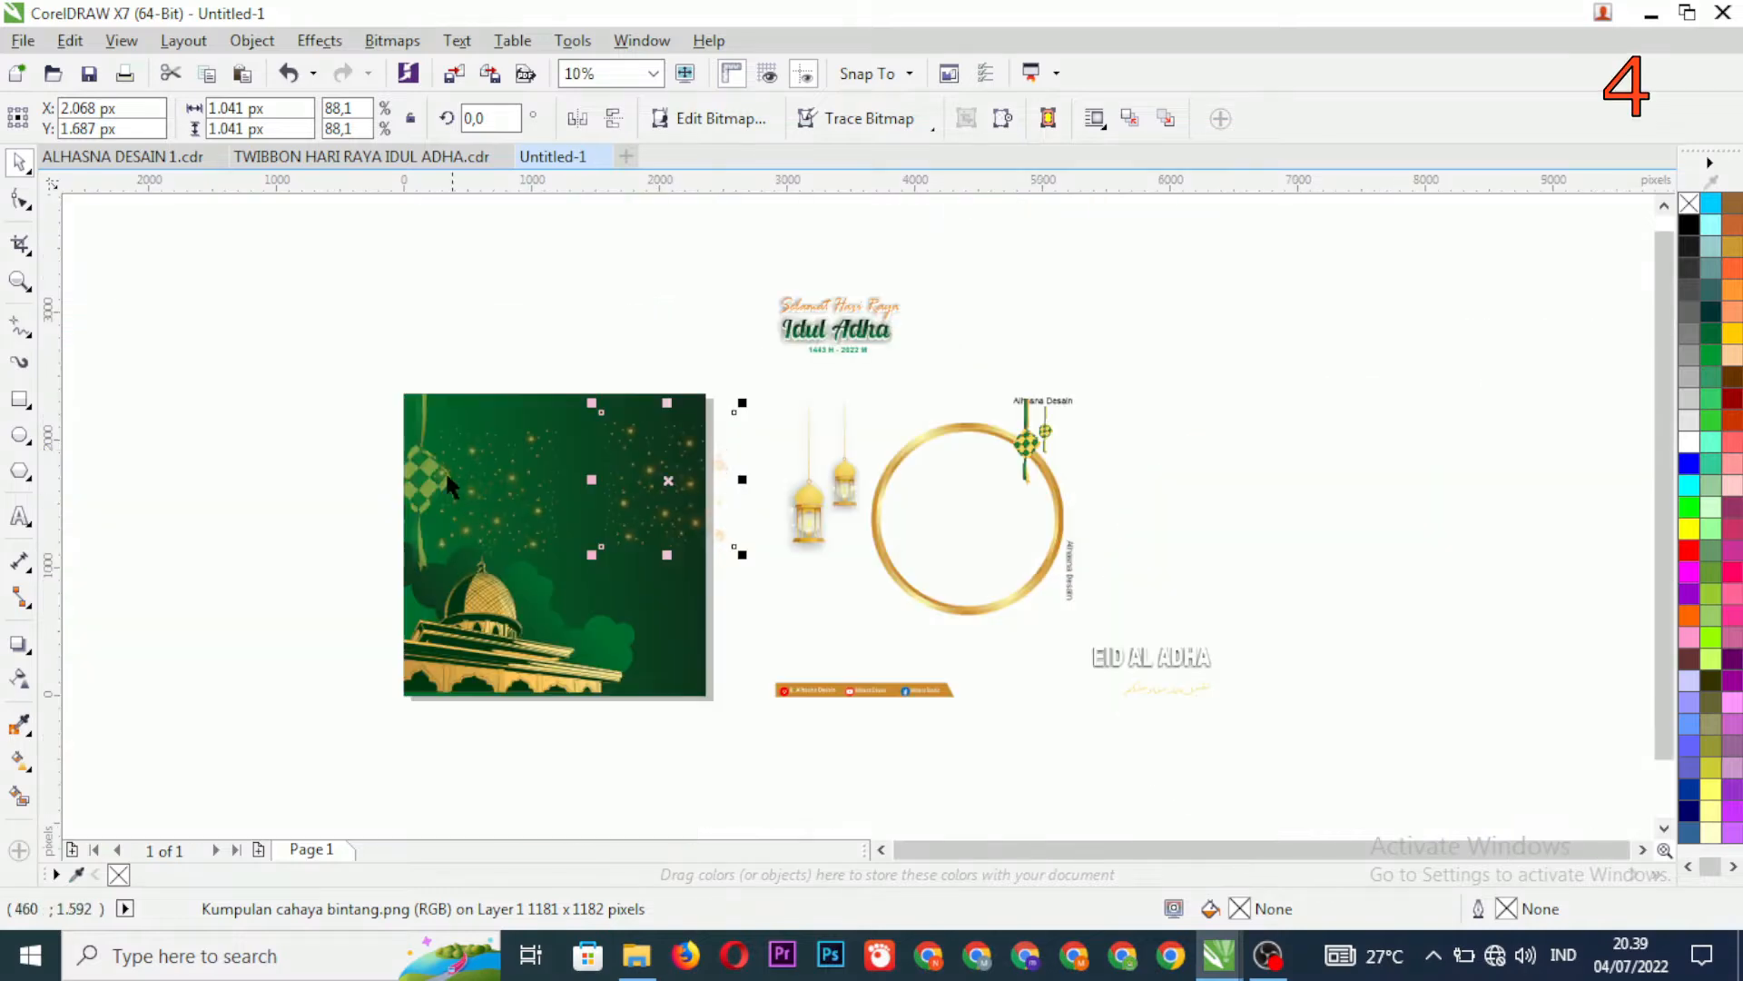
# - Align the two star-light images with the background's upper-left and upper-right corners
pyautogui.scroll(2, 395, 431)
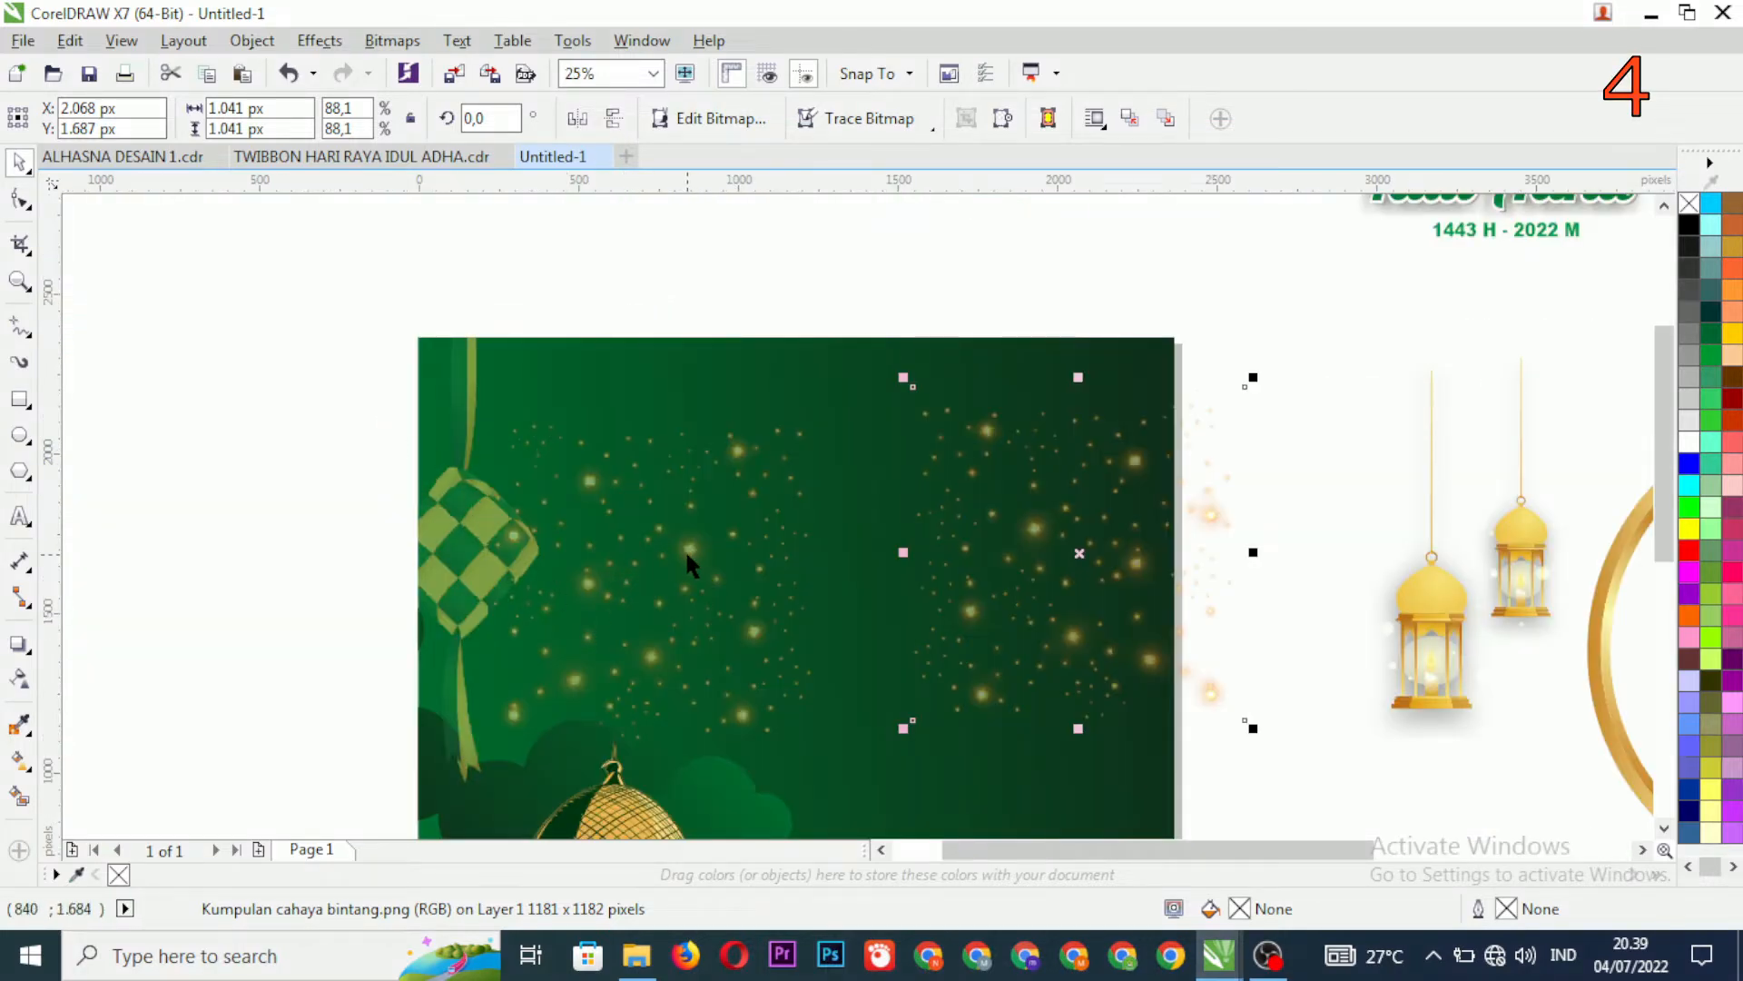
pyautogui.moveTo(685, 549); pyautogui.dragTo(628, 479)
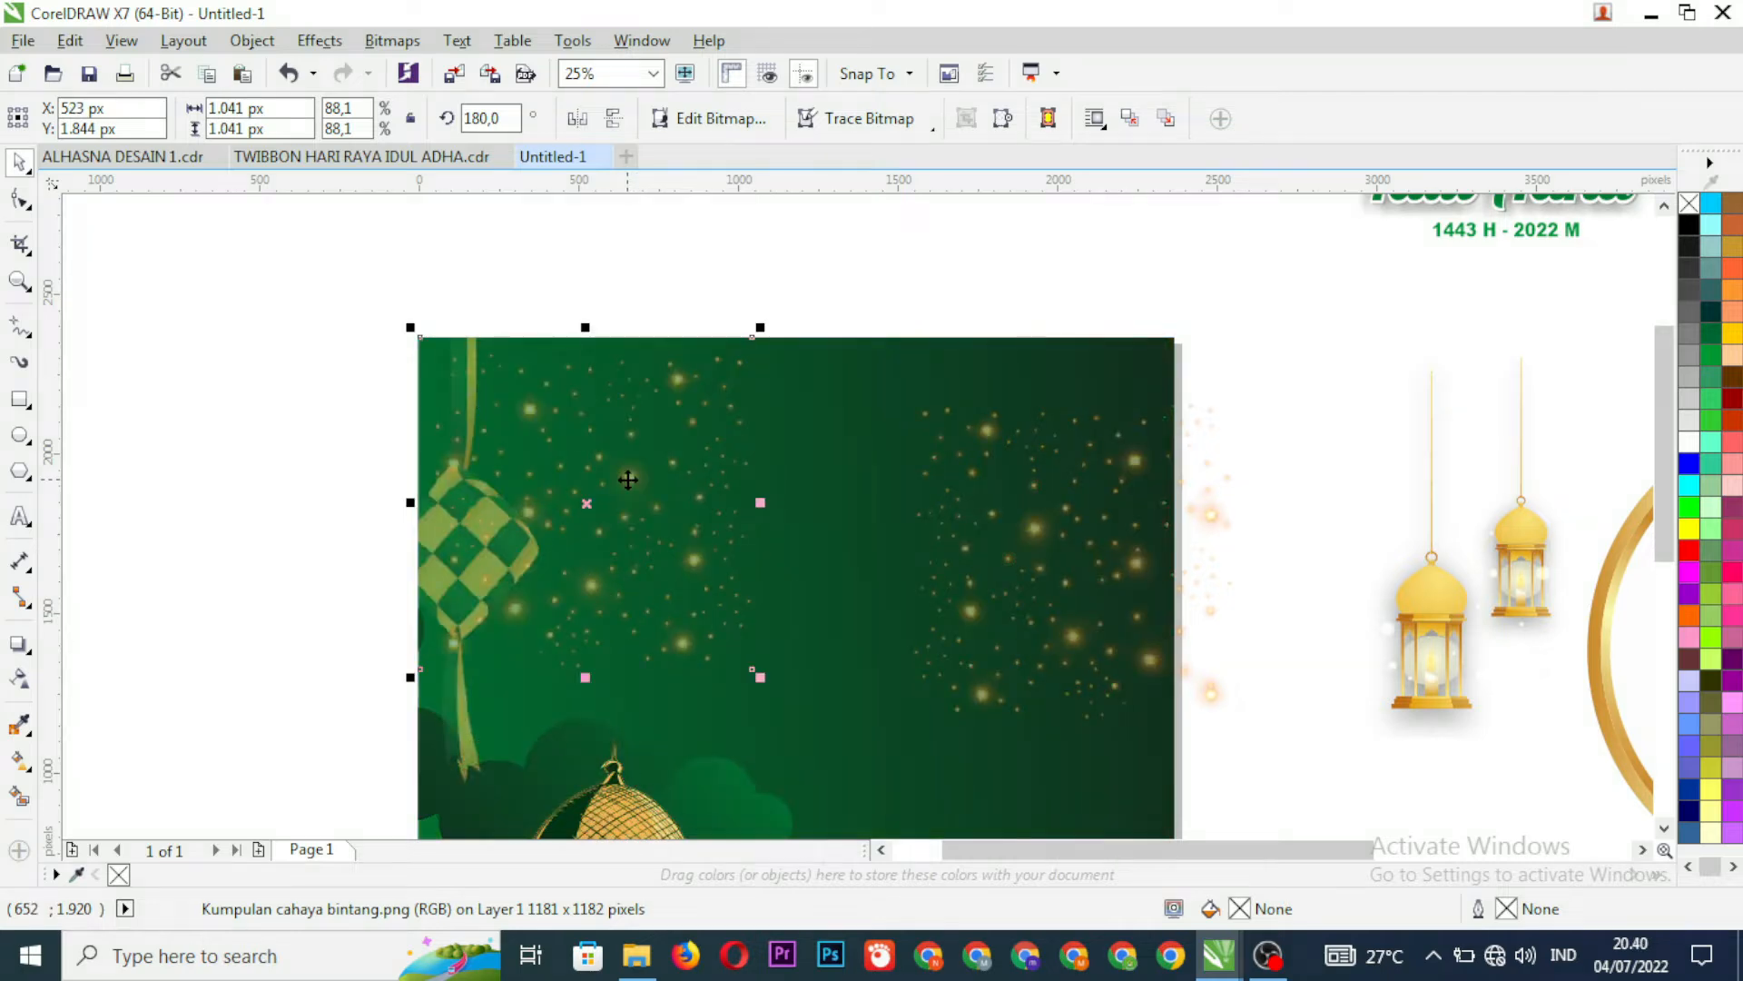
pyautogui.click(994, 541)
pyautogui.moveTo(1020, 545); pyautogui.dragTo(943, 494)
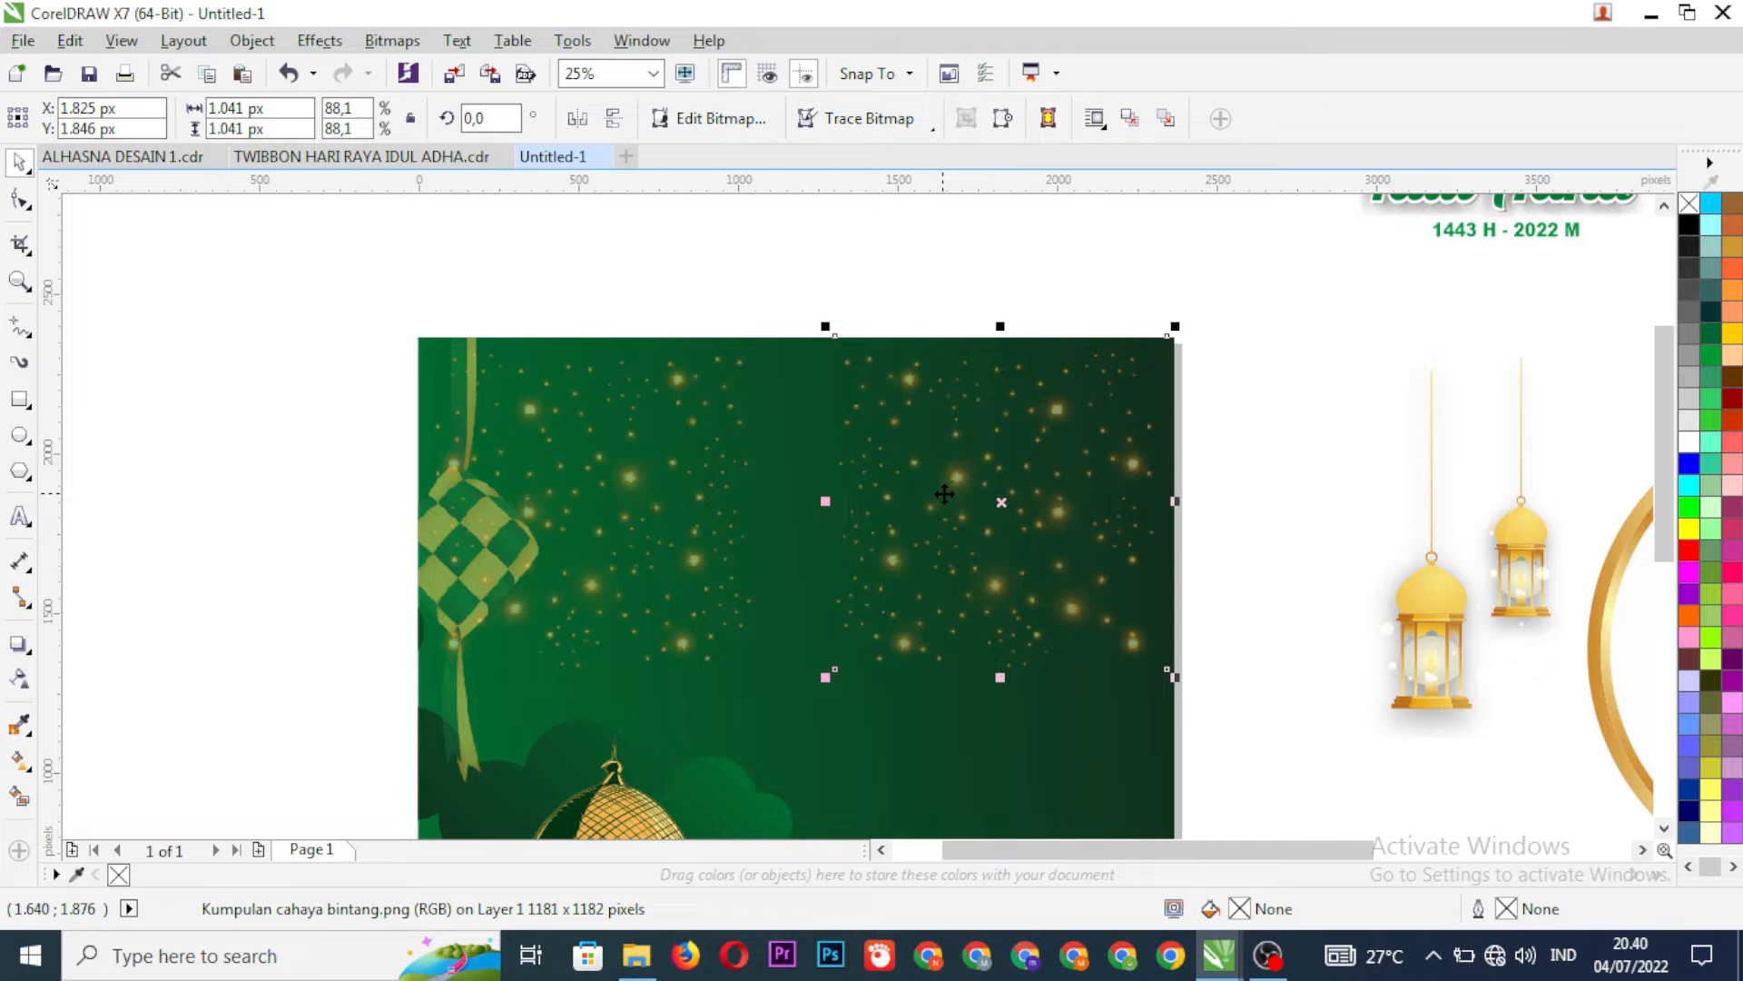
# - PowerClip the right star-light image inside the green background rectangle
pyautogui.rightClick(958, 513)
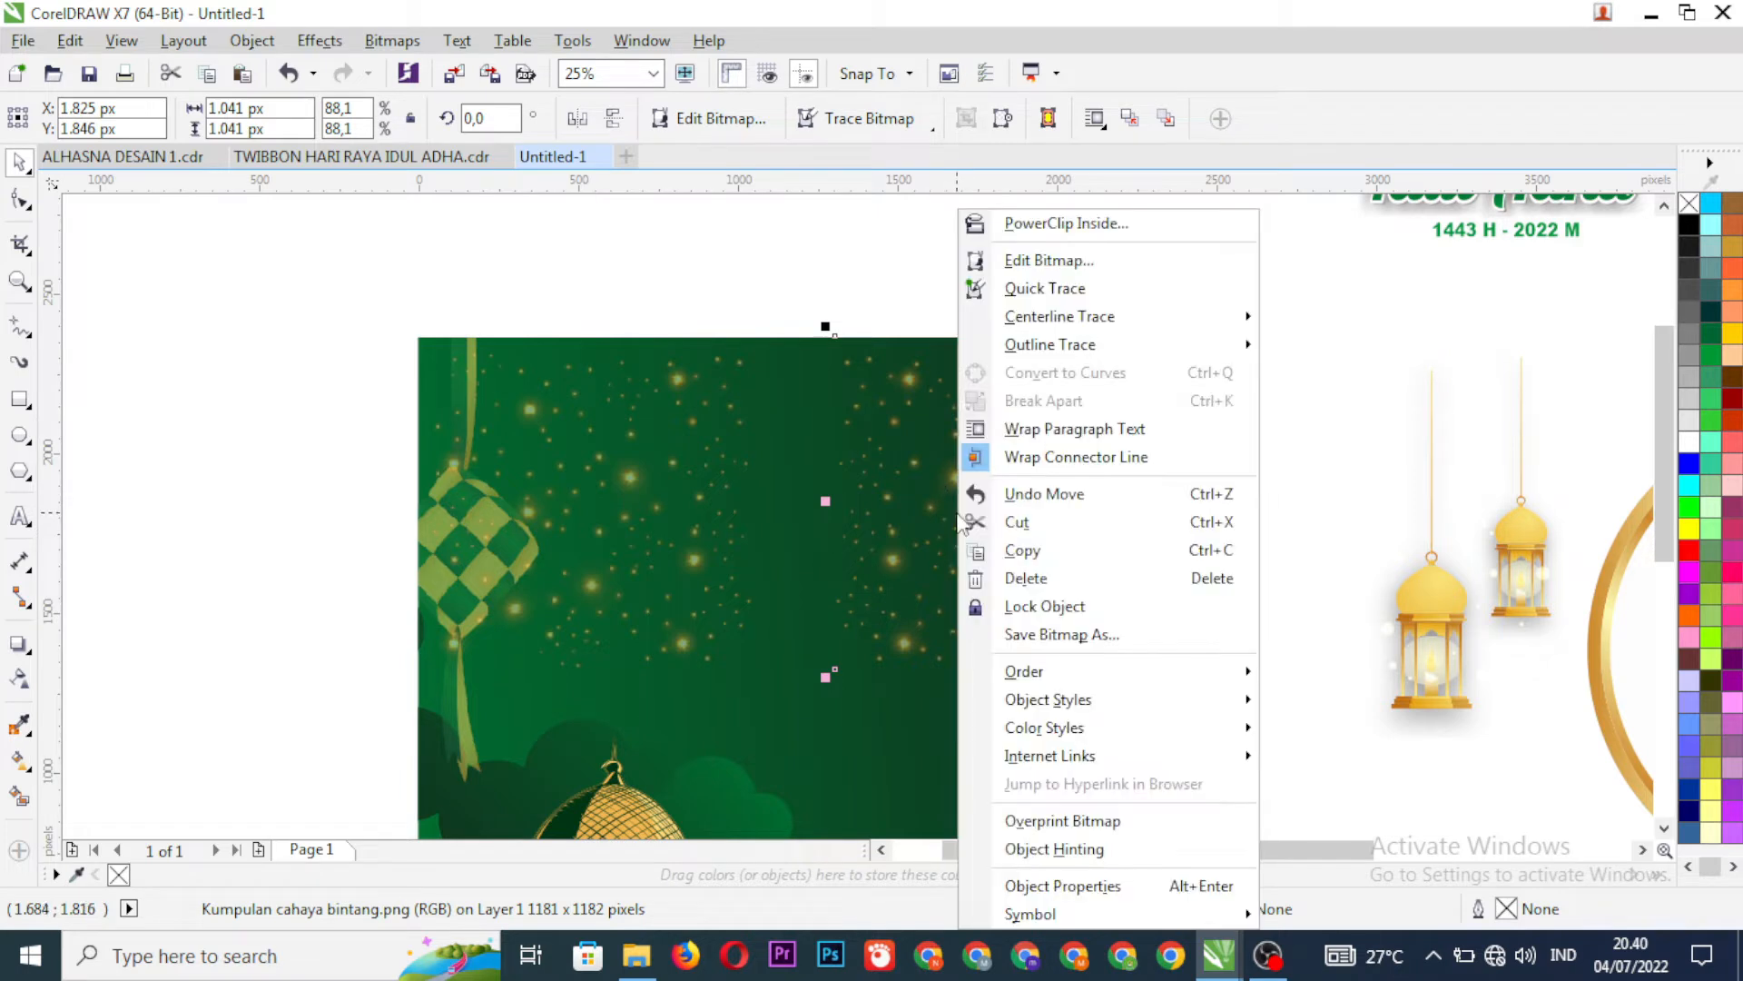
pyautogui.click(1022, 224)
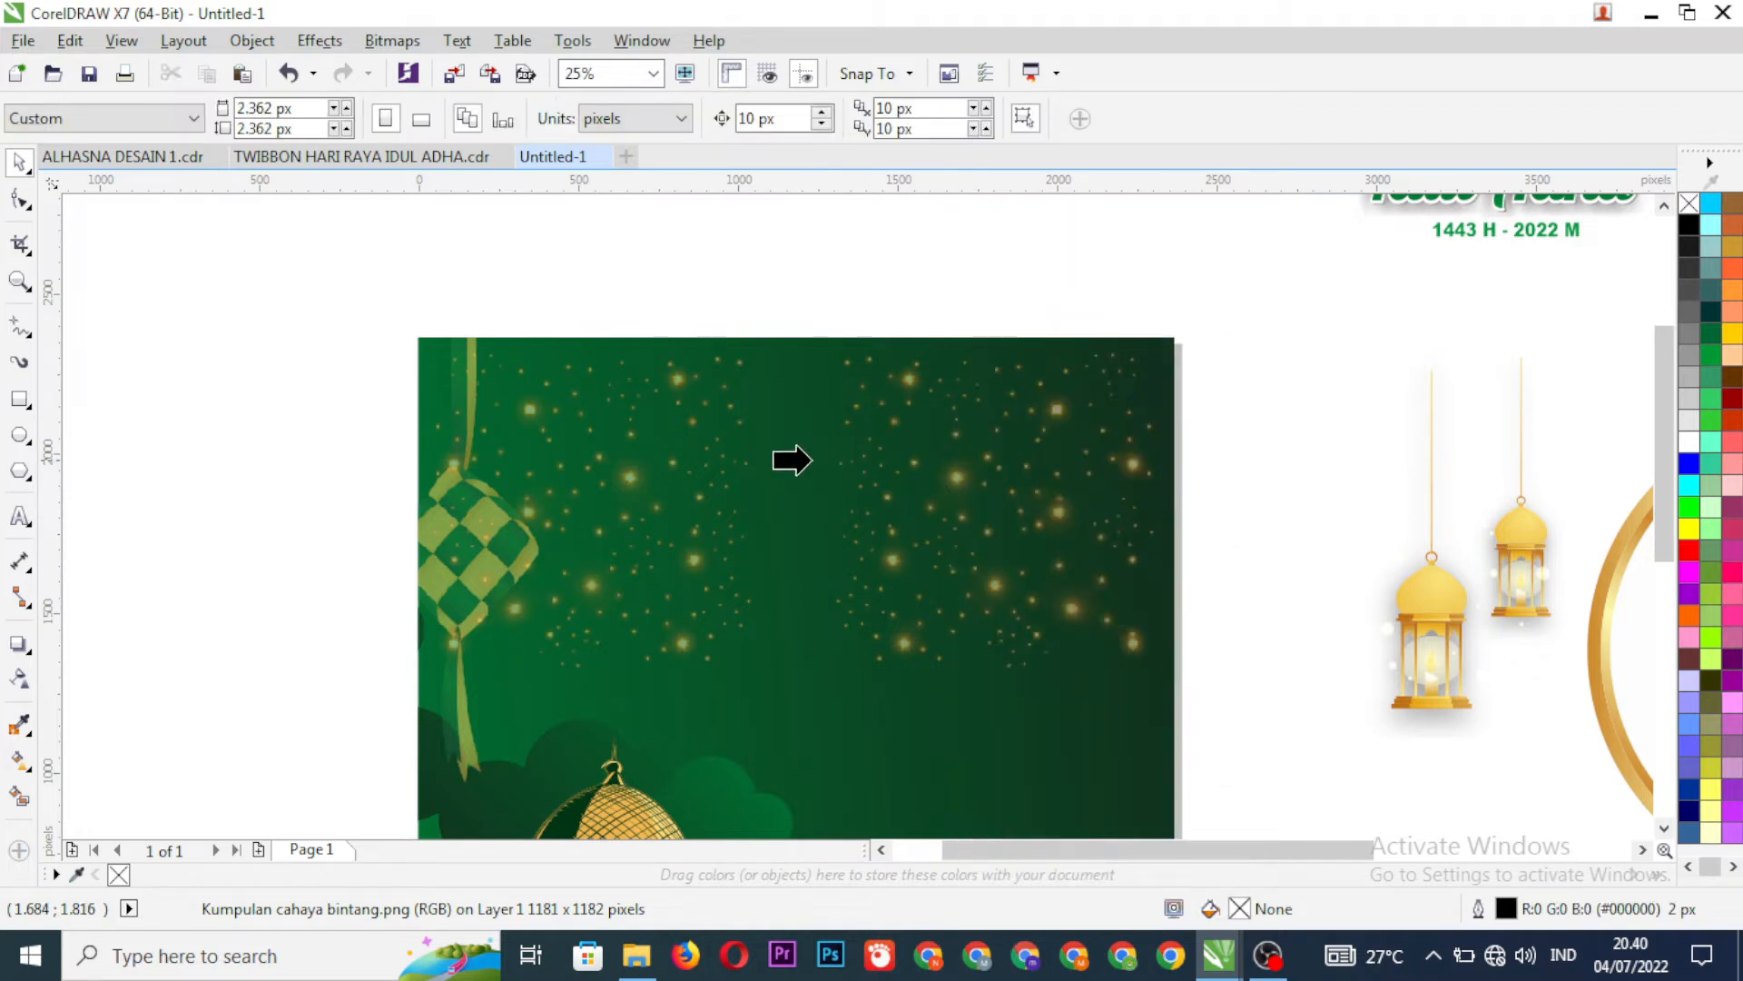
pyautogui.click(799, 455)
pyautogui.click(1269, 490)
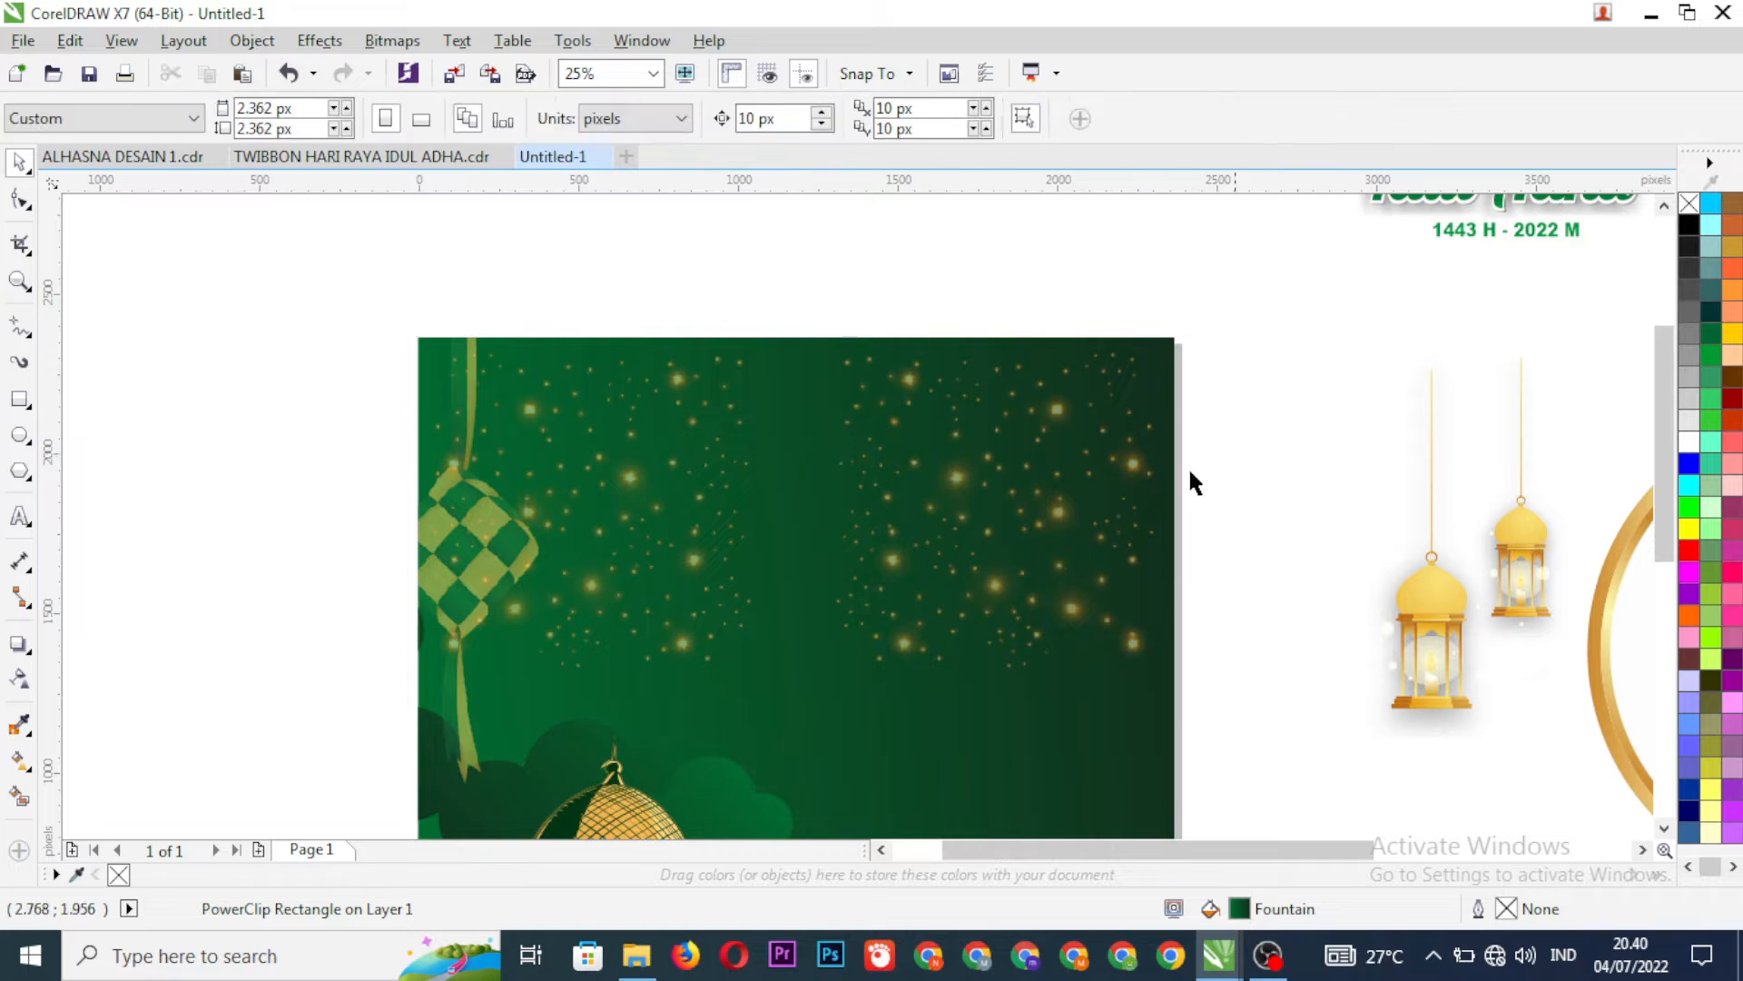
# - Move the left star-light image beyond the background's upper-left corner and bring it back over the ketupat
pyautogui.keyDown('ctrl'); pyautogui.click(630, 478); pyautogui.keyUp('ctrl')
pyautogui.moveTo(630, 477); pyautogui.dragTo(525, 418)
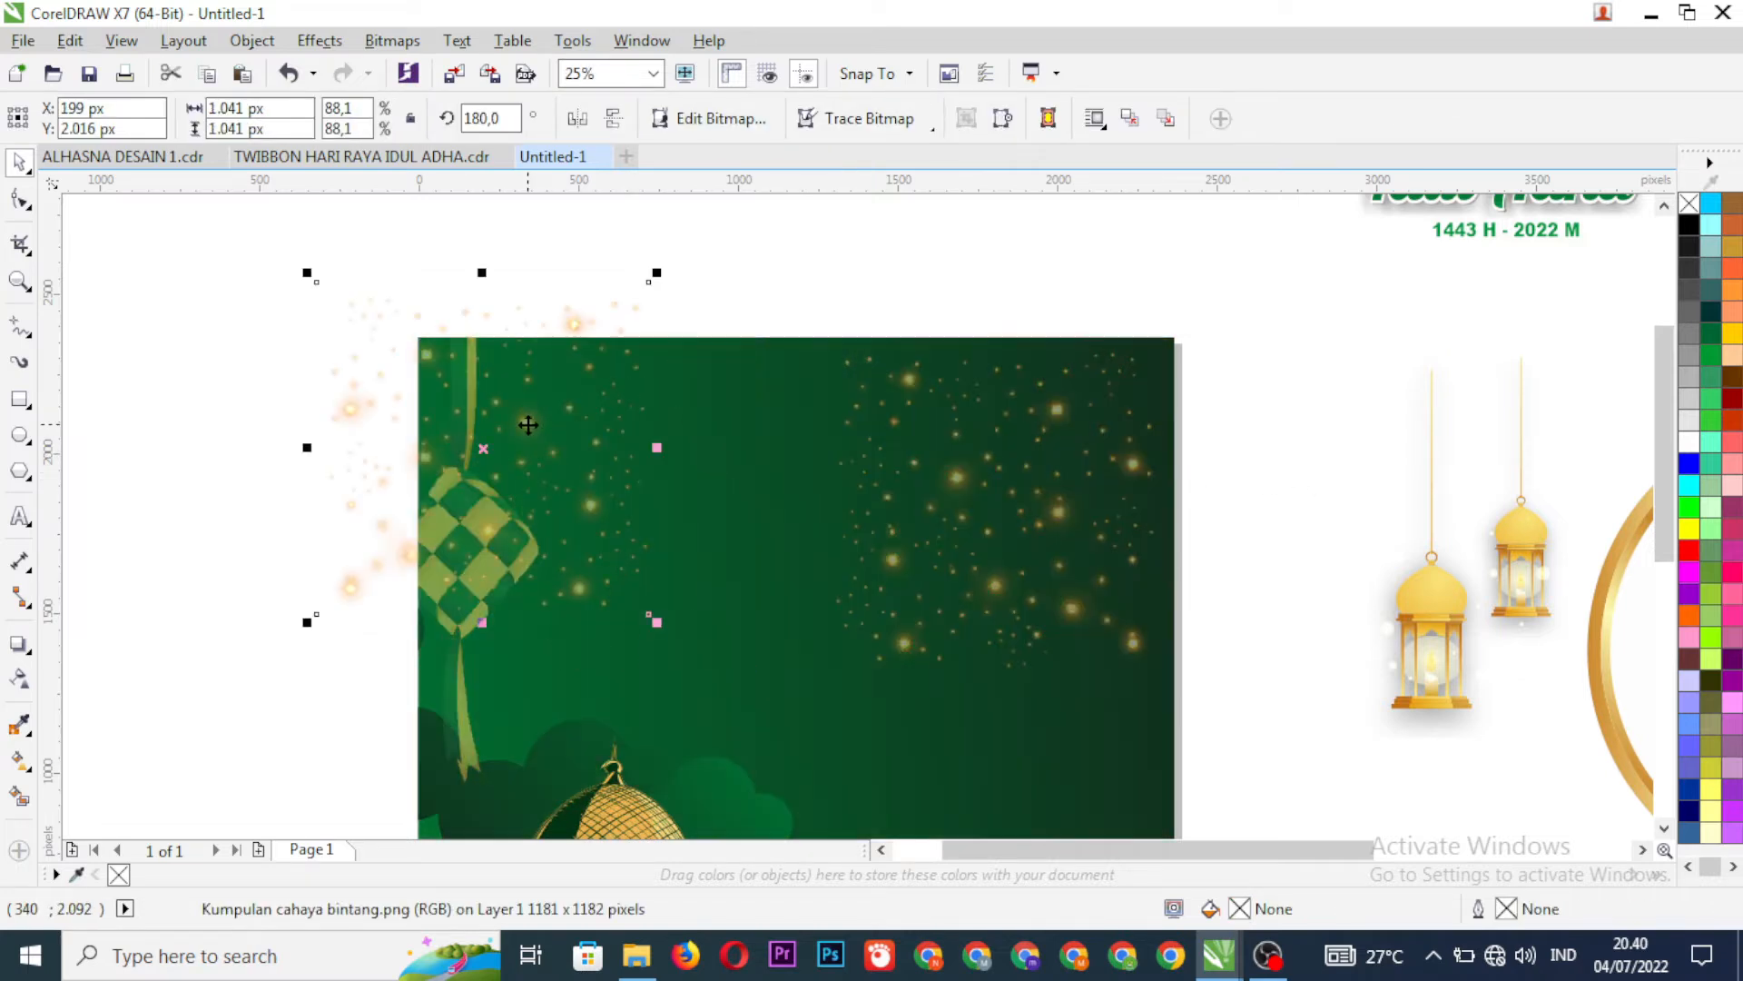
pyautogui.click(1010, 471)
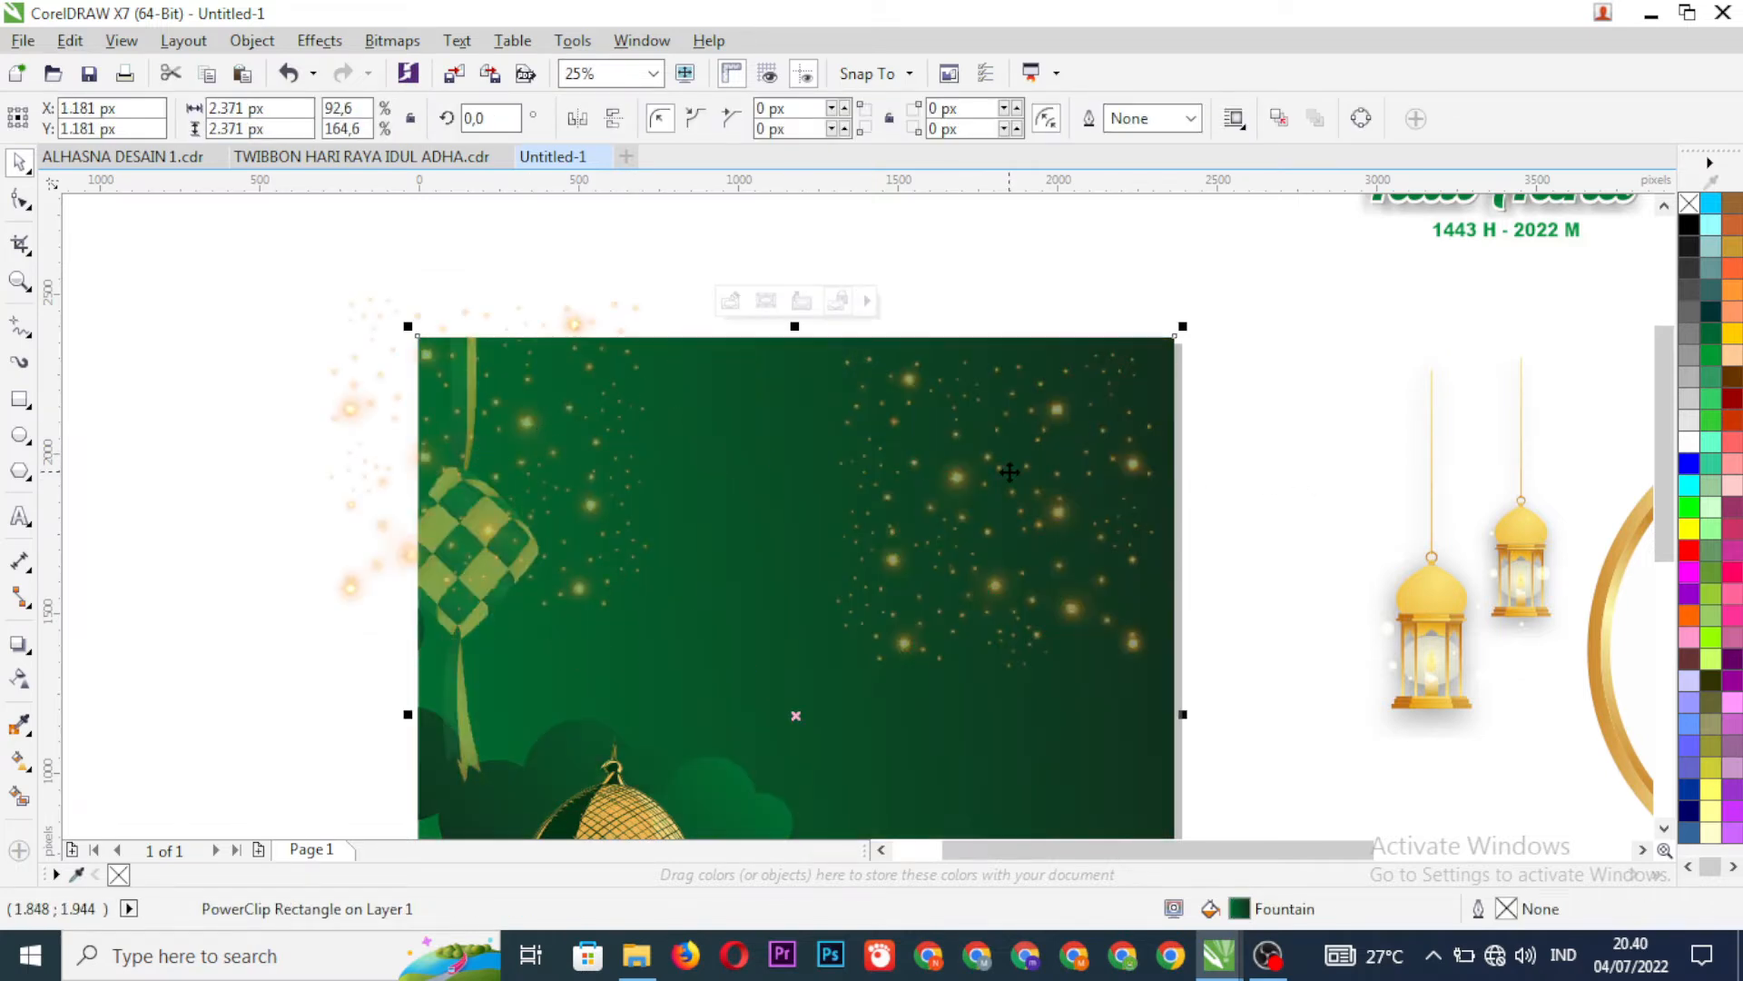
pyautogui.click(1190, 460)
pyautogui.moveTo(358, 412); pyautogui.dragTo(436, 451)
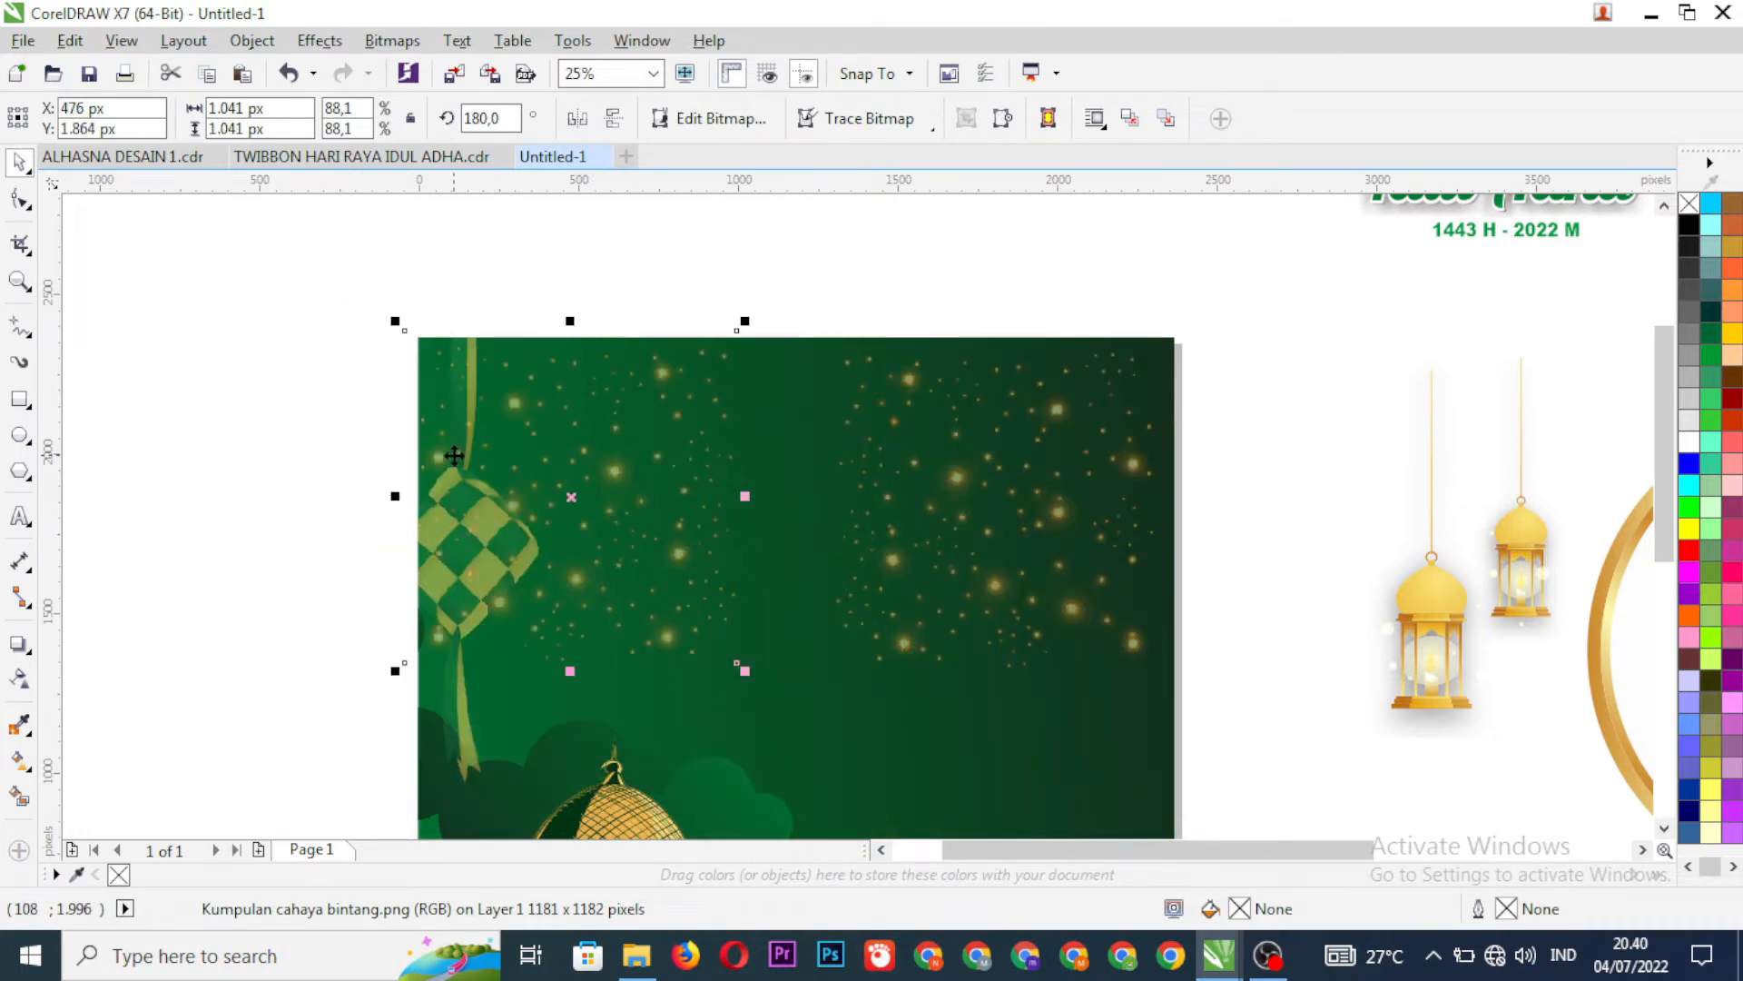
# - Shift the left star-light image to about X 560, Y 1840 px and PowerClip it inside the green background rectangle
pyautogui.rightClick(508, 477)
pyautogui.click(1306, 327)
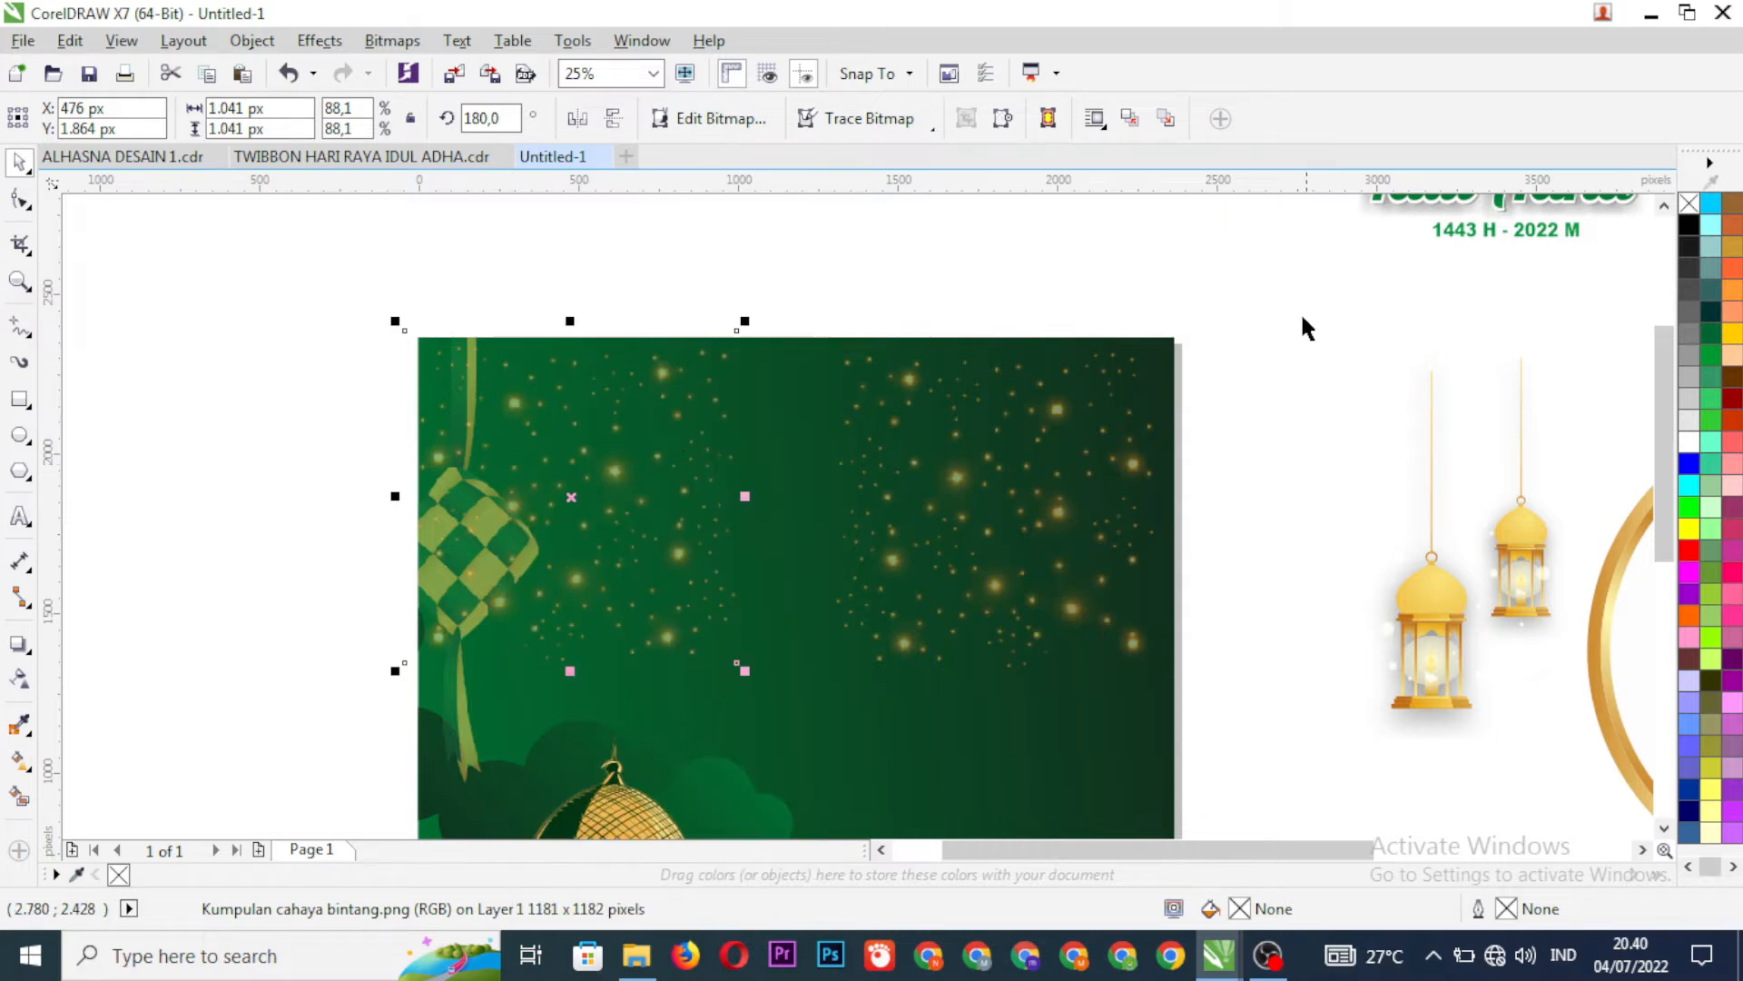
pyautogui.moveTo(611, 467); pyautogui.dragTo(642, 472)
pyautogui.rightClick(642, 478)
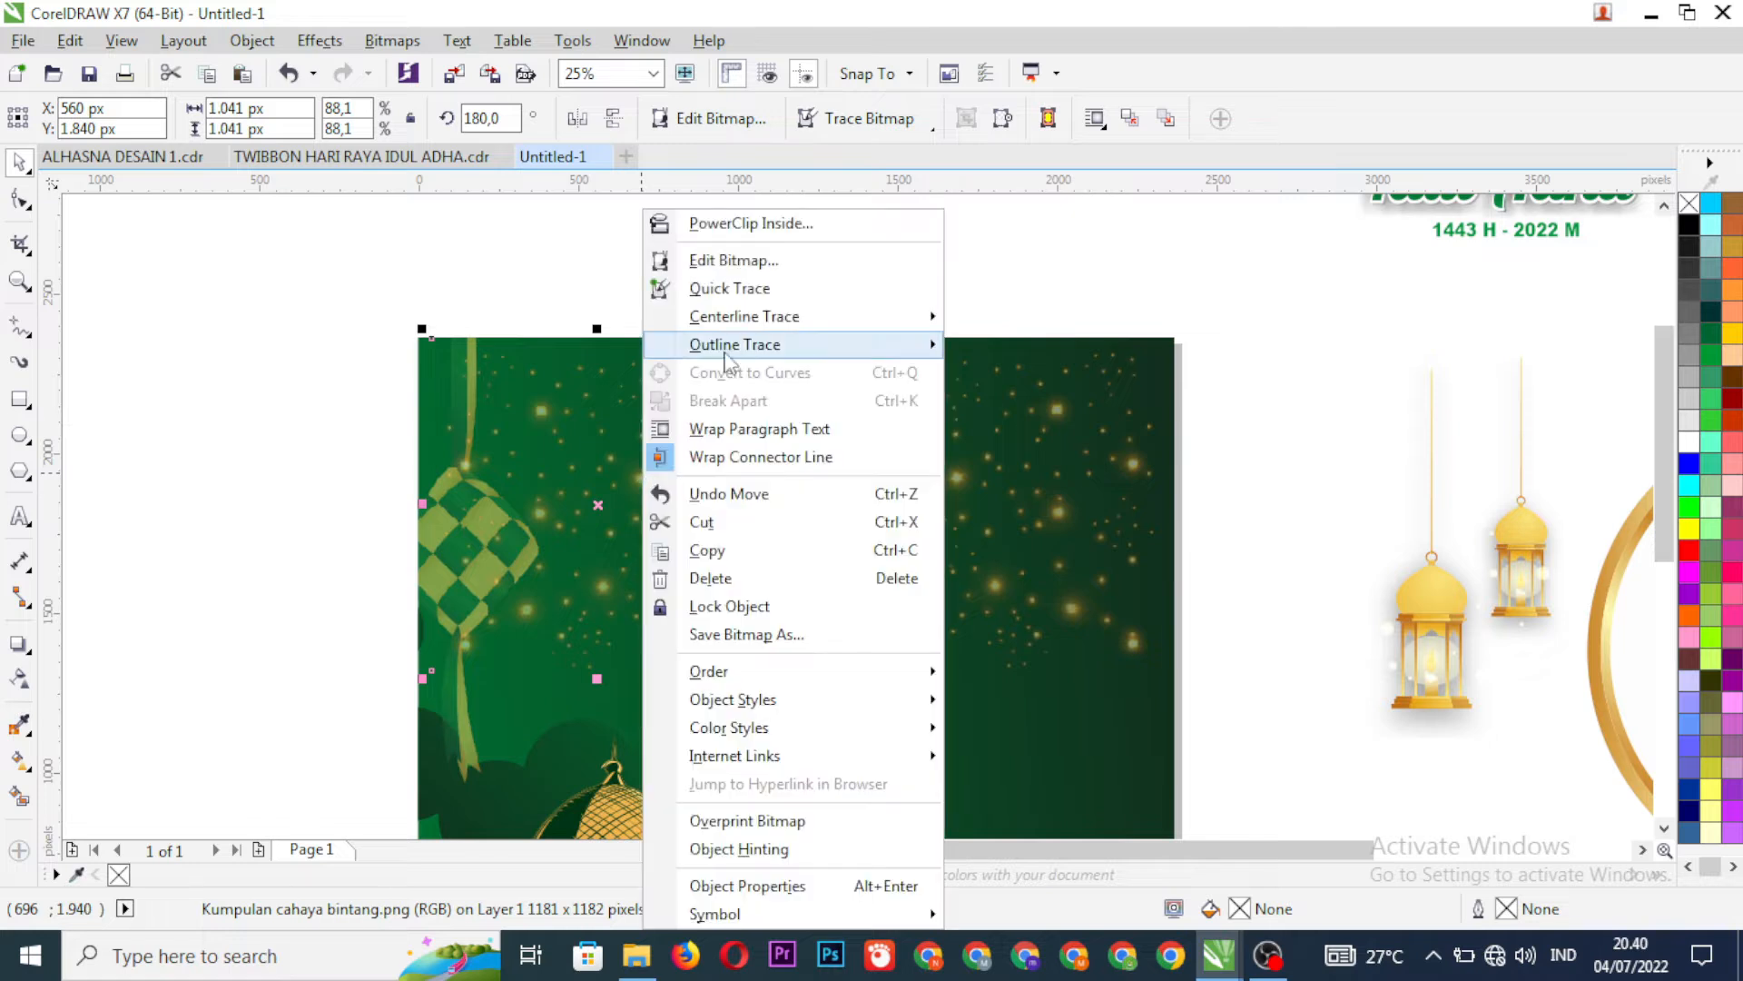
pyautogui.click(717, 223)
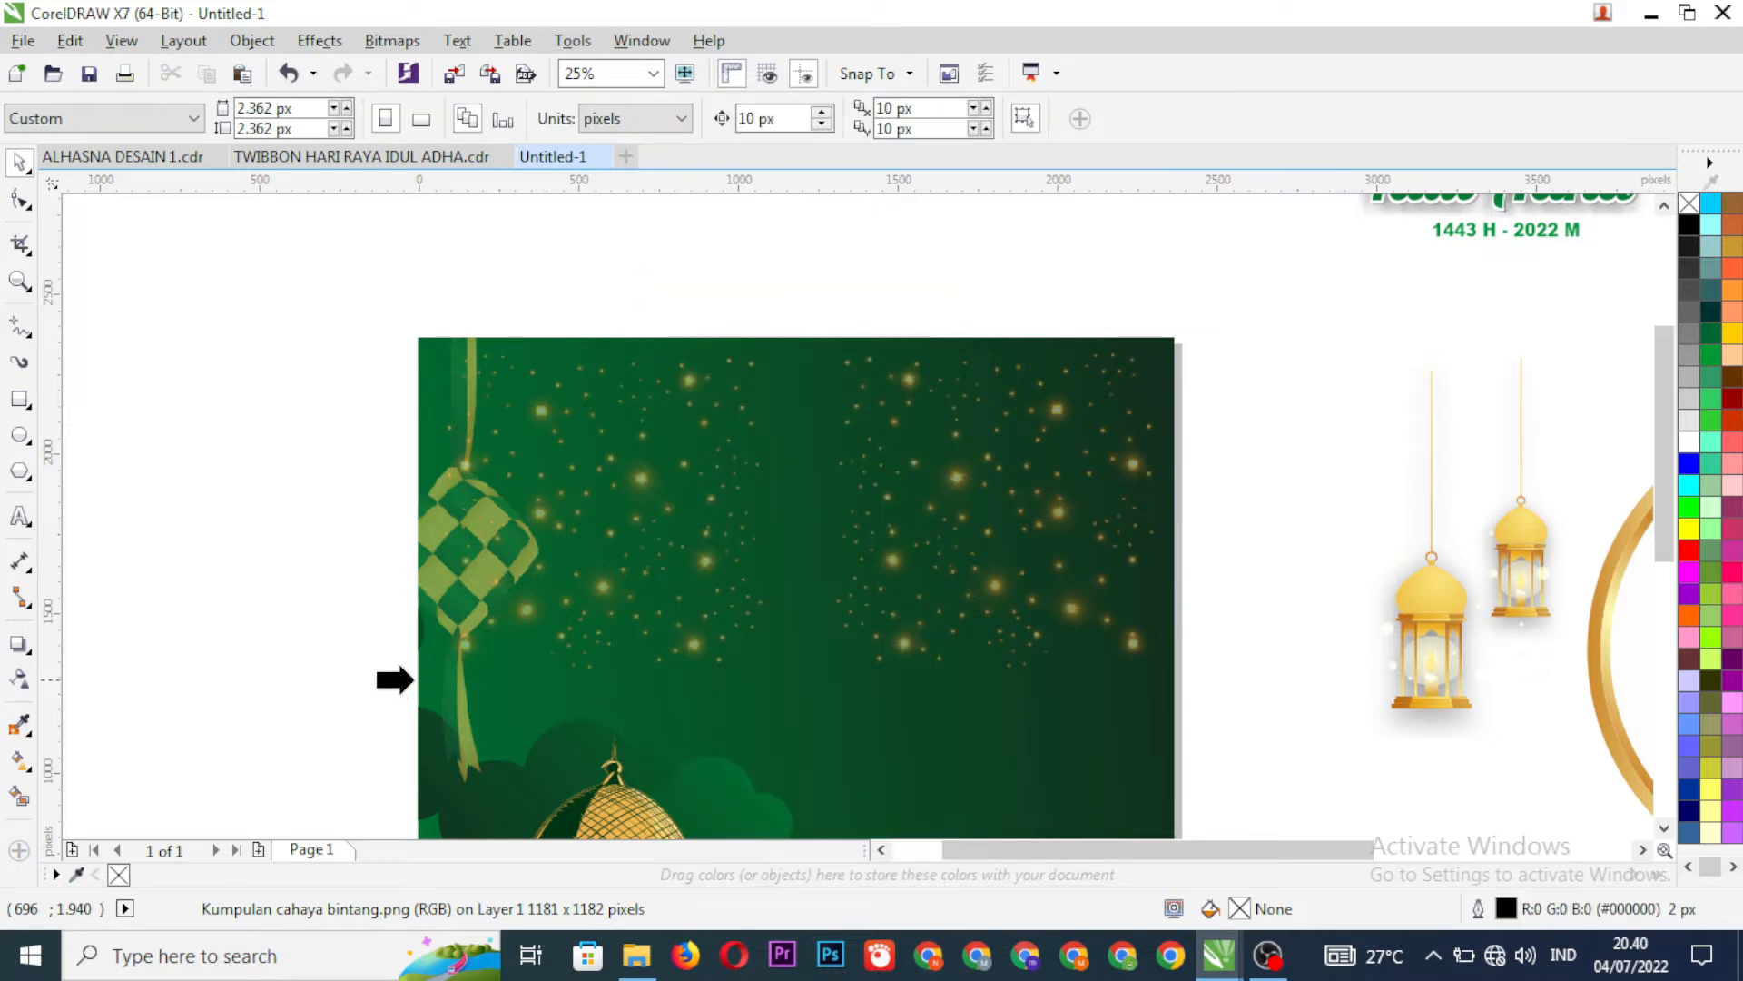
pyautogui.click(419, 690)
pyautogui.scroll(-1, 578, 451)
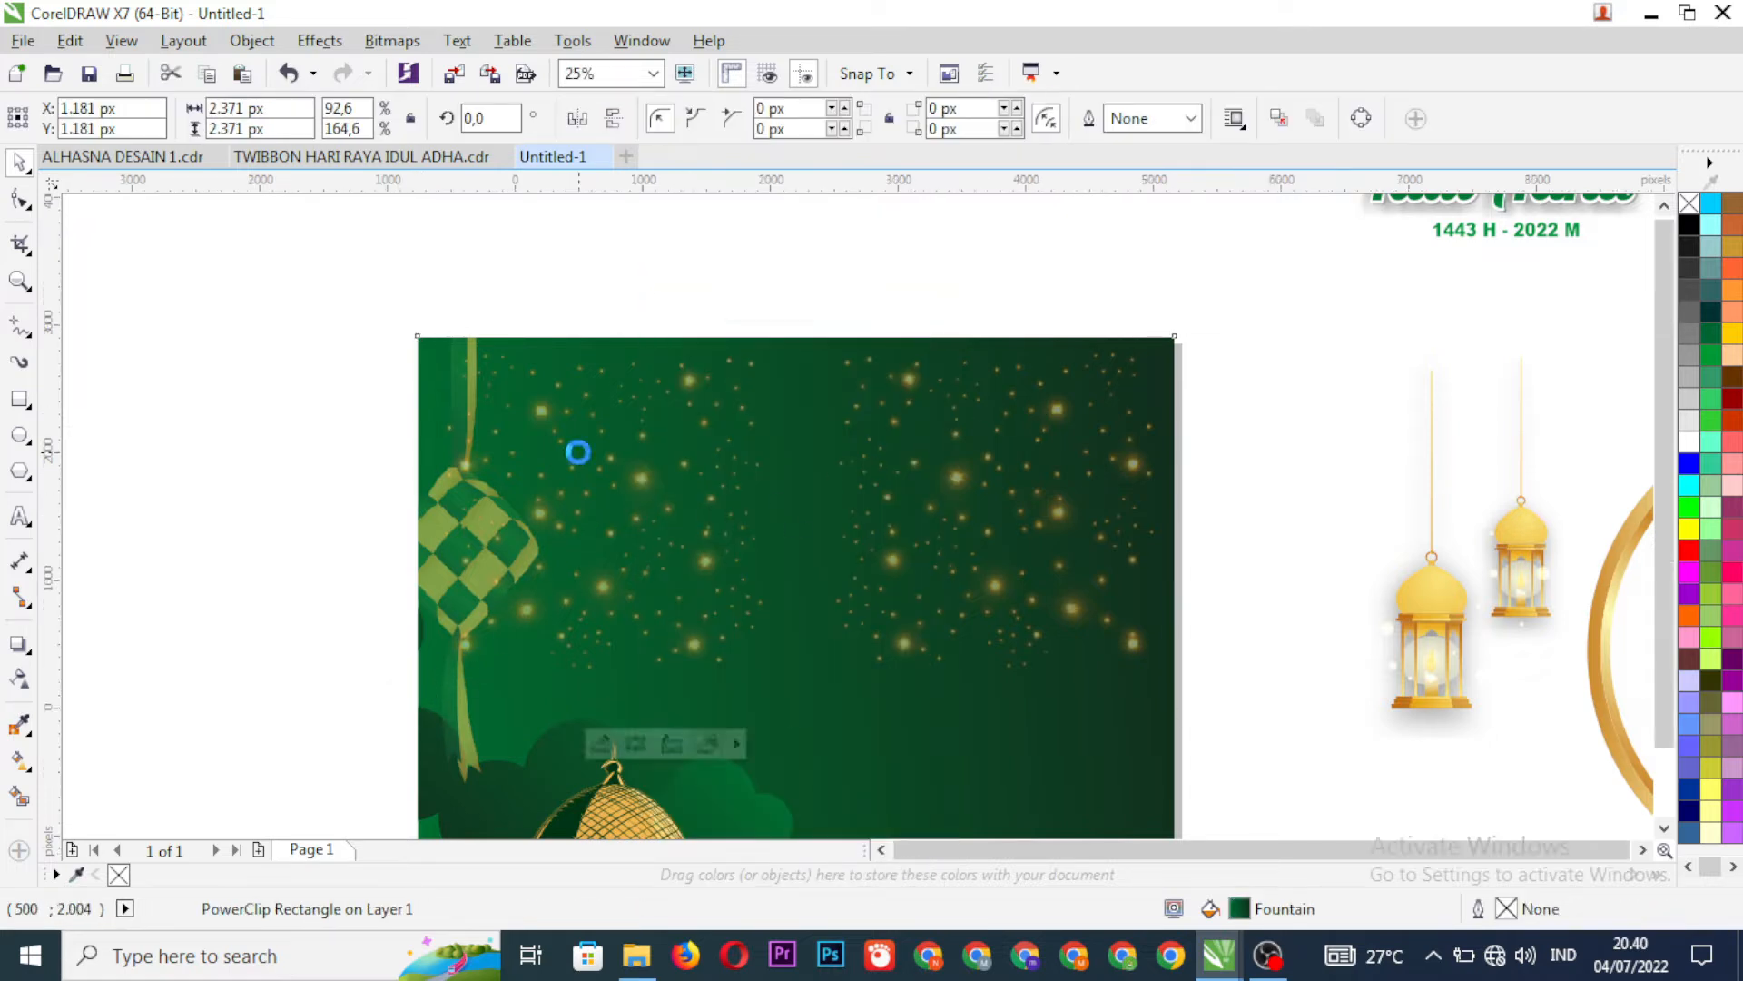
pyautogui.click(364, 457)
# - Move the pair of hanging lanterns onto the background's upper-left corner, centred at about X 396, Y 1768 px
pyautogui.scroll(2, 557, 484)
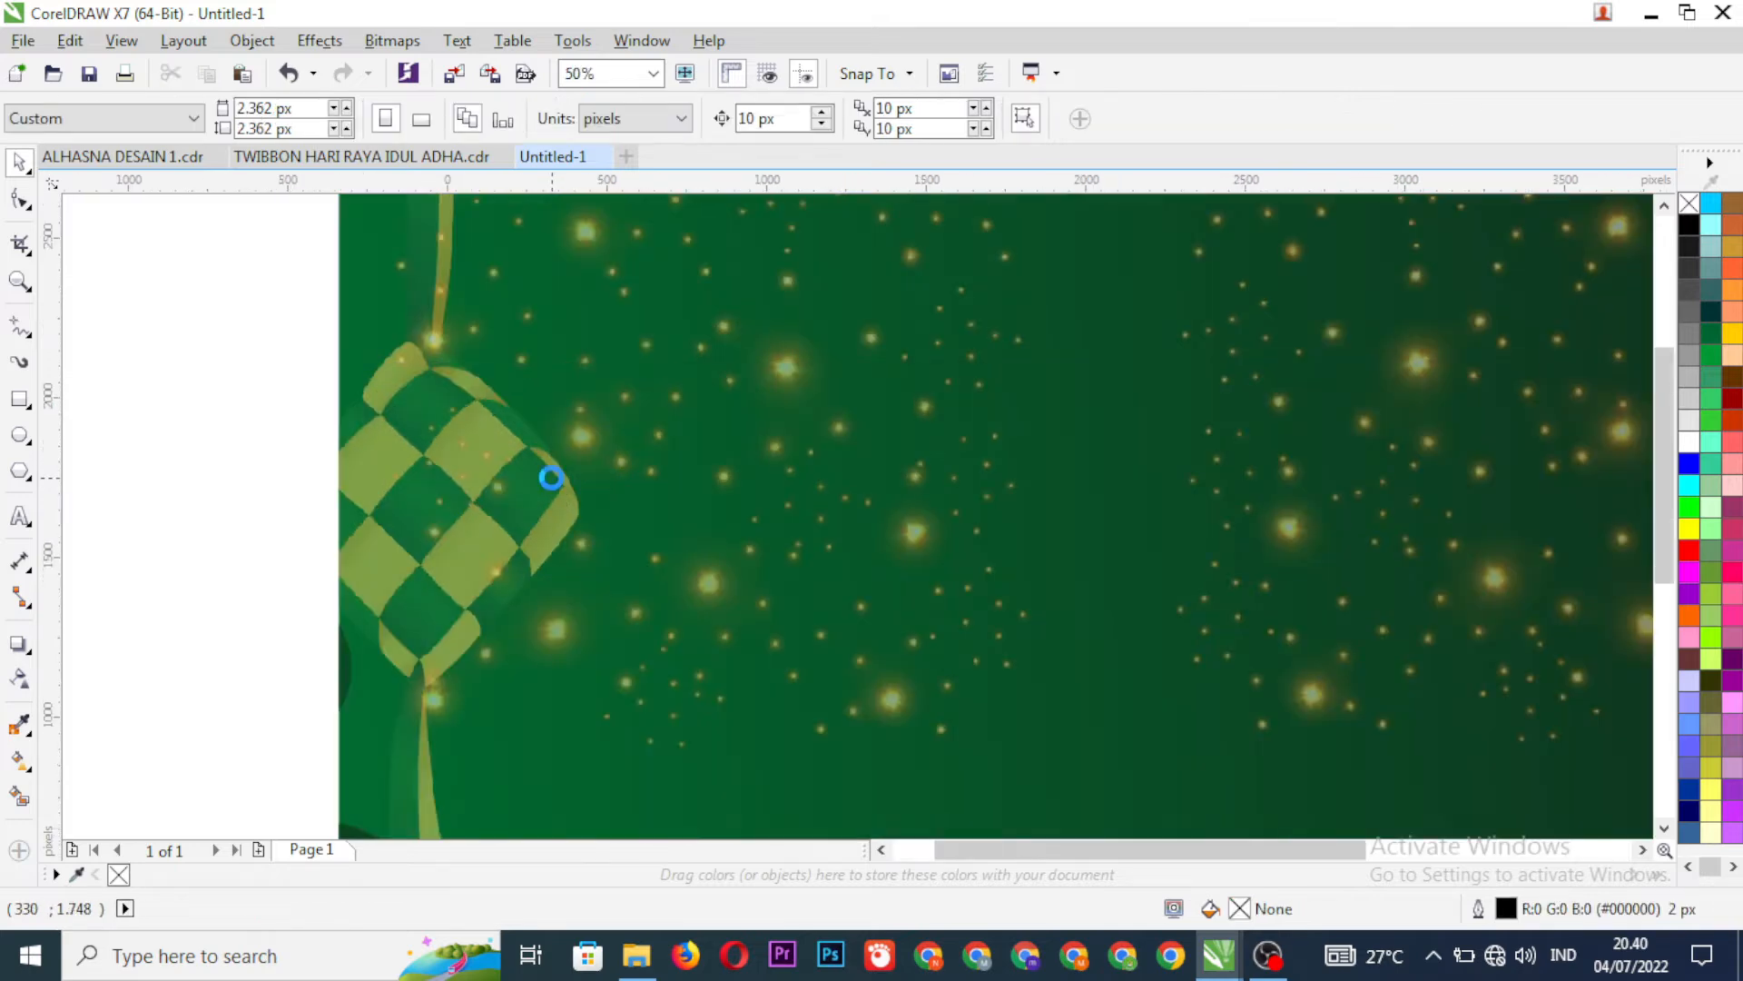
pyautogui.scroll(-2, 550, 472)
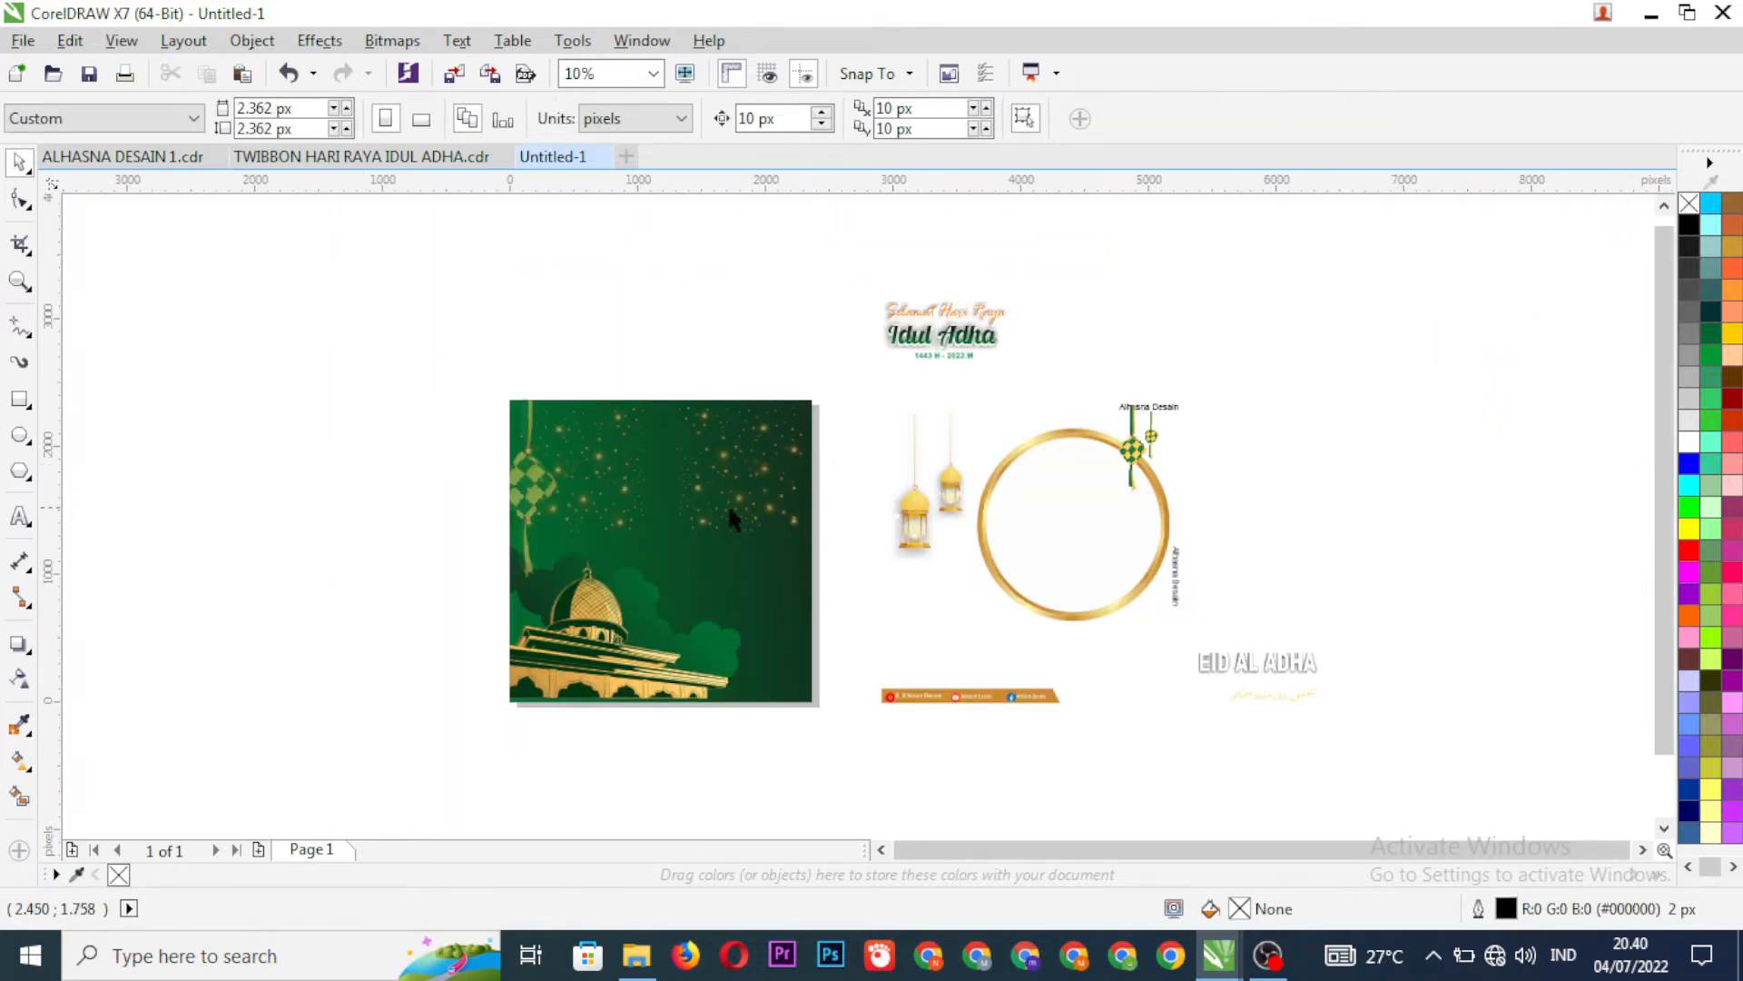
pyautogui.scroll(1, 673, 506)
pyautogui.scroll(-1, 862, 492)
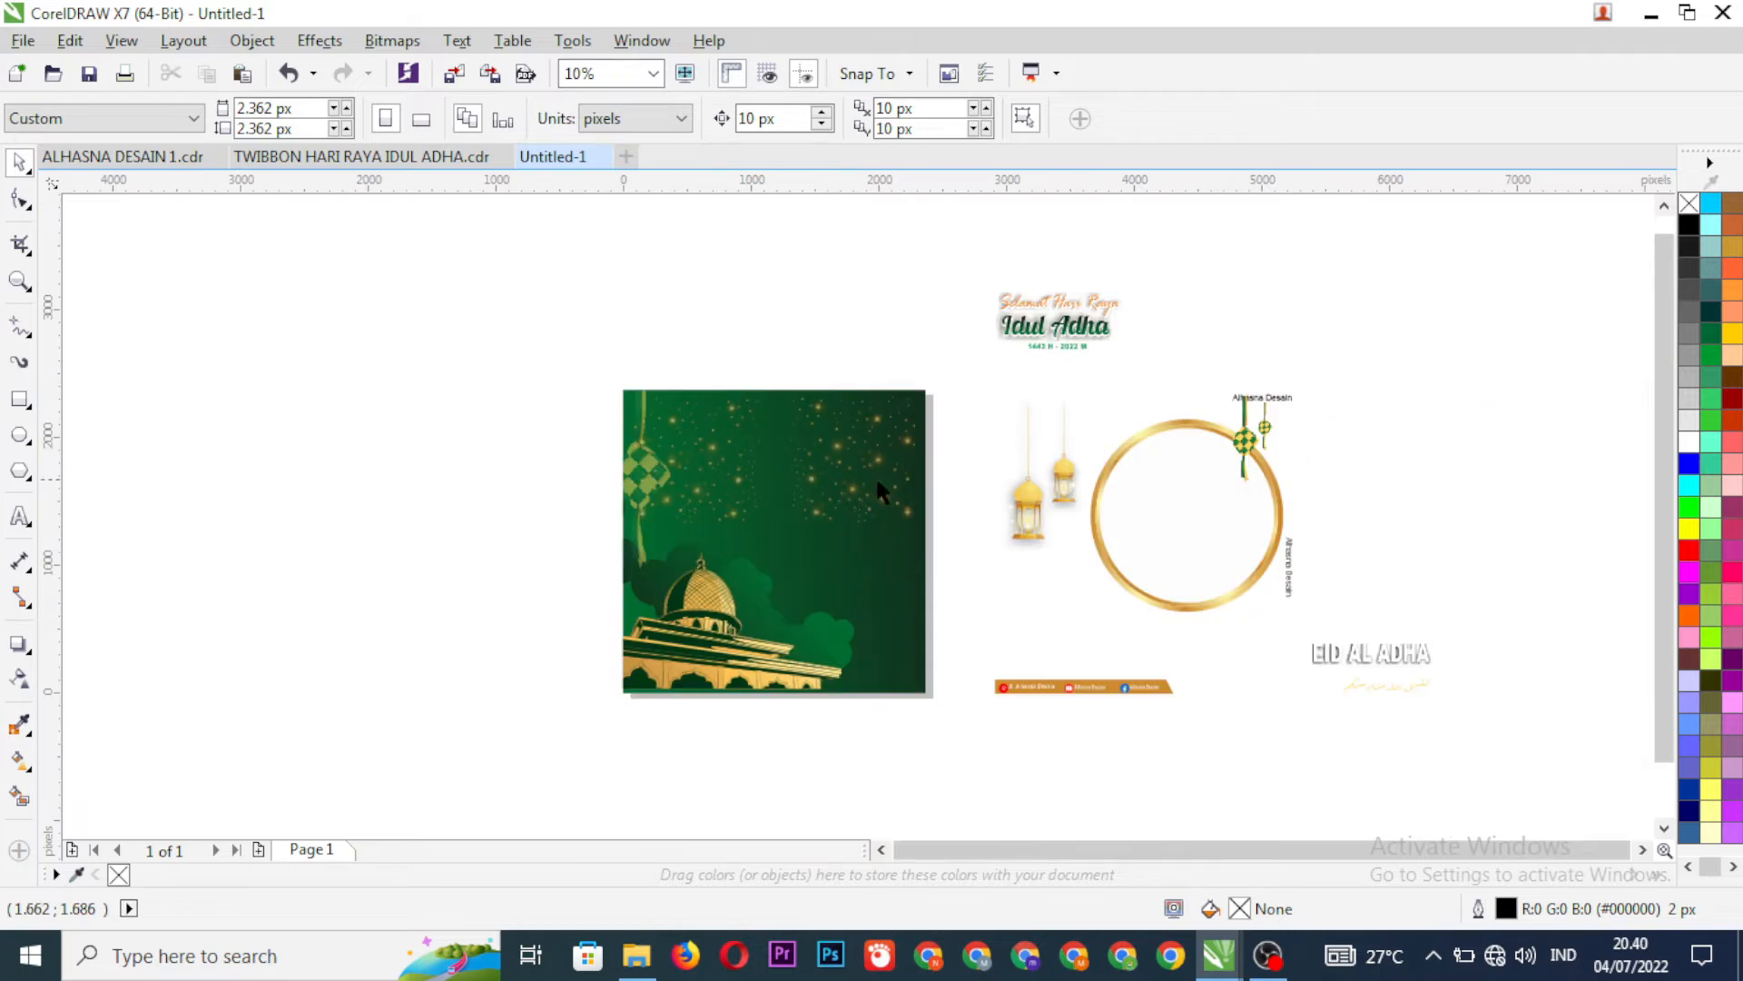
pyautogui.moveTo(1023, 504); pyautogui.dragTo(647, 491)
pyautogui.scroll(1, 620, 478)
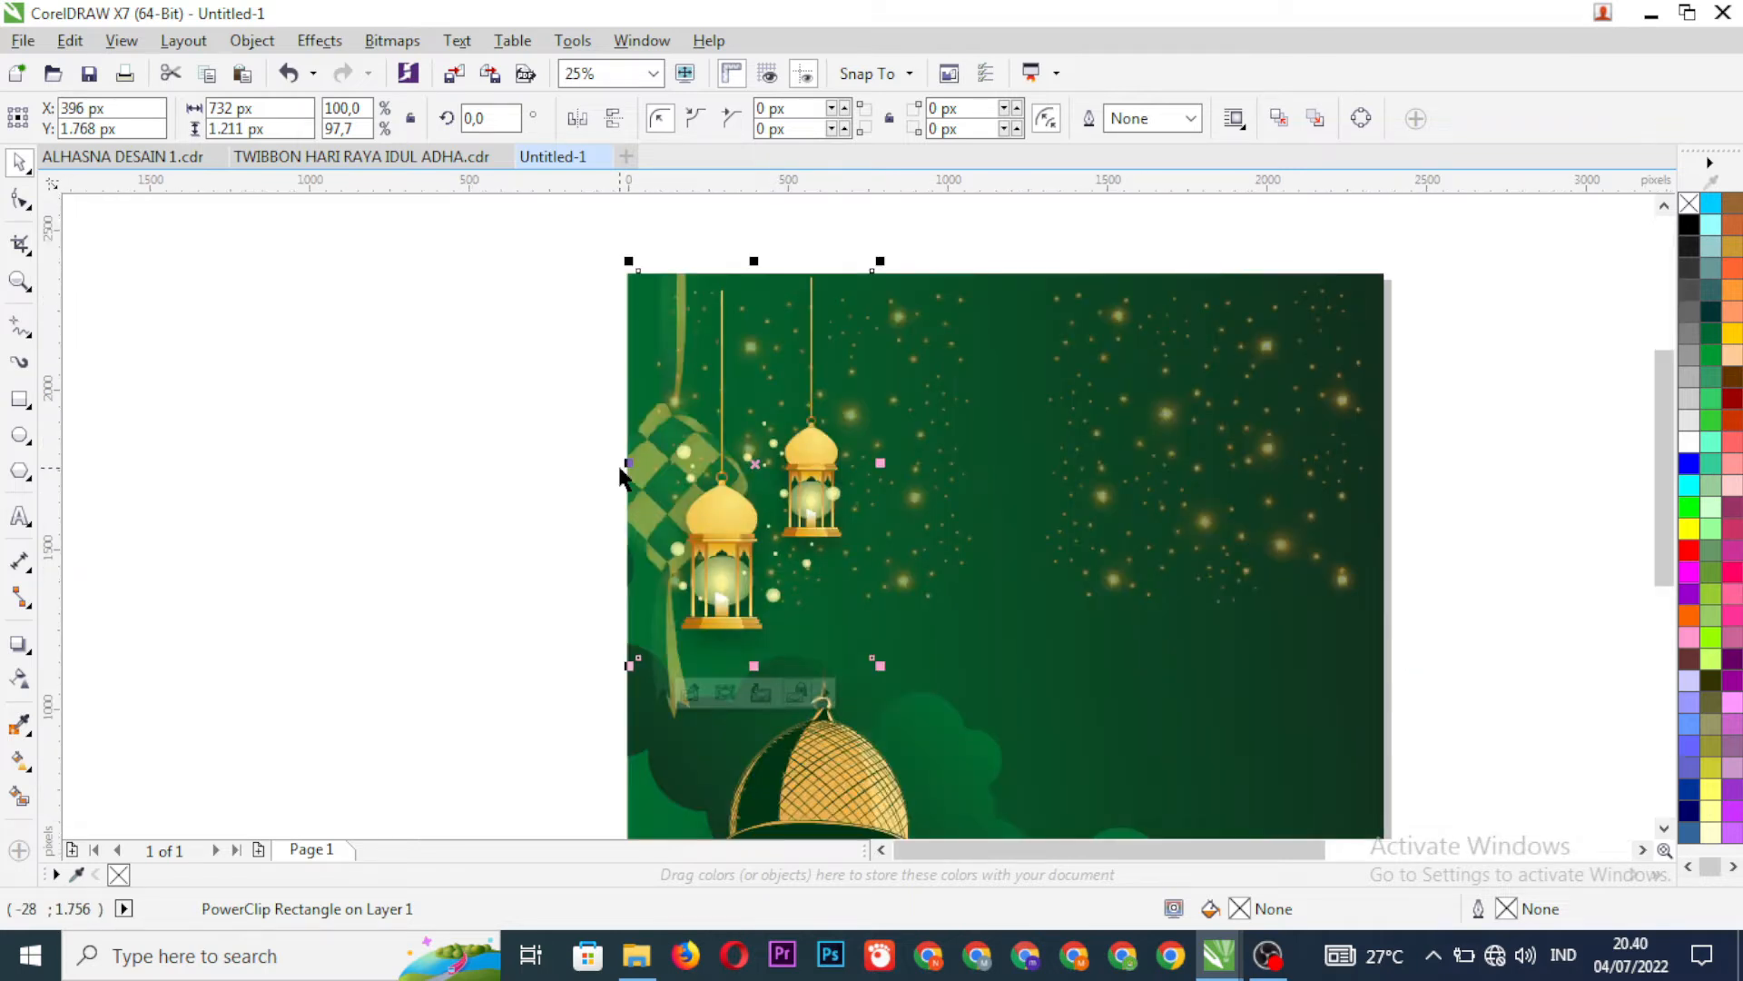
pyautogui.scroll(-2, 620, 479)
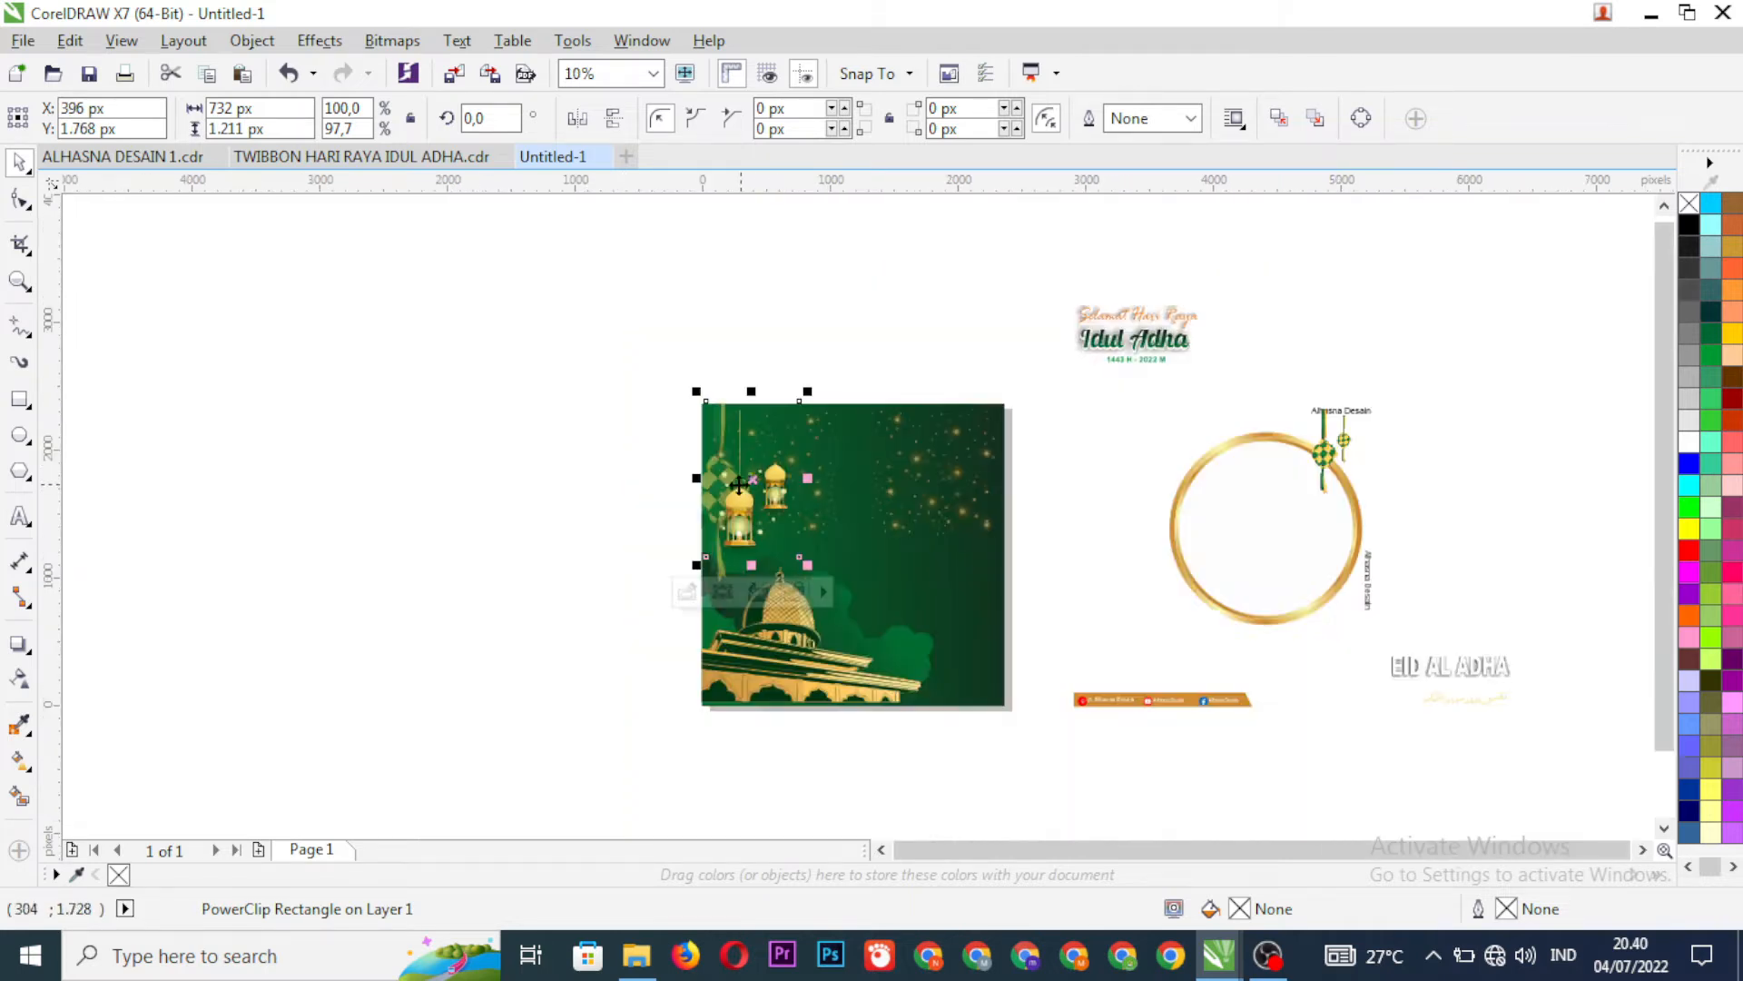
# - PowerClip the lantern pair inside the green background rectangle
pyautogui.click(575, 475)
pyautogui.scroll(1, 728, 513)
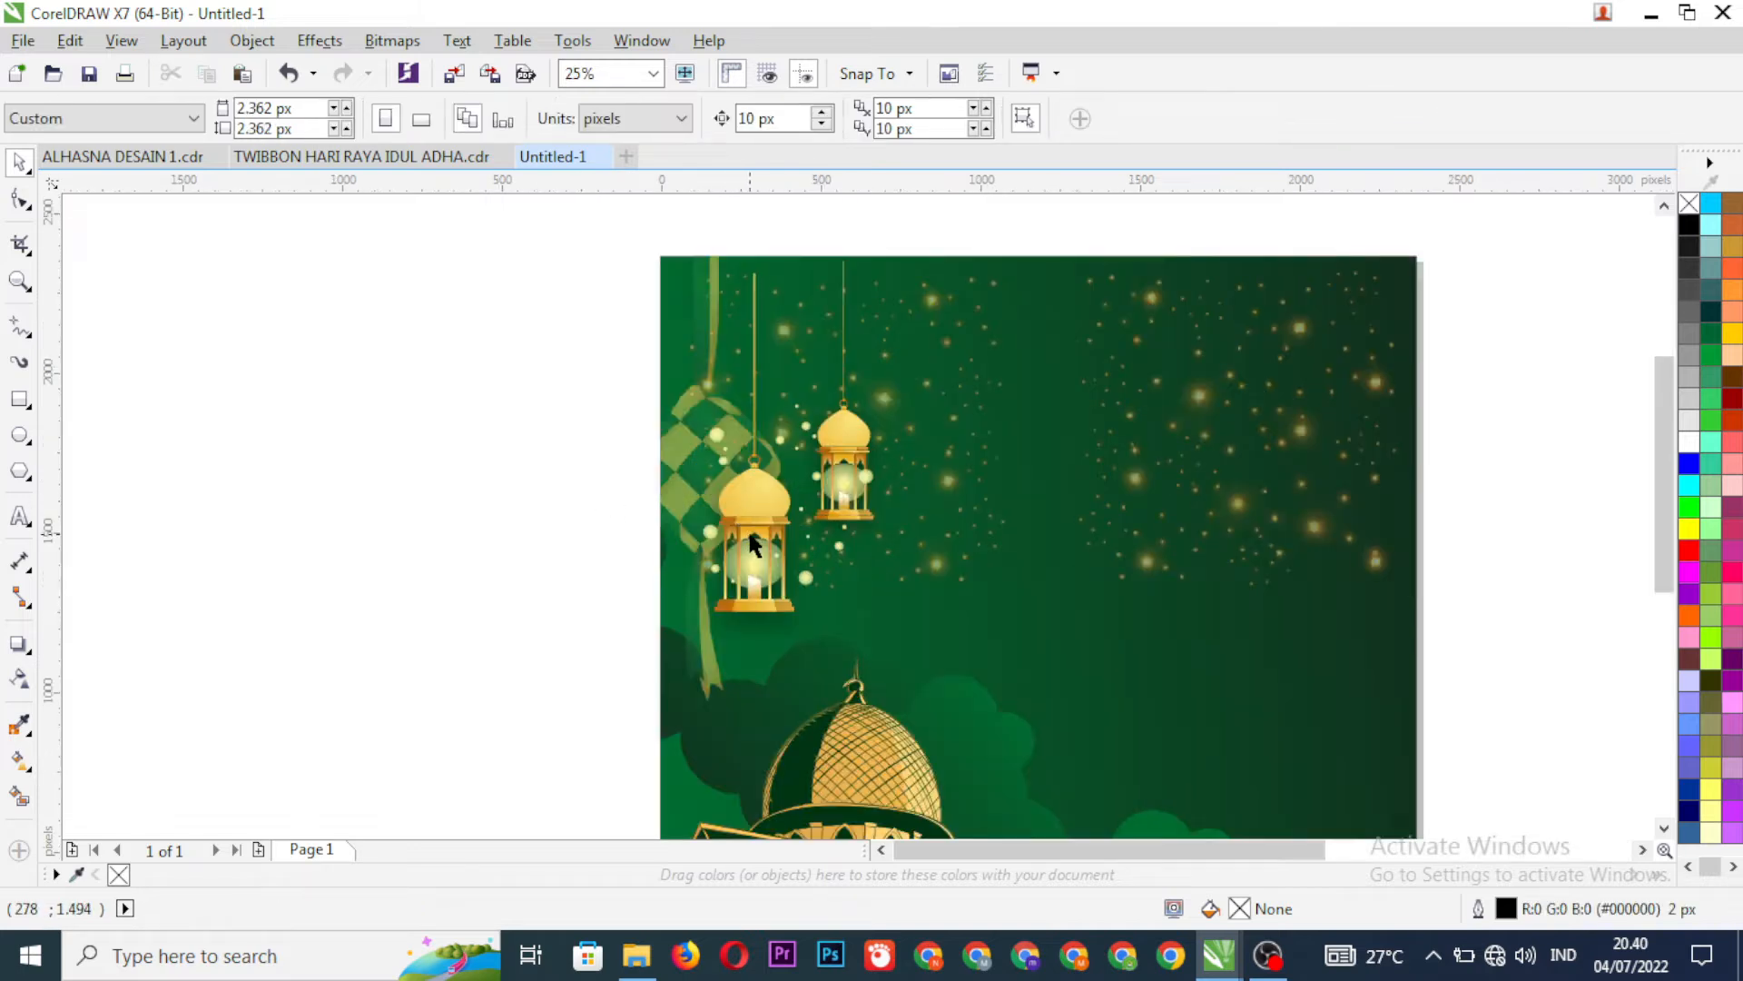
pyautogui.click(751, 540)
pyautogui.rightClick(751, 535)
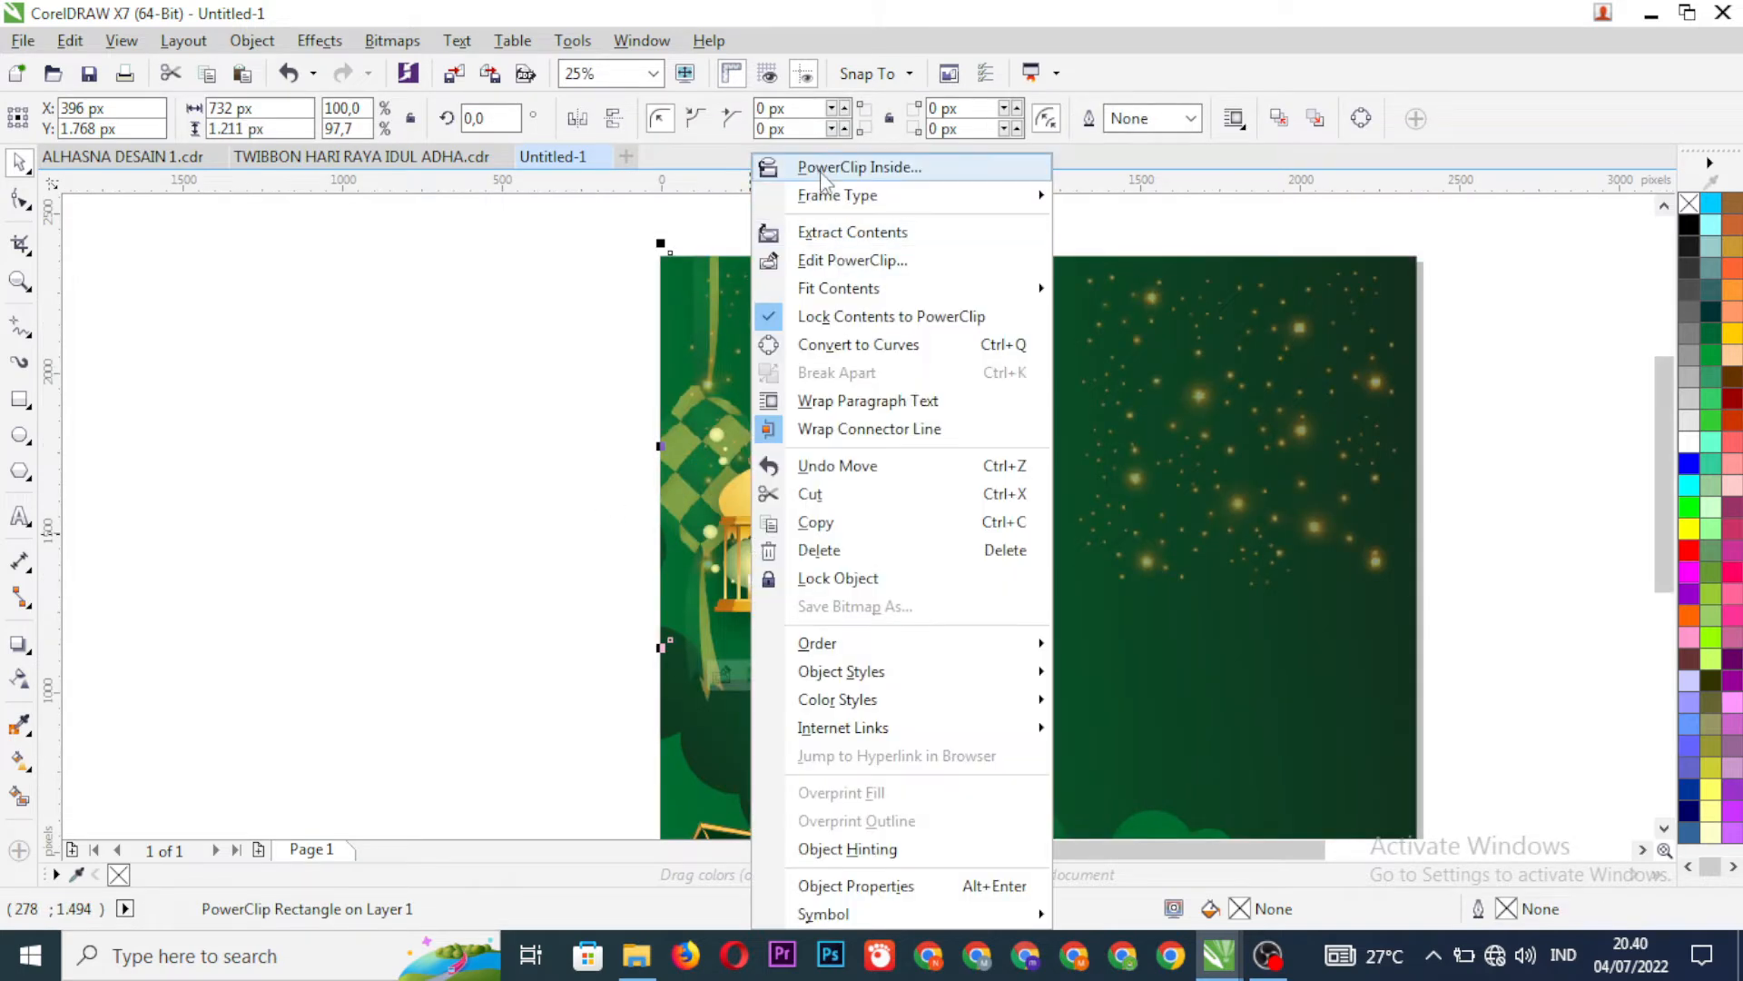
pyautogui.click(790, 167)
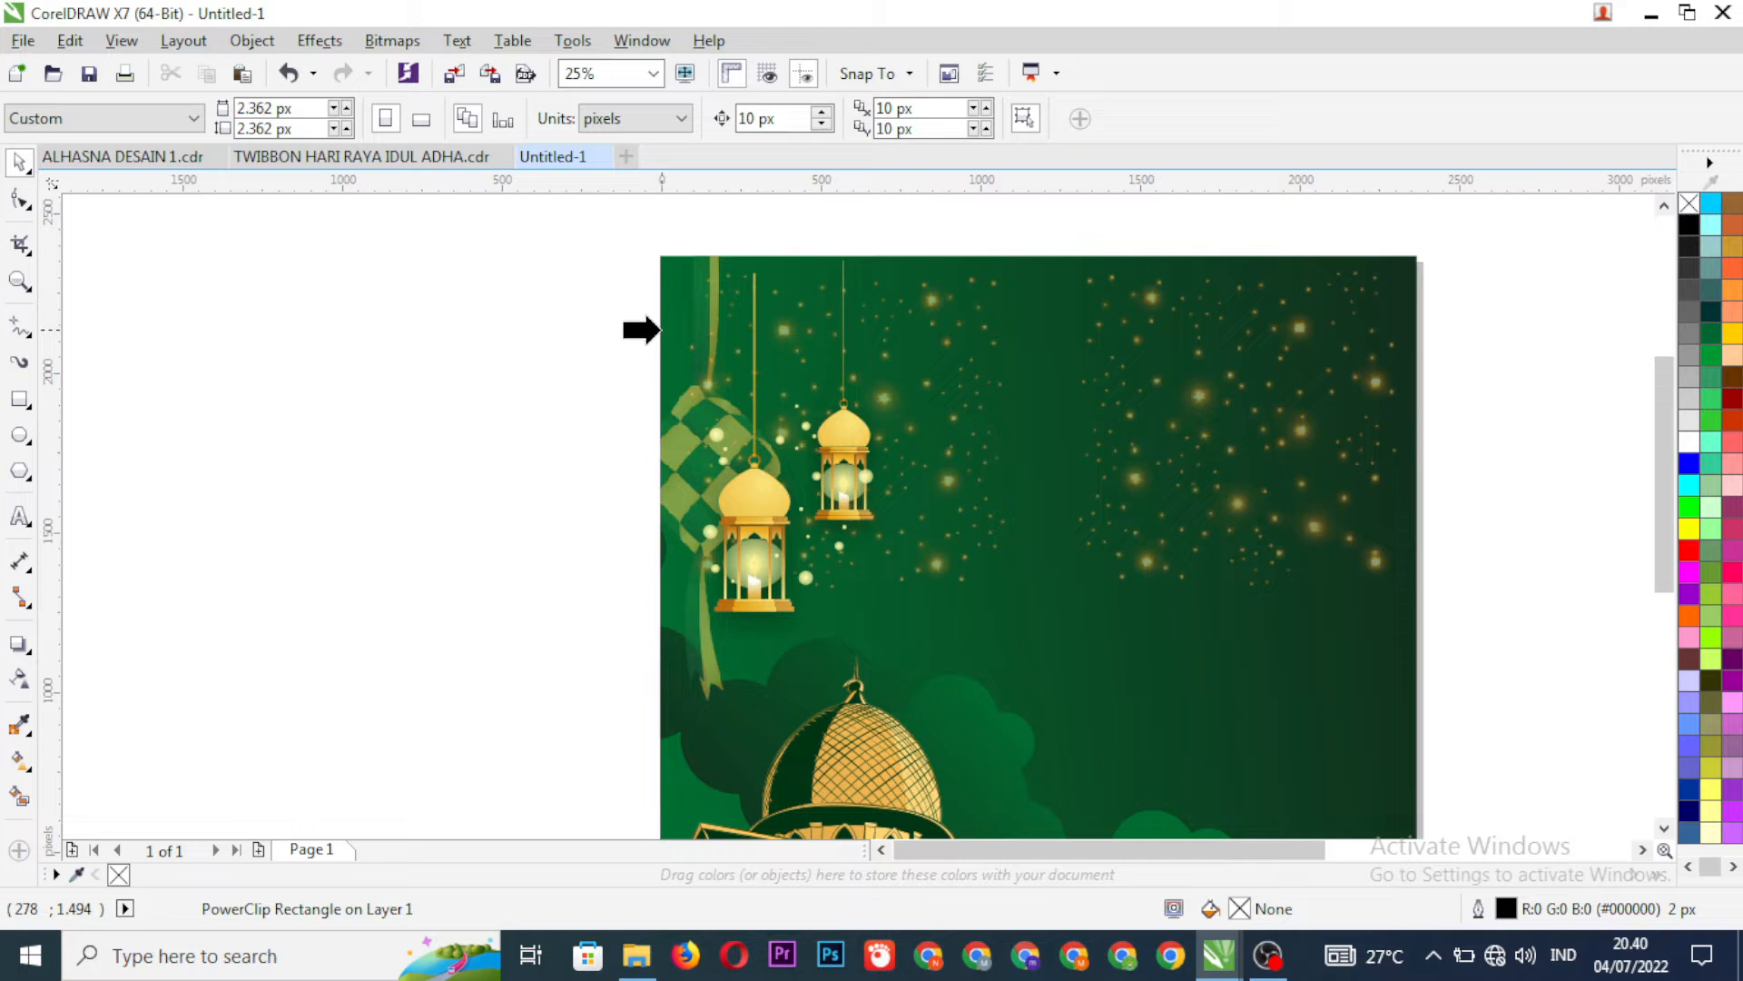
pyautogui.click(657, 331)
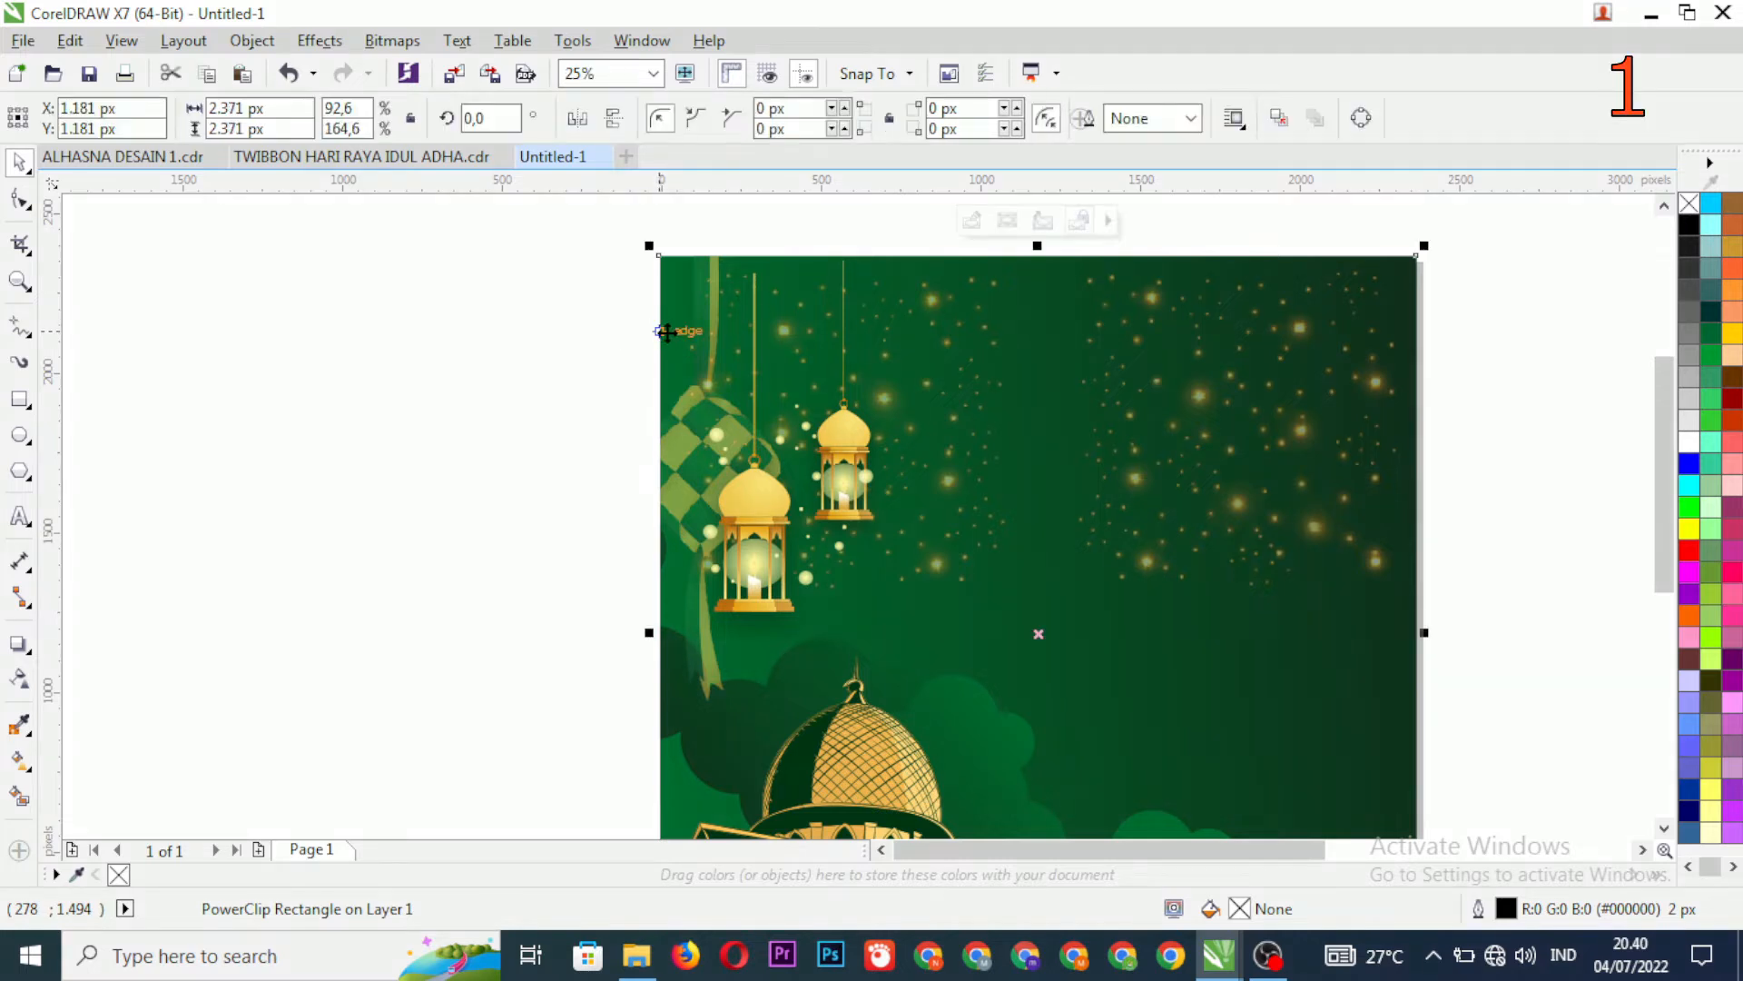
pyautogui.scroll(-3, 716, 404)
pyautogui.click(1072, 431)
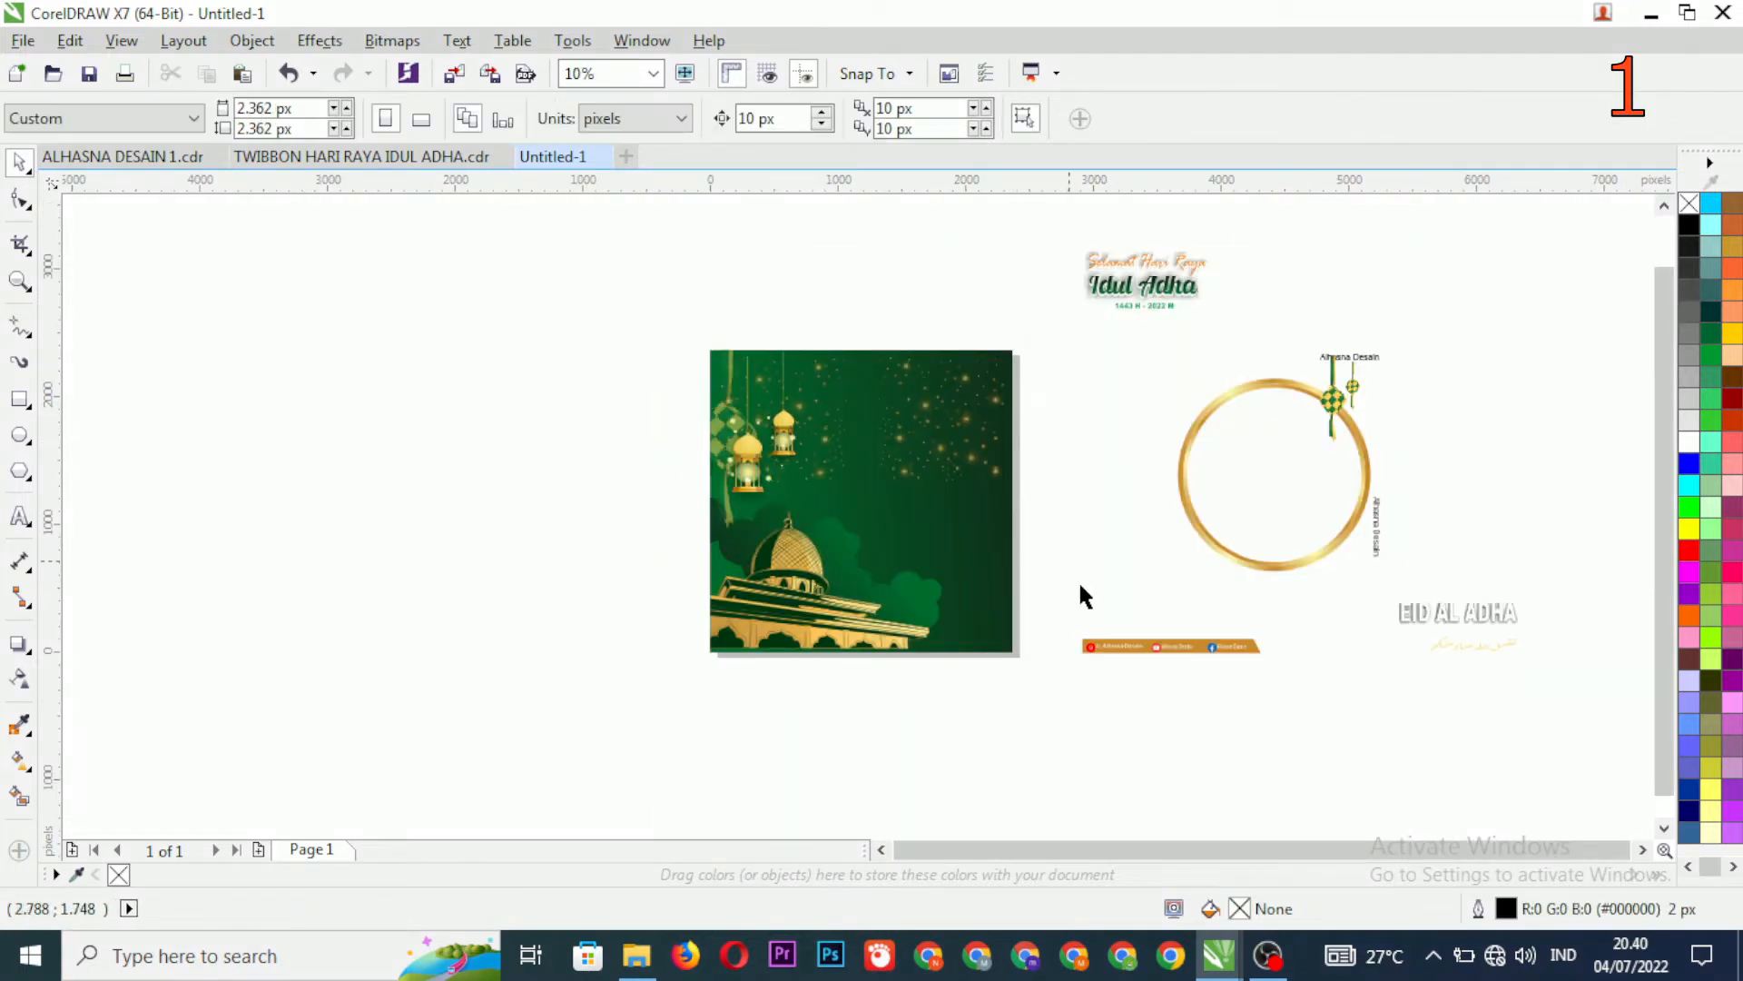
# - Try moving the inner gold ring to the left out of the circular frame, and undo the move
pyautogui.click(1192, 531)
pyautogui.moveTo(1190, 523); pyautogui.dragTo(1133, 520)
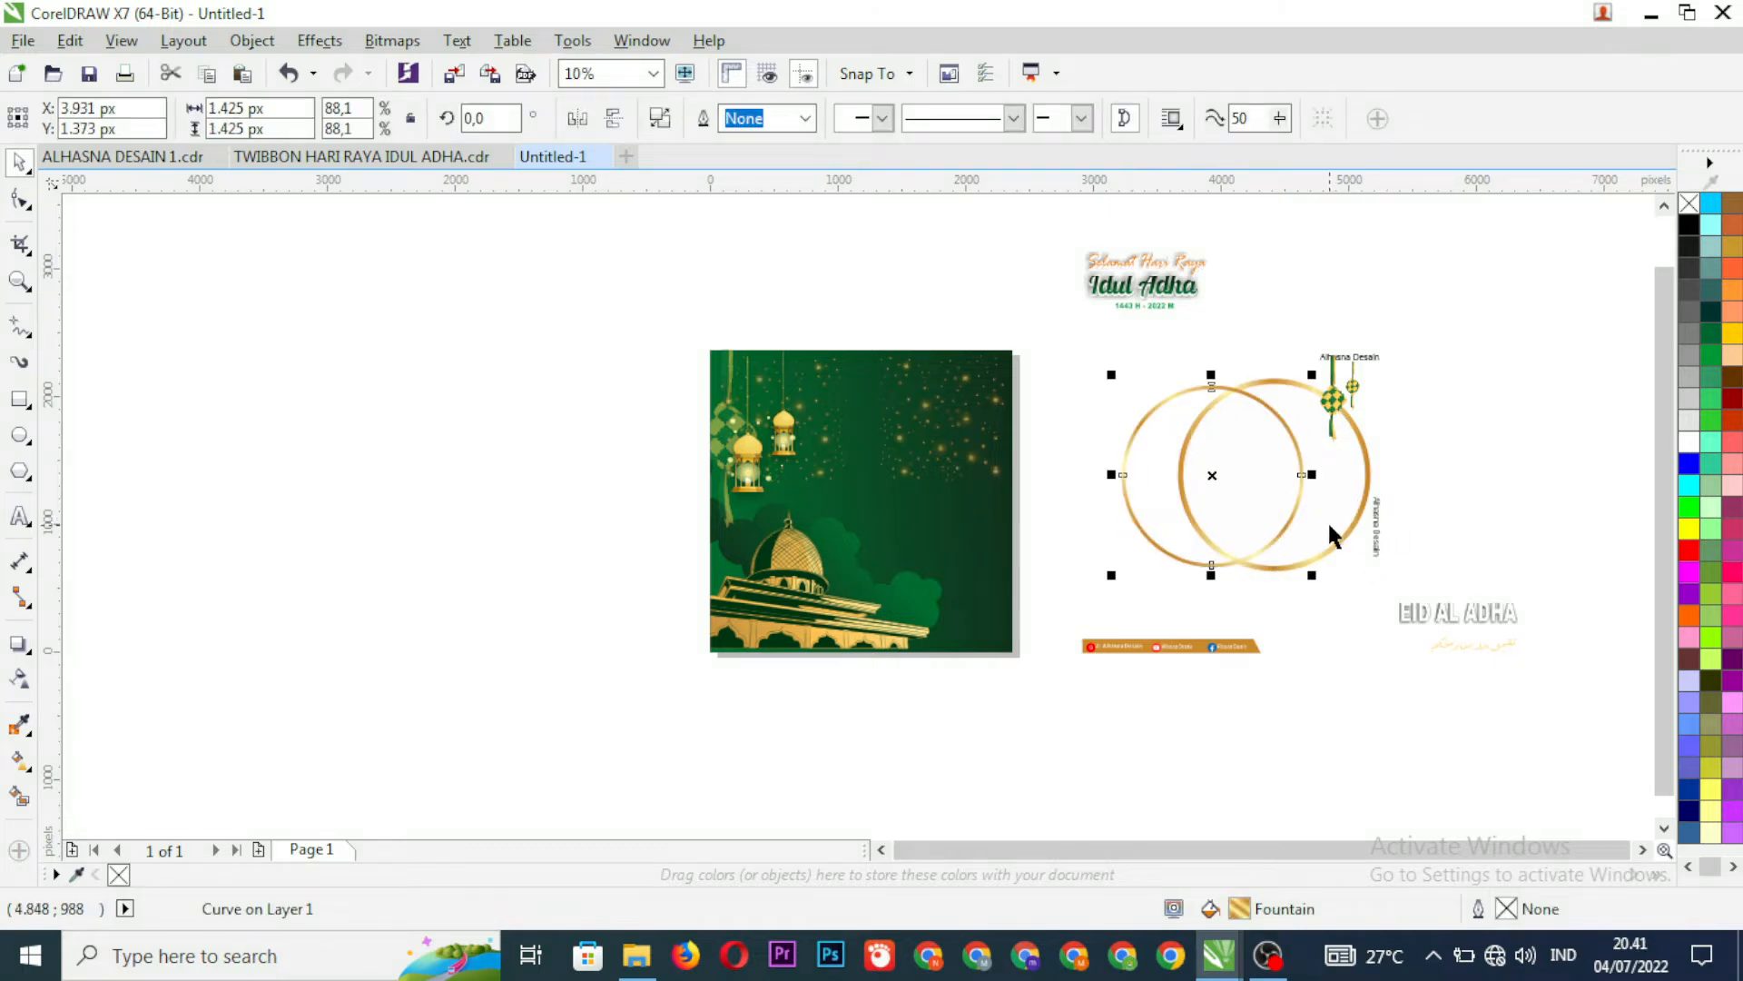
pyautogui.hotkey('ctrl', 'z')
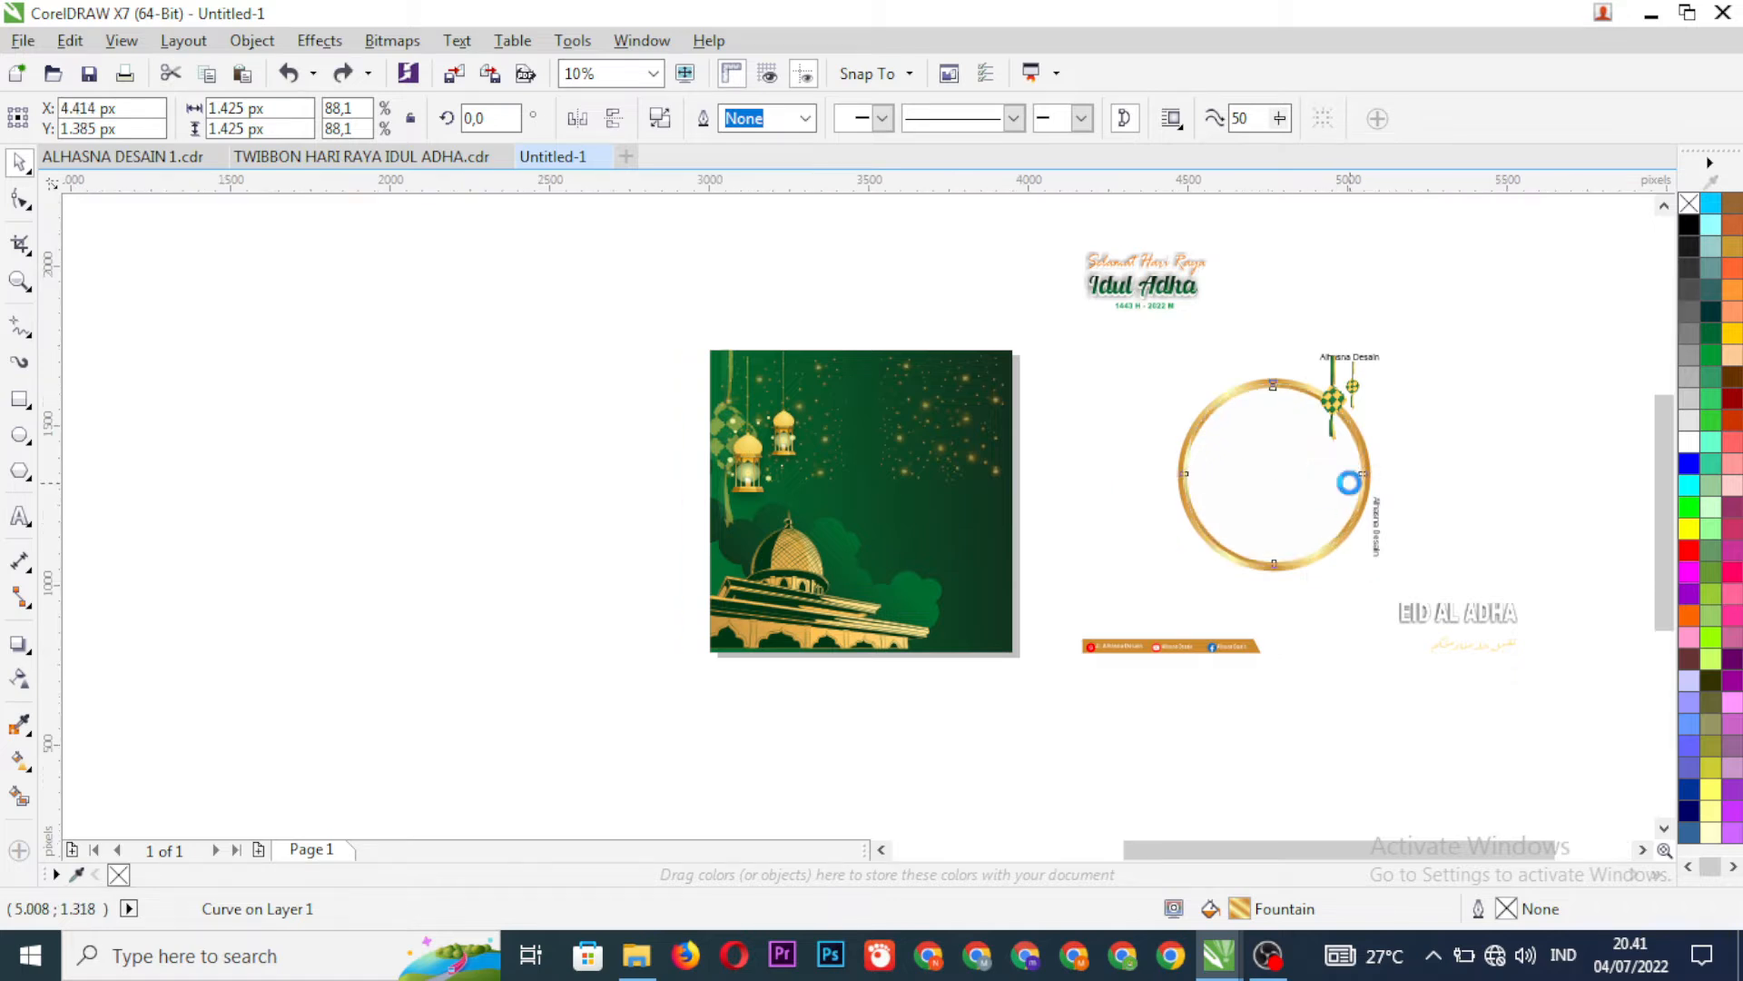
# - Move the vertical "Alhasna Desain" text and the ketupat group to the right, clear of the gold circular frame
pyautogui.scroll(2, 1348, 479)
pyautogui.scroll(-1, 1340, 445)
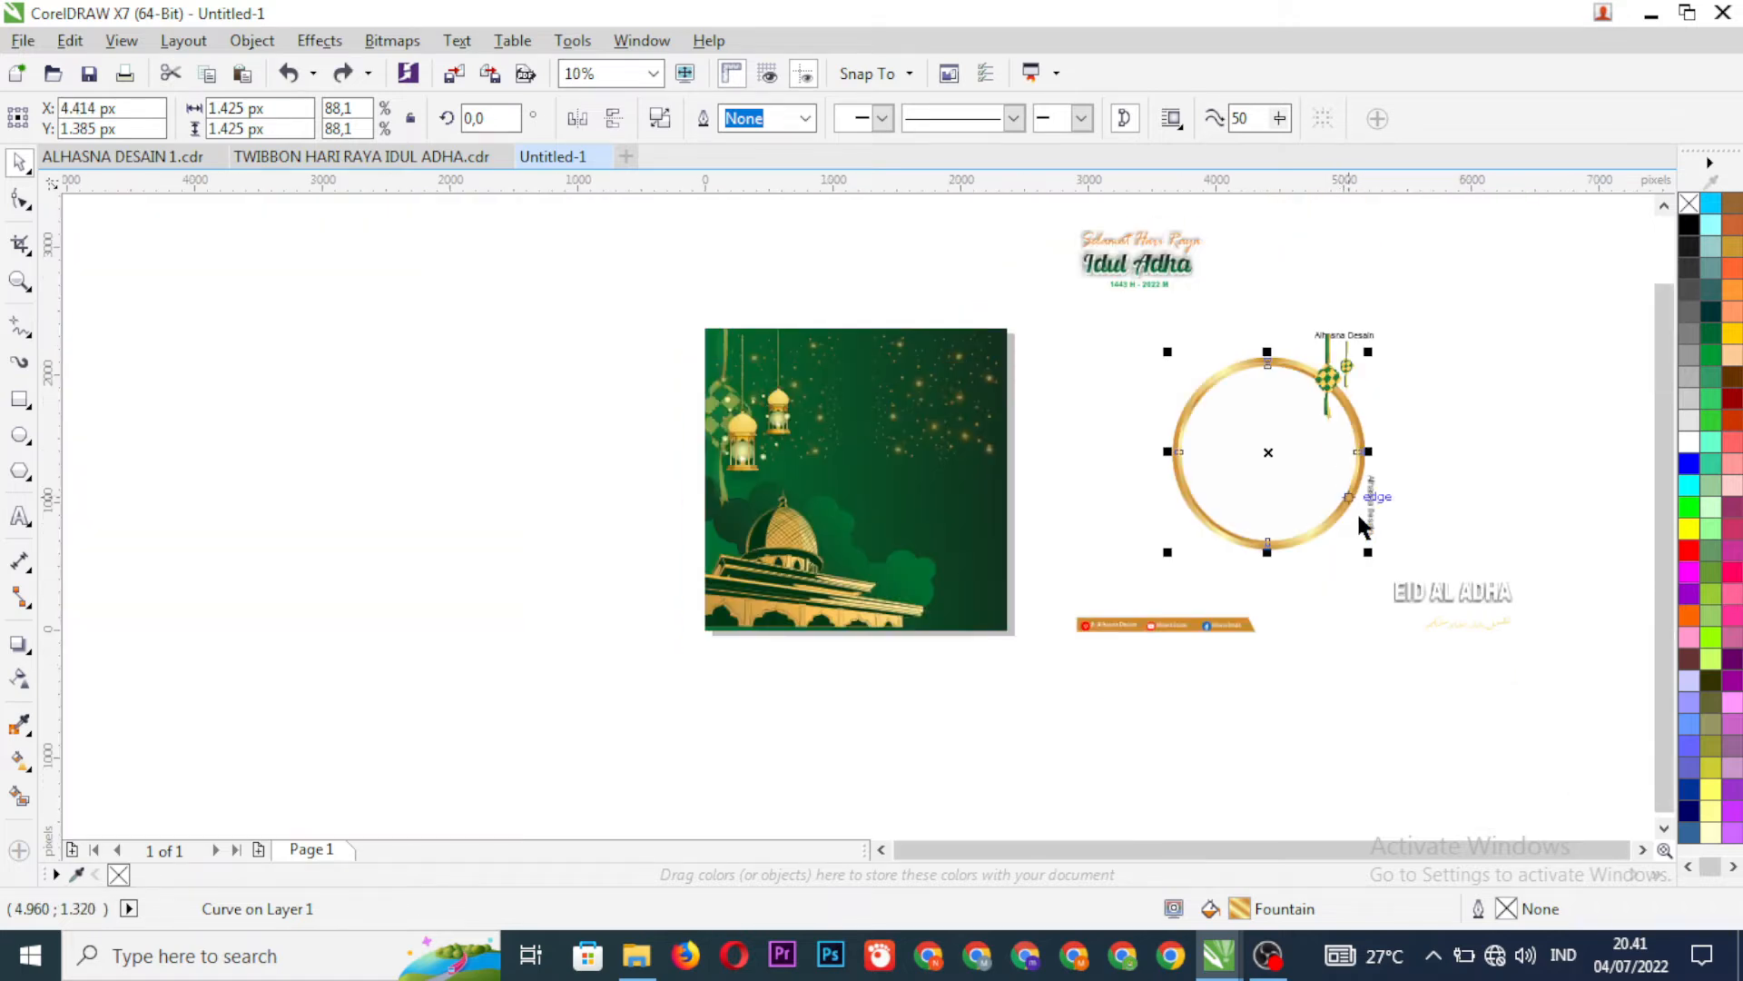
pyautogui.scroll(2, 1345, 545)
pyautogui.click(1316, 552)
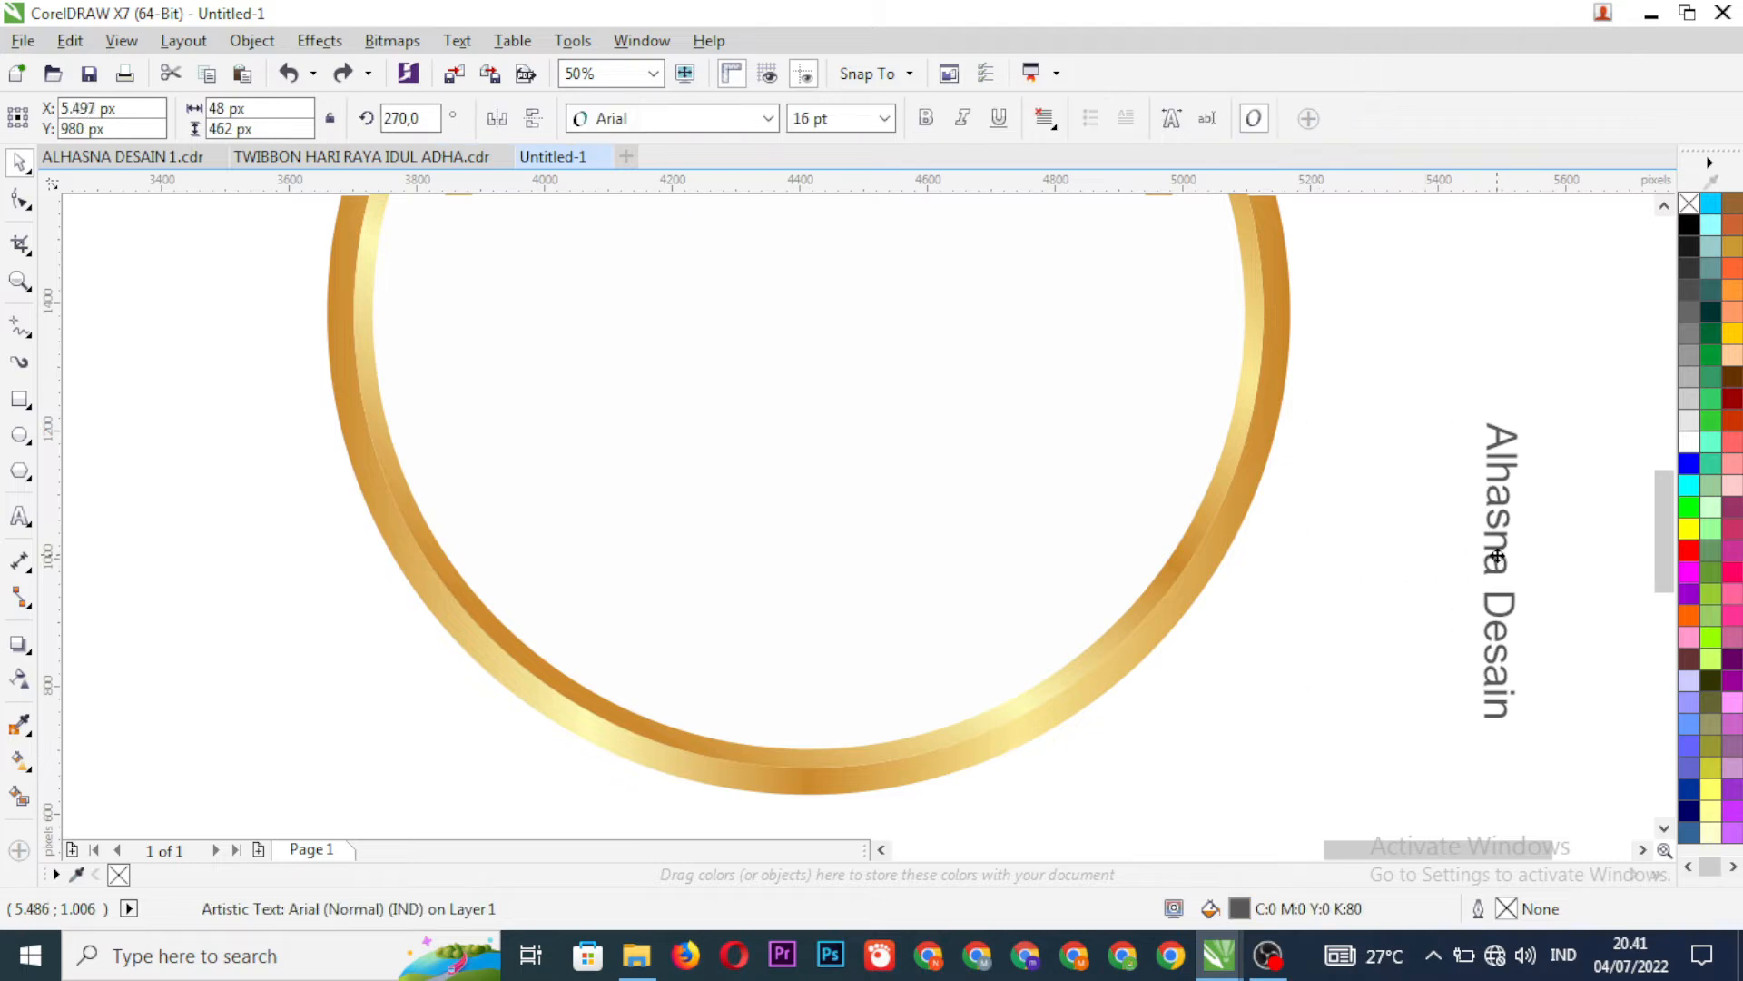
pyautogui.scroll(-2, 1387, 483)
pyautogui.scroll(2, 1352, 352)
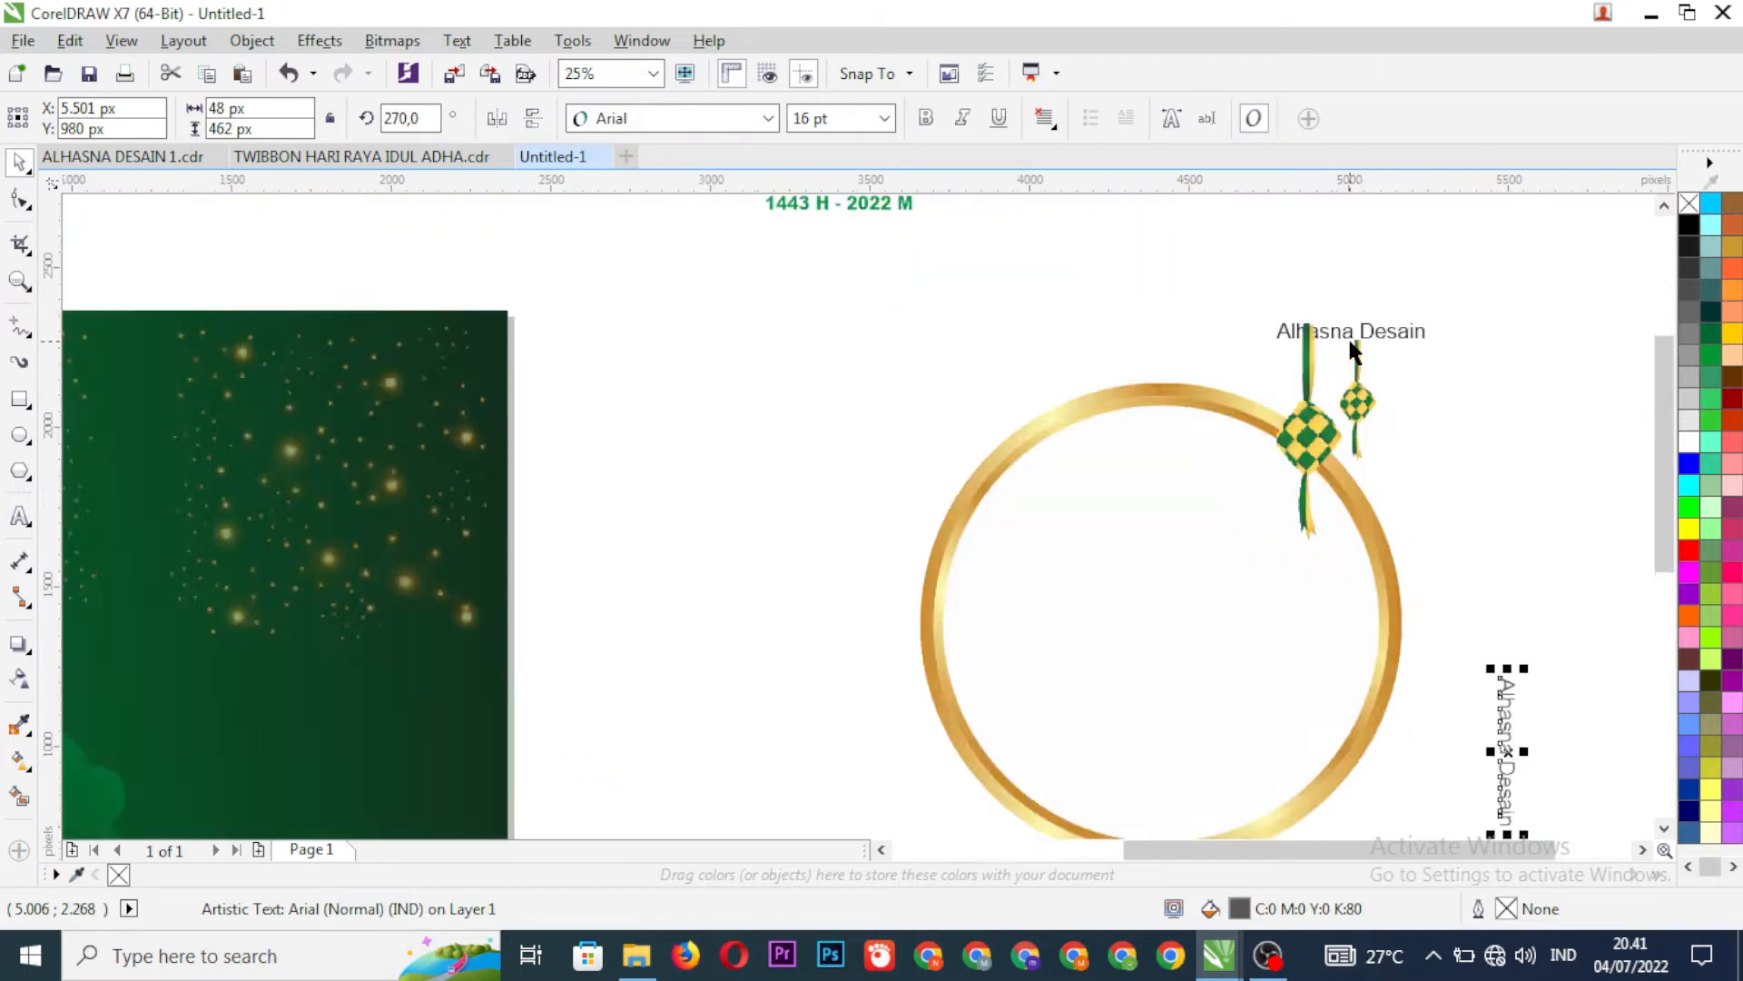
pyautogui.moveTo(1309, 442); pyautogui.dragTo(1580, 440)
pyautogui.scroll(-2, 1293, 329)
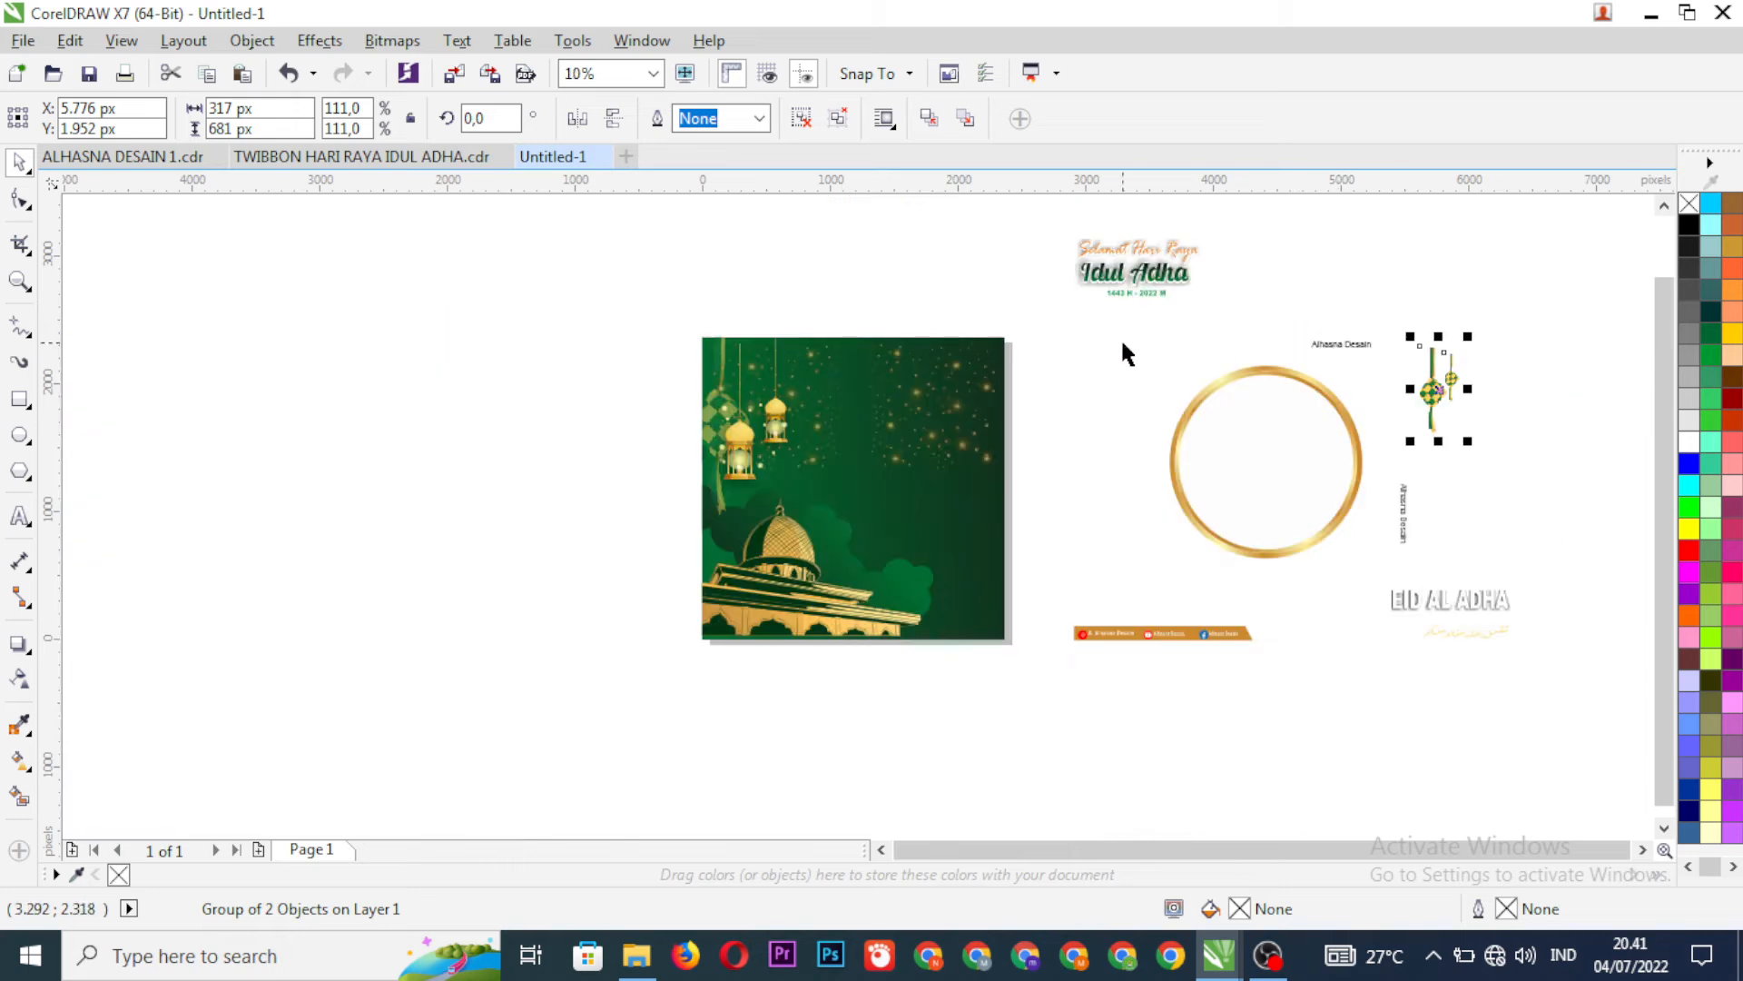
# - Move the horizontal "Alhasna Desain" text up and right, away from the gold circular frame
pyautogui.moveTo(1124, 343); pyautogui.dragTo(1296, 451)
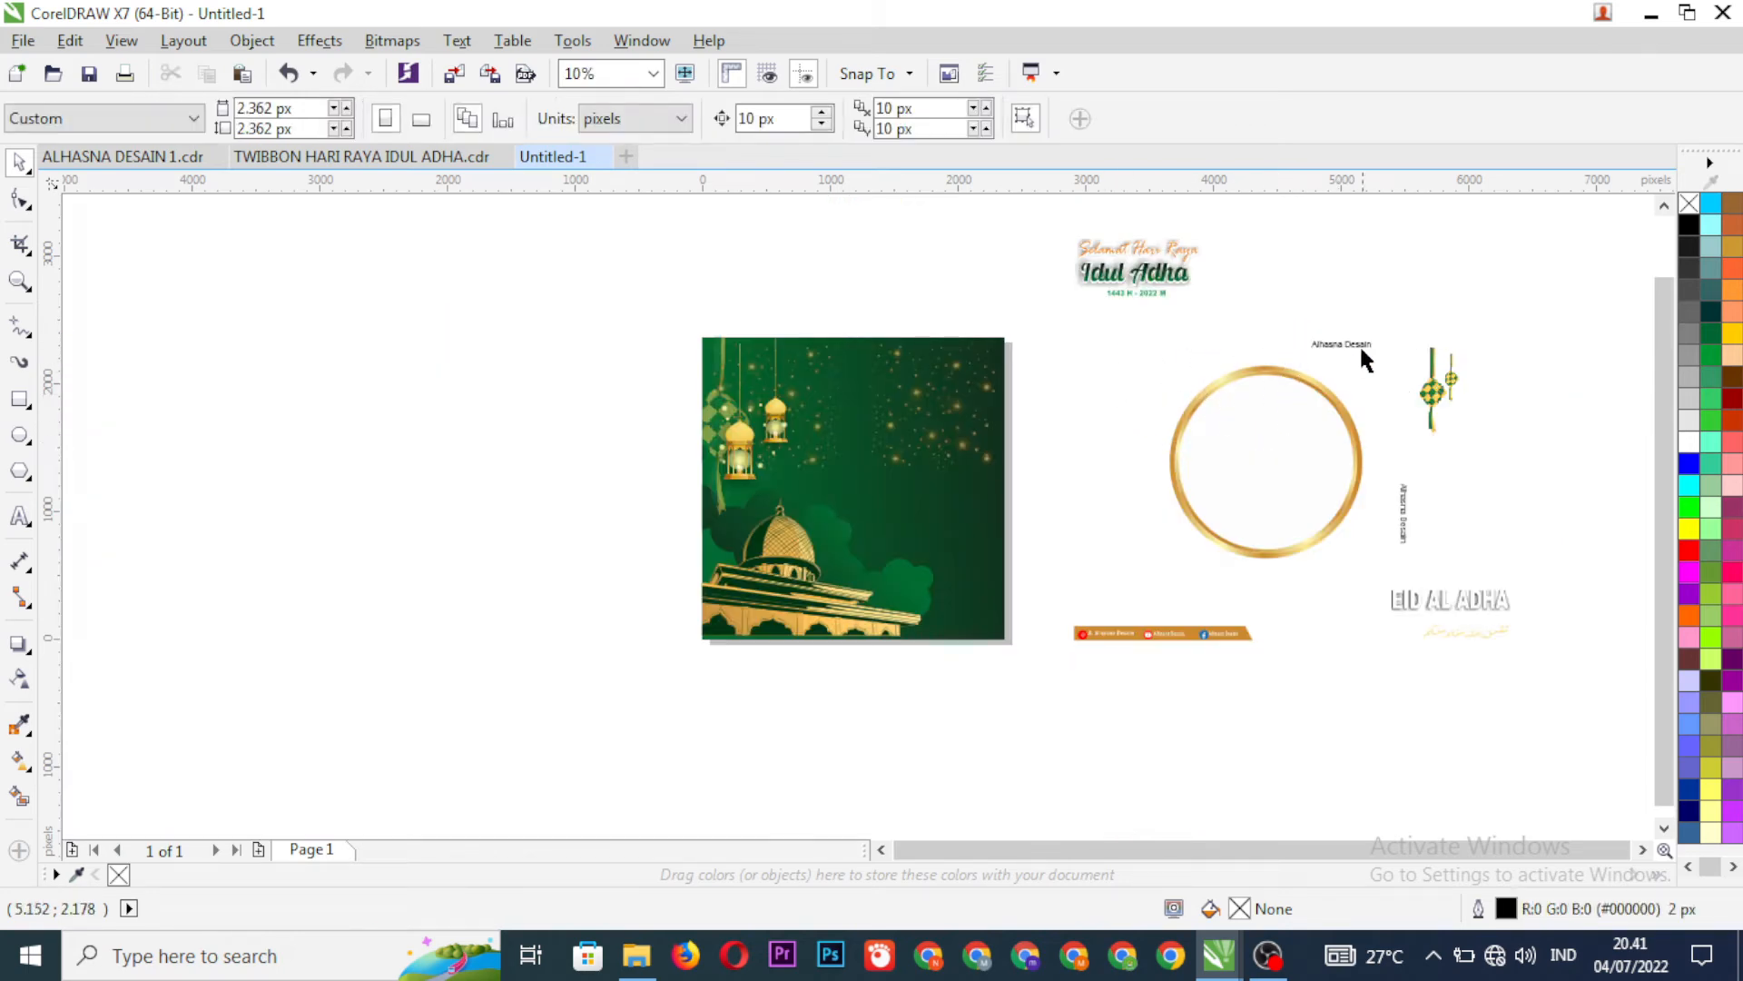
pyautogui.click(1328, 352)
pyautogui.scroll(2, 1260, 373)
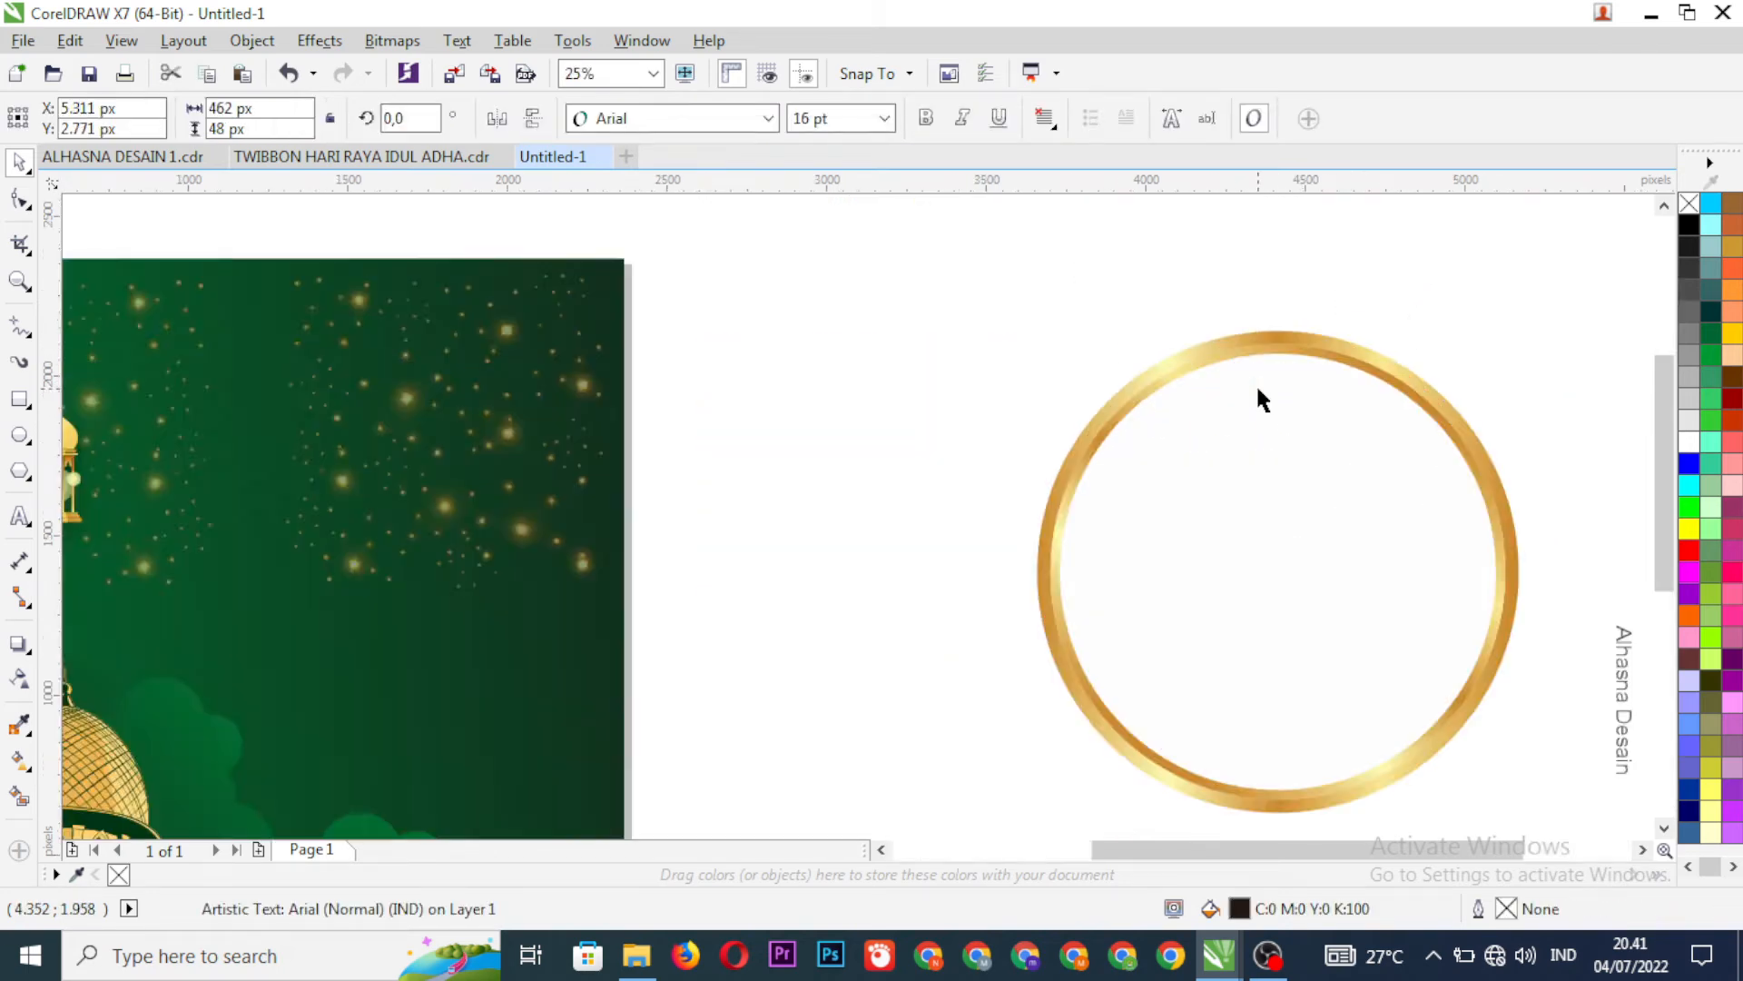
pyautogui.scroll(-2, 1119, 363)
# - Move all three objects of the gold circular frame together onto the background's upper-right area, centred at about X 1512, Y 1420 px
pyautogui.moveTo(1072, 342); pyautogui.dragTo(1349, 574)
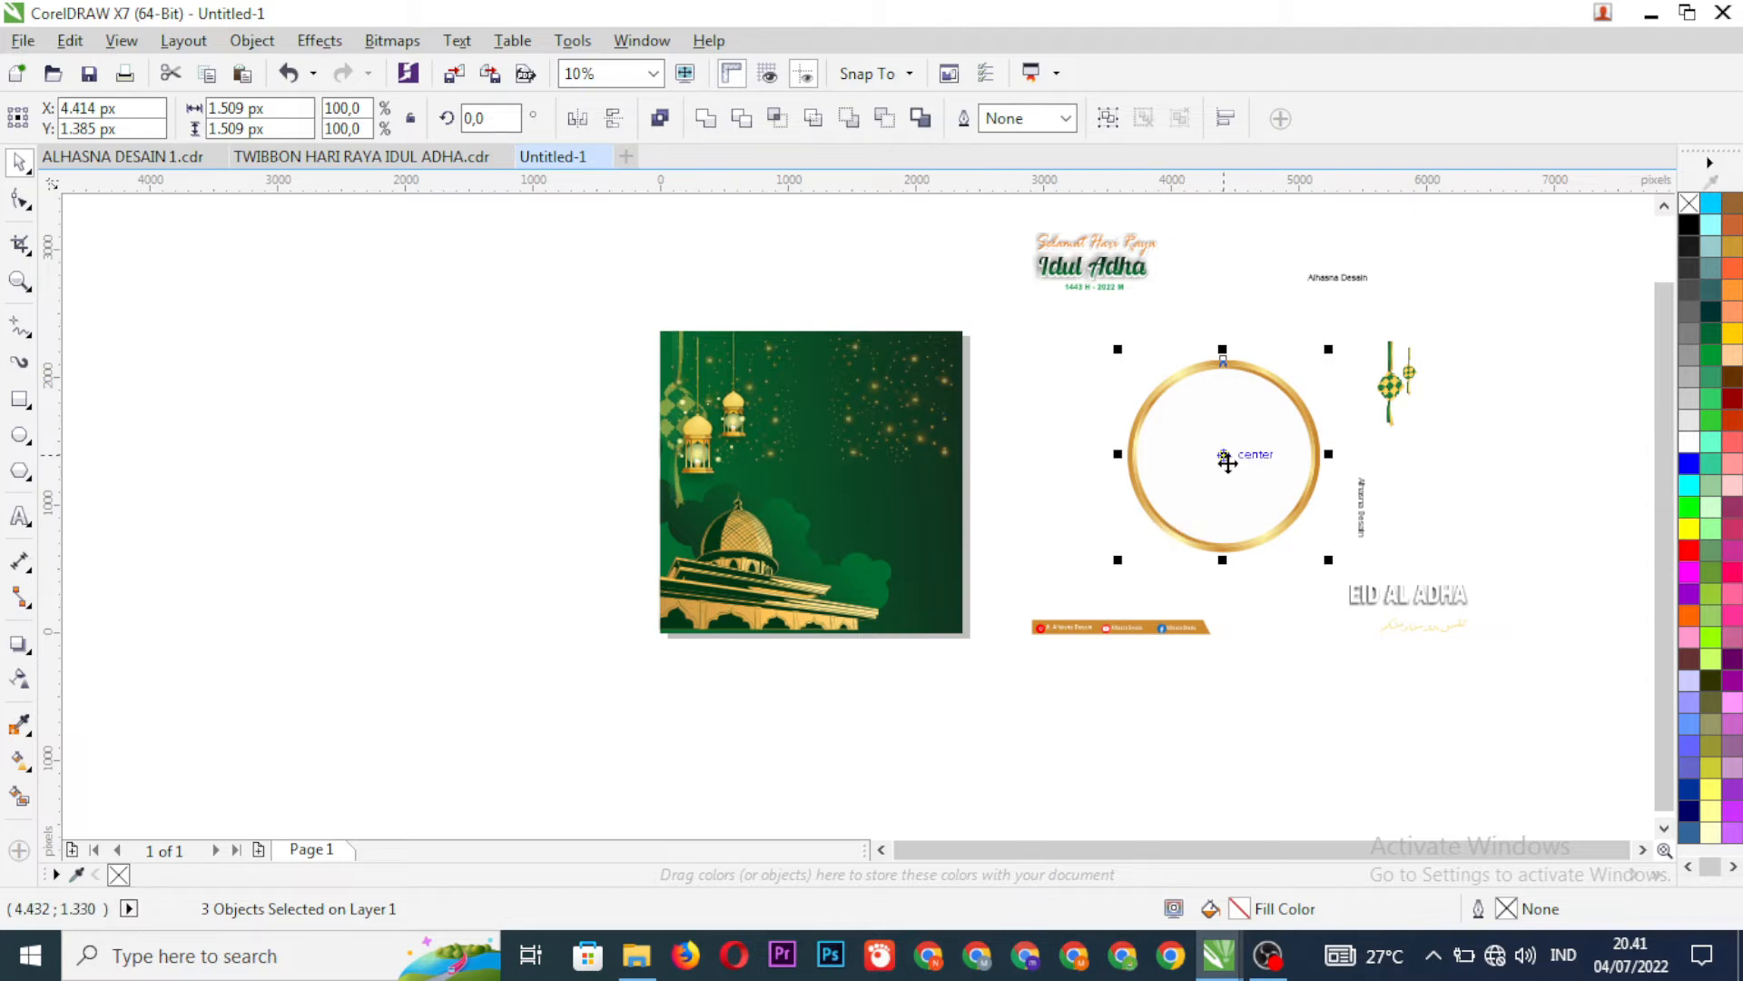
pyautogui.moveTo(1225, 456); pyautogui.dragTo(854, 451)
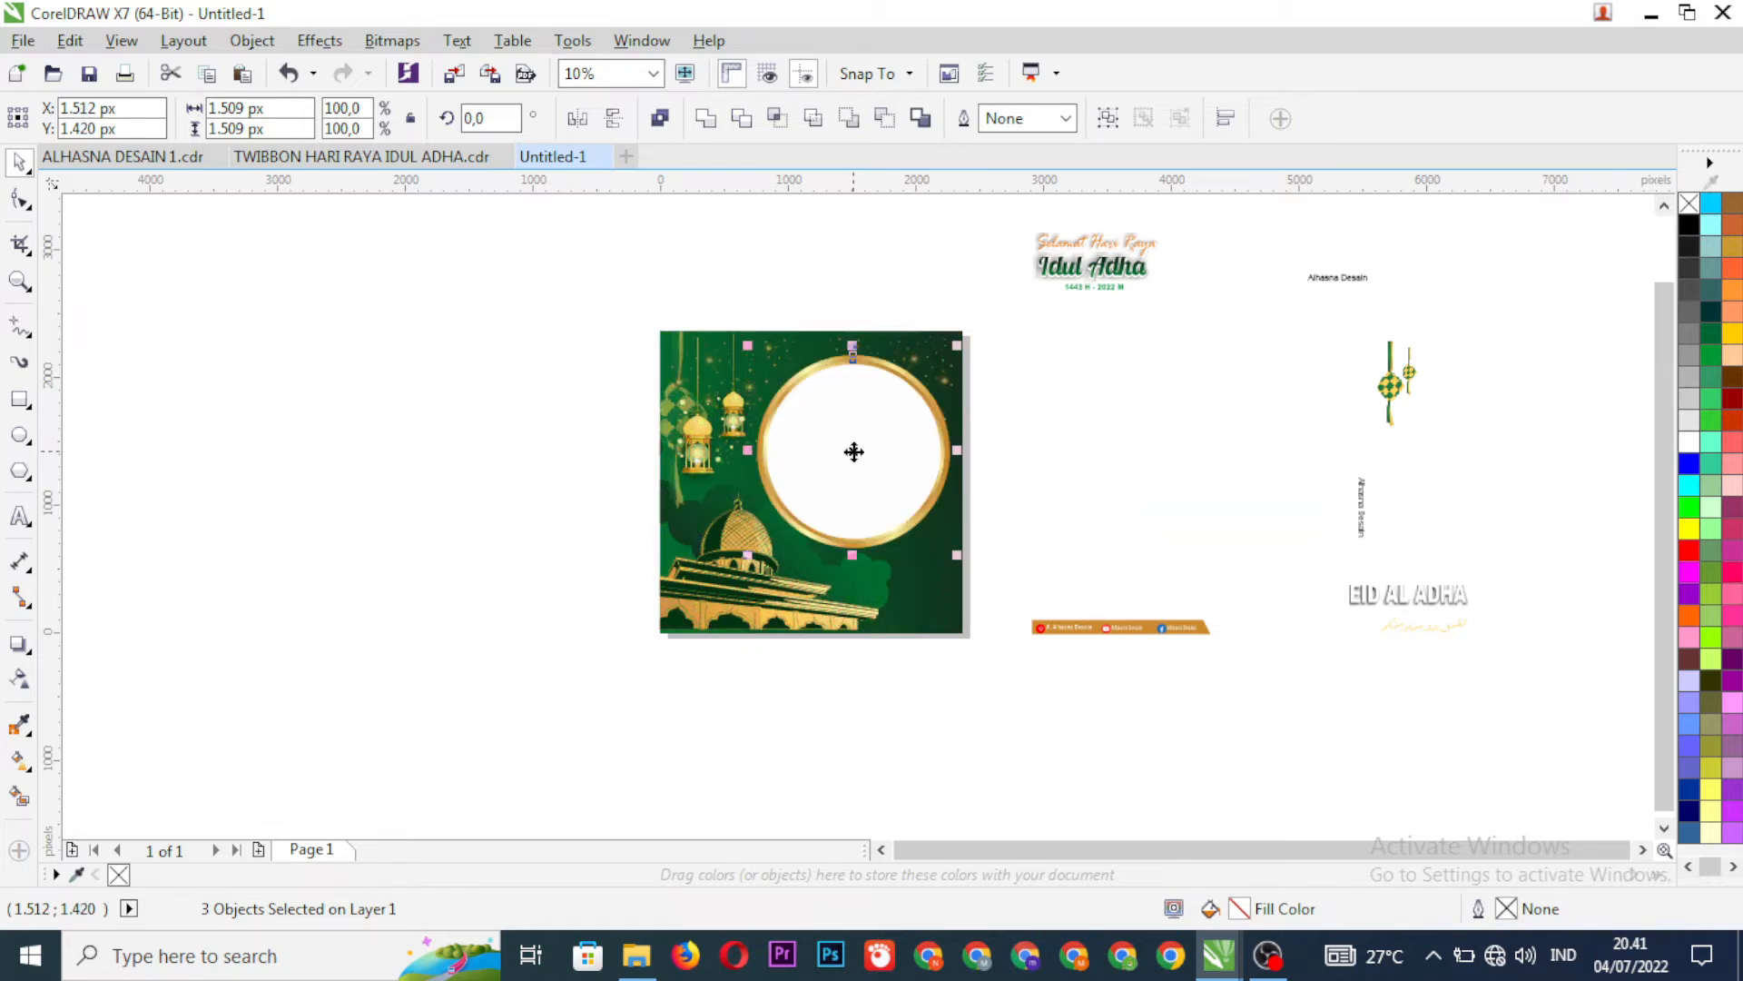
pyautogui.click(1108, 468)
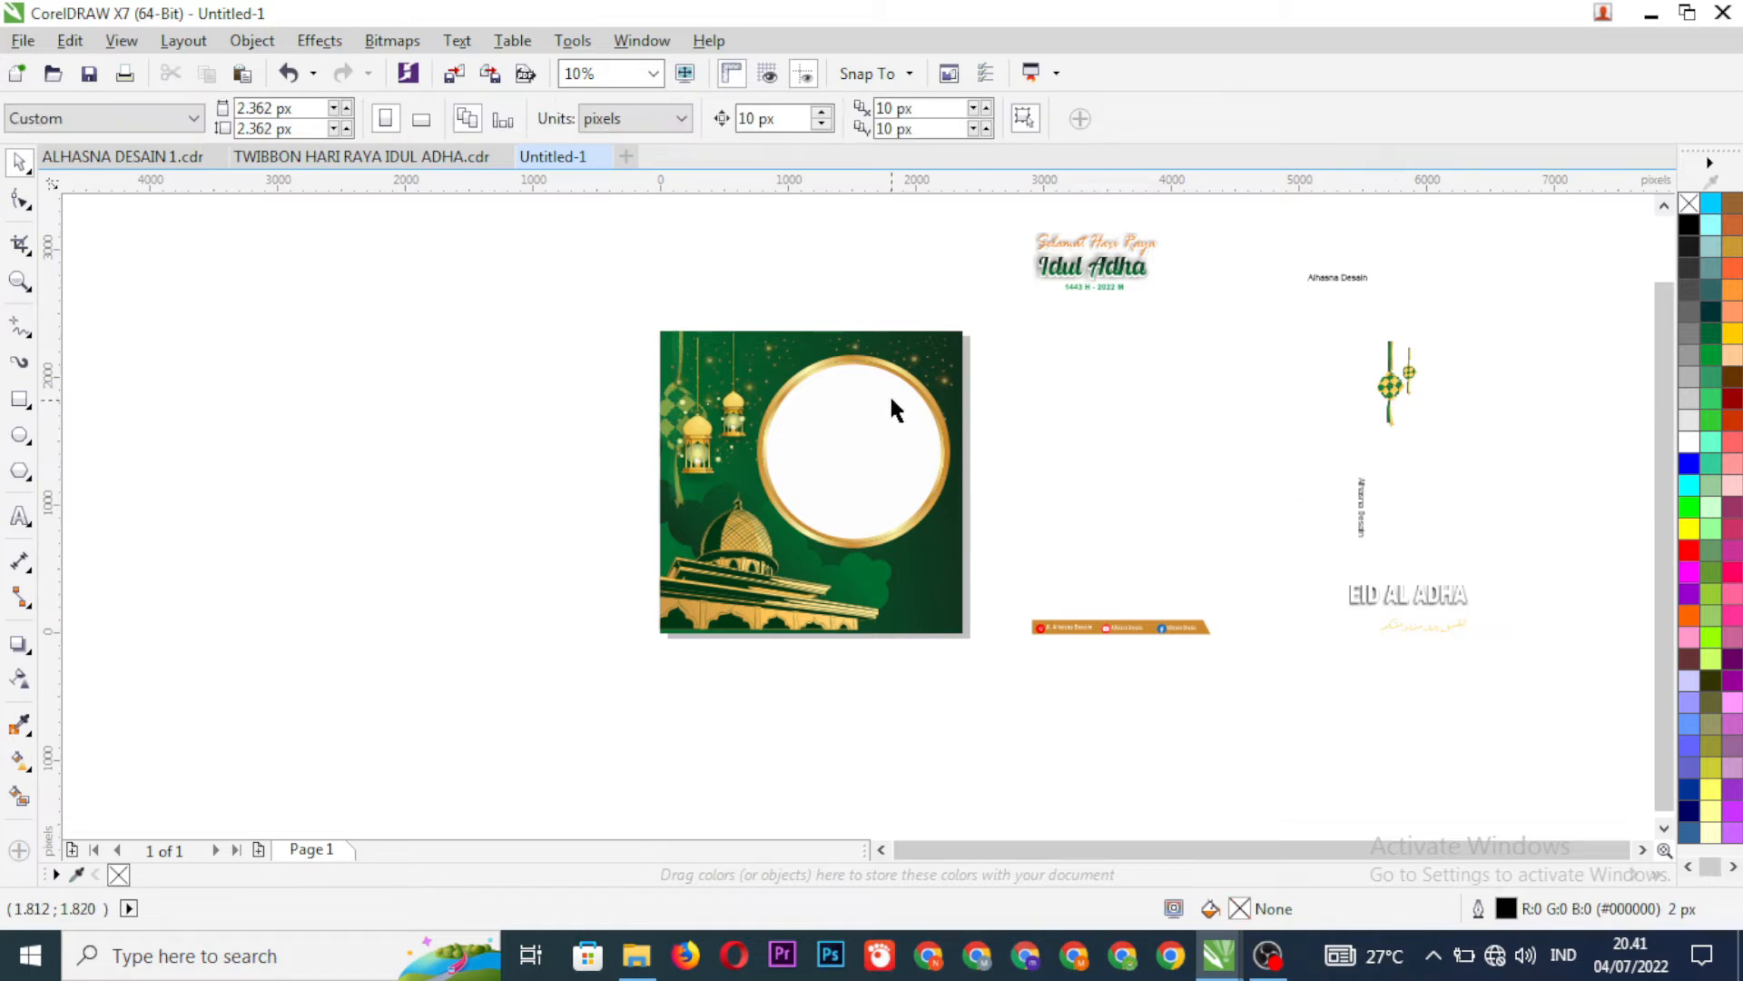
# - Place the ketupat group over the upper-right edge of the gold circular frame on the background
pyautogui.moveTo(1395, 392); pyautogui.dragTo(920, 397)
pyautogui.scroll(2, 921, 382)
pyautogui.click(1123, 413)
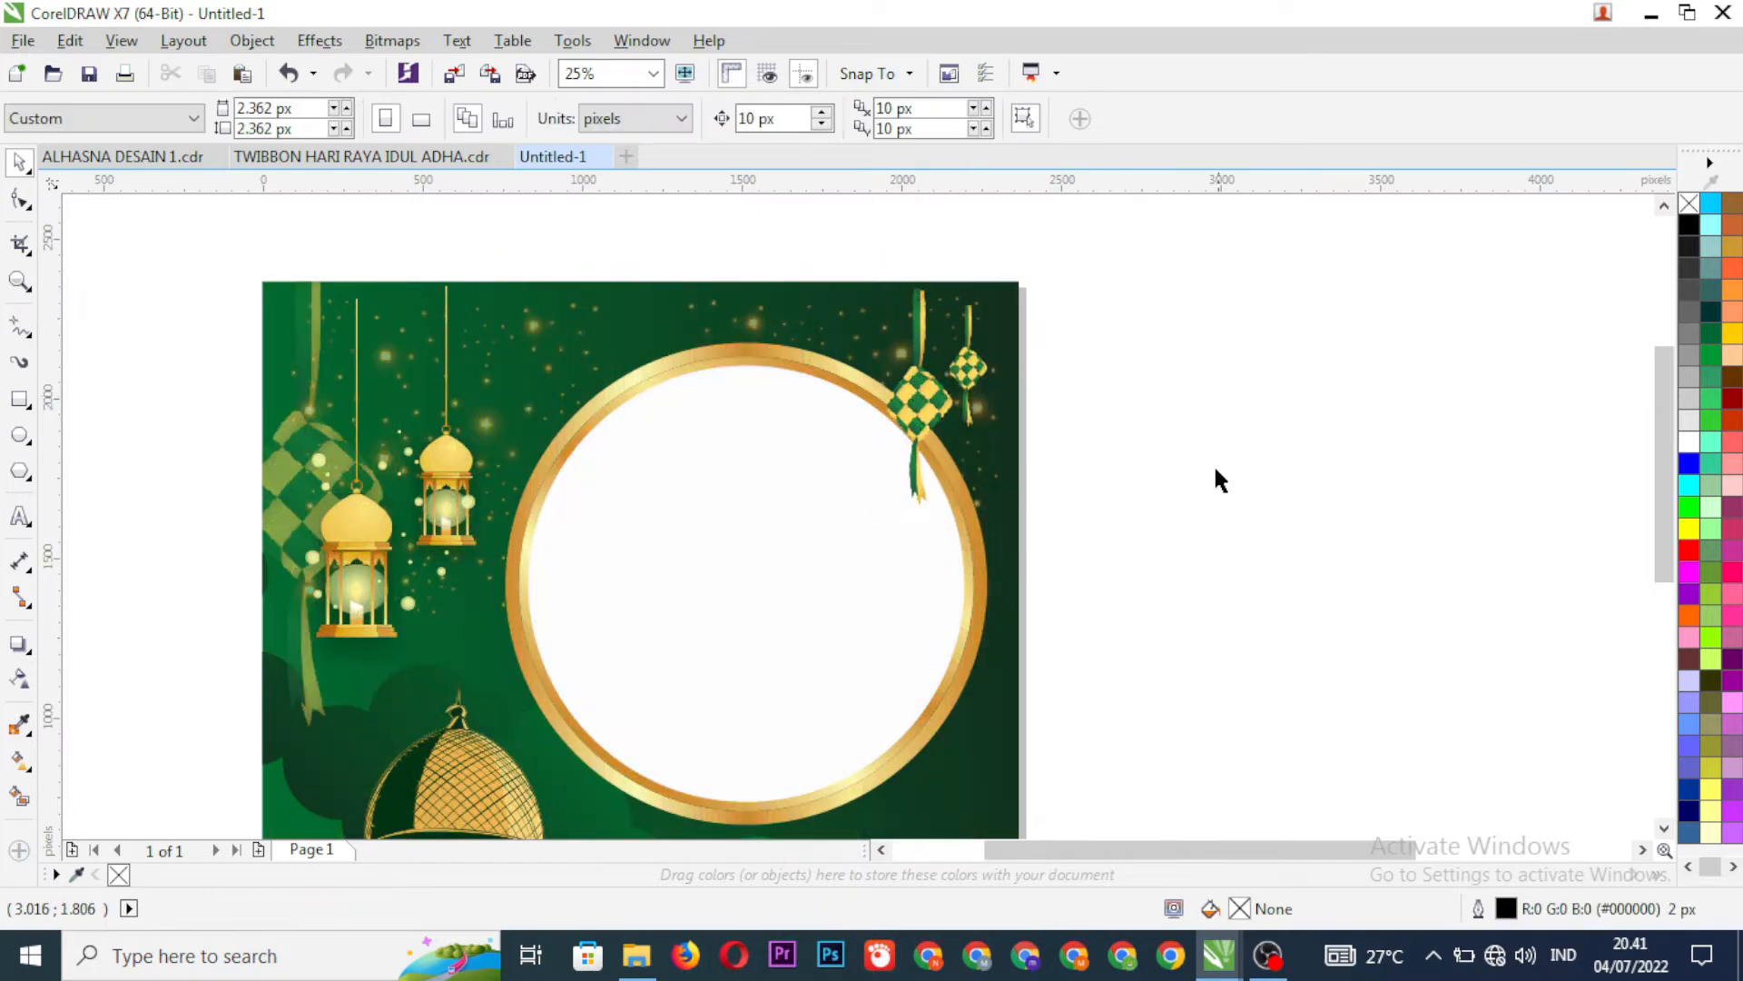
# - Move the orange bar out from under its social-media labels and align it with the background's lower-left corner
pyautogui.scroll(-2, 1197, 466)
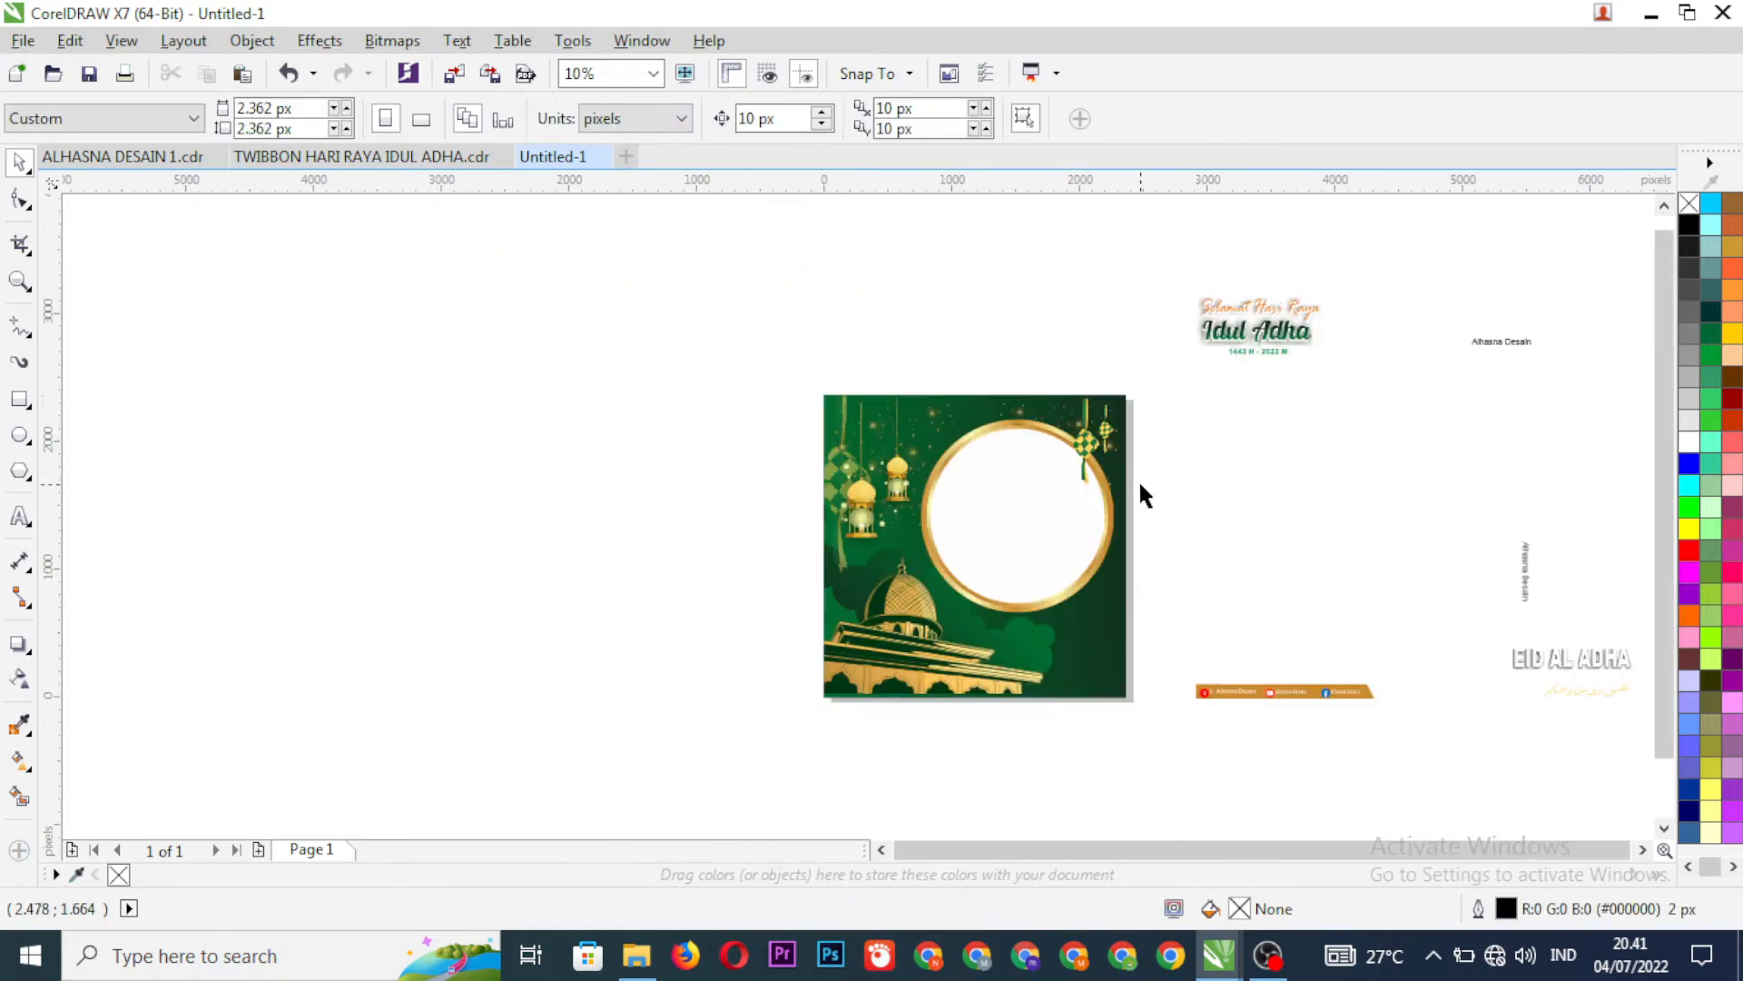
pyautogui.scroll(-1, 1055, 471)
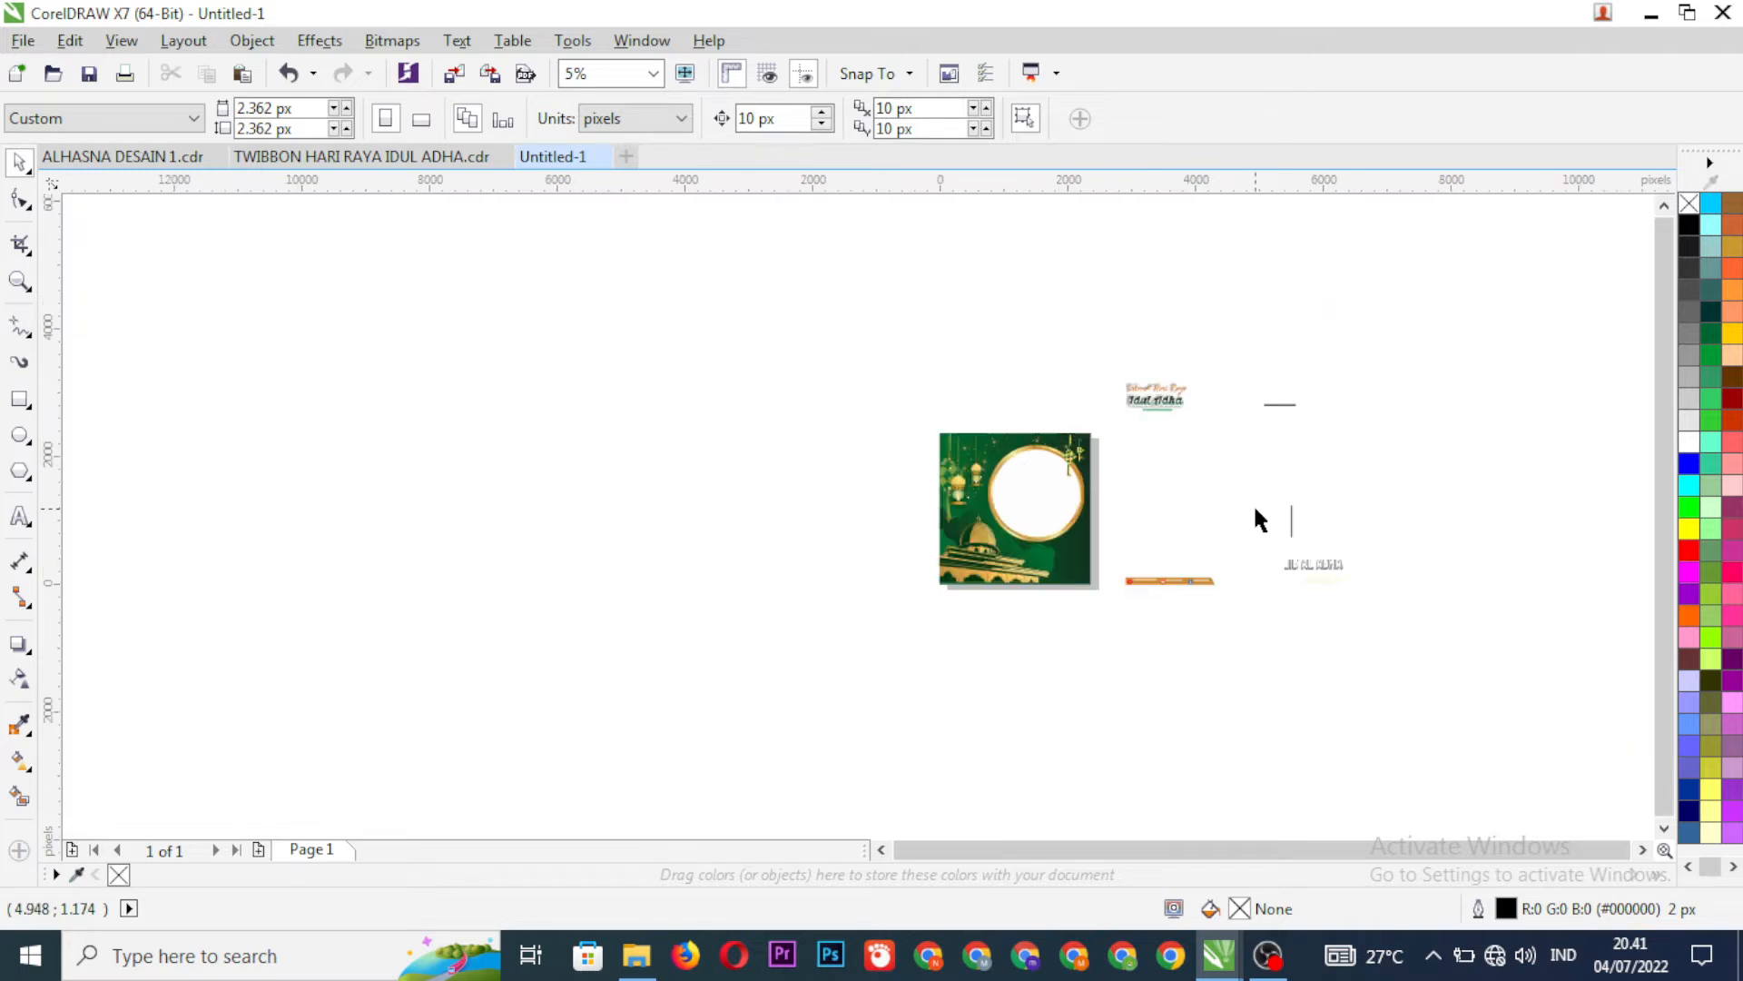
pyautogui.scroll(1, 1228, 508)
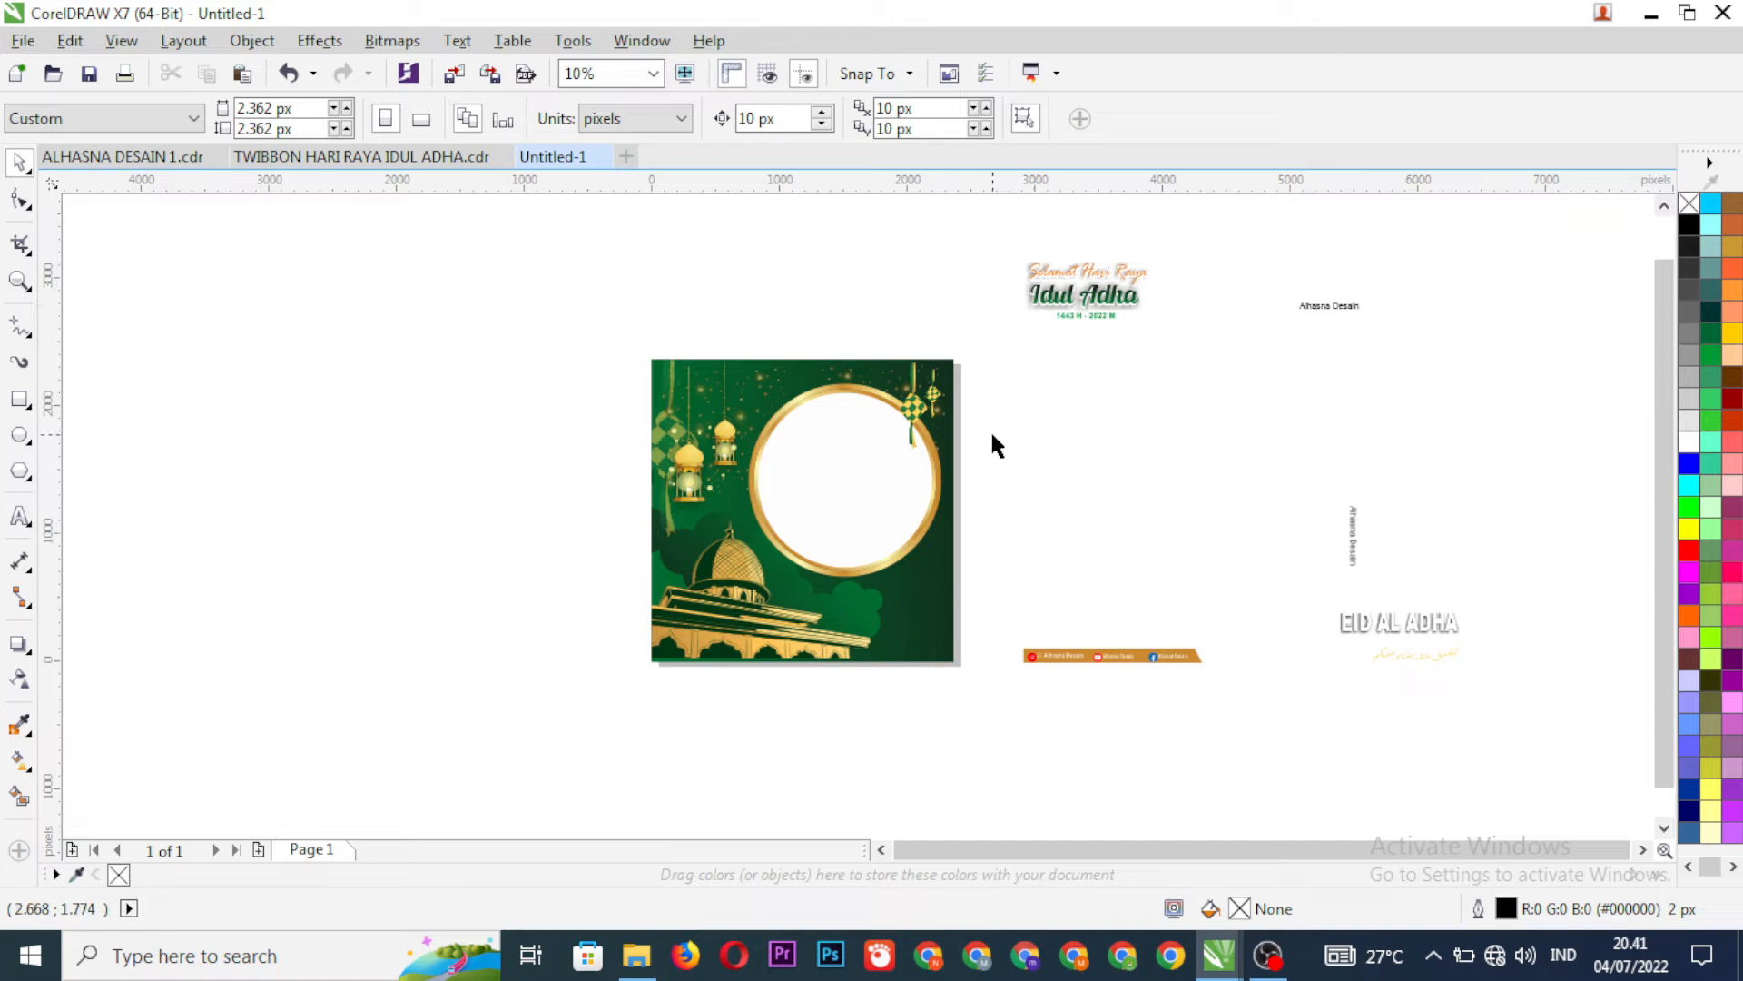
pyautogui.scroll(-1, 1069, 420)
pyautogui.scroll(1, 1077, 515)
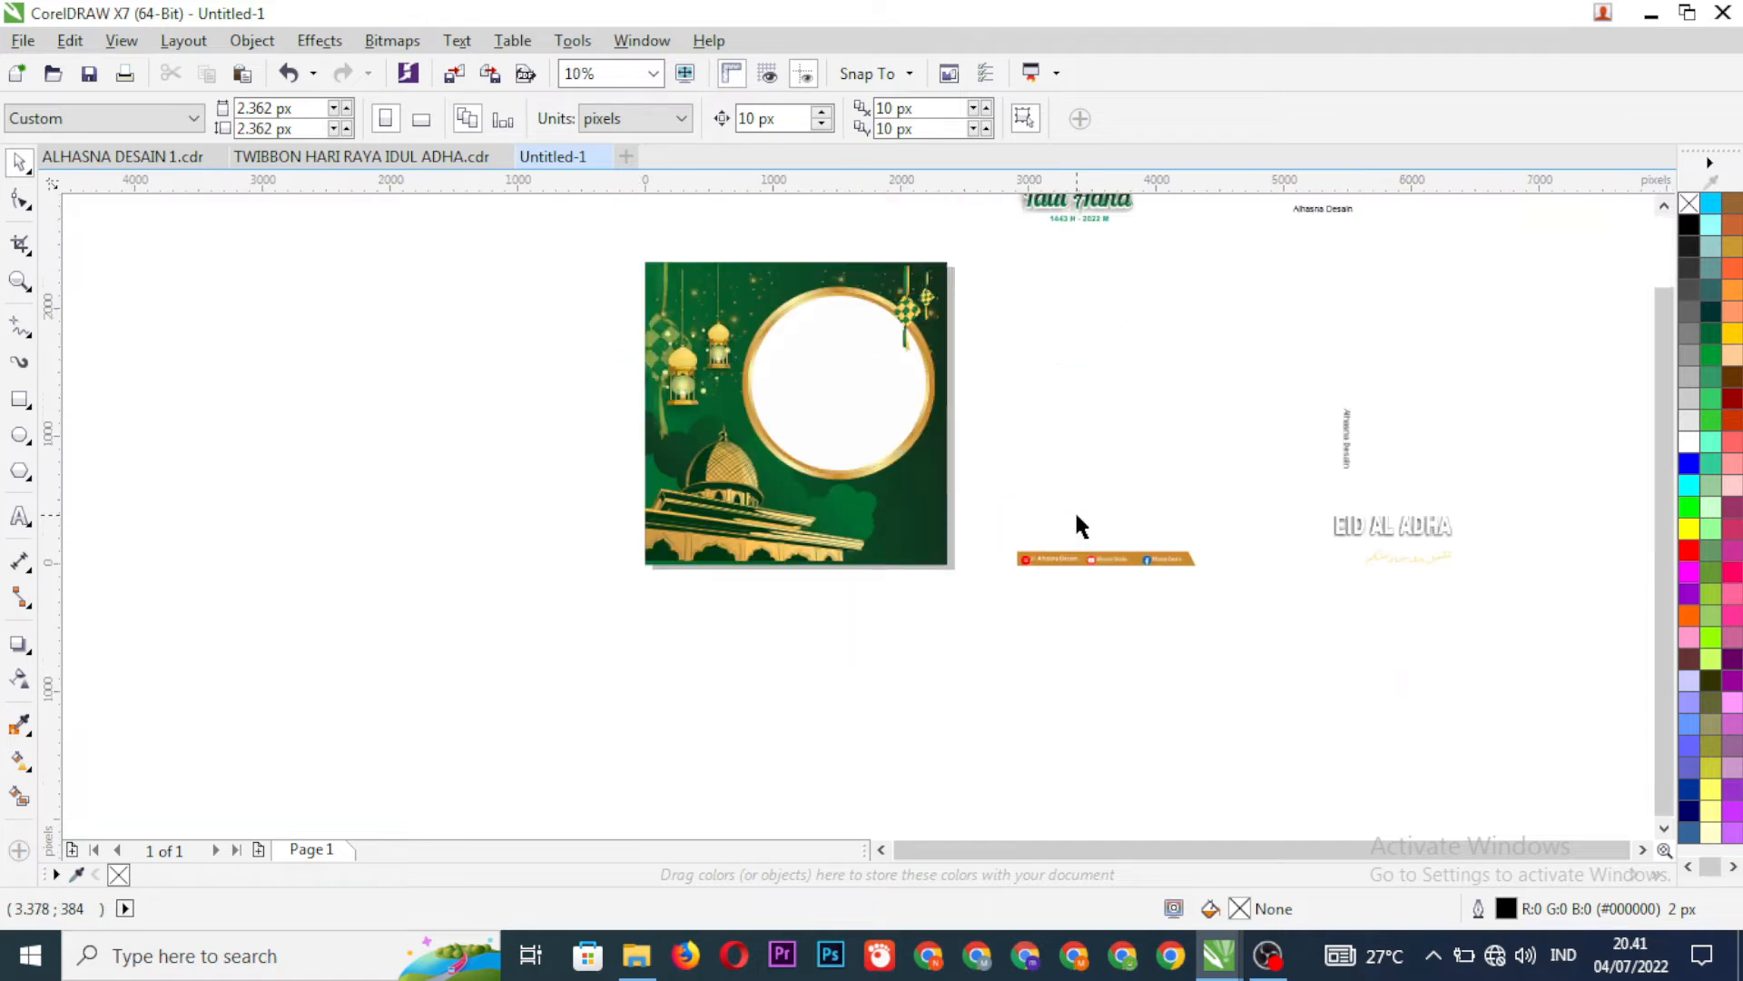
pyautogui.scroll(1, 1038, 570)
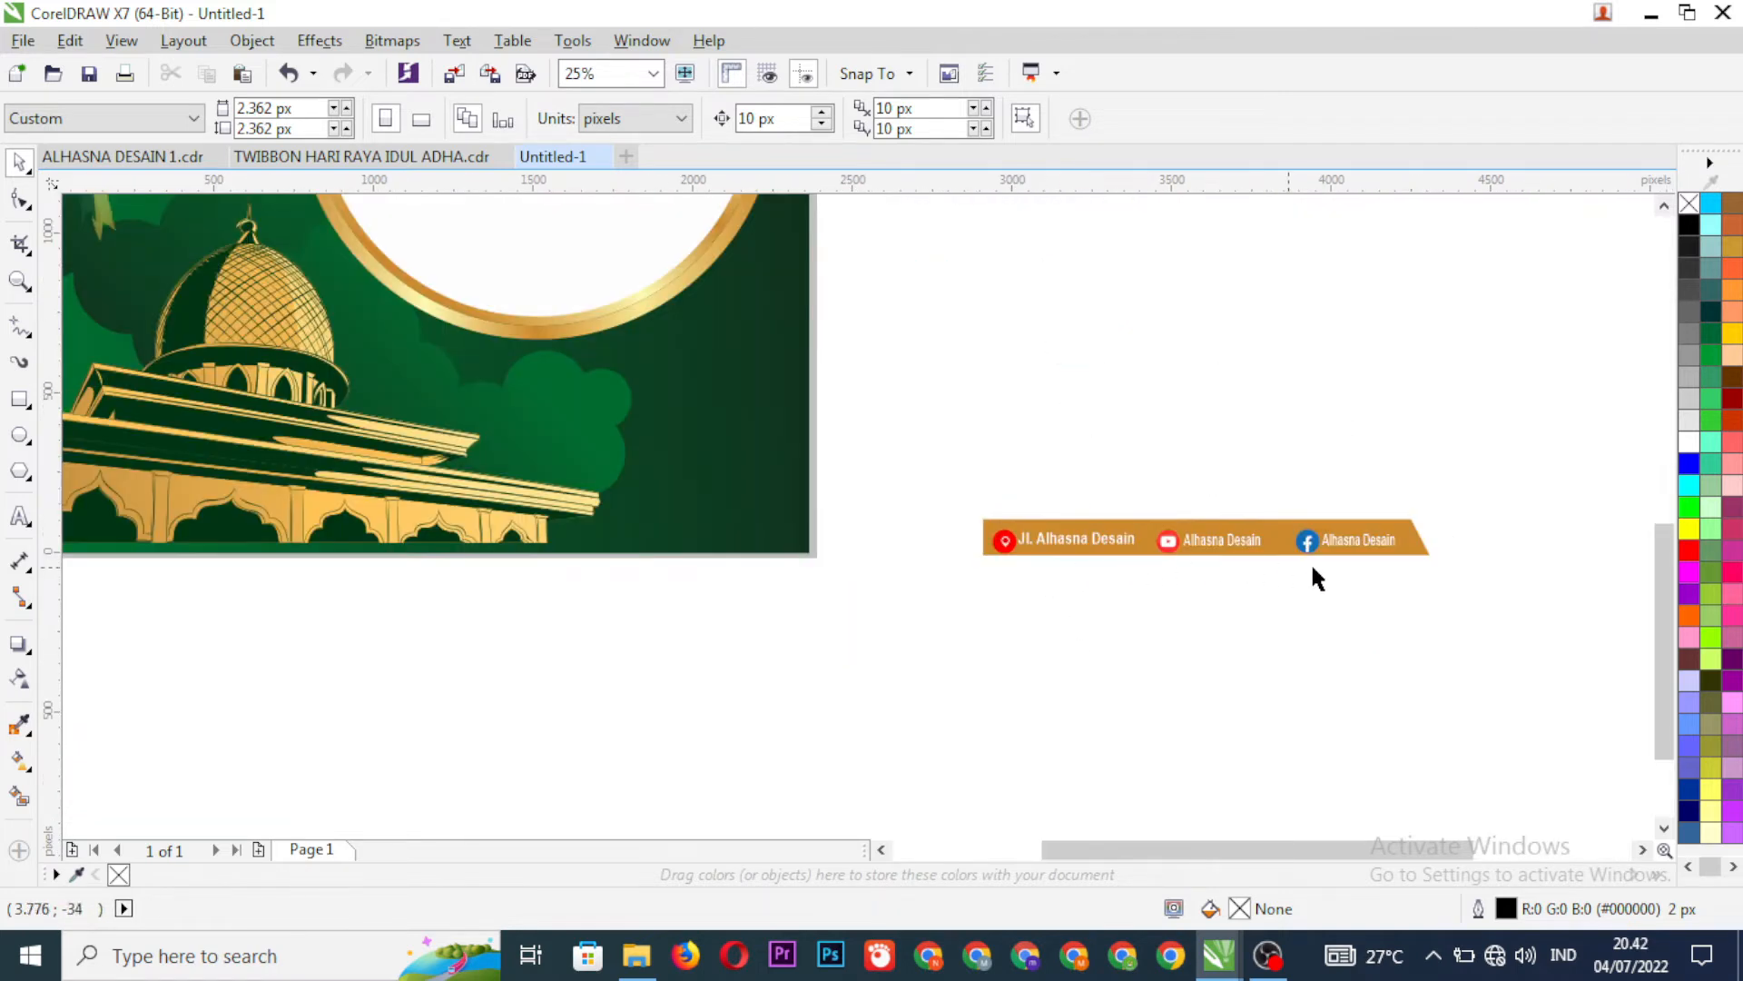
pyautogui.click(1276, 541)
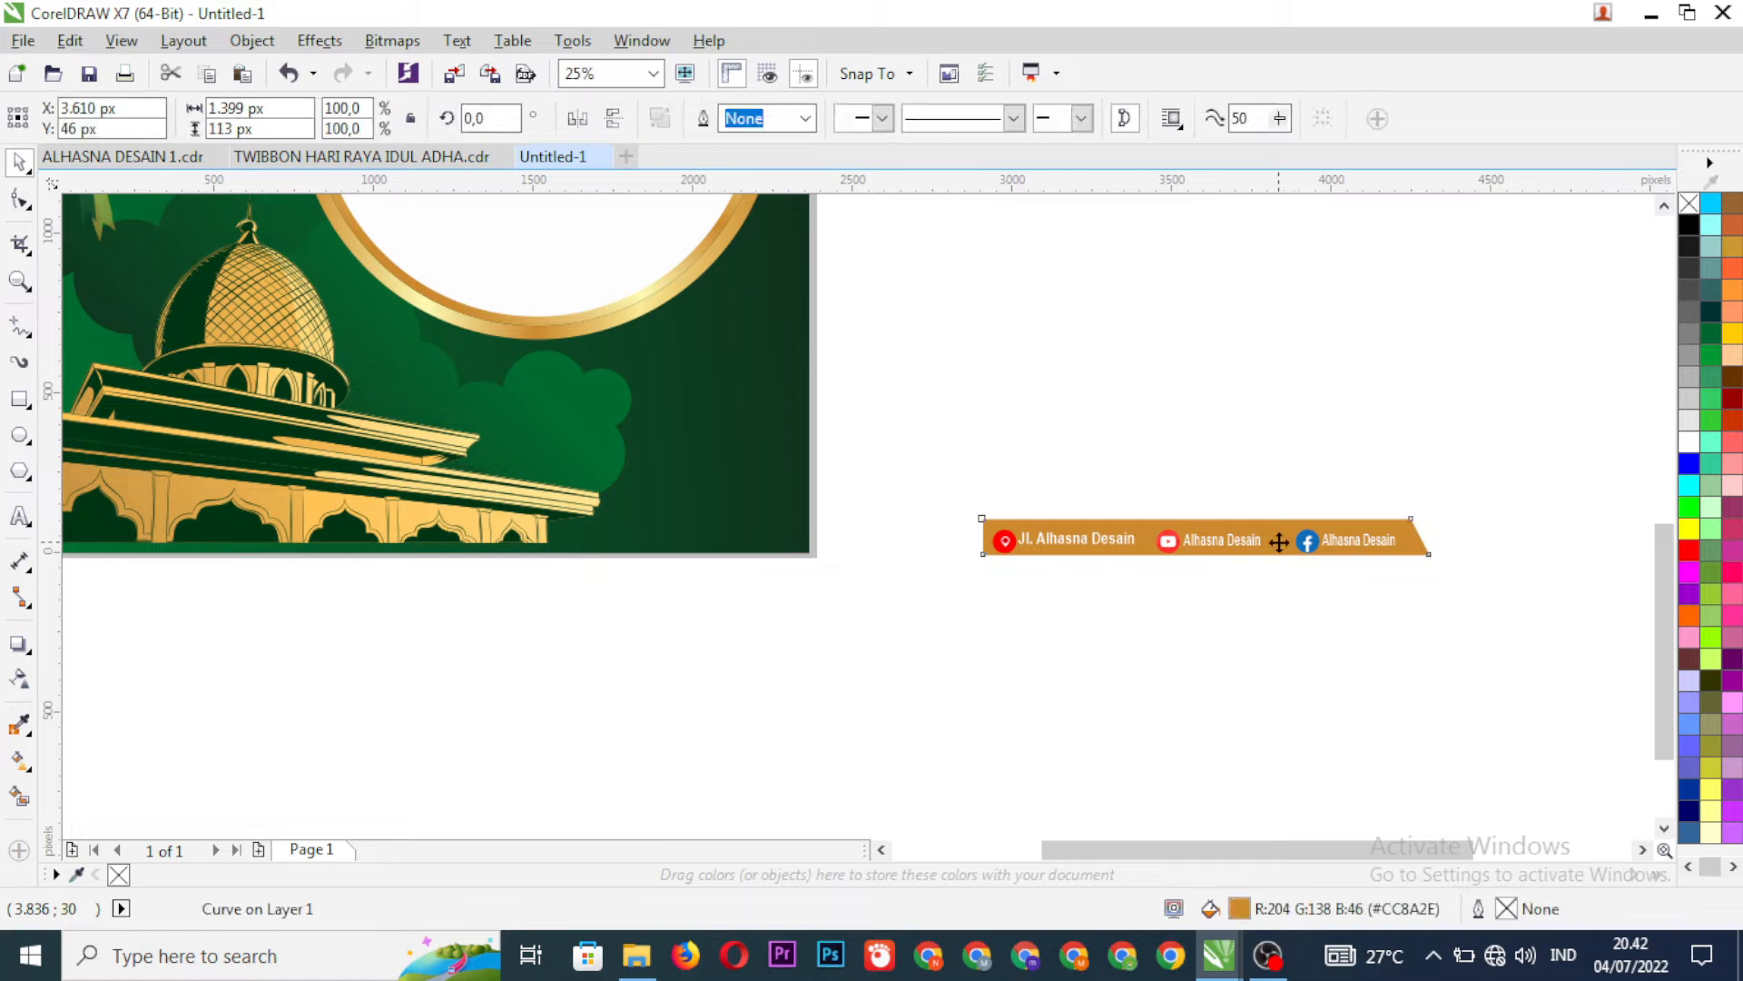
pyautogui.moveTo(1275, 539); pyautogui.dragTo(1151, 613)
pyautogui.scroll(-1, 1148, 522)
pyautogui.scroll(1, 805, 529)
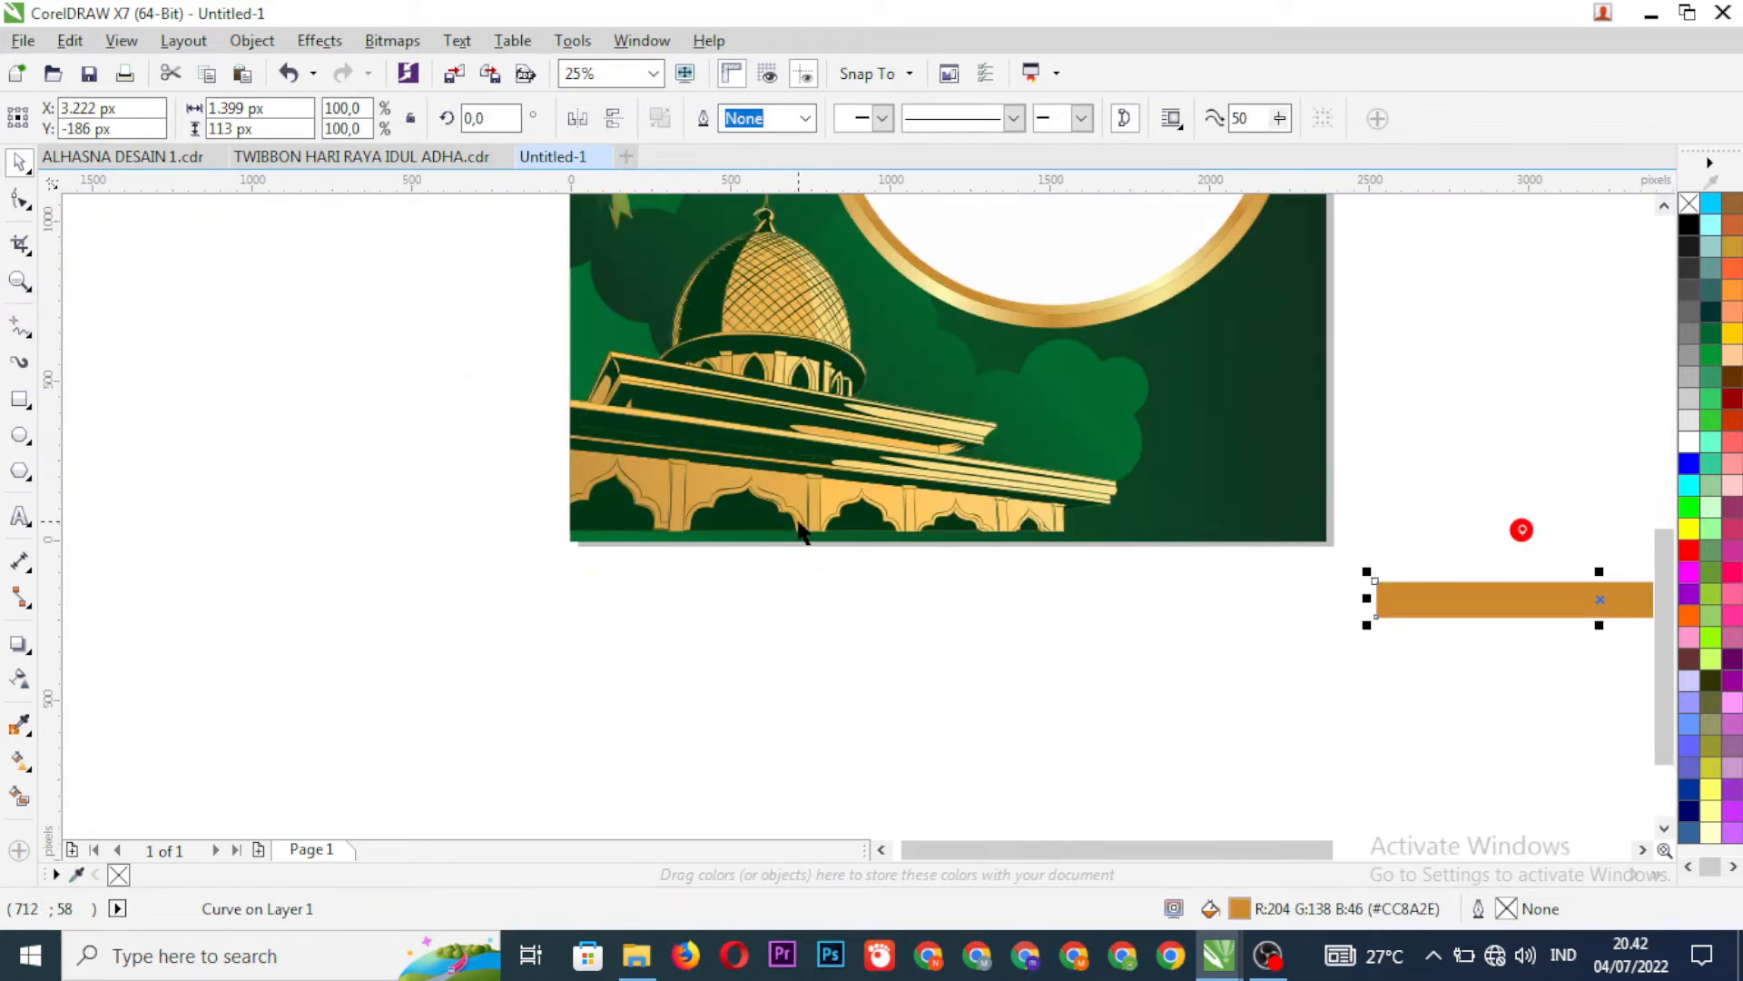
pyautogui.moveTo(1478, 602); pyautogui.dragTo(670, 525)
pyautogui.scroll(1, 574, 540)
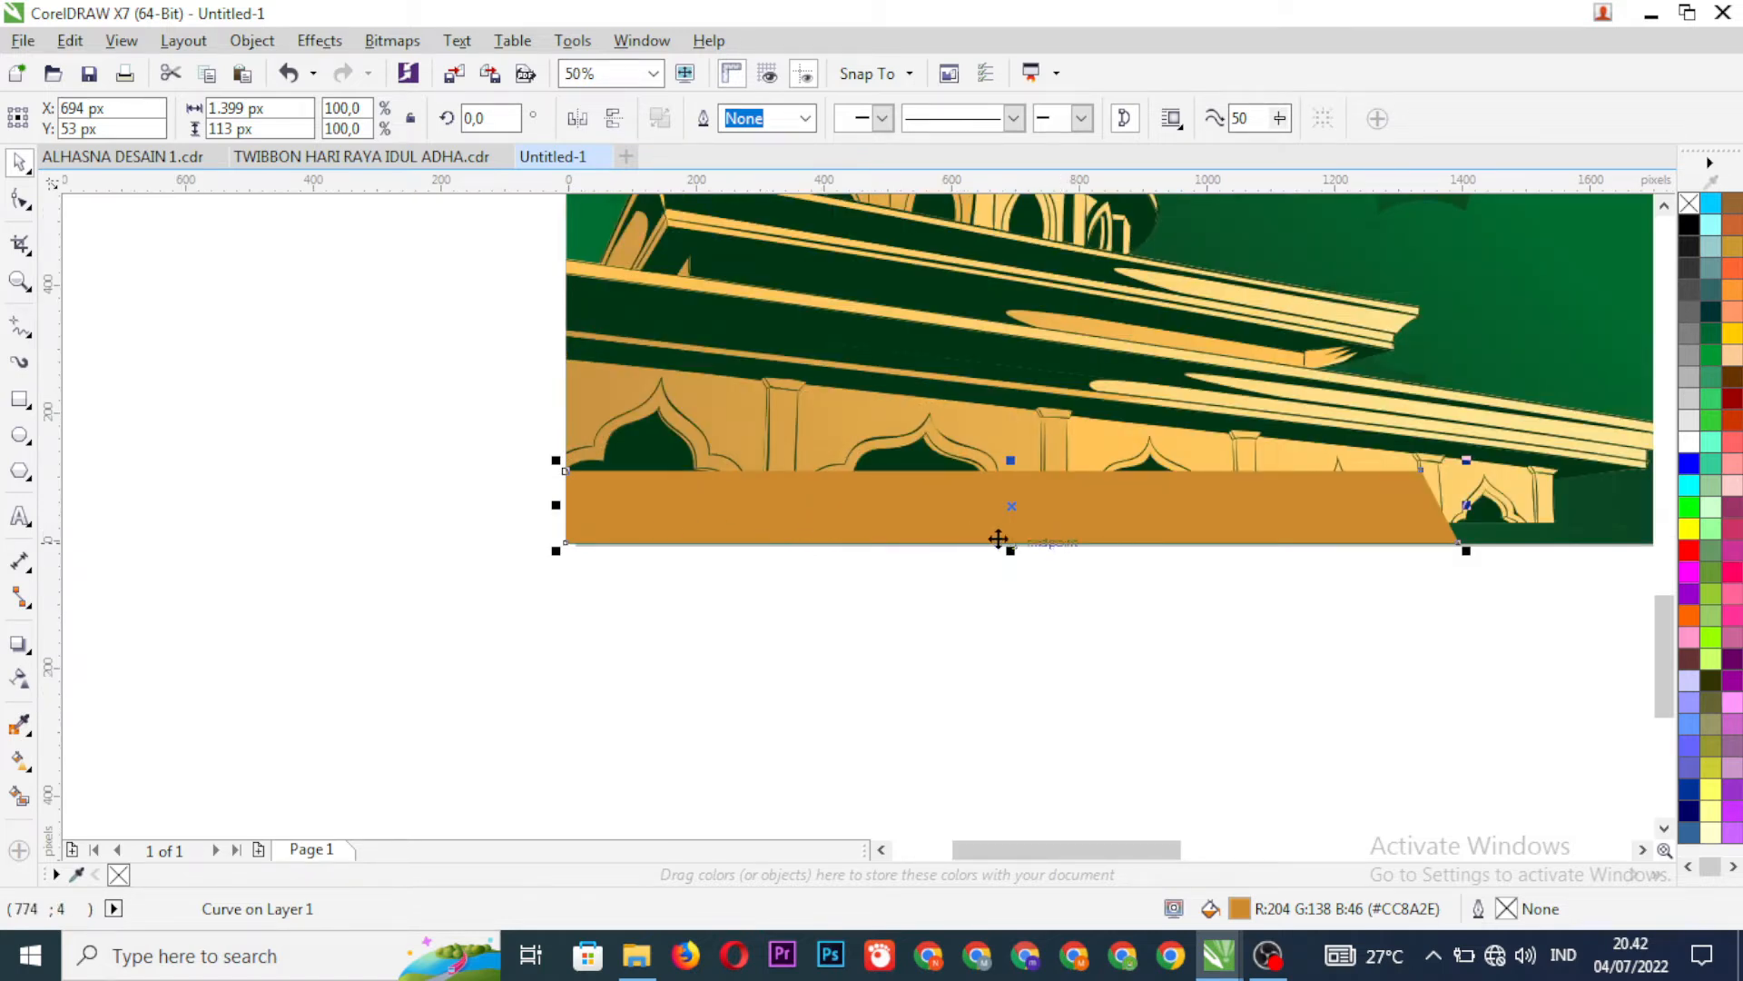
# - PowerClip the orange bar inside the green background rectangle
pyautogui.rightClick(904, 523)
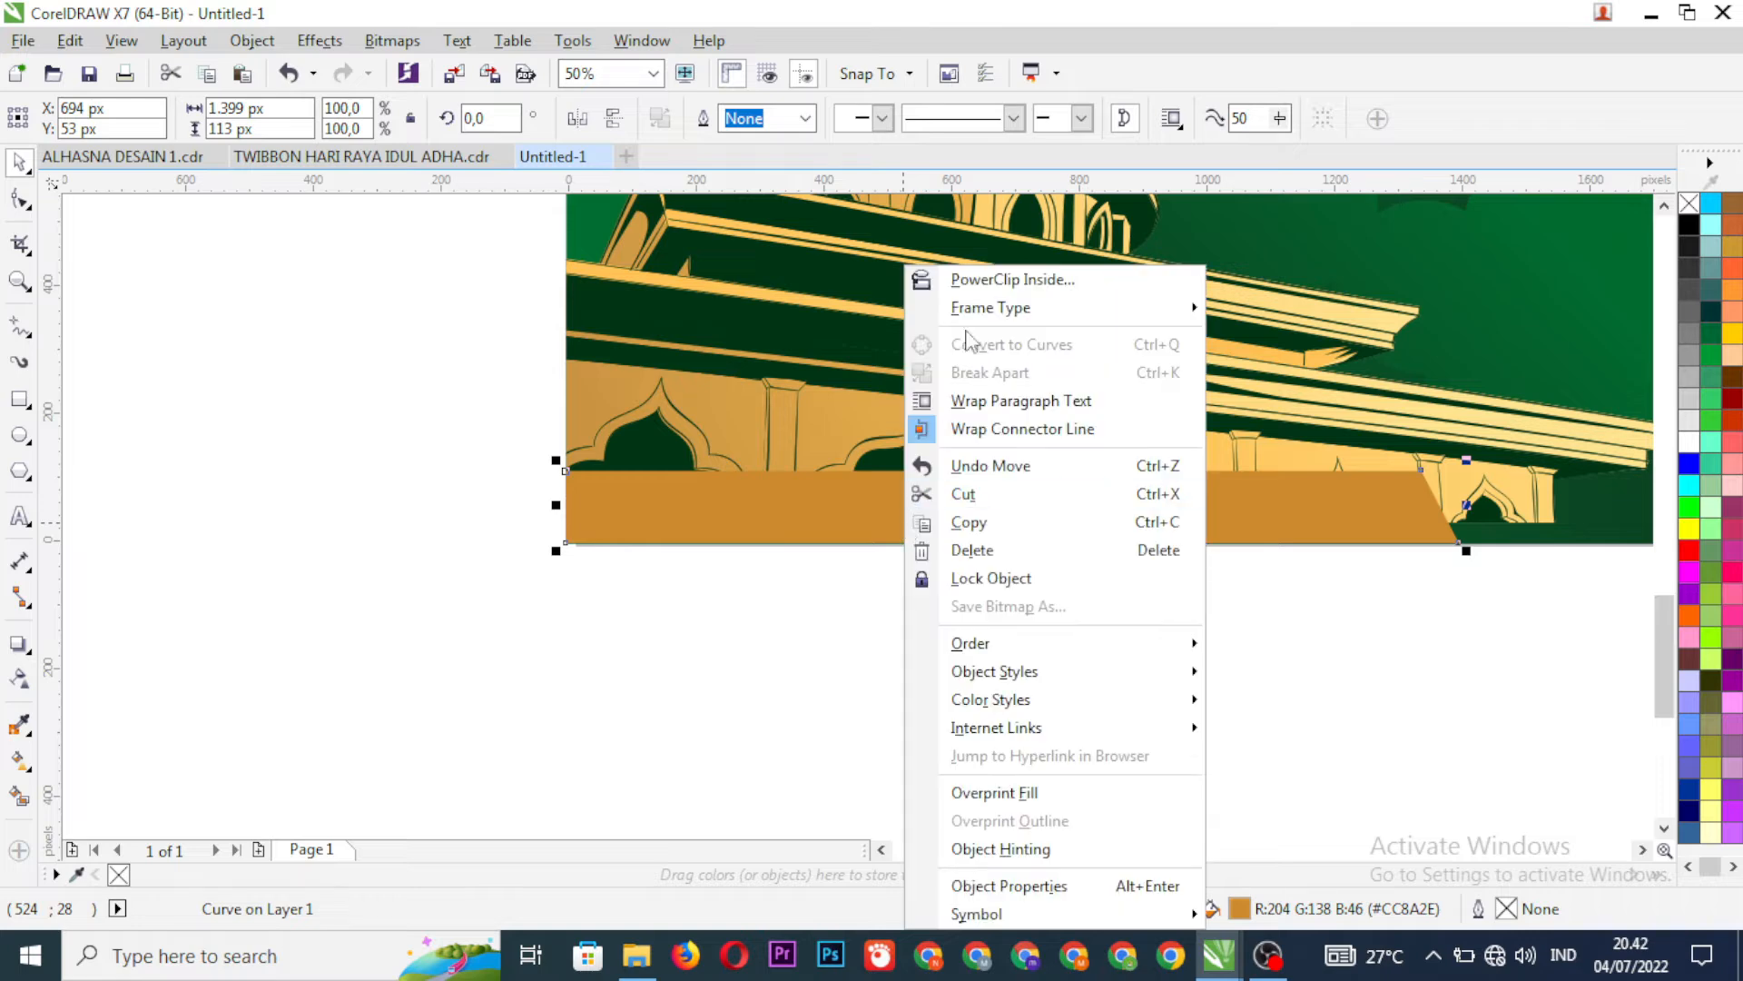
pyautogui.click(976, 280)
pyautogui.click(1456, 340)
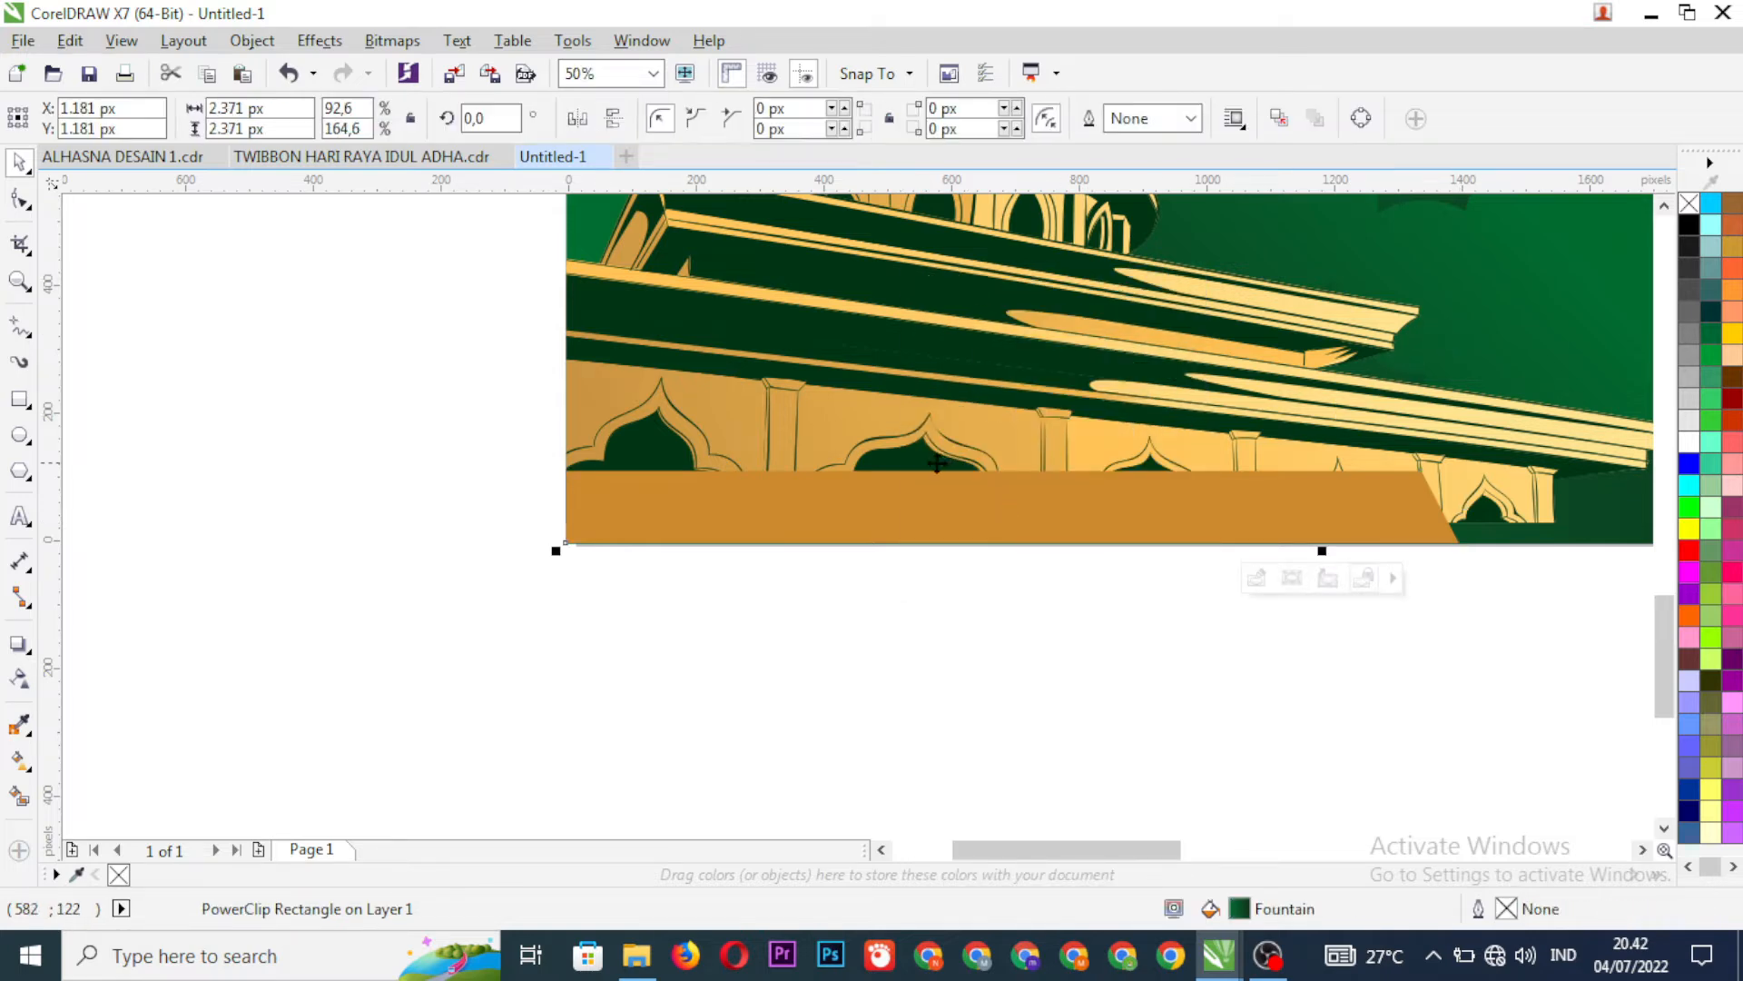
pyautogui.scroll(-2, 897, 456)
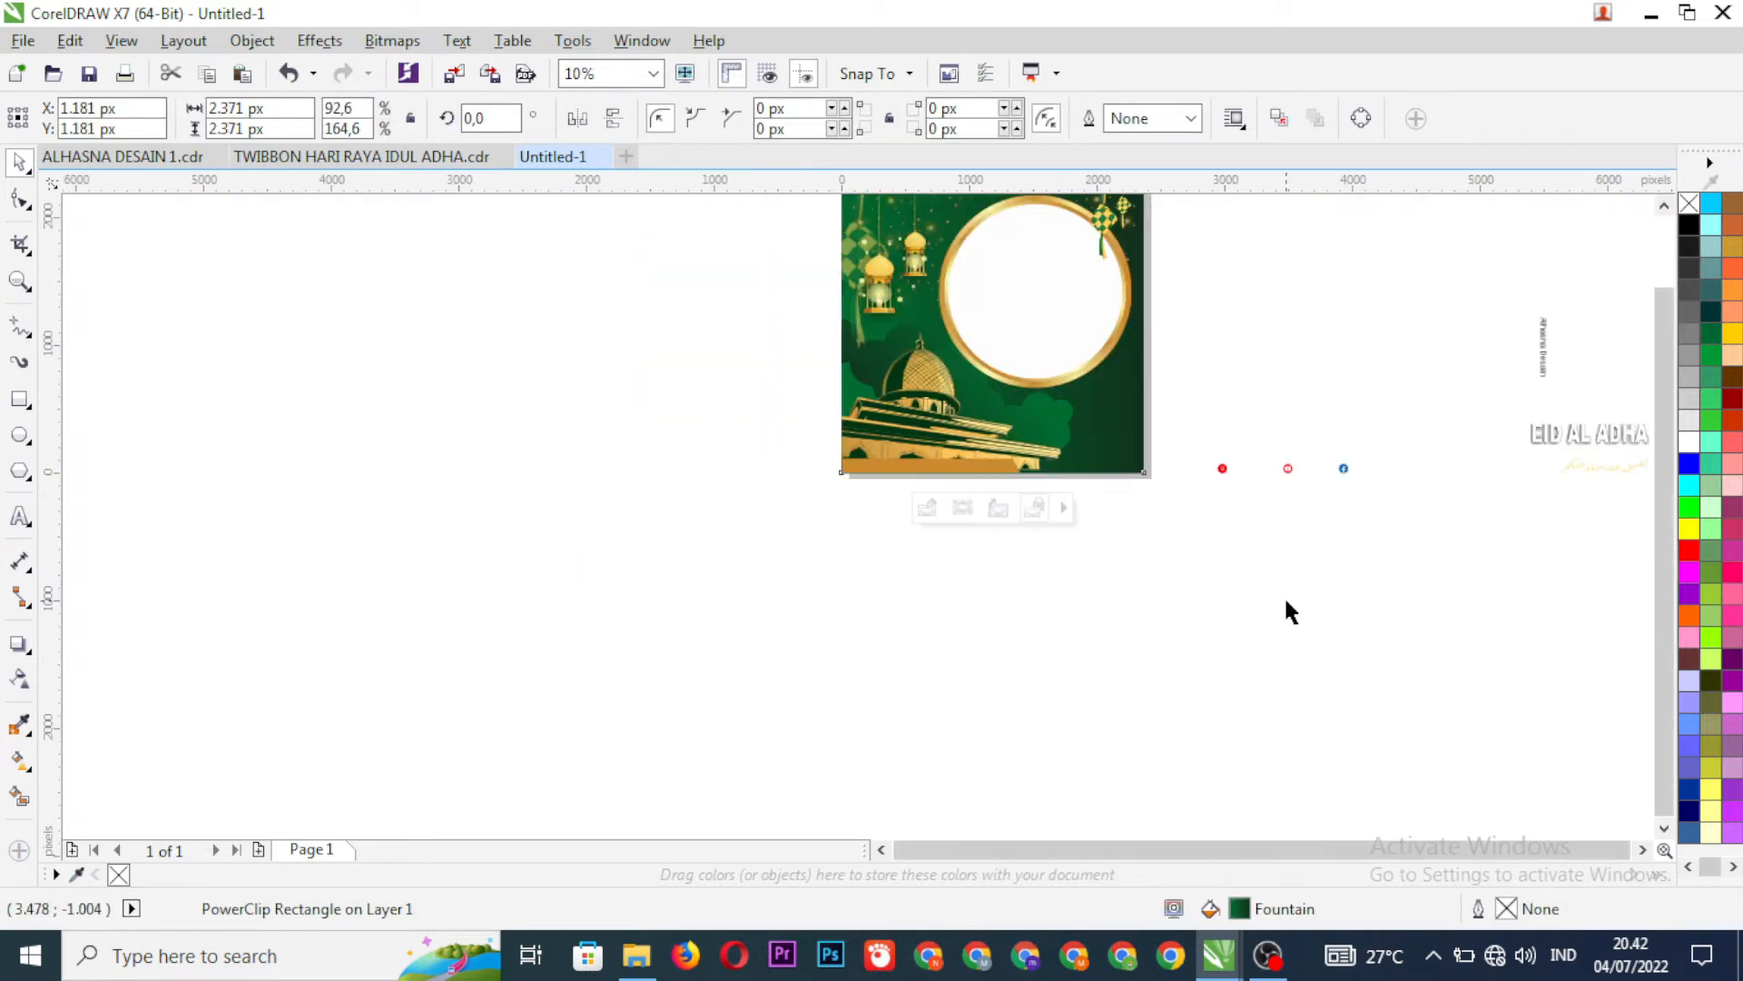
pyautogui.click(1287, 585)
# - Group the location, YouTube and Facebook labels and place the group on the orange bar, centred at about X 658, Y 52 px
pyautogui.scroll(2, 1365, 486)
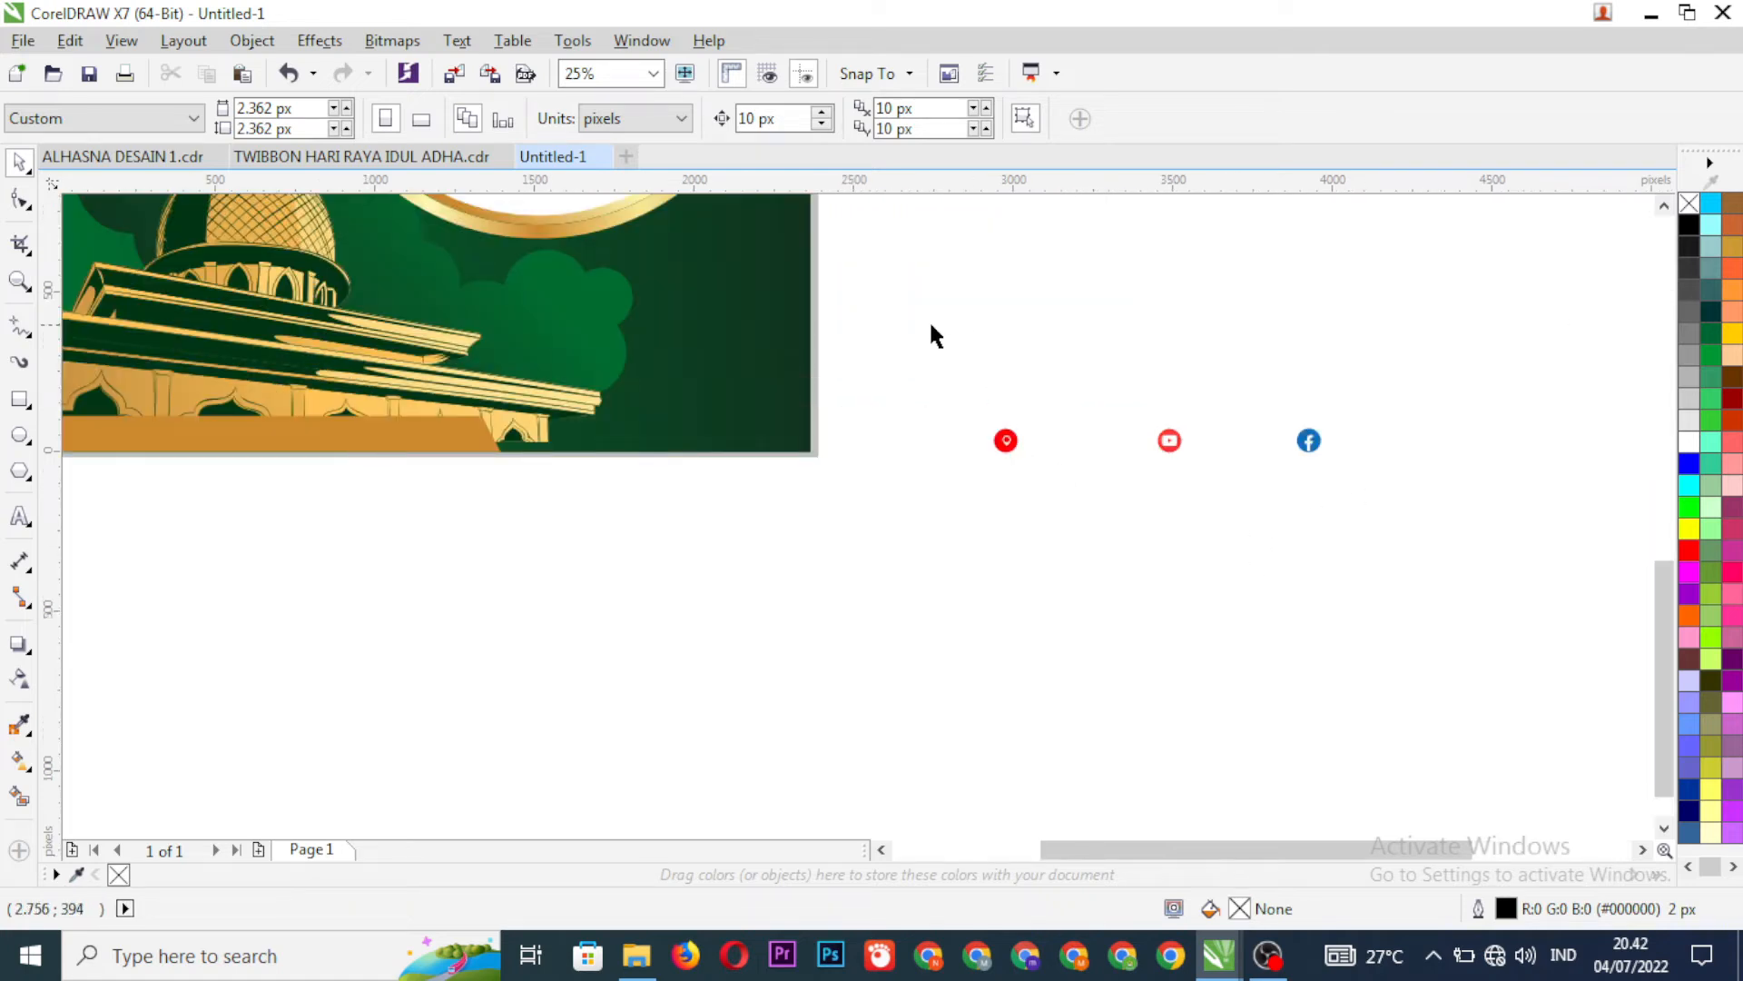
pyautogui.moveTo(931, 325); pyautogui.dragTo(1331, 547)
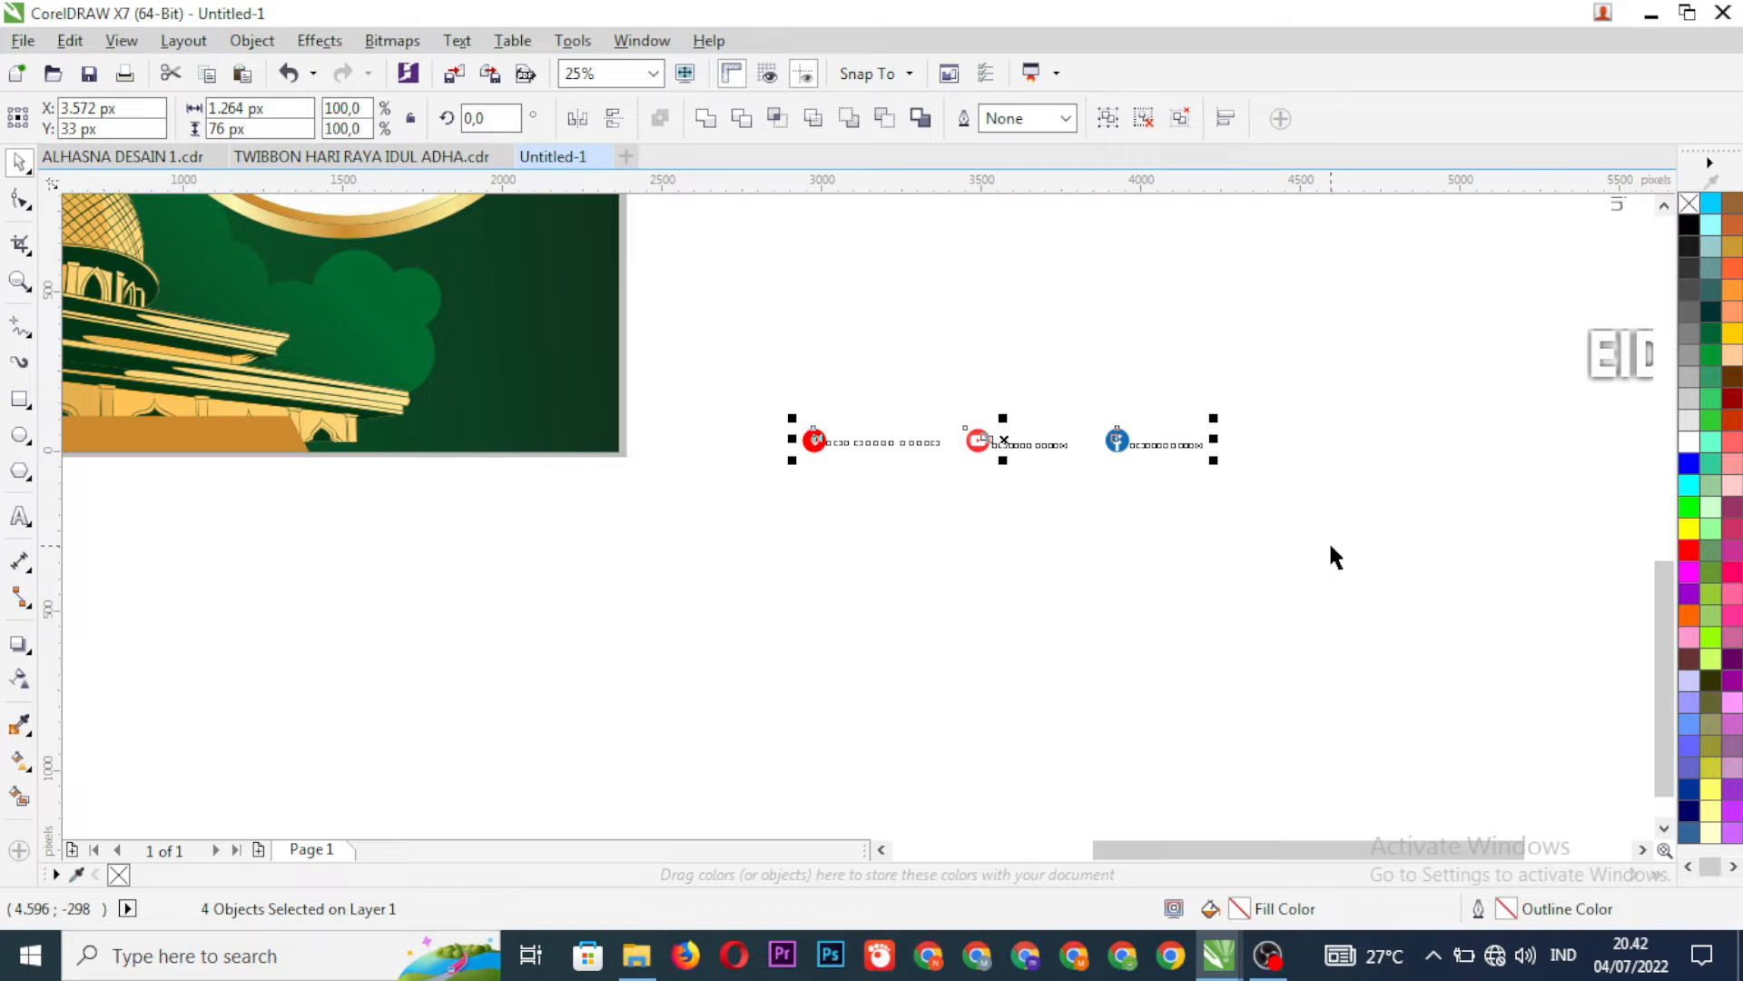
pyautogui.hotkey('ctrl', 'g')
pyautogui.scroll(-2, 1295, 543)
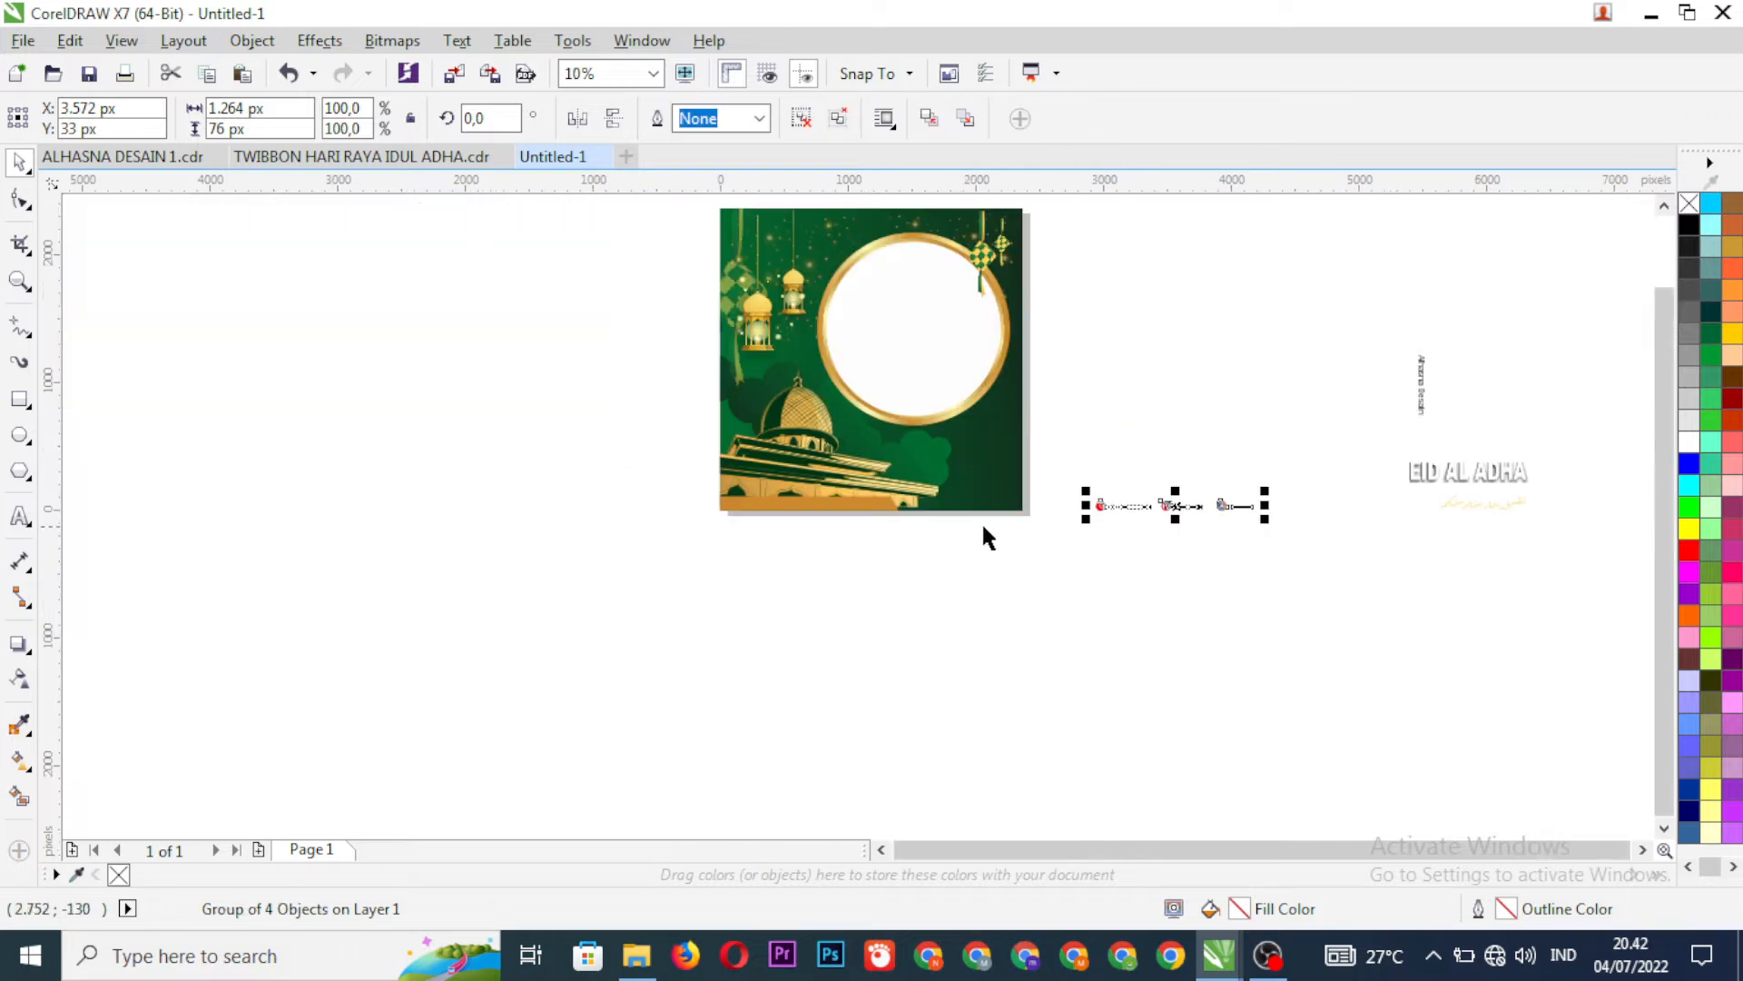
pyautogui.moveTo(1206, 507); pyautogui.dragTo(860, 525)
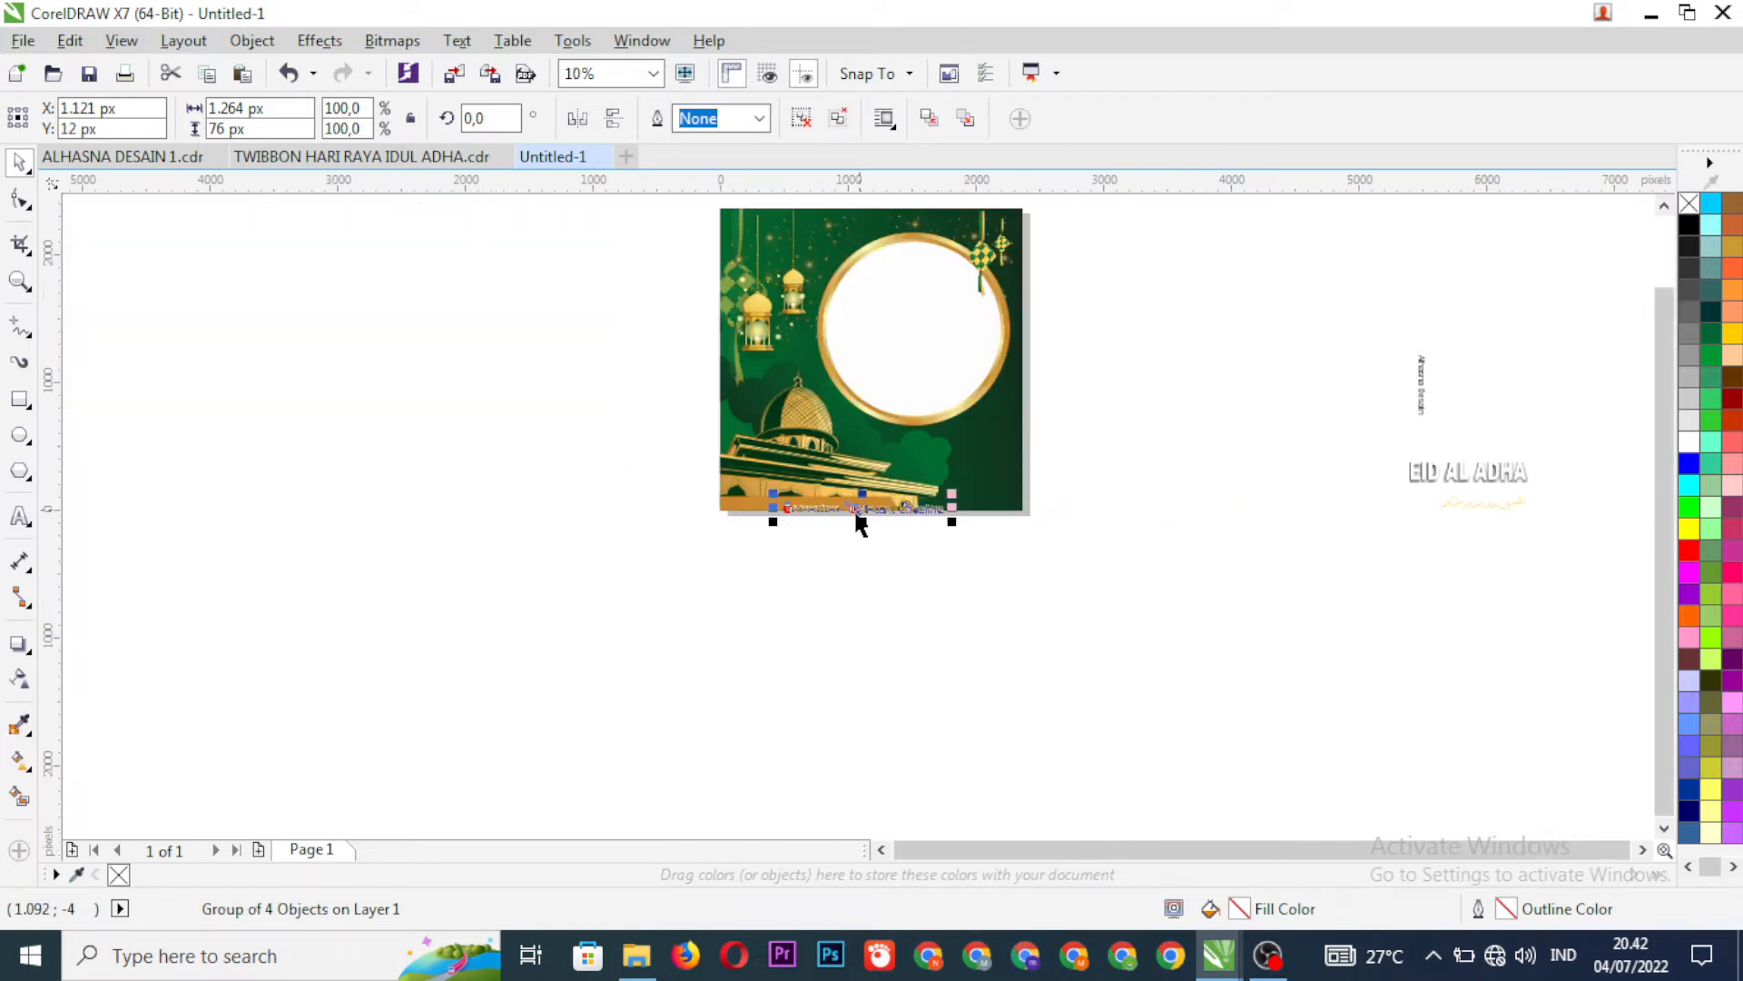
pyautogui.scroll(3, 860, 524)
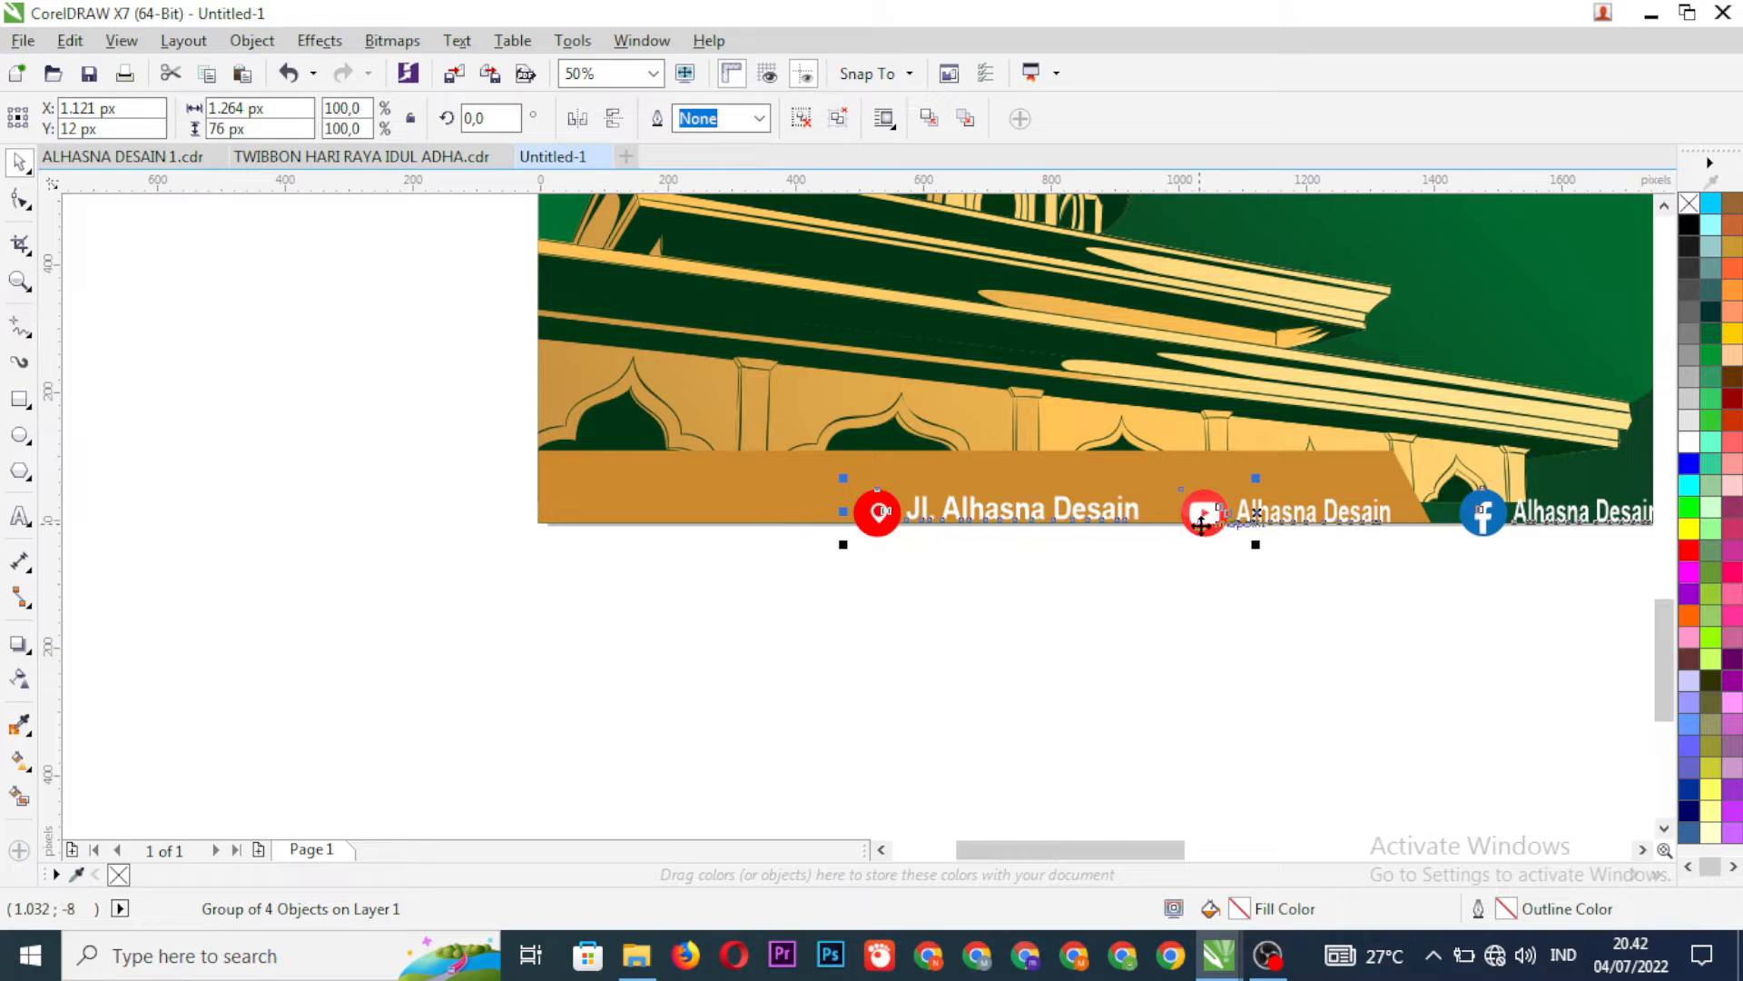
pyautogui.moveTo(1260, 511); pyautogui.dragTo(964, 483)
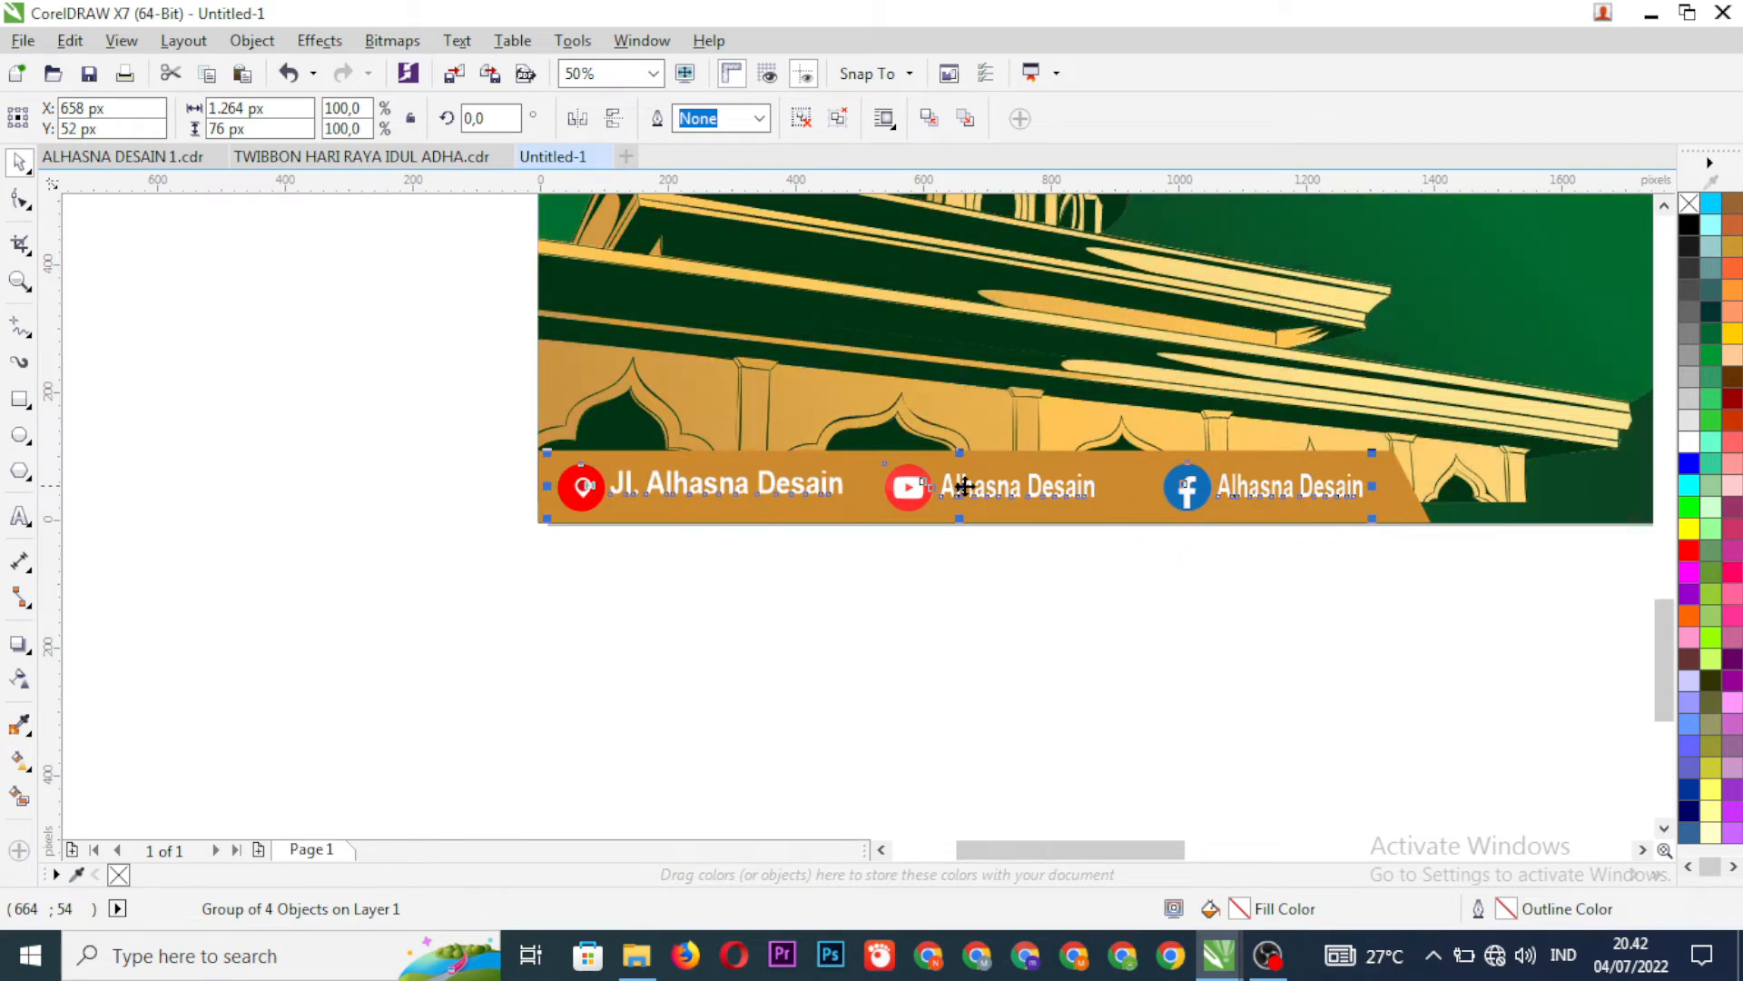
pyautogui.click(1105, 629)
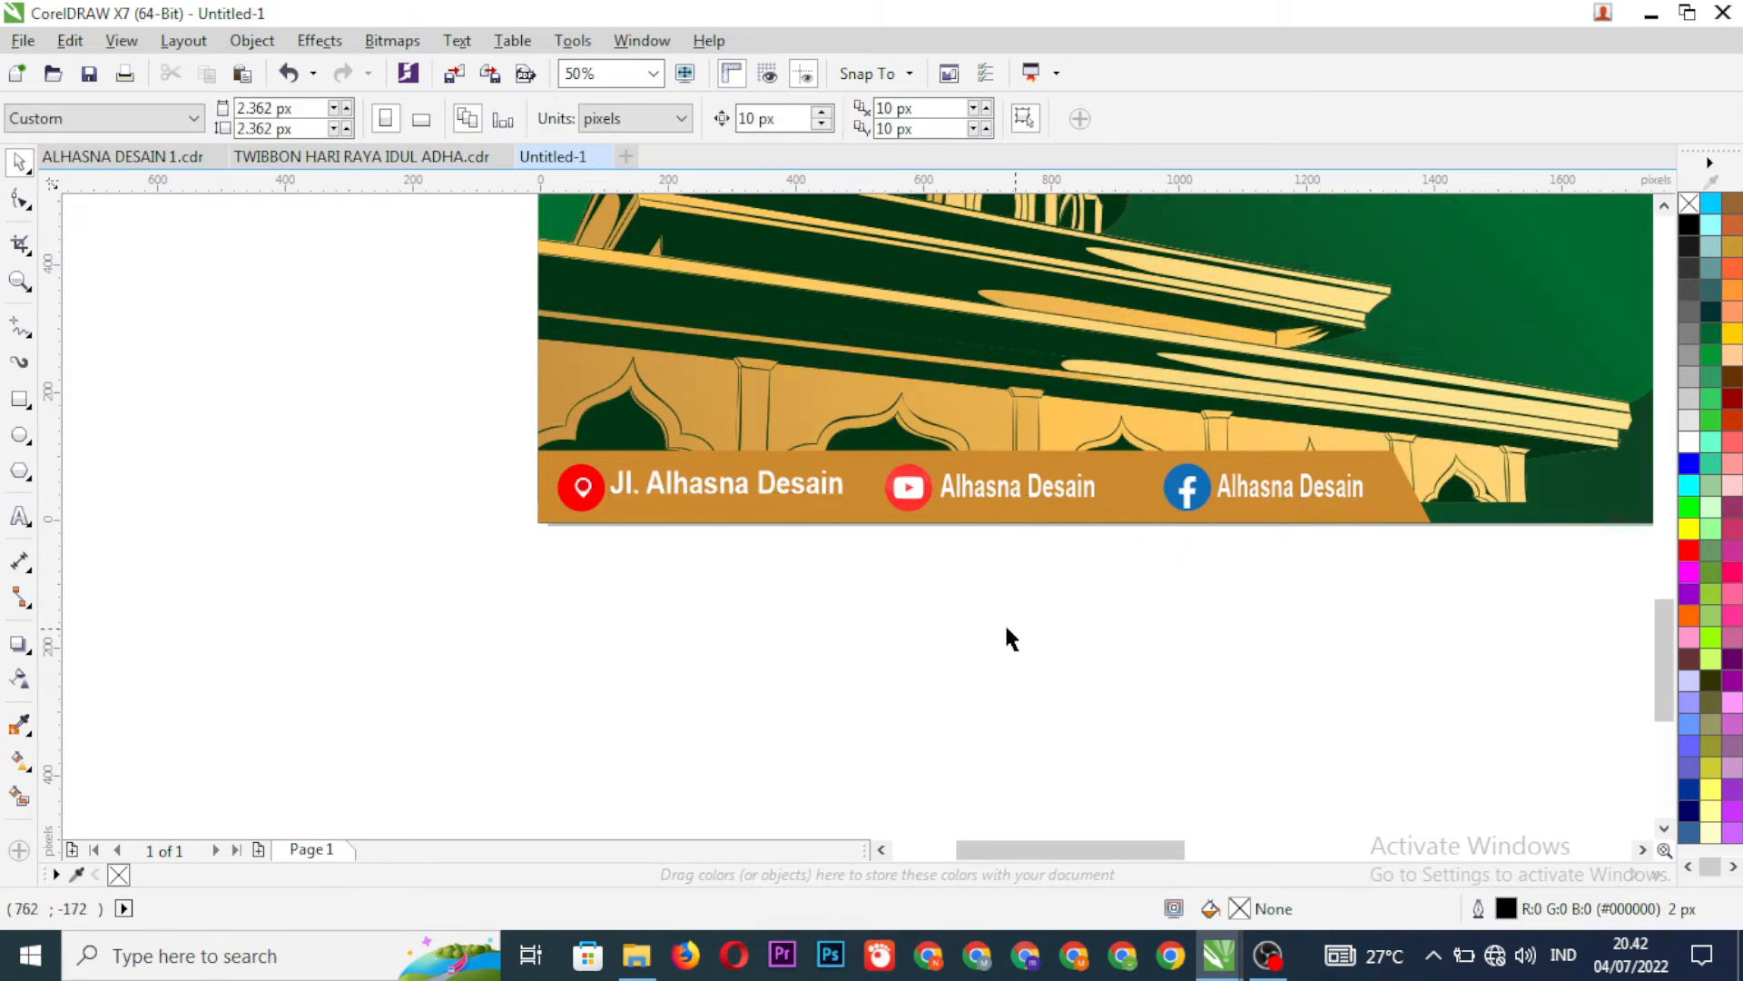
pyautogui.scroll(-1, 895, 587)
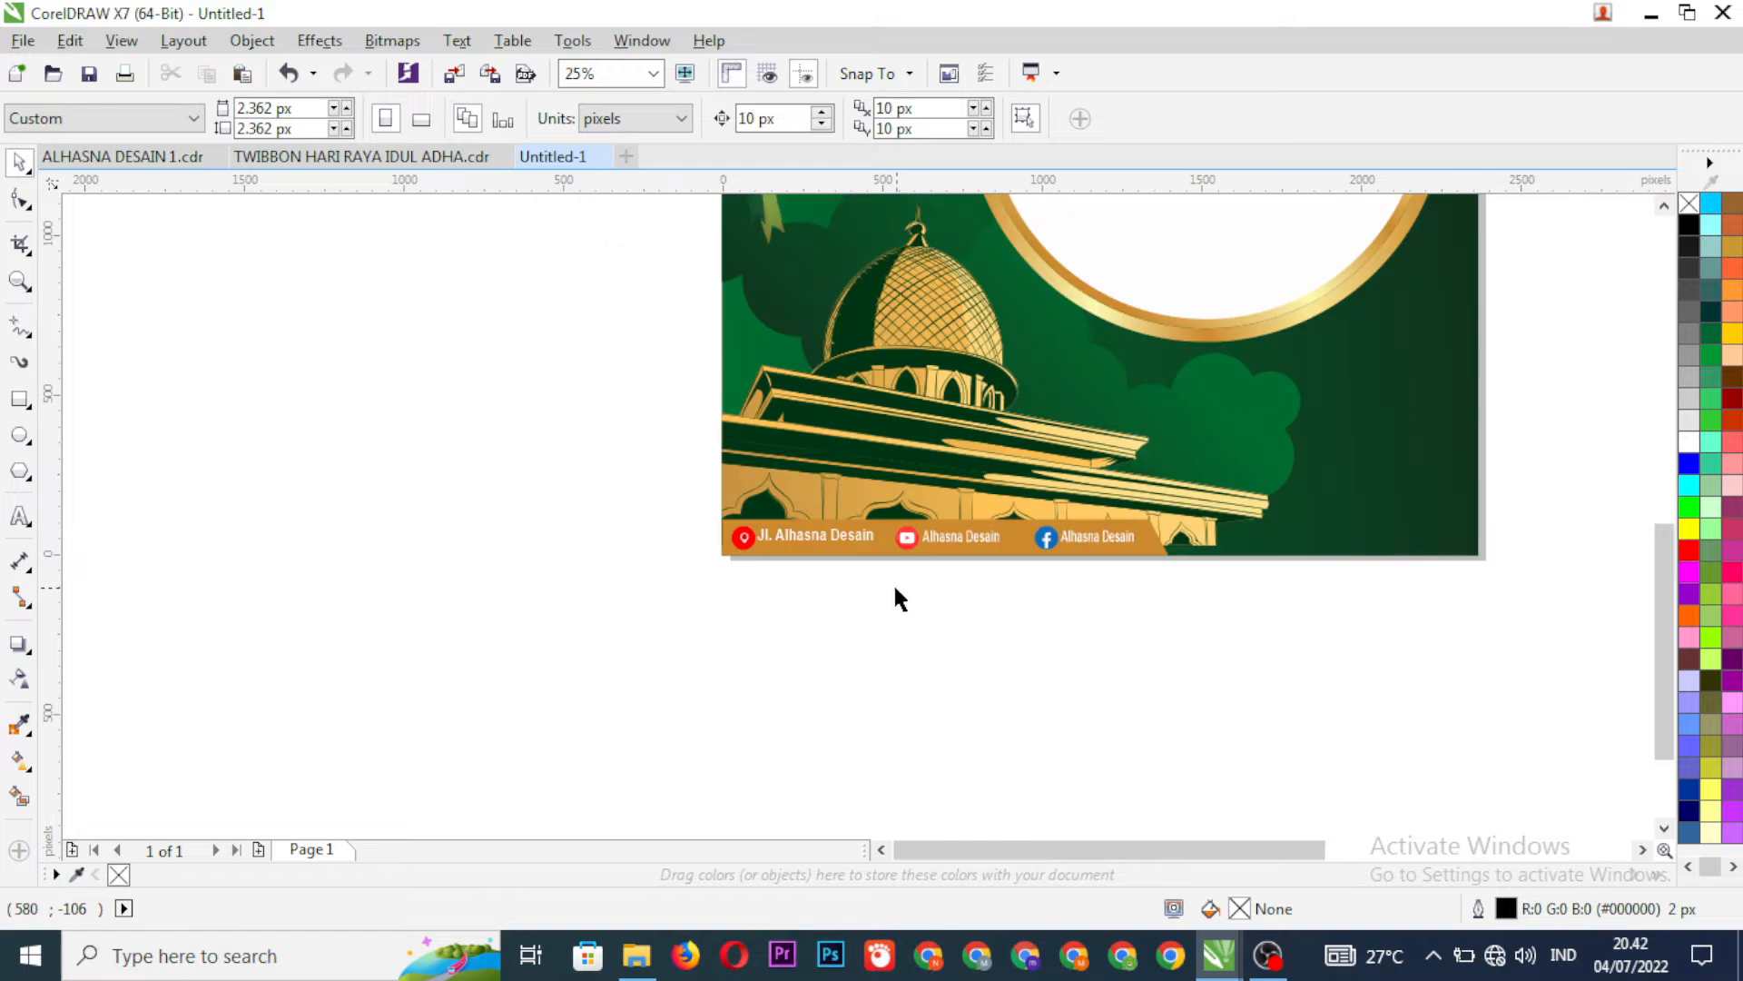
pyautogui.scroll(1, 885, 567)
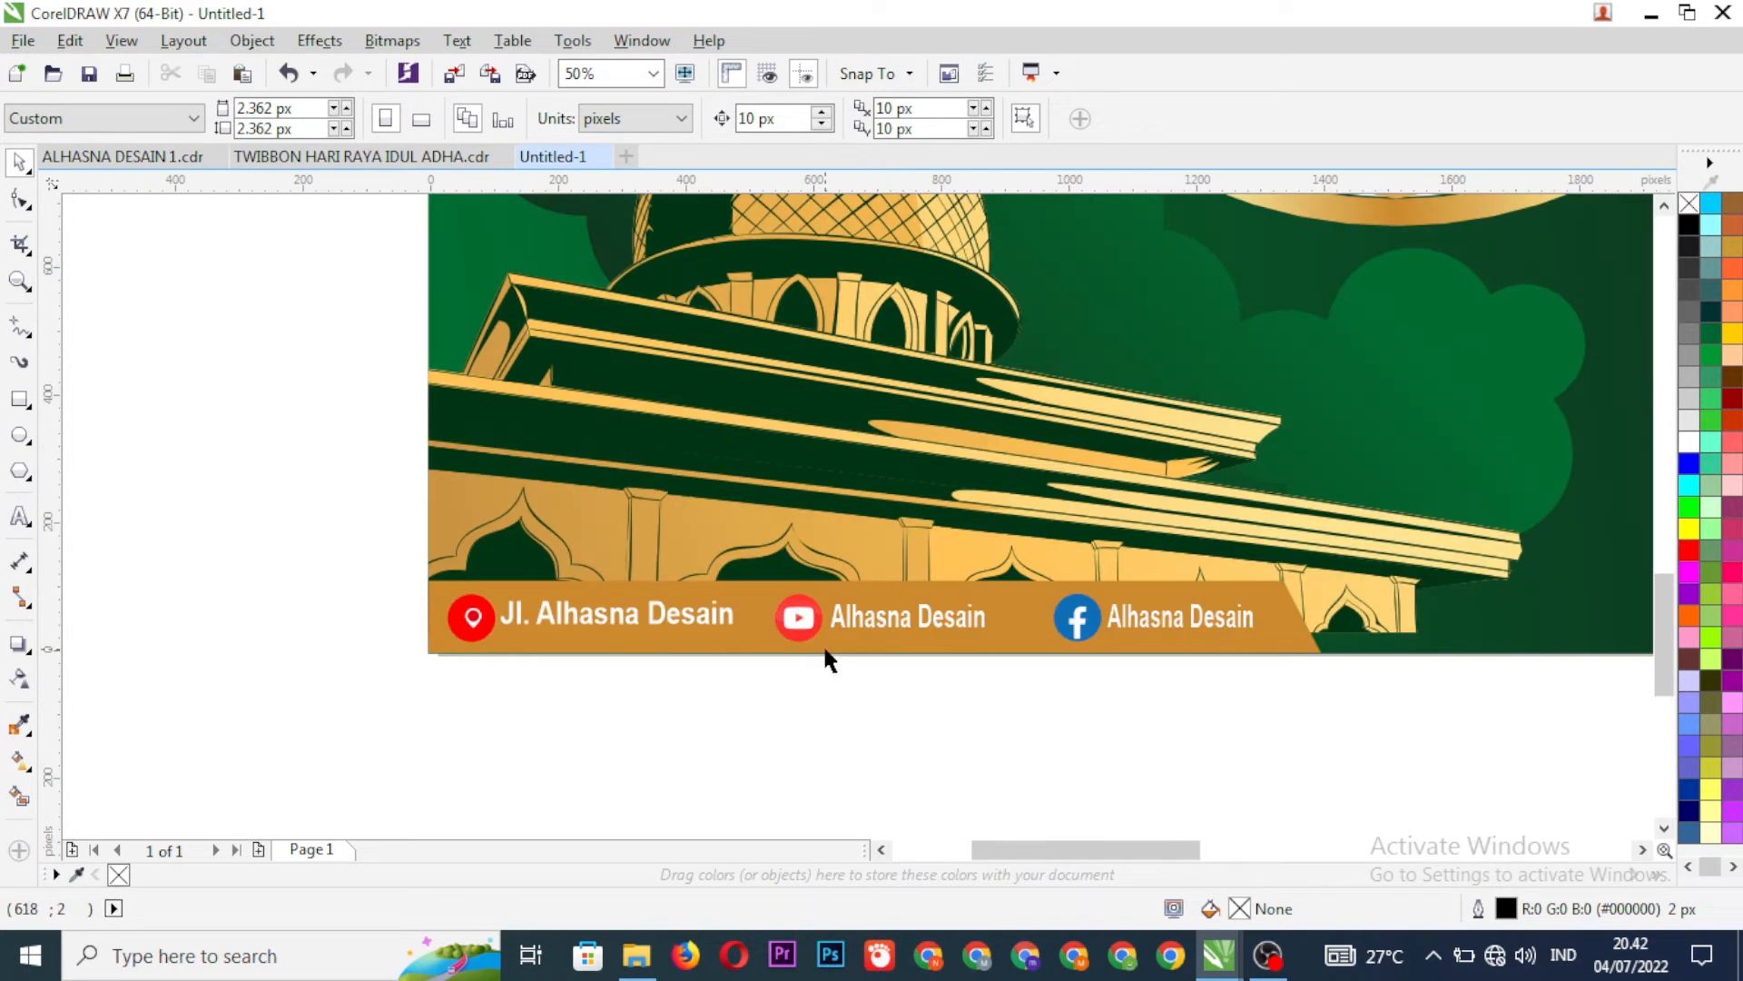
pyautogui.scroll(-1, 791, 569)
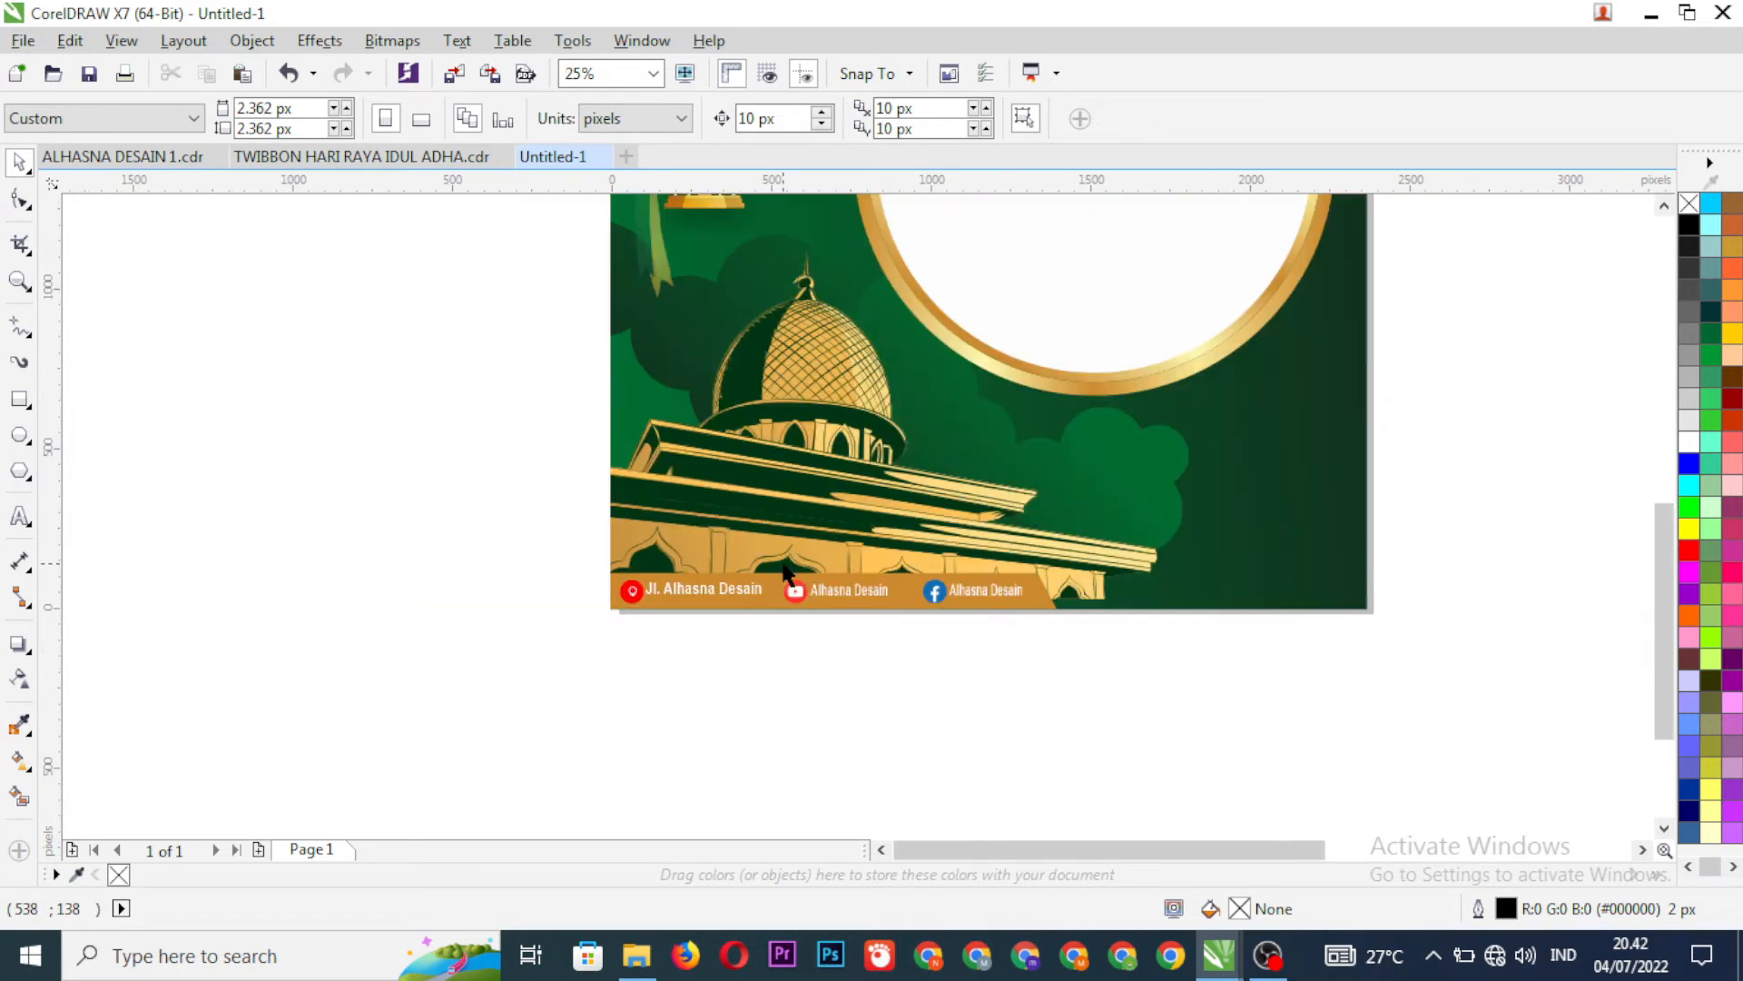
pyautogui.scroll(-1, 784, 566)
pyautogui.scroll(1, 747, 569)
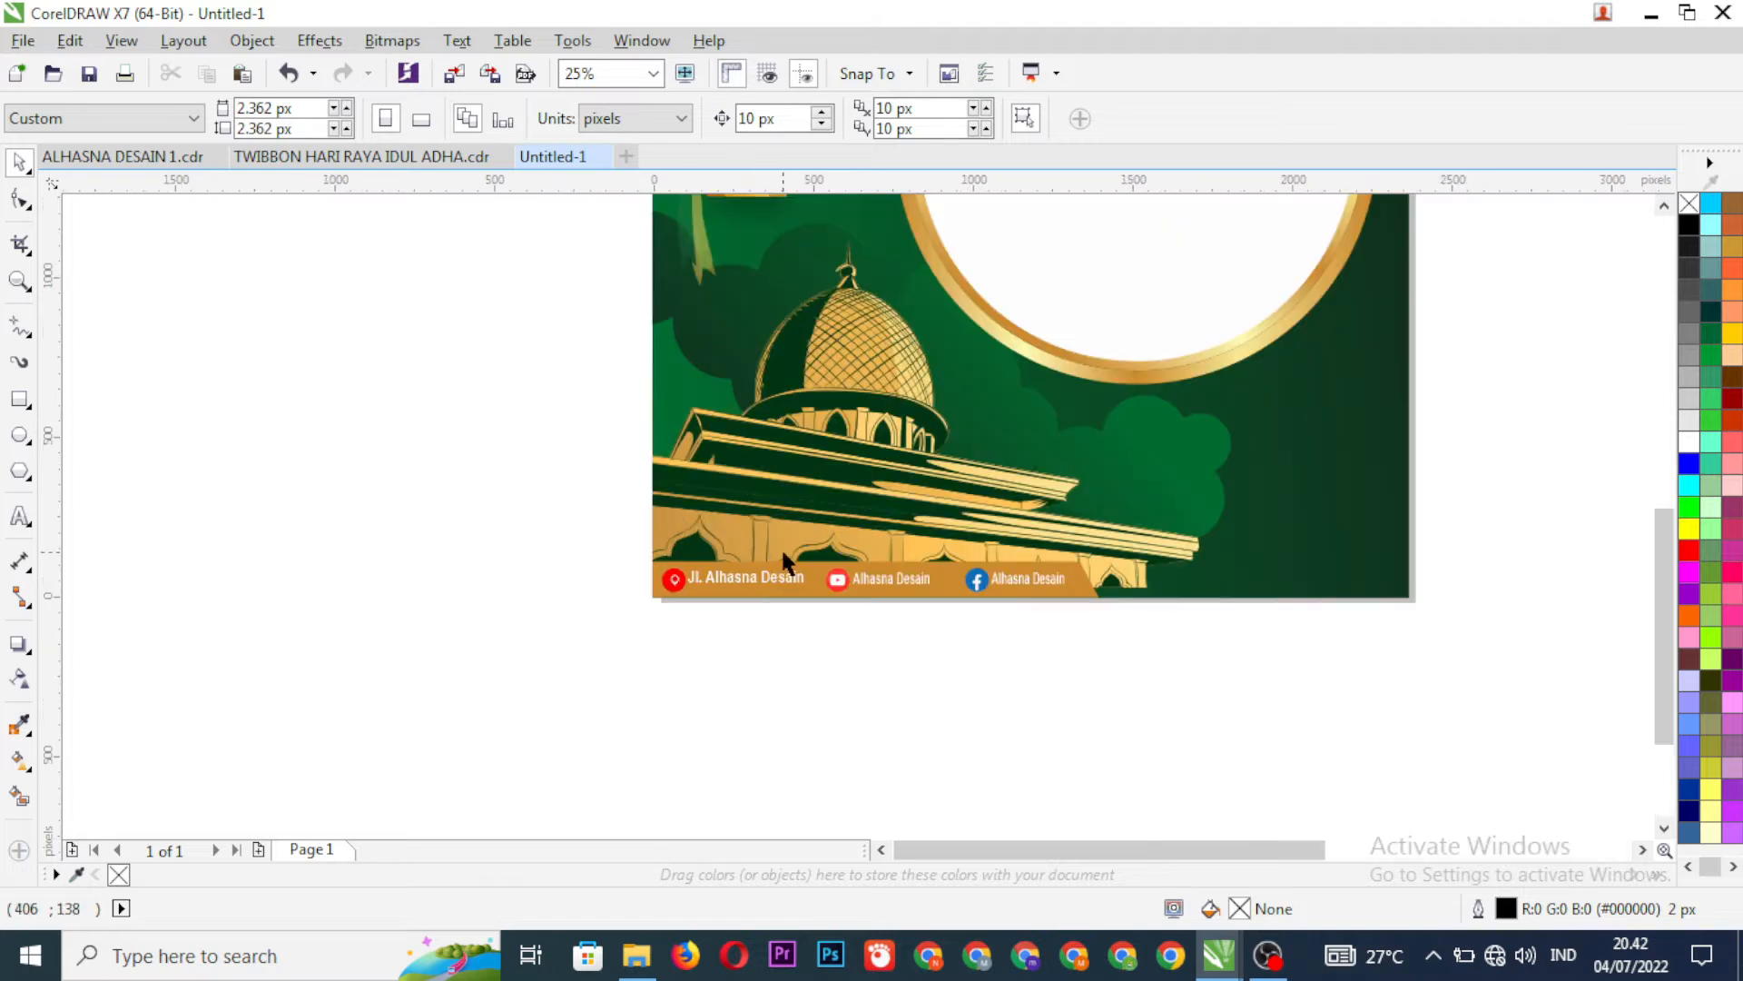
# - Open the background's PowerClip contents for editing and move the left dark-green cloud further left, to about X -273, Y 1120 px
pyautogui.scroll(-1, 817, 544)
pyautogui.scroll(1, 716, 480)
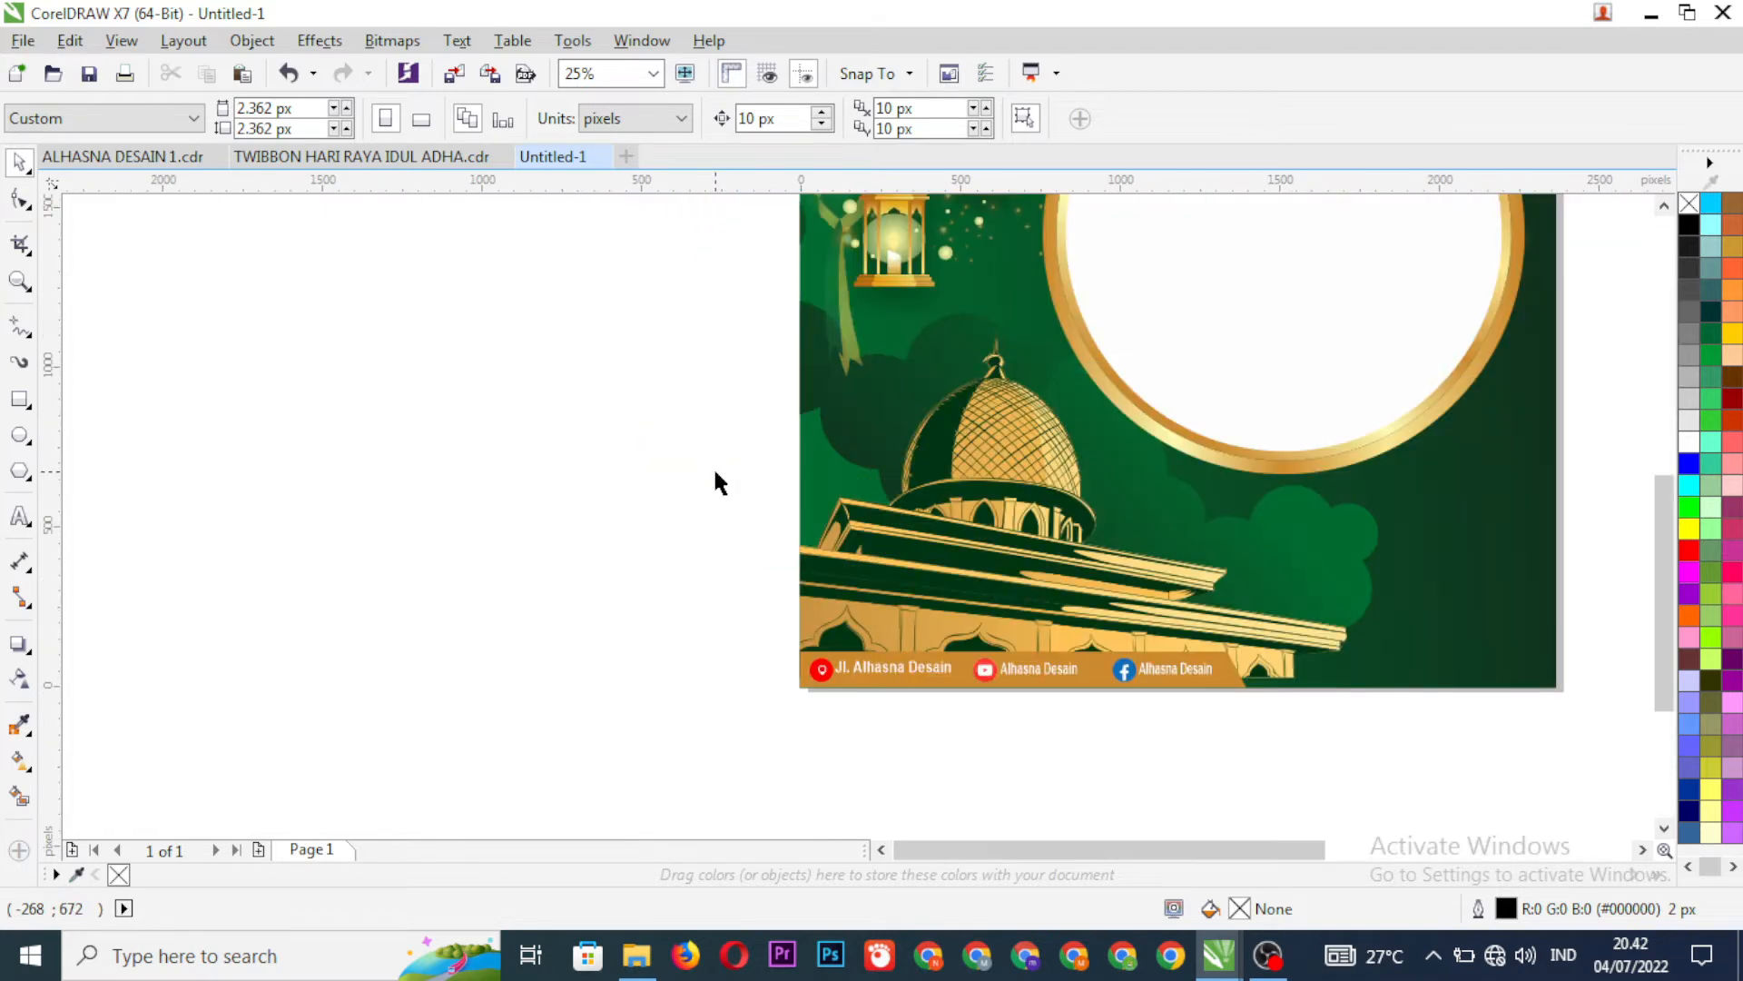
pyautogui.click(859, 430)
pyautogui.rightClick(860, 429)
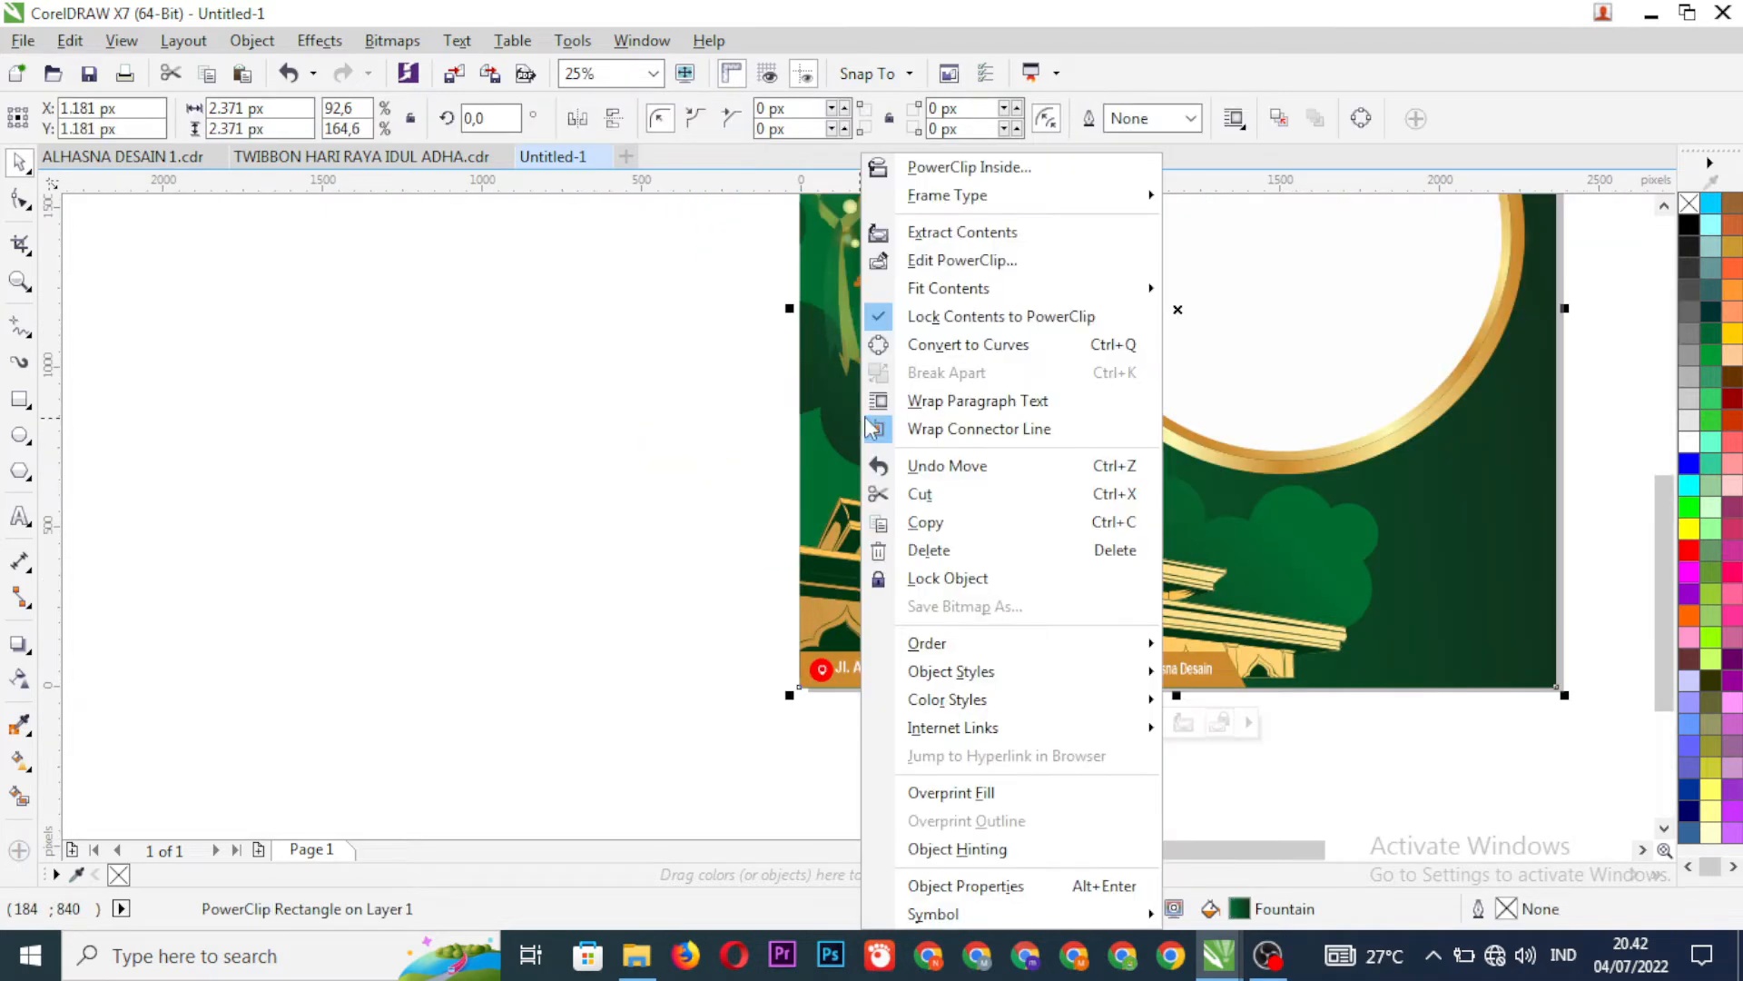
pyautogui.click(942, 260)
pyautogui.click(730, 368)
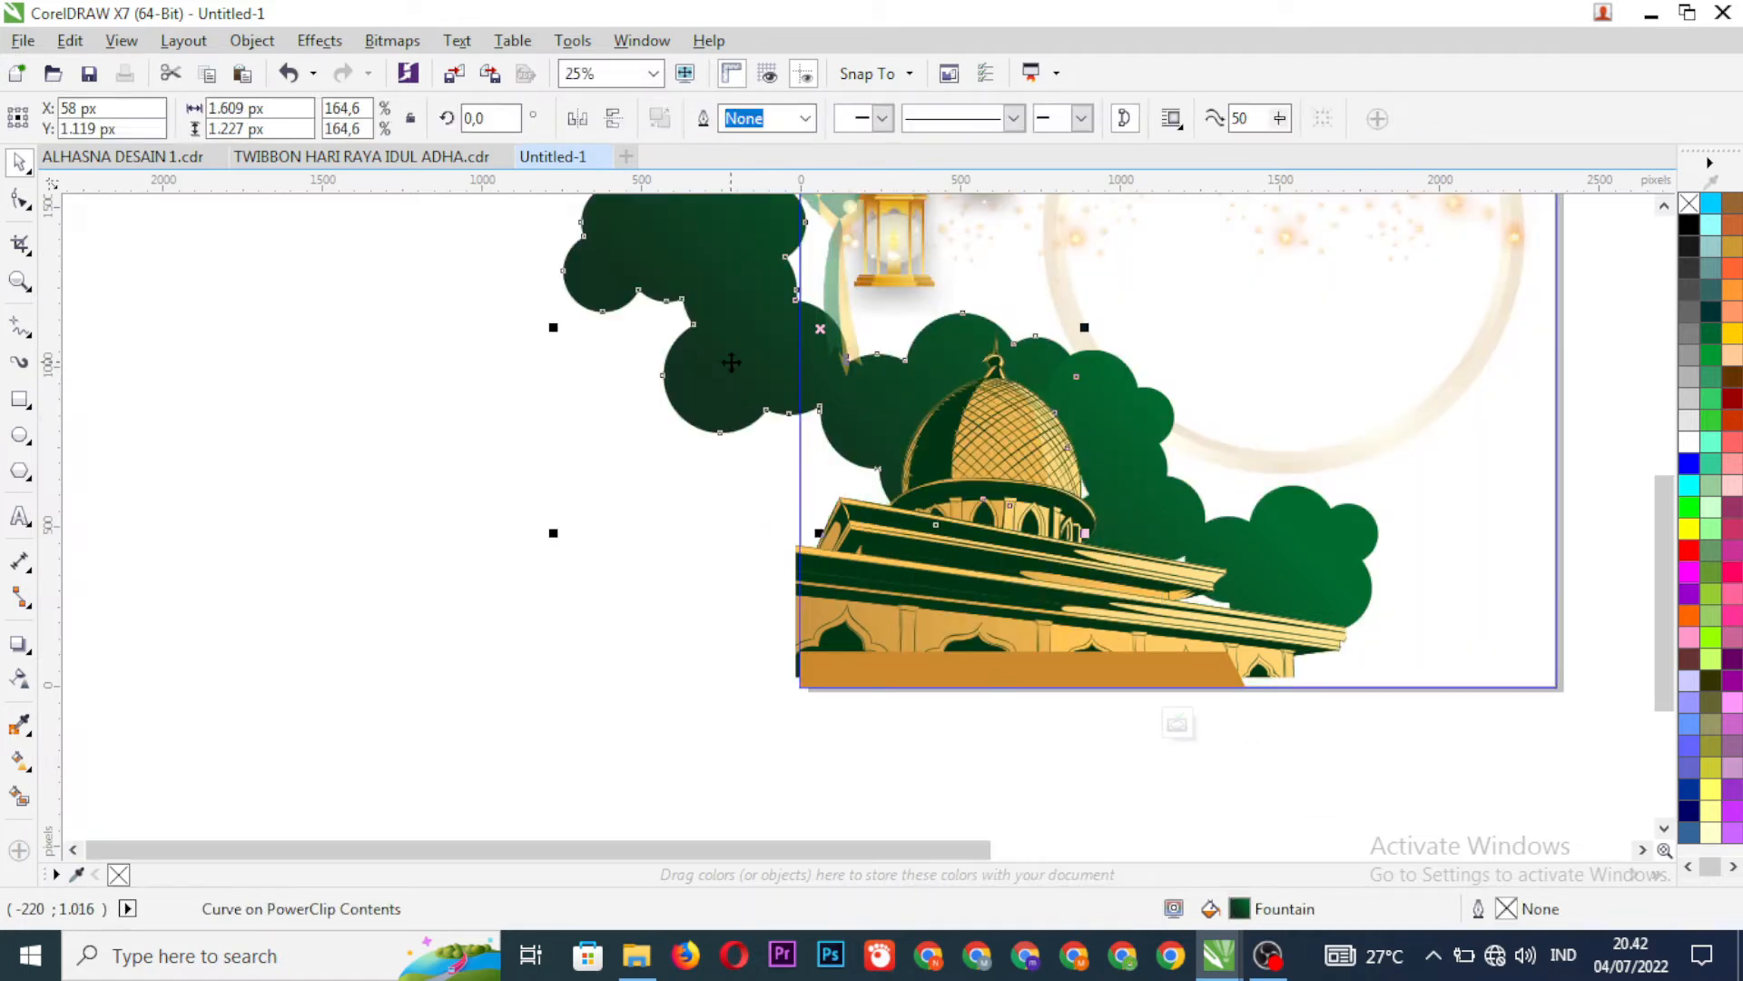
pyautogui.moveTo(731, 362); pyautogui.dragTo(670, 370)
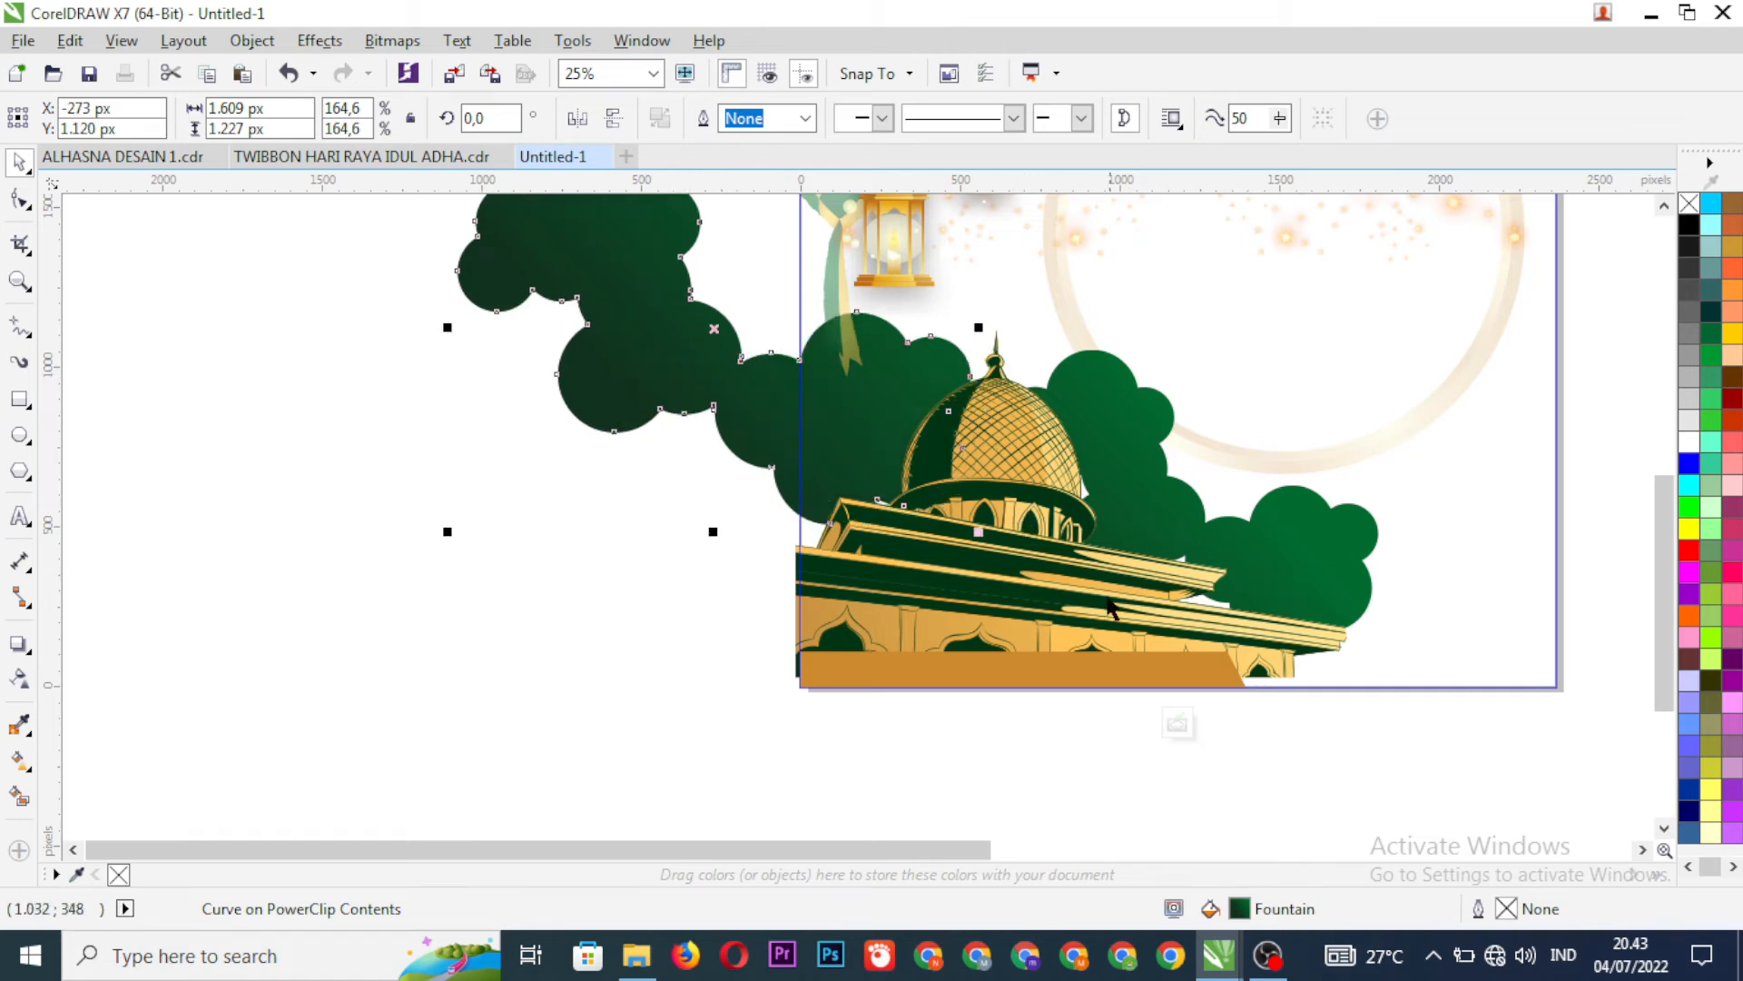
# - Nudge the mosque group down 30 px to Y 543 px and finish editing the PowerClip contents
pyautogui.click(1053, 589)
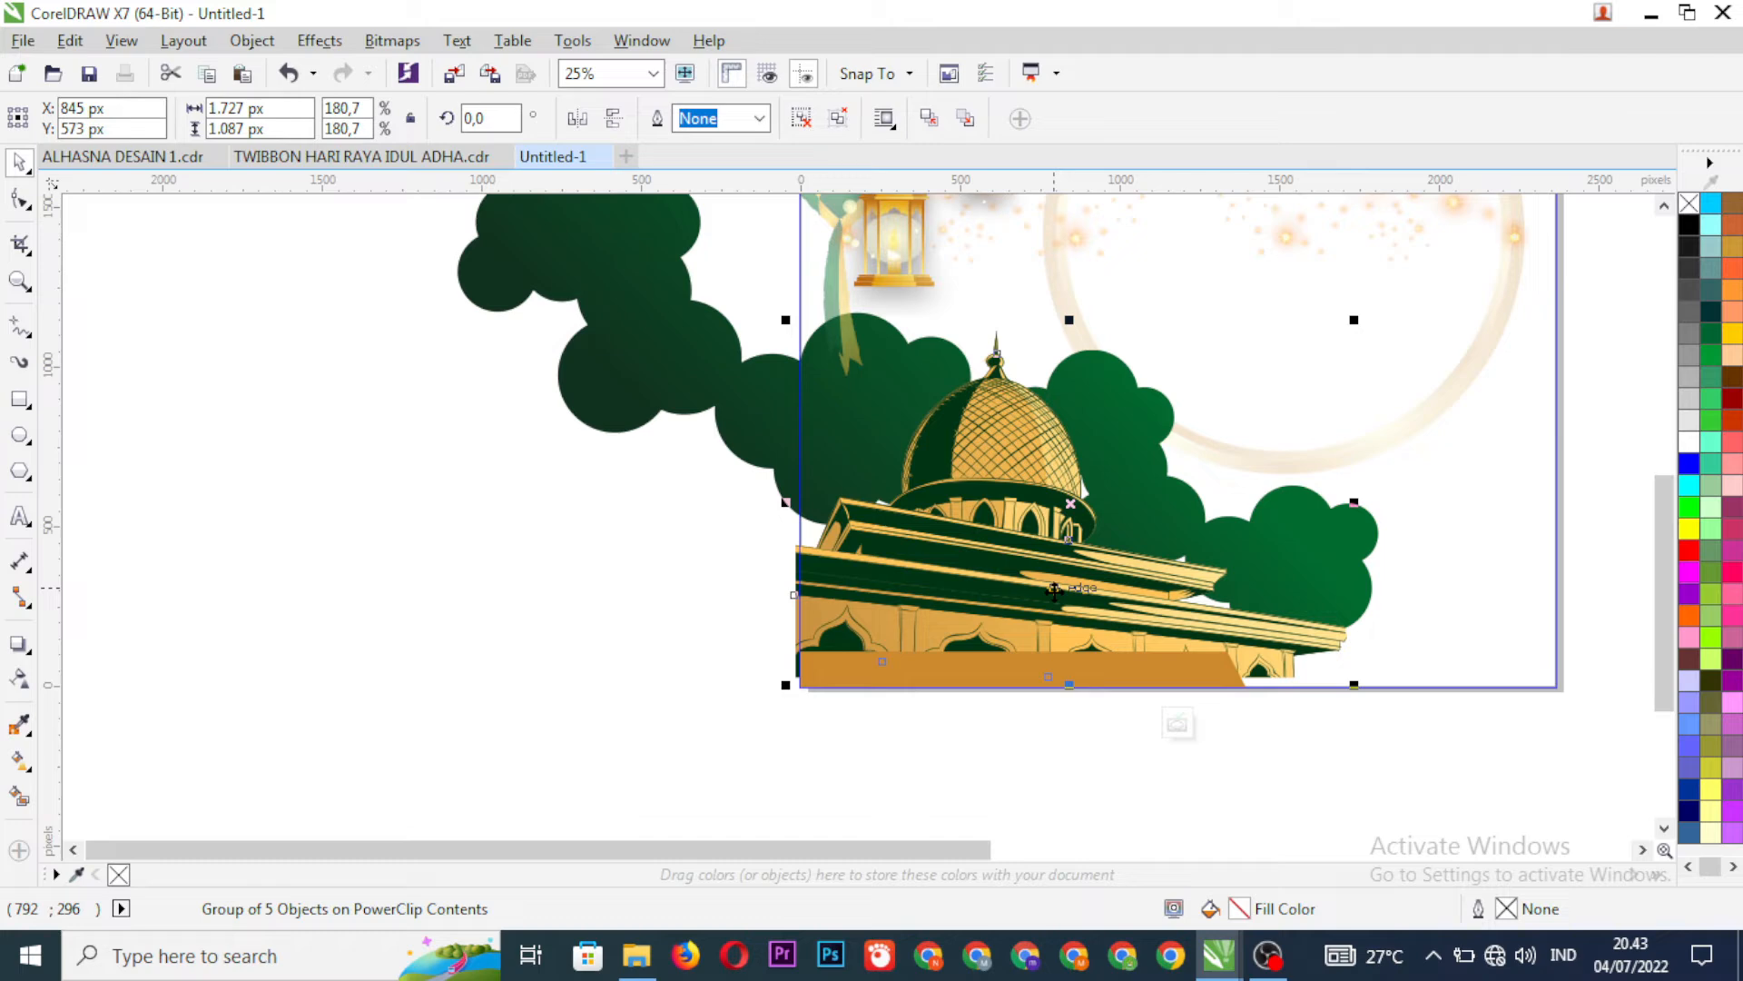
pyautogui.press('Down')
pyautogui.press('Down')
pyautogui.press('Down')
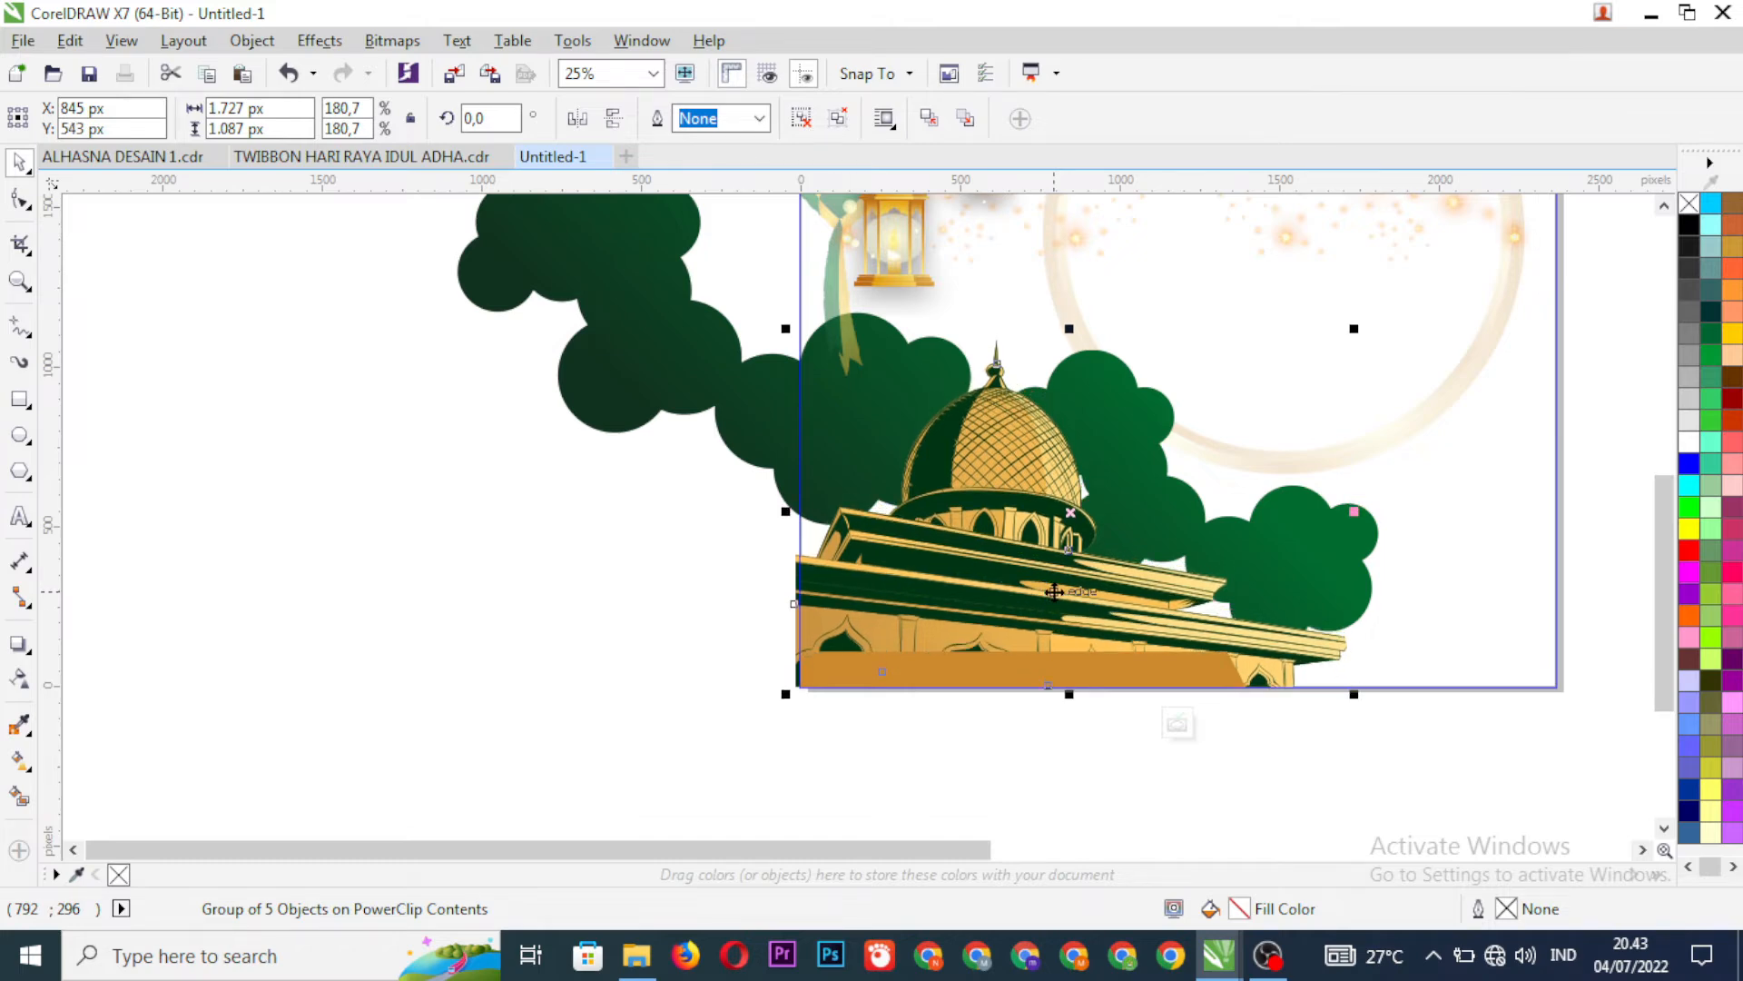
pyautogui.scroll(-2, 926, 535)
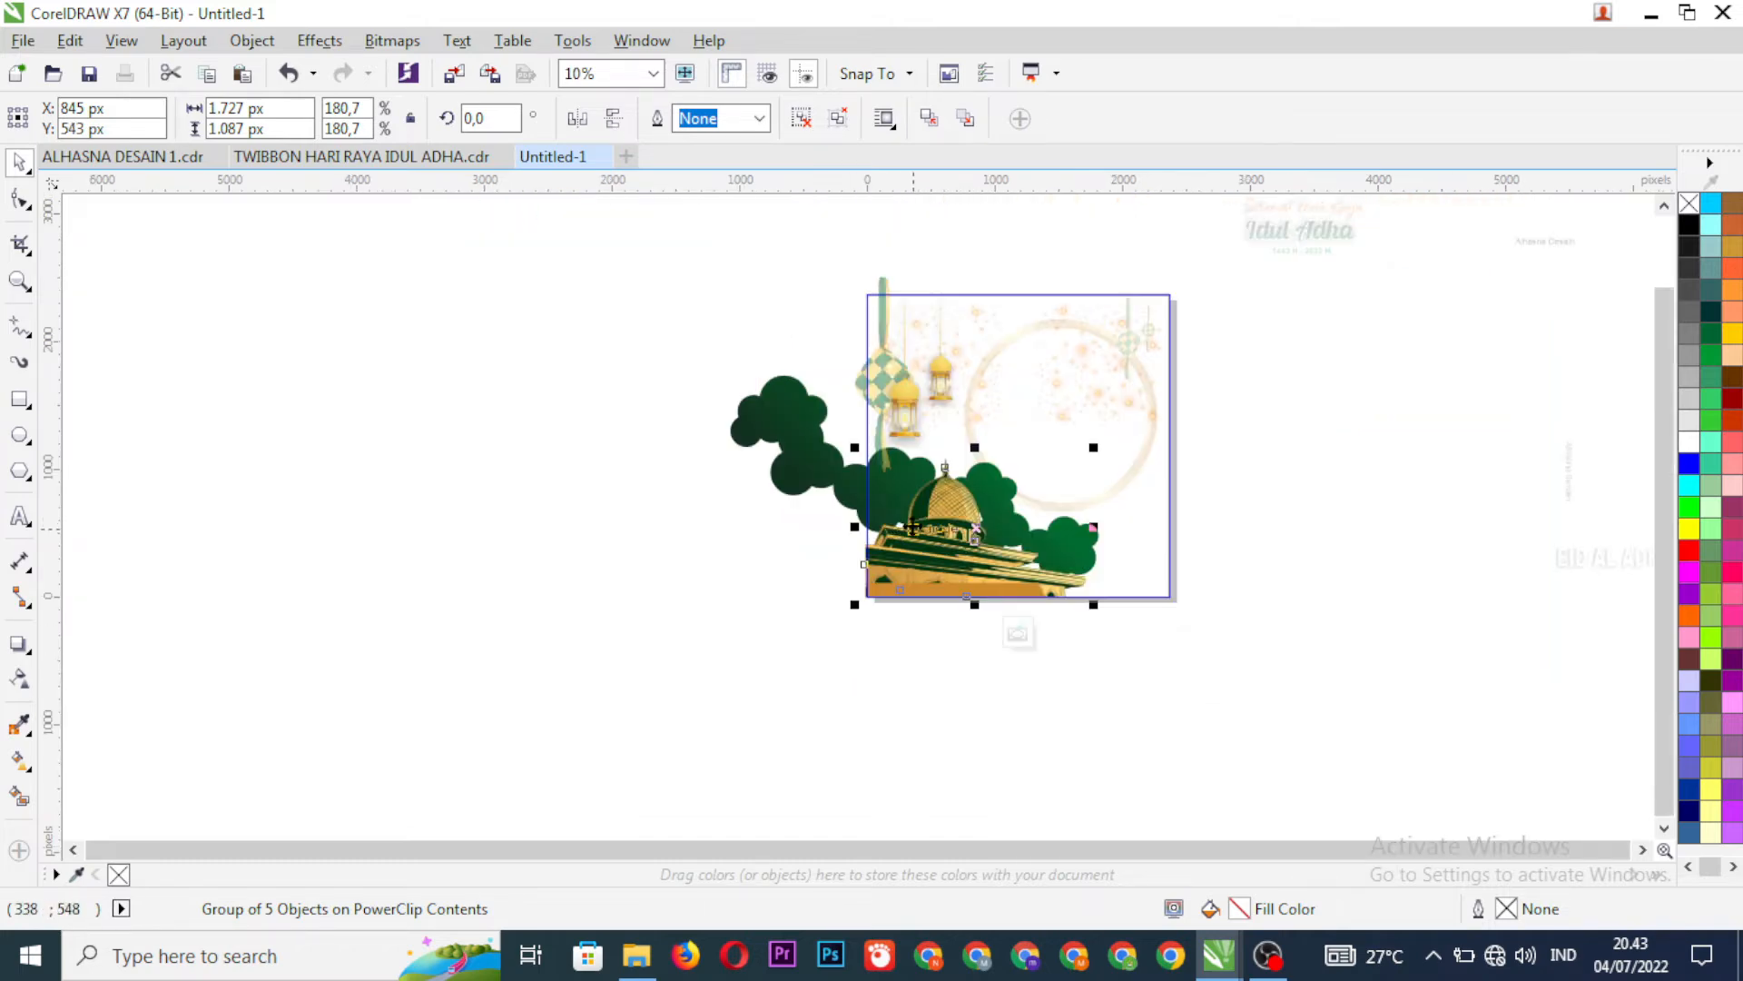
pyautogui.scroll(2, 924, 508)
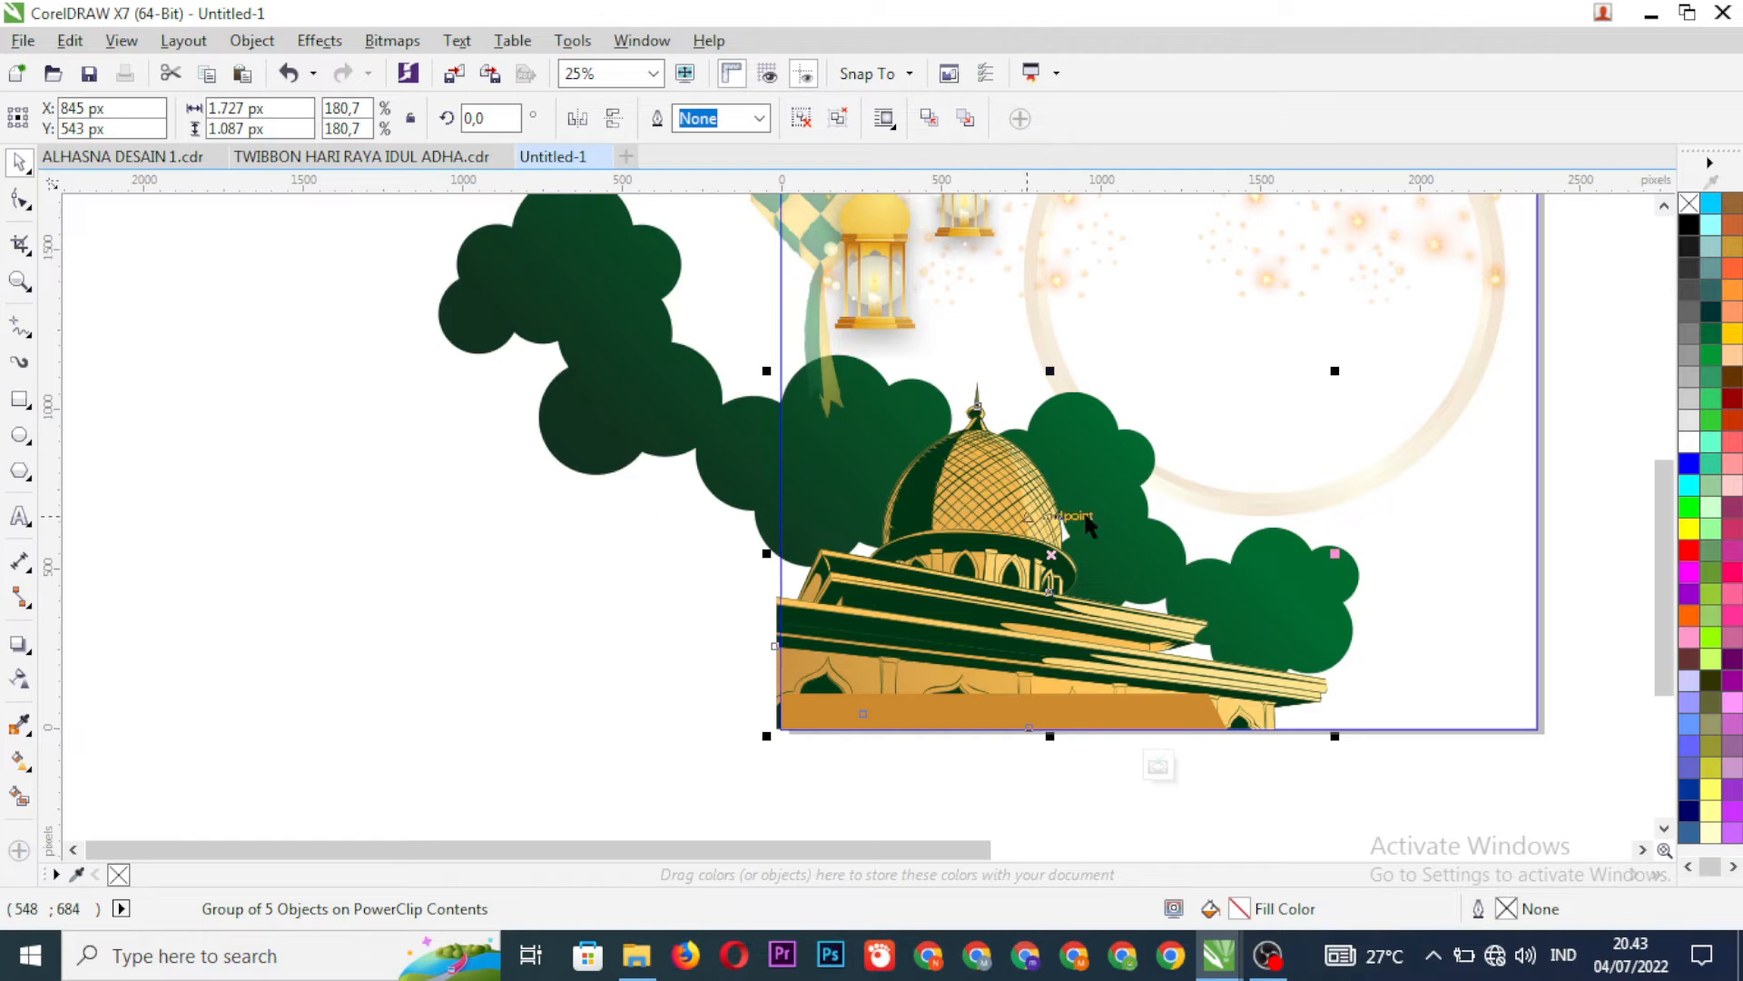
pyautogui.rightClick(1038, 553)
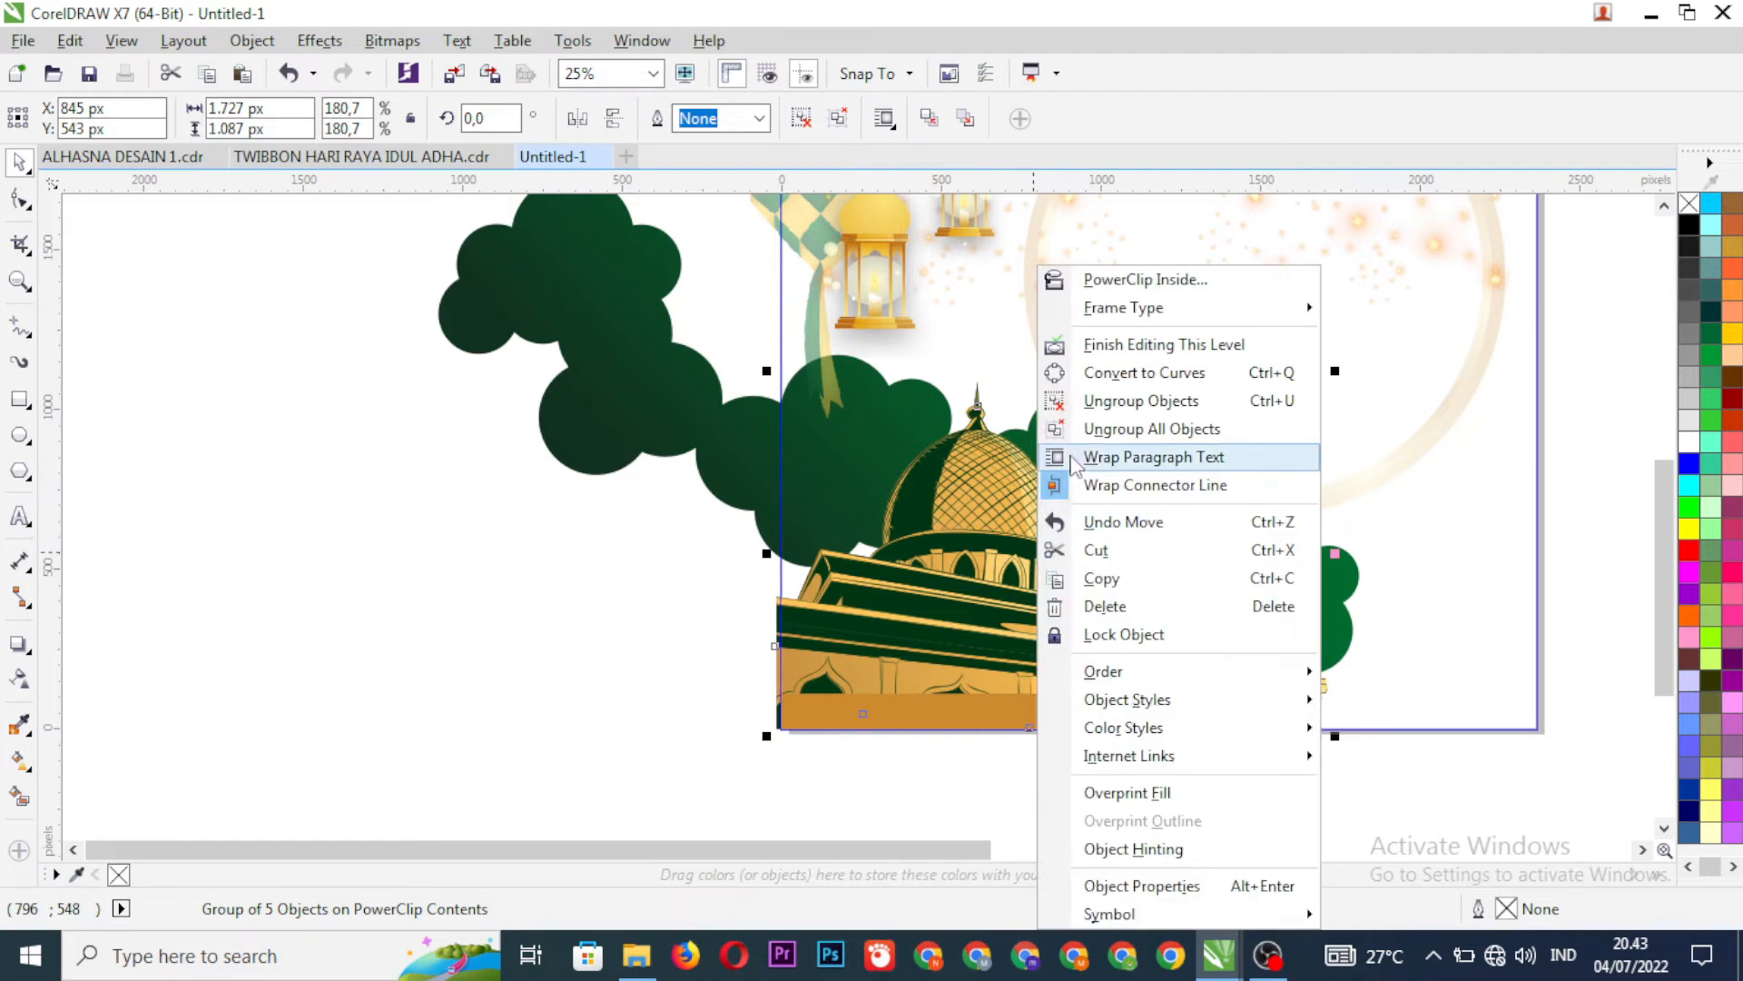
pyautogui.click(1101, 351)
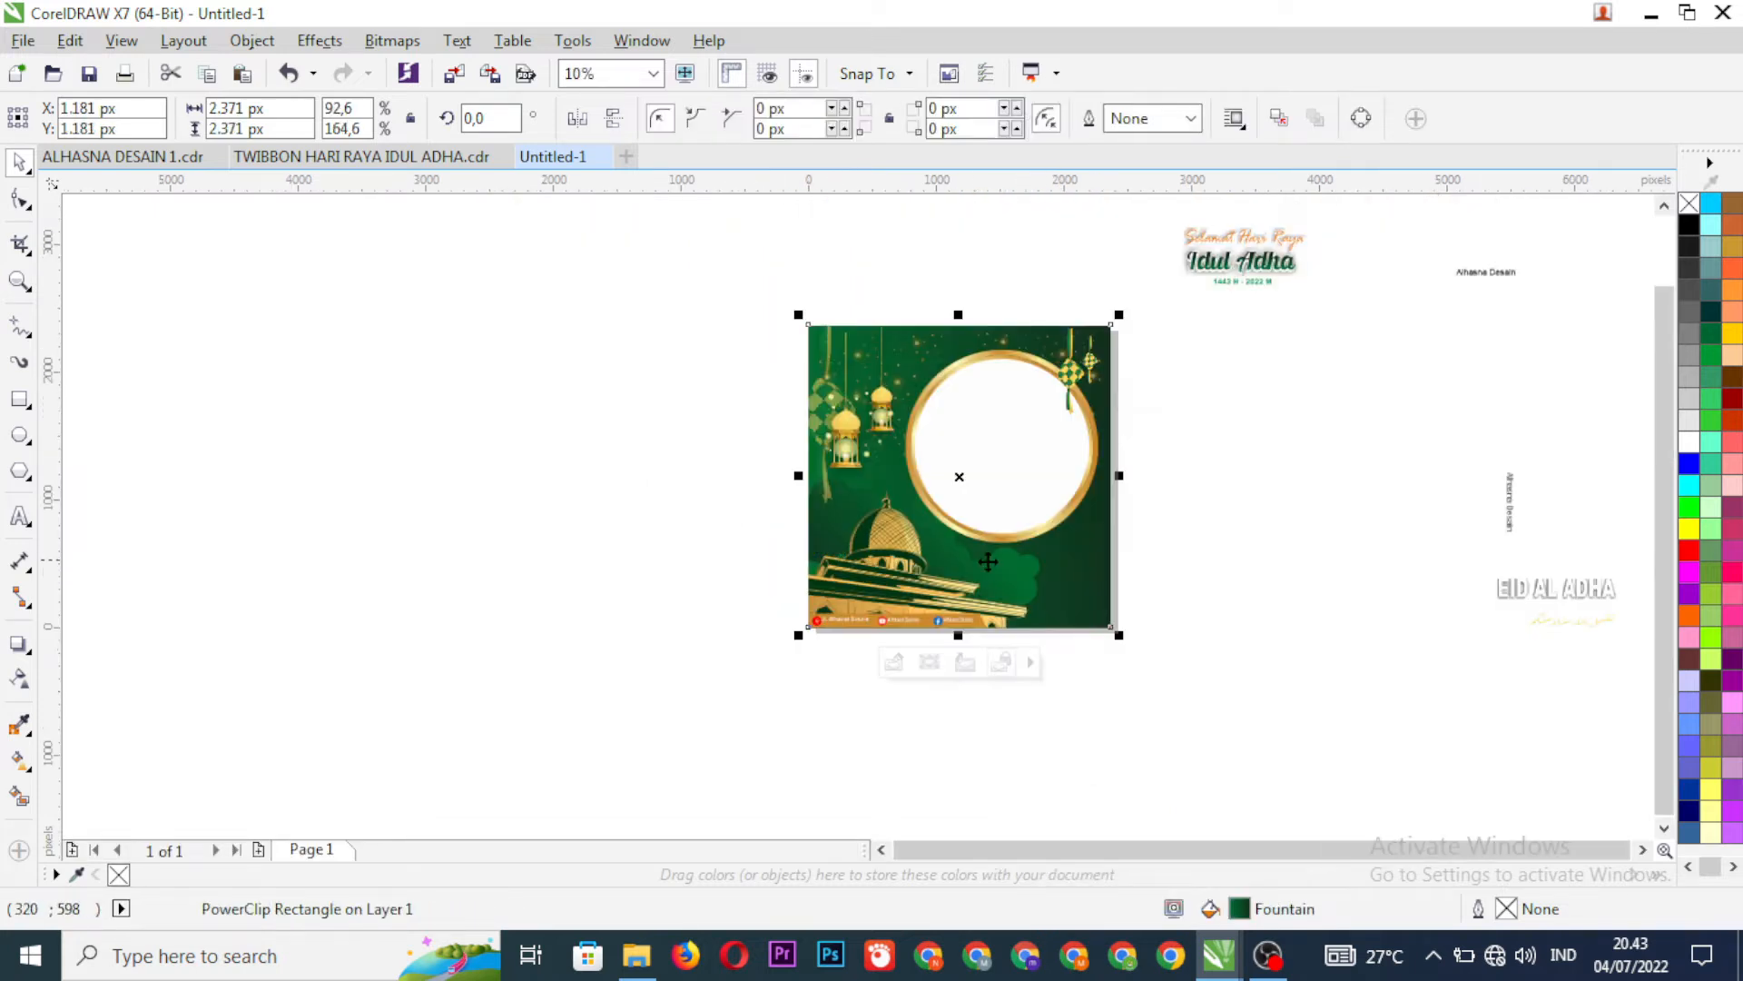
pyautogui.click(1208, 599)
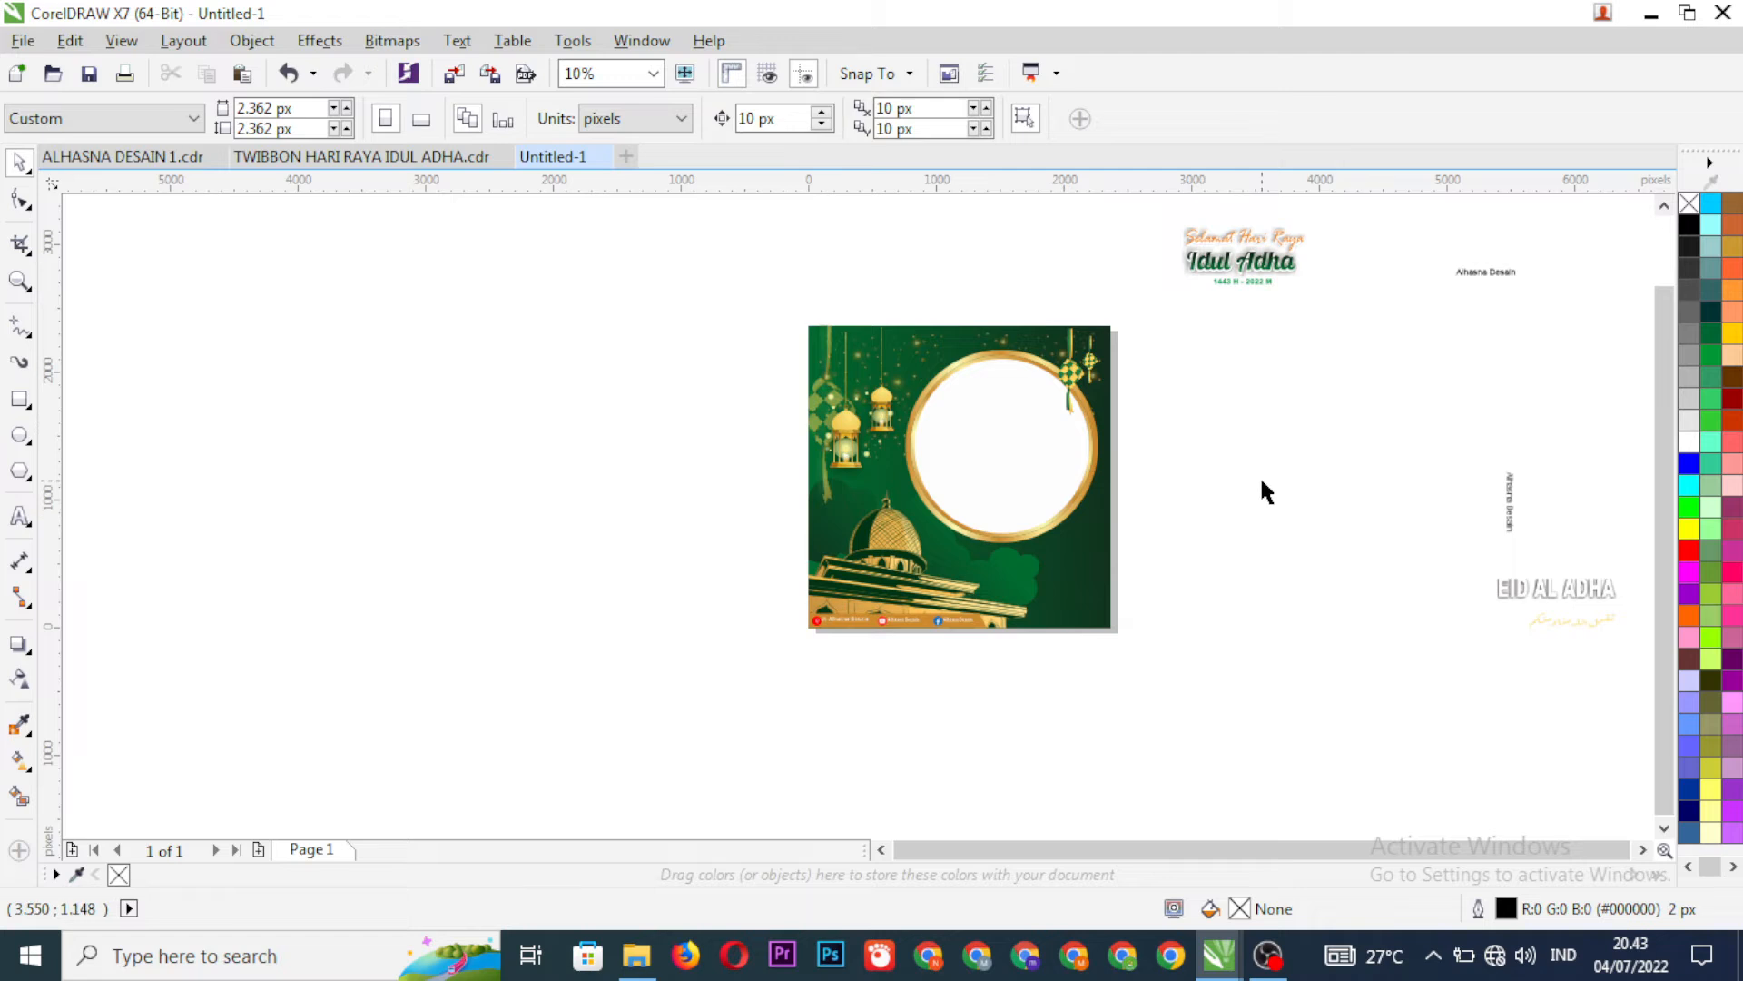
# - Move all six objects of the "Selamat Hari Raya Idul Adha" title onto the background's upper-left area, centred at about X 521, Y 2089 px
pyautogui.scroll(-1, 1262, 472)
pyautogui.scroll(1, 1253, 449)
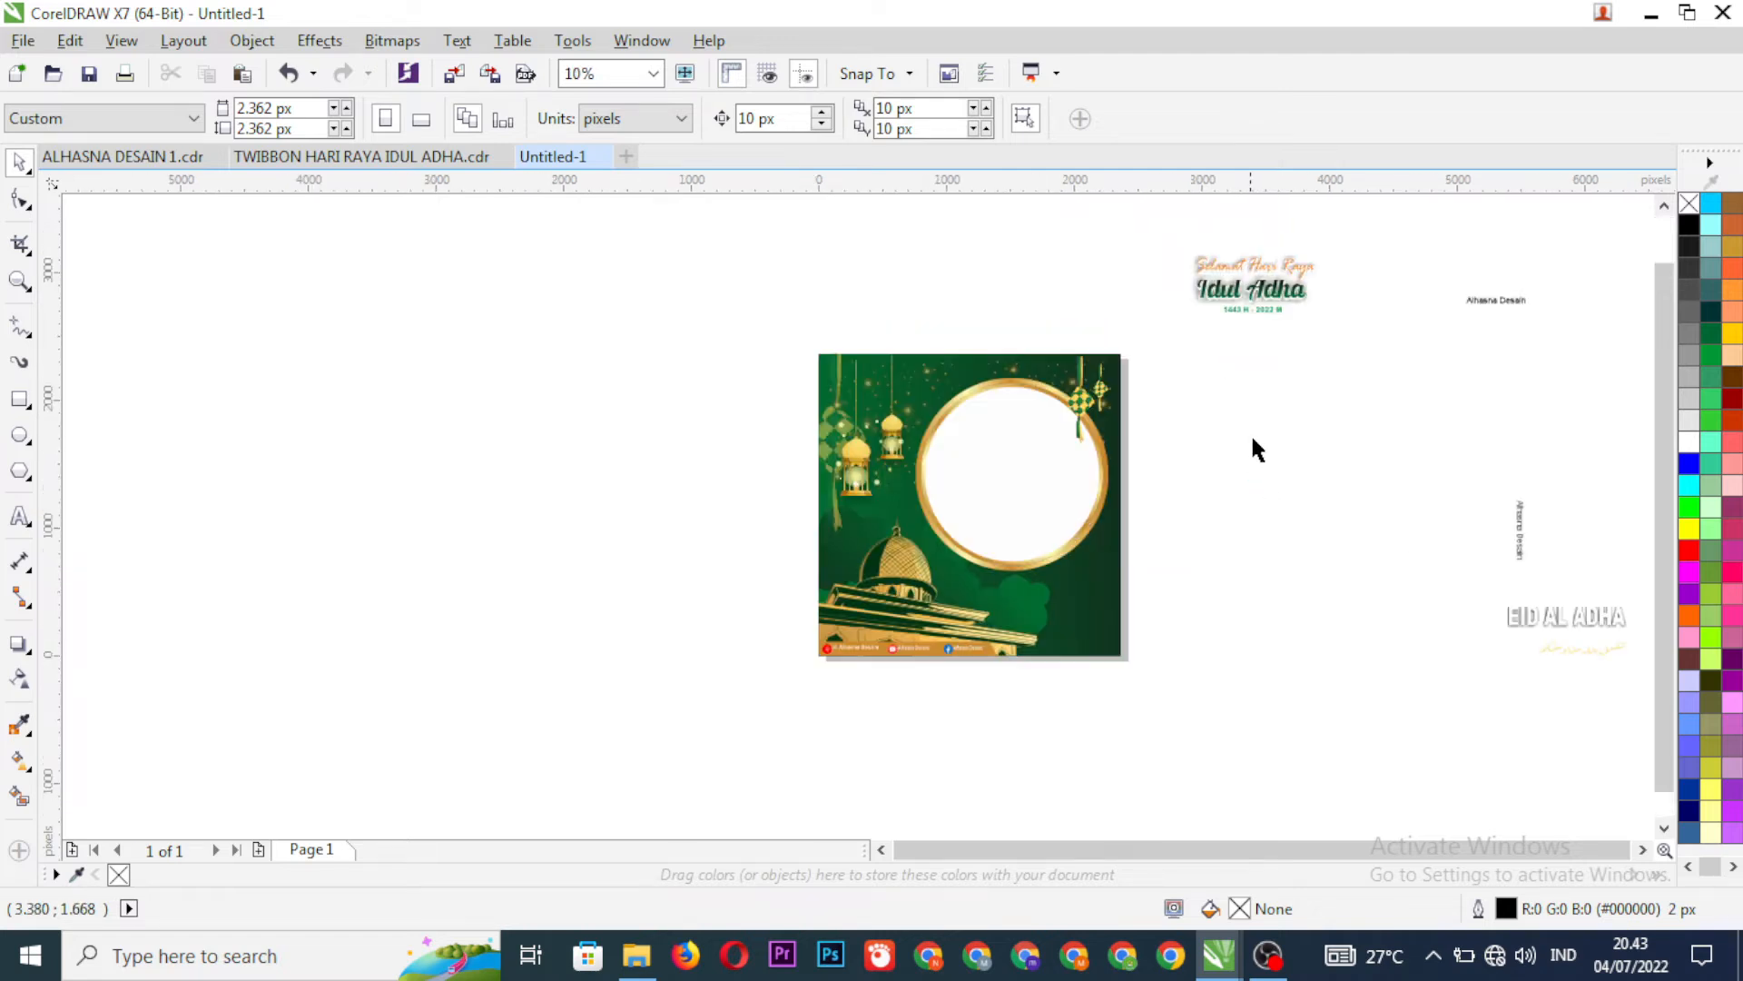
pyautogui.moveTo(1331, 382); pyautogui.dragTo(1336, 385)
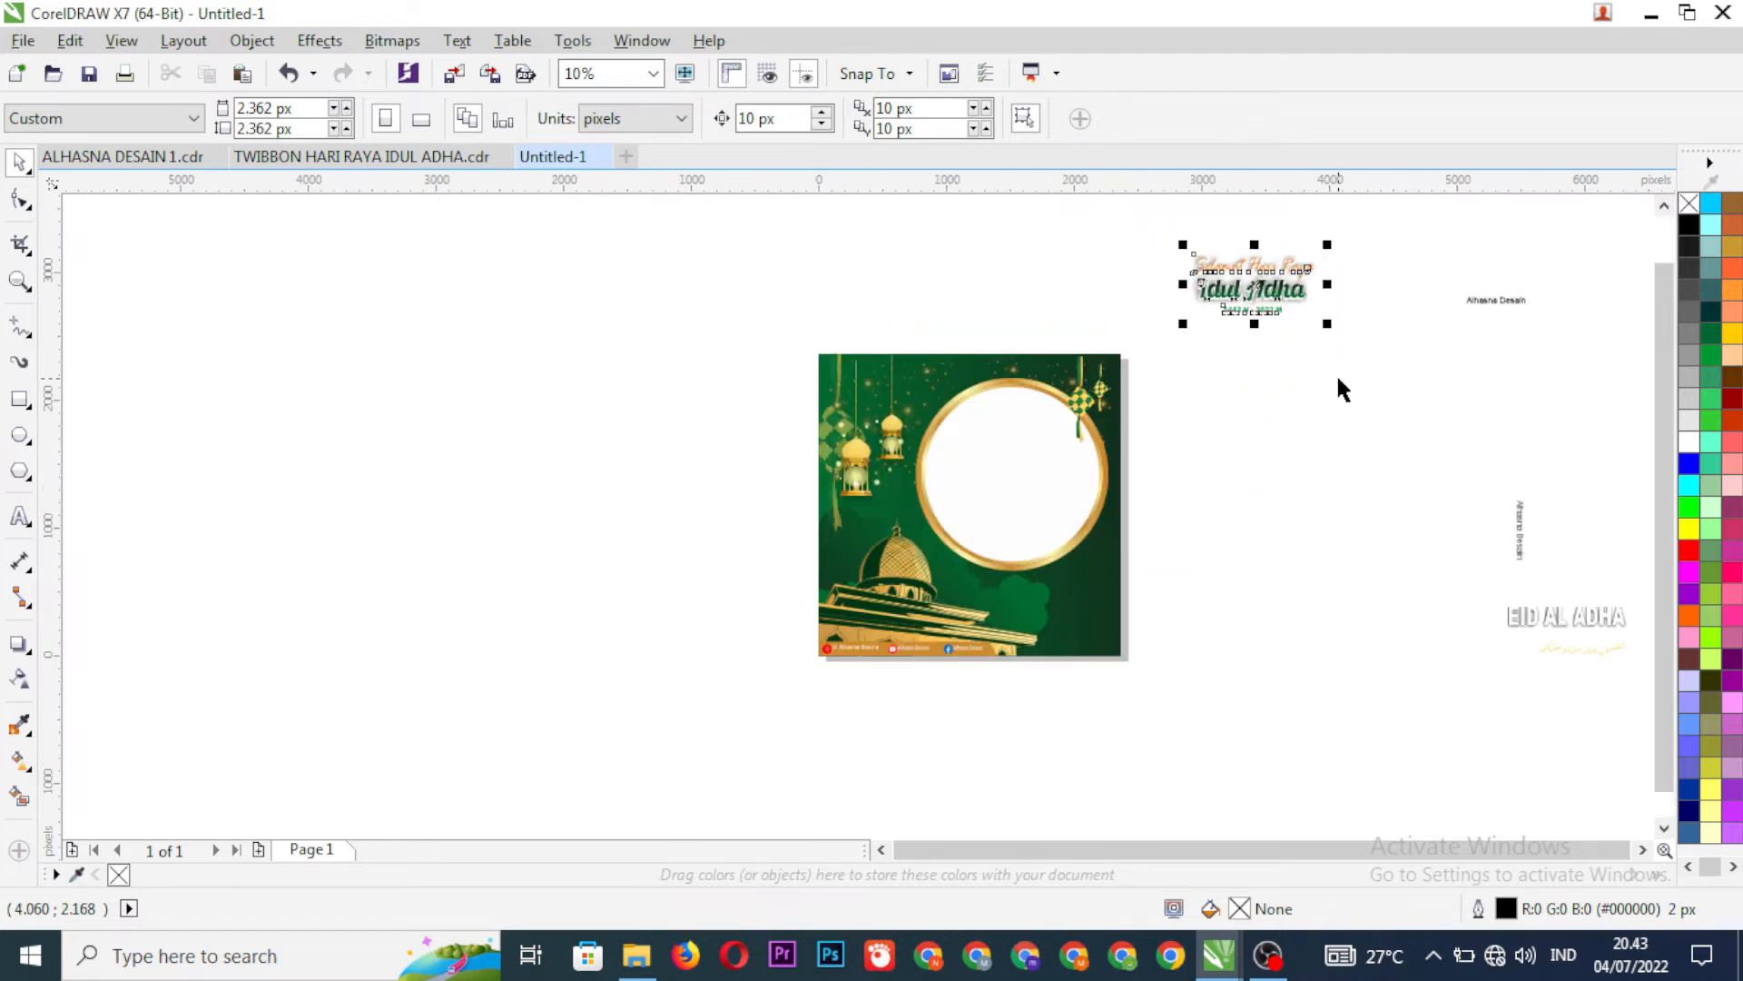
pyautogui.scroll(1, 1230, 277)
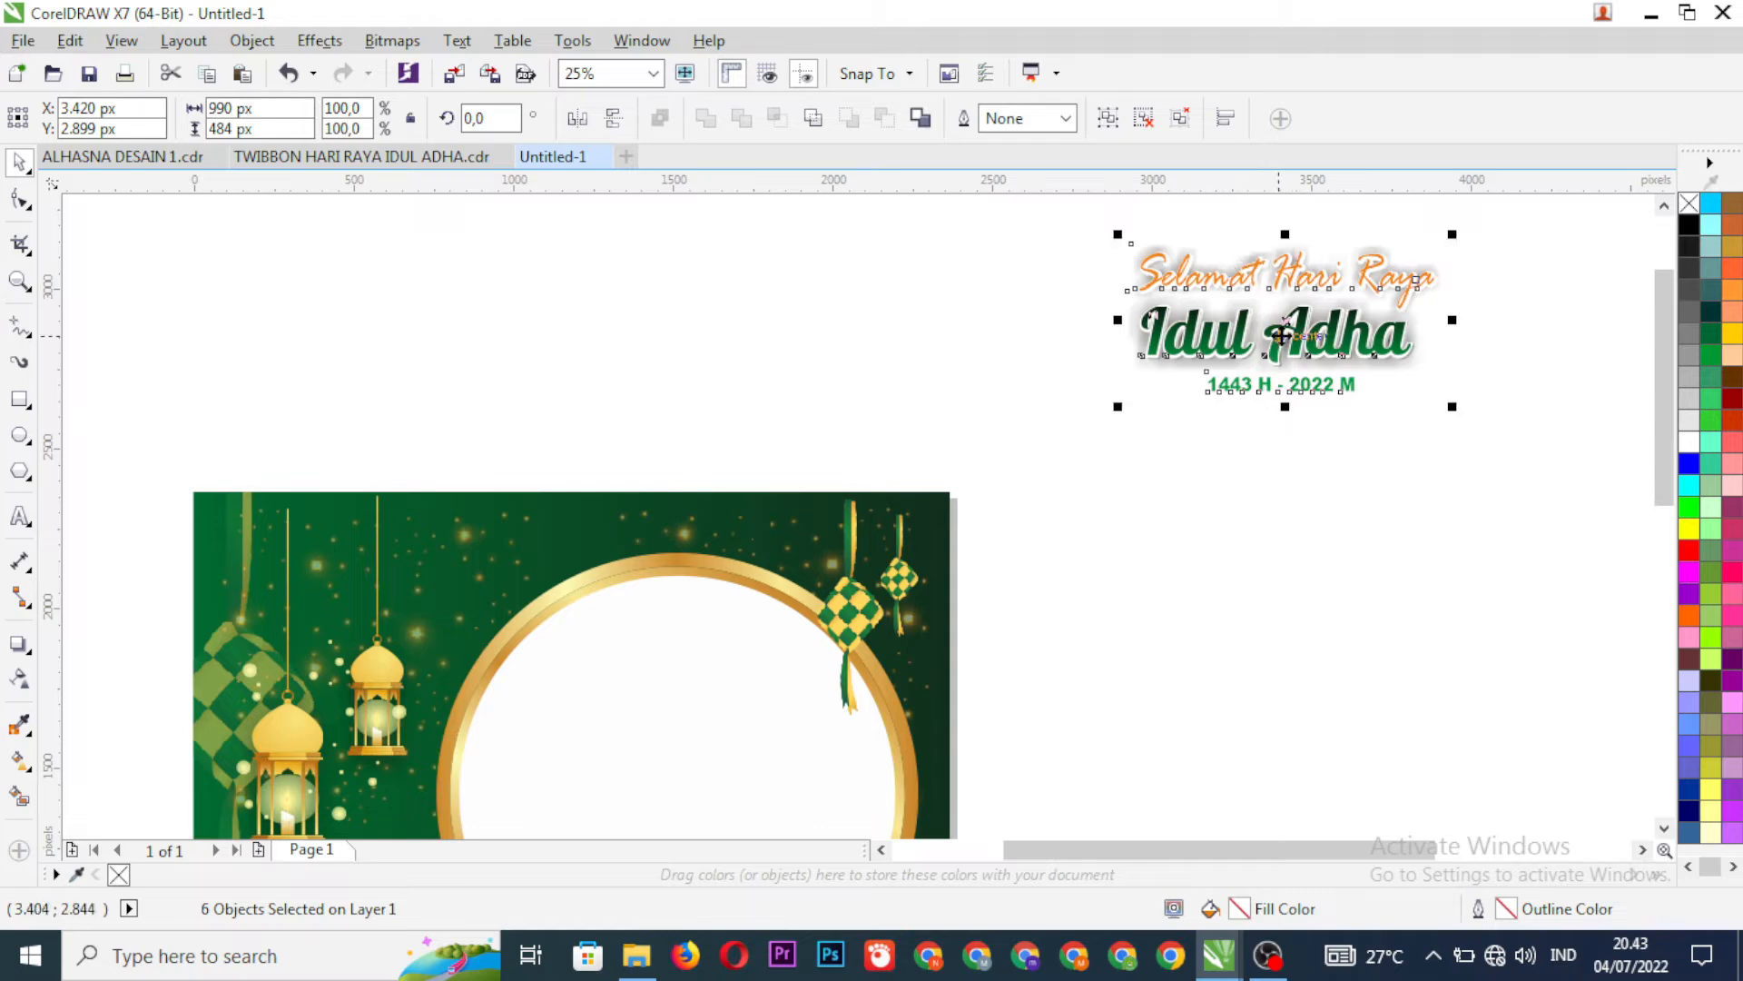
pyautogui.moveTo(1276, 324); pyautogui.dragTo(359, 579)
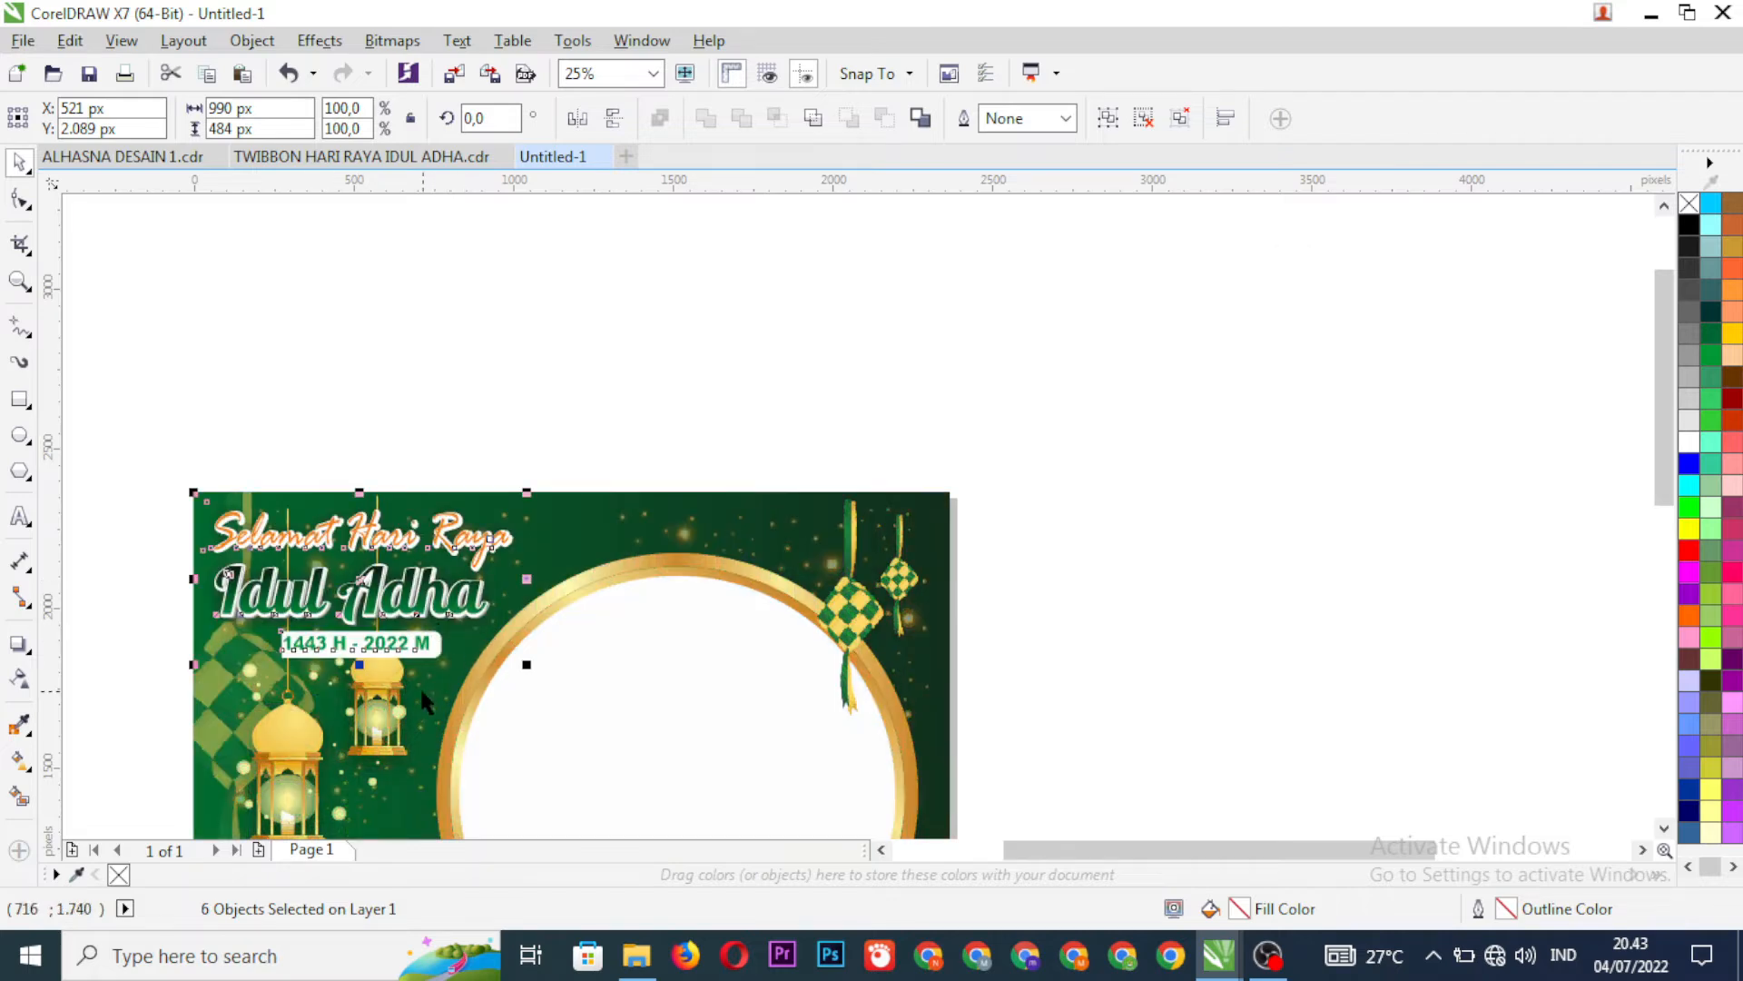
pyautogui.click(590, 463)
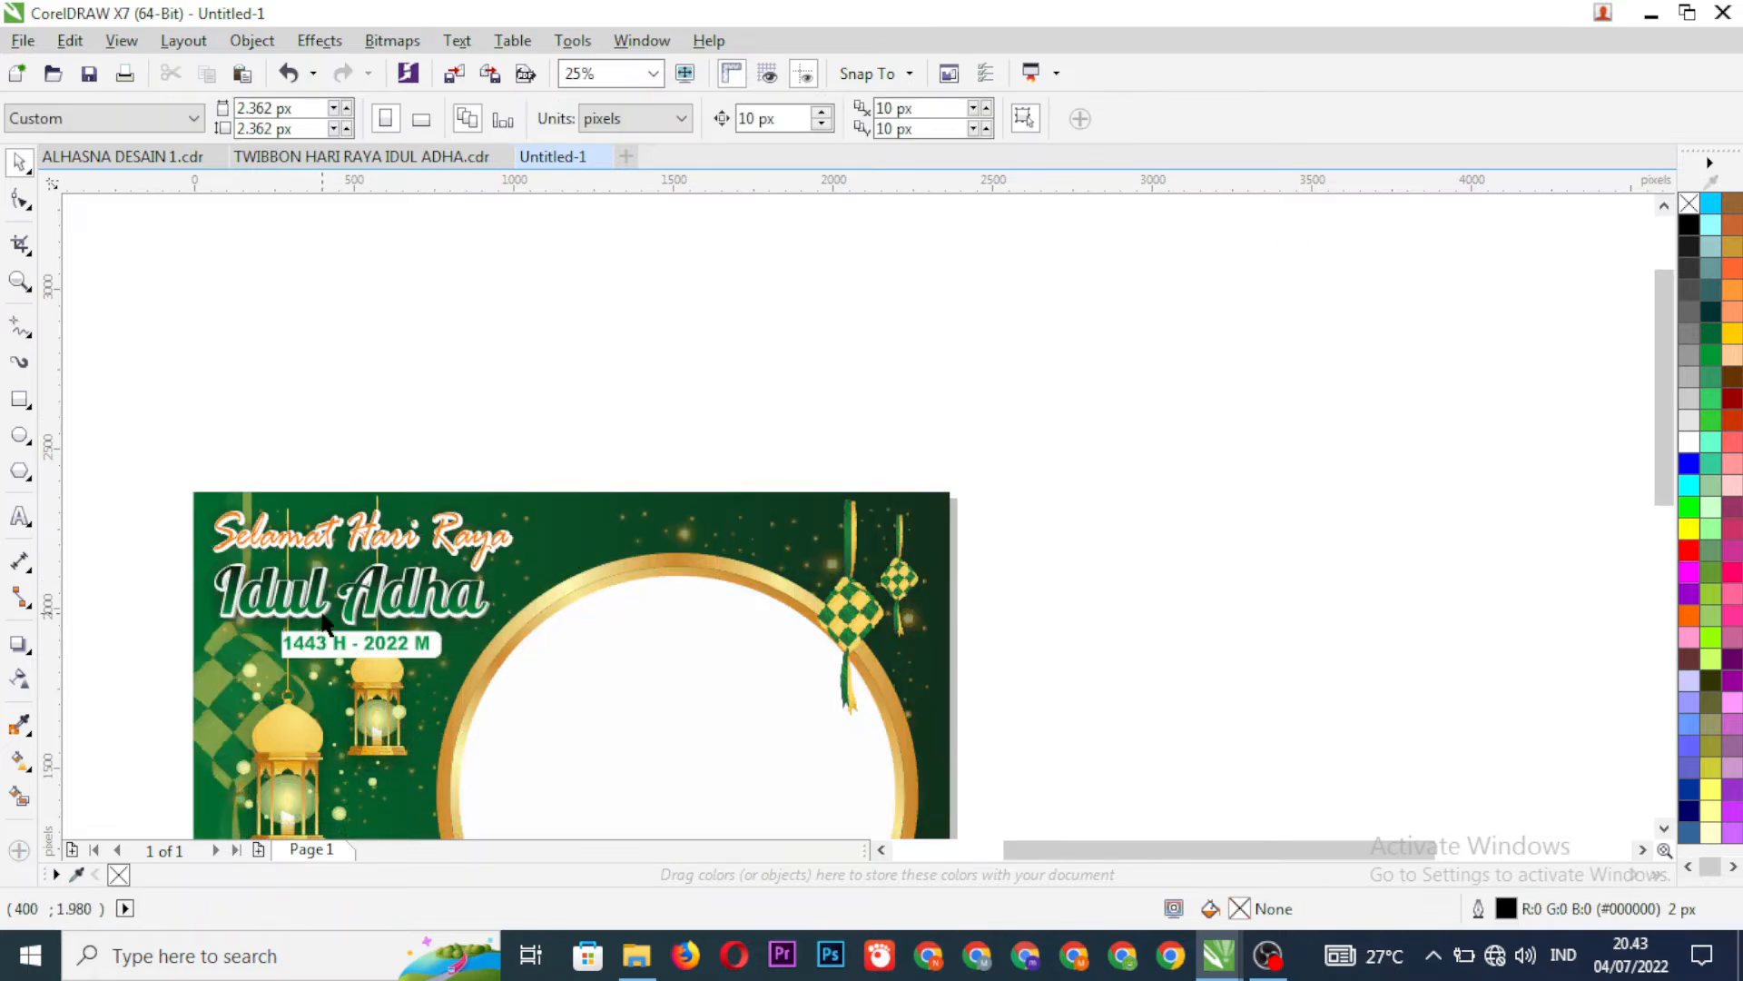
# - Nudge all six objects of the "Selamat Hari Raya Idul Adha" title 20 px right and 10 px up to X 541, Y 2099 px
pyautogui.scroll(2, 242, 610)
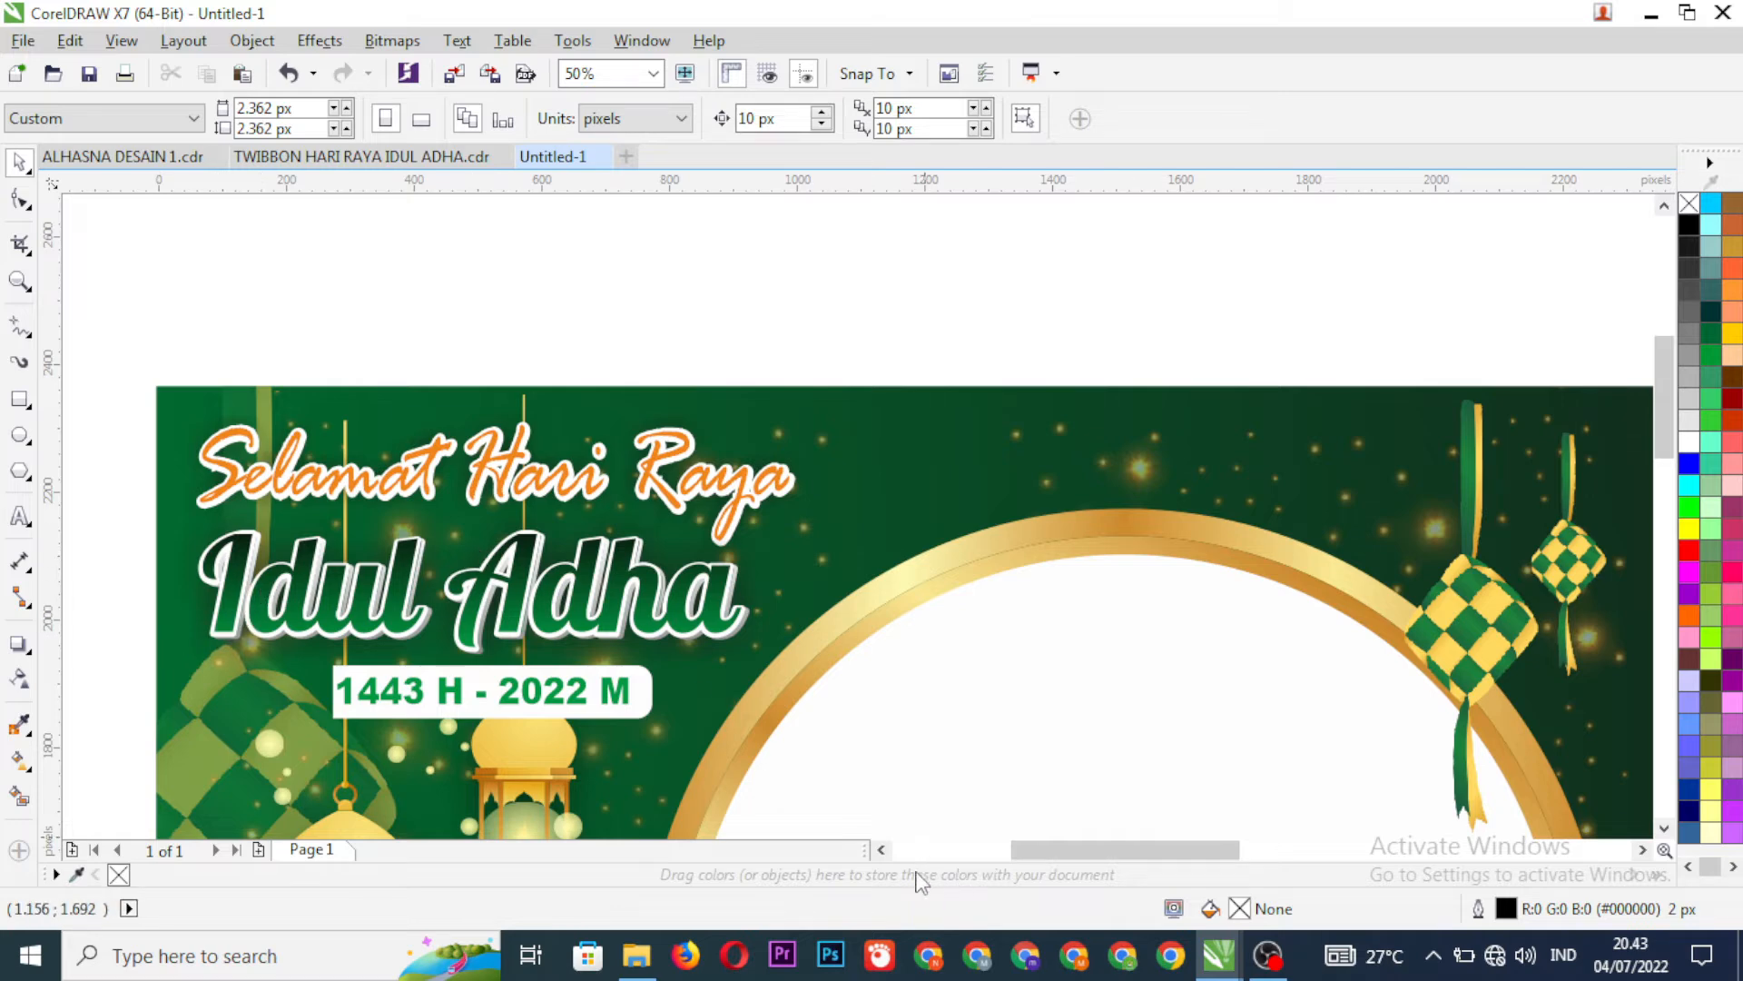
pyautogui.click(881, 849)
pyautogui.click(881, 849)
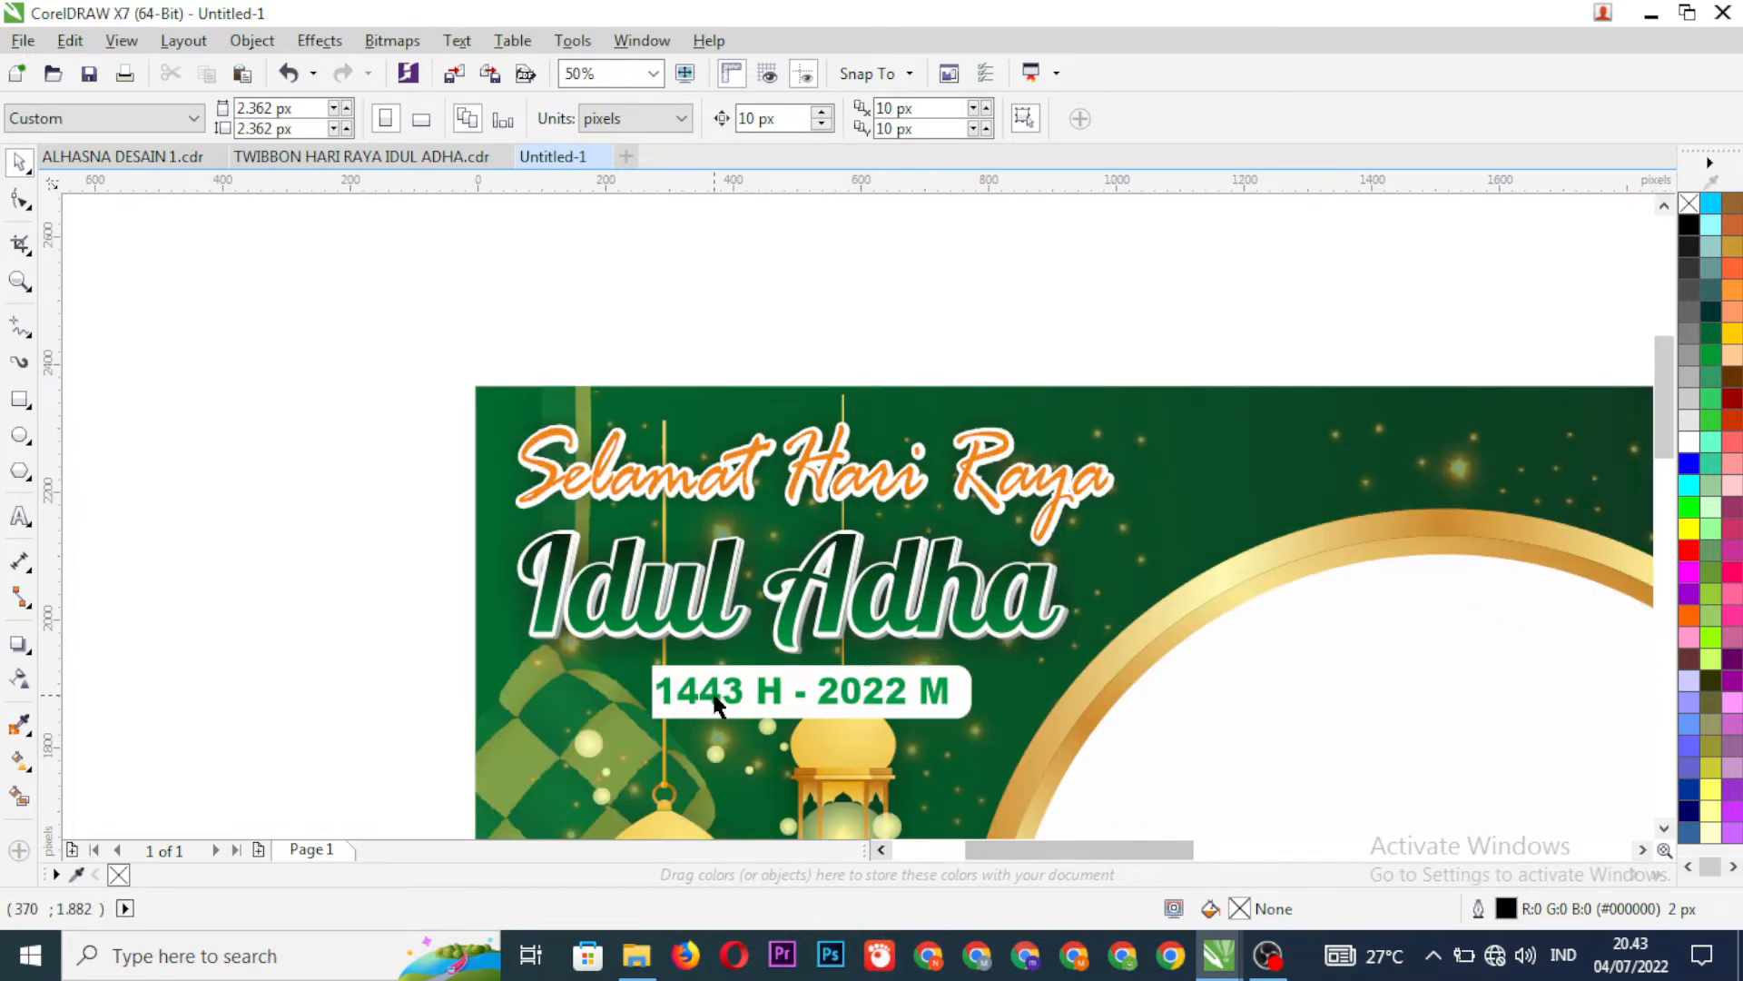
pyautogui.scroll(2, 714, 704)
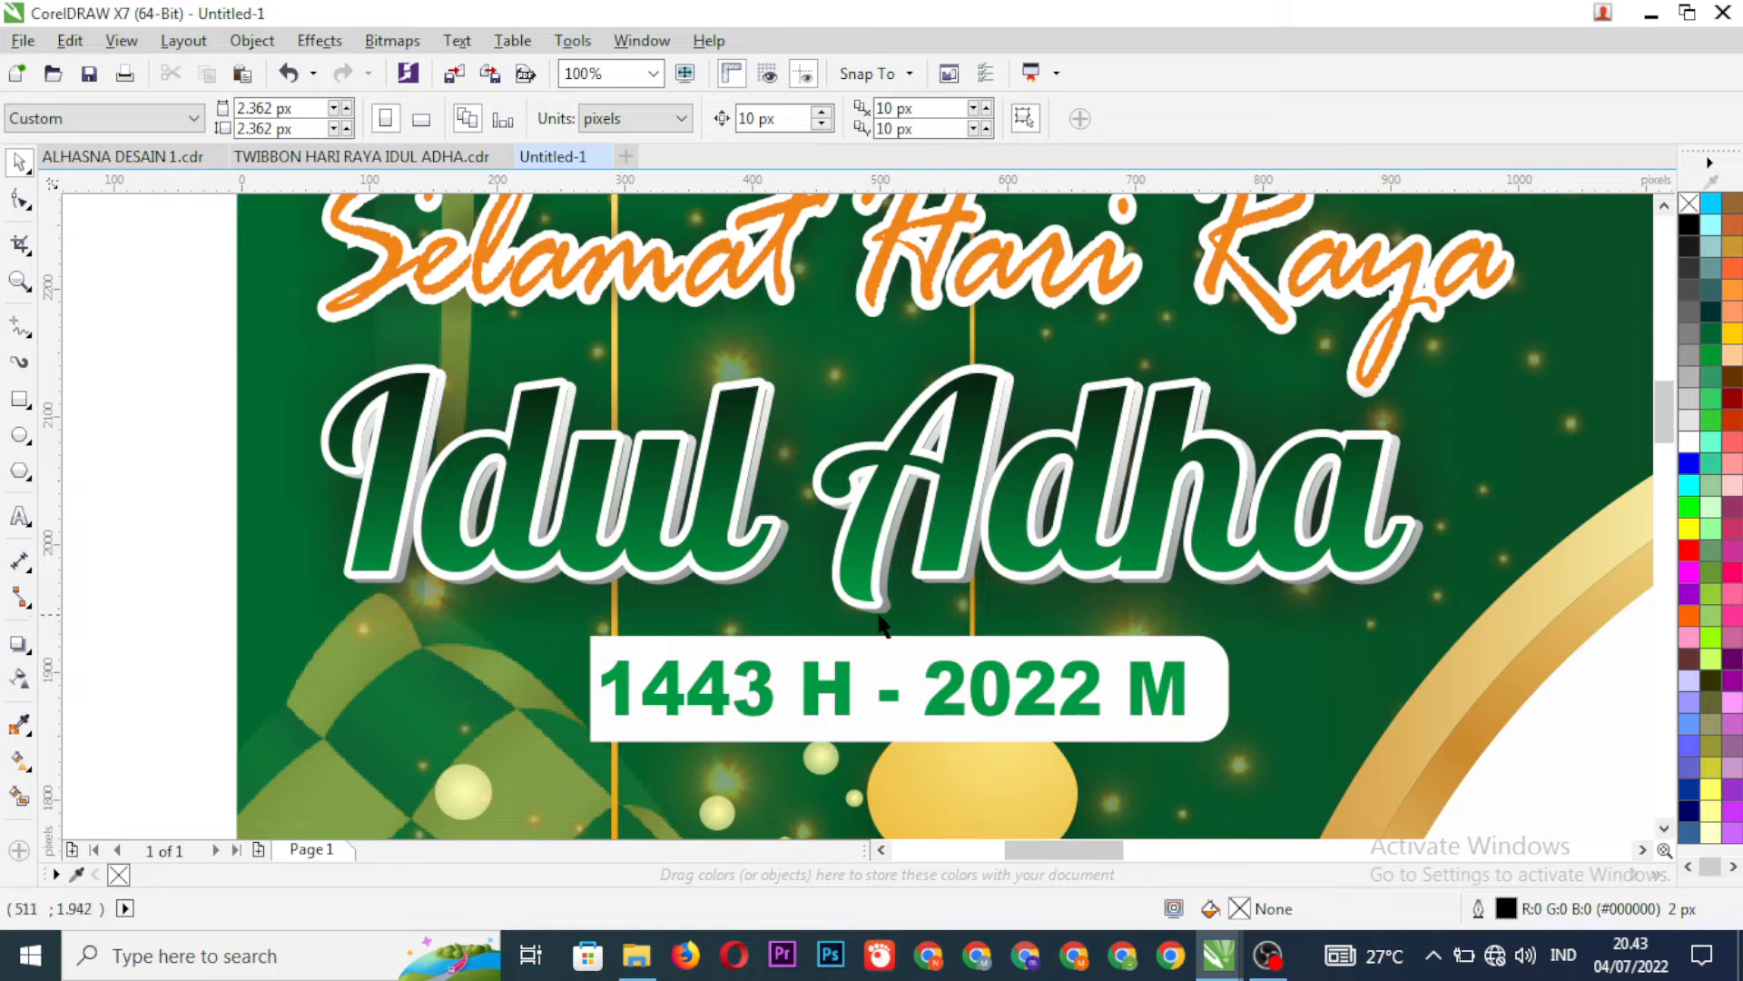
pyautogui.scroll(-2, 750, 680)
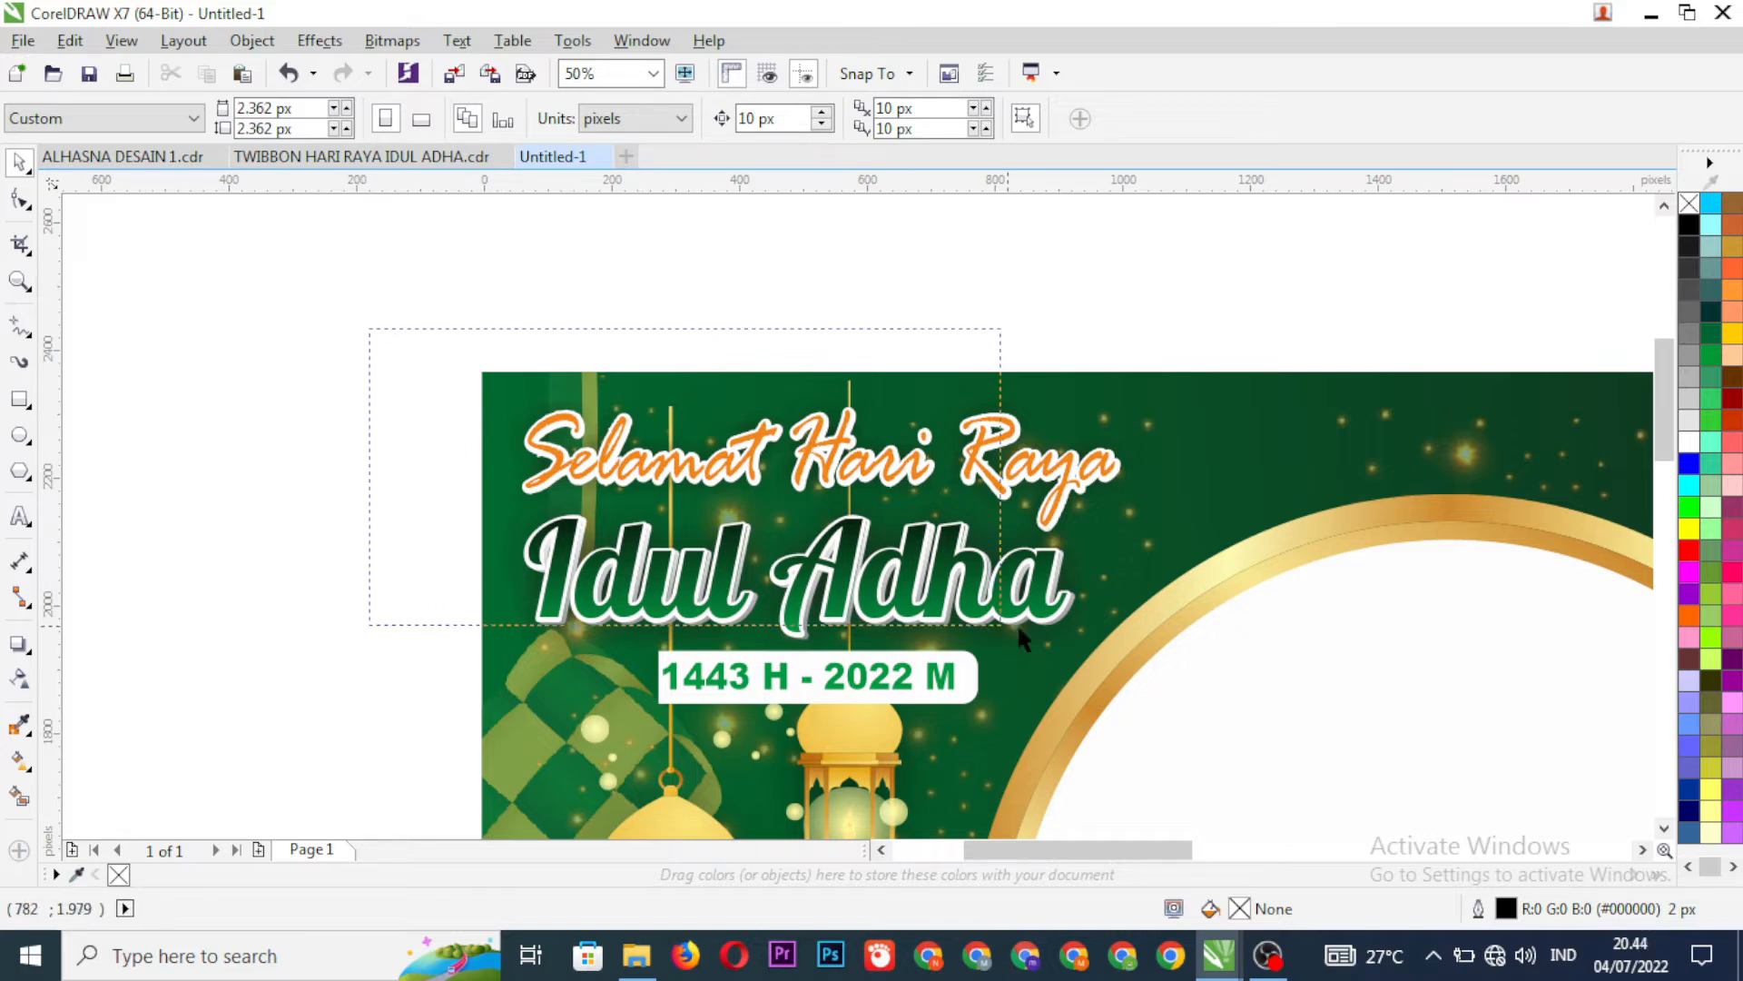
pyautogui.moveTo(1018, 627); pyautogui.dragTo(1166, 722)
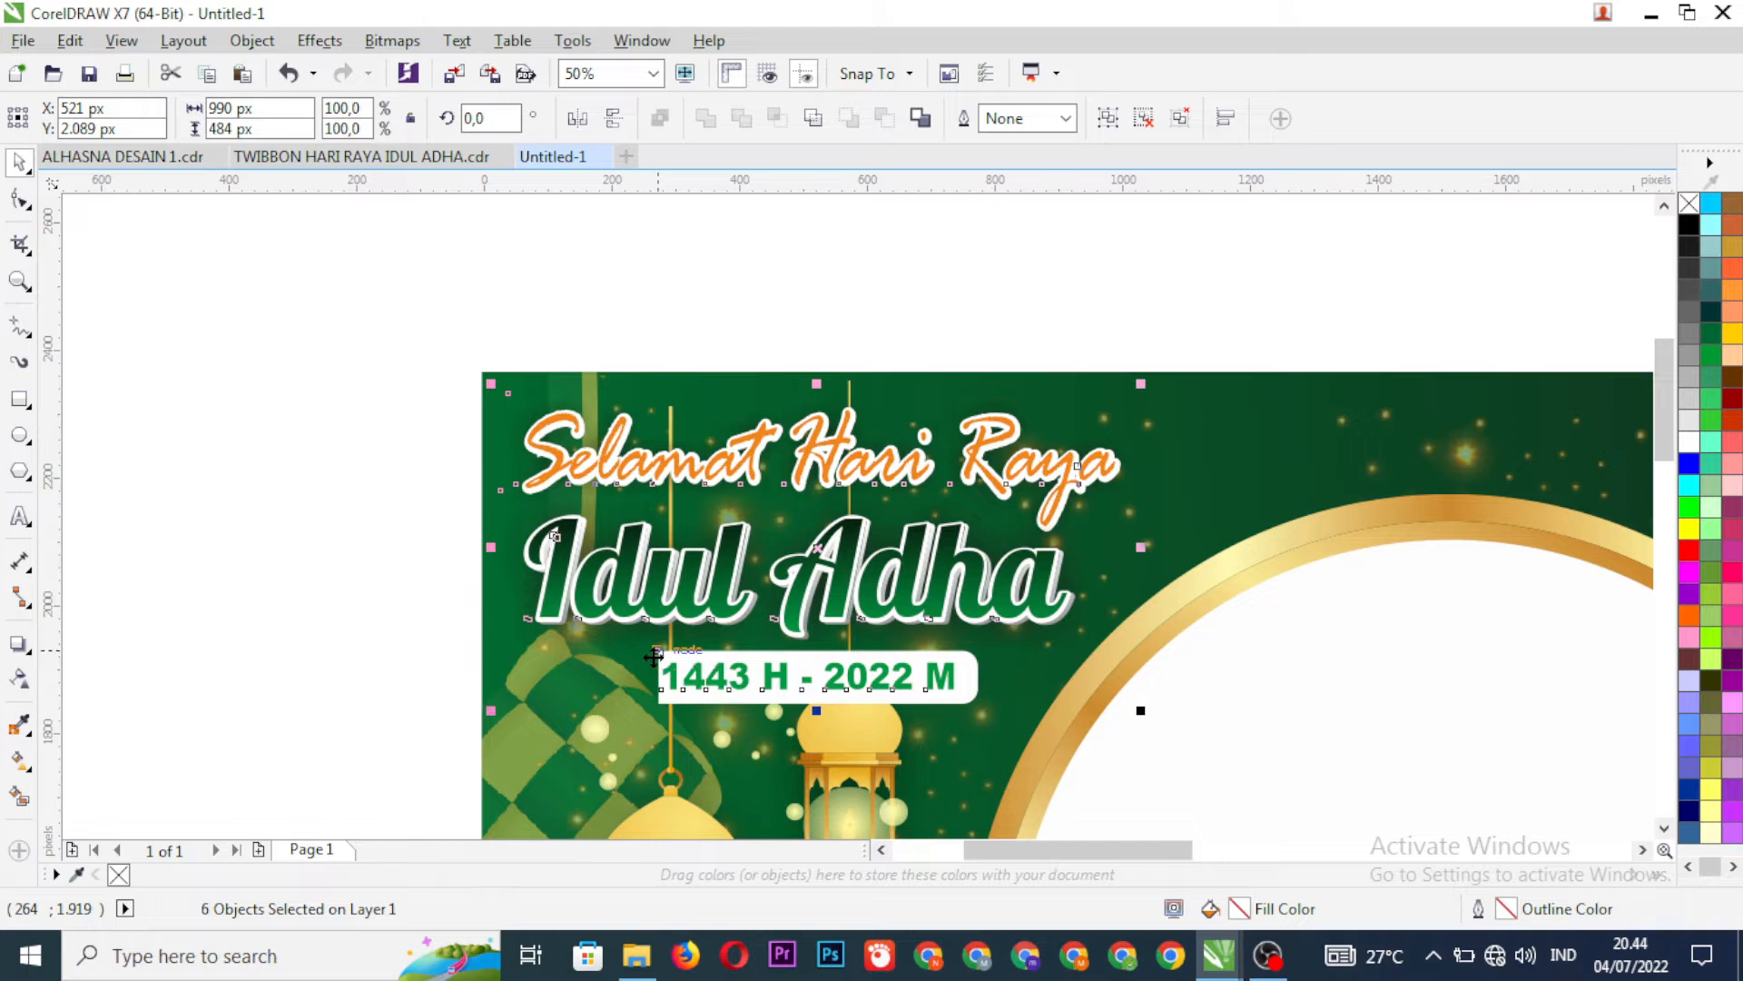
pyautogui.press('Right')
pyautogui.press('Right')
pyautogui.press('Up')
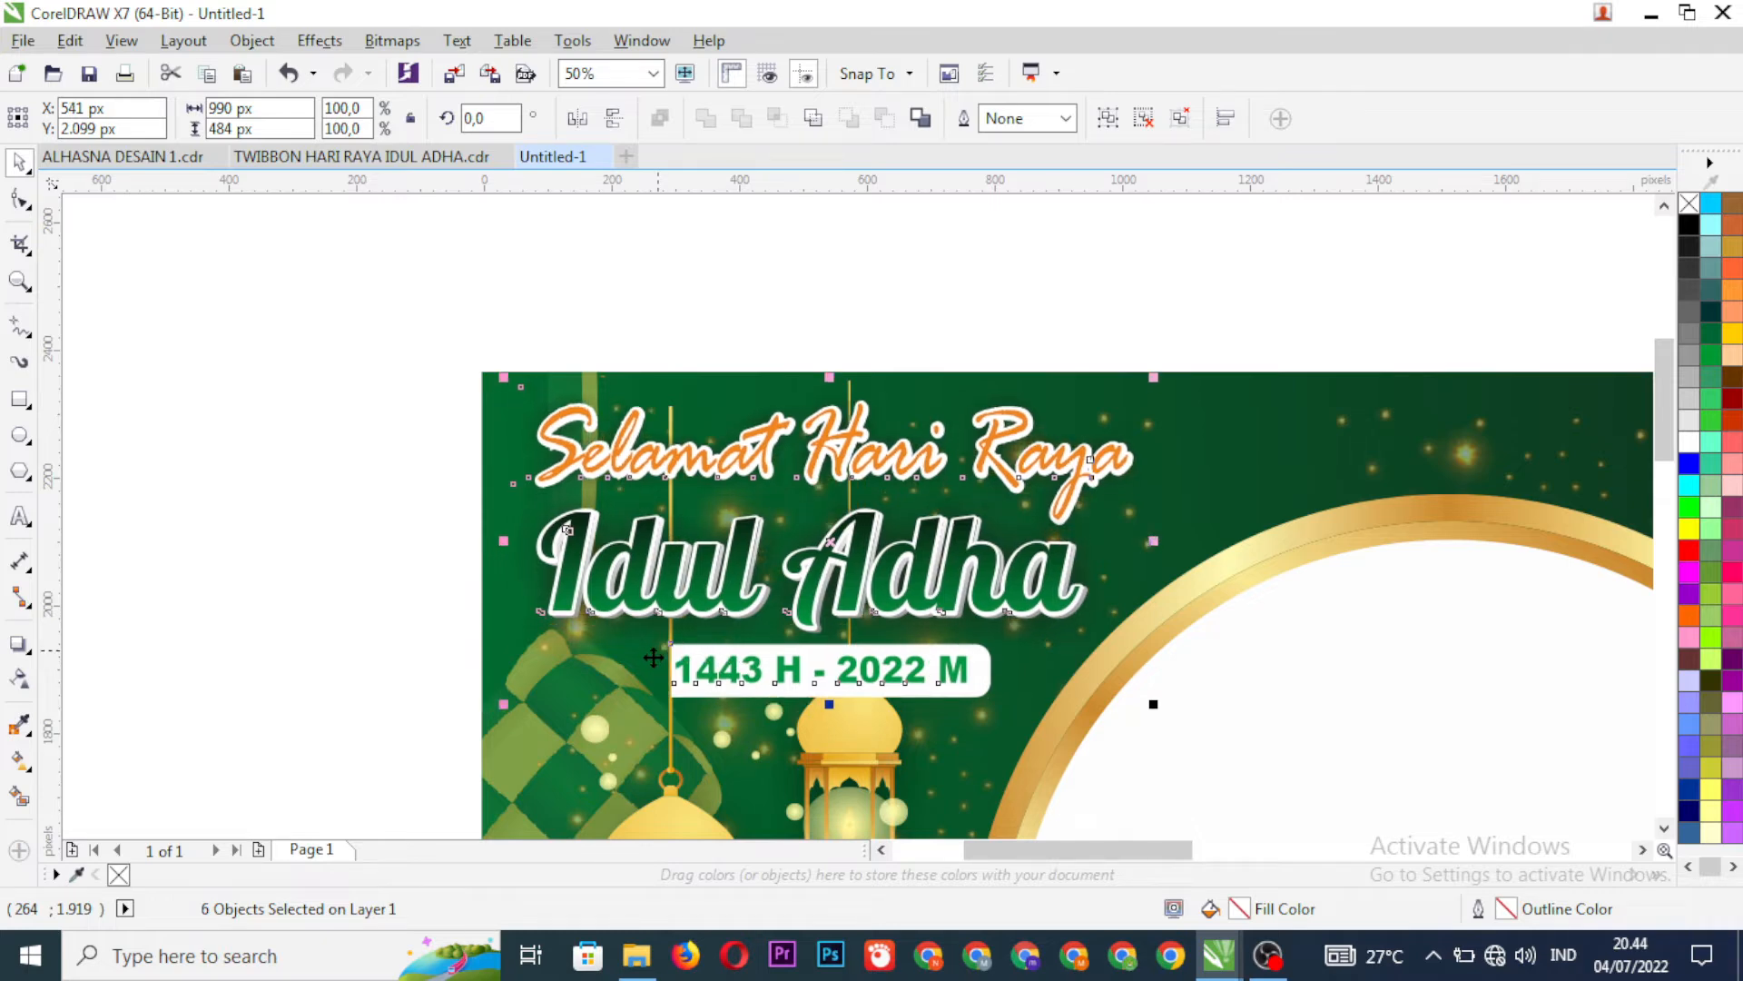
pyautogui.click(263, 550)
# - Move the four "EID AL ADHA MUBARAK" and Arabic text objects onto the background's lower-right area, centred at about X 1834, Y 376 px
pyautogui.scroll(-2, 512, 444)
pyautogui.scroll(-2, 594, 506)
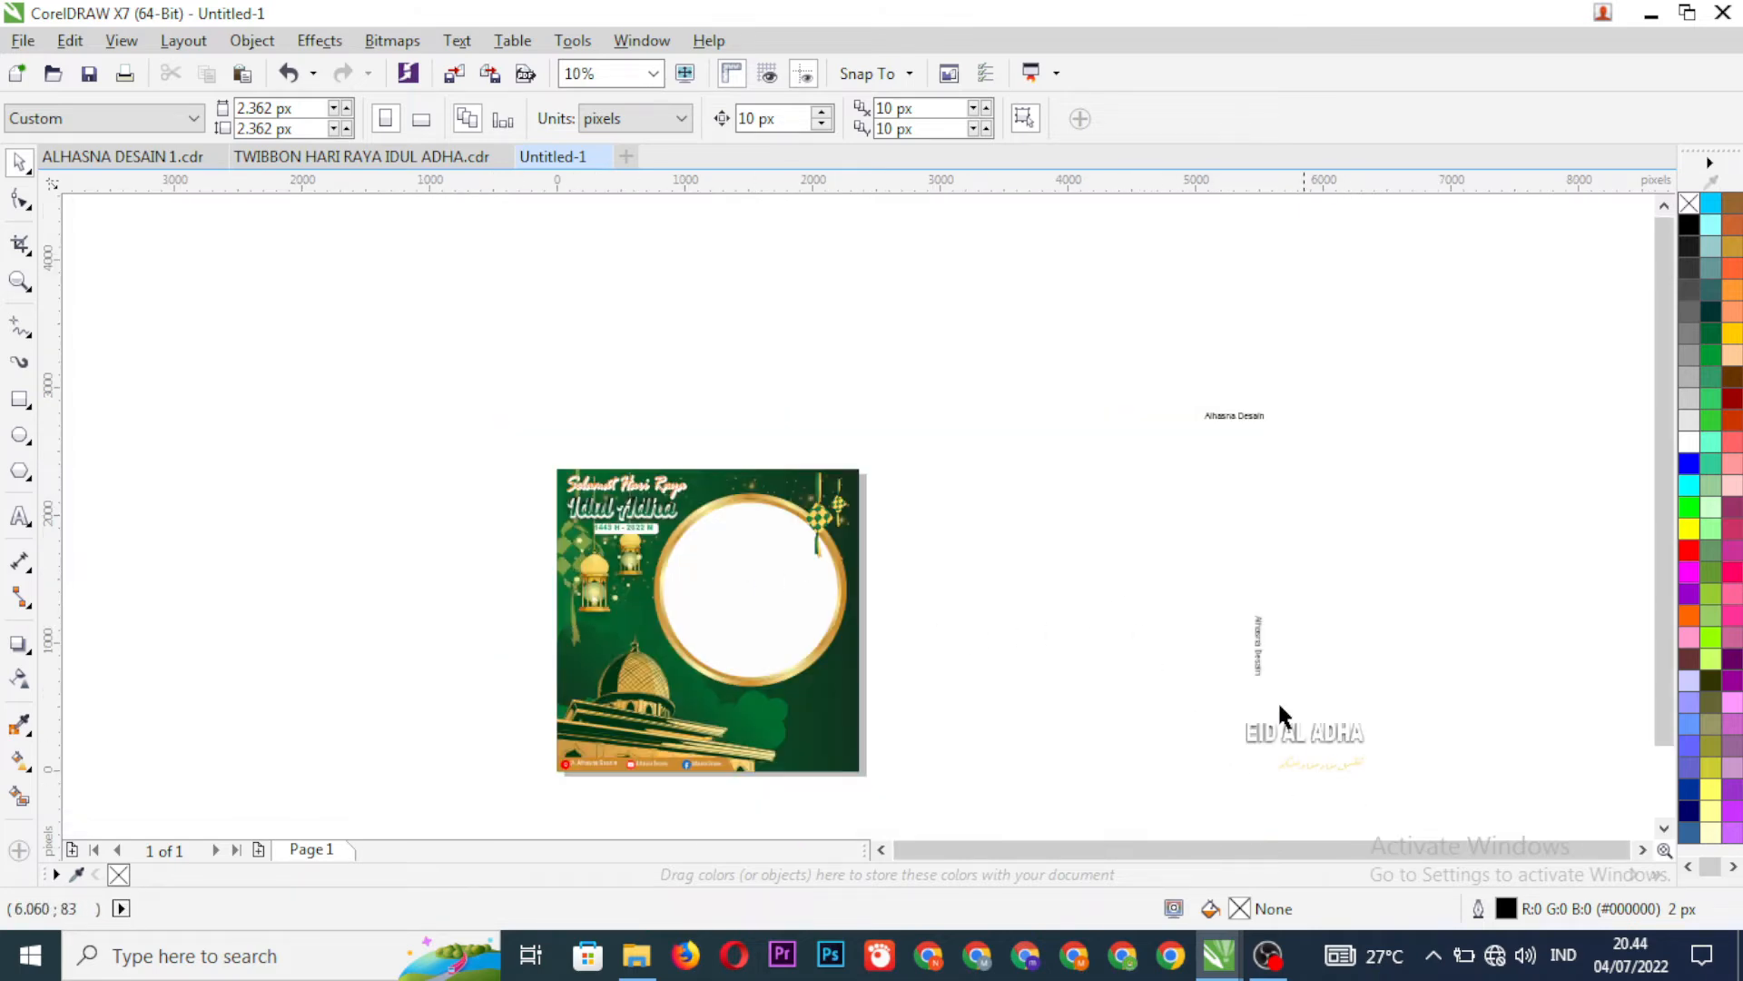
pyautogui.scroll(-2, 1249, 689)
pyautogui.scroll(2, 1280, 720)
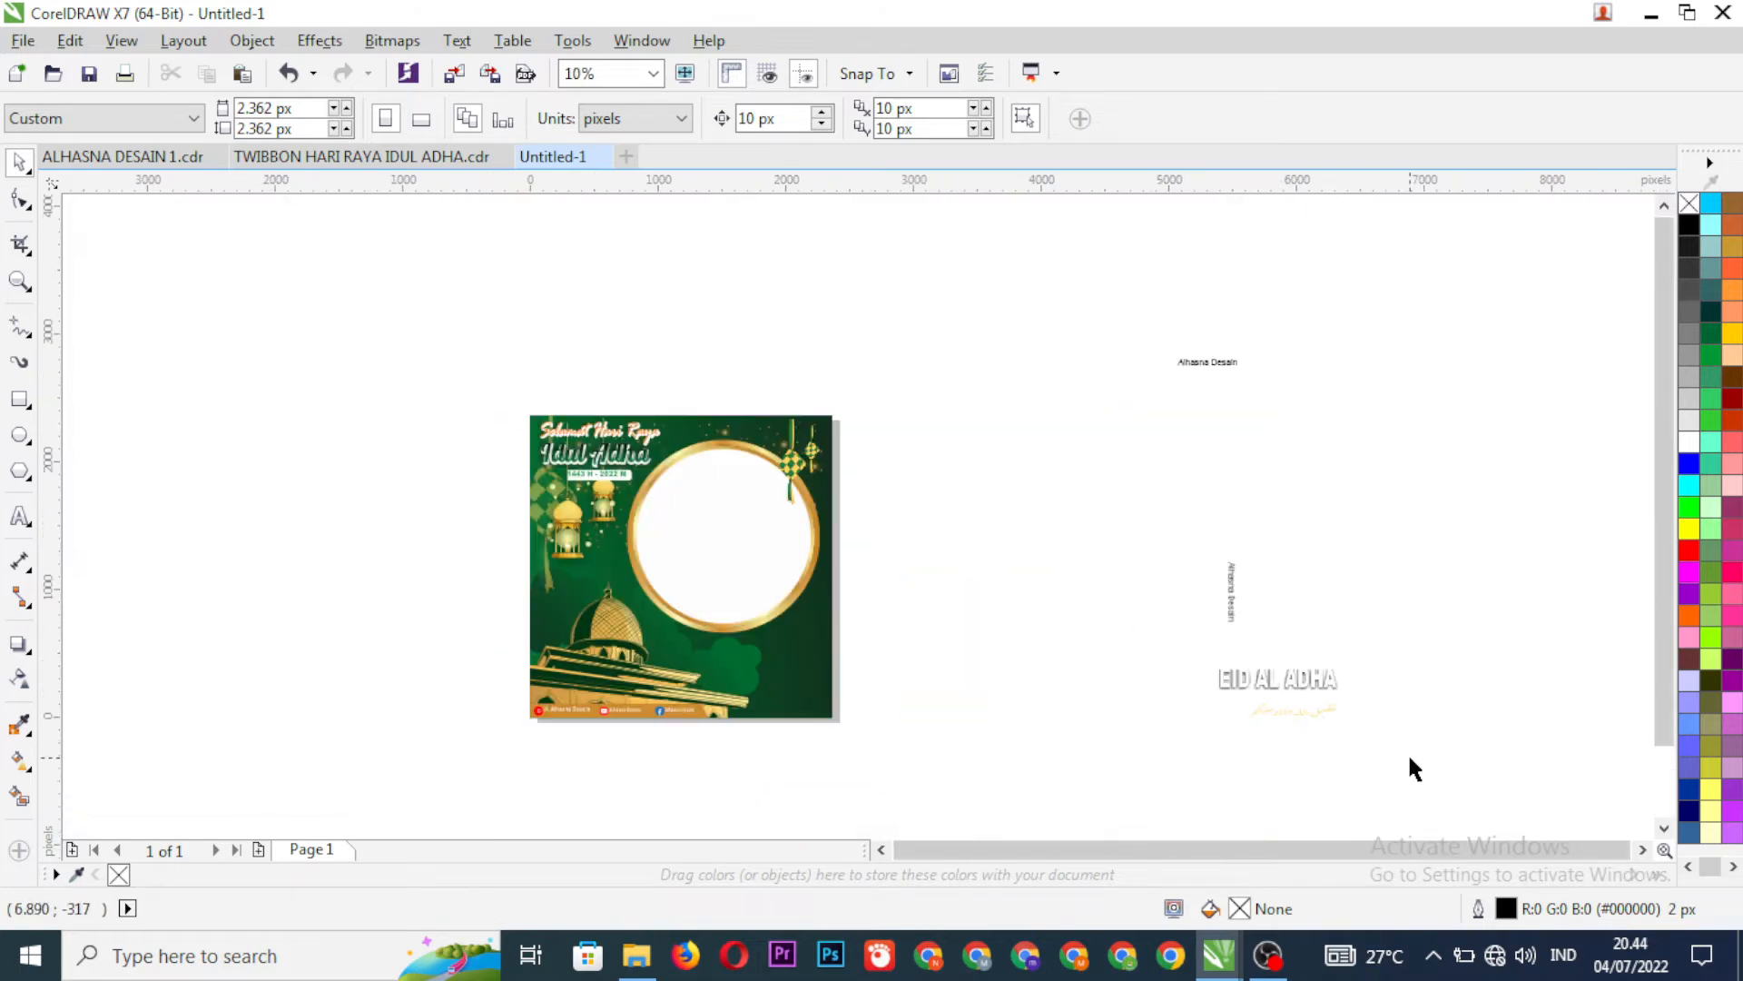
pyautogui.moveTo(1172, 677); pyautogui.dragTo(1164, 643)
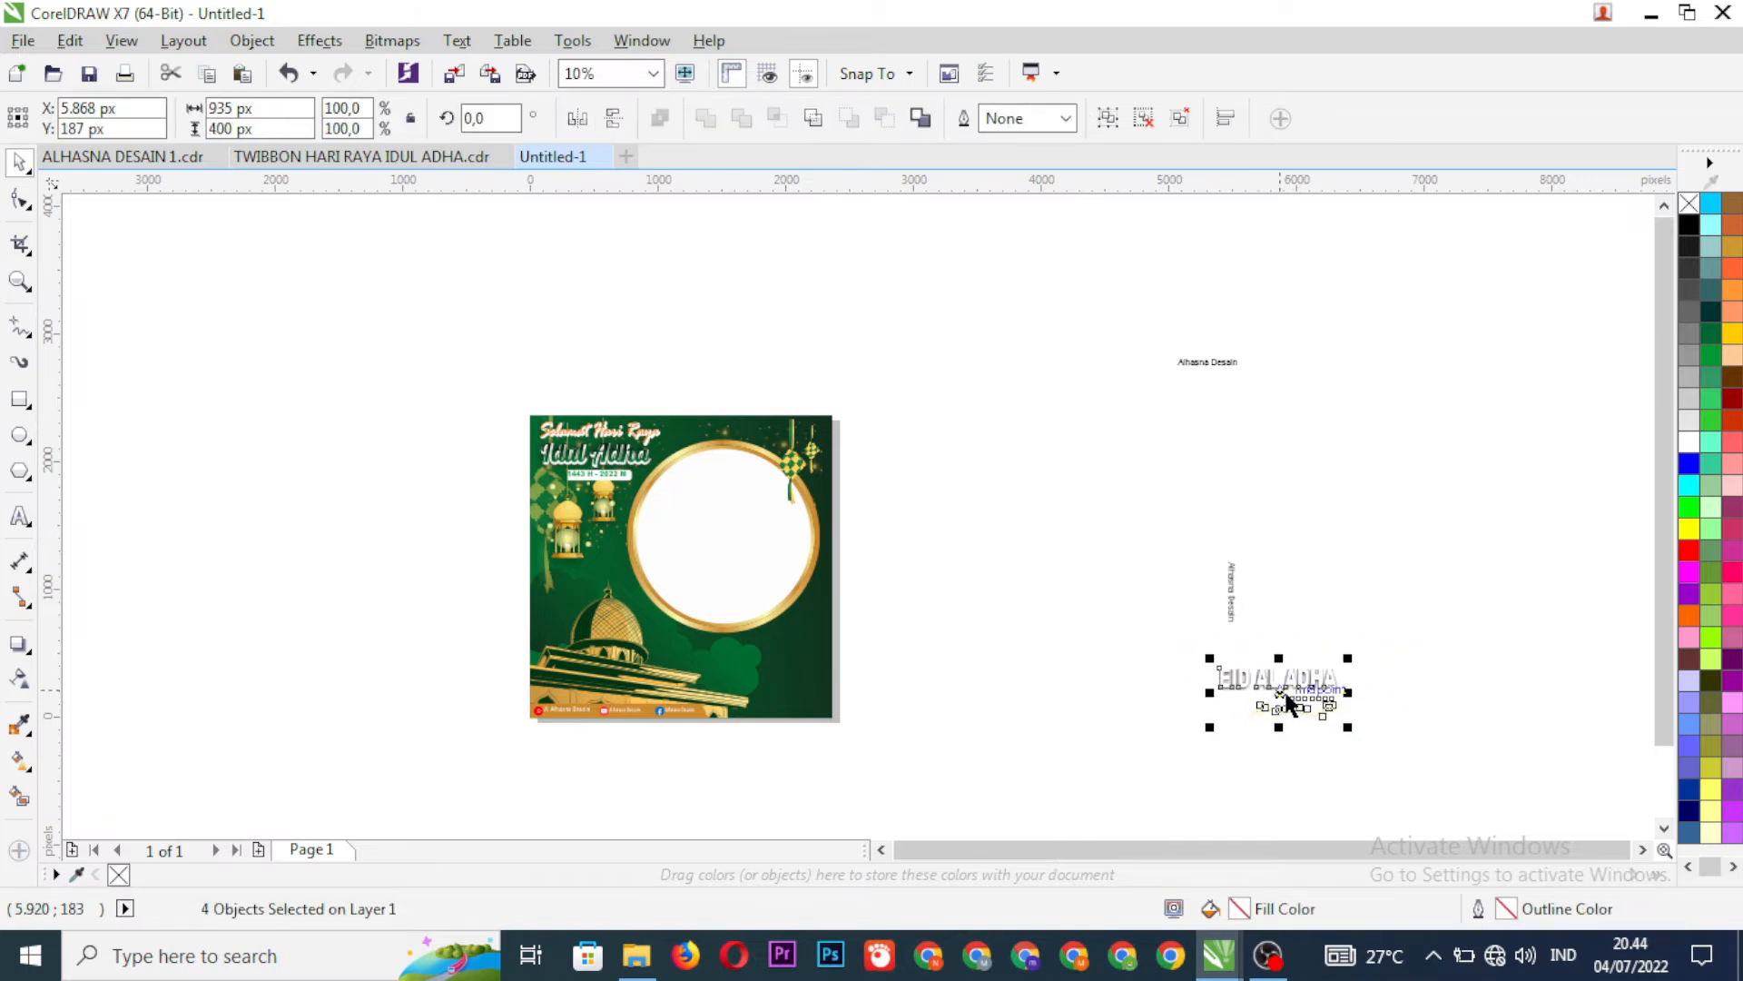
pyautogui.moveTo(1282, 695); pyautogui.dragTo(772, 685)
pyautogui.scroll(2, 710, 717)
pyautogui.scroll(2, 712, 721)
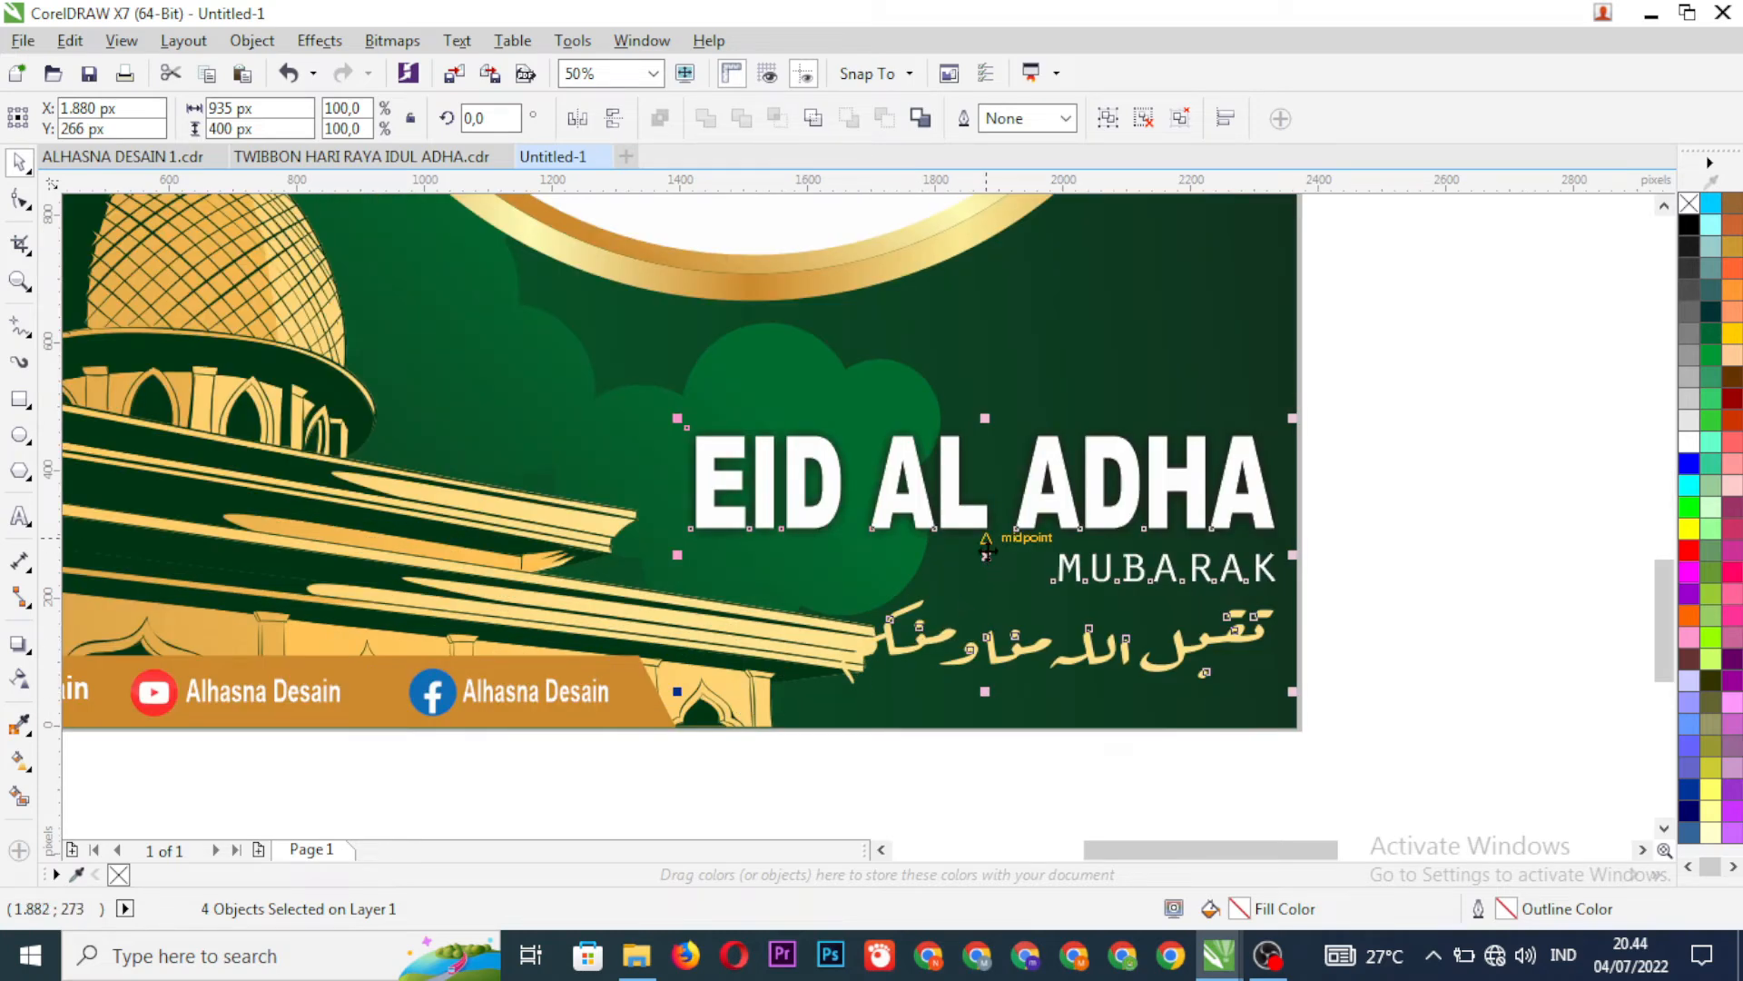
pyautogui.moveTo(987, 551); pyautogui.dragTo(957, 469)
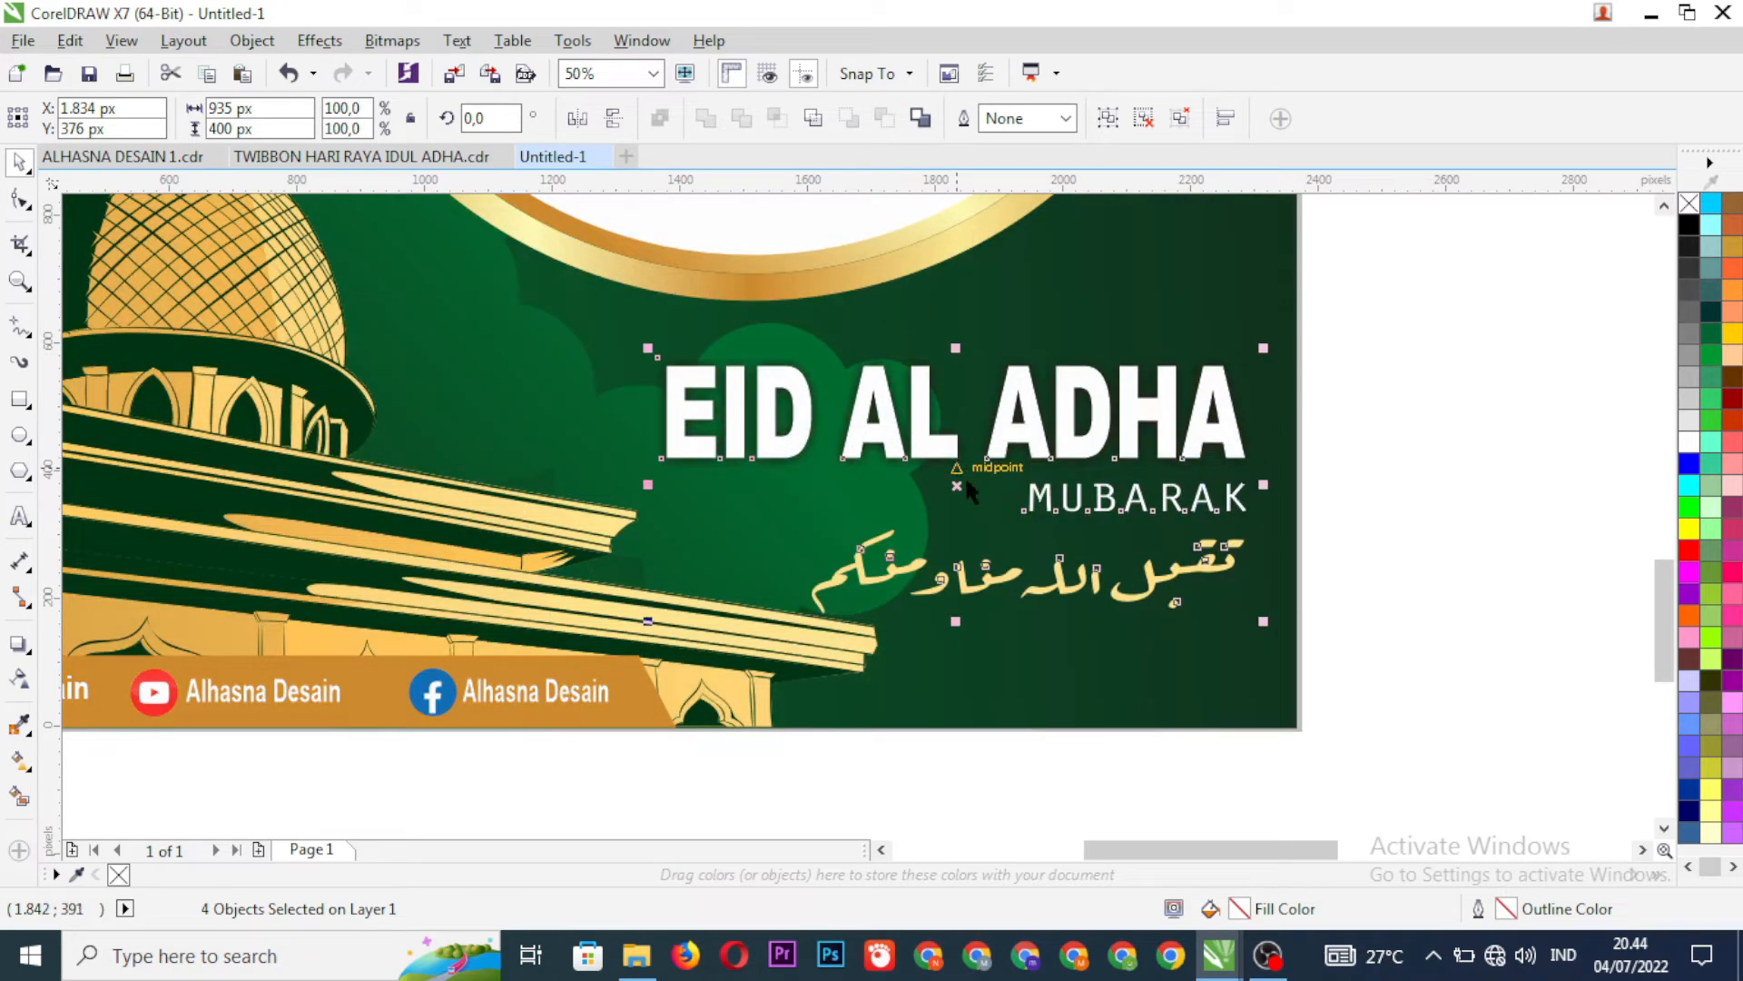
pyautogui.click(1447, 606)
# - Move the vertical "Alhasna Desain" text onto the background's right edge, centred at about X 2299, Y 920 px
pyautogui.scroll(-1, 1035, 567)
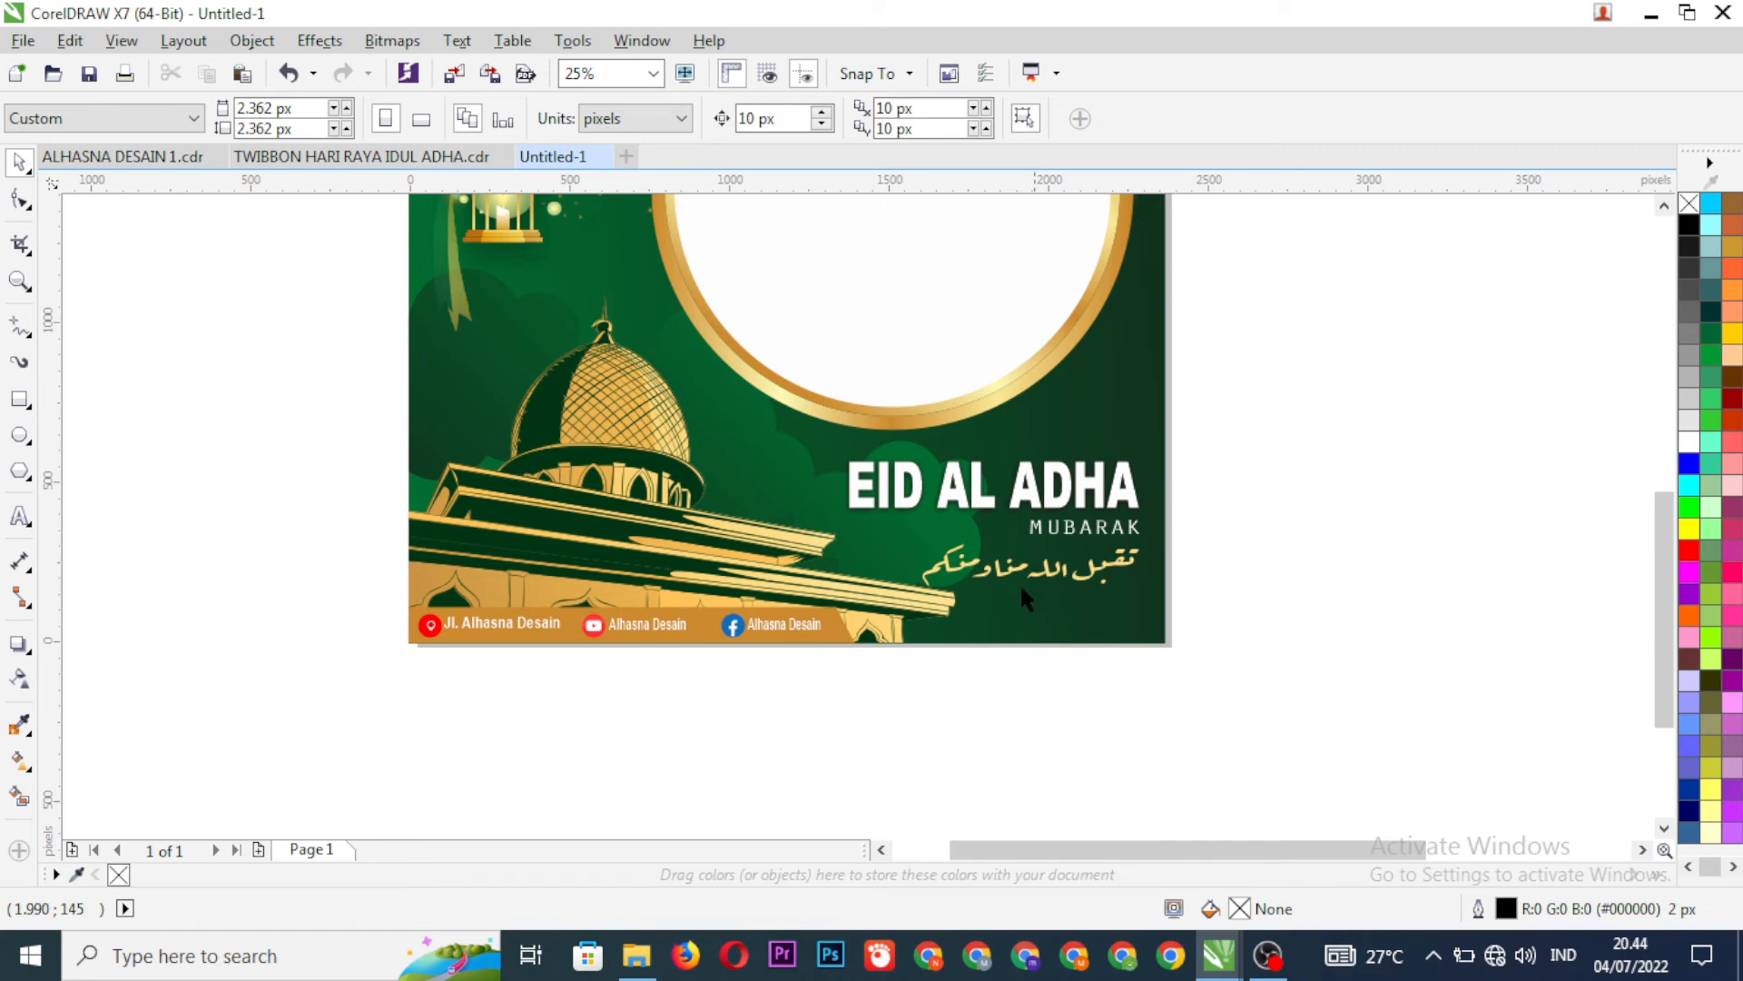
pyautogui.scroll(-1, 1003, 585)
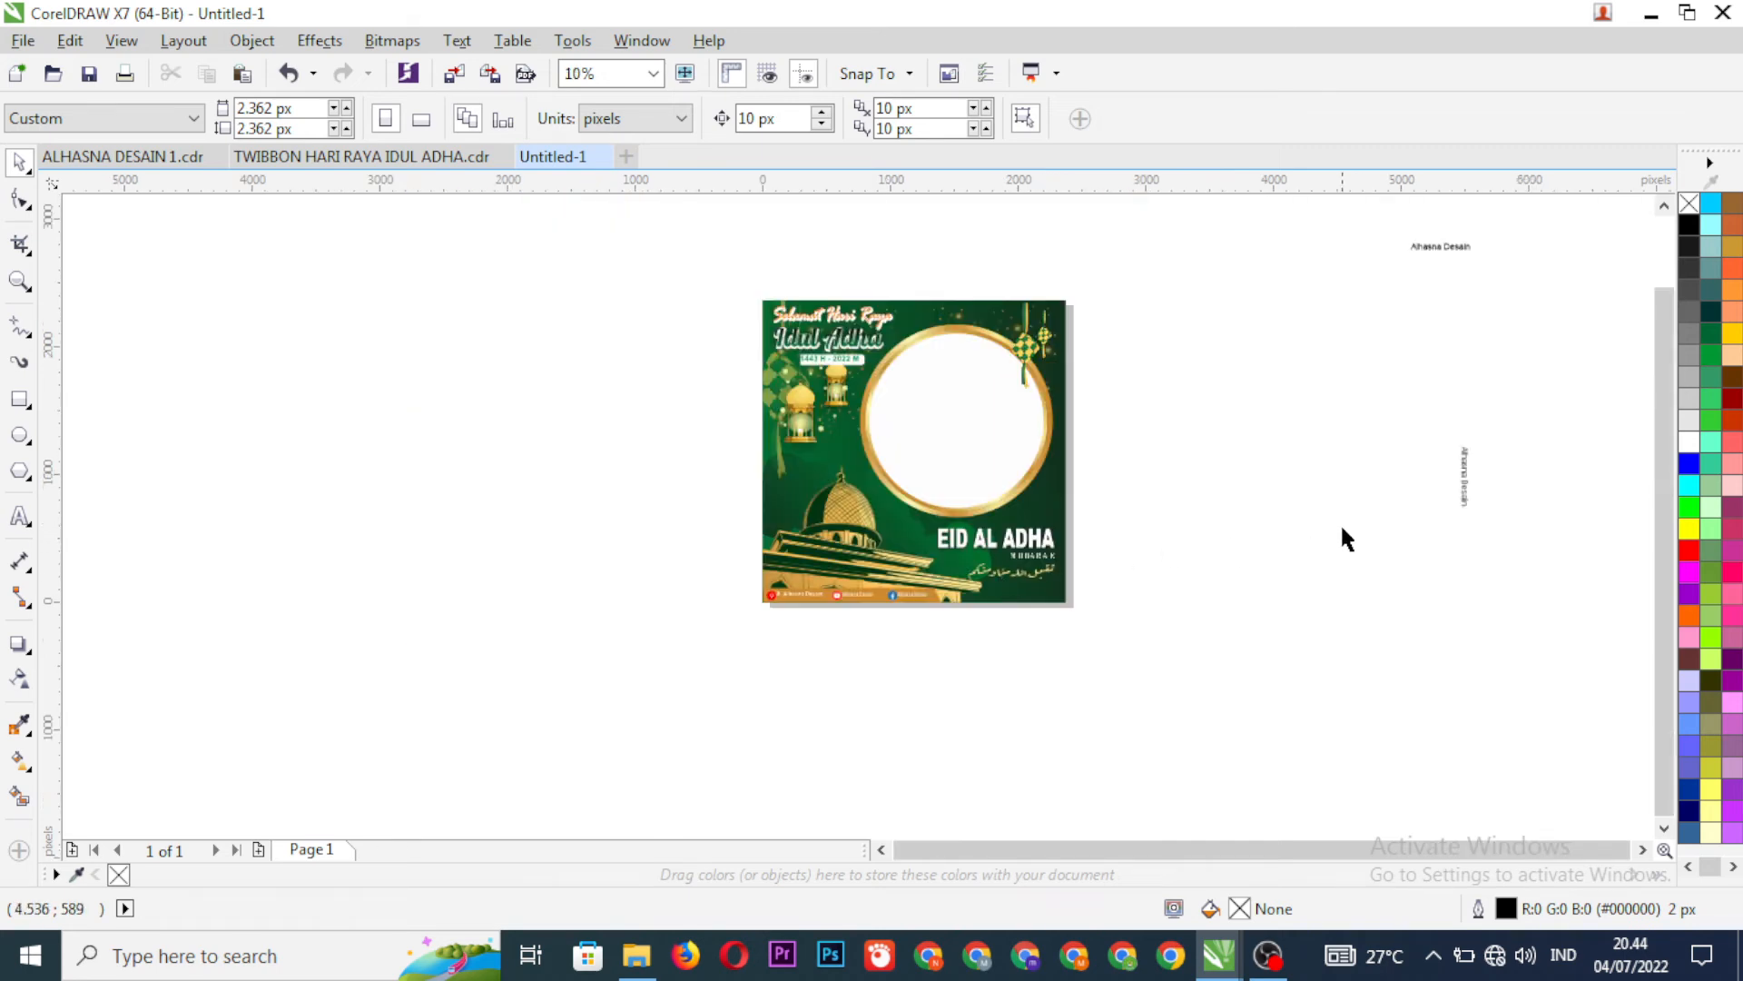
pyautogui.scroll(-1, 1311, 494)
pyautogui.scroll(1, 1180, 472)
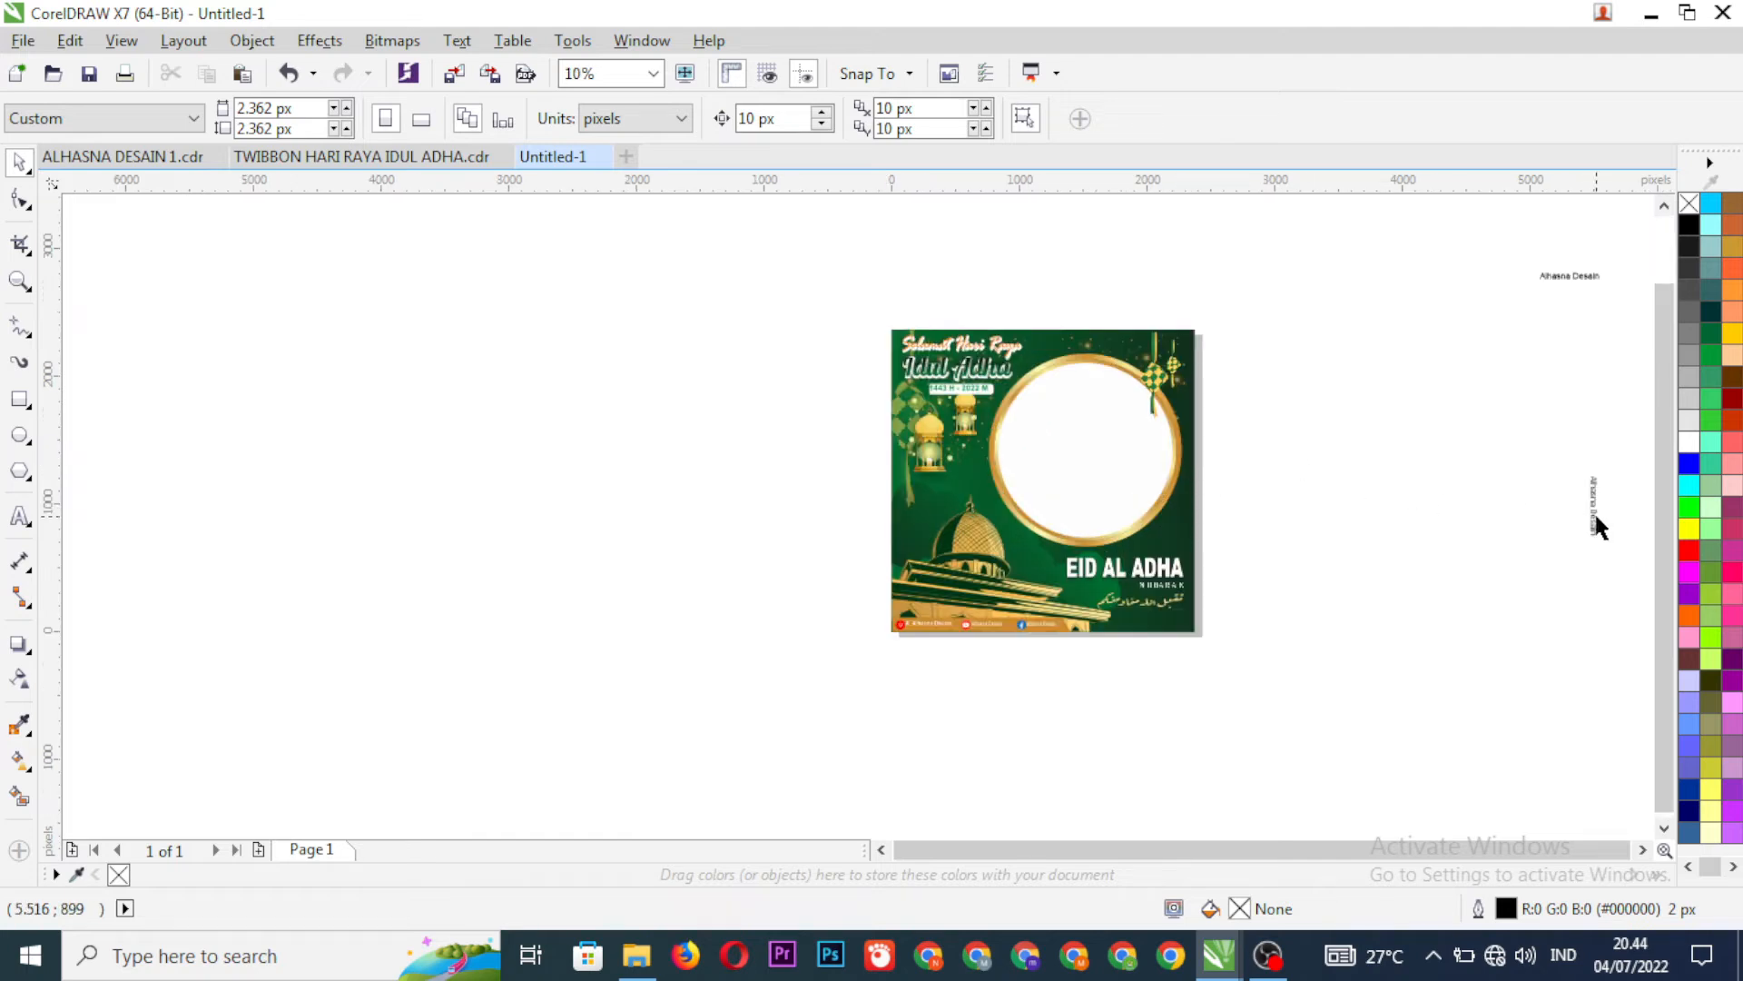
pyautogui.moveTo(1595, 516); pyautogui.dragTo(1180, 514)
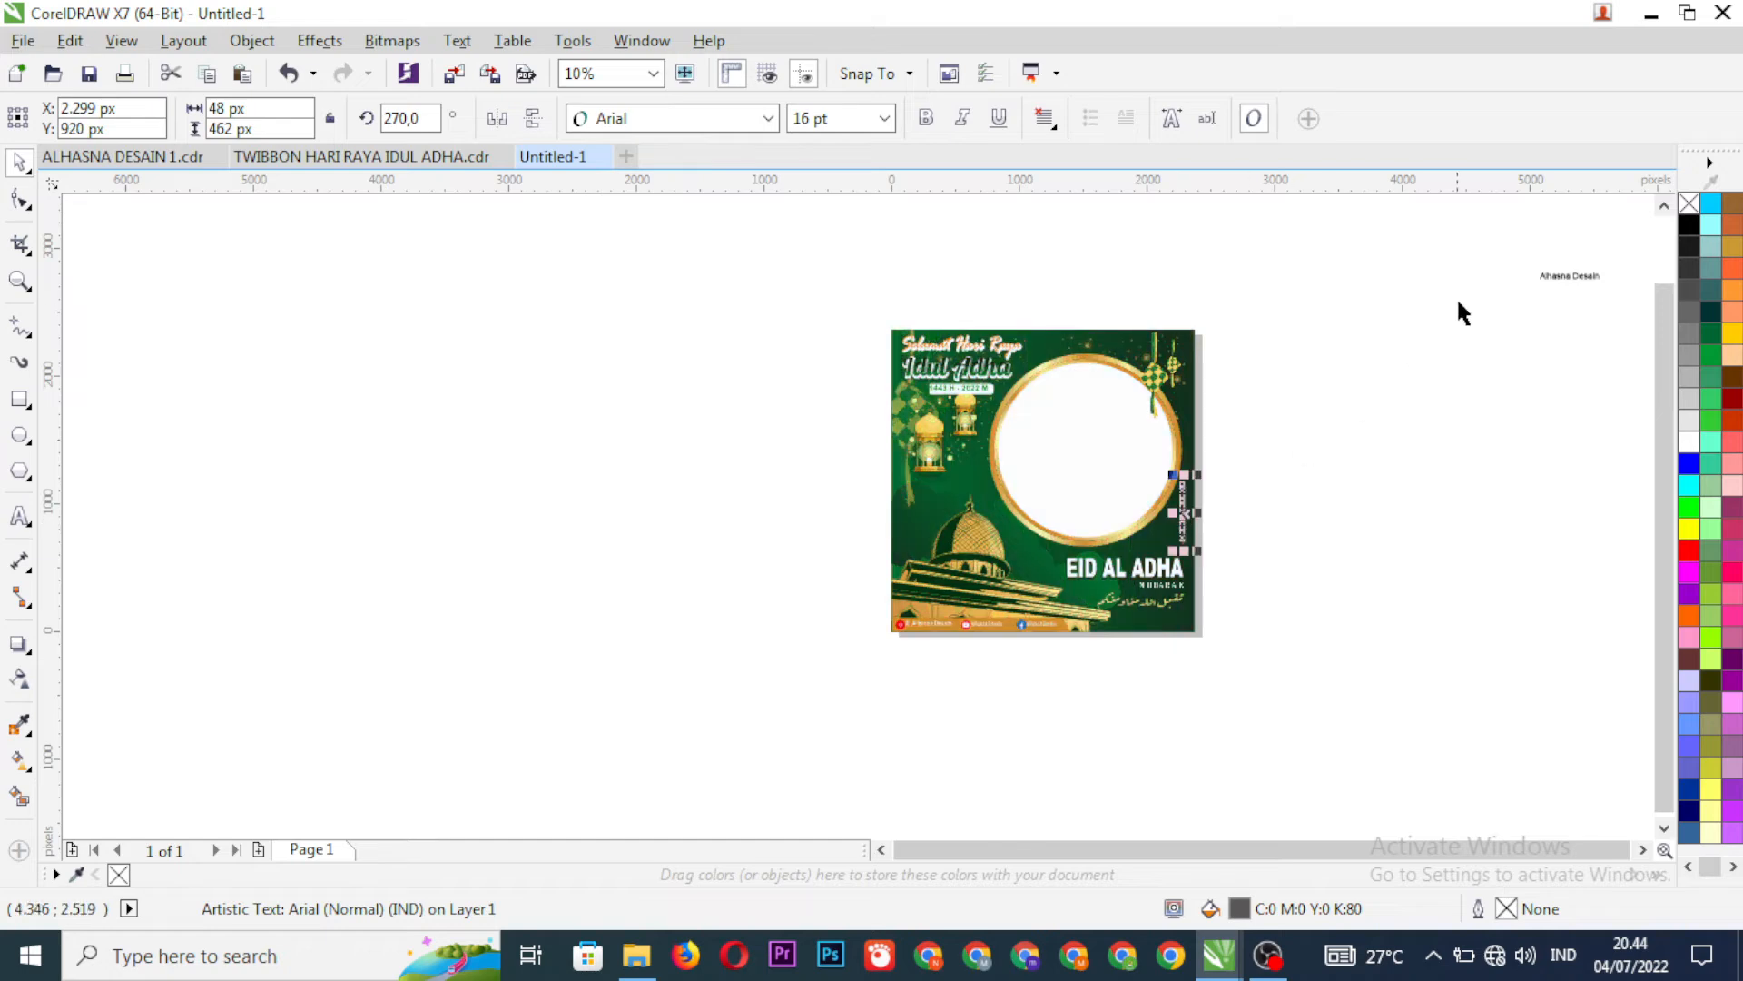
# - Move the horizontal "Alhasna Desain" text onto the background's upper-right area, centred at about X 2065, Y 2317 px
pyautogui.moveTo(1574, 270); pyautogui.dragTo(1150, 339)
pyautogui.scroll(5, 1151, 340)
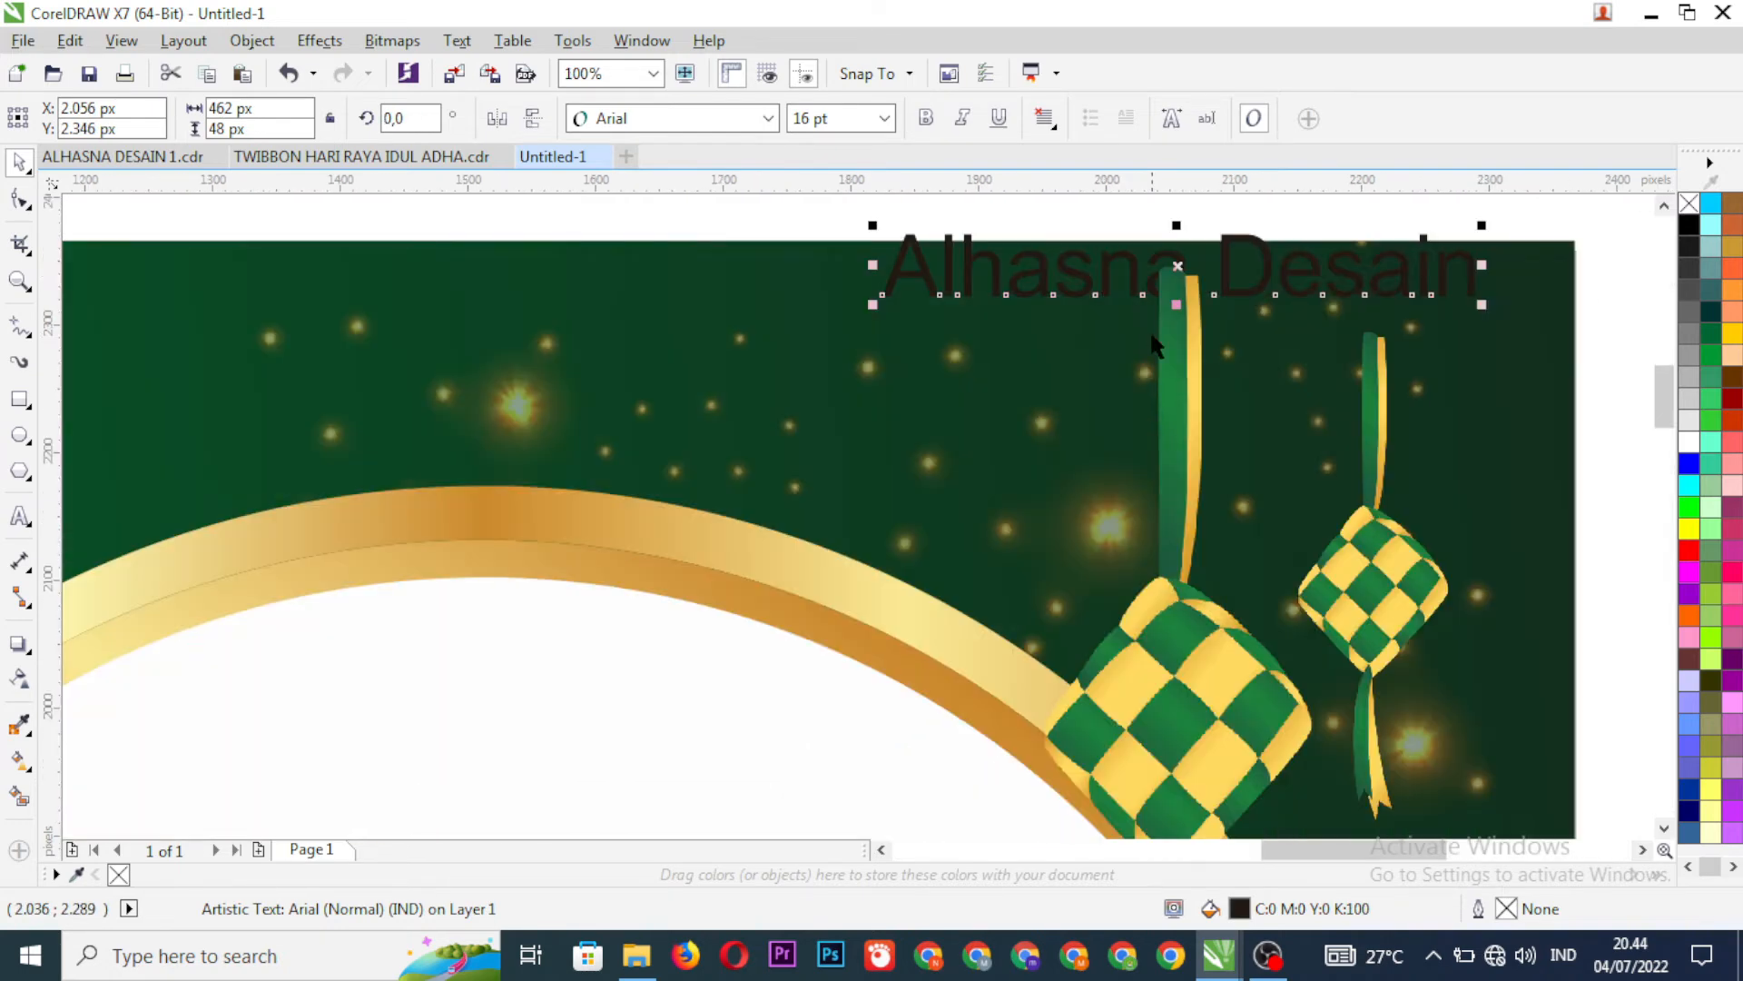
pyautogui.moveTo(1132, 272); pyautogui.dragTo(1180, 327)
pyautogui.scroll(-4, 1171, 373)
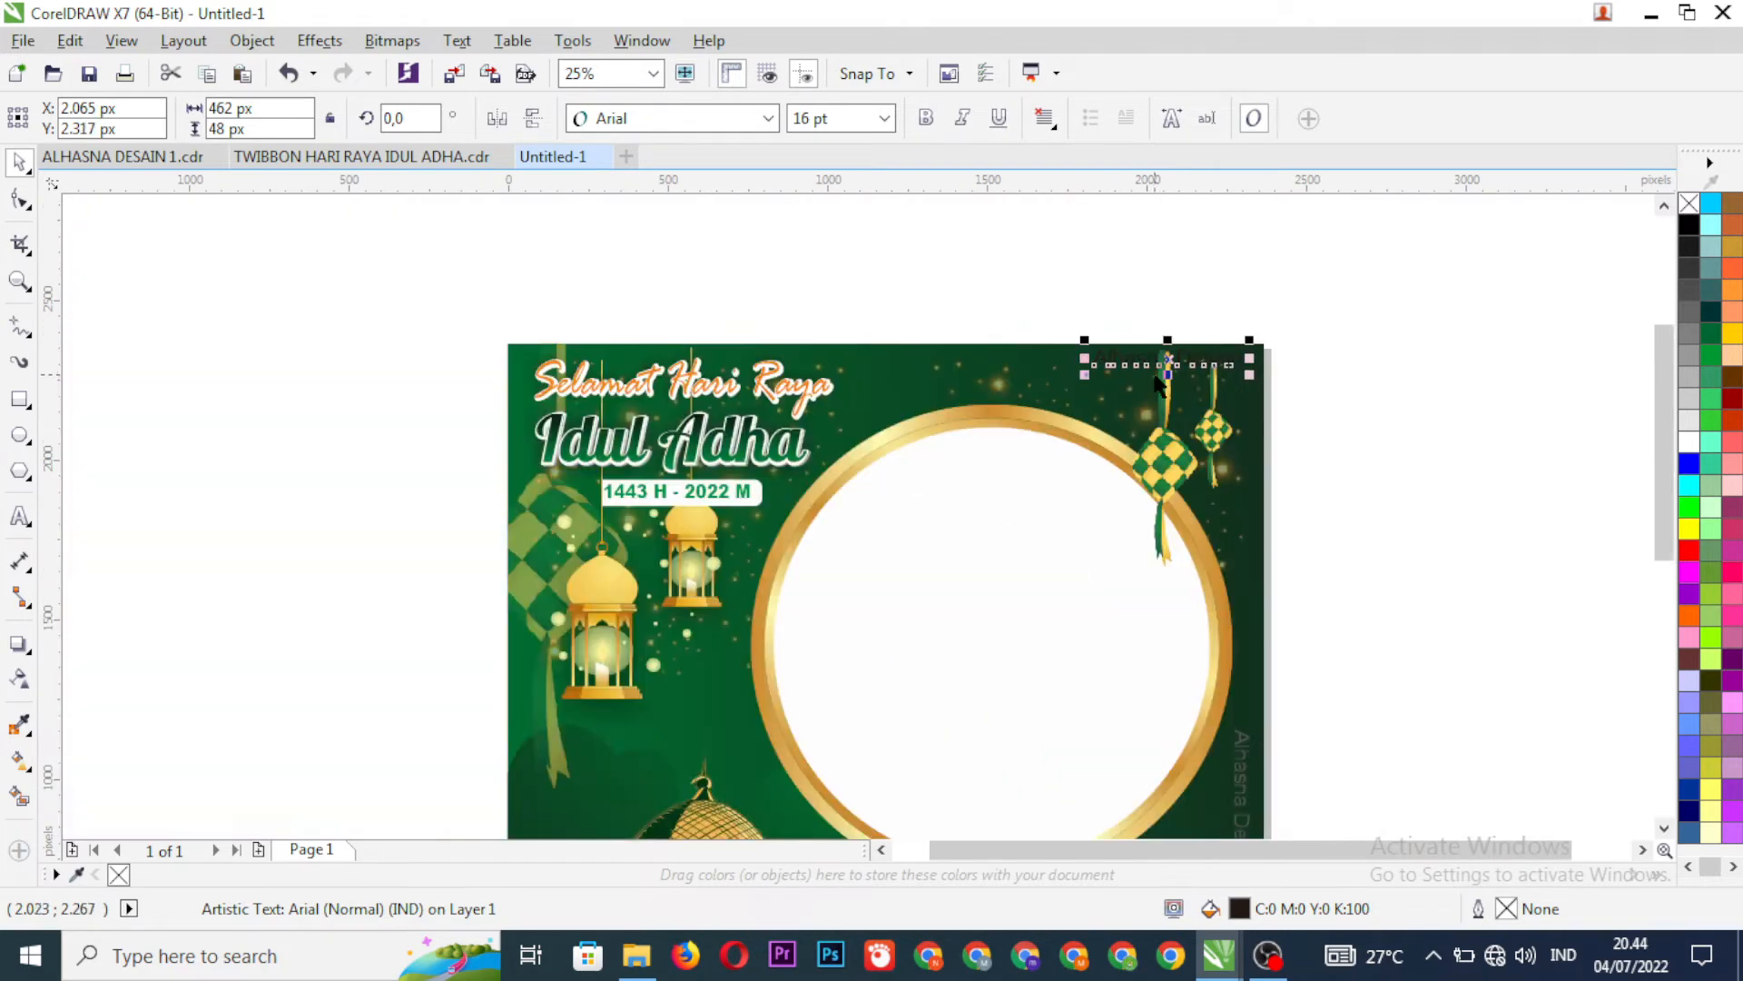
pyautogui.scroll(4, 1119, 361)
pyautogui.scroll(-5, 1203, 335)
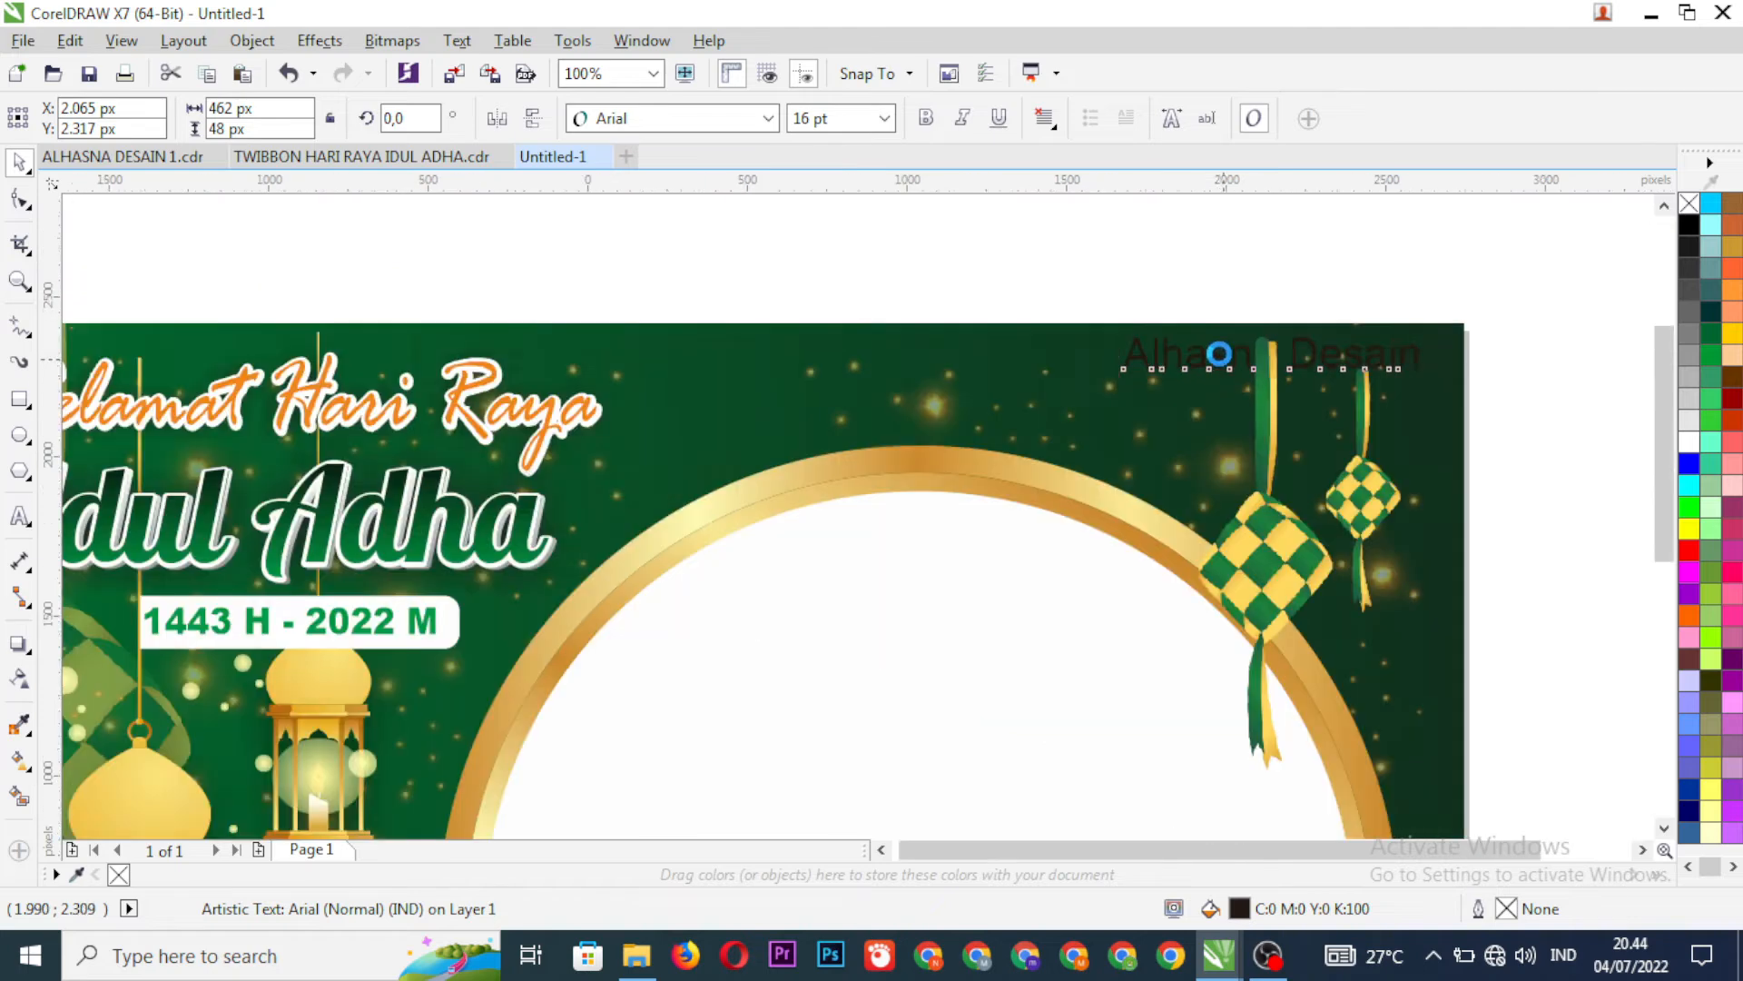
pyautogui.click(1327, 524)
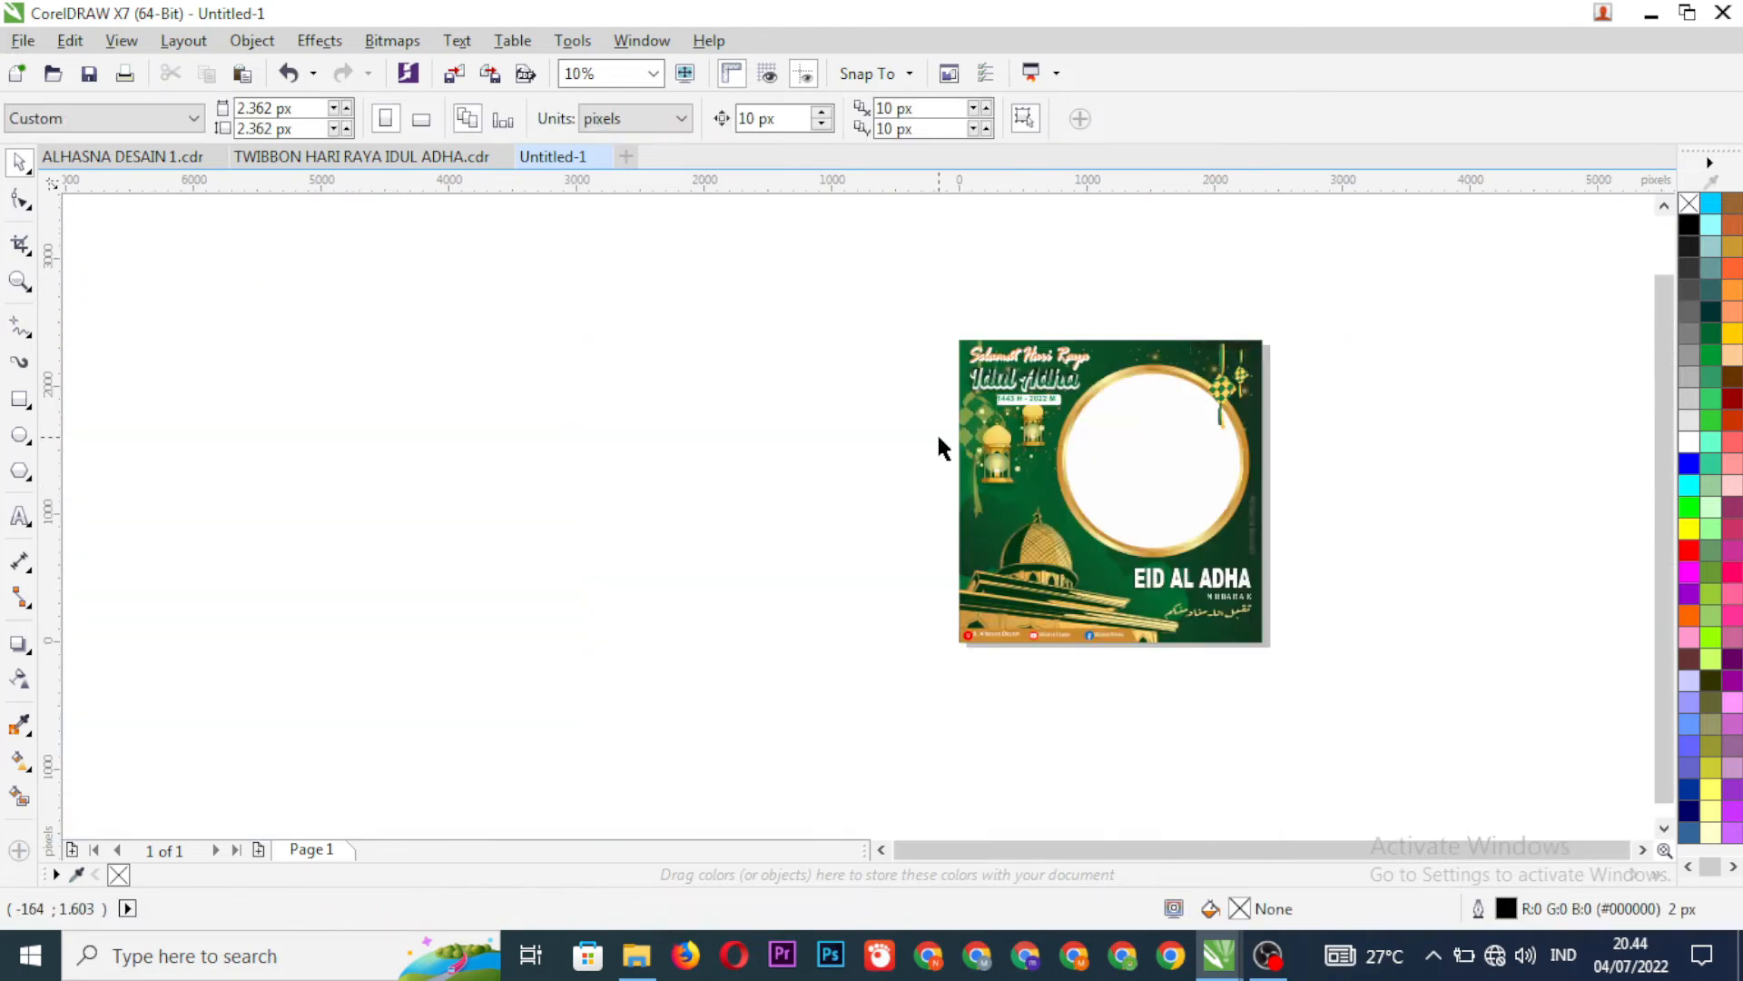
pyautogui.scroll(3, 1006, 386)
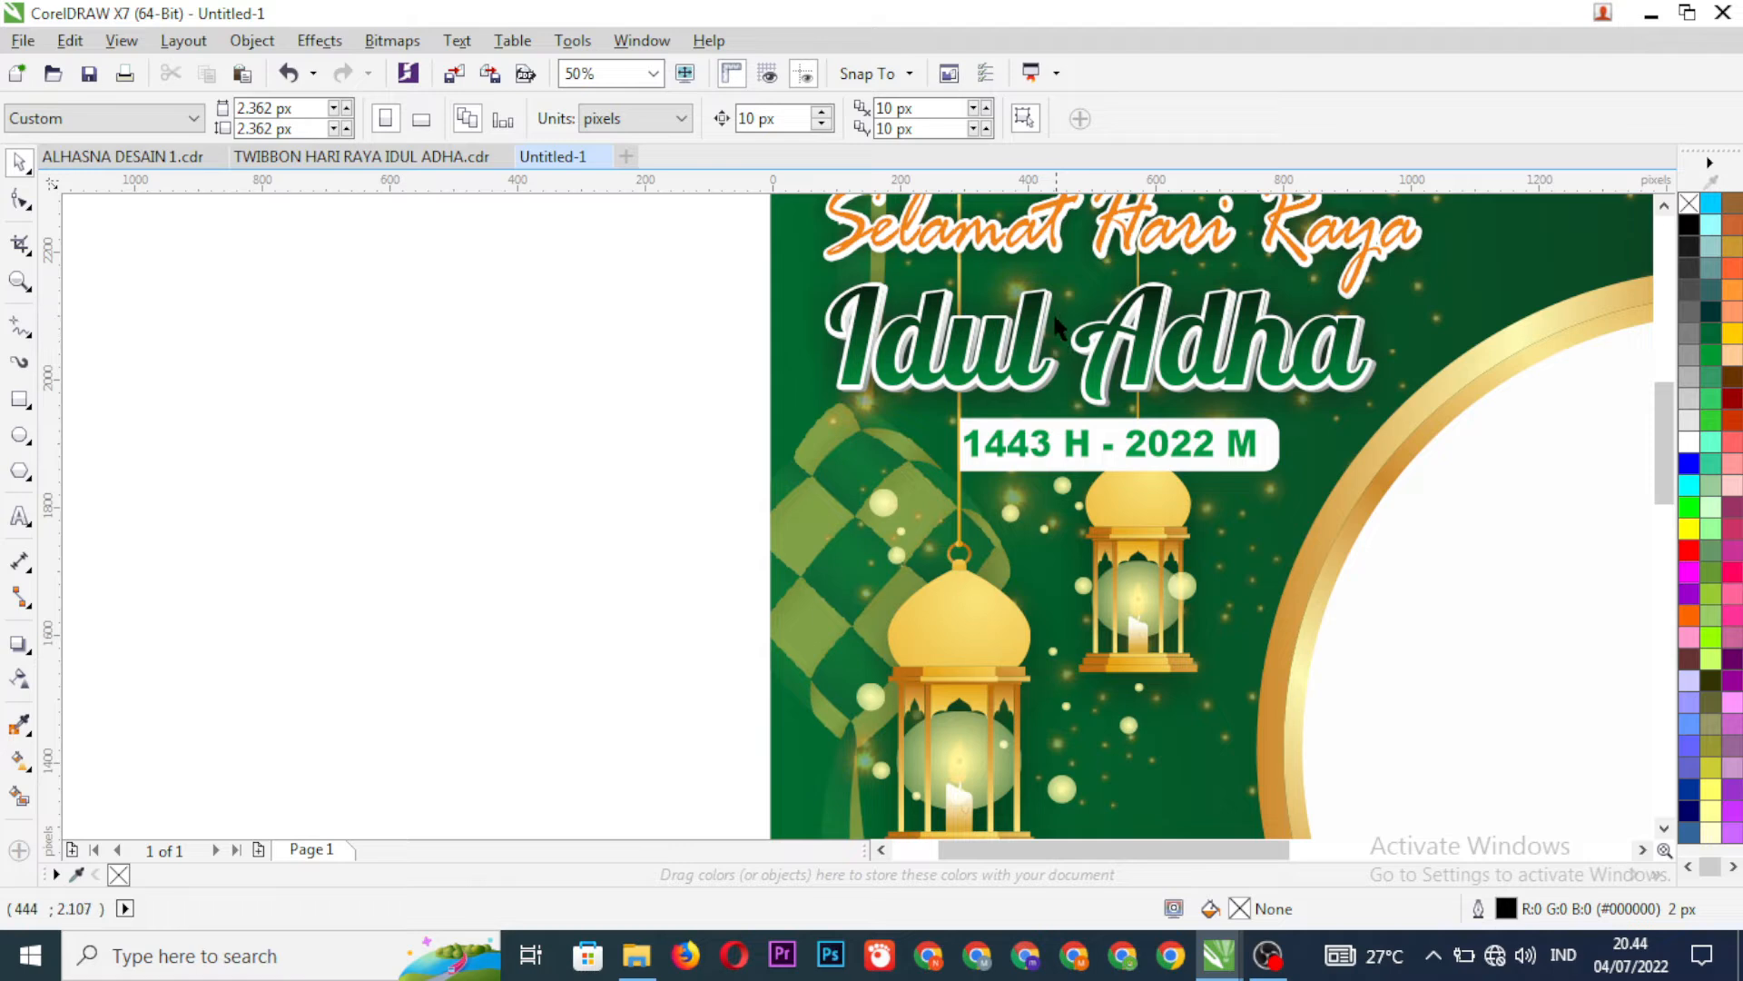
pyautogui.scroll(-2, 1057, 343)
pyautogui.scroll(-2, 1059, 358)
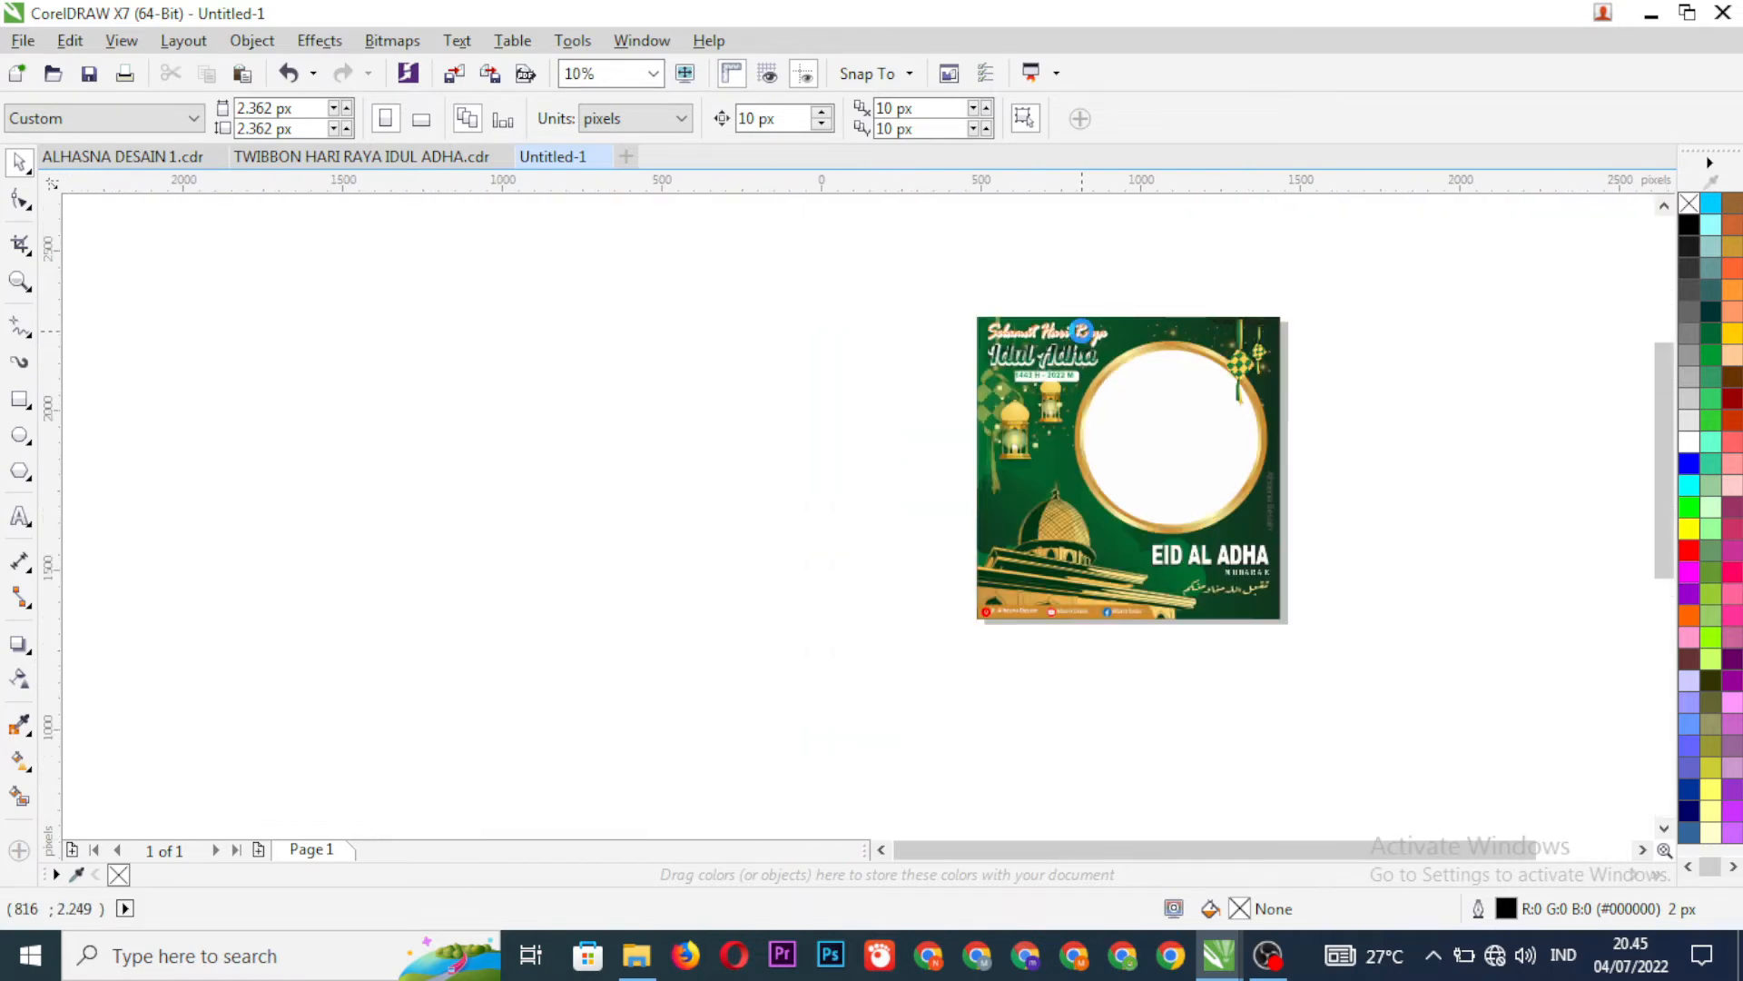
pyautogui.scroll(3, 1081, 343)
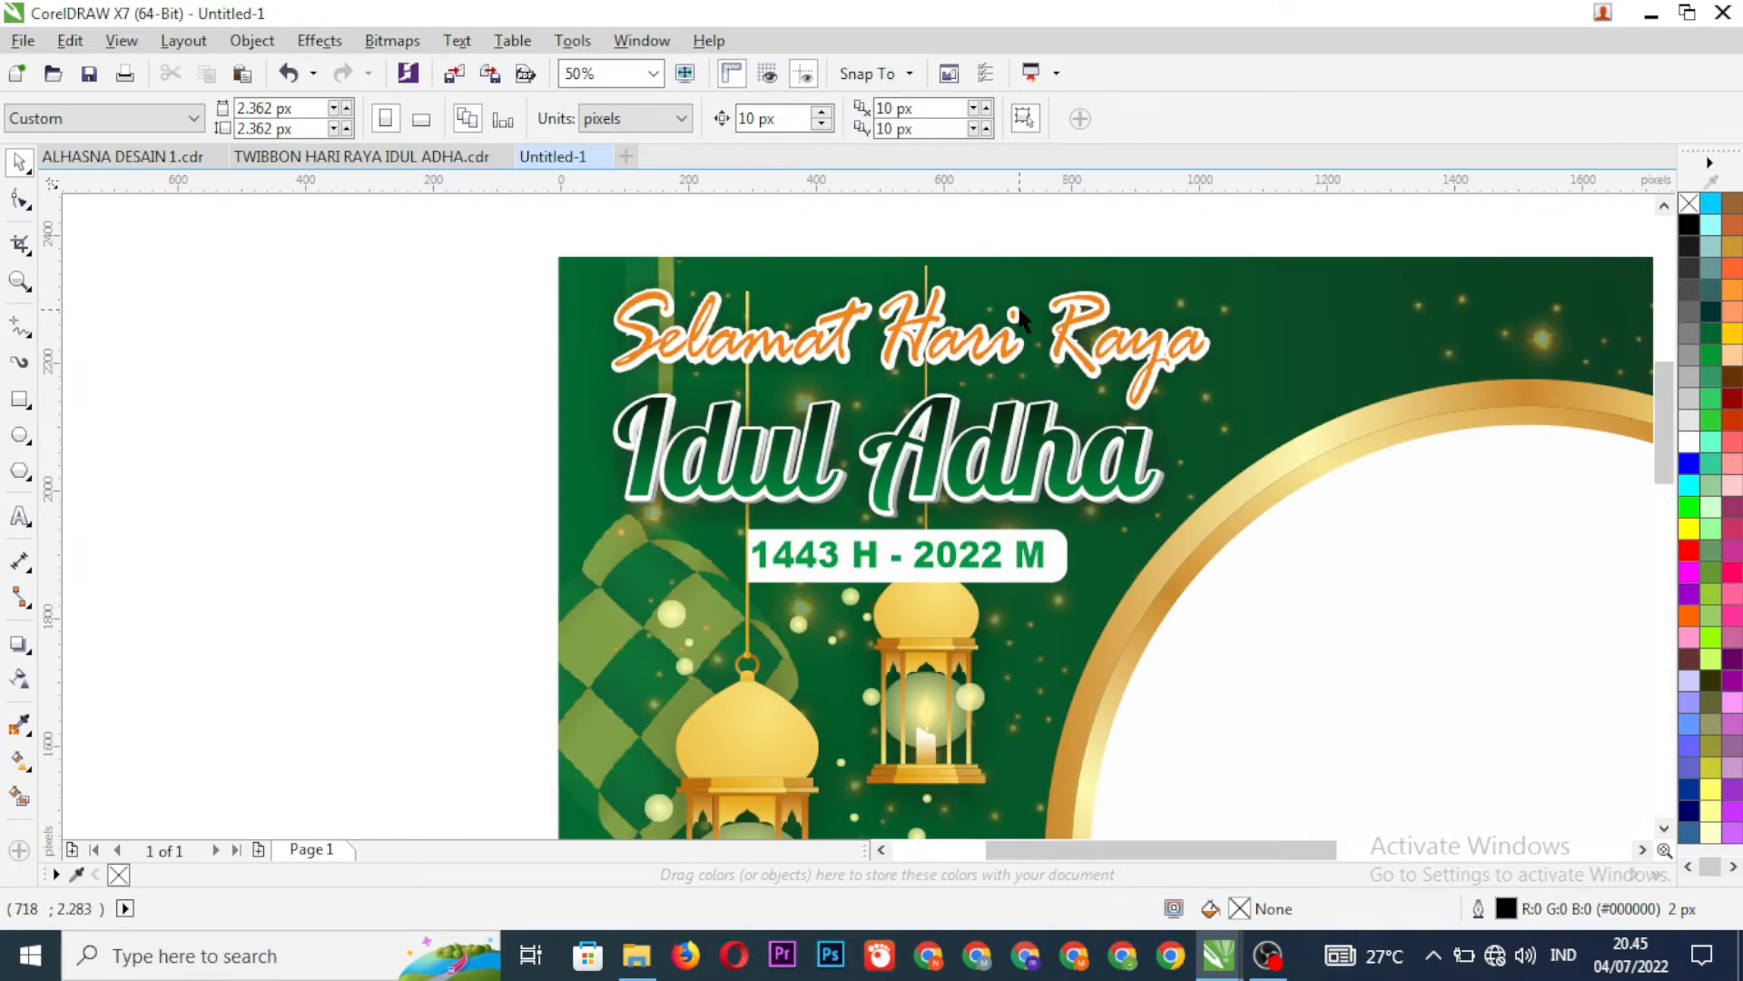
pyautogui.scroll(-1, 1017, 318)
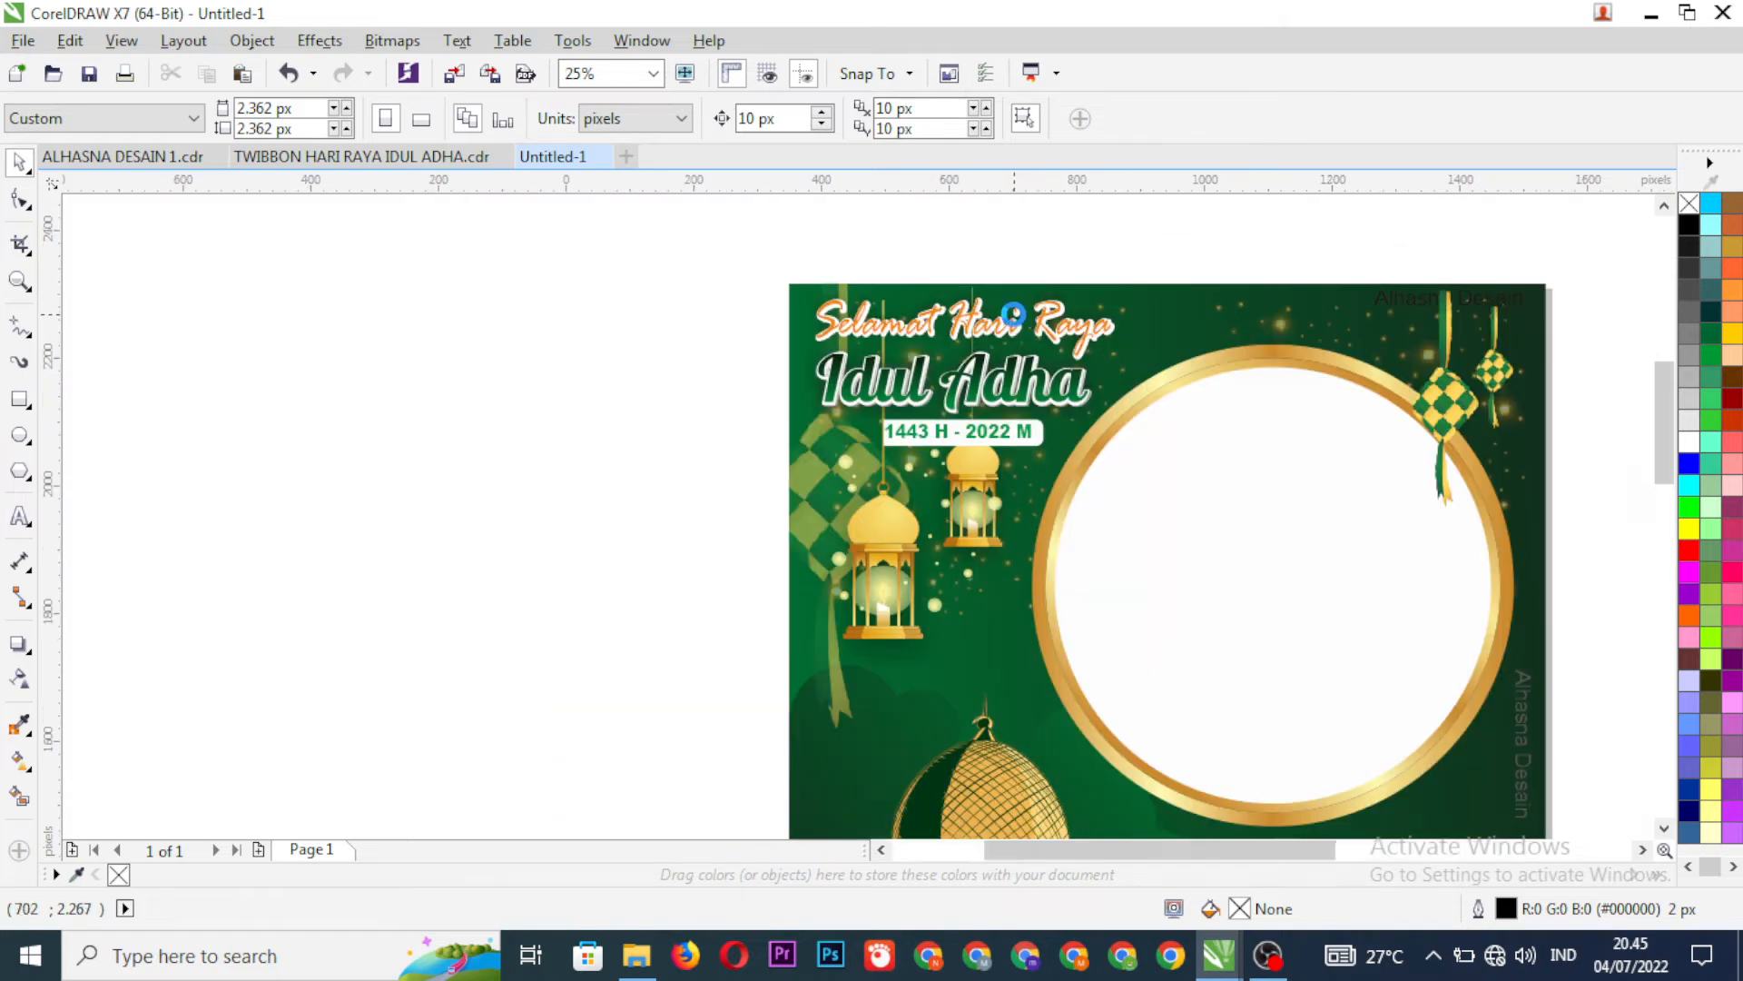
# - Delete everything after the "S" in the title's orange first line and retype it to read "Selamat Hari Raya"
pyautogui.scroll(1, 1014, 318)
pyautogui.scroll(1, 1014, 314)
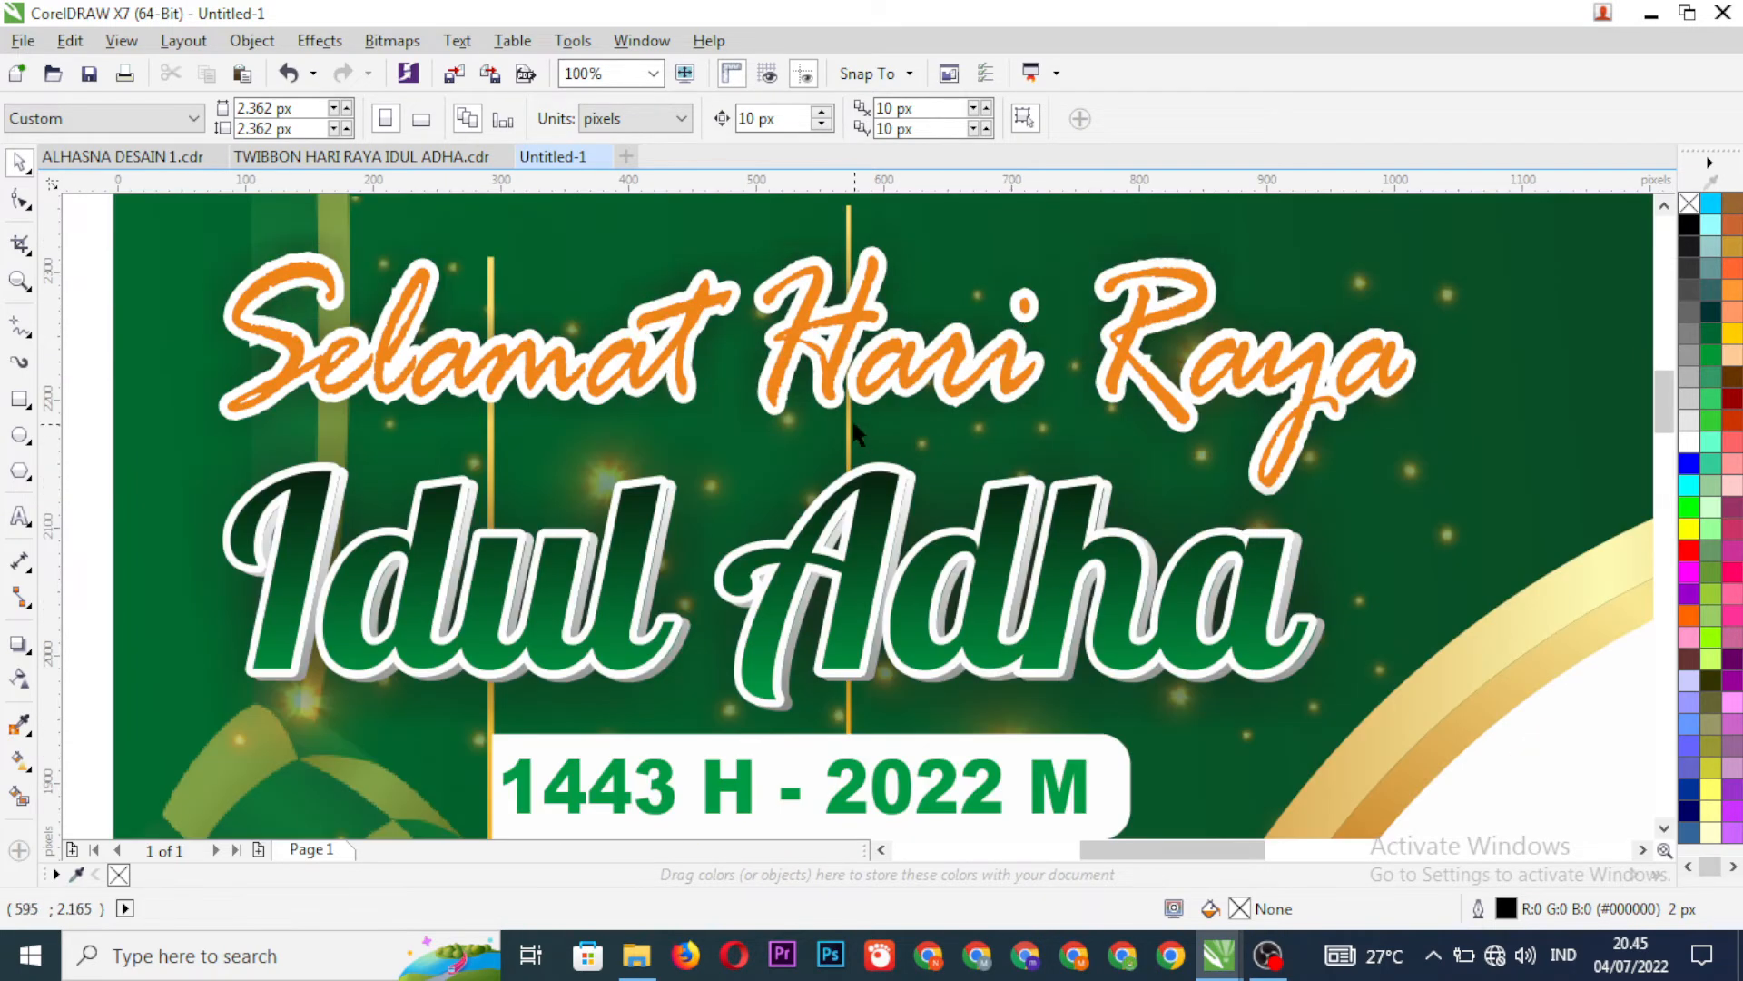
pyautogui.click(828, 384)
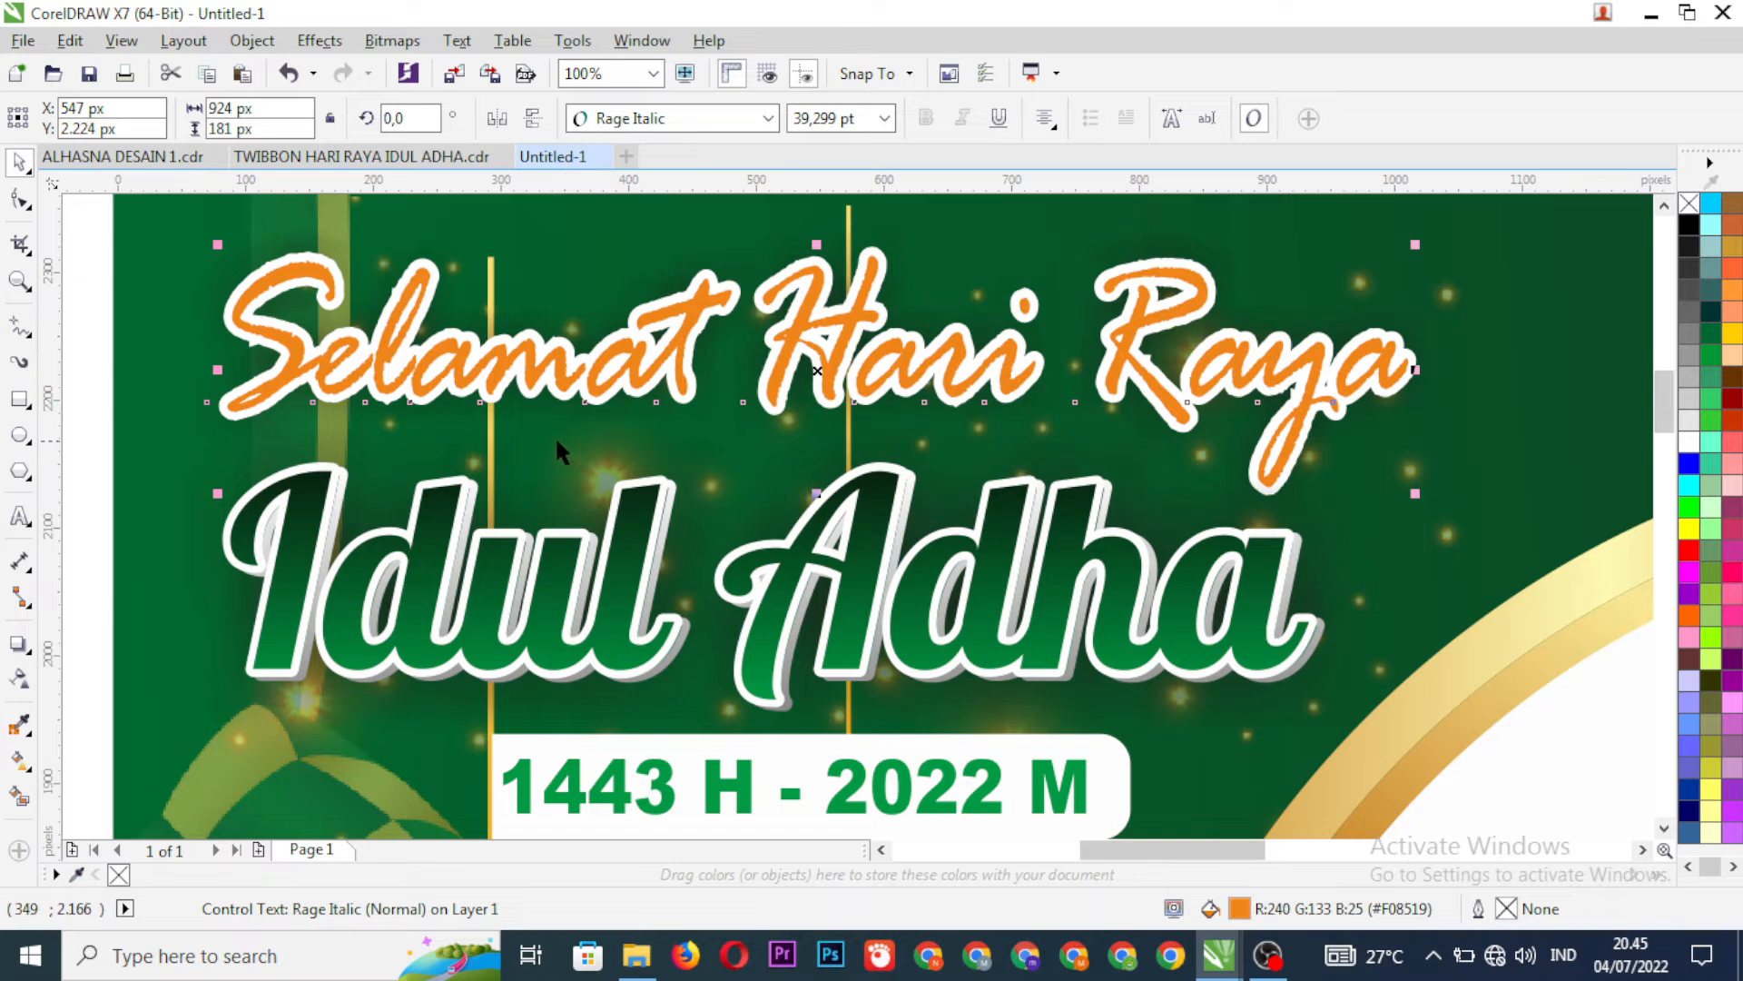
pyautogui.click(20, 515)
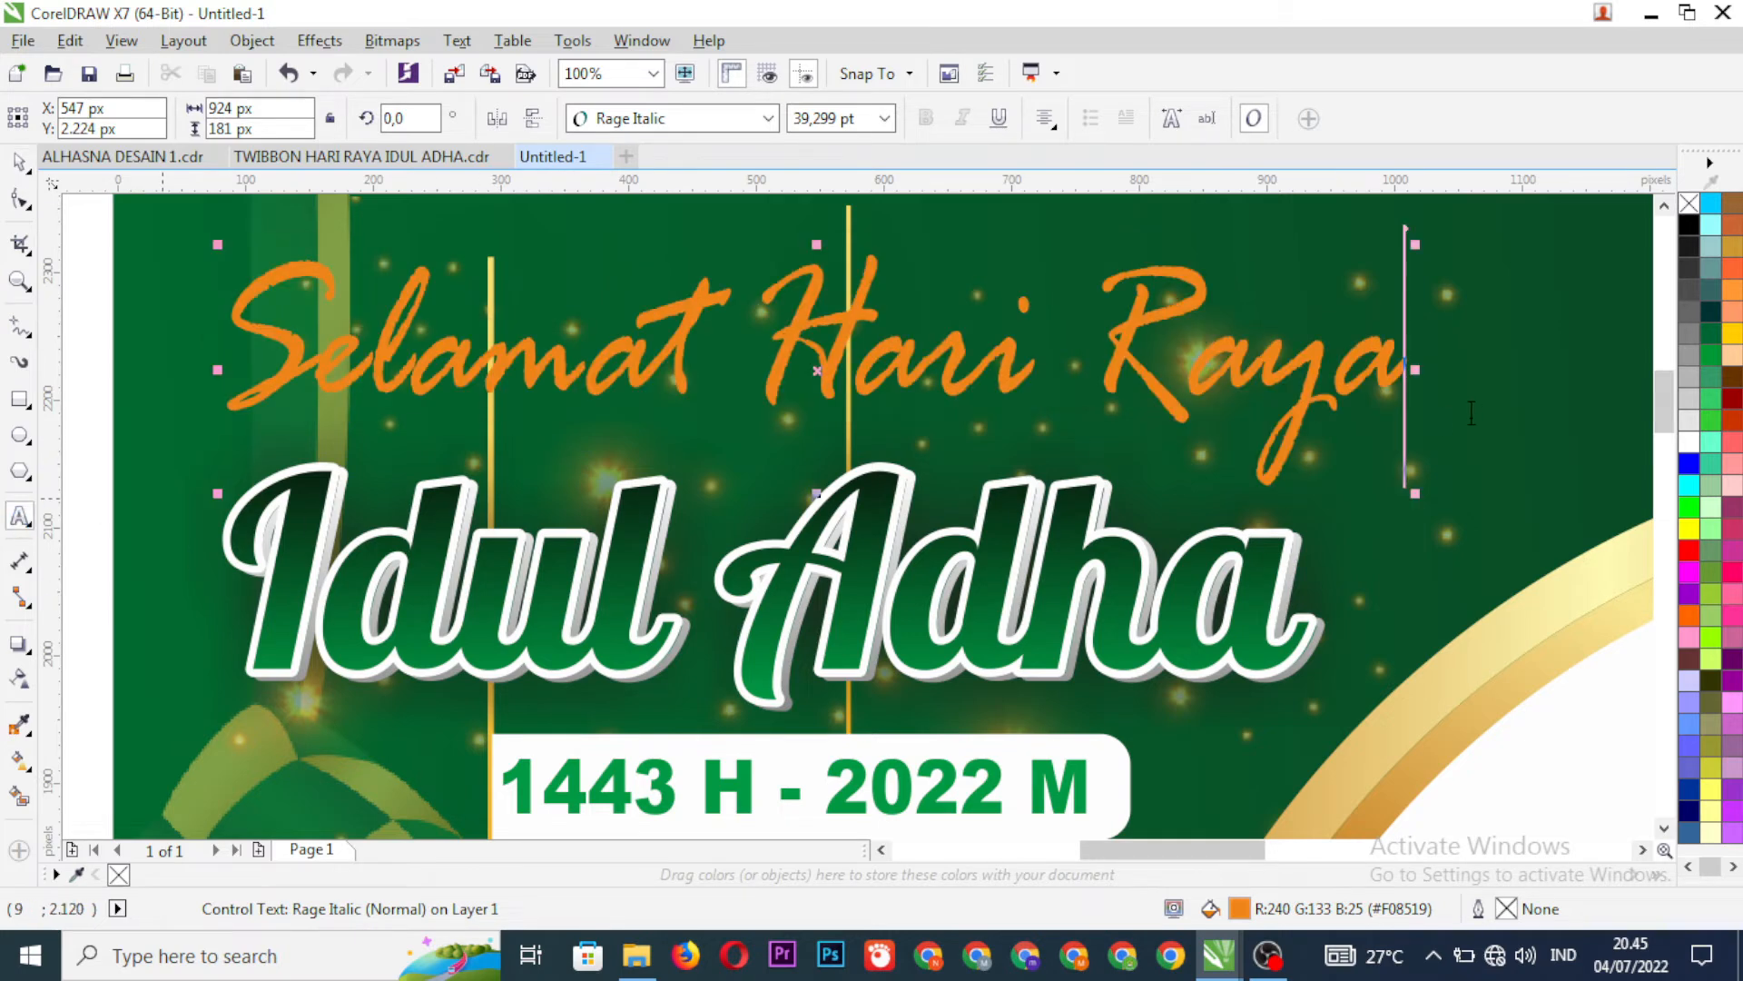
pyautogui.moveTo(1408, 363); pyautogui.dragTo(314, 354)
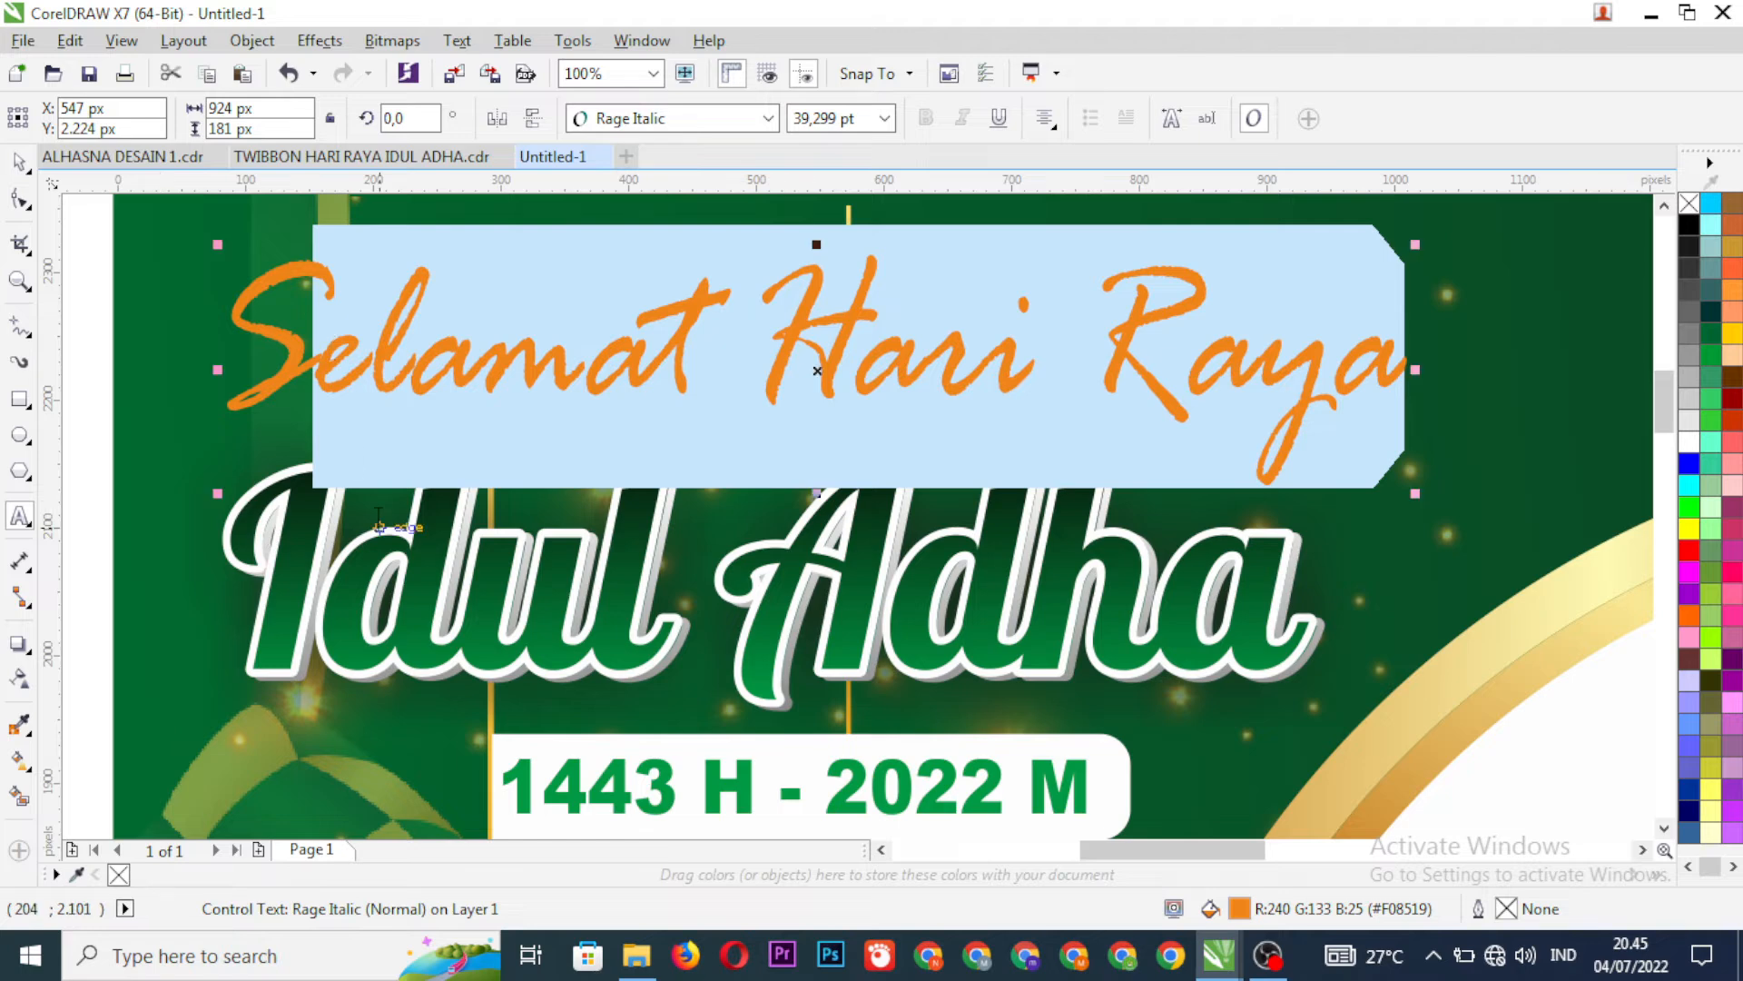
pyautogui.press('BackSpace')
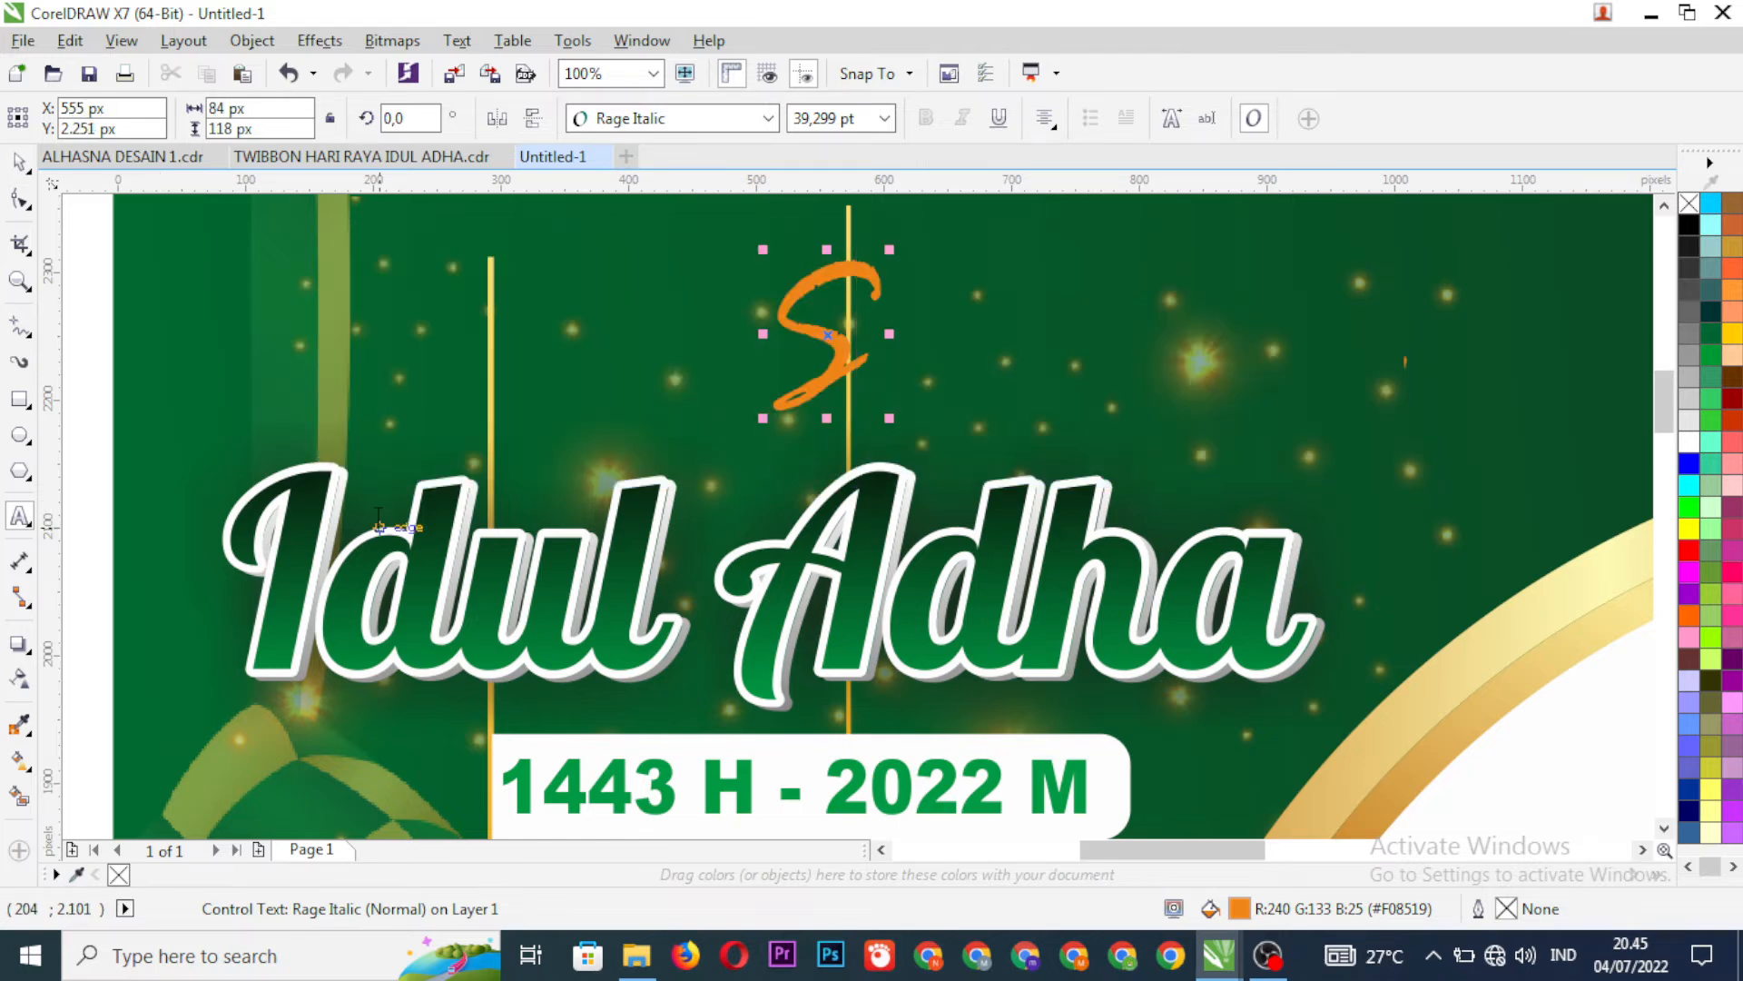
pyautogui.write('E')
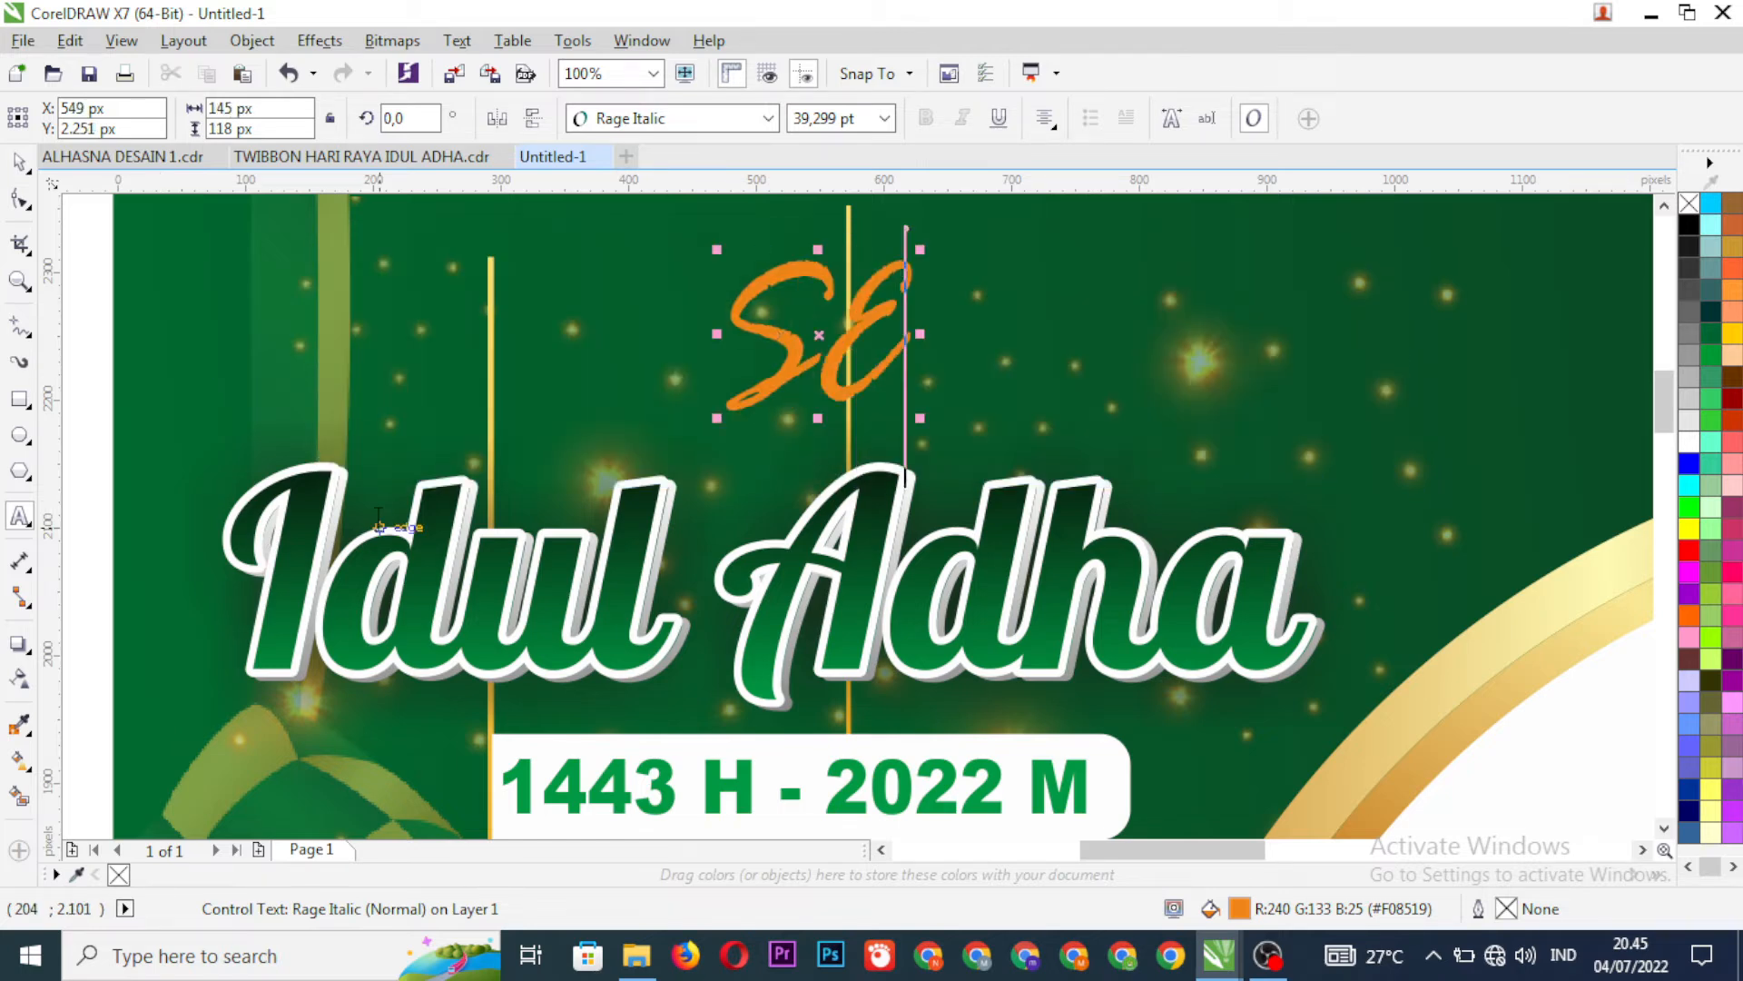
pyautogui.press('BackSpace')
pyautogui.write('e')
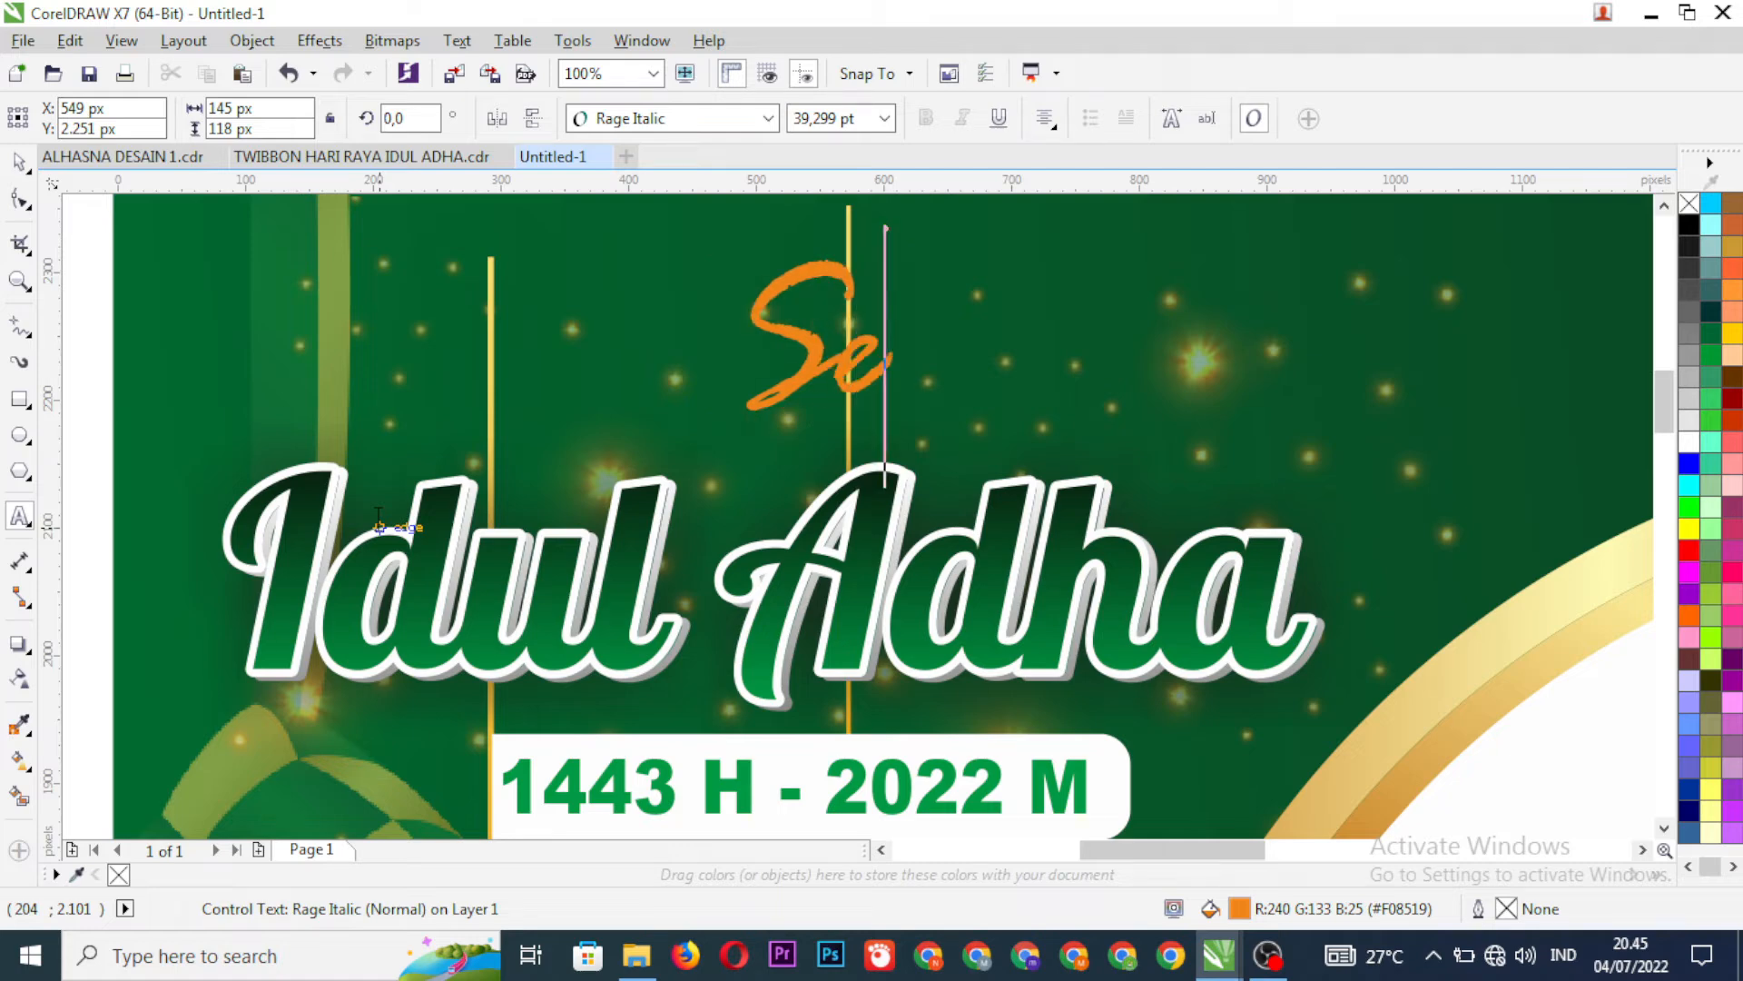
pyautogui.write('lamat')
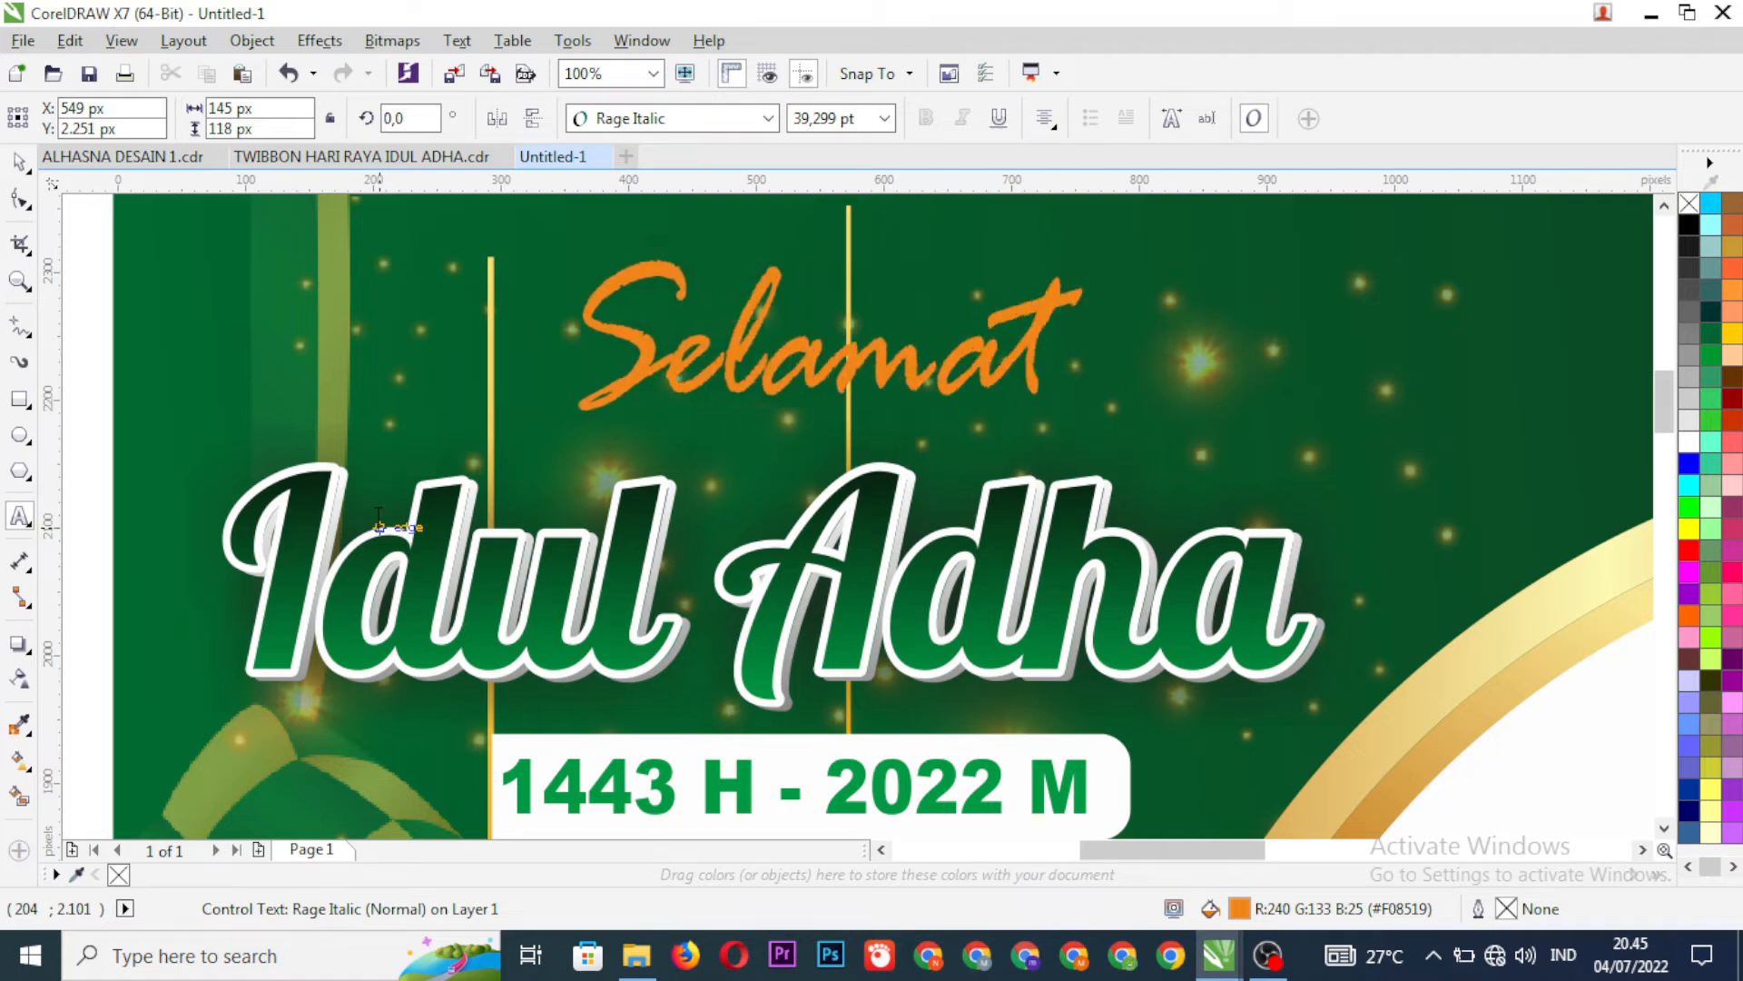
pyautogui.write(' Ha')
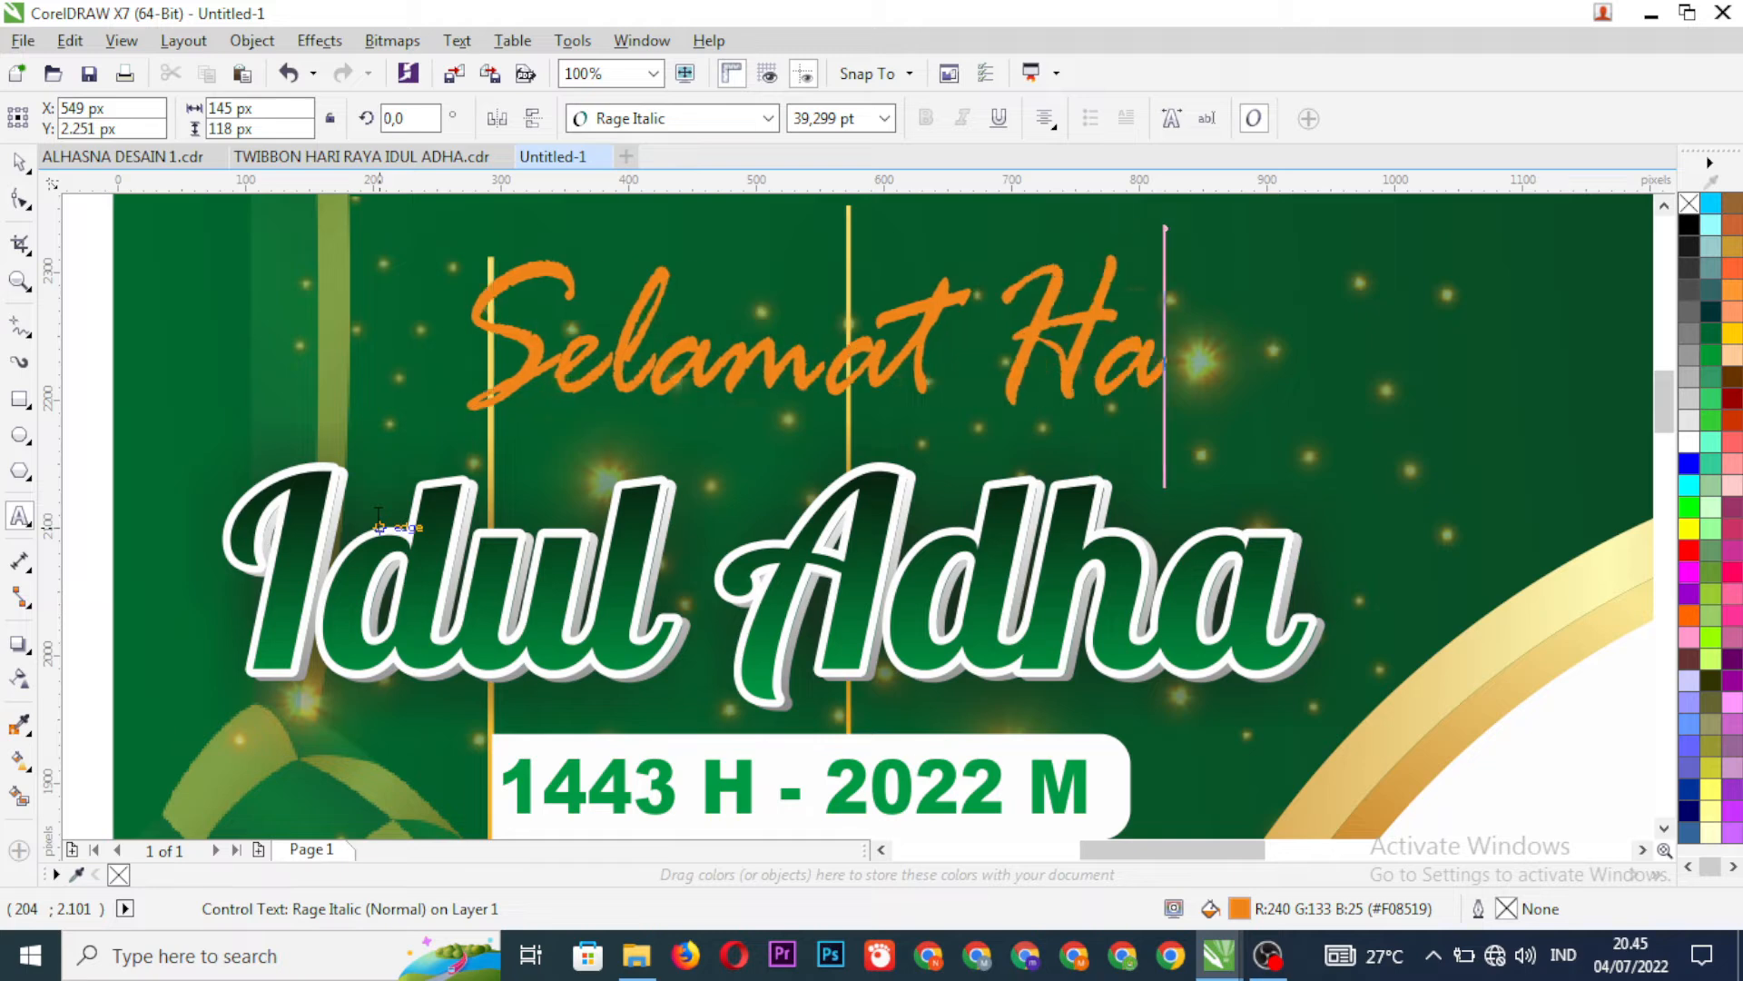
pyautogui.write('ri')
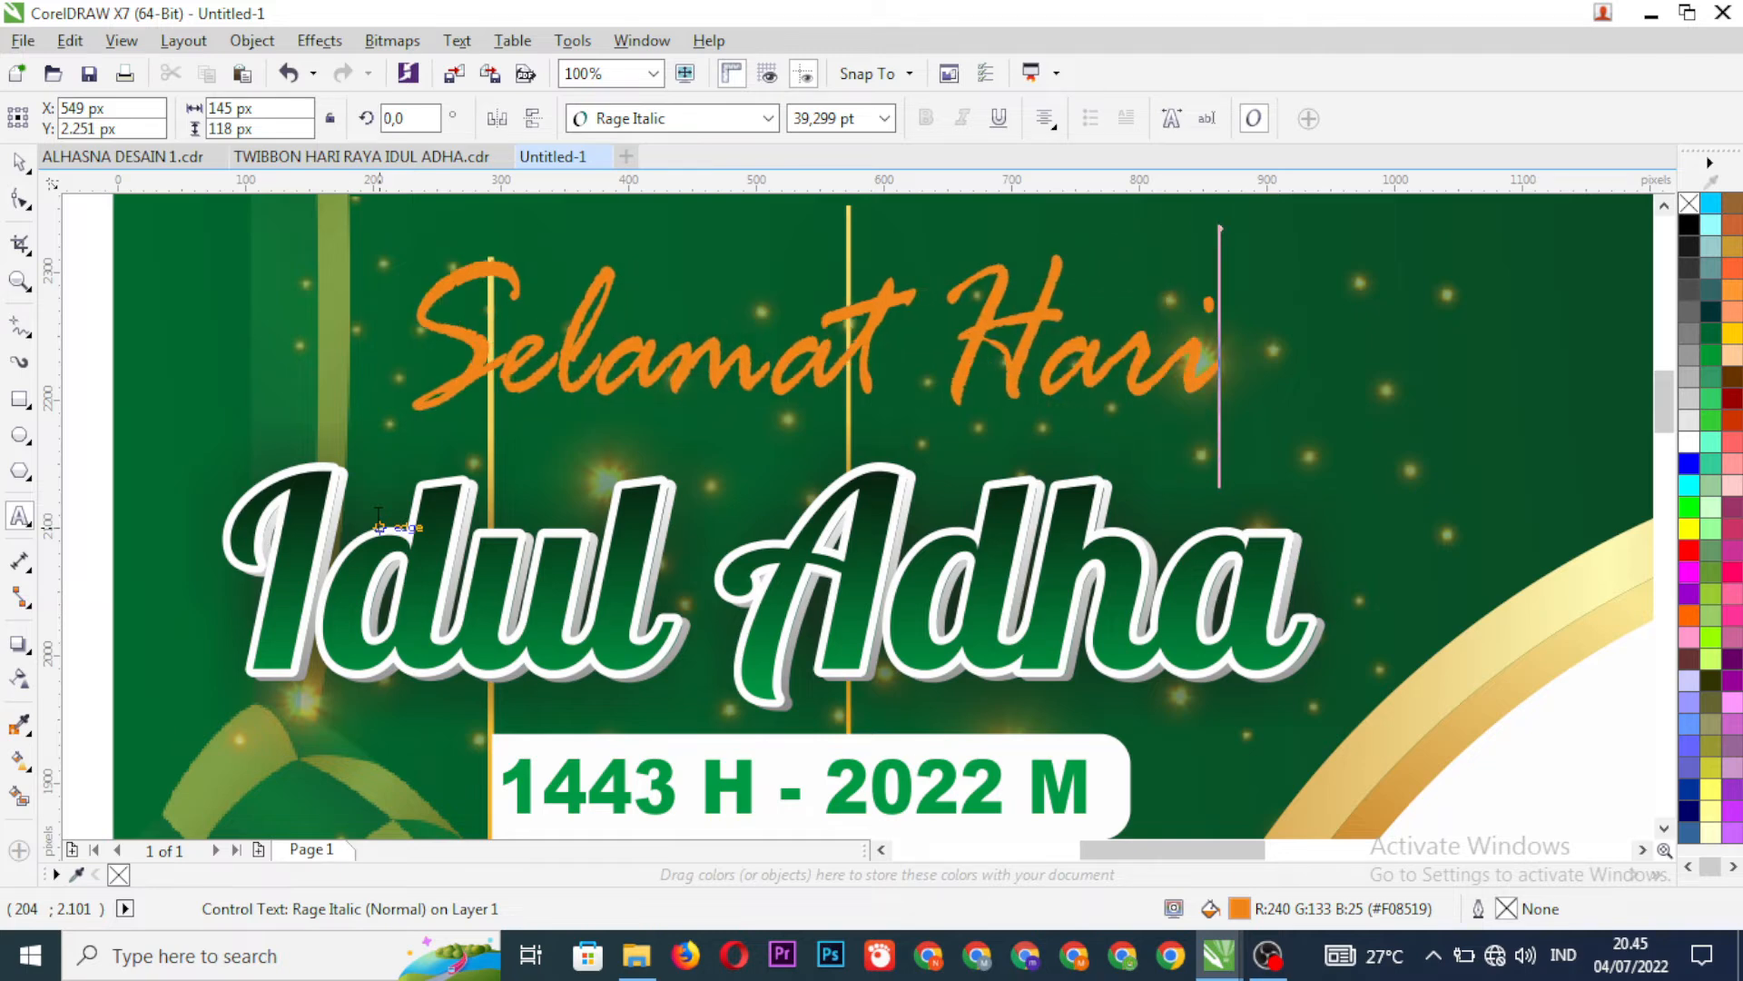
pyautogui.write(' Ra')
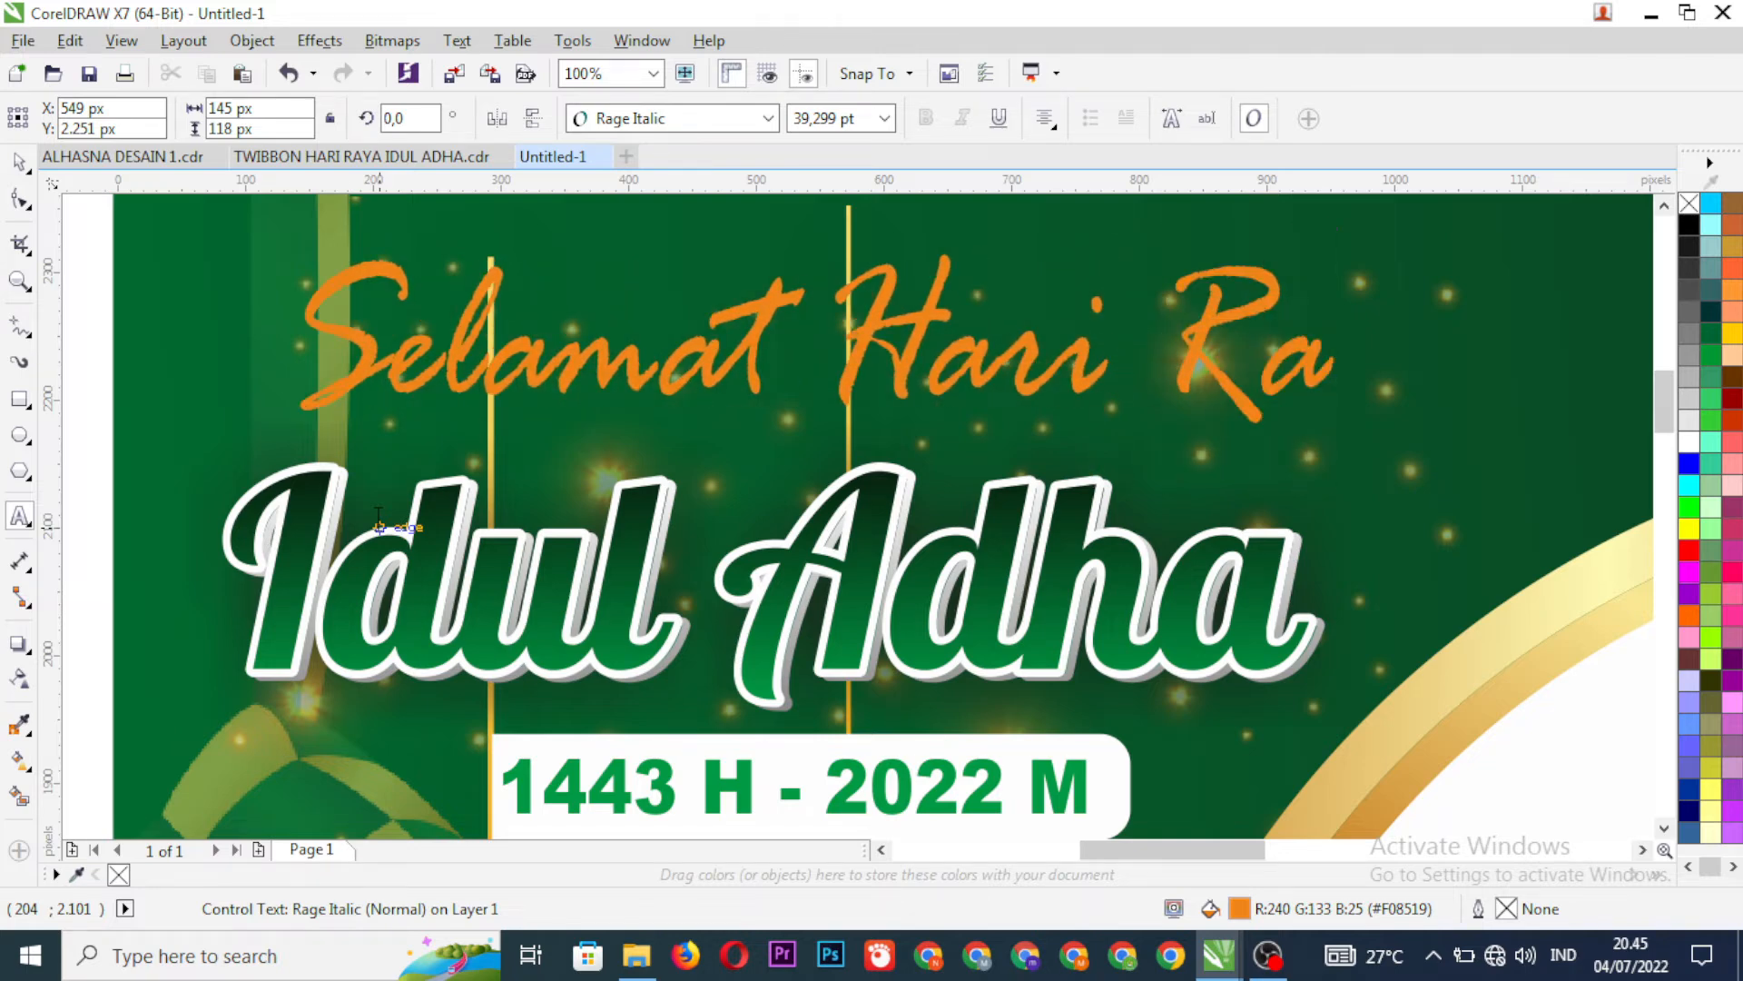
pyautogui.write('ya')
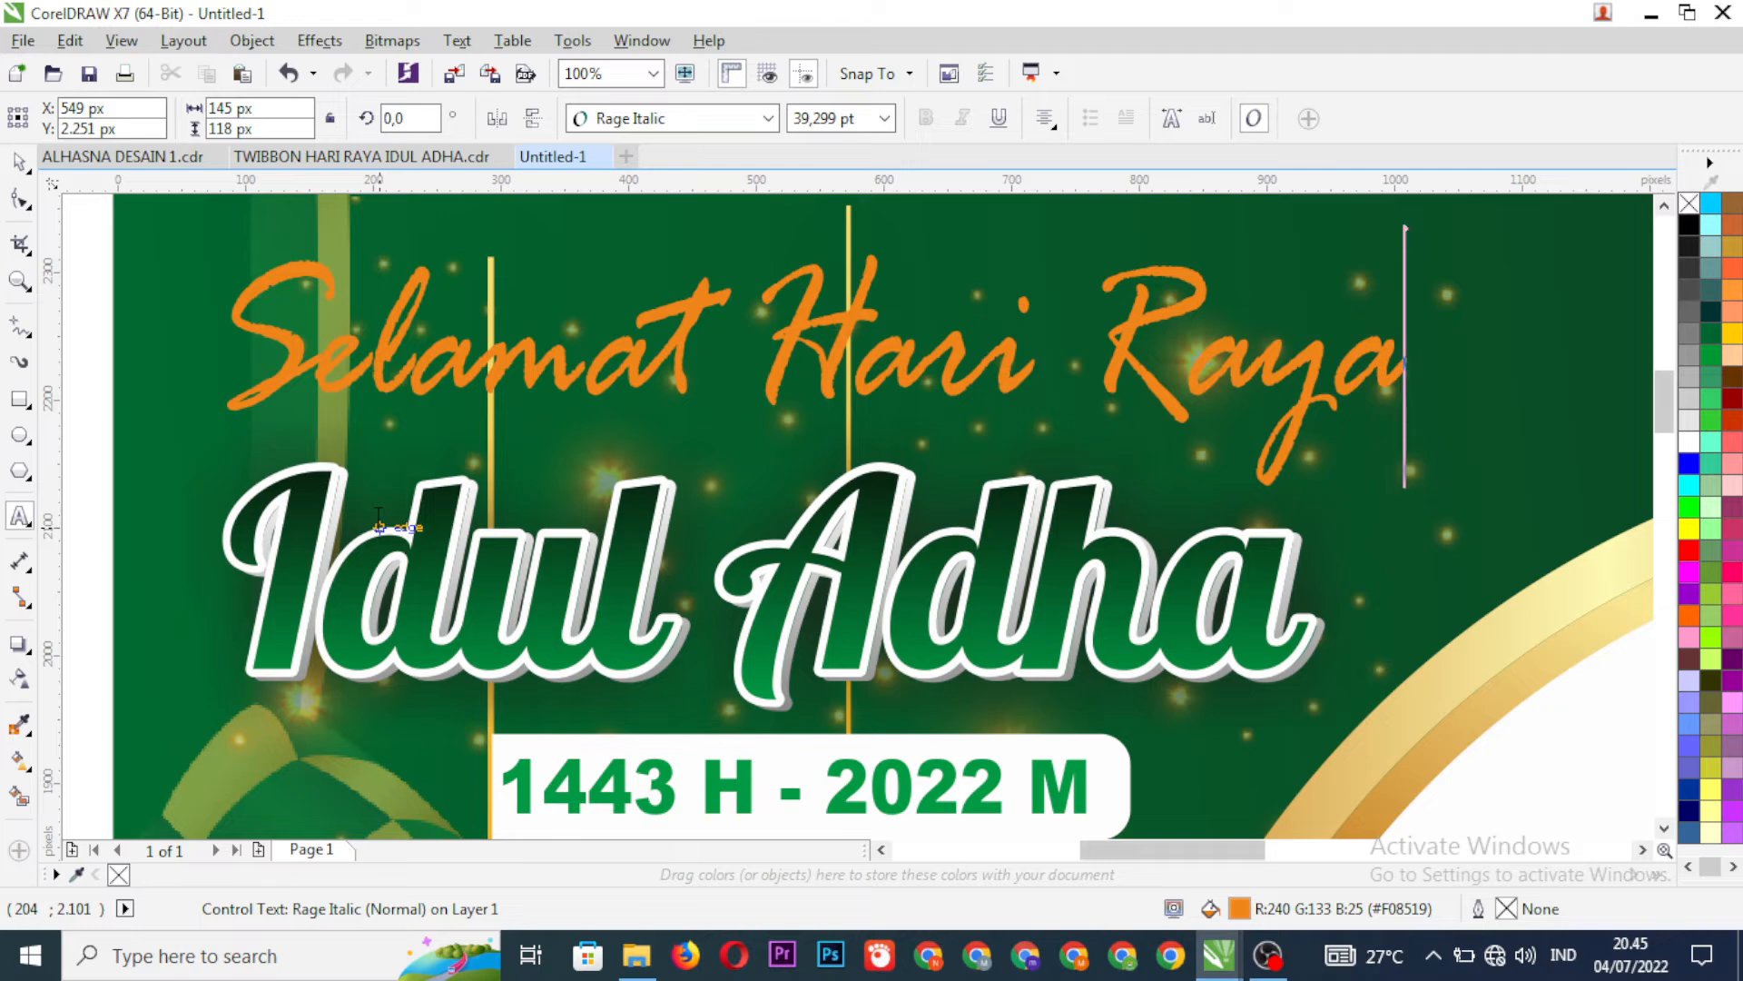
# - Finish editing the title's orange "Selamat Hari Raya" line and inspect it together with the "Idul Adha" lettering group
pyautogui.click(20, 163)
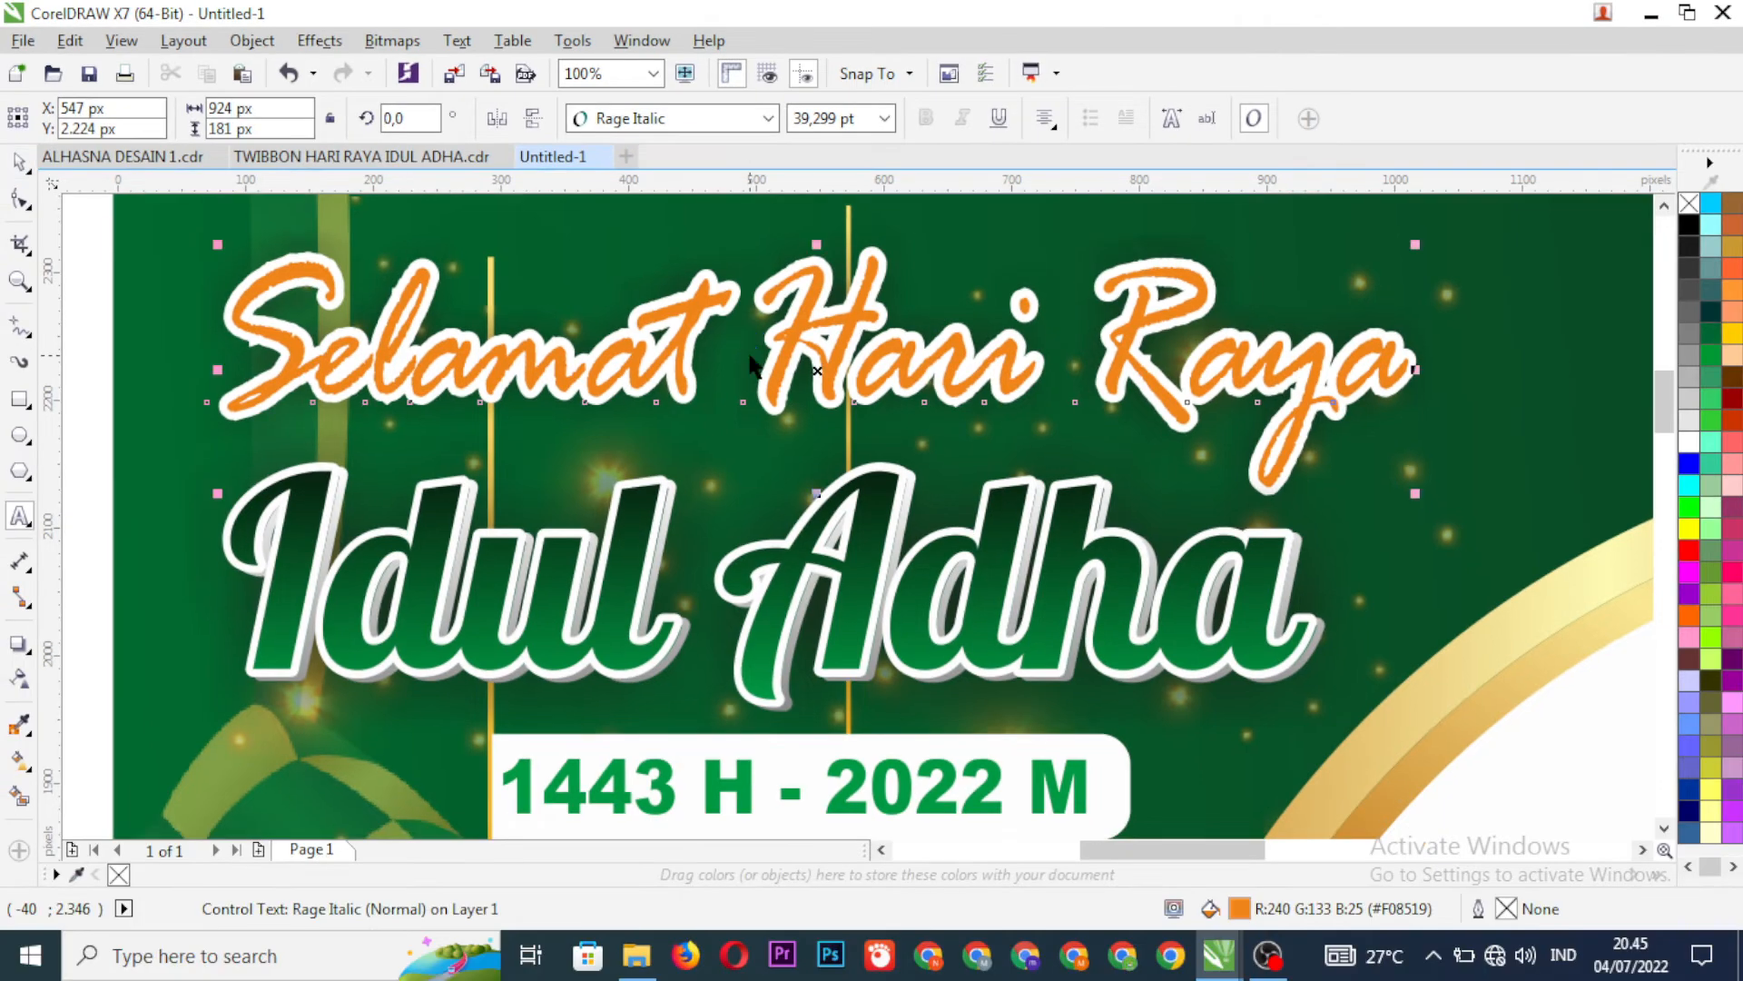
pyautogui.scroll(-2, 749, 354)
pyautogui.click(345, 377)
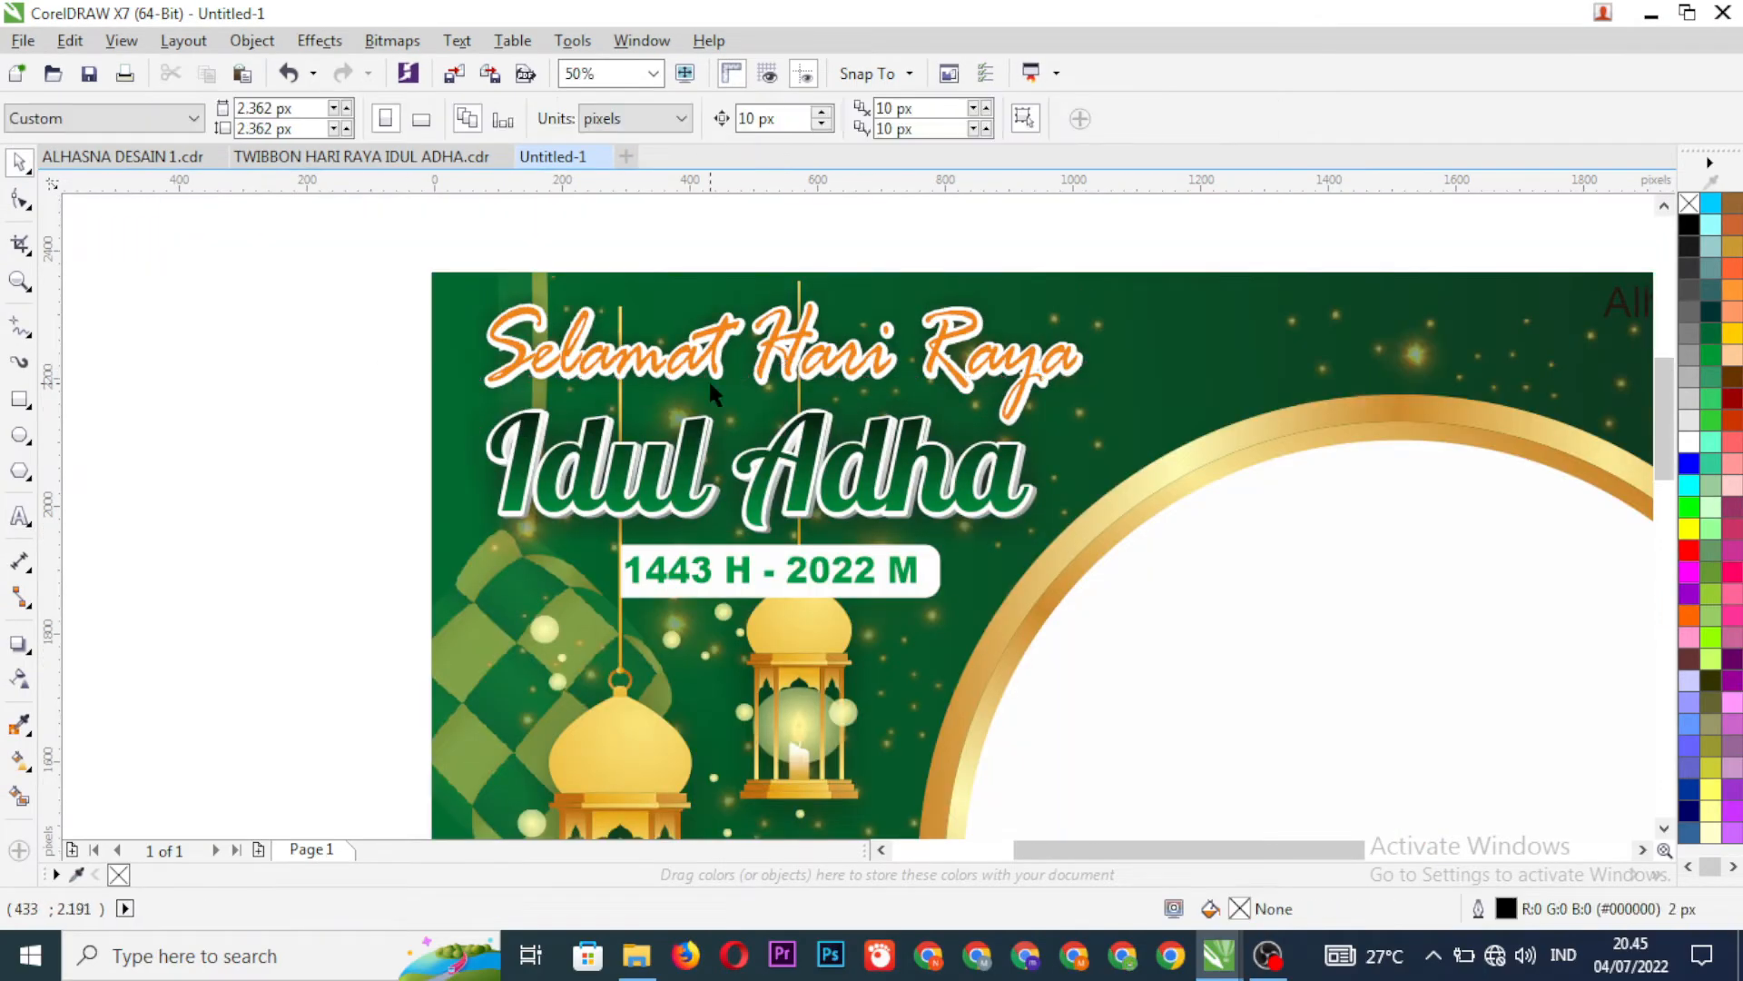
pyautogui.scroll(2, 790, 355)
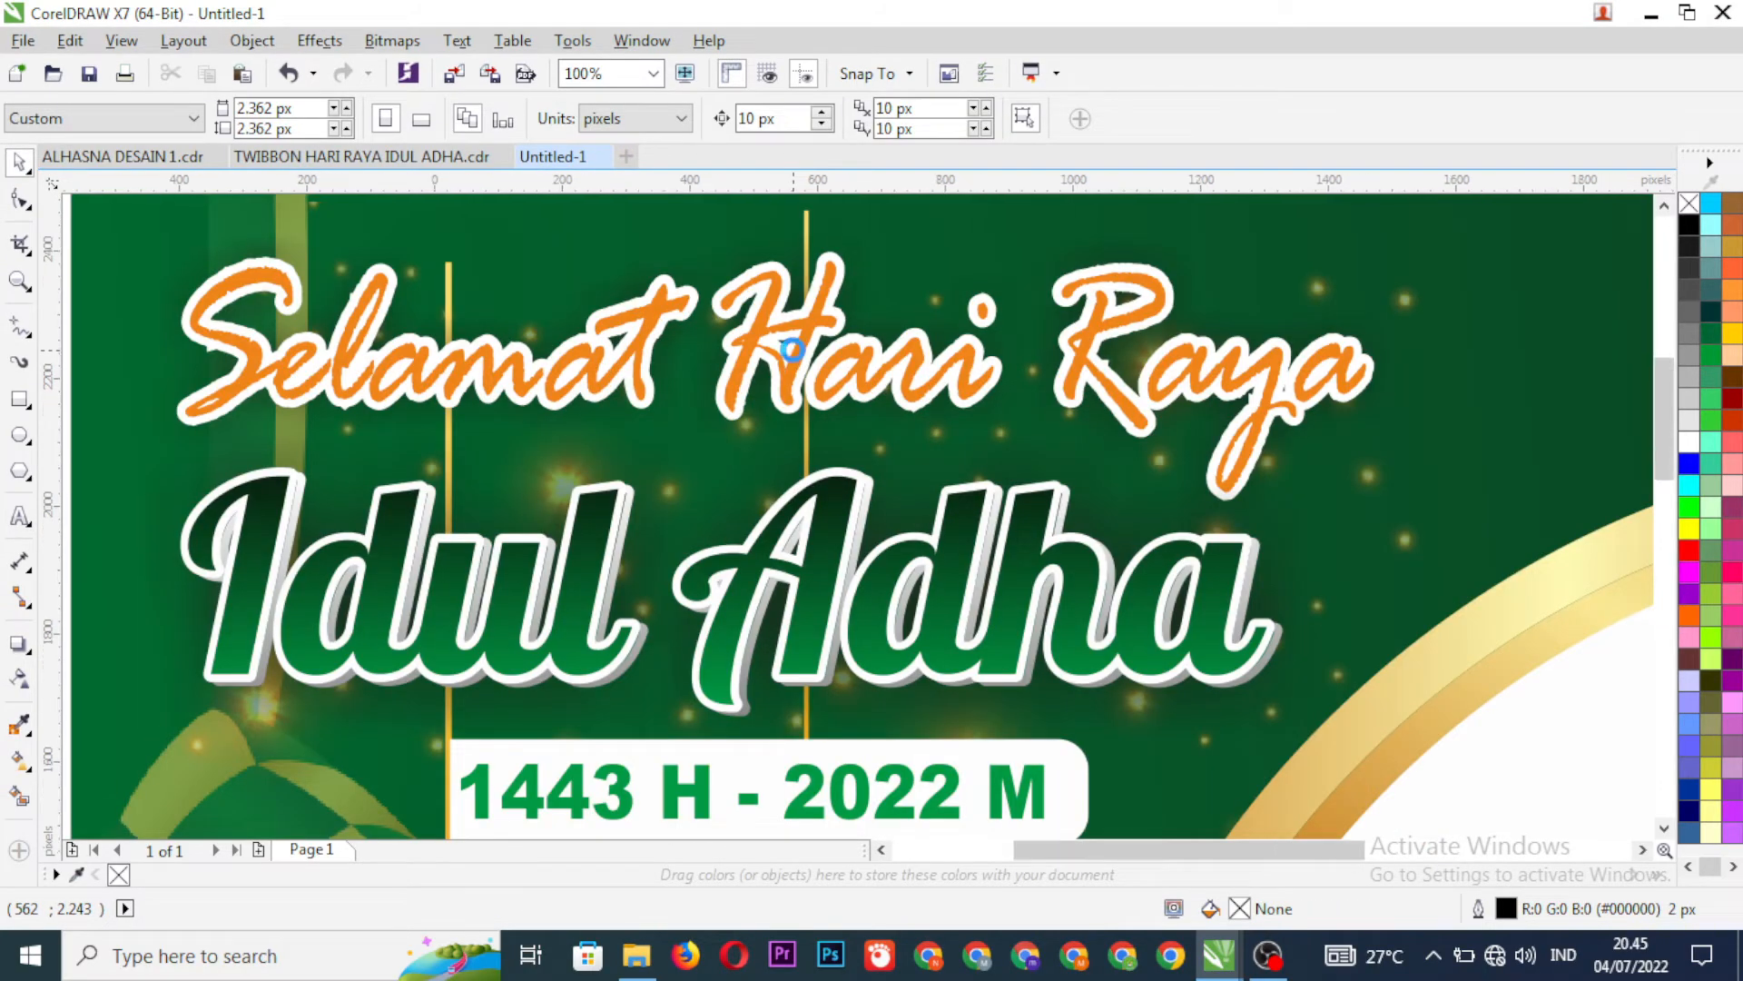
pyautogui.scroll(-2, 793, 358)
pyautogui.scroll(2, 784, 506)
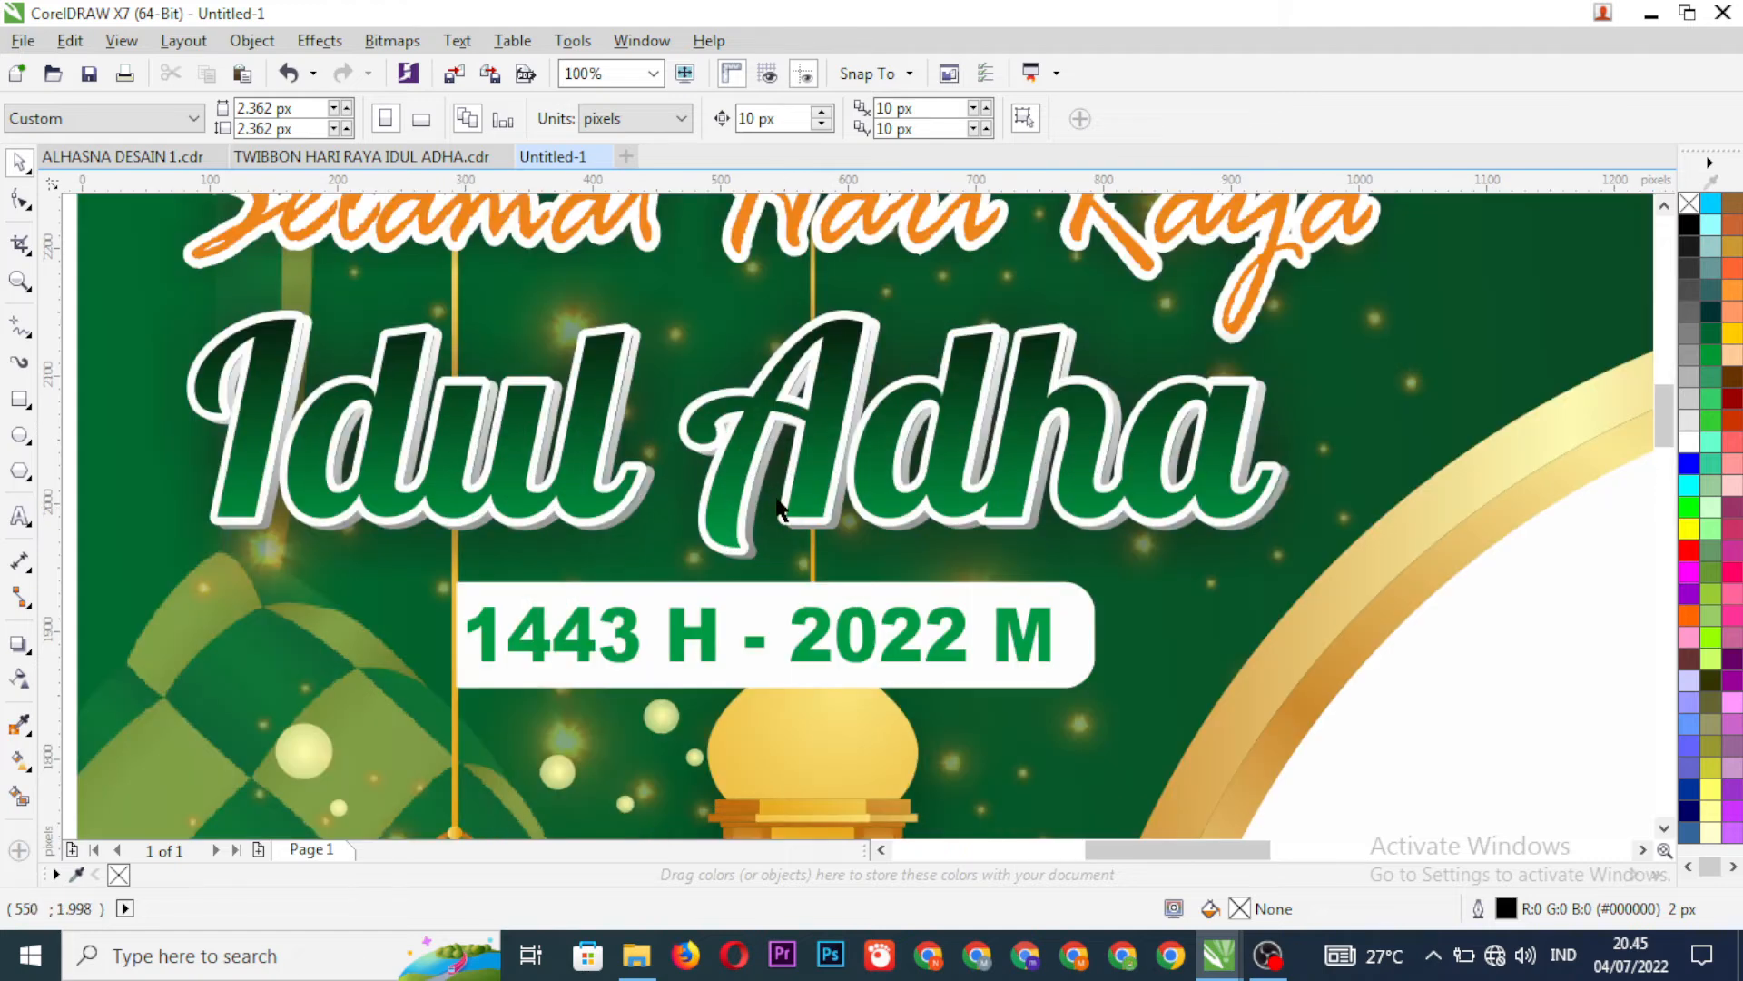
pyautogui.click(727, 468)
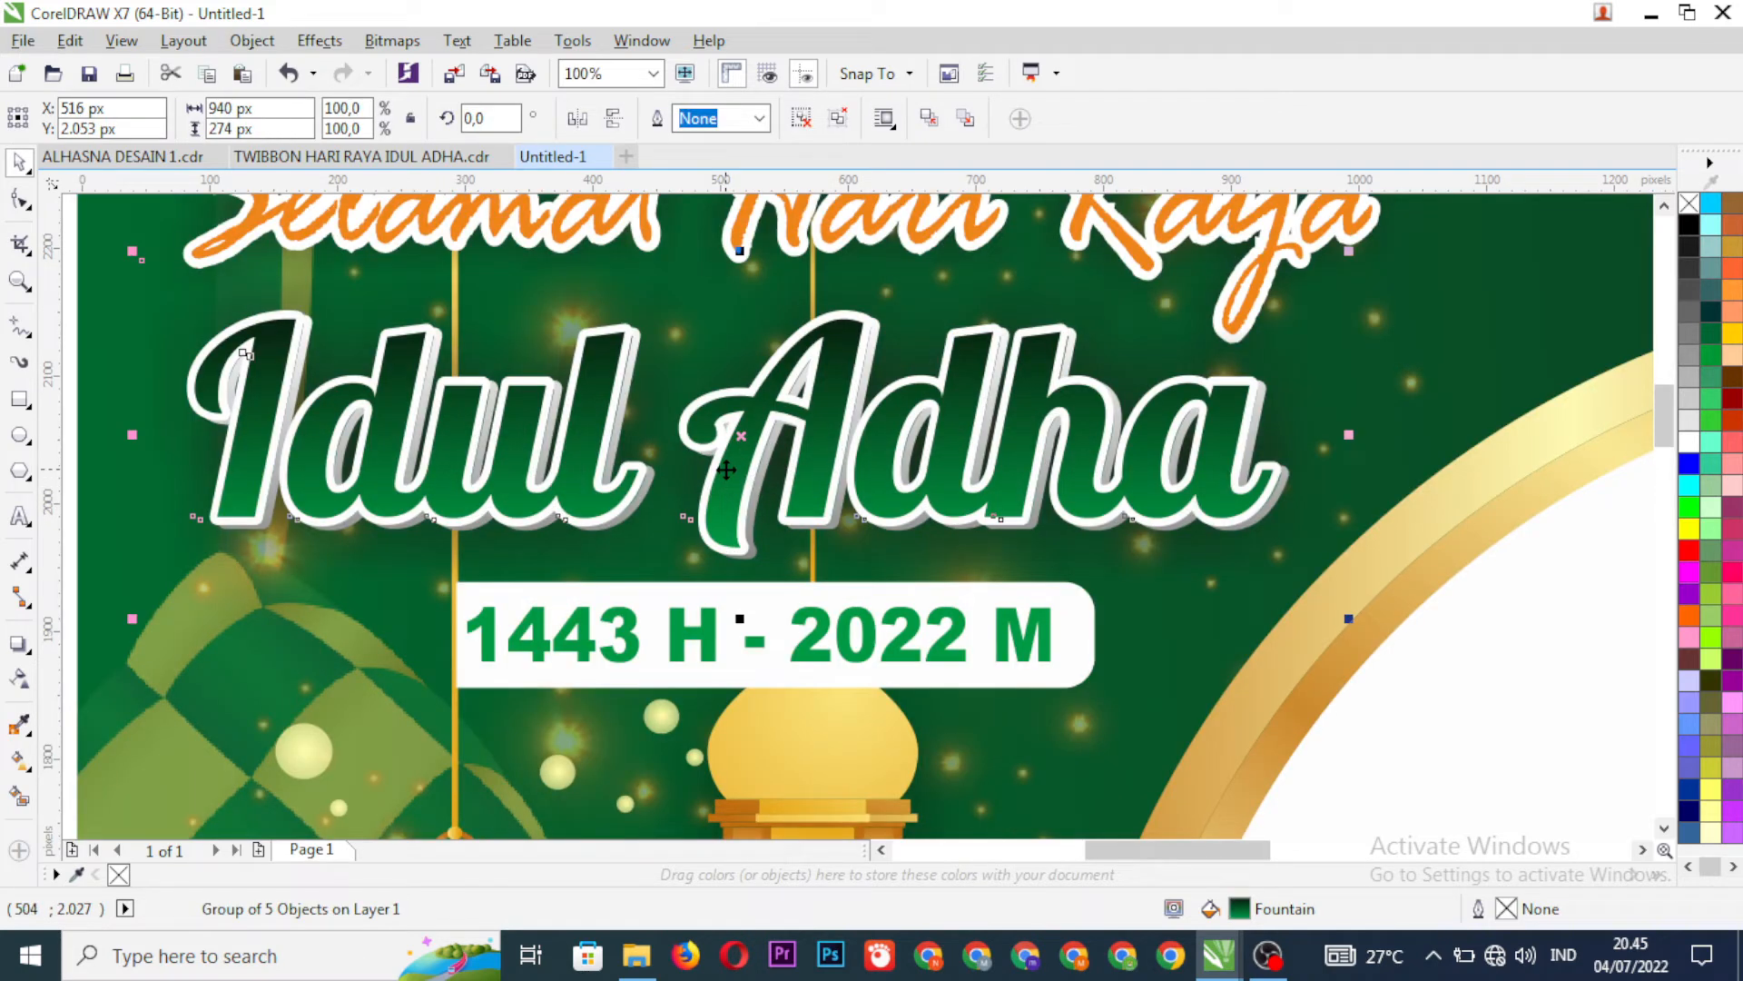
pyautogui.scroll(-2, 726, 469)
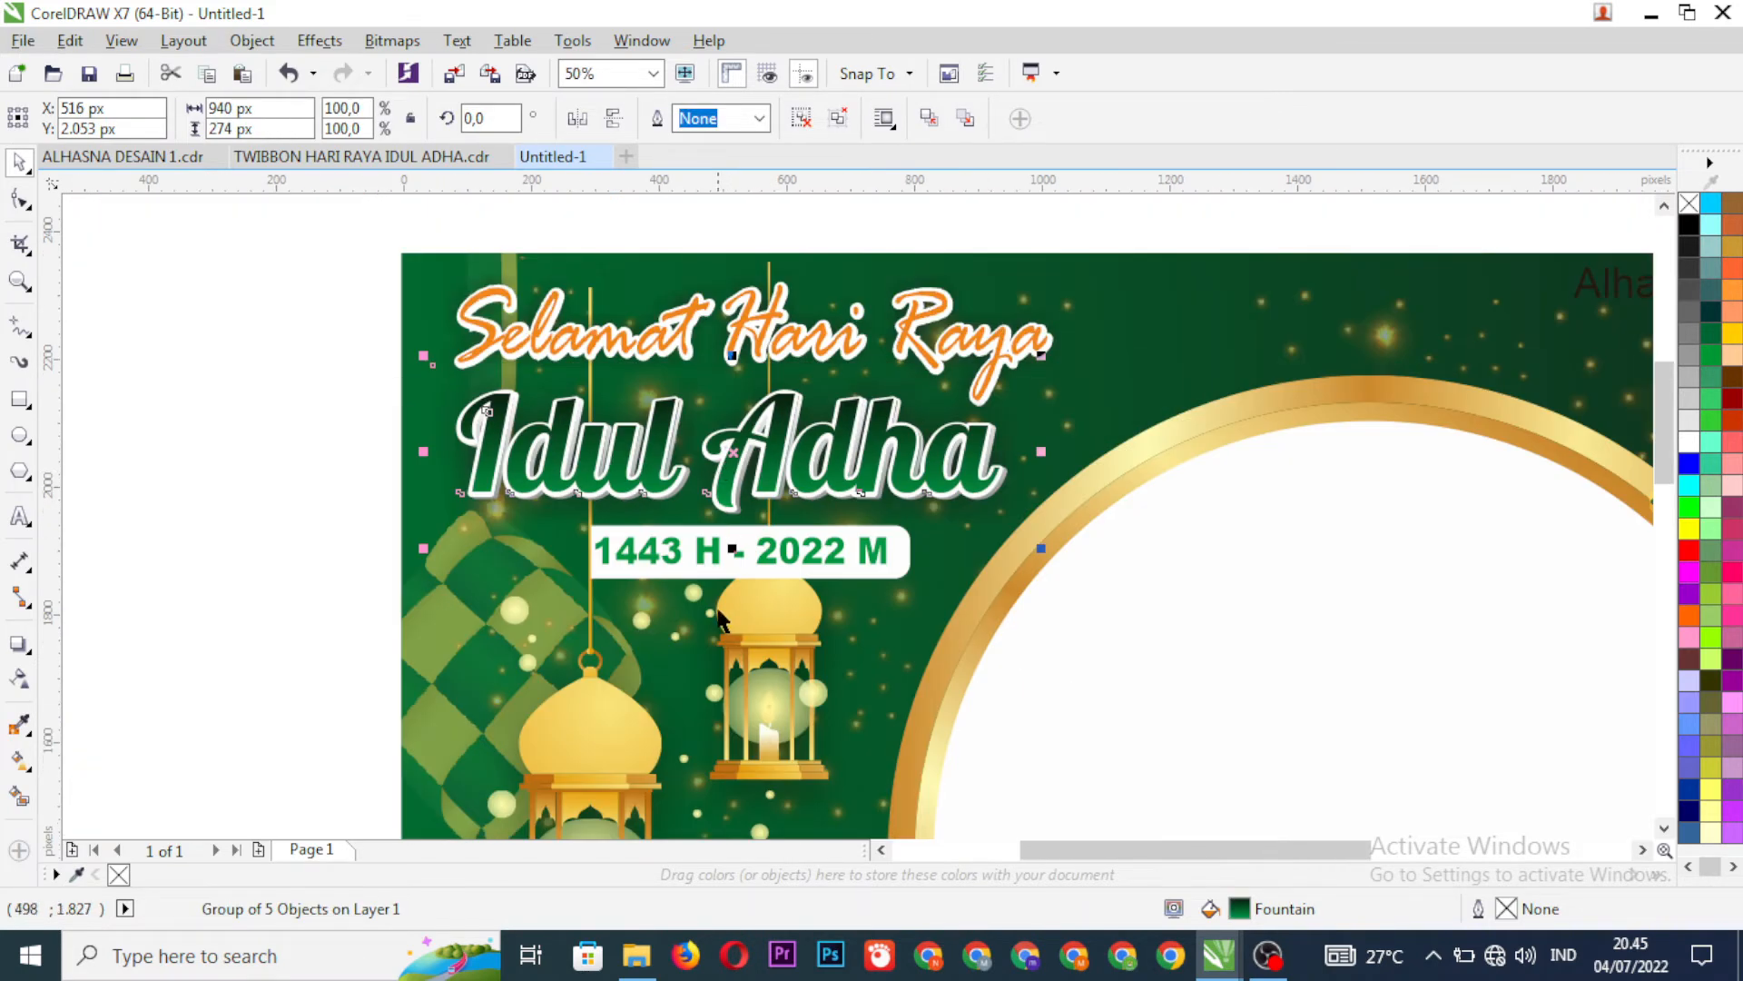
# - Replace everything after the first digit of the green date text on the white label so it reads "1443 H - 2022 M"
pyautogui.scroll(2, 724, 618)
pyautogui.keyDown('ctrl'); pyautogui.click(874, 531); pyautogui.keyUp('ctrl')
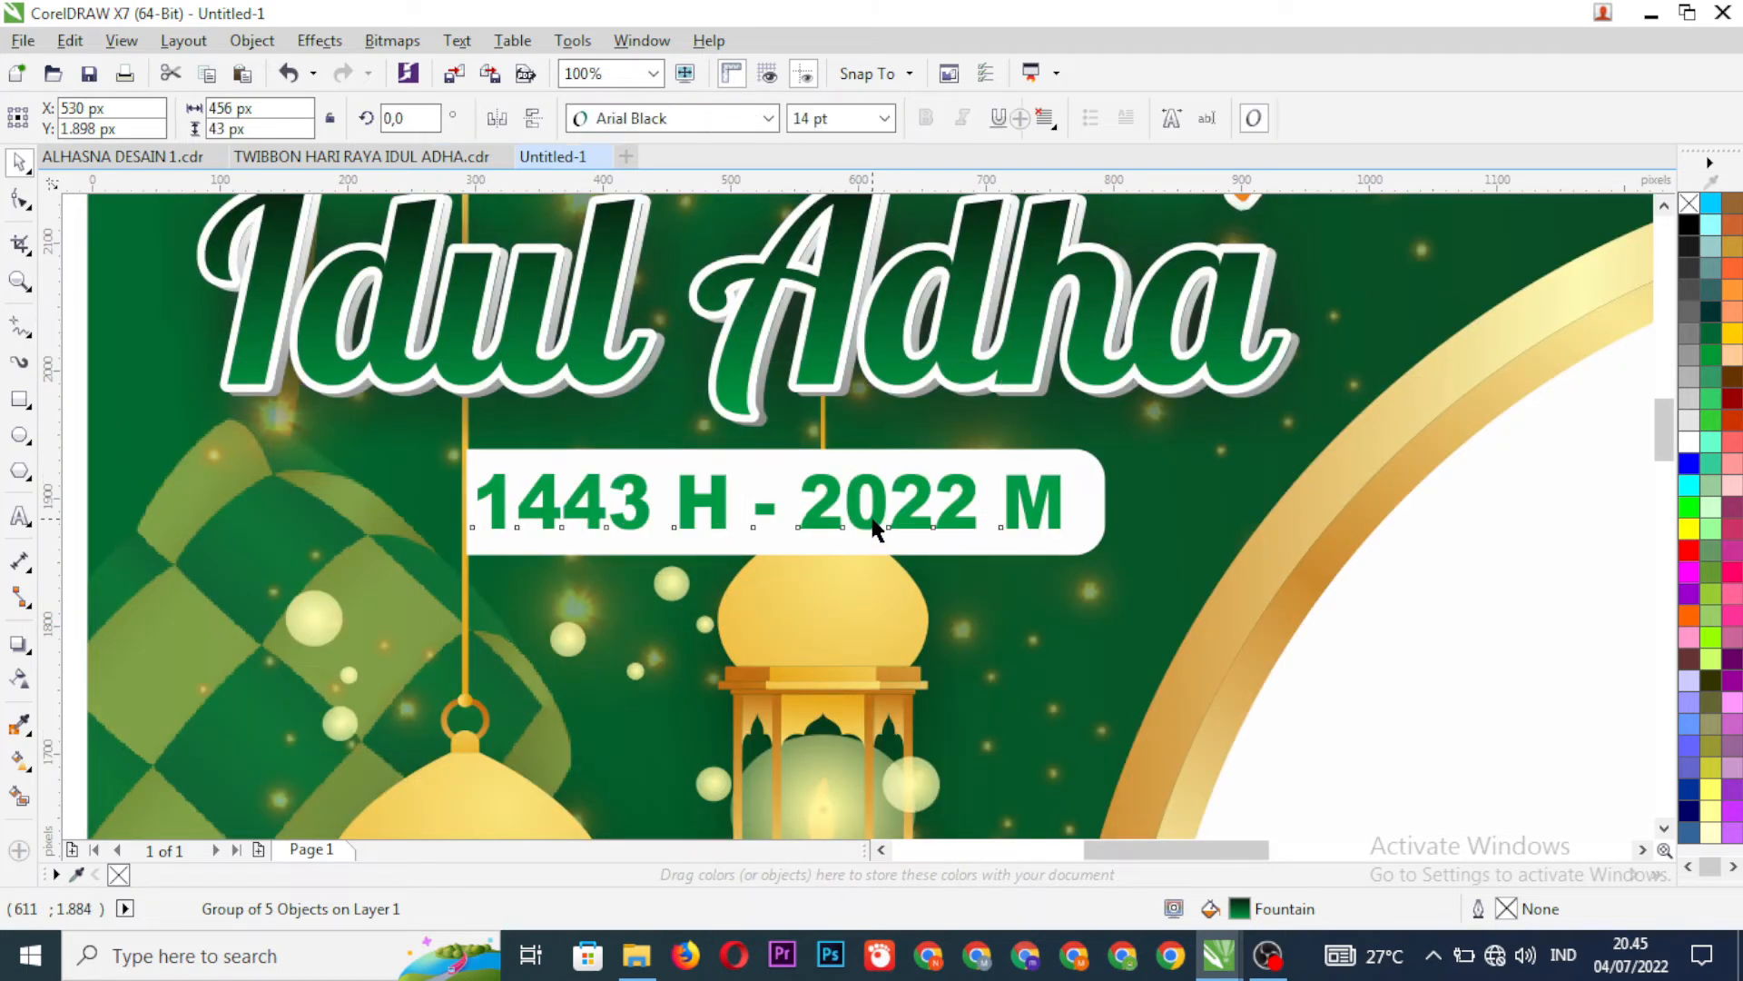
pyautogui.click(20, 516)
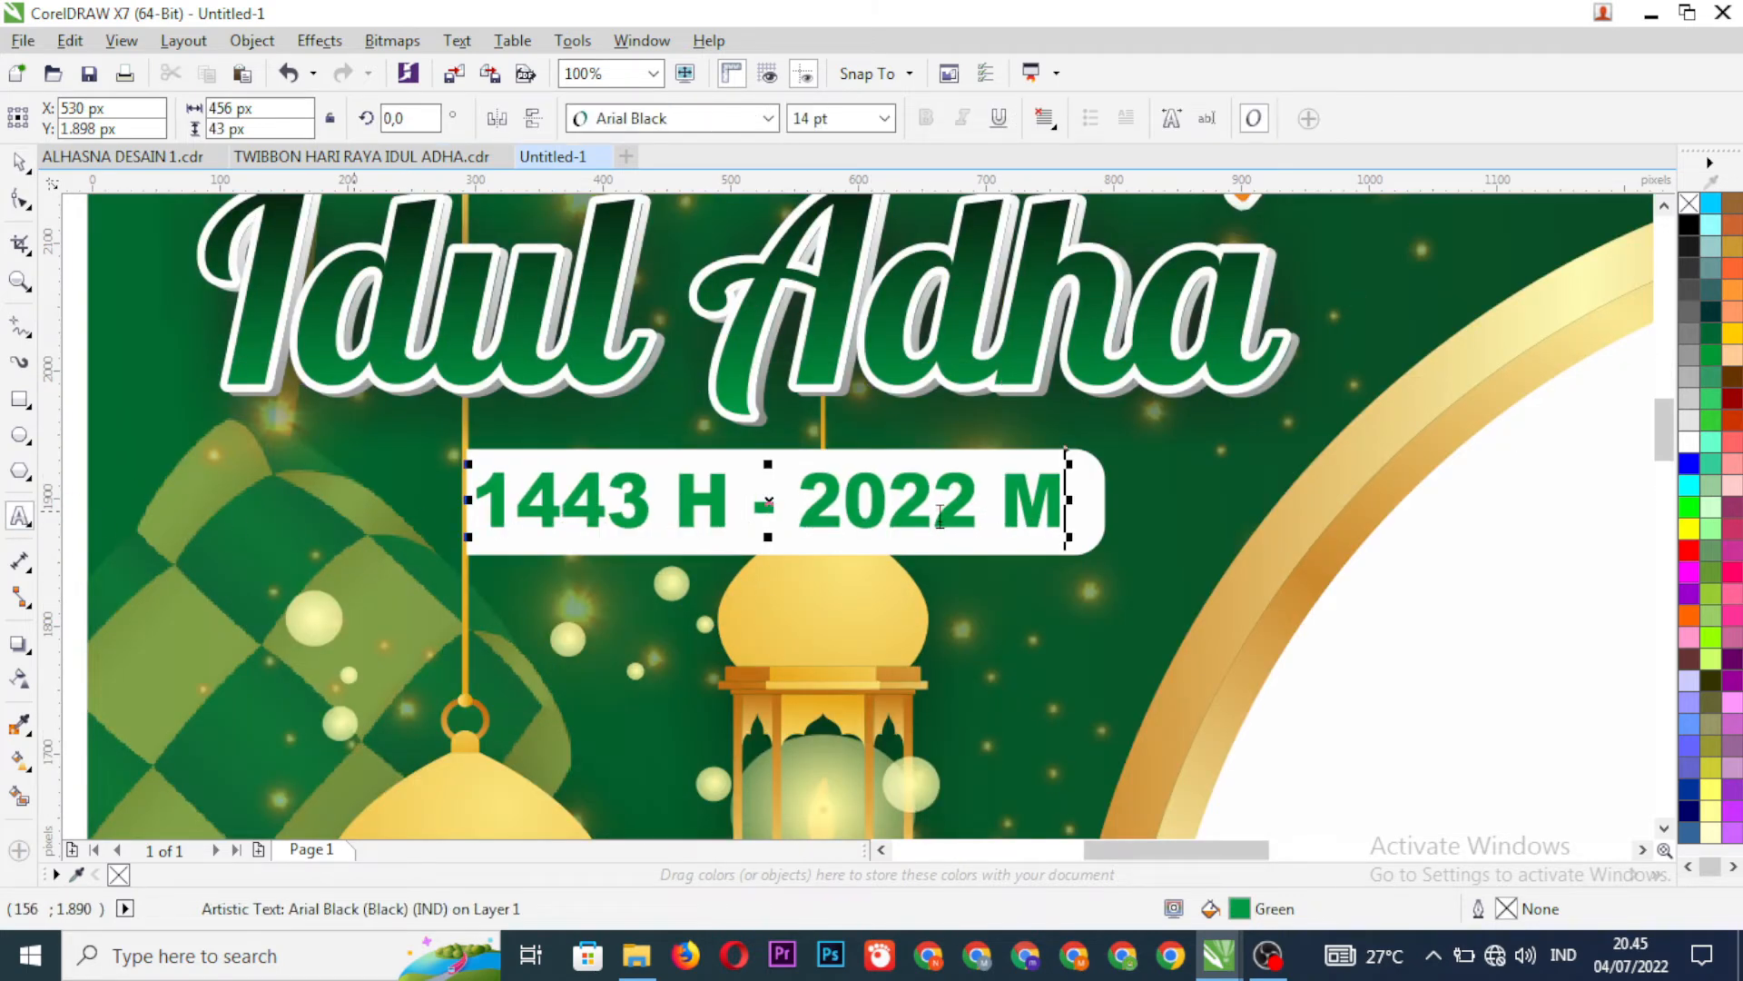
pyautogui.moveTo(1064, 501); pyautogui.dragTo(521, 502)
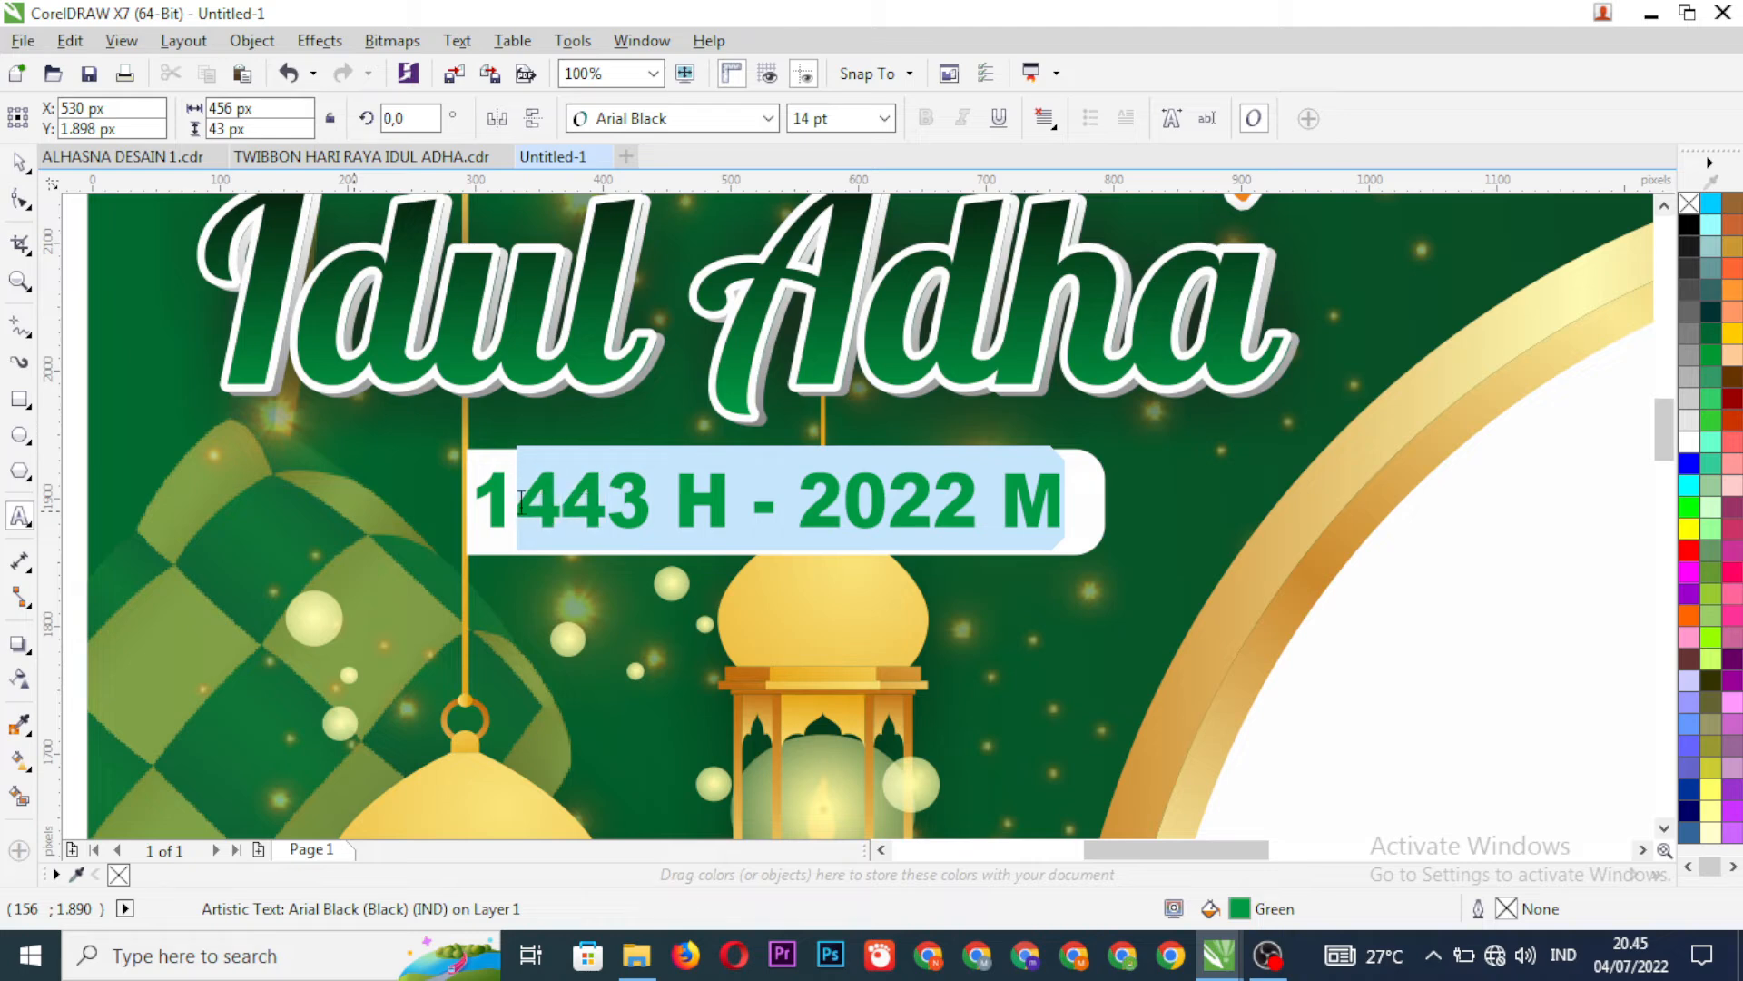
pyautogui.moveTo(559, 548); pyautogui.dragTo(561, 552)
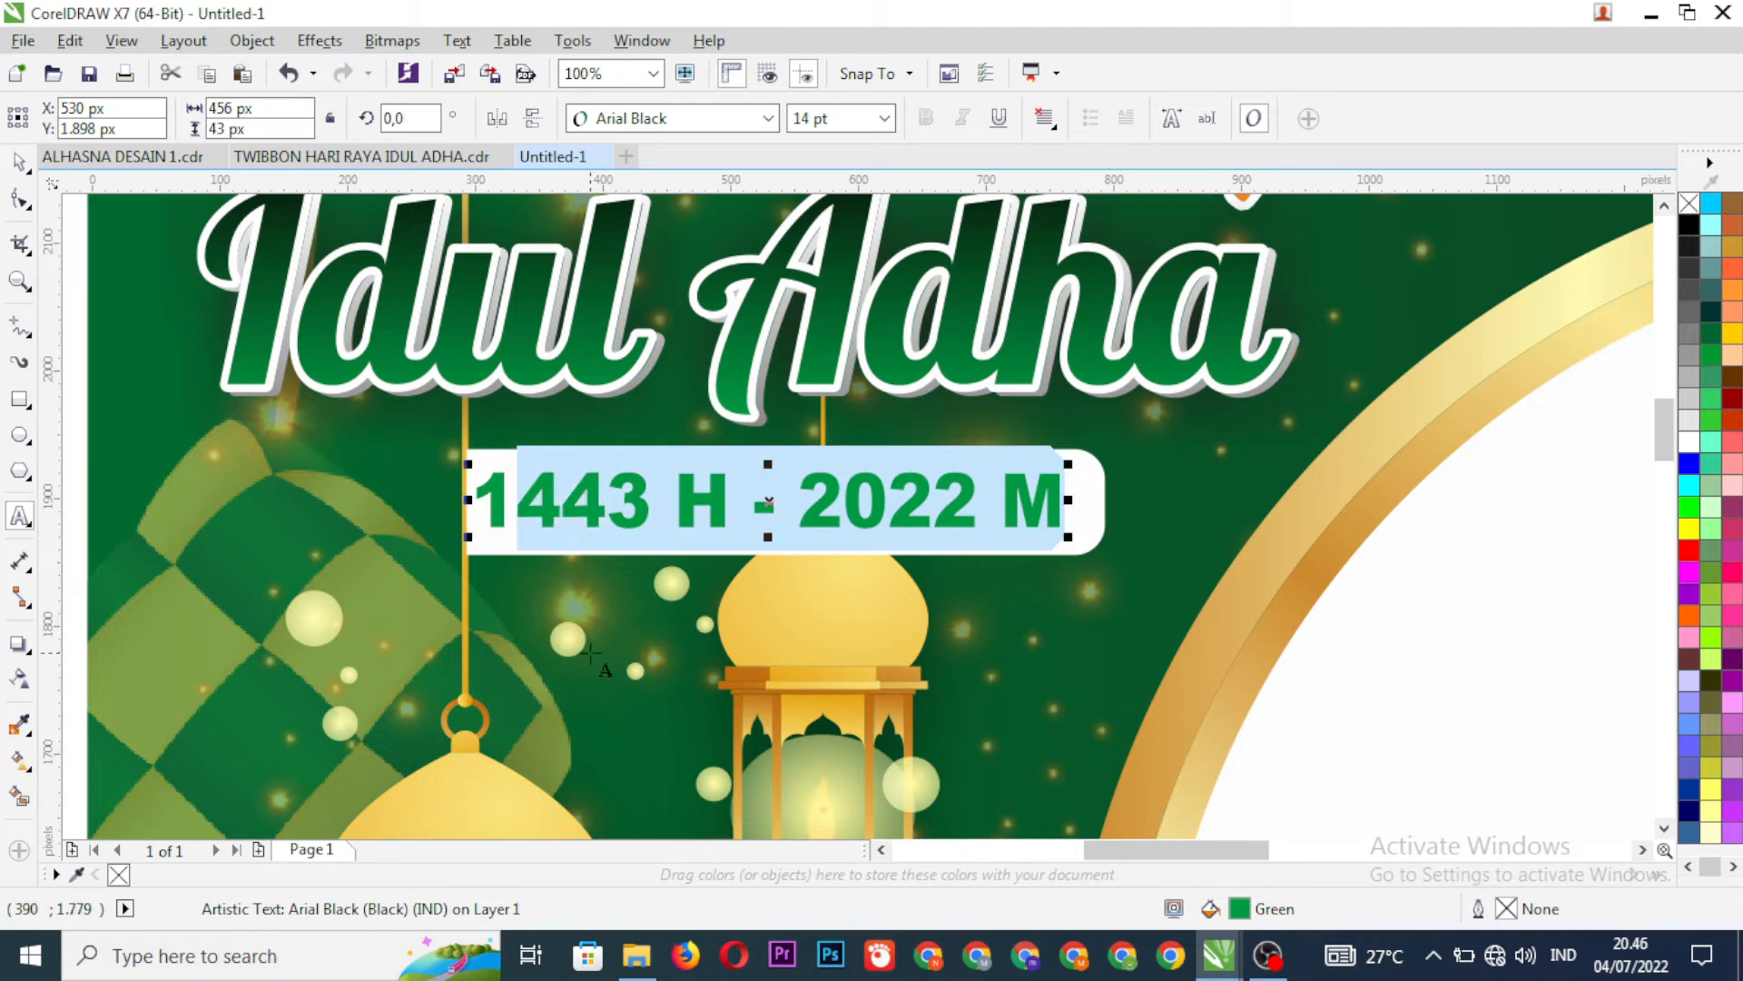
pyautogui.write('443')
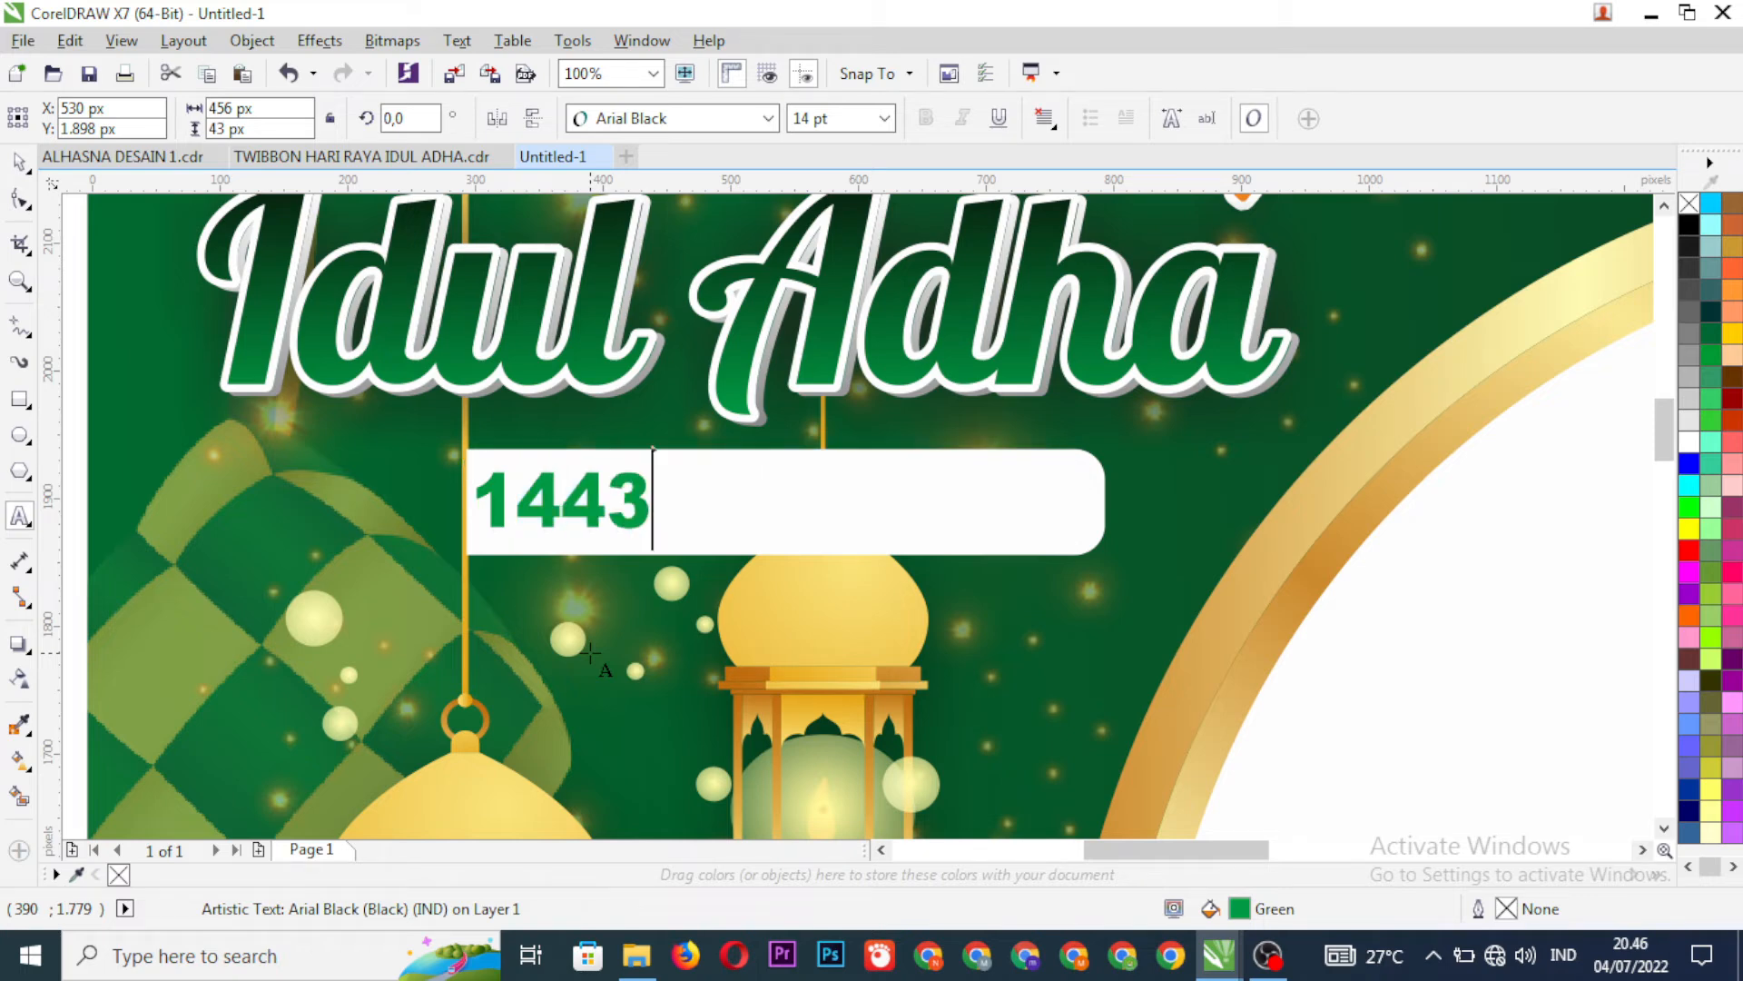
pyautogui.write(' H')
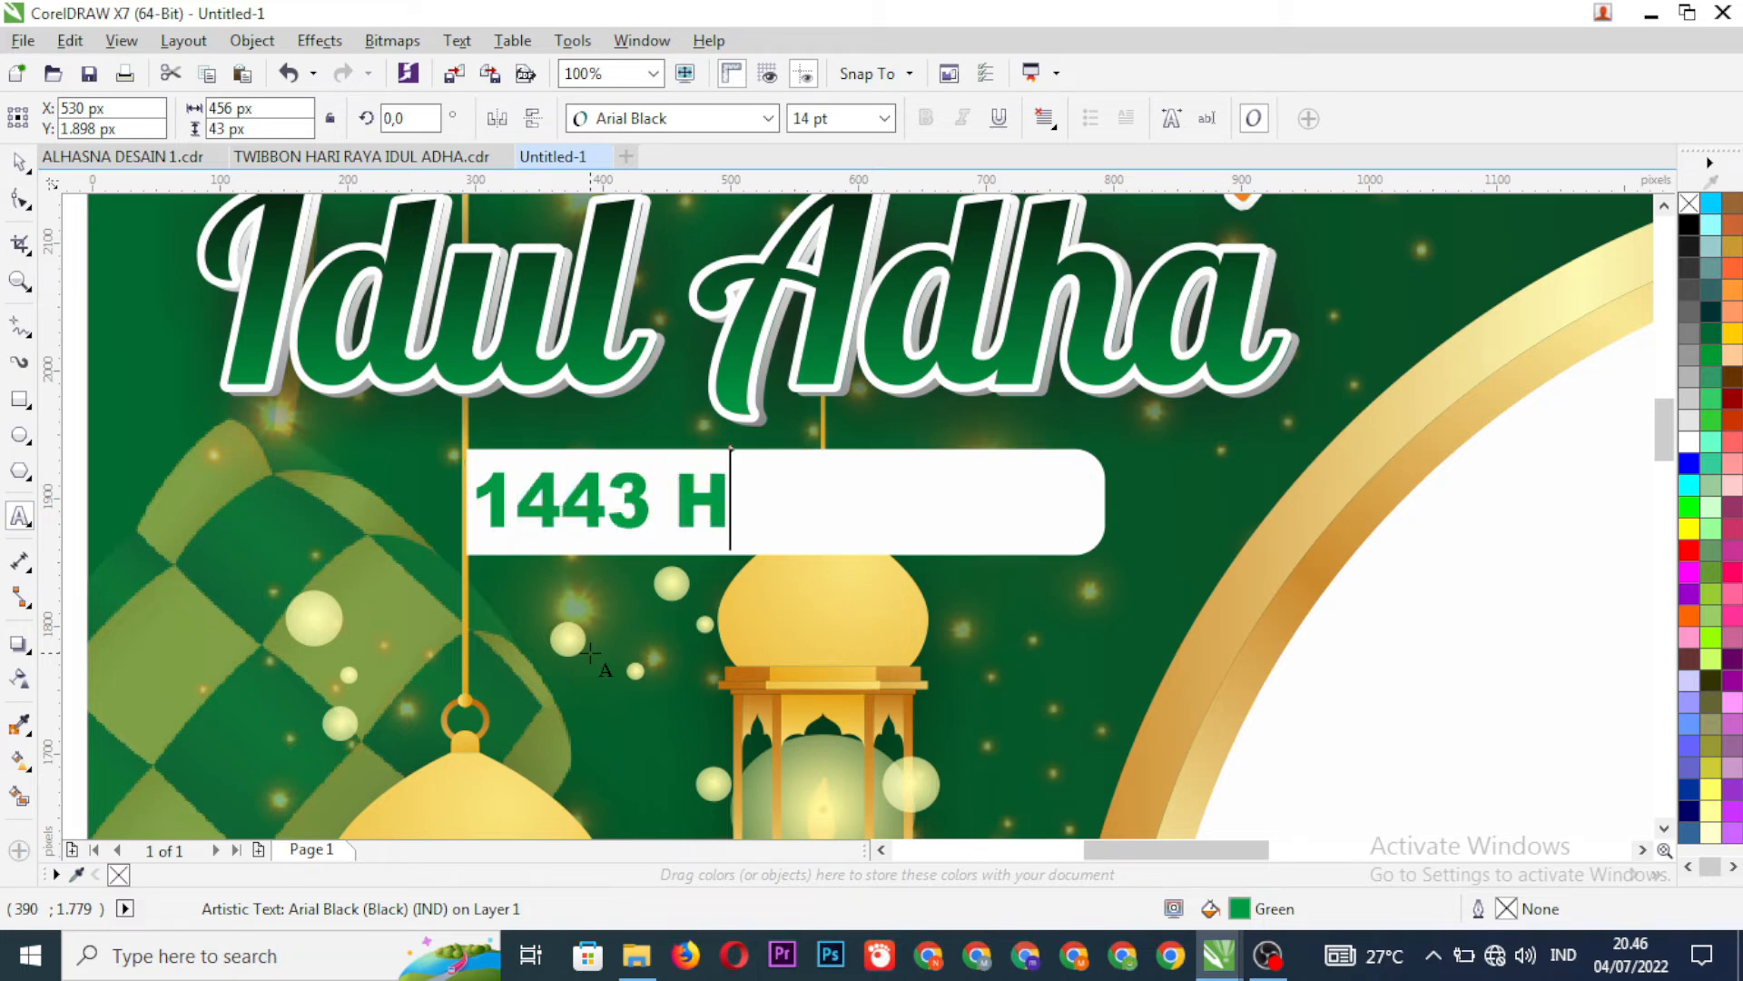
pyautogui.write(' - 2022')
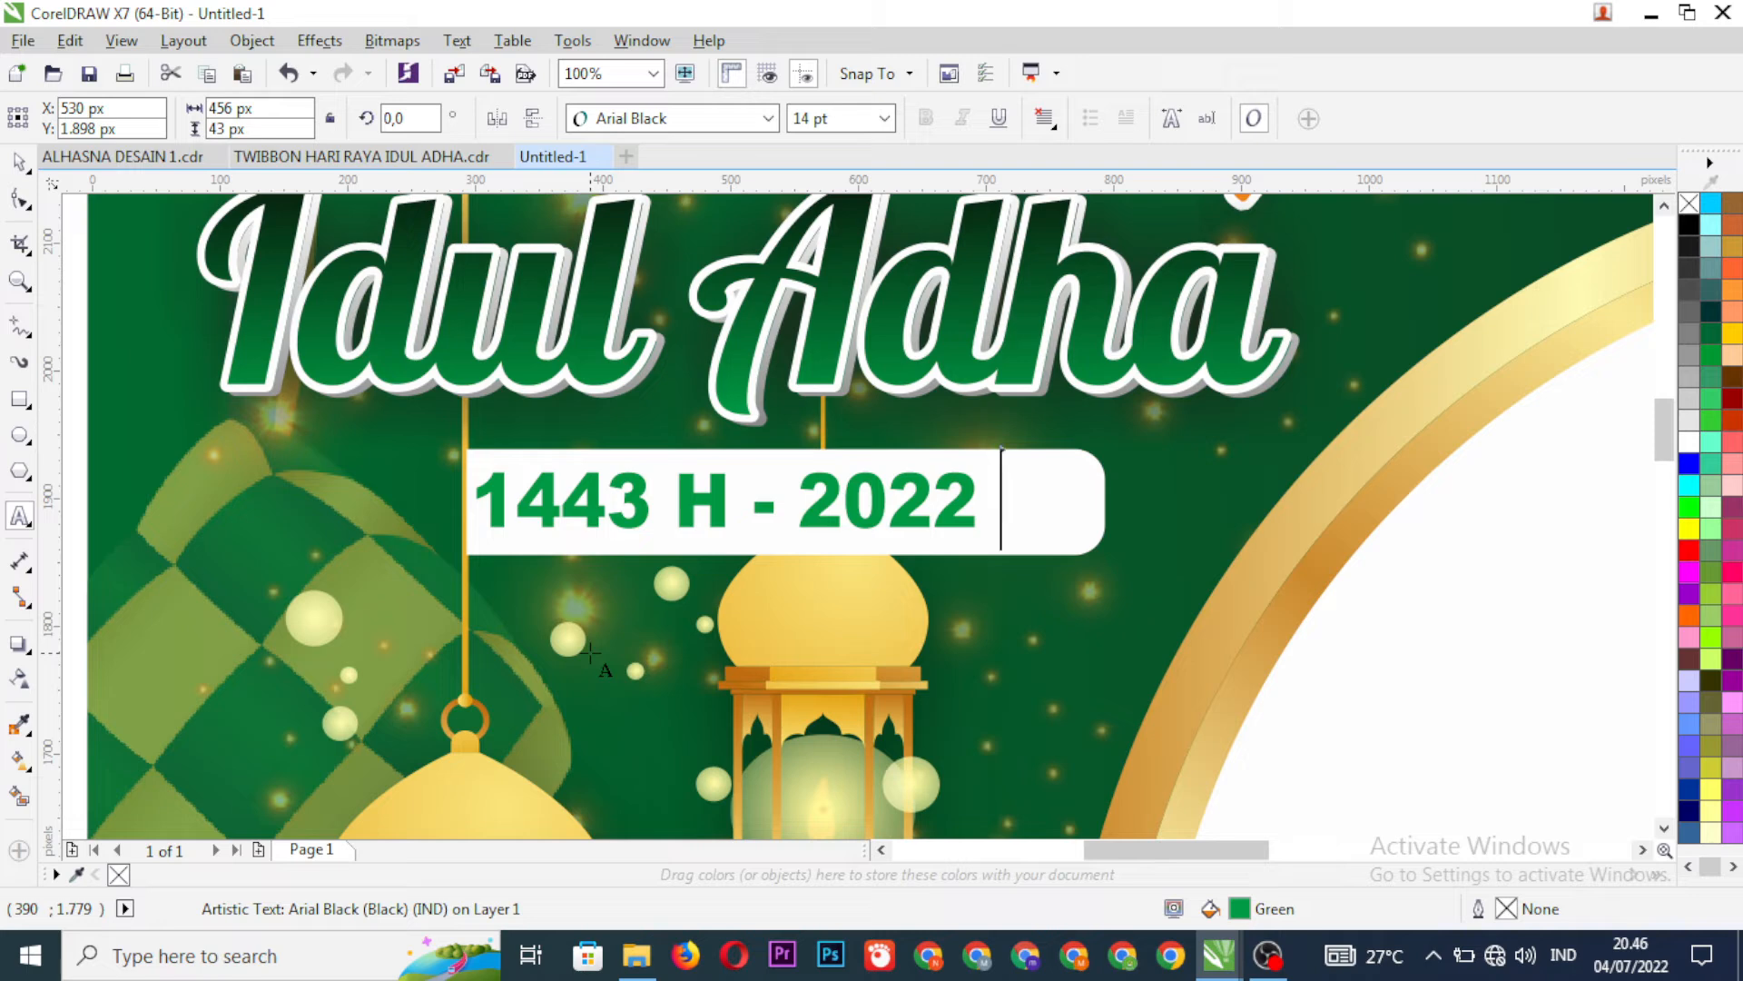
pyautogui.write(' M')
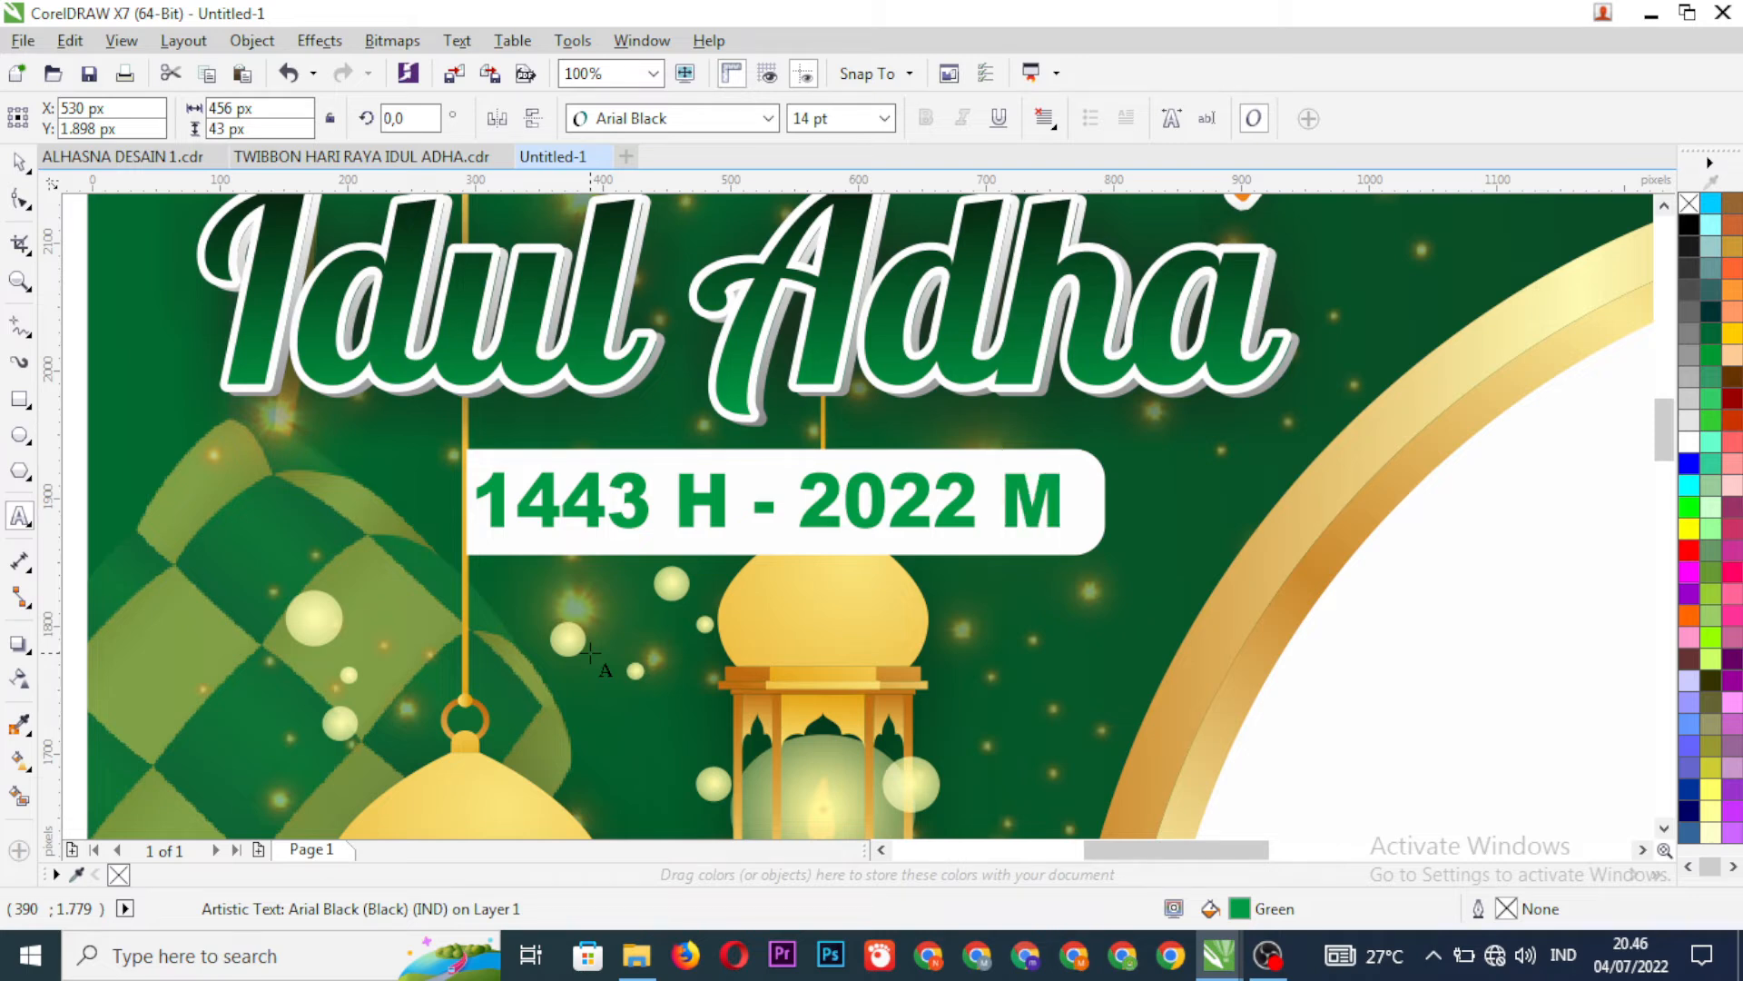
pyautogui.press('Escape')
# - Examine the whole twibbon layout, including the mosque, contact bar and "EID AL ADHA" text, and clear the selection
pyautogui.scroll(-2, 591, 652)
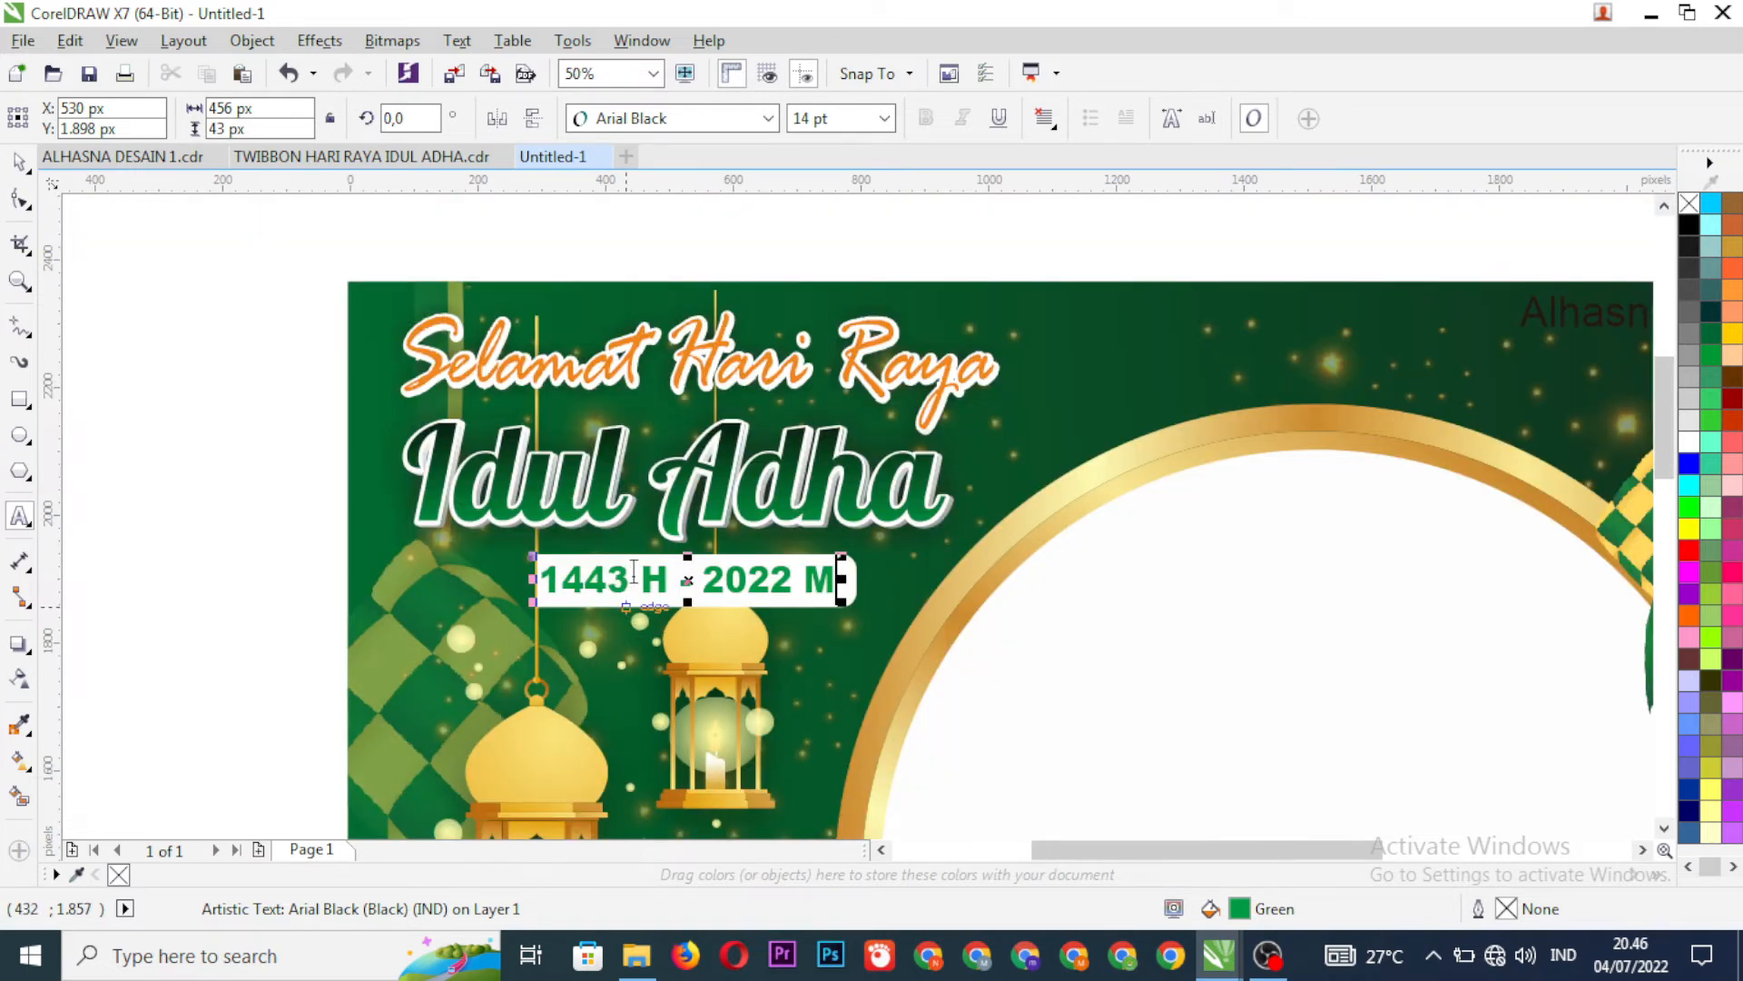
pyautogui.scroll(-2, 627, 563)
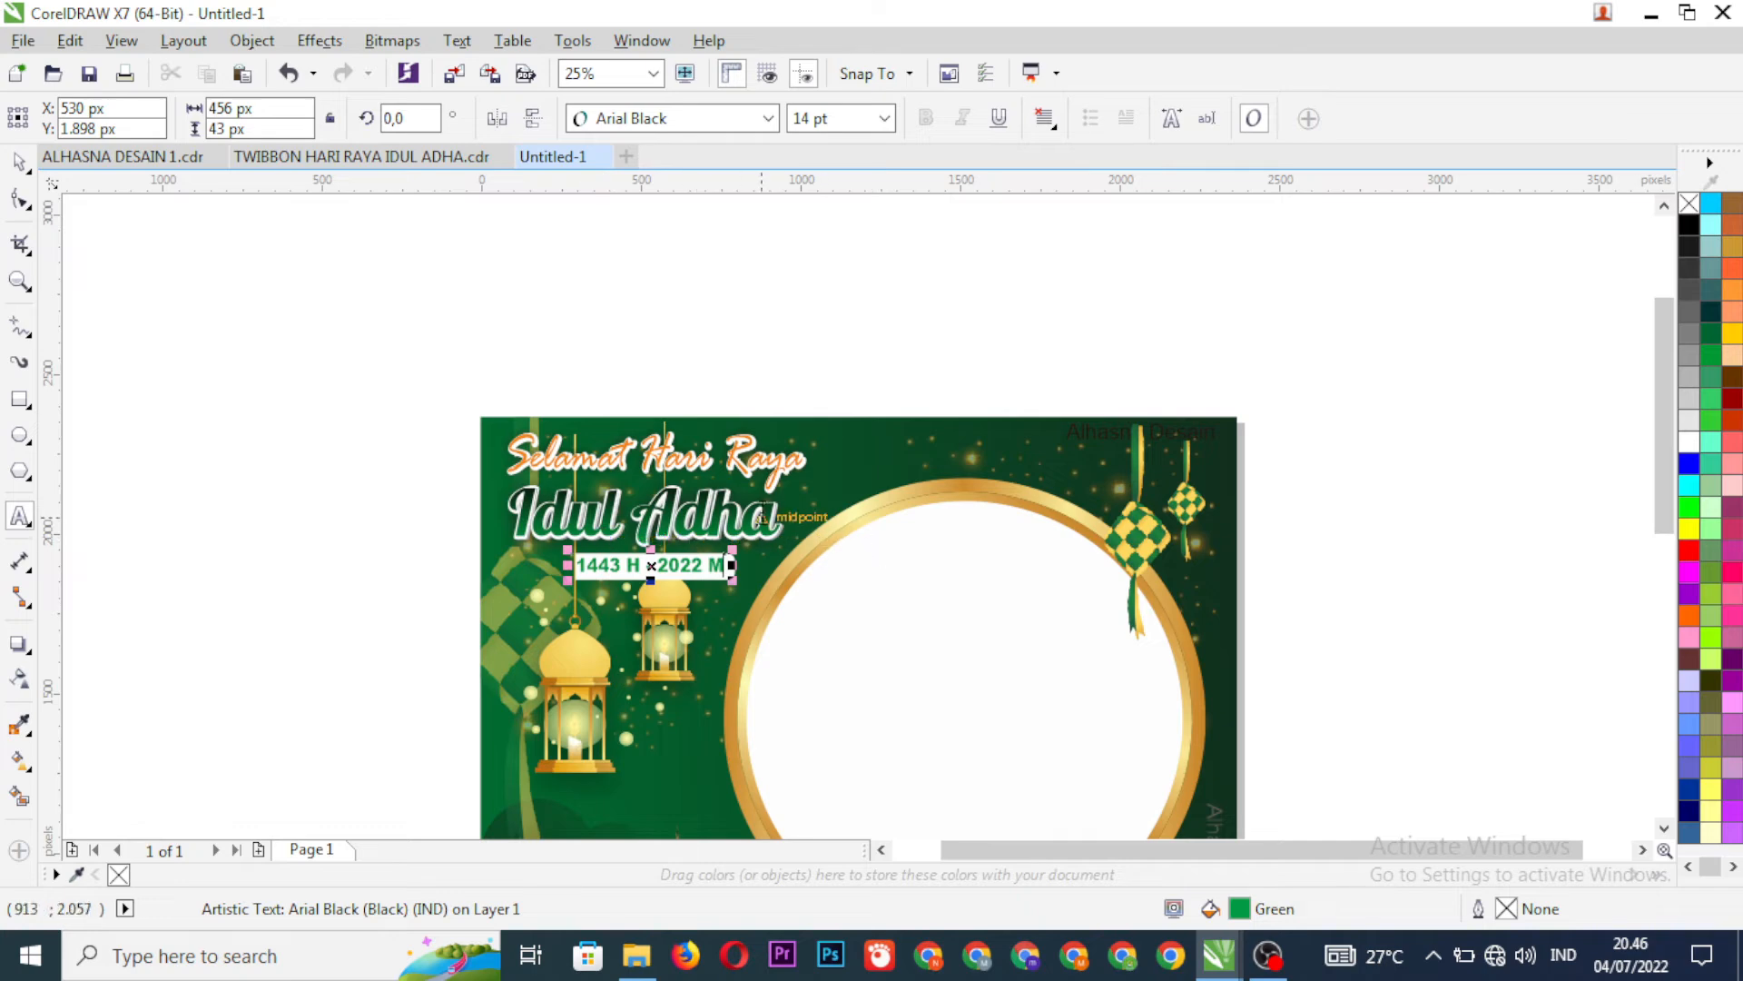
pyautogui.scroll(-2, 761, 518)
pyautogui.scroll(2, 907, 767)
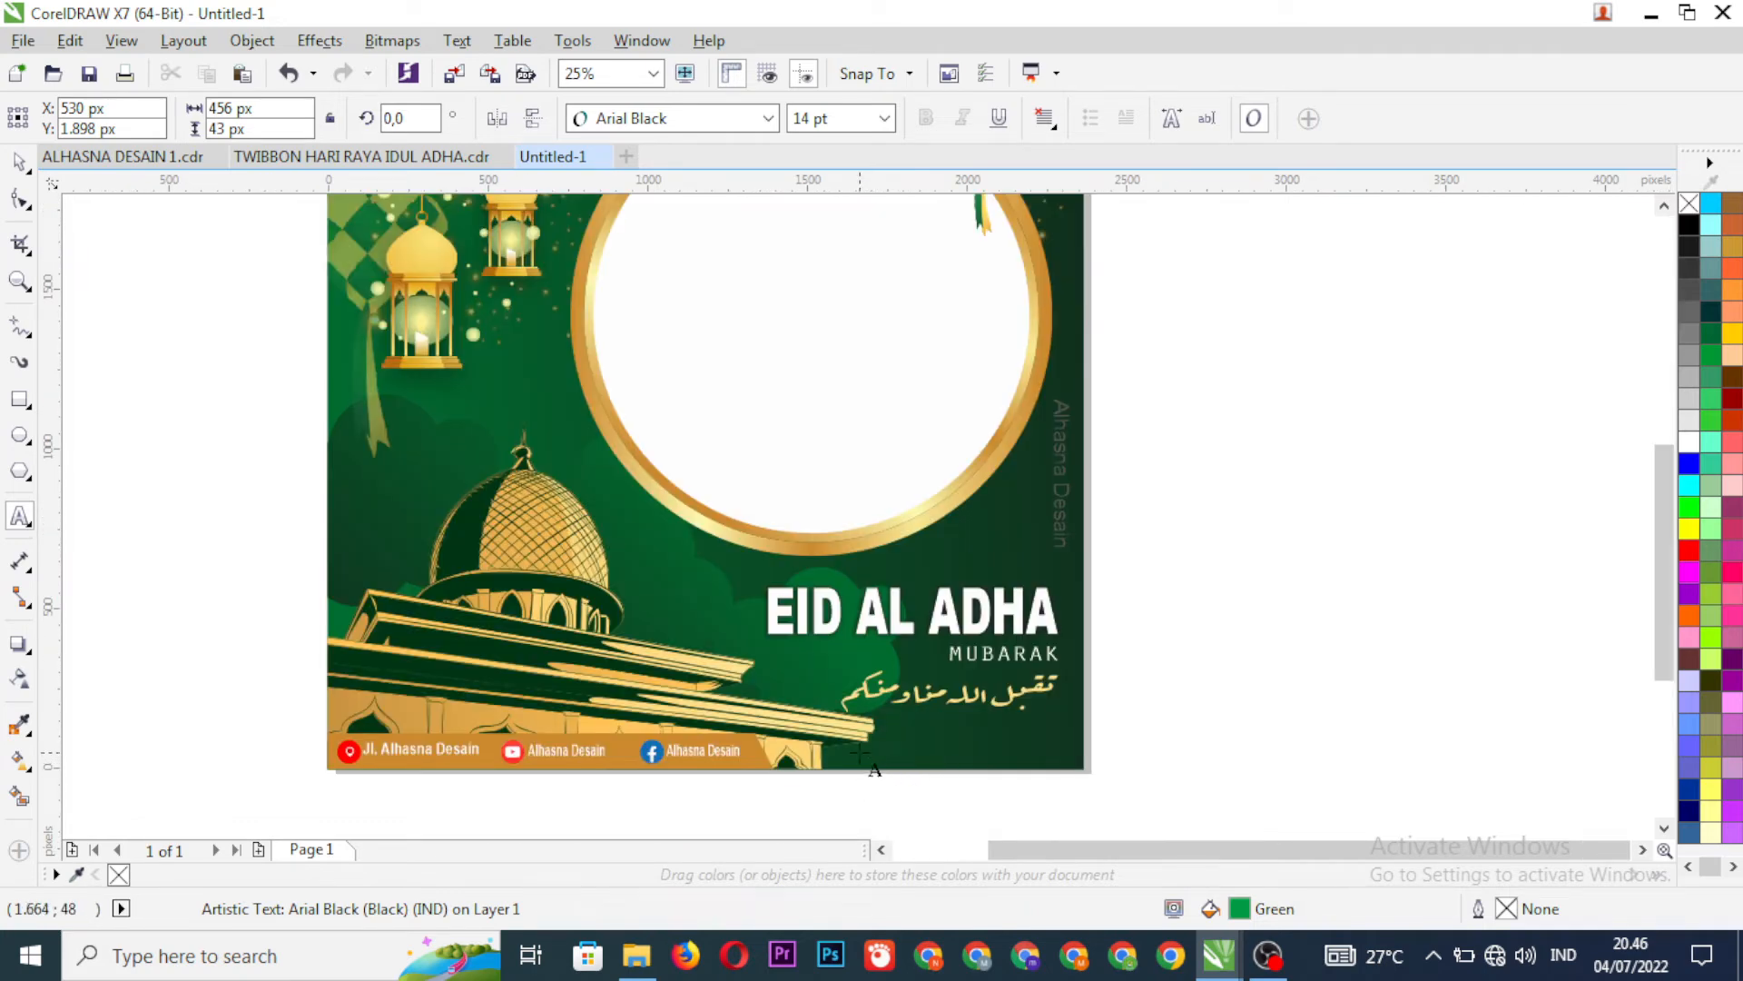
pyautogui.scroll(-2, 802, 716)
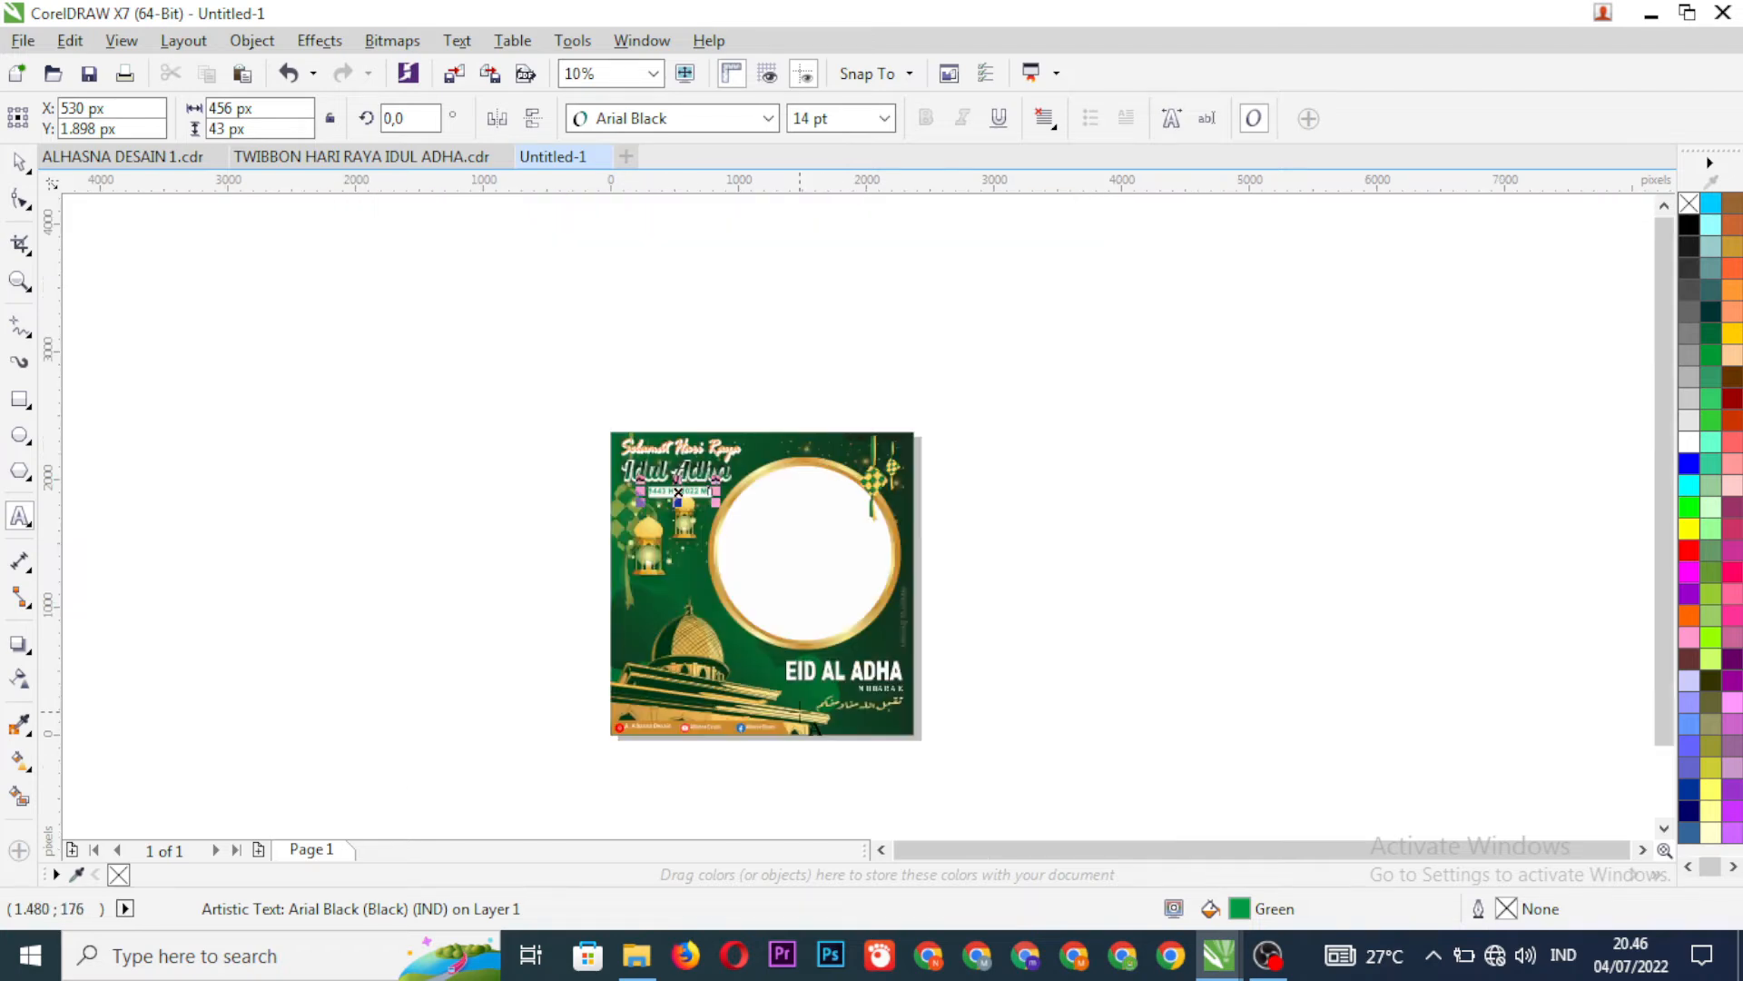
pyautogui.scroll(2, 726, 704)
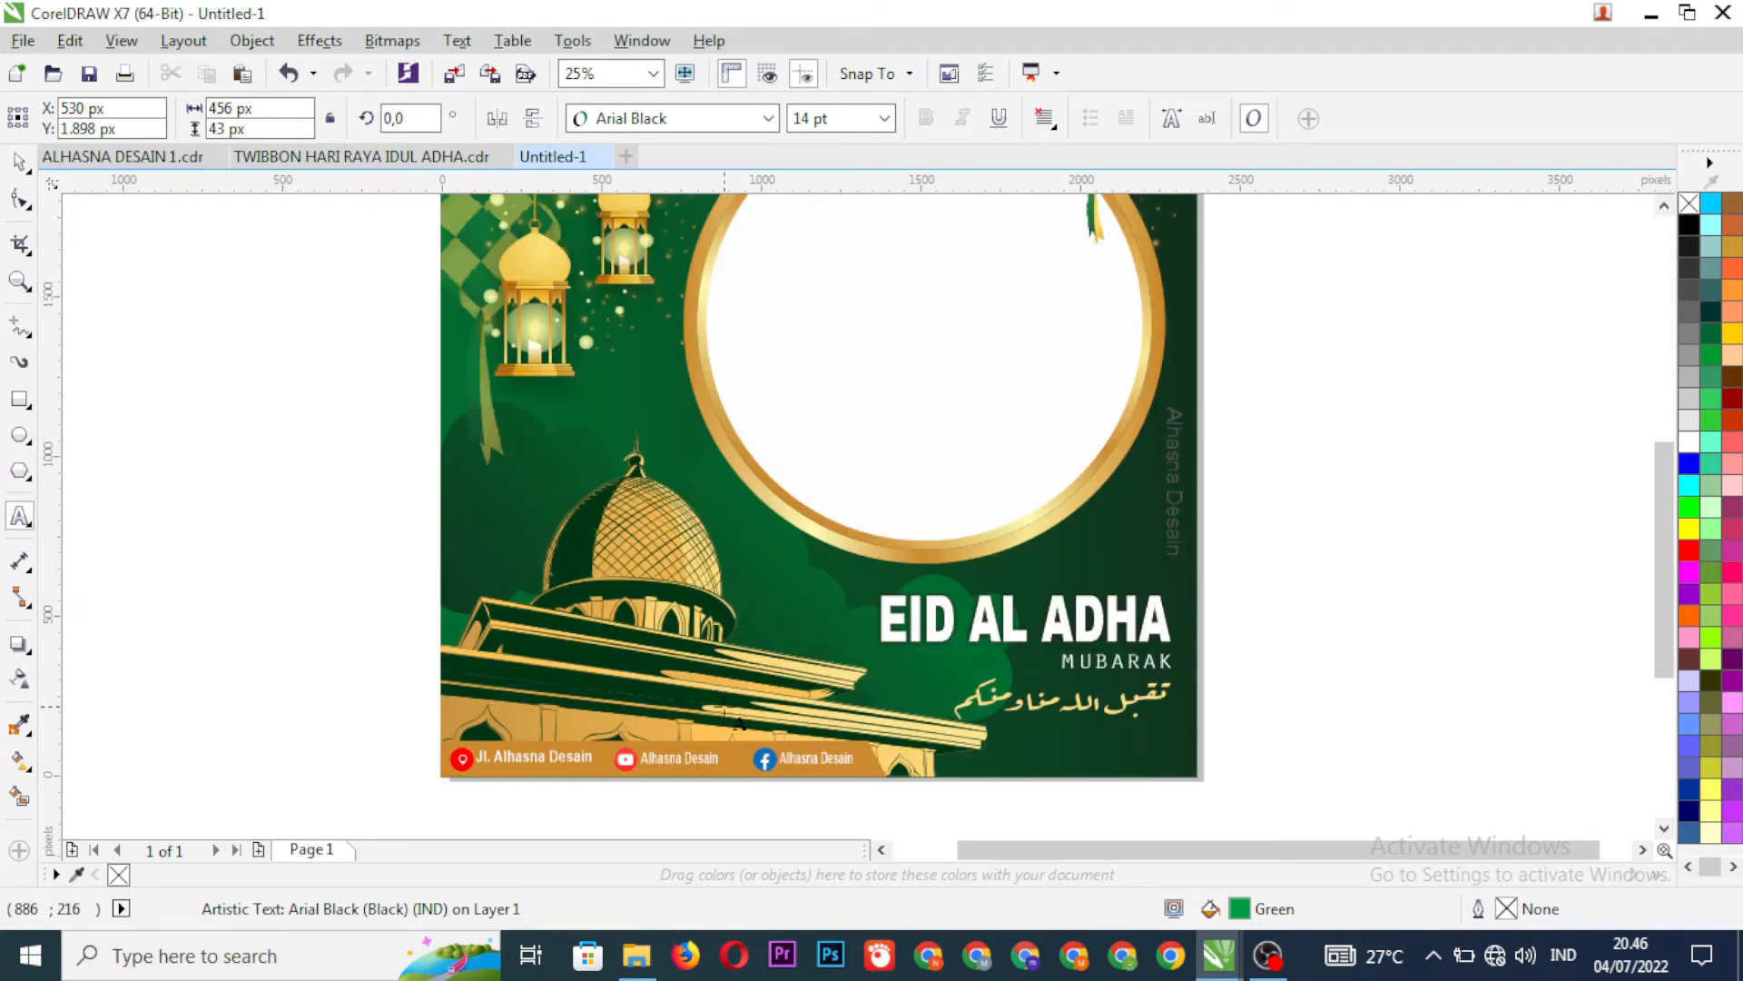
pyautogui.scroll(-2, 734, 702)
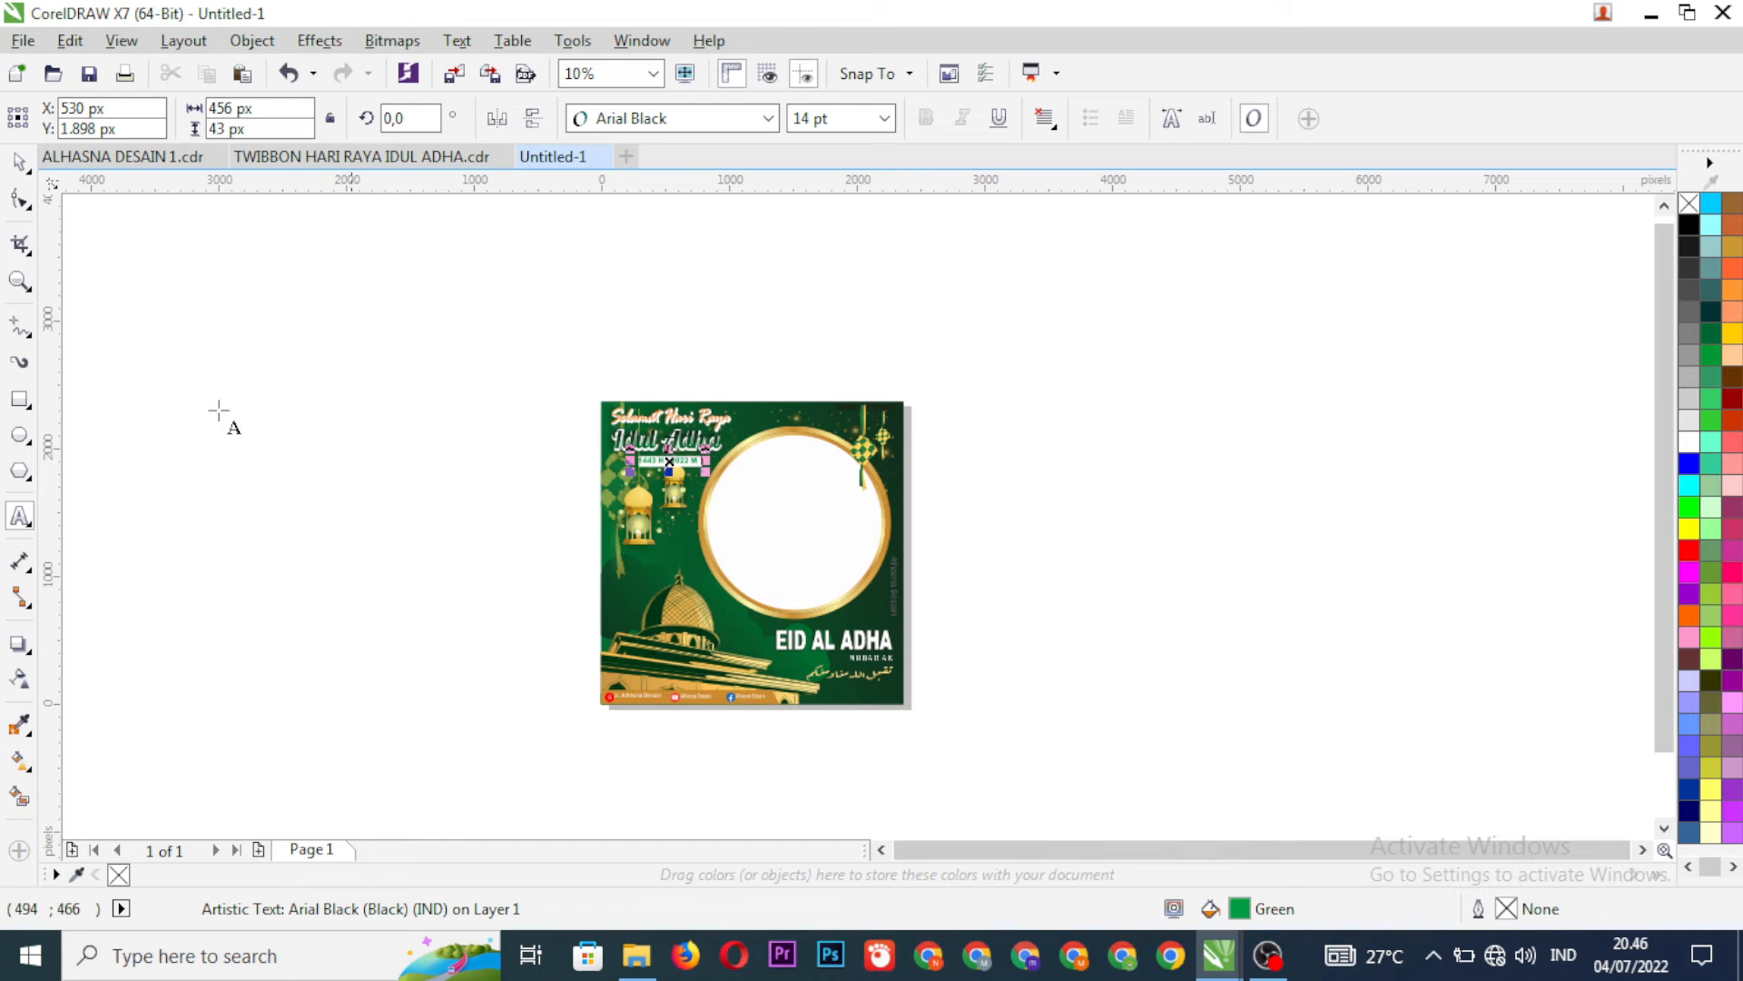
pyautogui.click(341, 429)
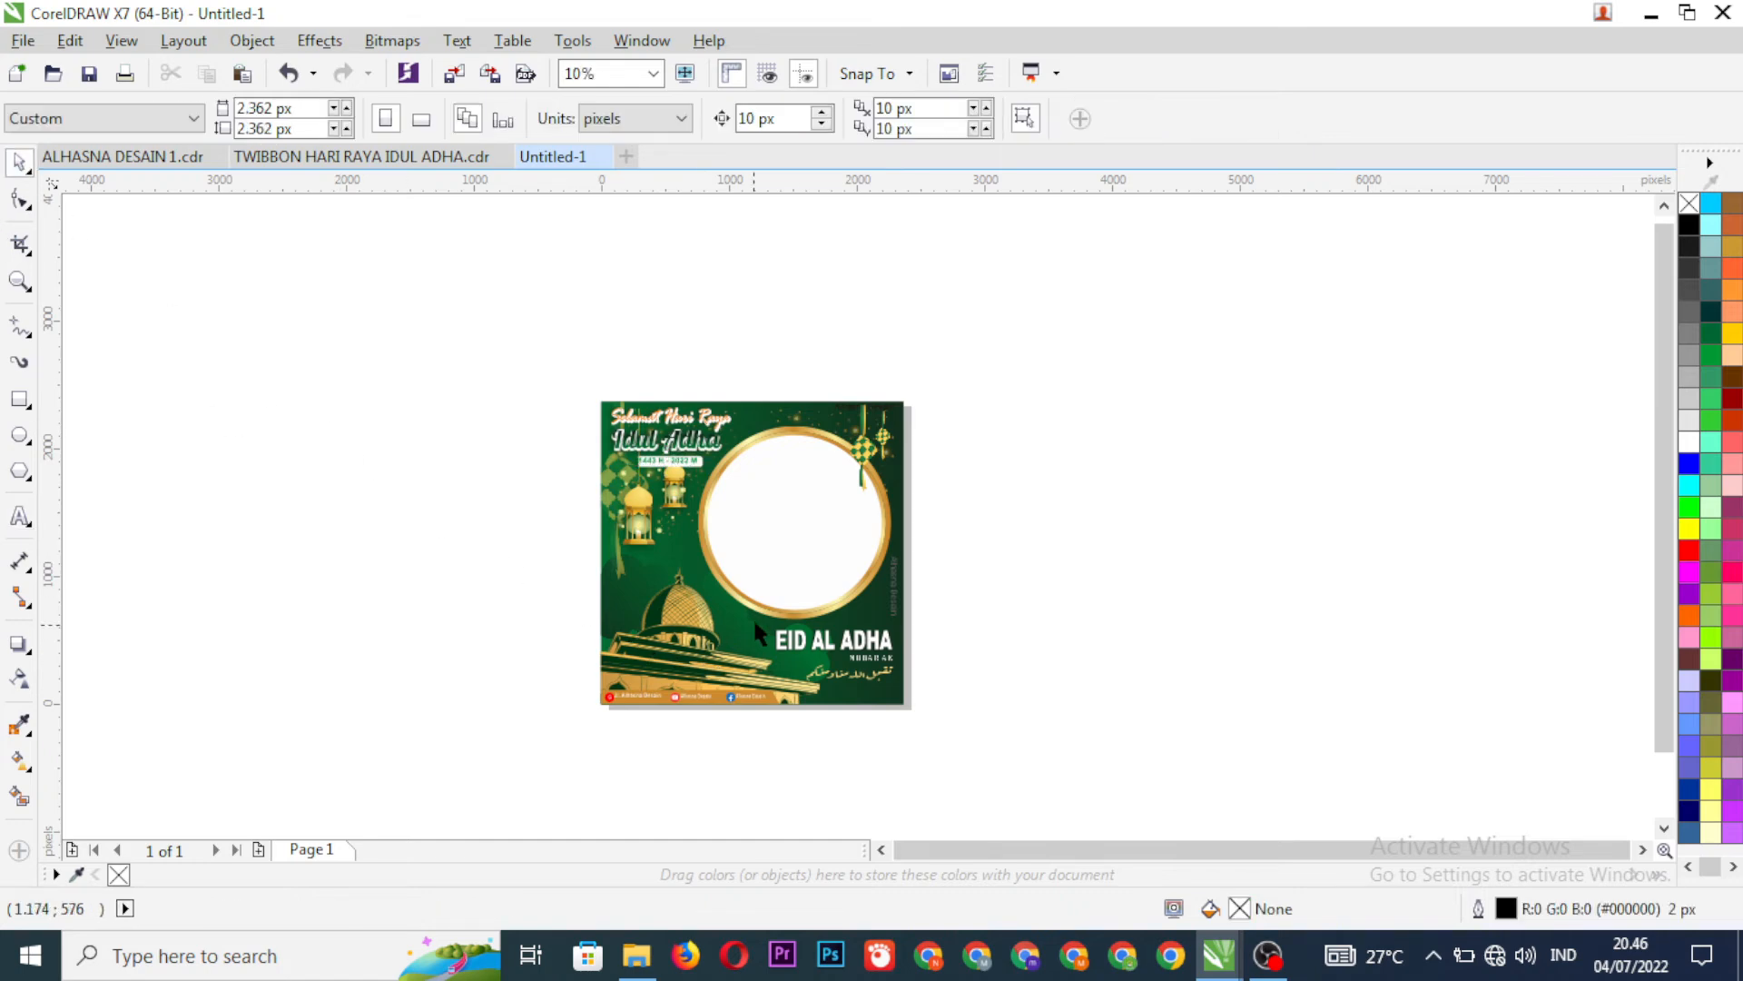
# - Move the white circle out of the gold frame to about X 2506, Y 1394 px, and undo the move
pyautogui.scroll(2, 800, 538)
pyautogui.click(781, 502)
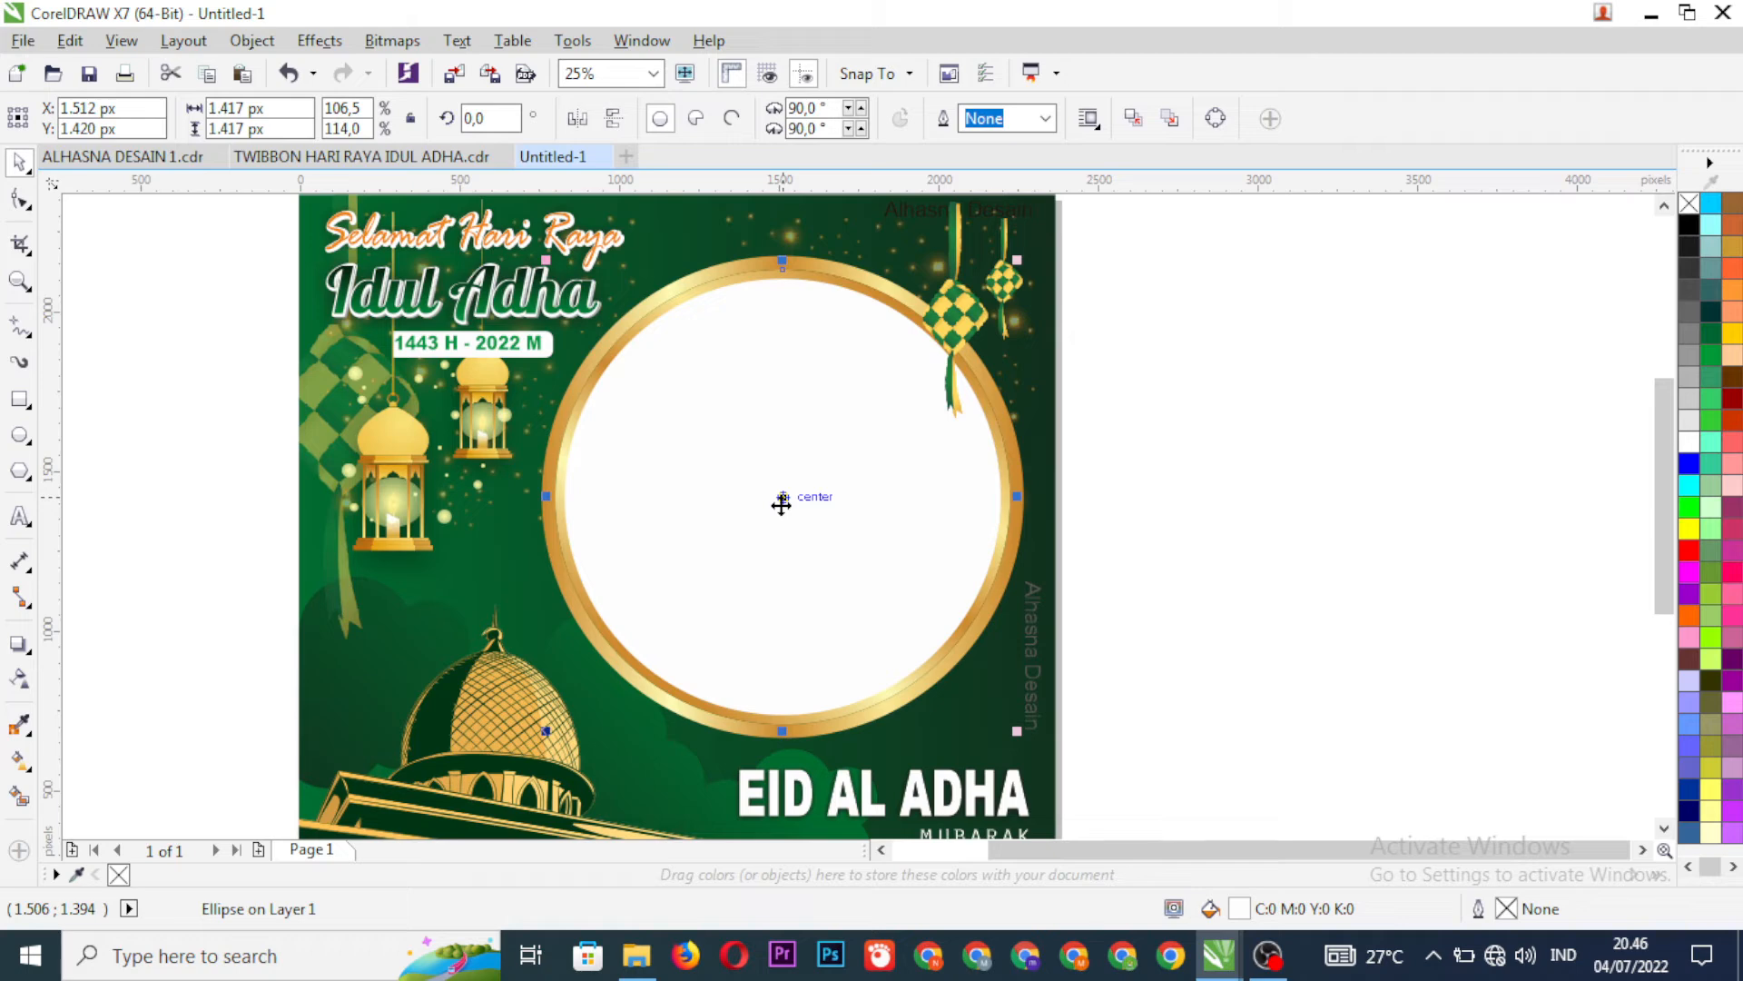
pyautogui.moveTo(781, 504); pyautogui.dragTo(1100, 505)
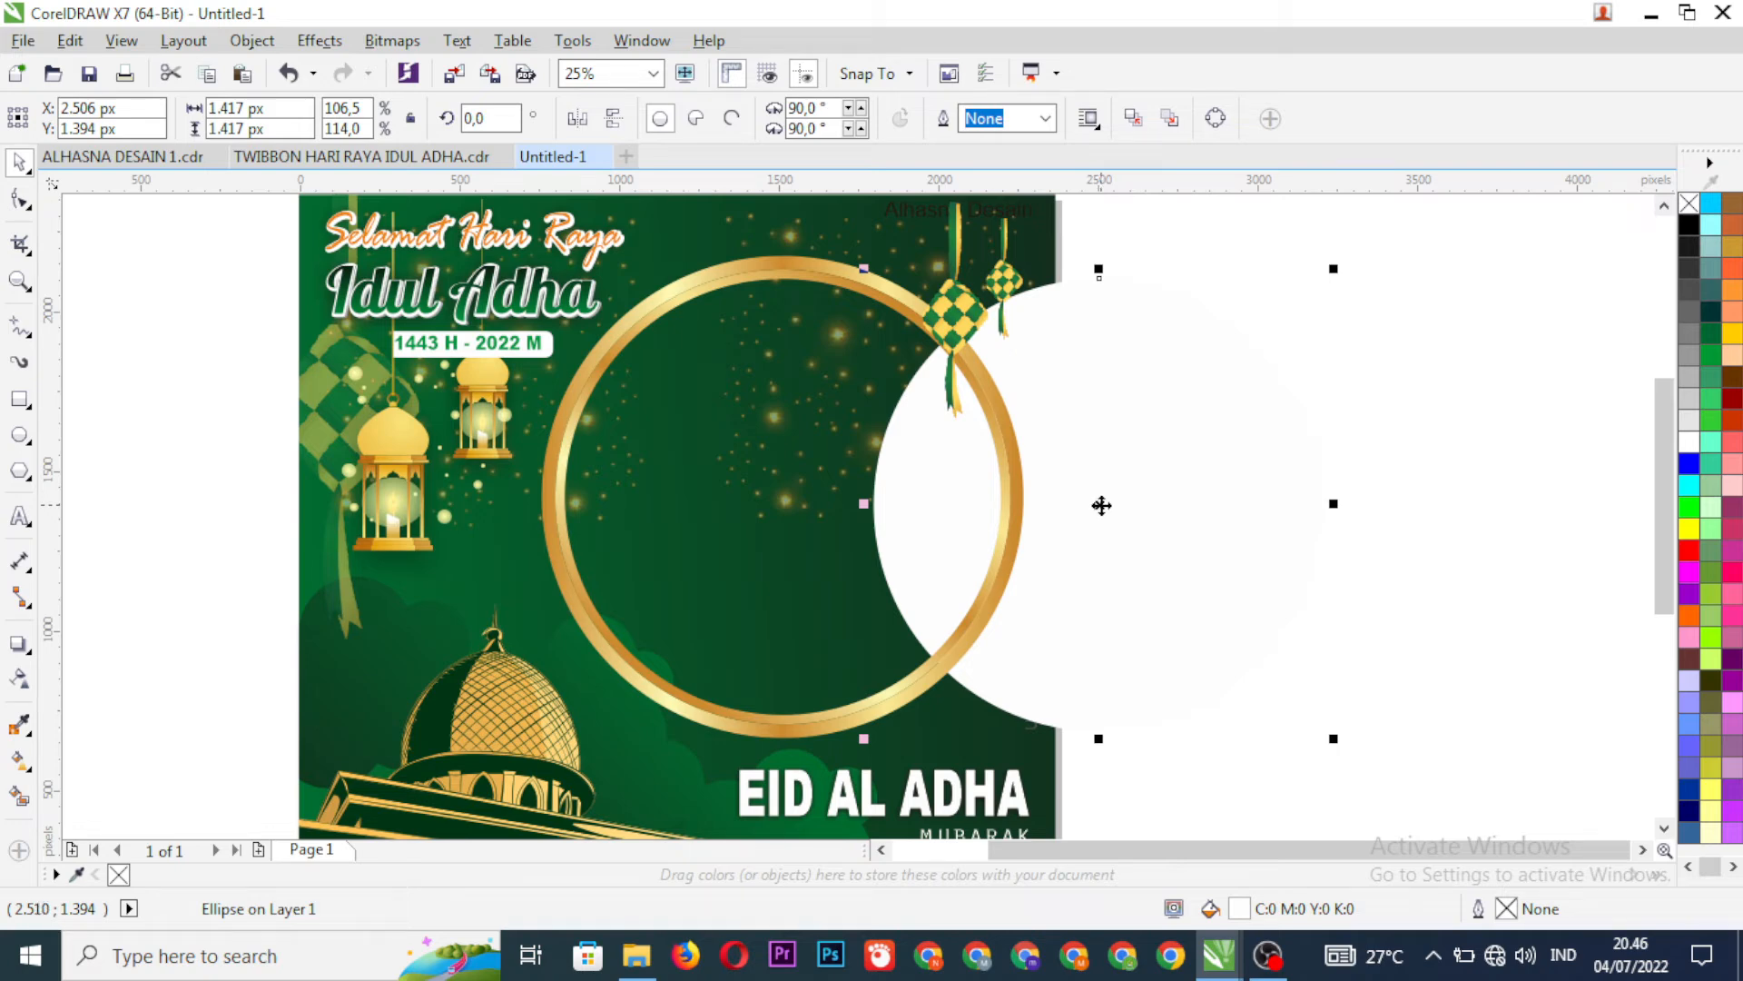
pyautogui.hotkey('ctrl', 'z')
pyautogui.click(1101, 491)
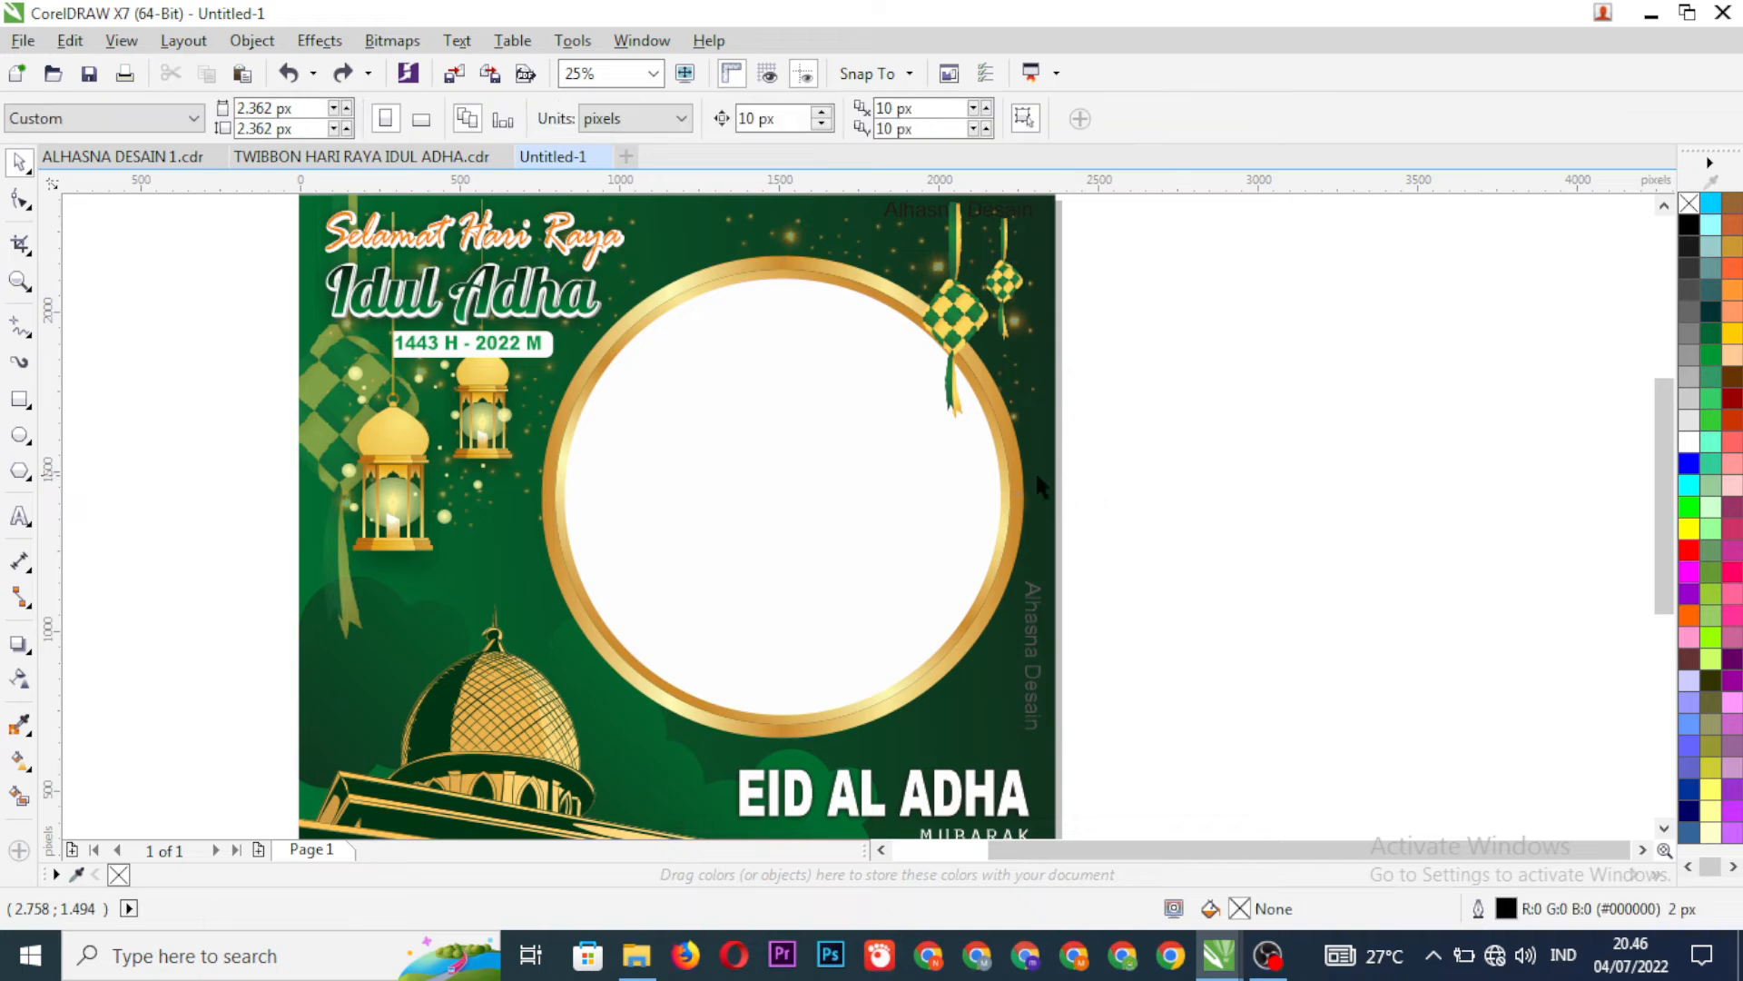
# - Pull the inner and outer gold rings off the white circle to show them separately, and undo the moves
pyautogui.click(1001, 477)
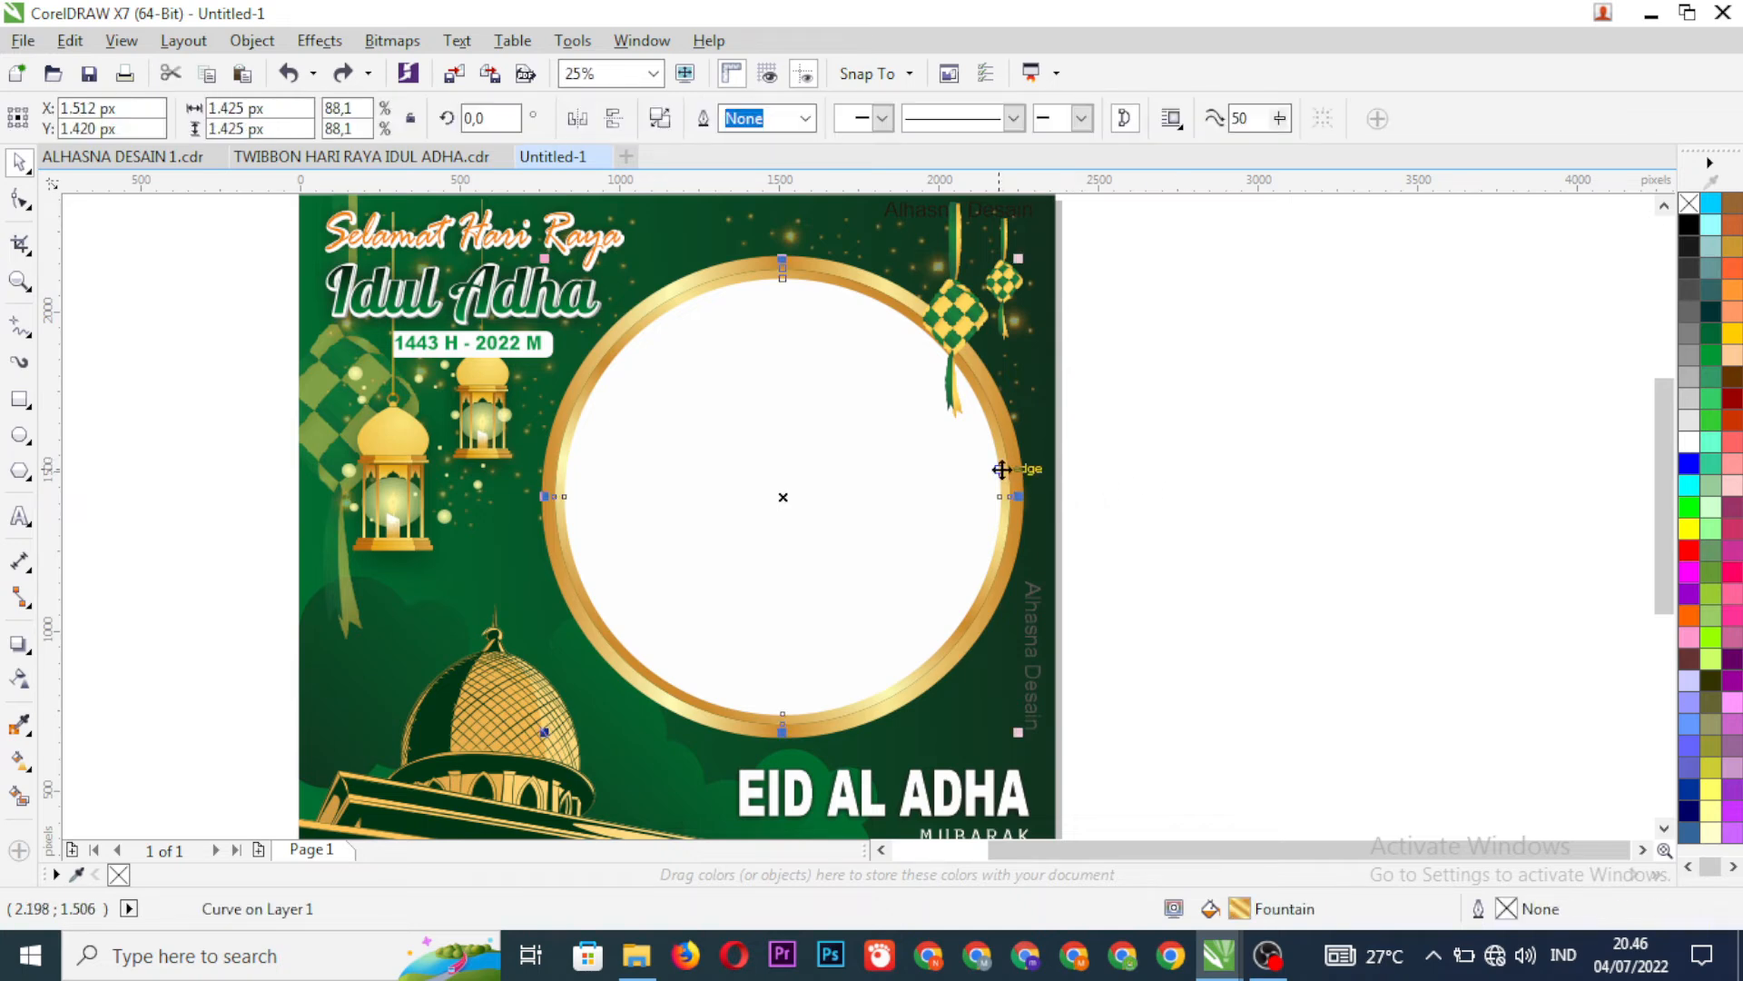
pyautogui.moveTo(1001, 477); pyautogui.dragTo(1240, 469)
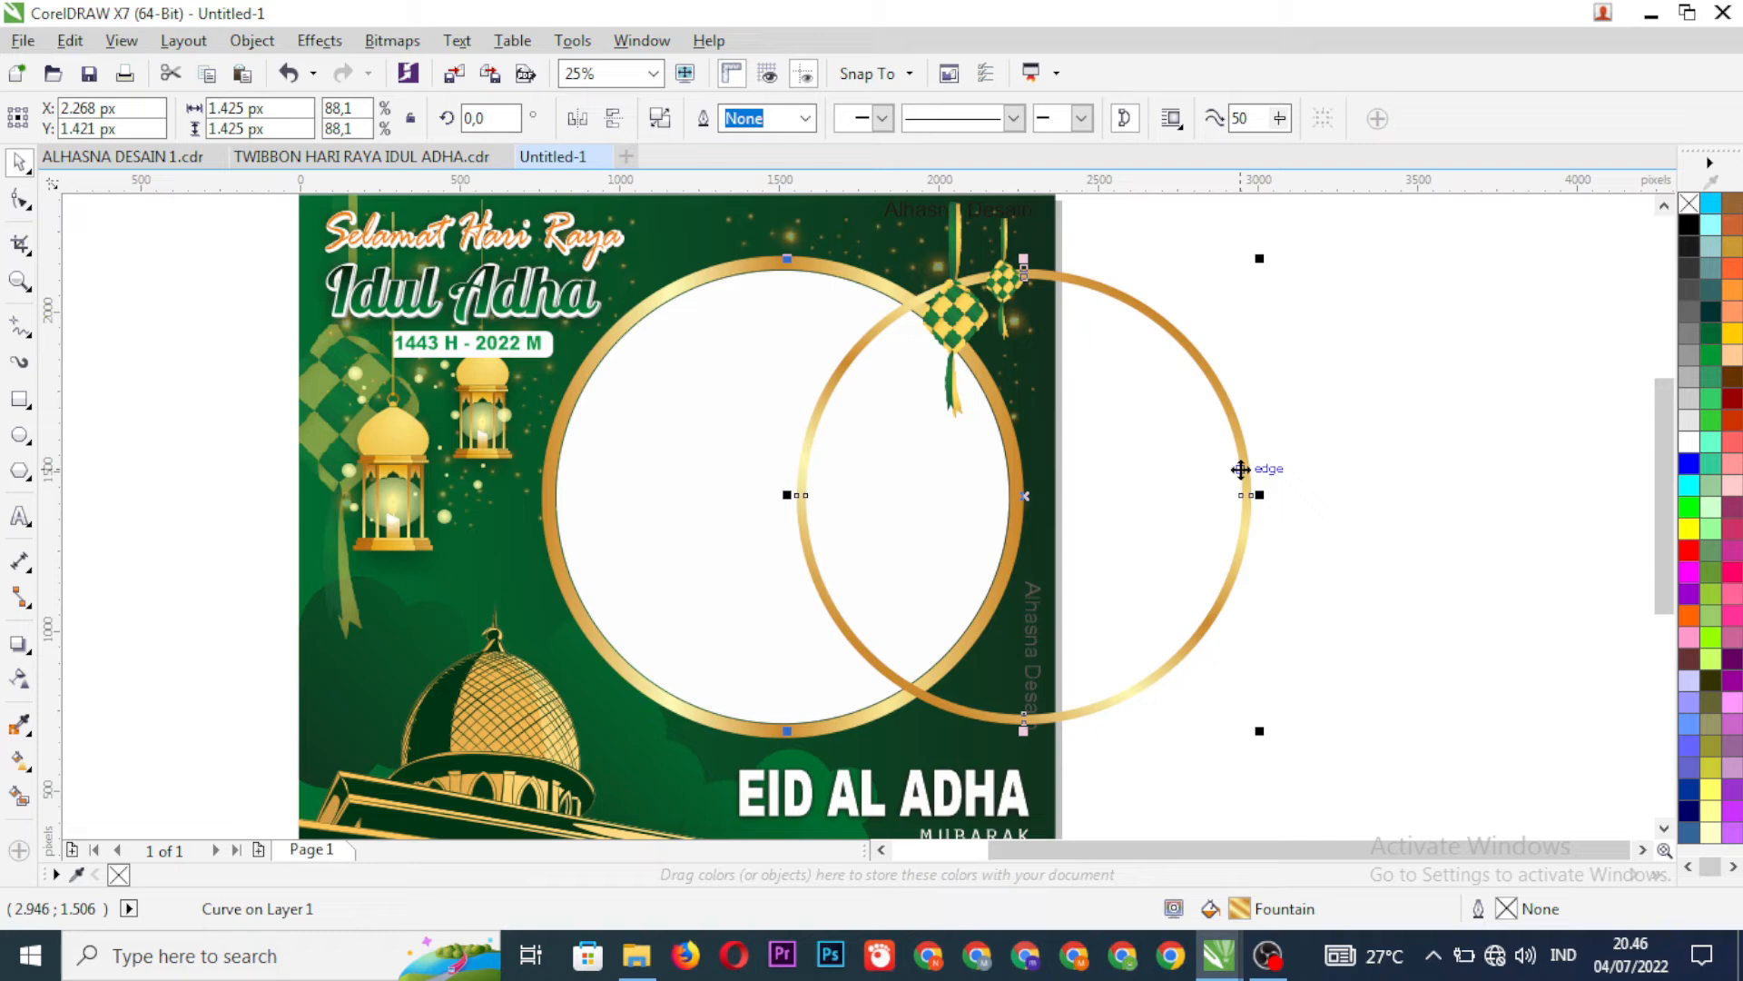
pyautogui.moveTo(1240, 469); pyautogui.dragTo(1285, 380)
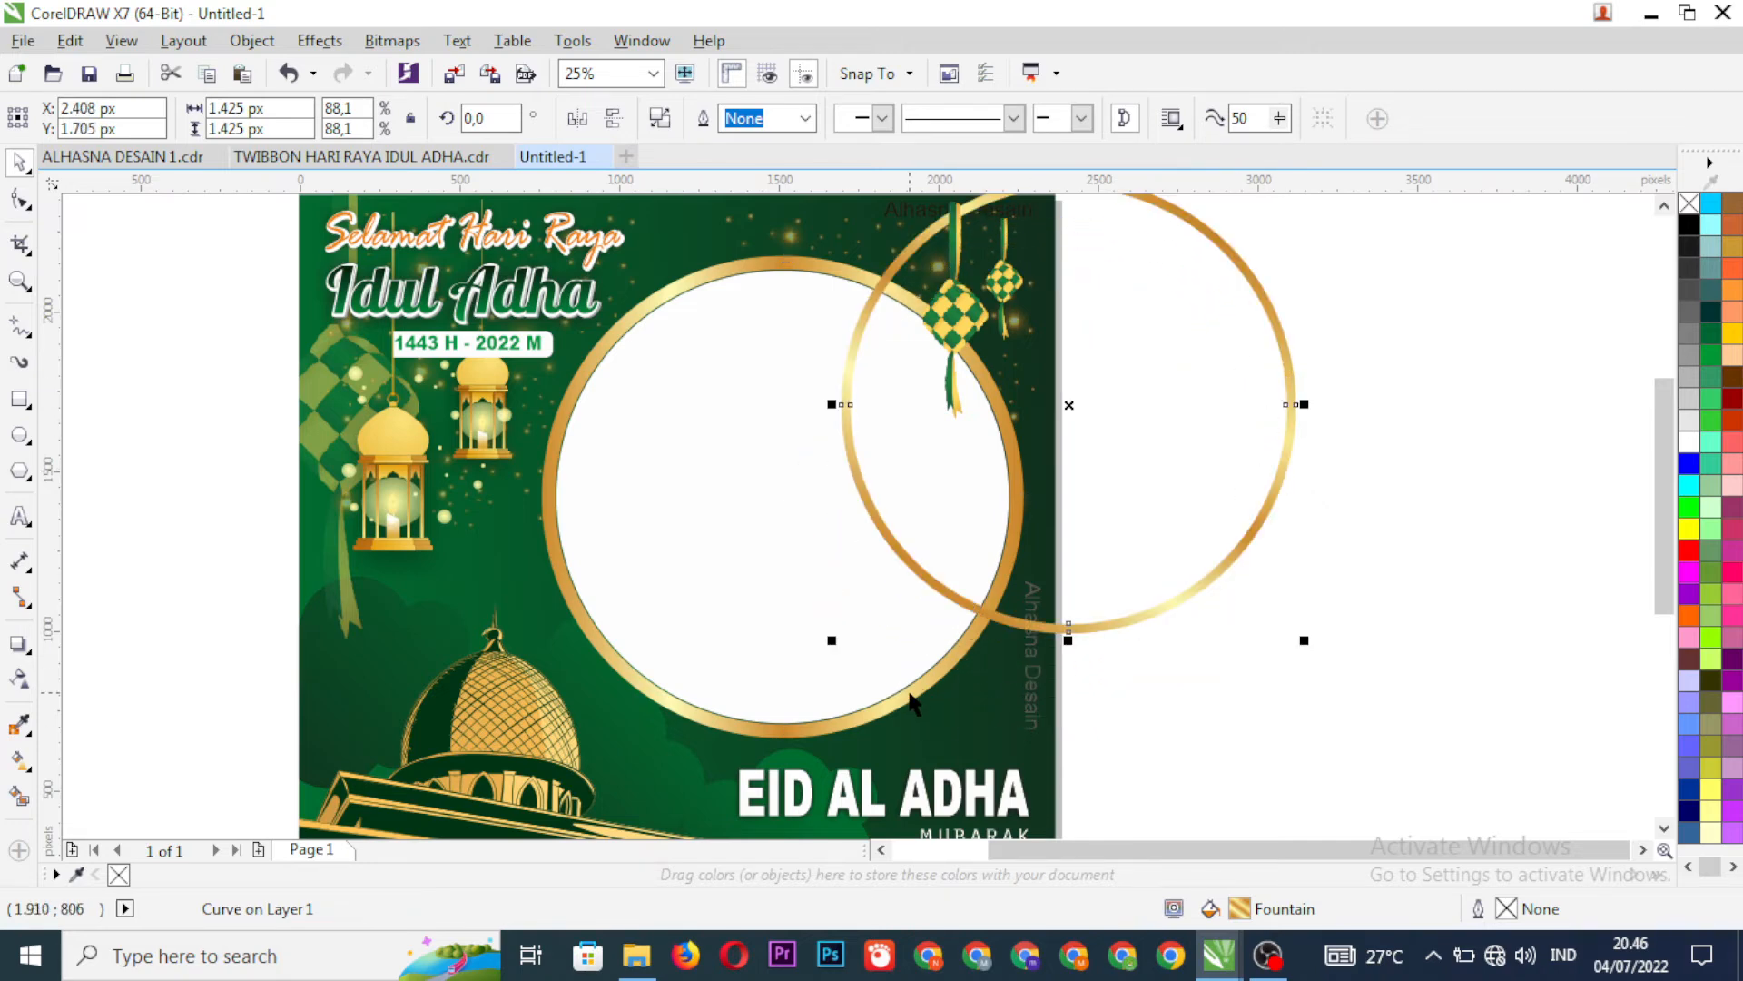
pyautogui.moveTo(912, 701); pyautogui.dragTo(1345, 637)
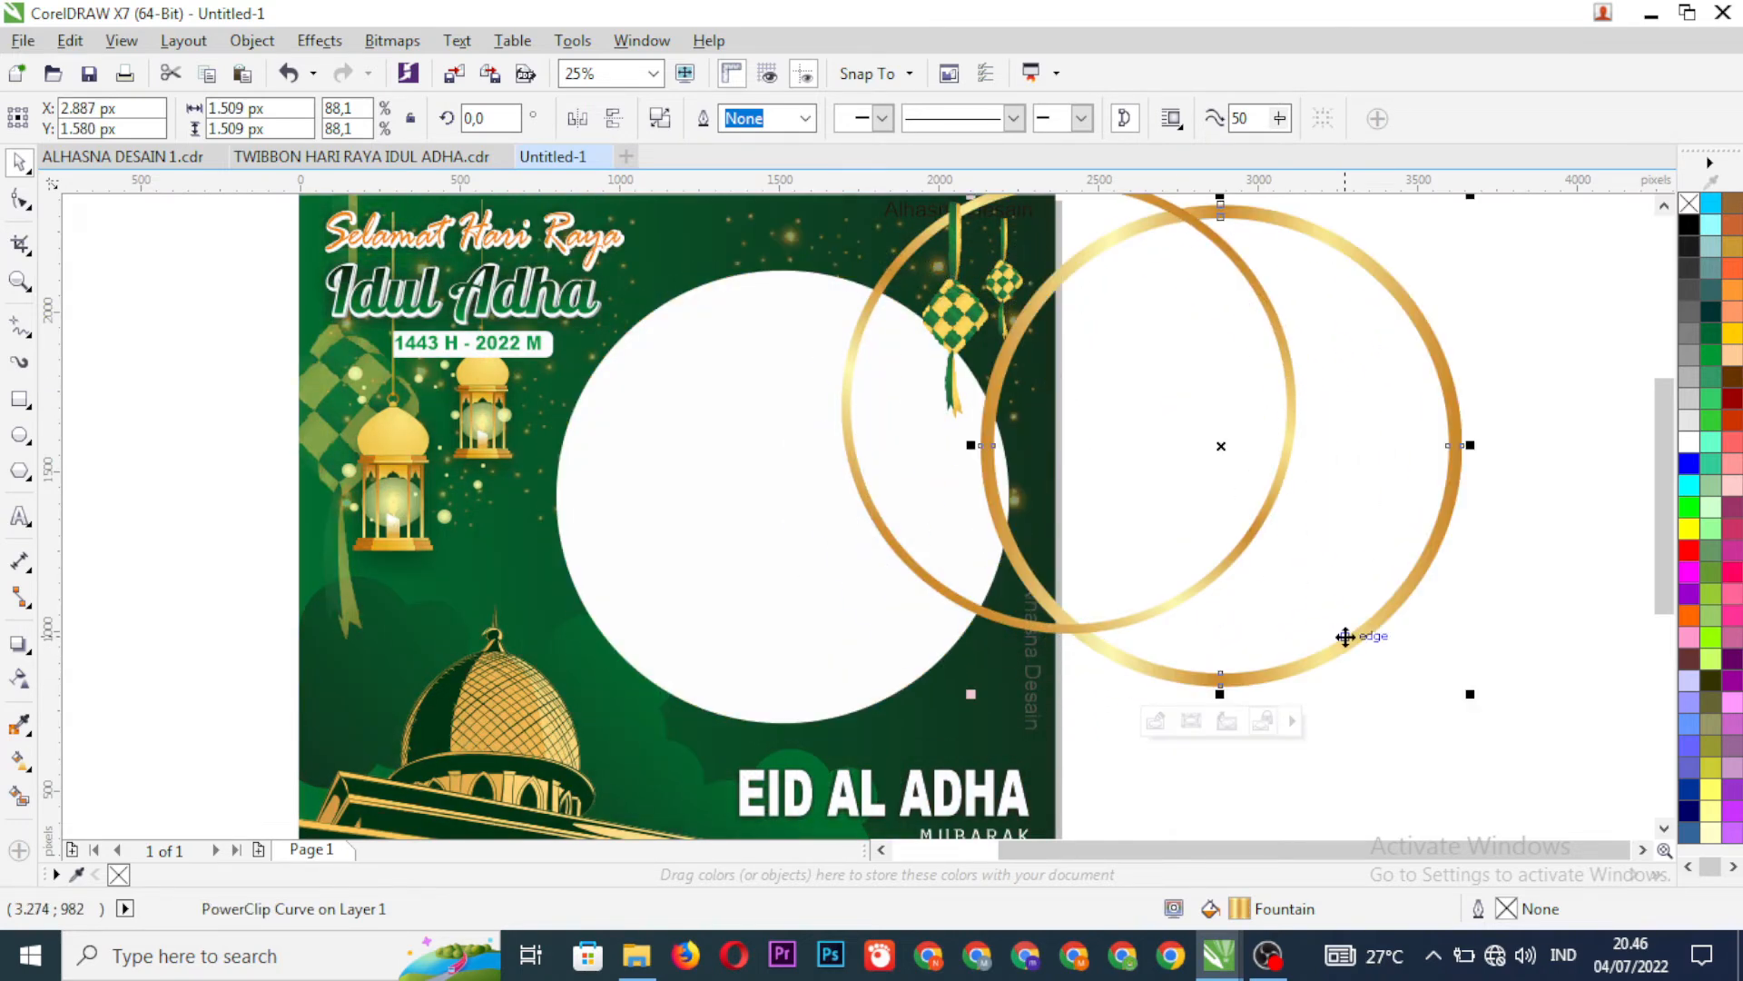
pyautogui.hotkey('ctrl', 'z')
pyautogui.hotkey('ctrl', 'z')
pyautogui.hotkey('ctrl', 'z')
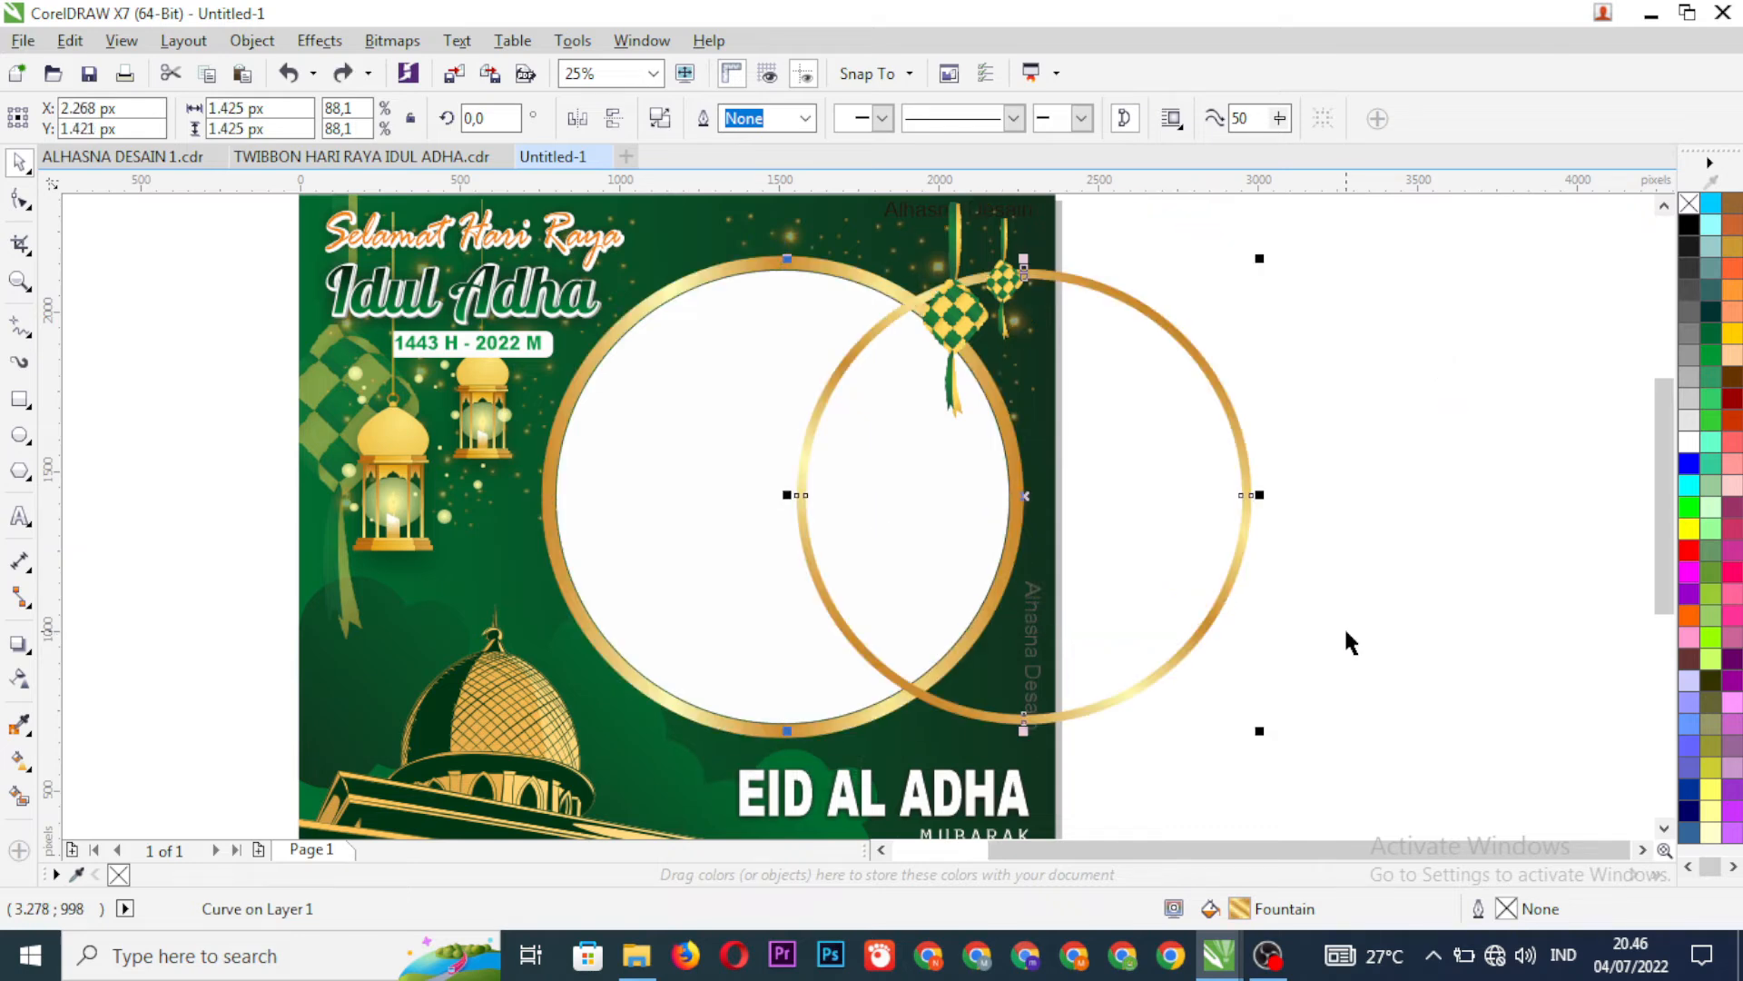
# - Weld the white circle inside the gold frame with the green background
pyautogui.click(891, 579)
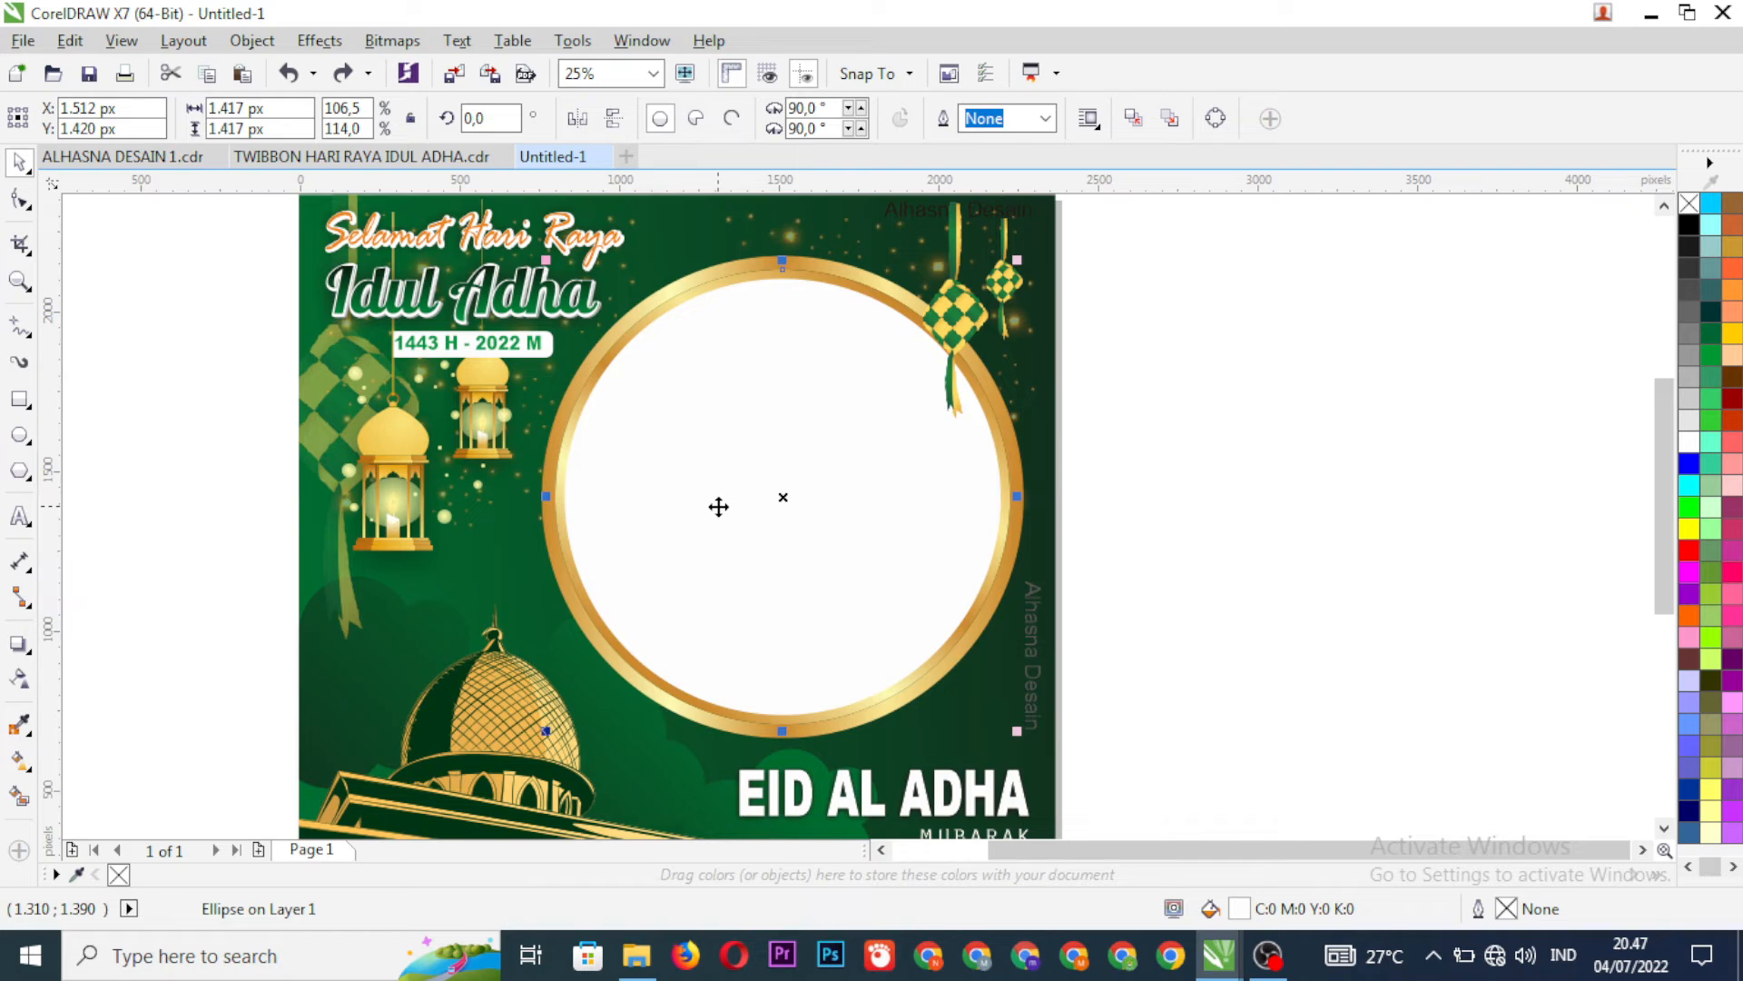
pyautogui.rightClick(720, 513)
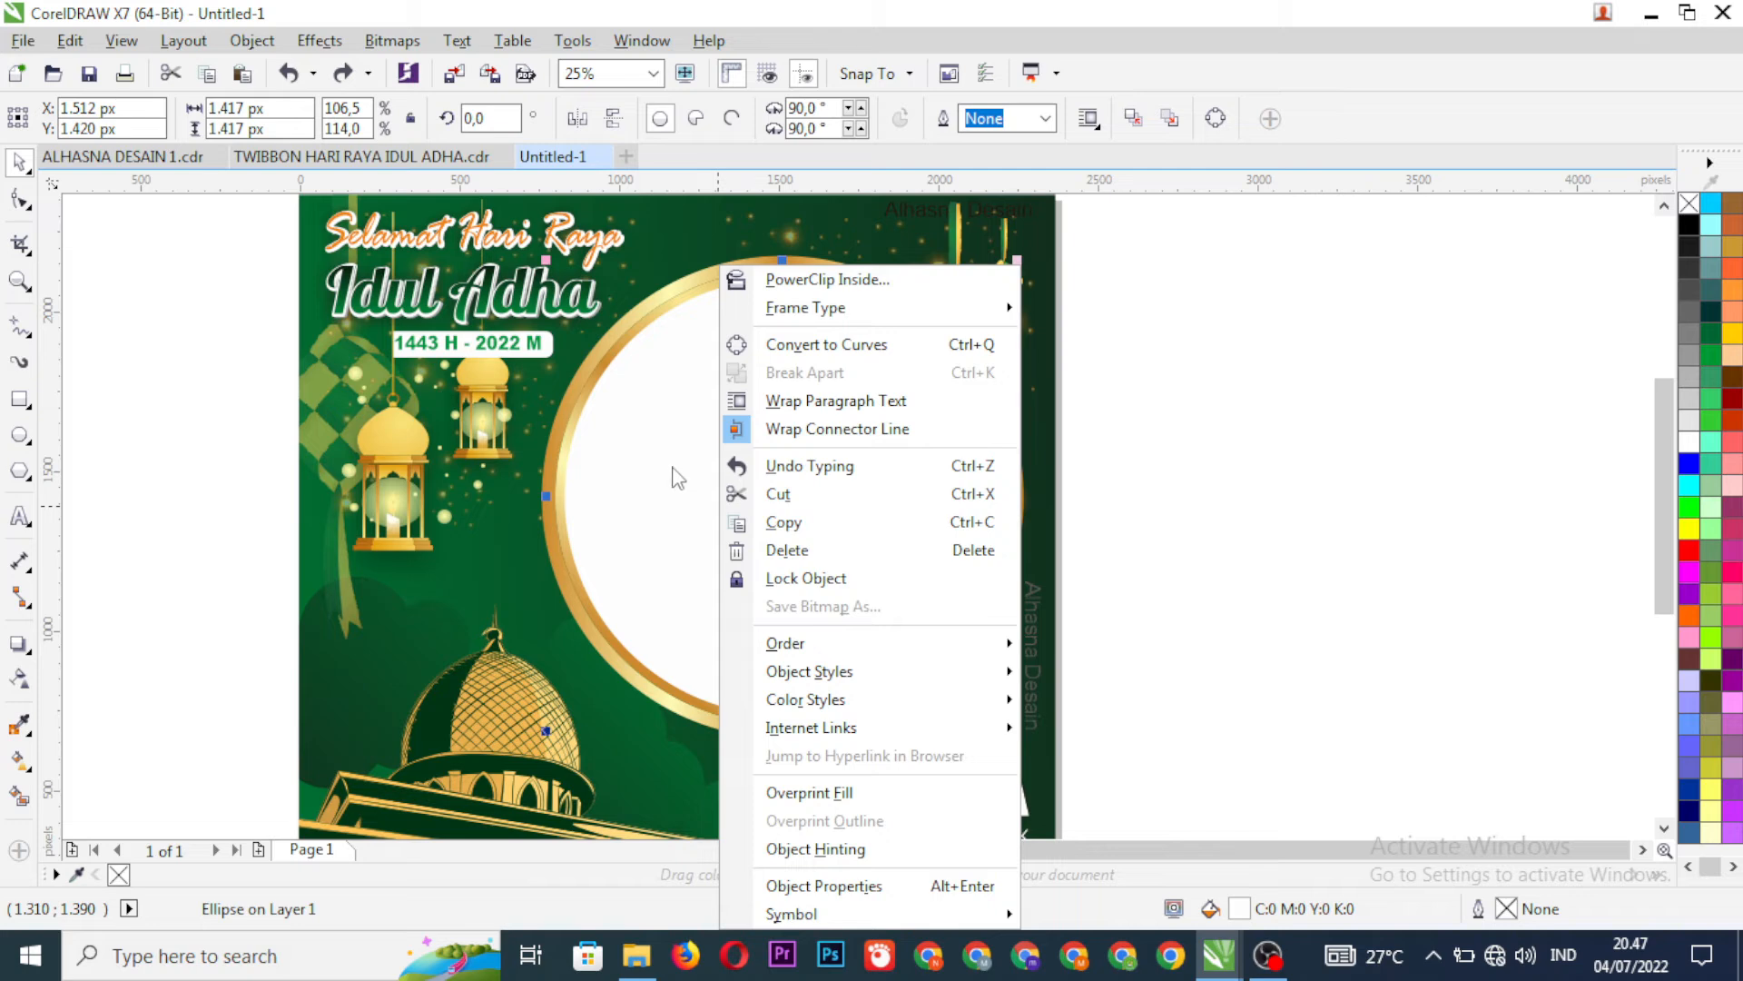
pyautogui.click(1111, 462)
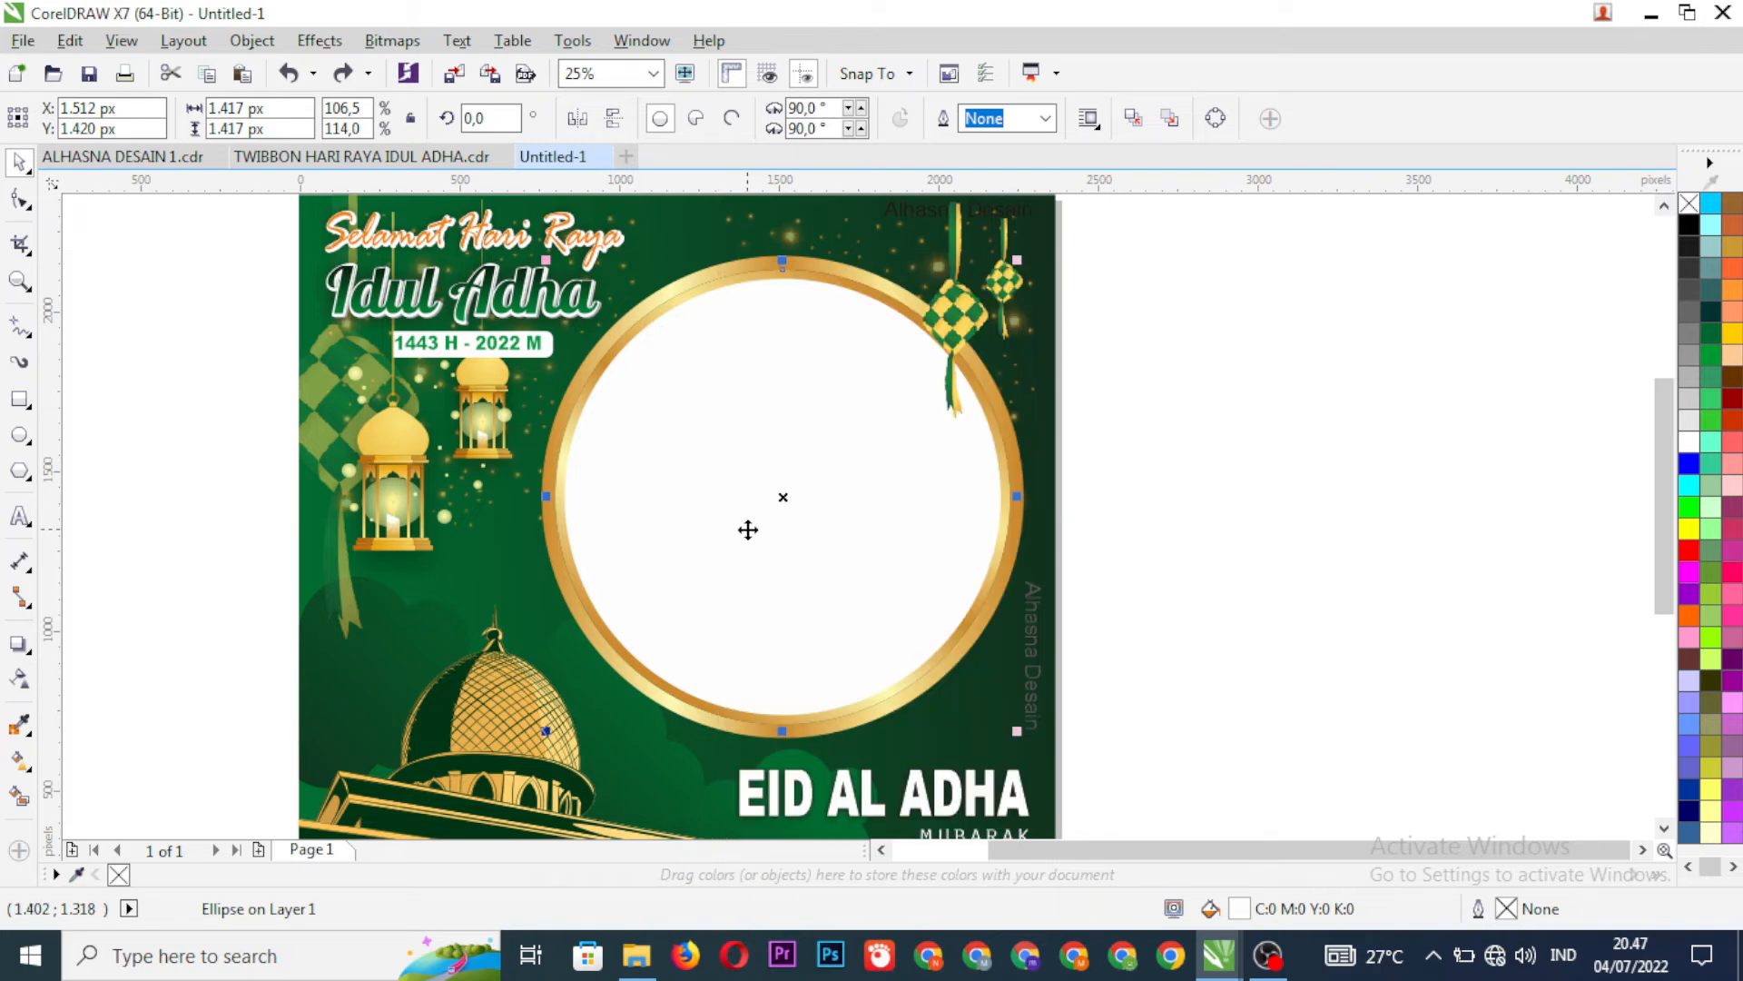
pyautogui.keyDown('shift'); pyautogui.click(408, 589); pyautogui.keyUp('shift')
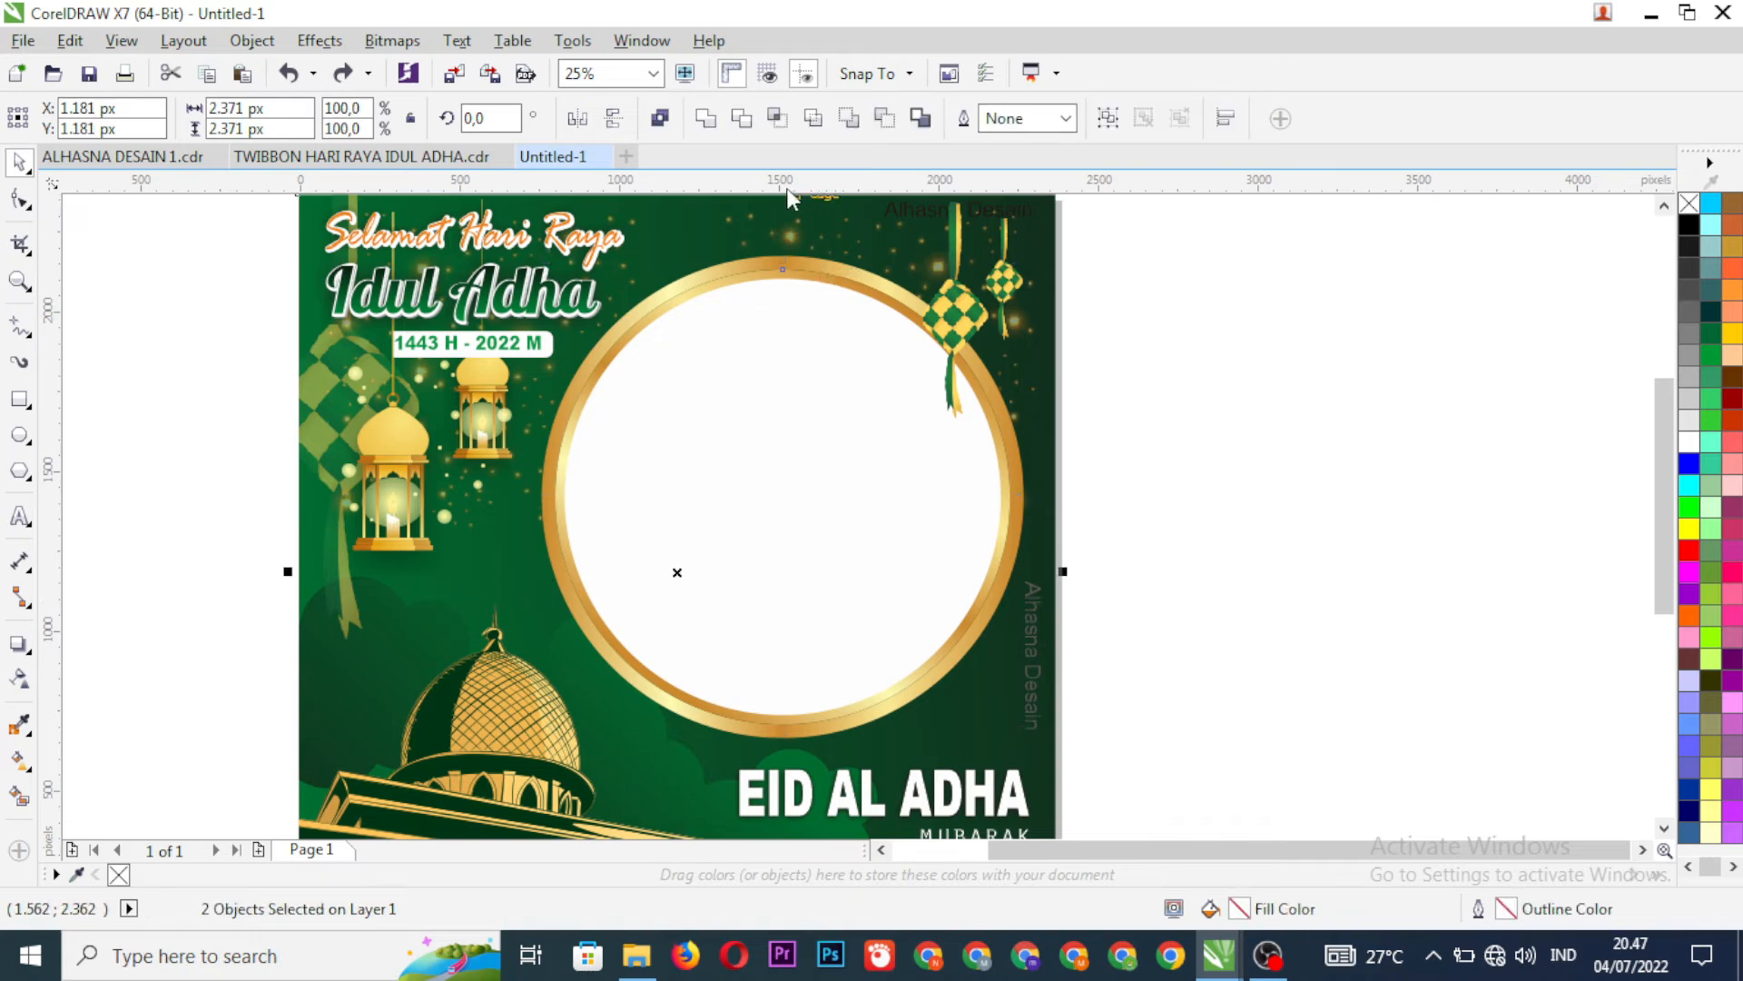
pyautogui.click(706, 121)
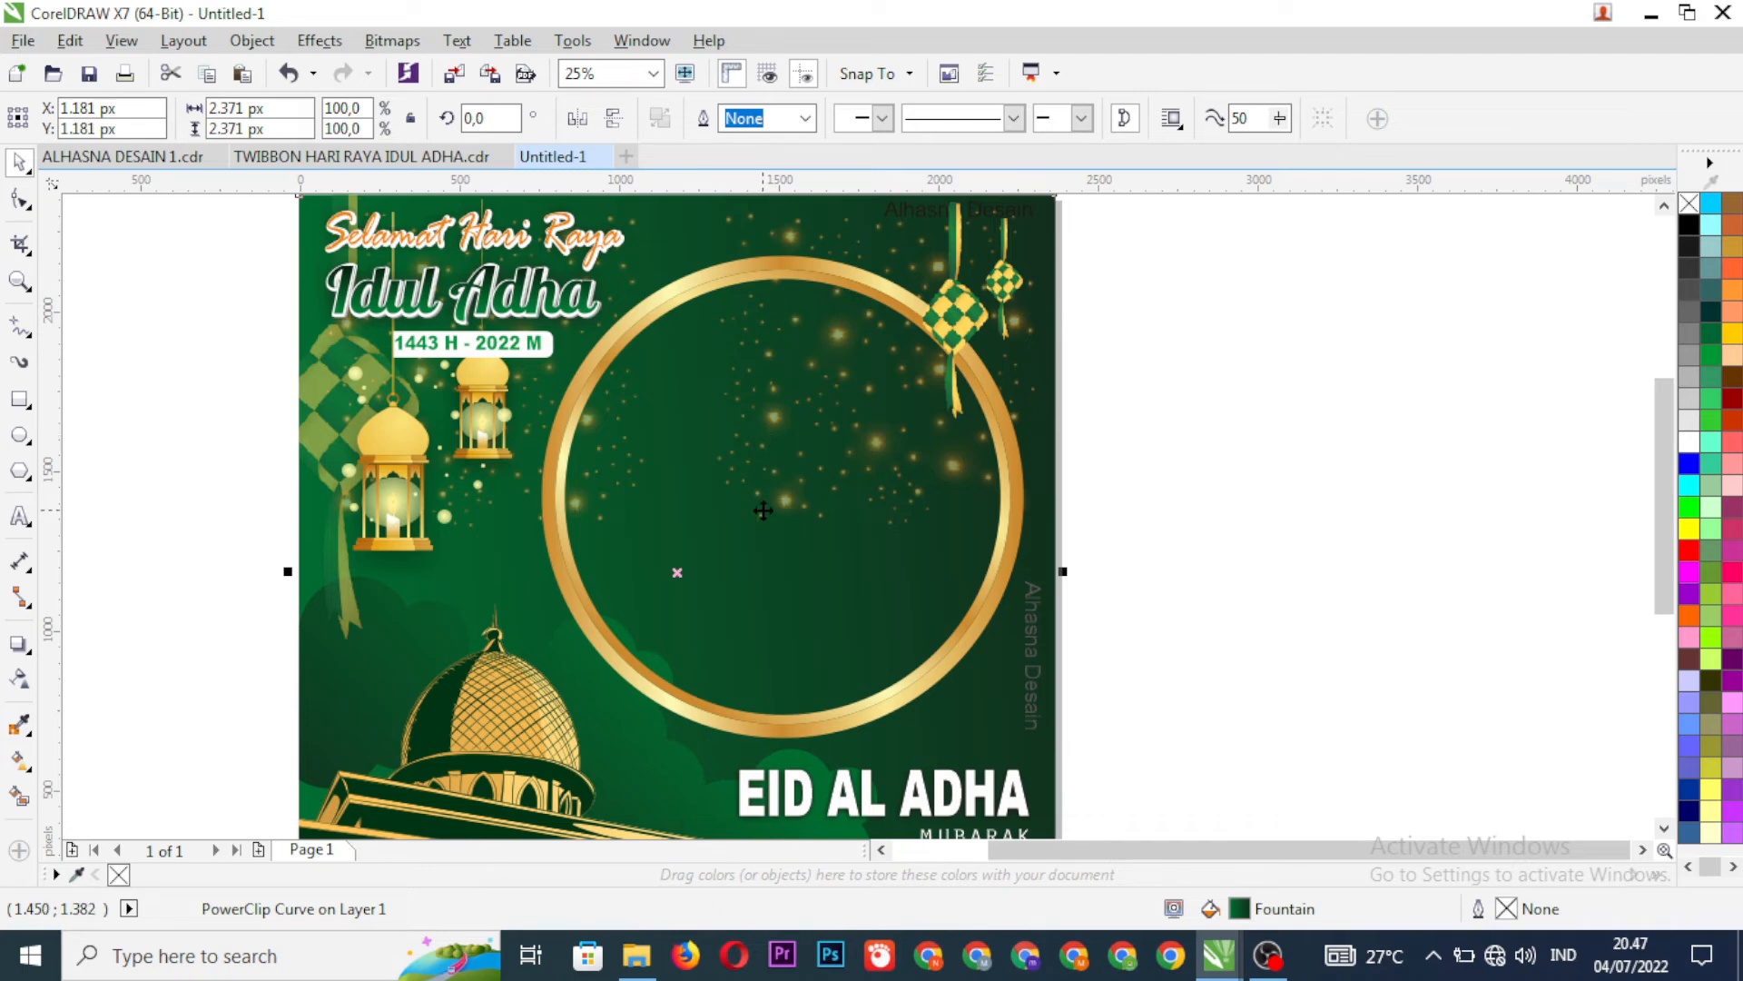
pyautogui.scroll(-3, 763, 510)
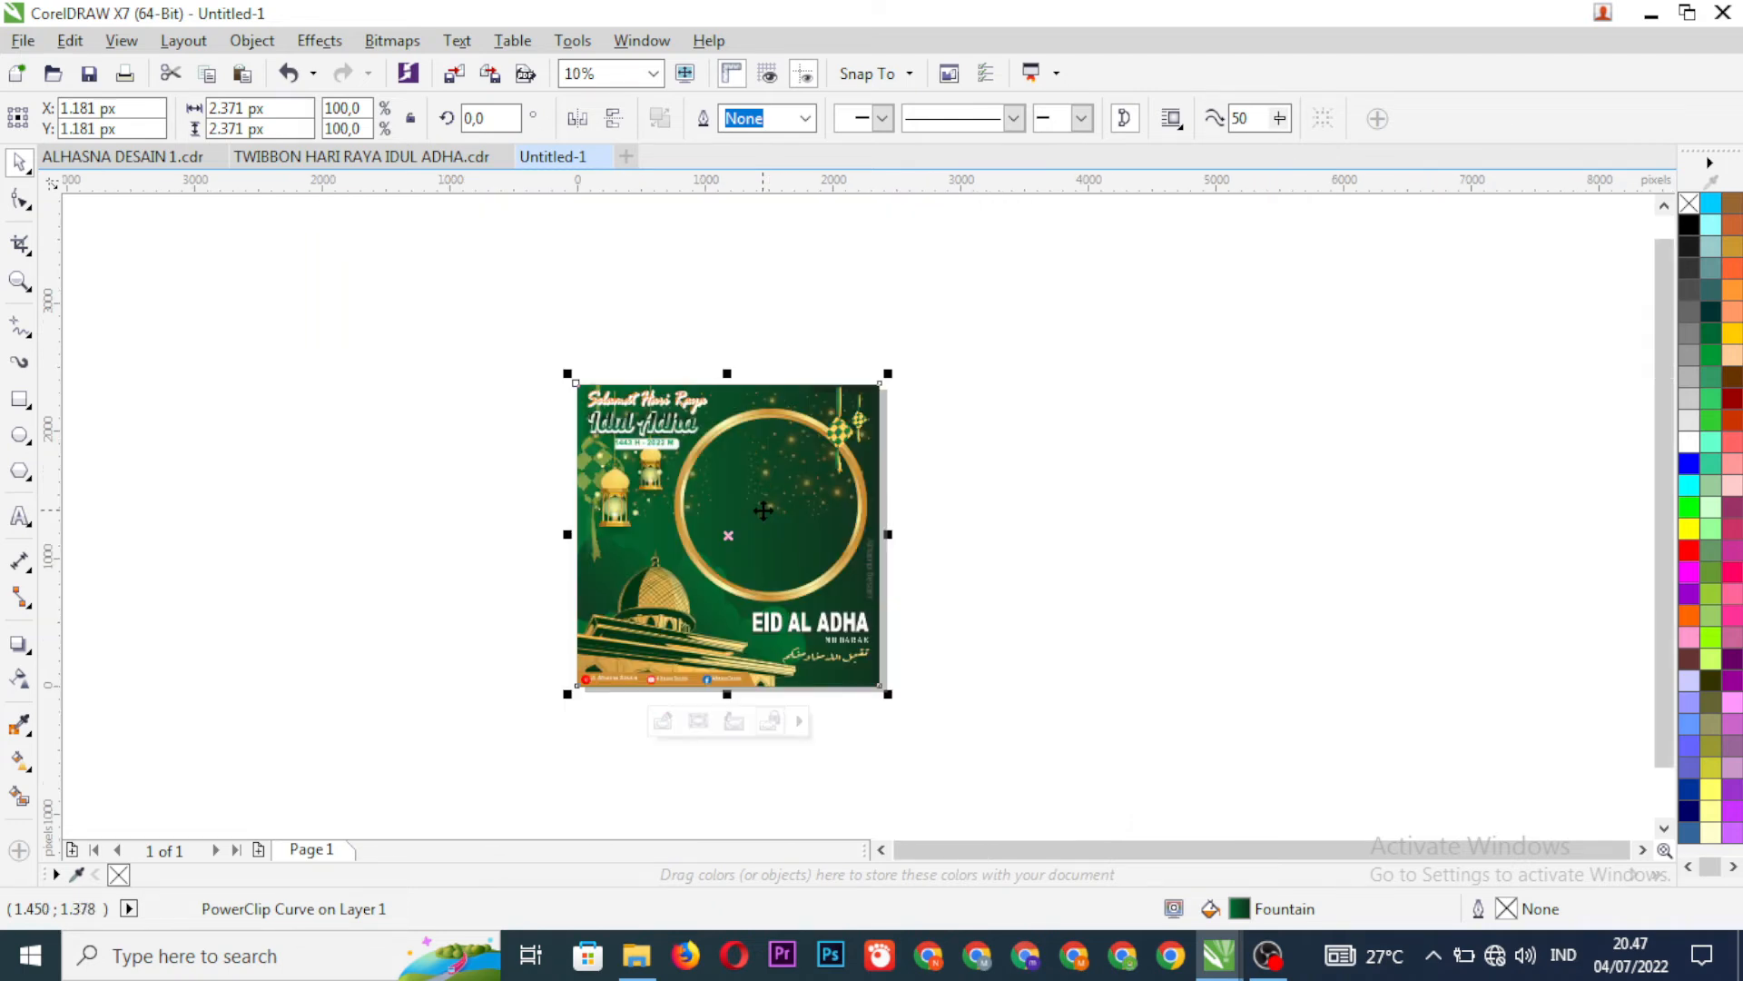
# - Undo the weld and trim the green background with the white circle inside the gold frame
pyautogui.scroll(3, 762, 510)
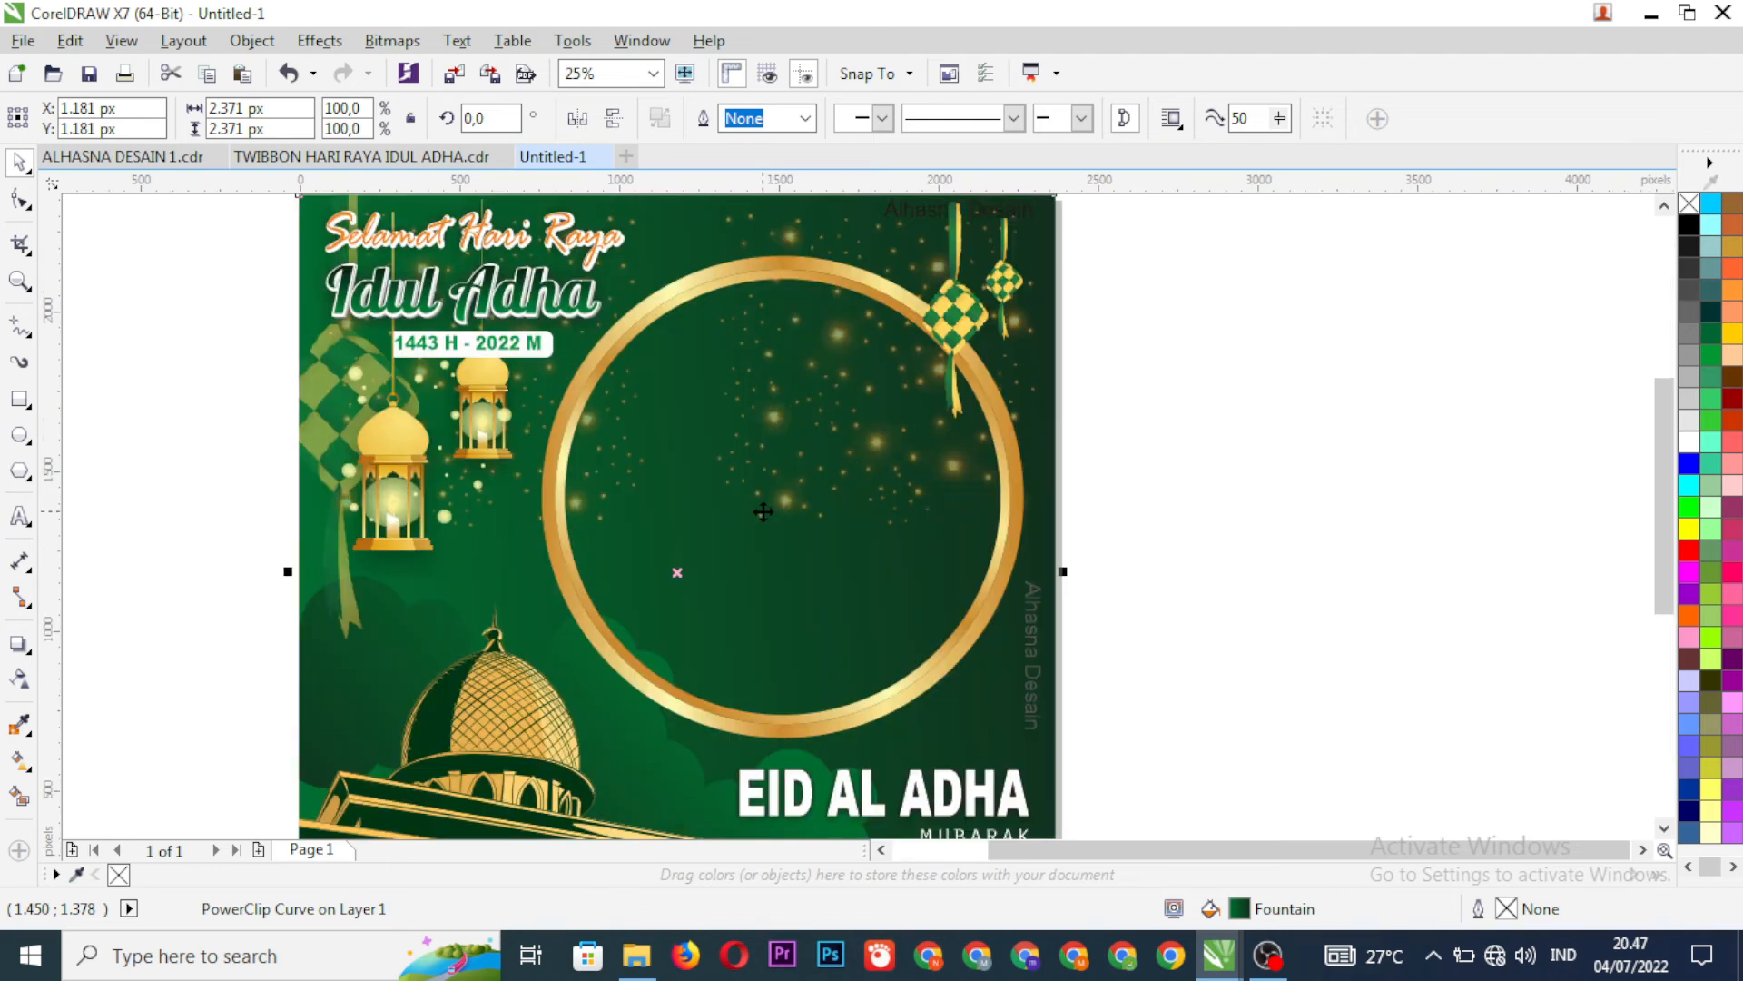
pyautogui.hotkey('ctrl', 'z')
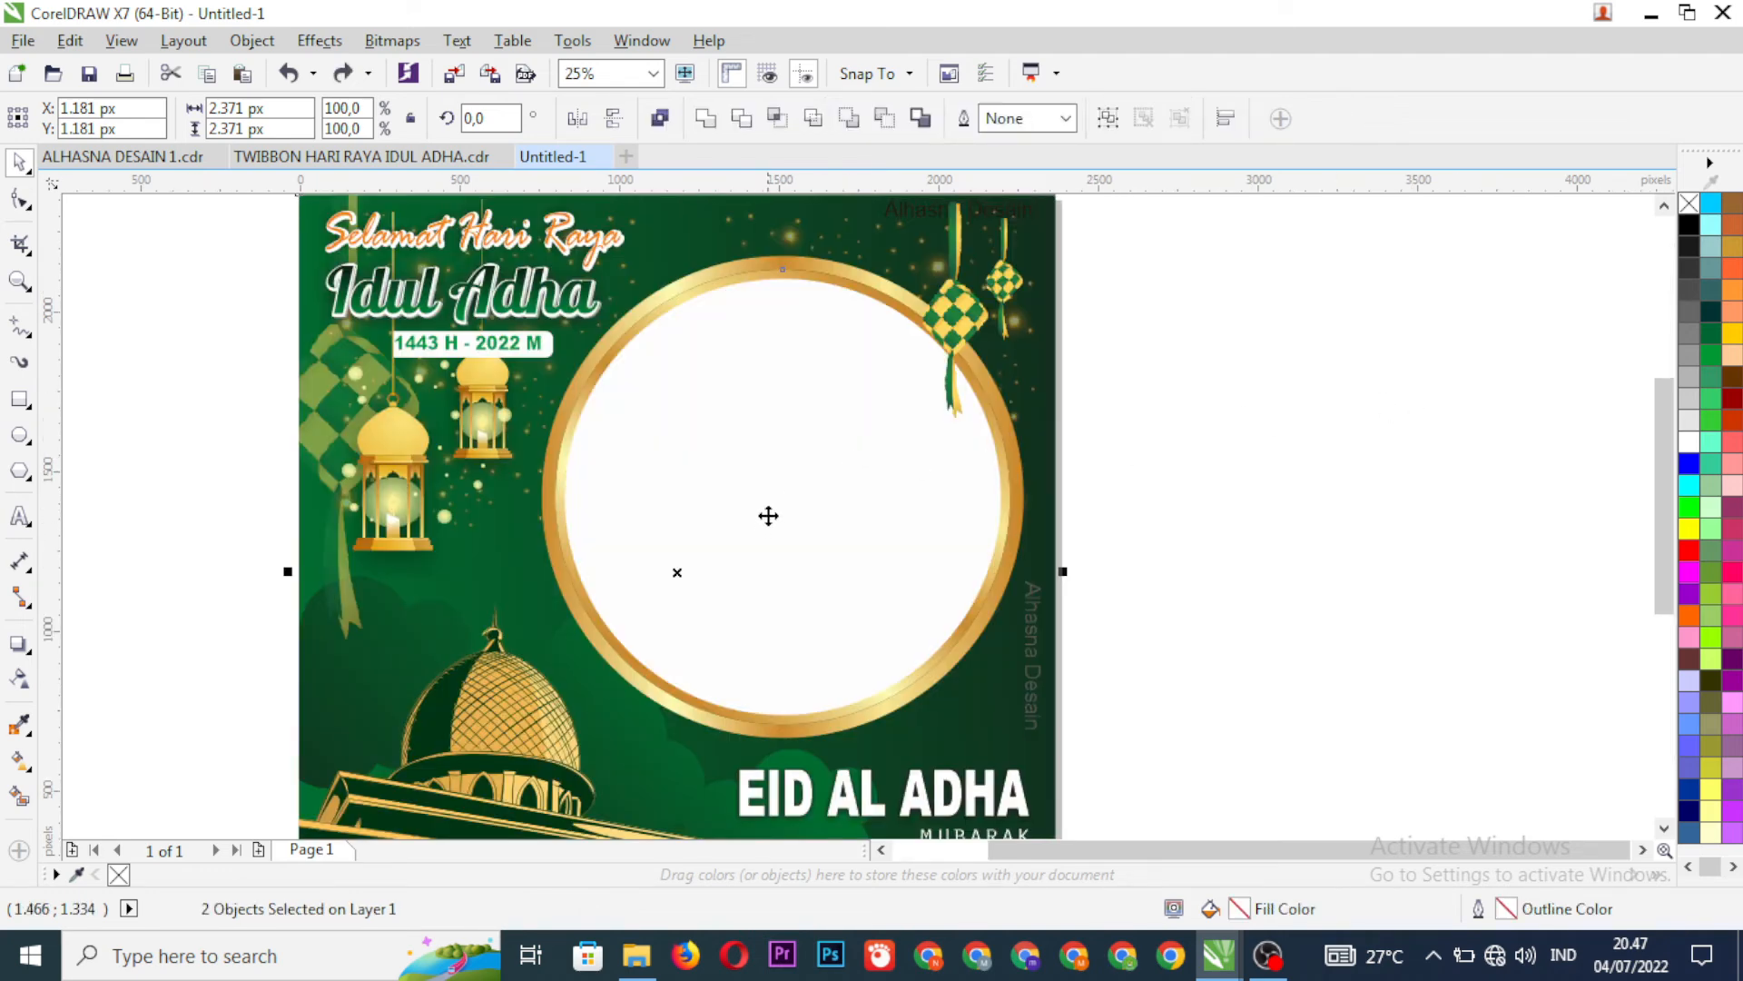
pyautogui.click(845, 457)
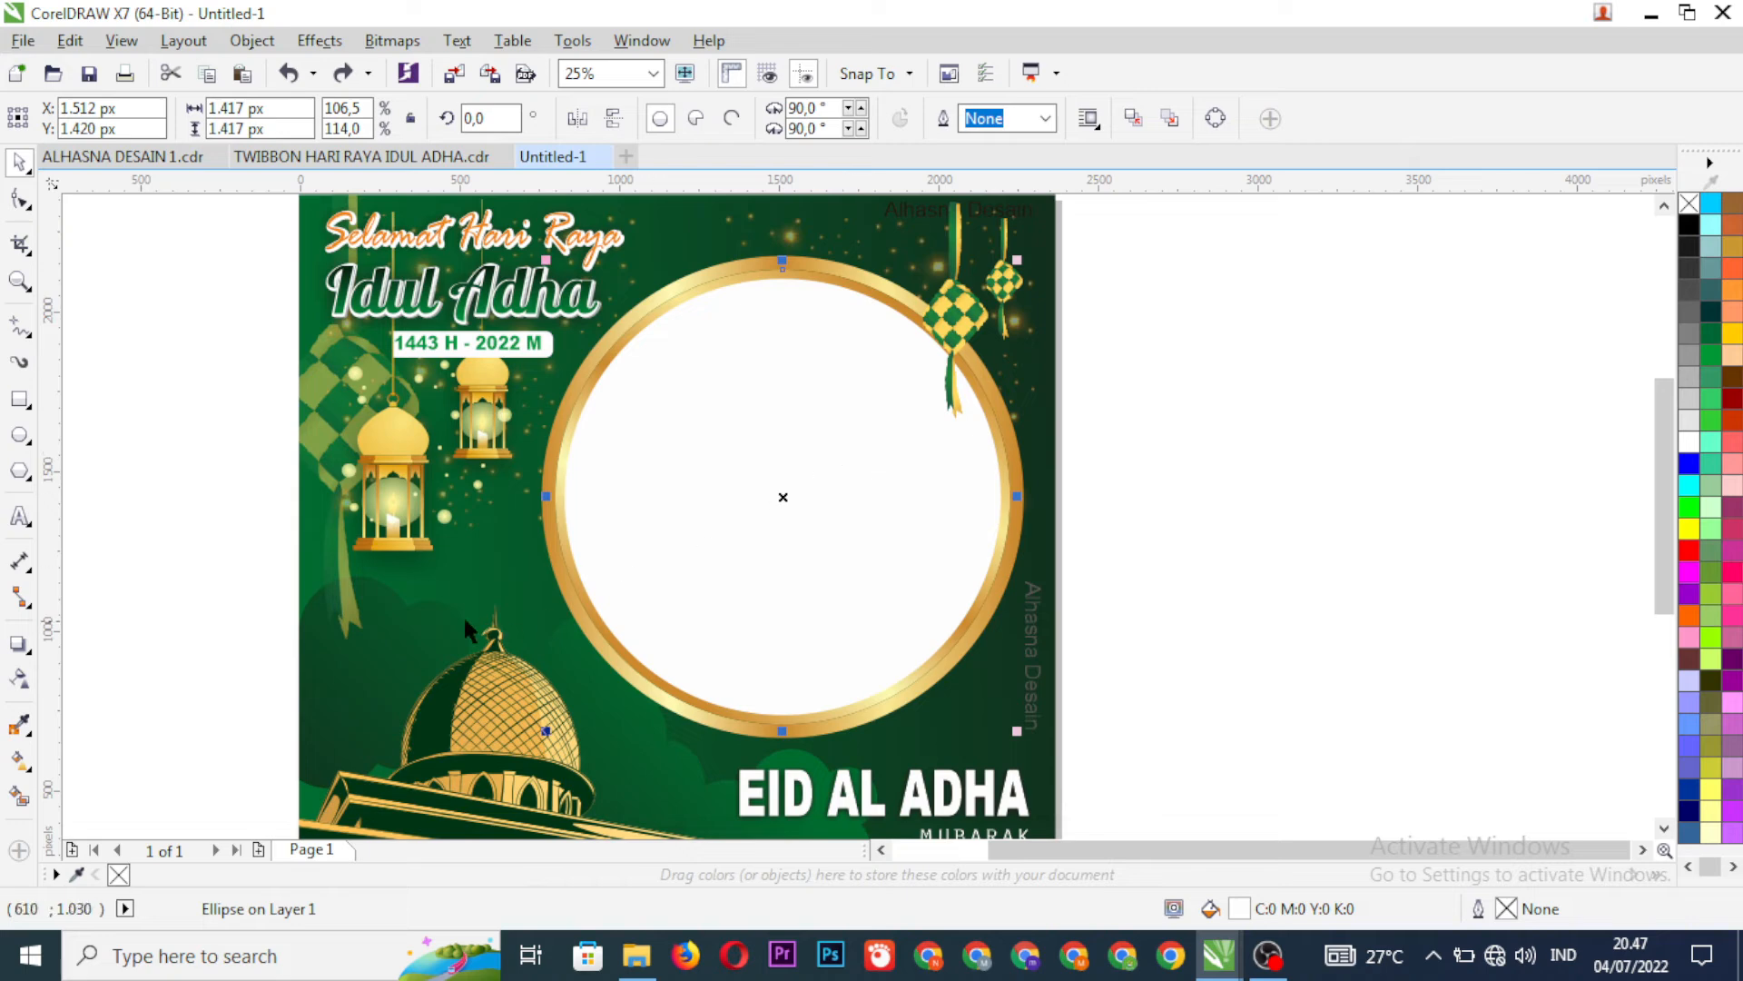
pyautogui.keyDown('shift'); pyautogui.click(441, 585); pyautogui.keyUp('shift')
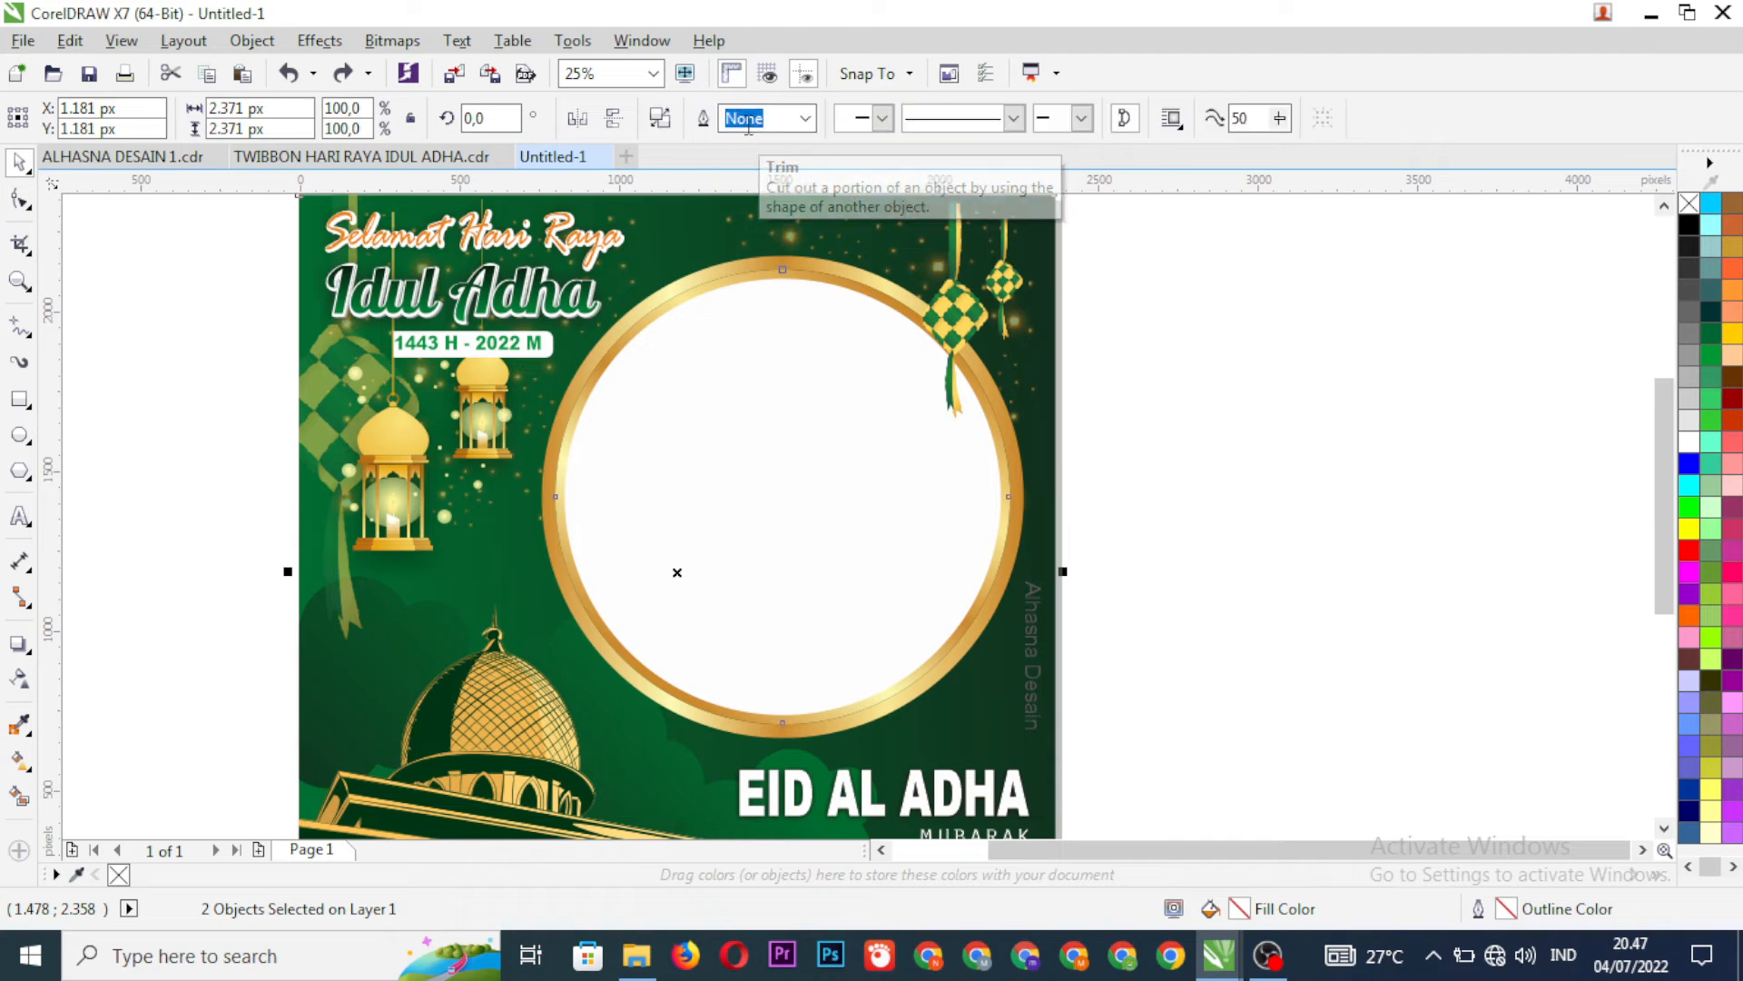
pyautogui.click(746, 132)
pyautogui.click(1396, 433)
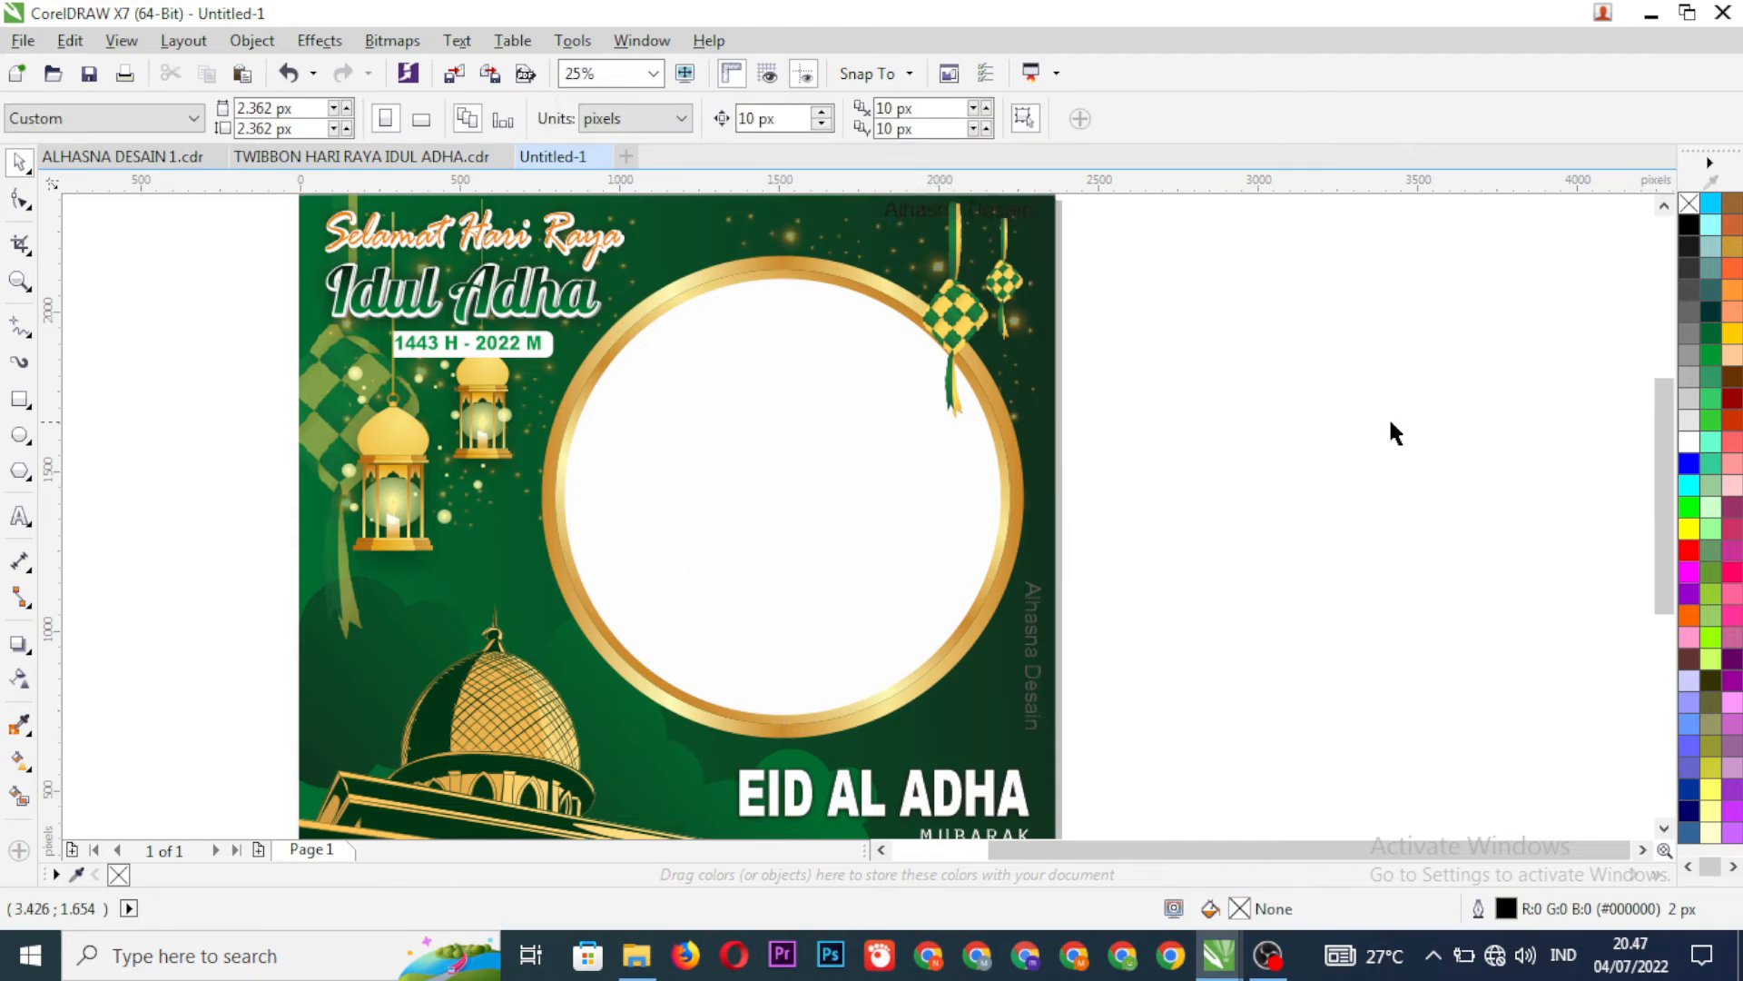
# - Move the white circle out of the gold frame to the blank area beside the page and over the lanterns to compare it with the cut-out
pyautogui.click(642, 488)
pyautogui.moveTo(642, 488); pyautogui.dragTo(773, 514)
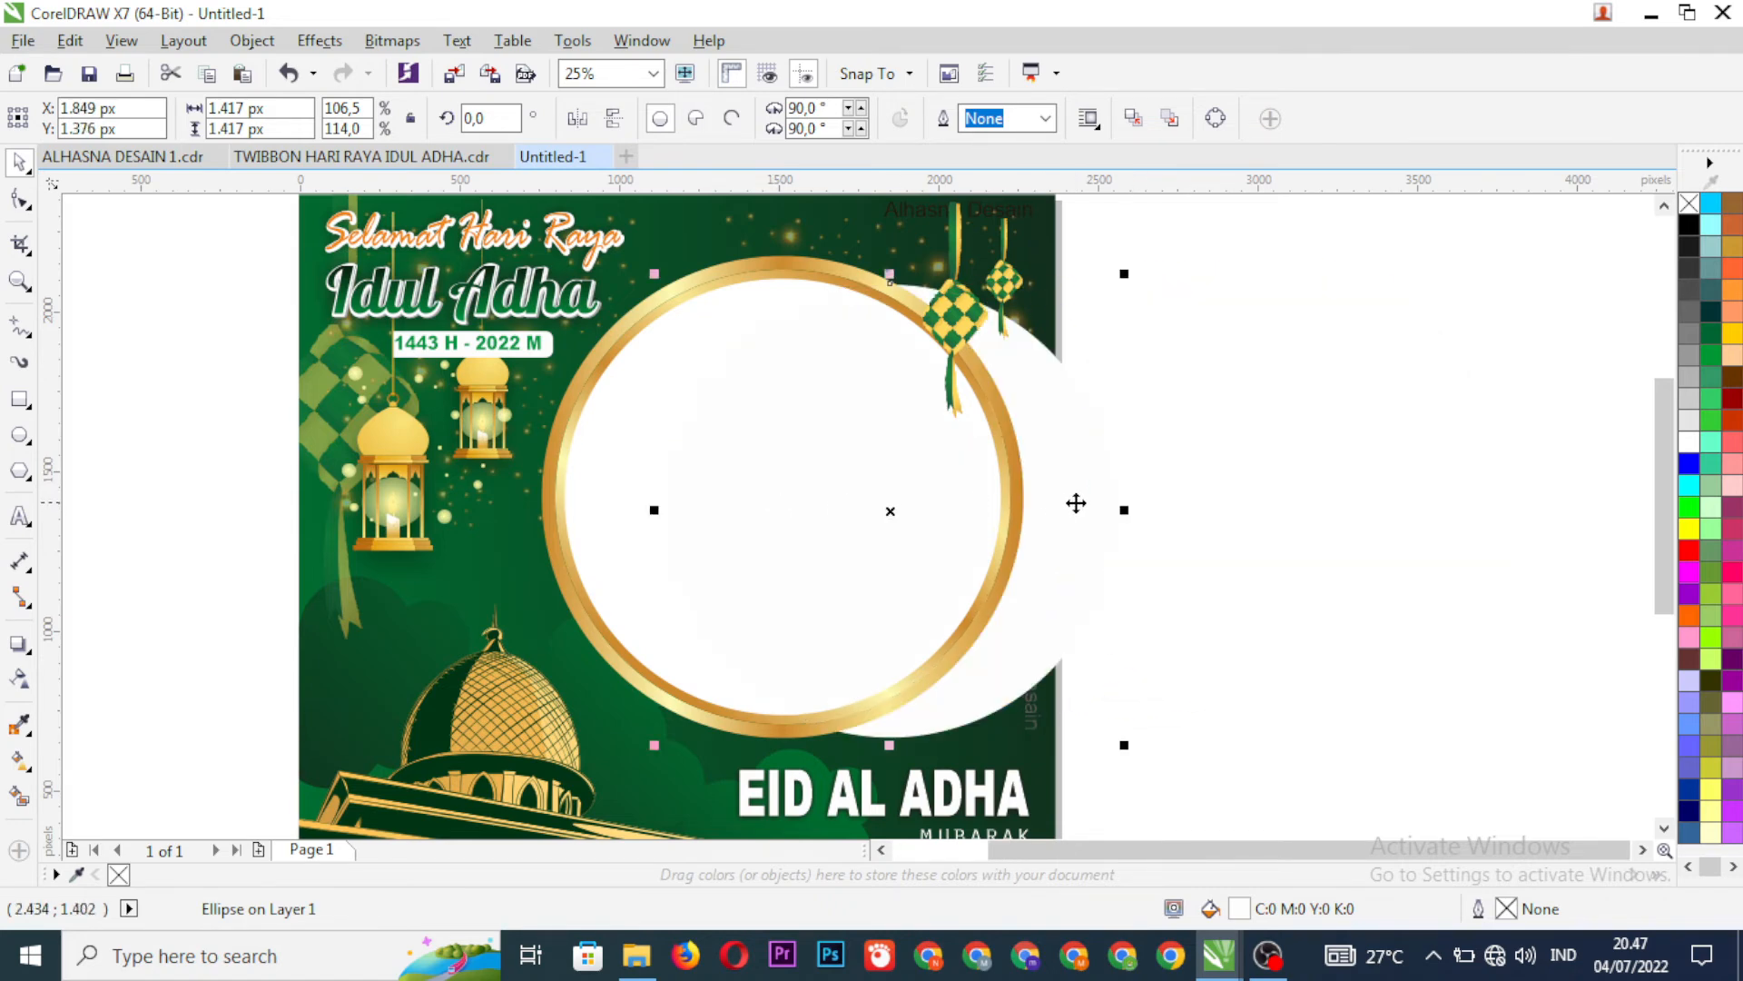
pyautogui.moveTo(1063, 506); pyautogui.dragTo(1427, 494)
pyautogui.click(748, 478)
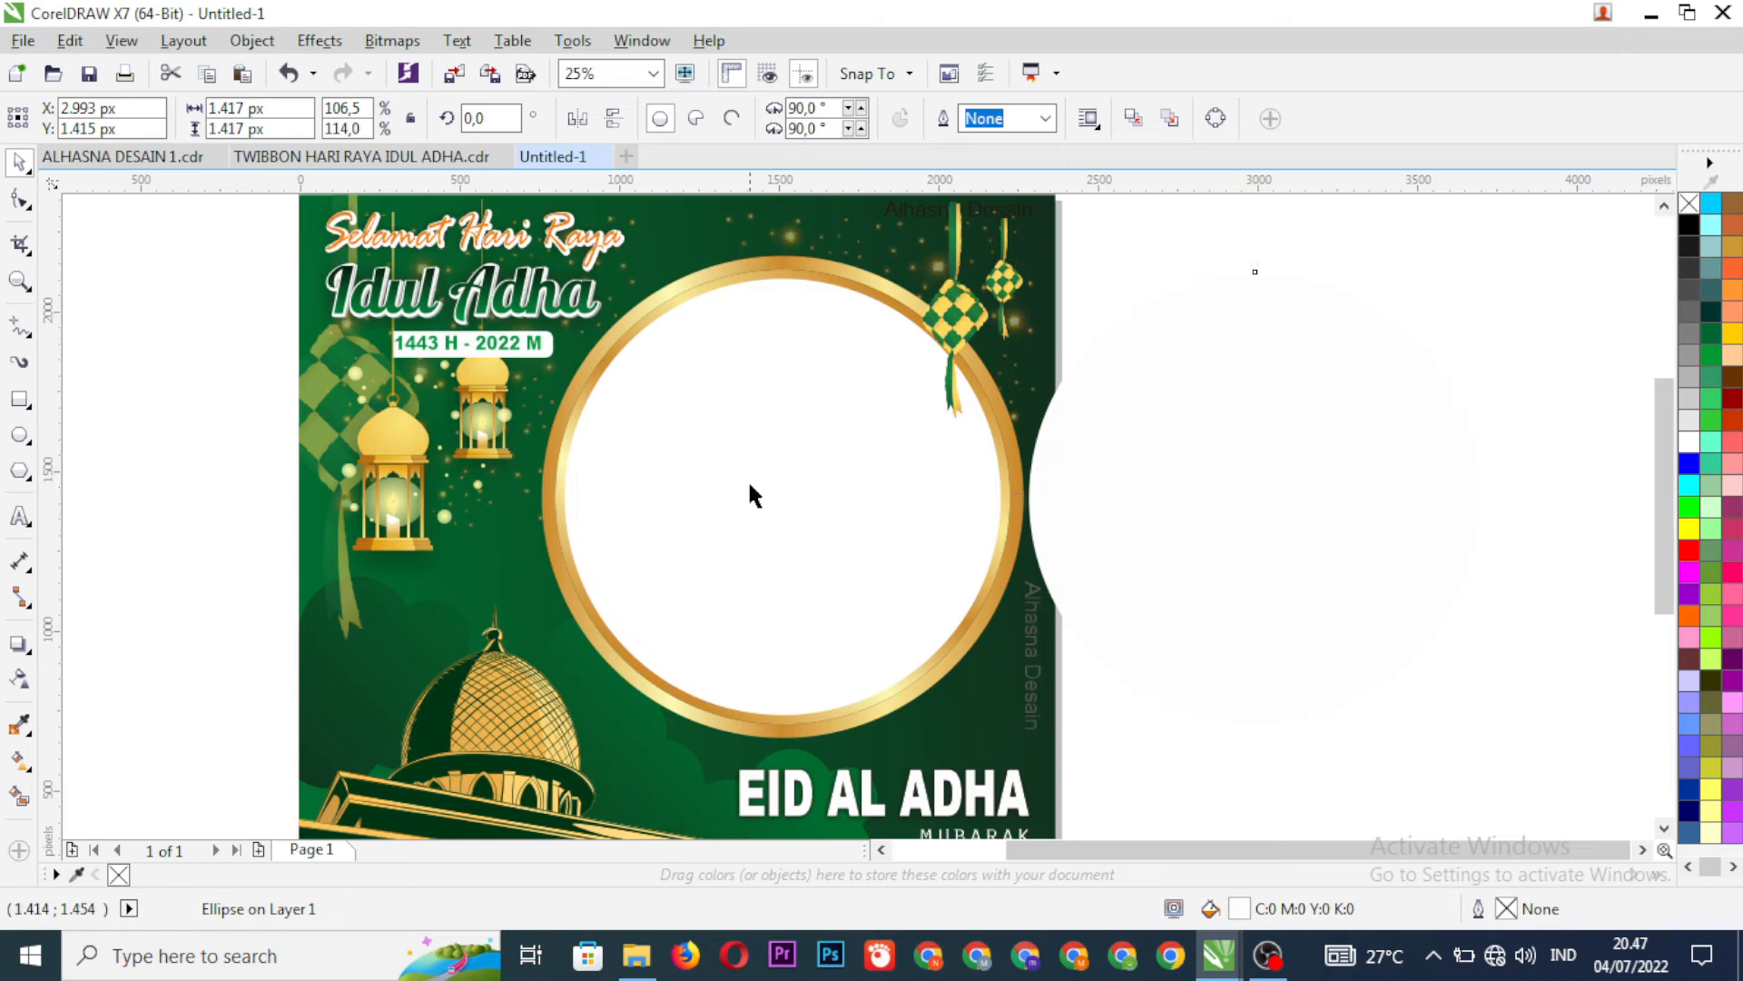
pyautogui.click(1183, 506)
pyautogui.moveTo(1183, 518); pyautogui.dragTo(341, 581)
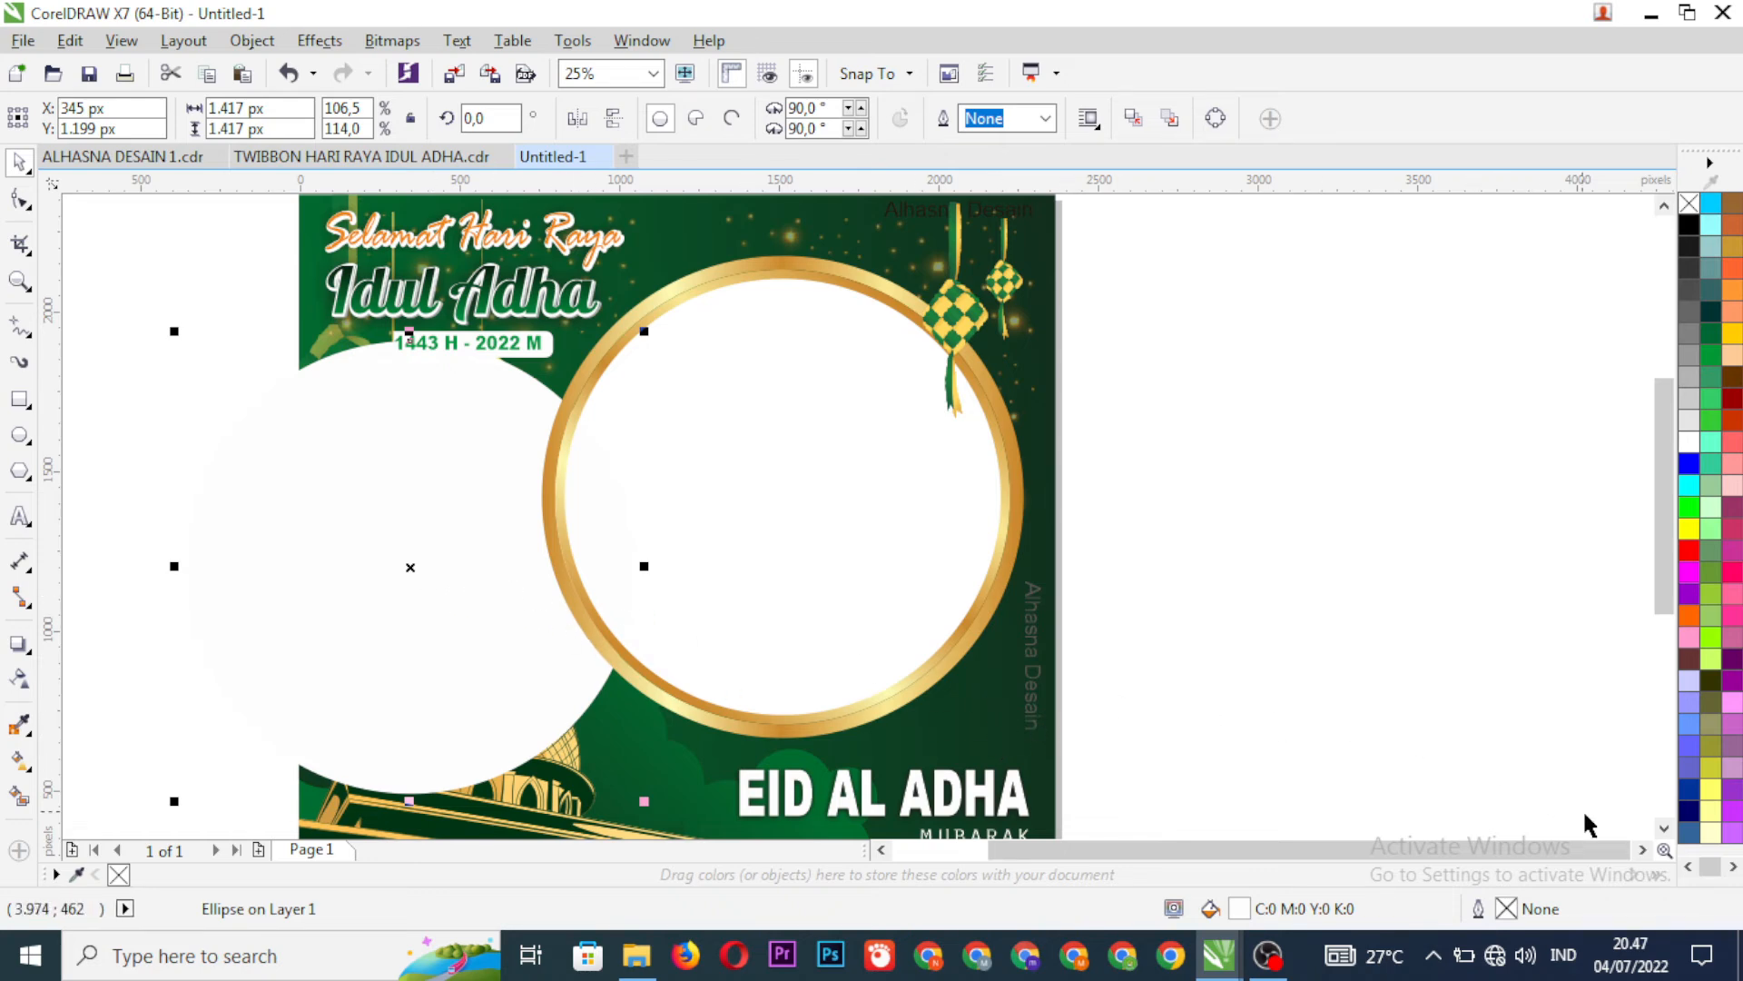
pyautogui.moveTo(260, 586)
pyautogui.mouseDown()
pyautogui.moveTo(376, 511)
pyautogui.moveTo(257, 572)
pyautogui.mouseUp()
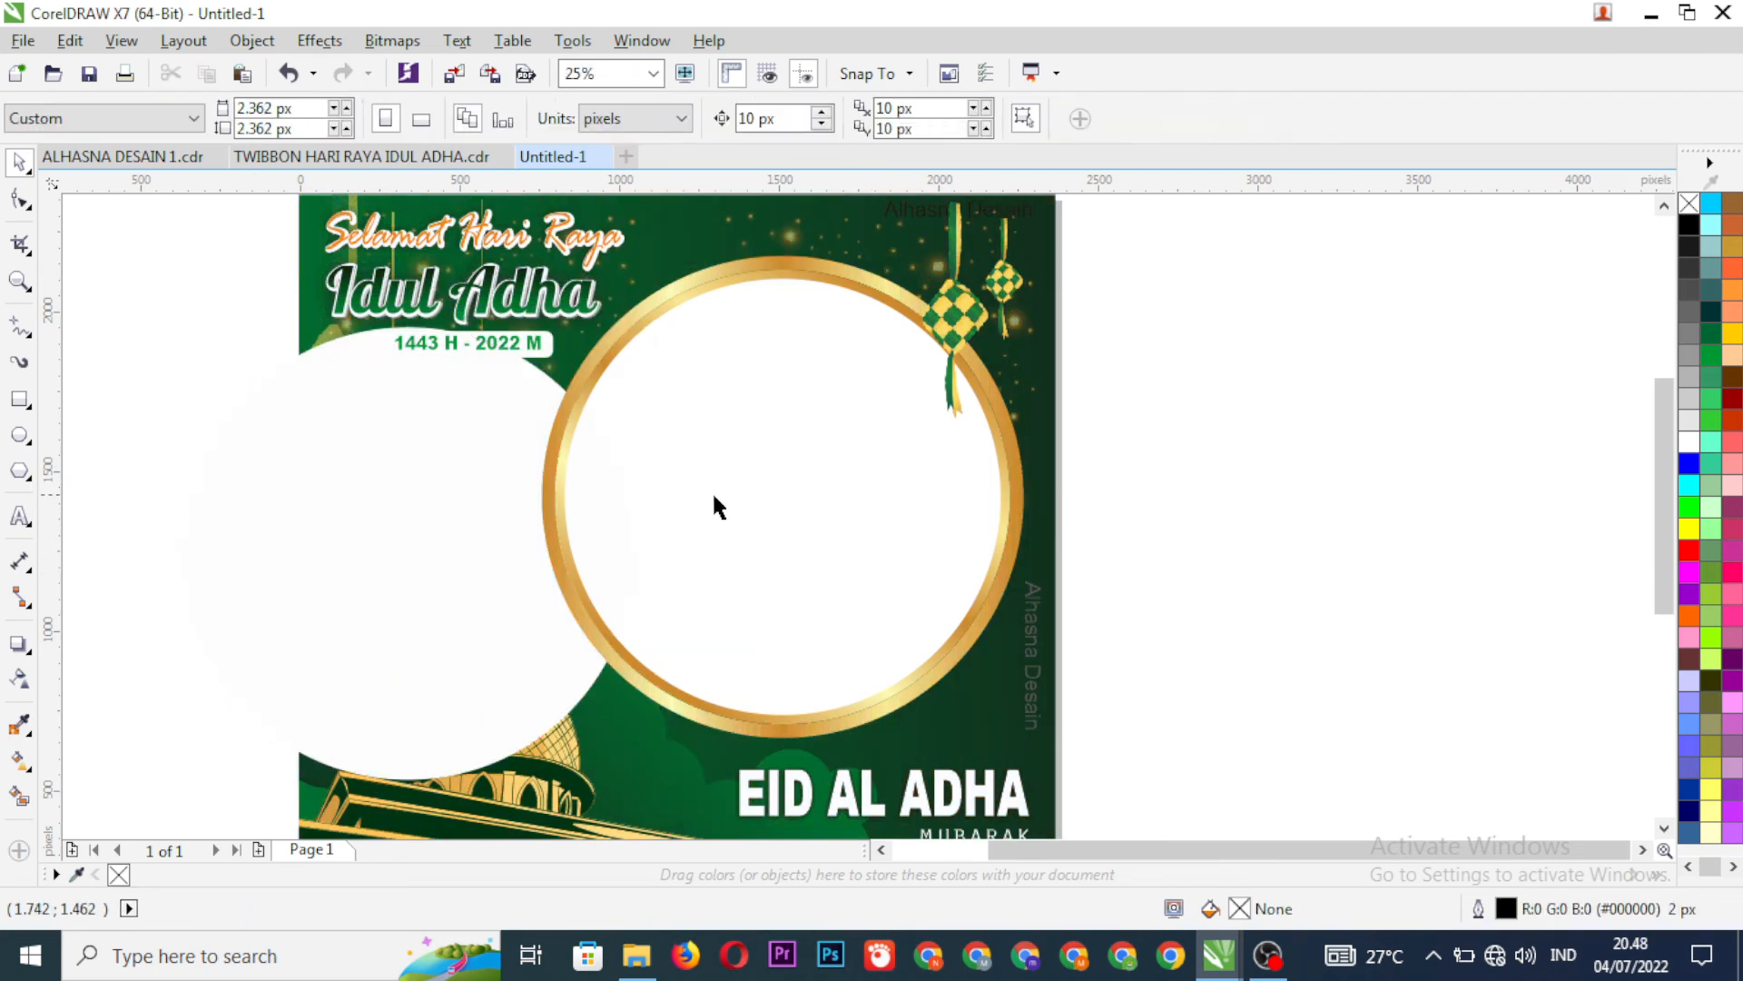
# - Move the leftover white circle to the blank area beyond the gold frame's side of the page and delete it
pyautogui.moveTo(378, 533); pyautogui.dragTo(1331, 502)
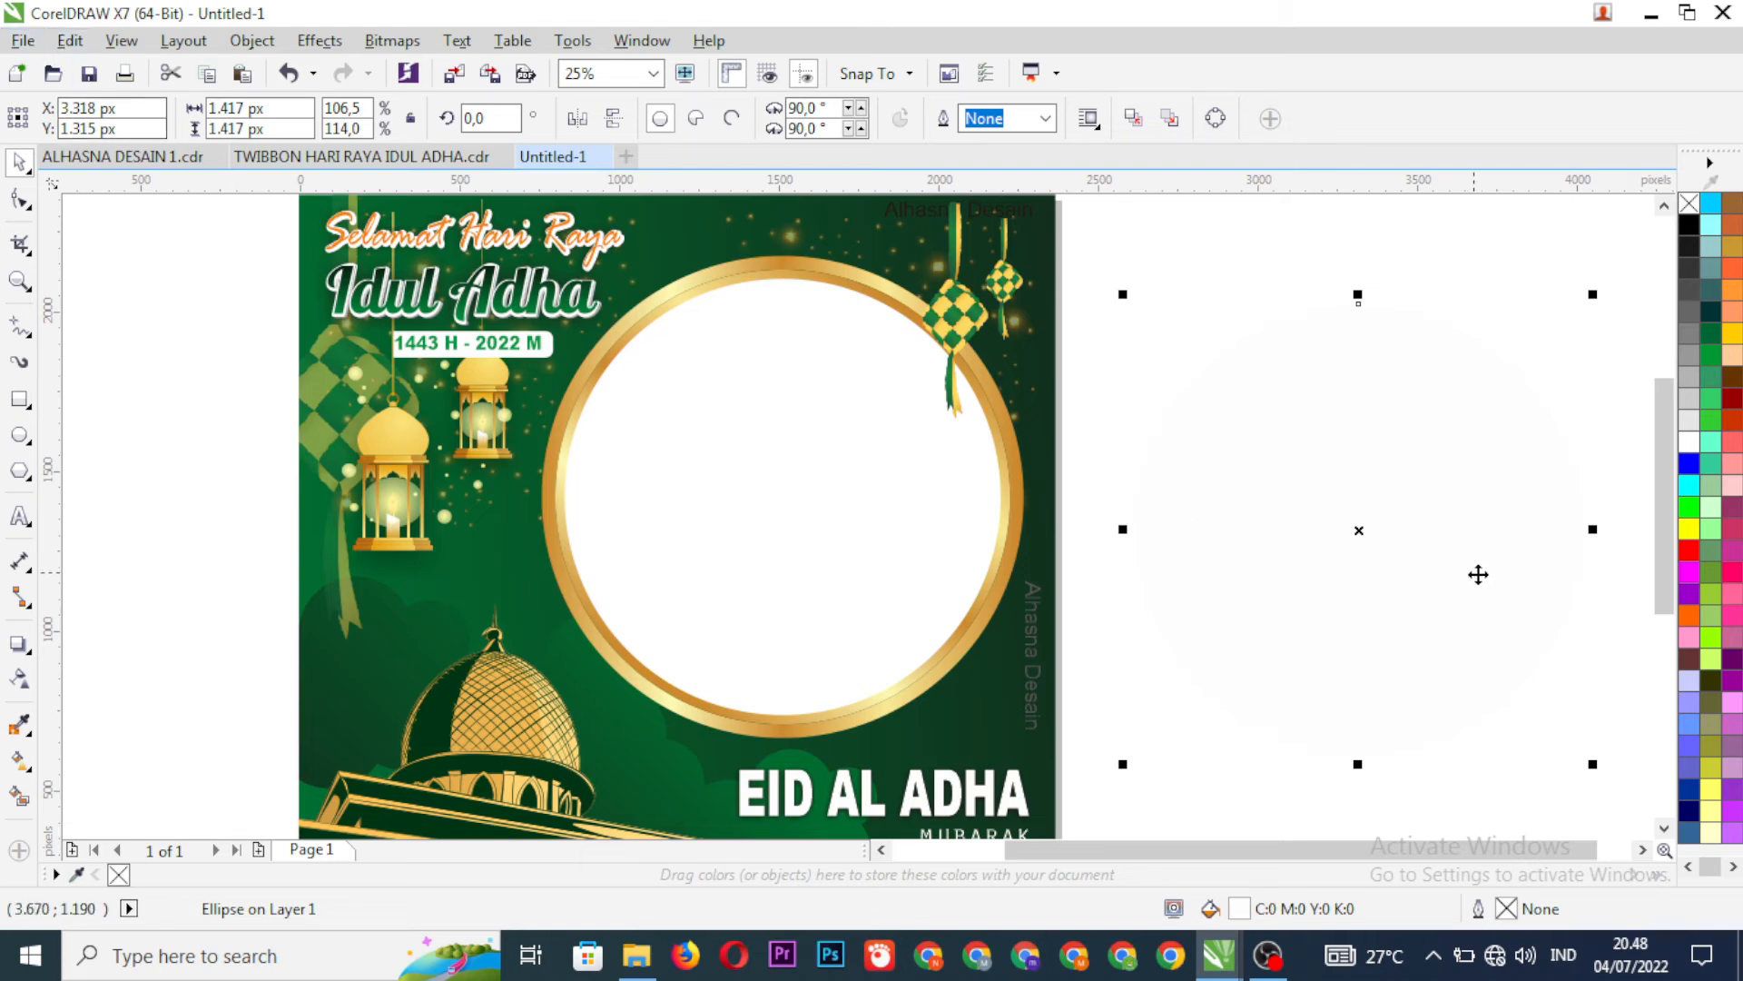
pyautogui.moveTo(1405, 553); pyautogui.dragTo(1412, 511)
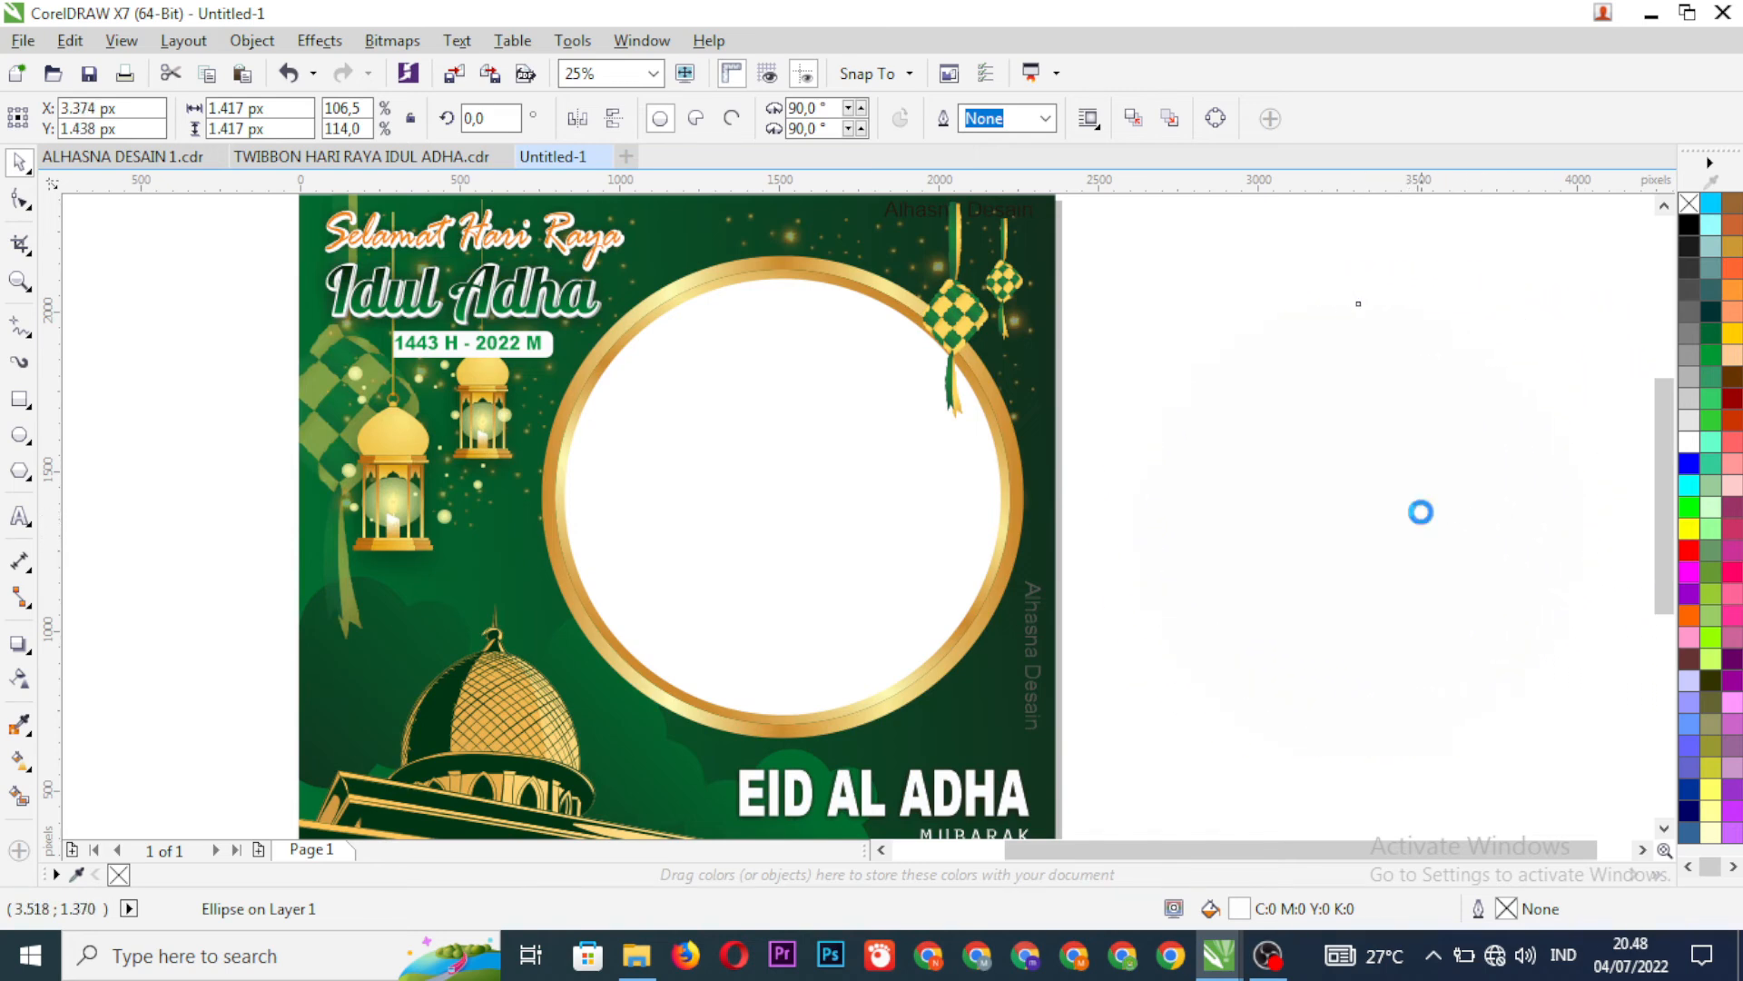
pyautogui.rightClick(1410, 513)
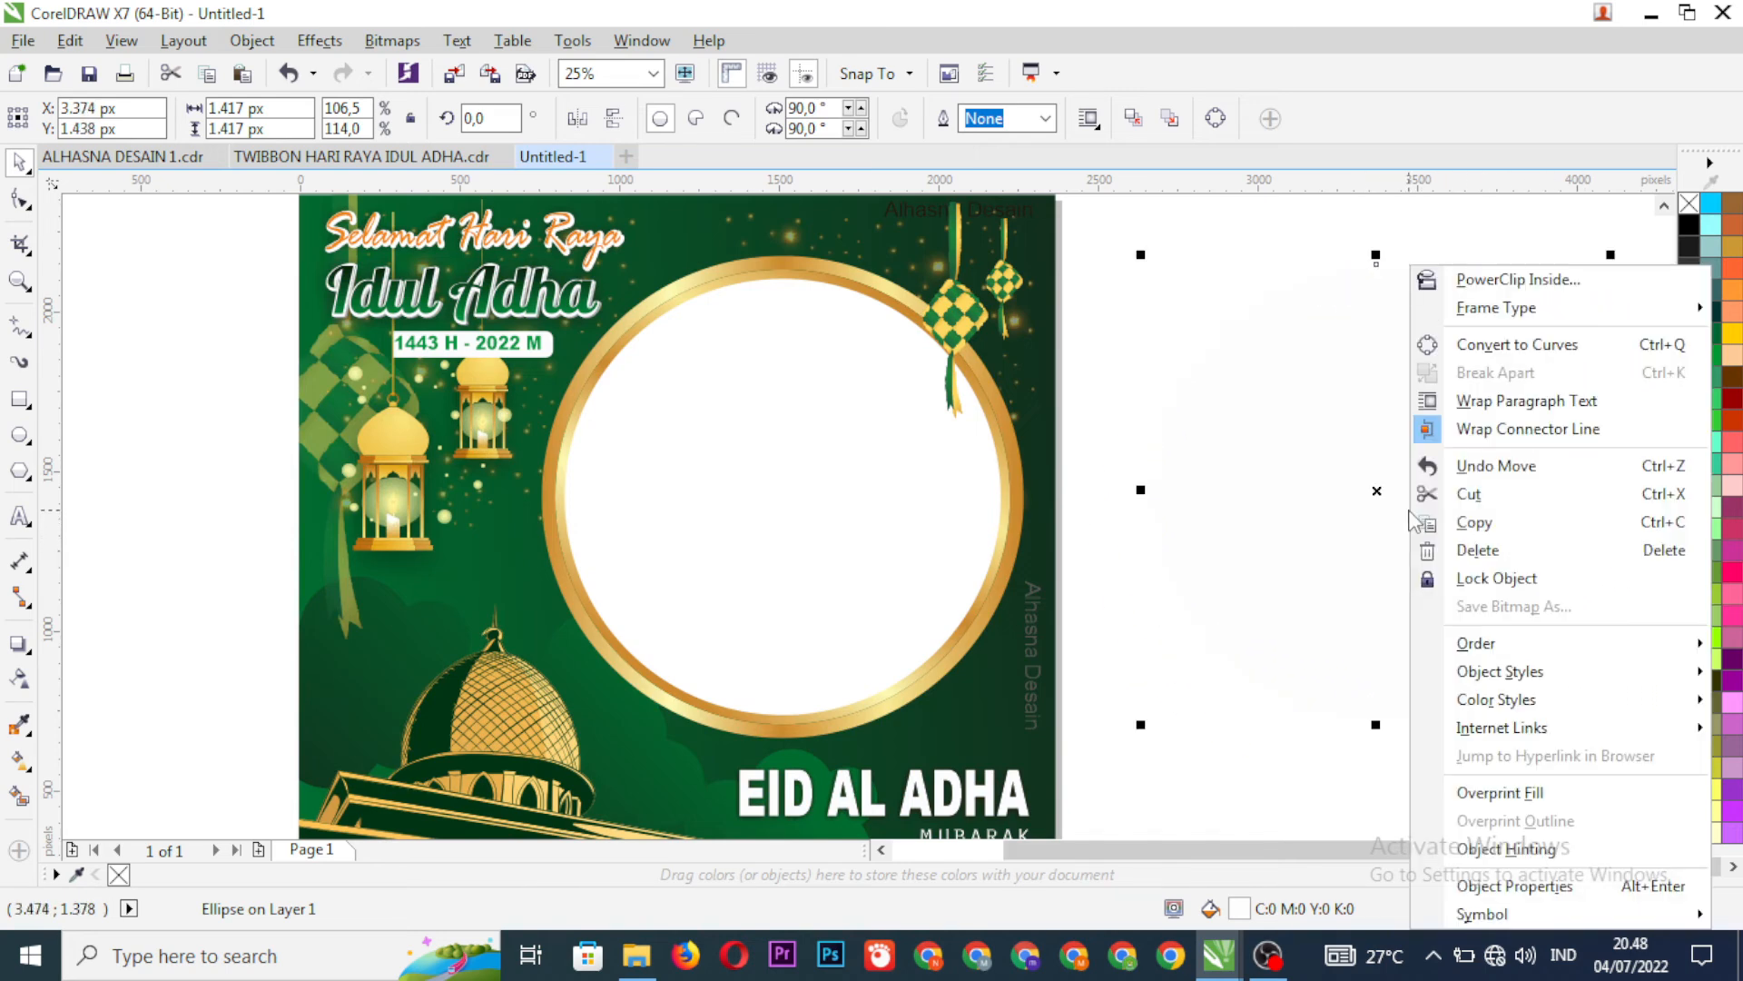
pyautogui.click(1458, 549)
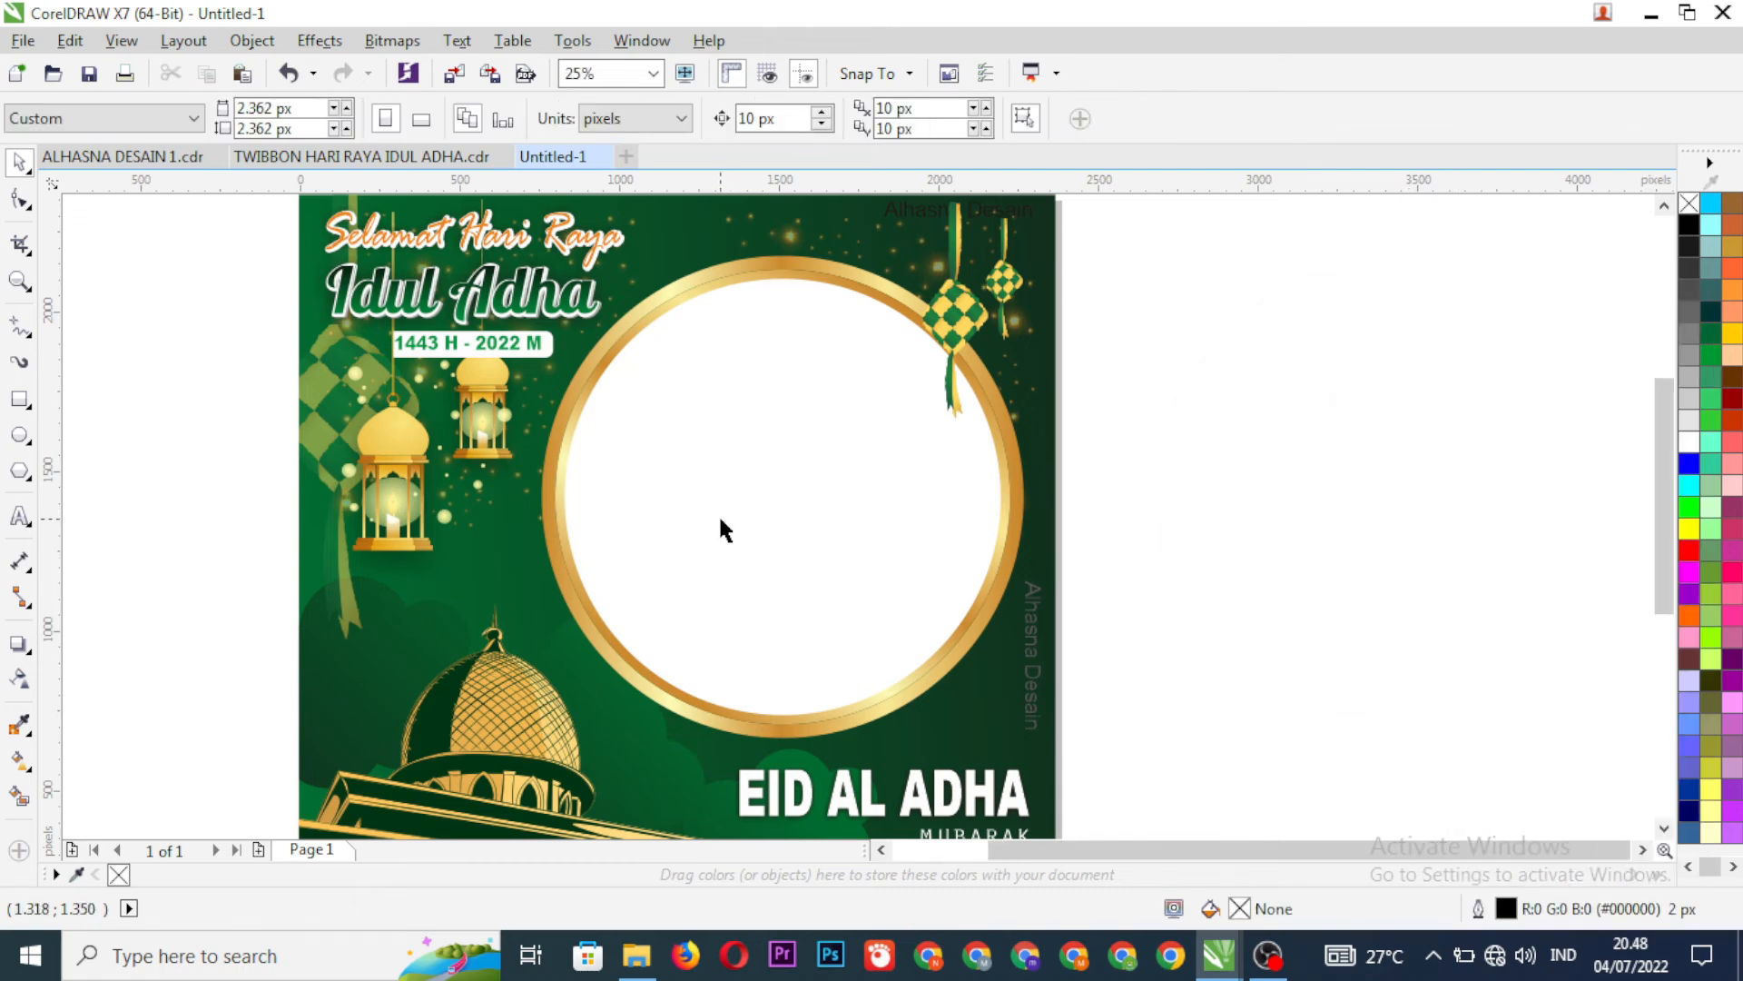
# - Start exporting the design to the Pictures folder with the file name "TWIBBON HARA RAYA IDUL ADHA"
pyautogui.scroll(-2, 738, 538)
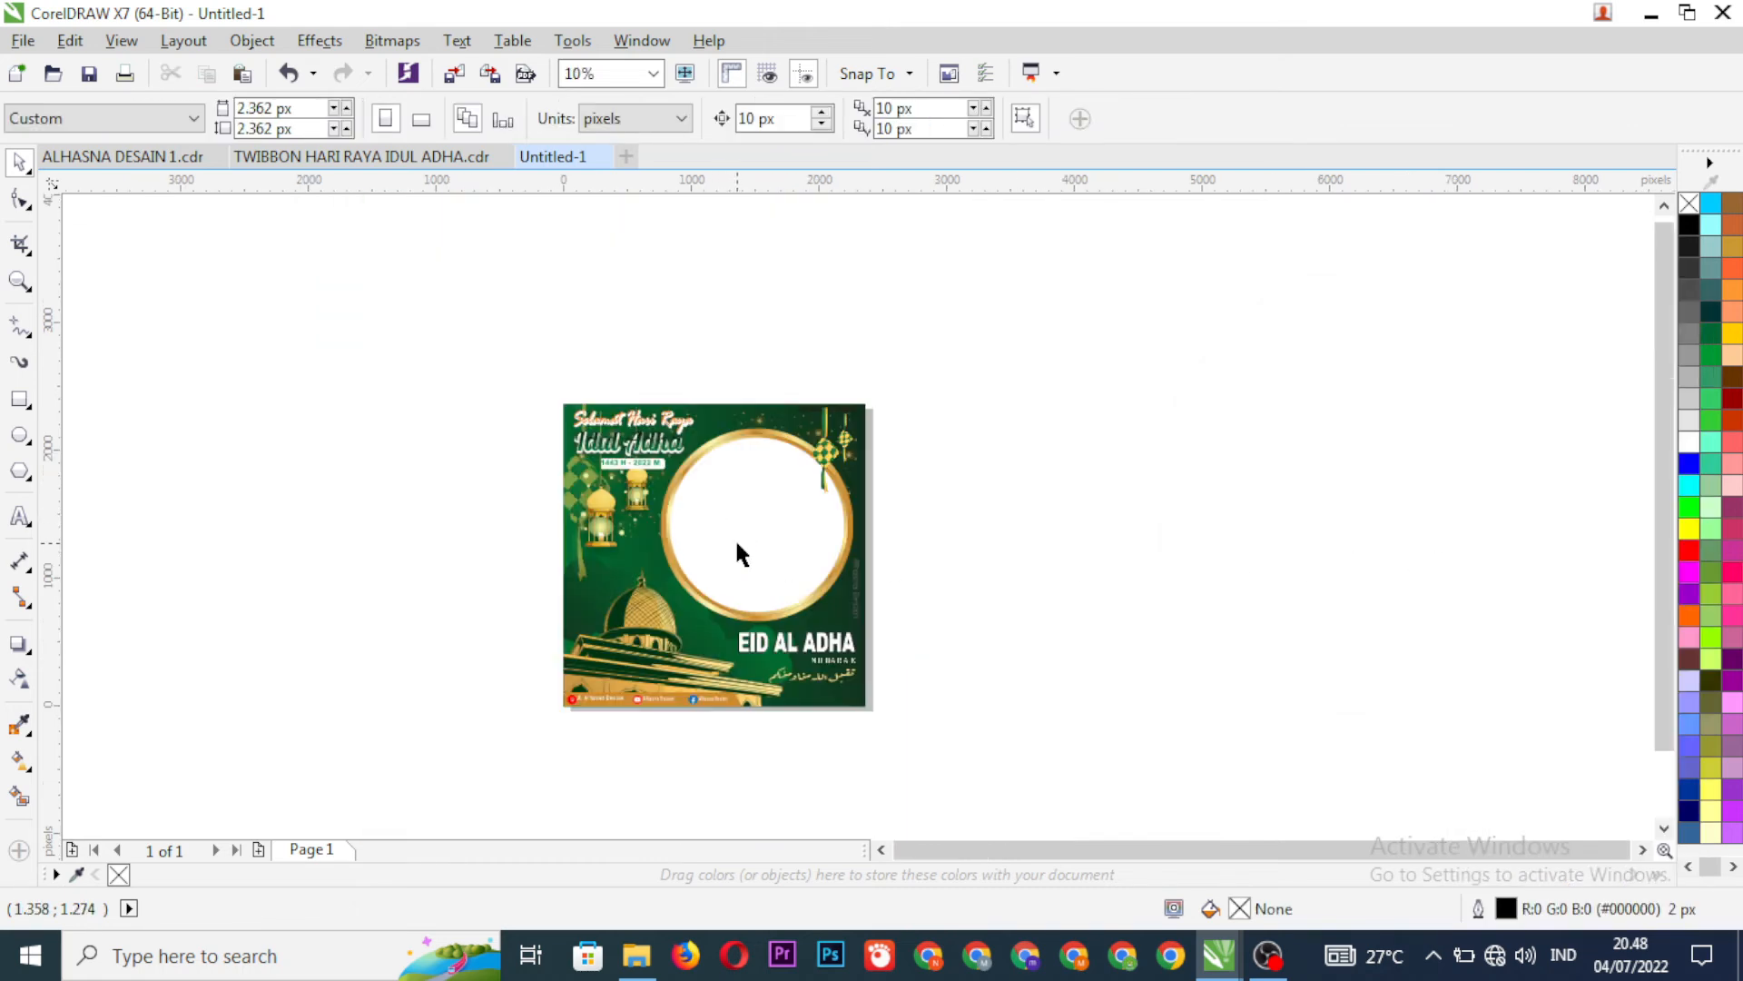
pyautogui.scroll(2, 741, 592)
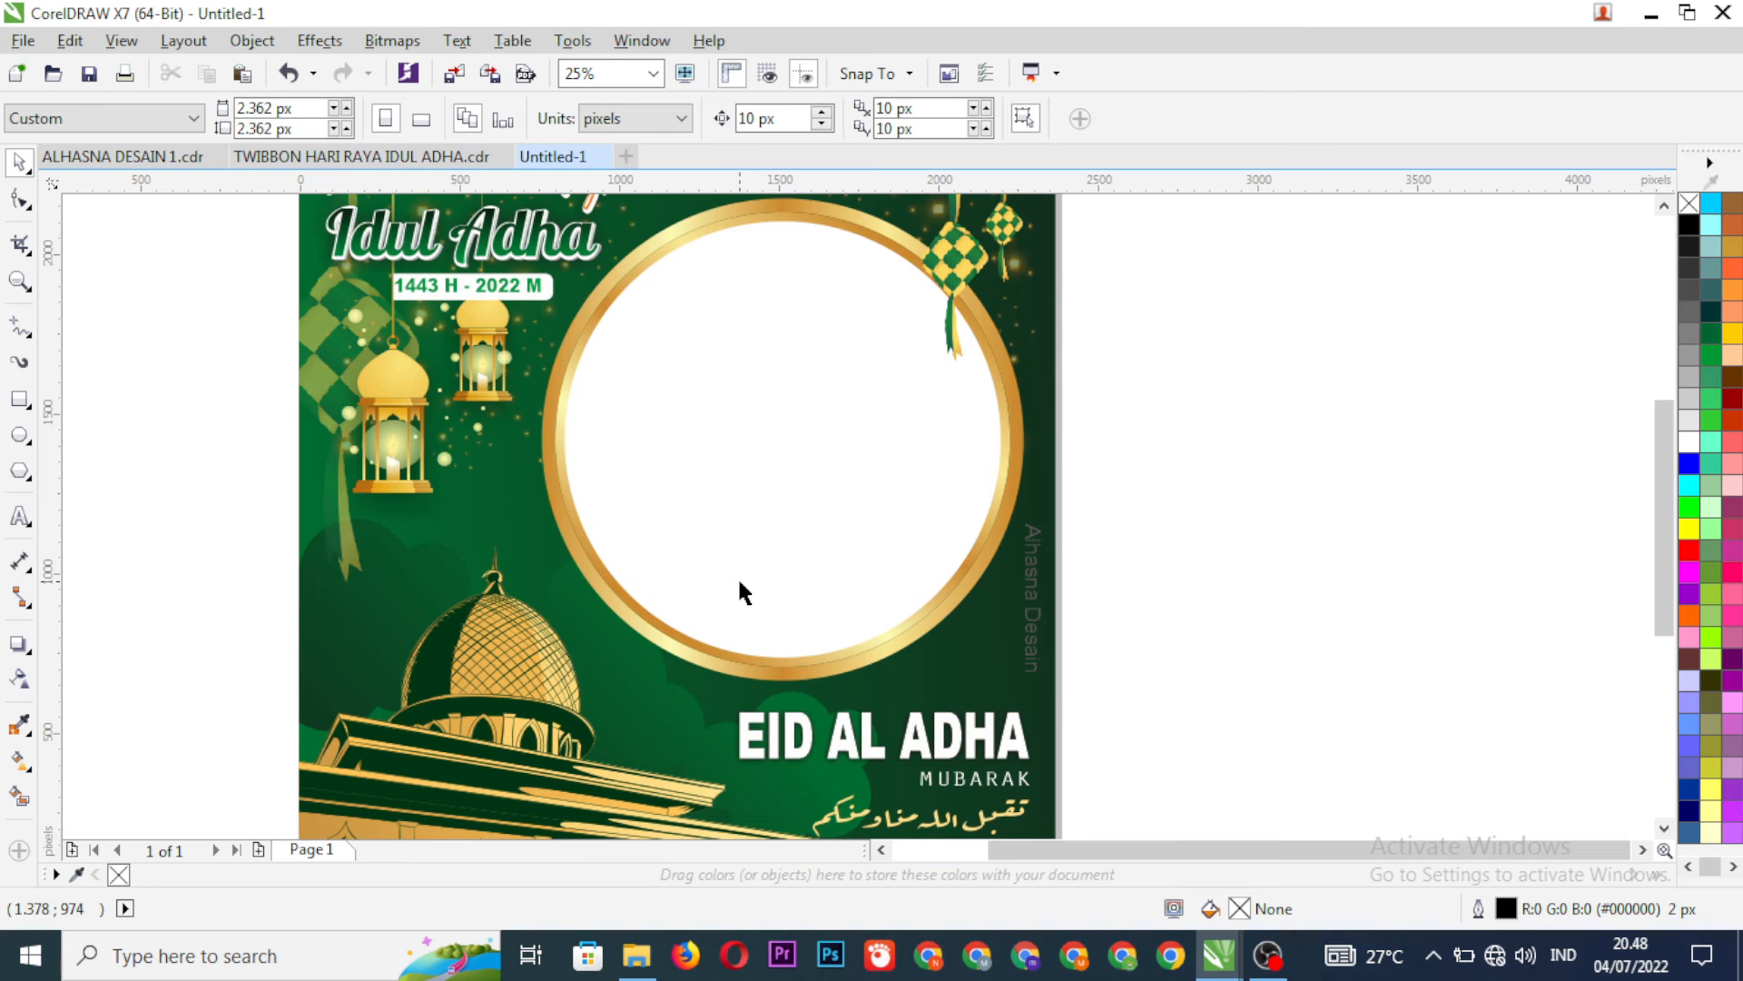
pyautogui.scroll(-2, 737, 575)
pyautogui.scroll(2, 736, 536)
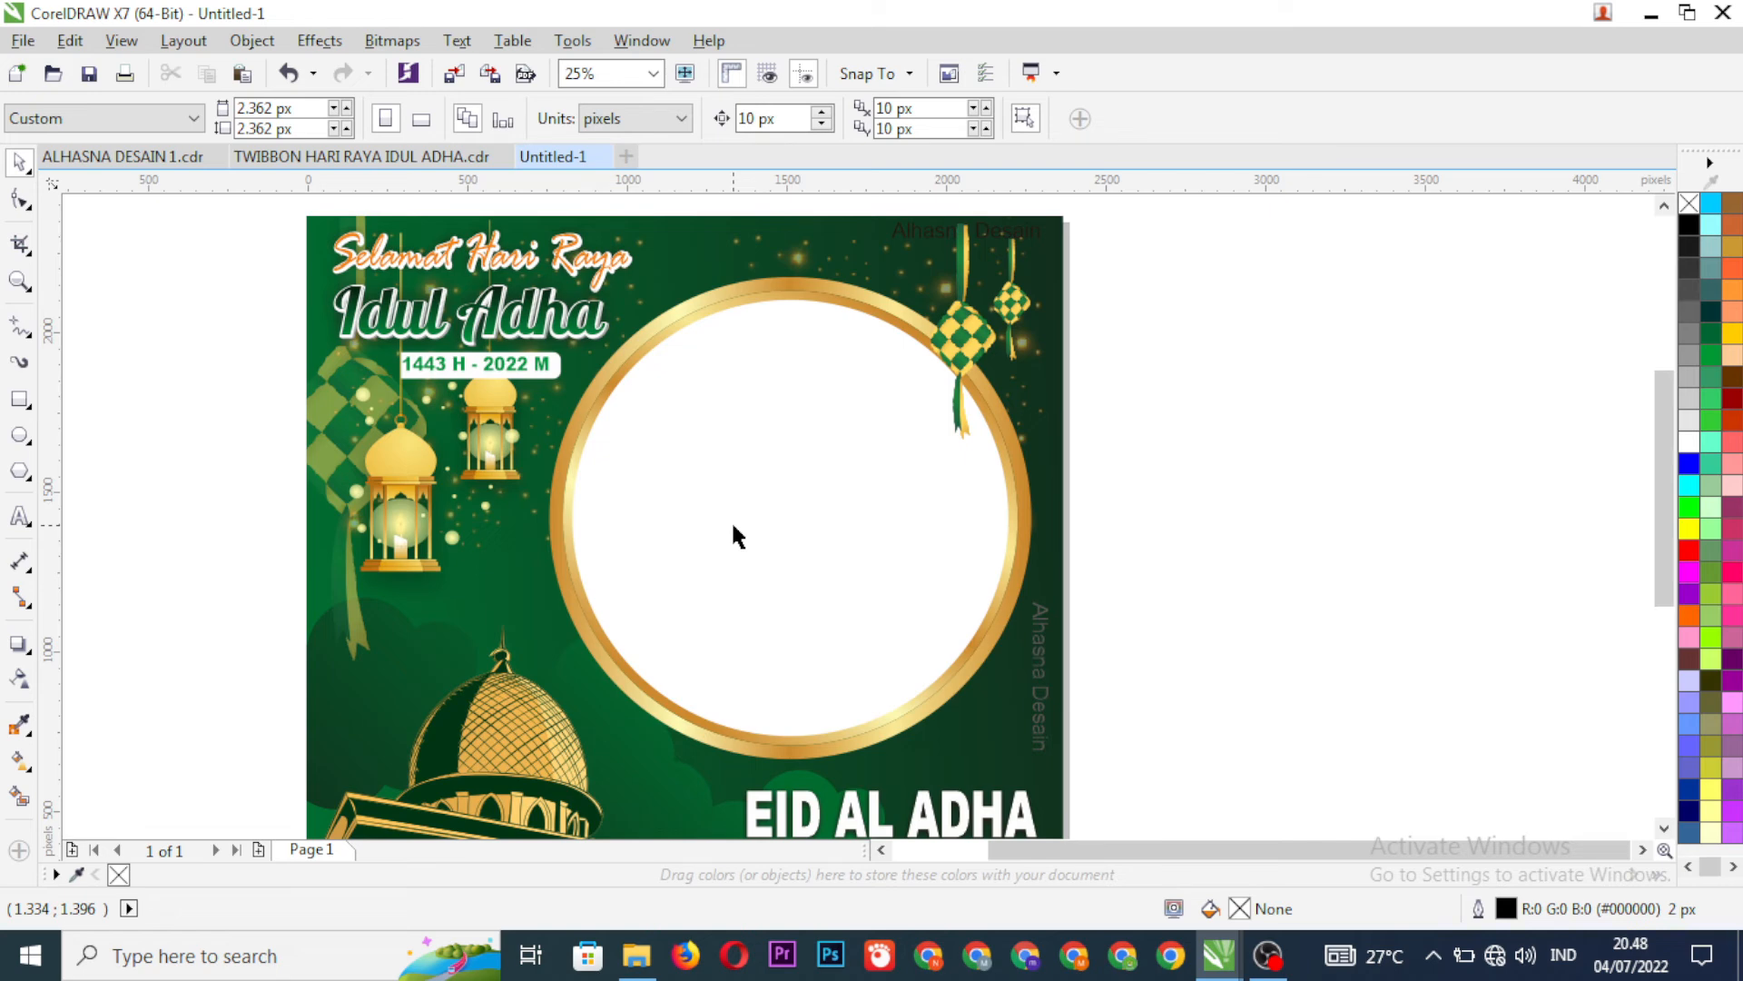
pyautogui.hotkey('ctrl', 'e')
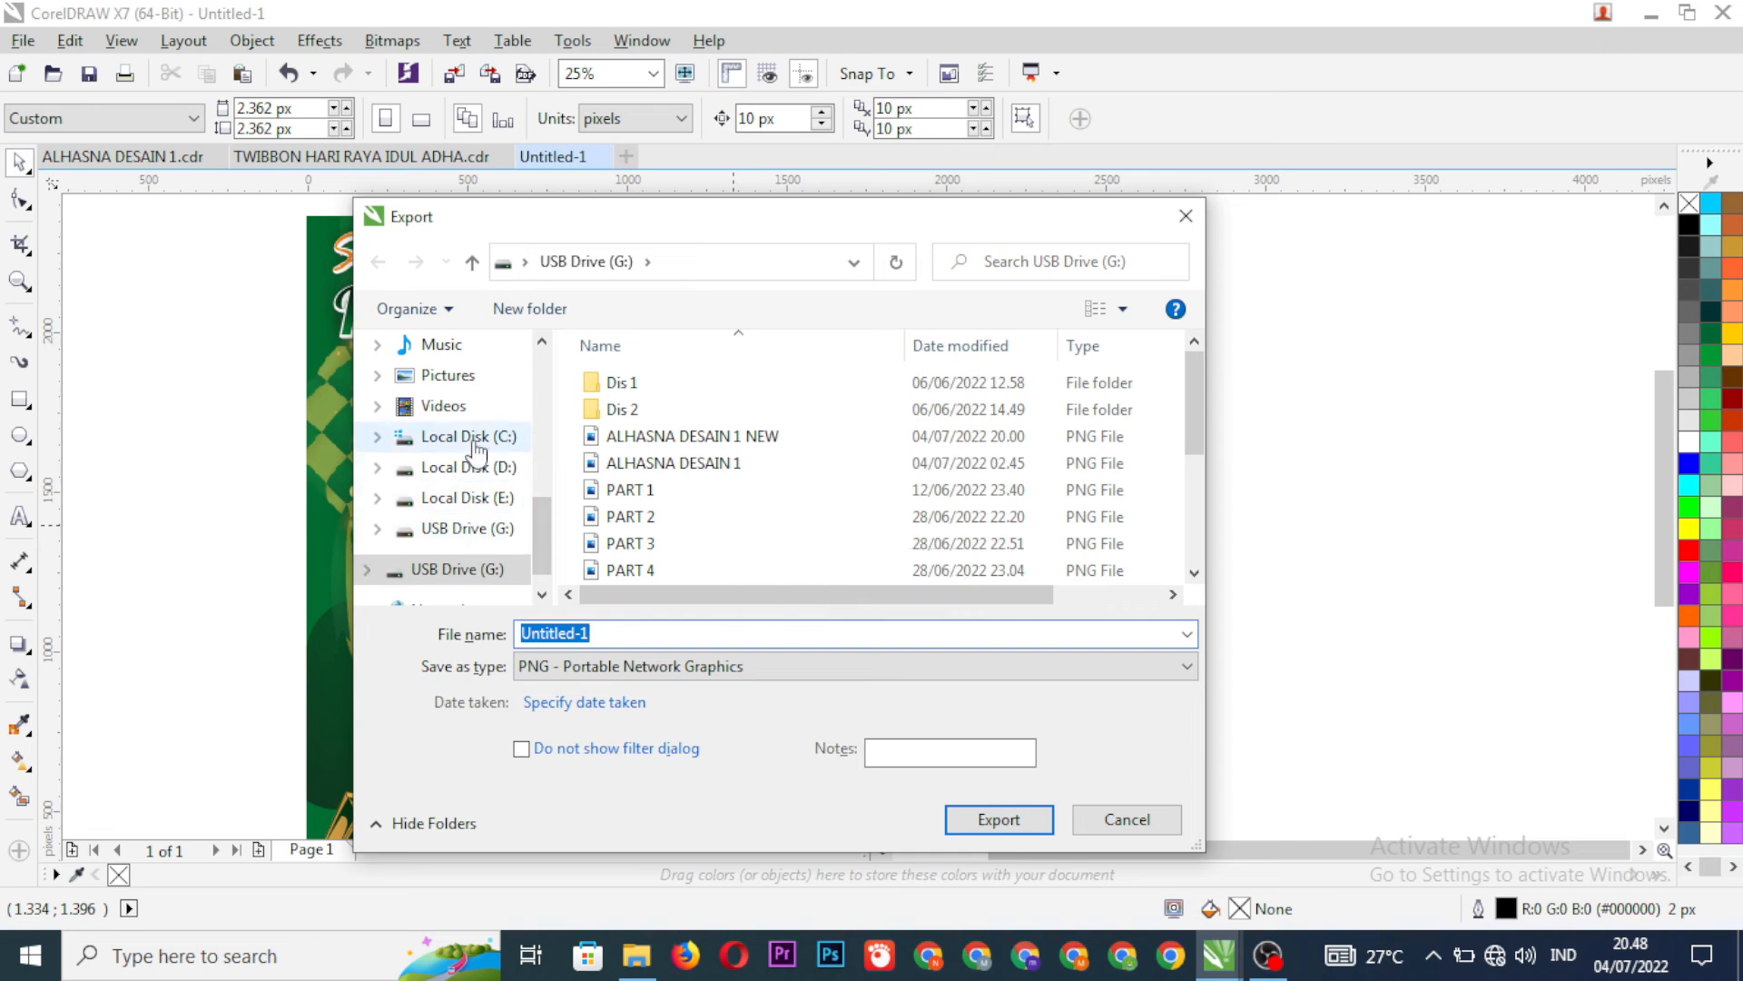
pyautogui.click(451, 378)
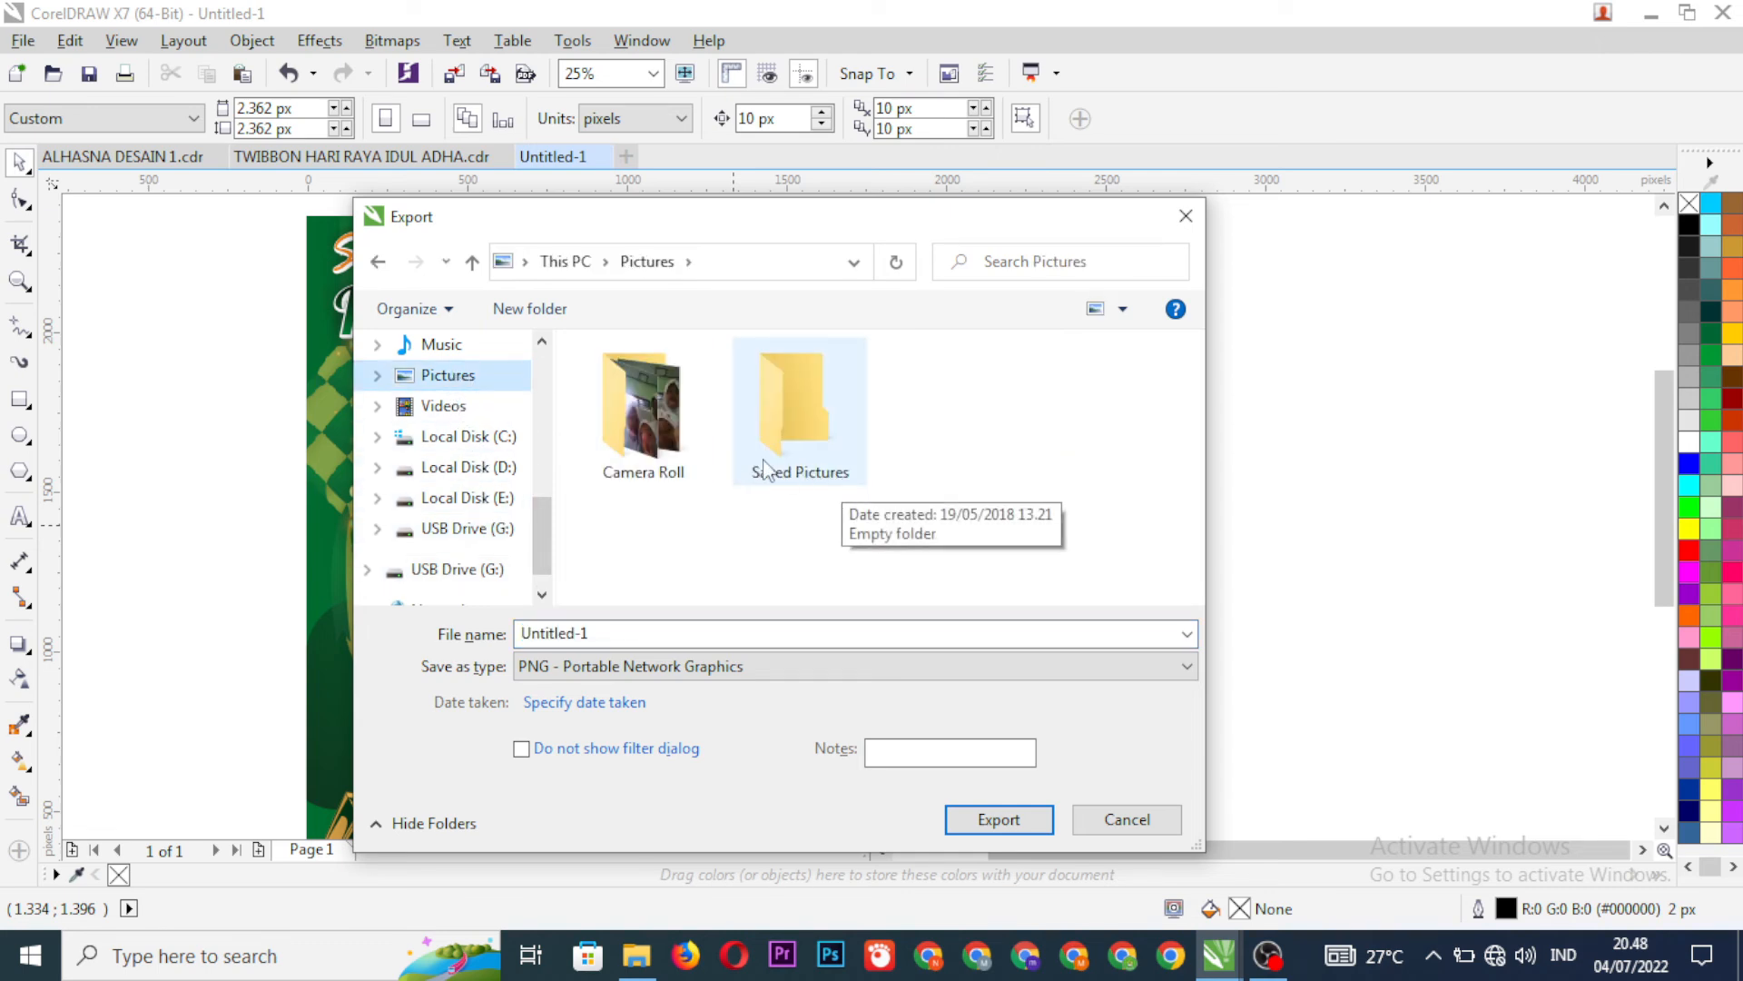
pyautogui.click(605, 634)
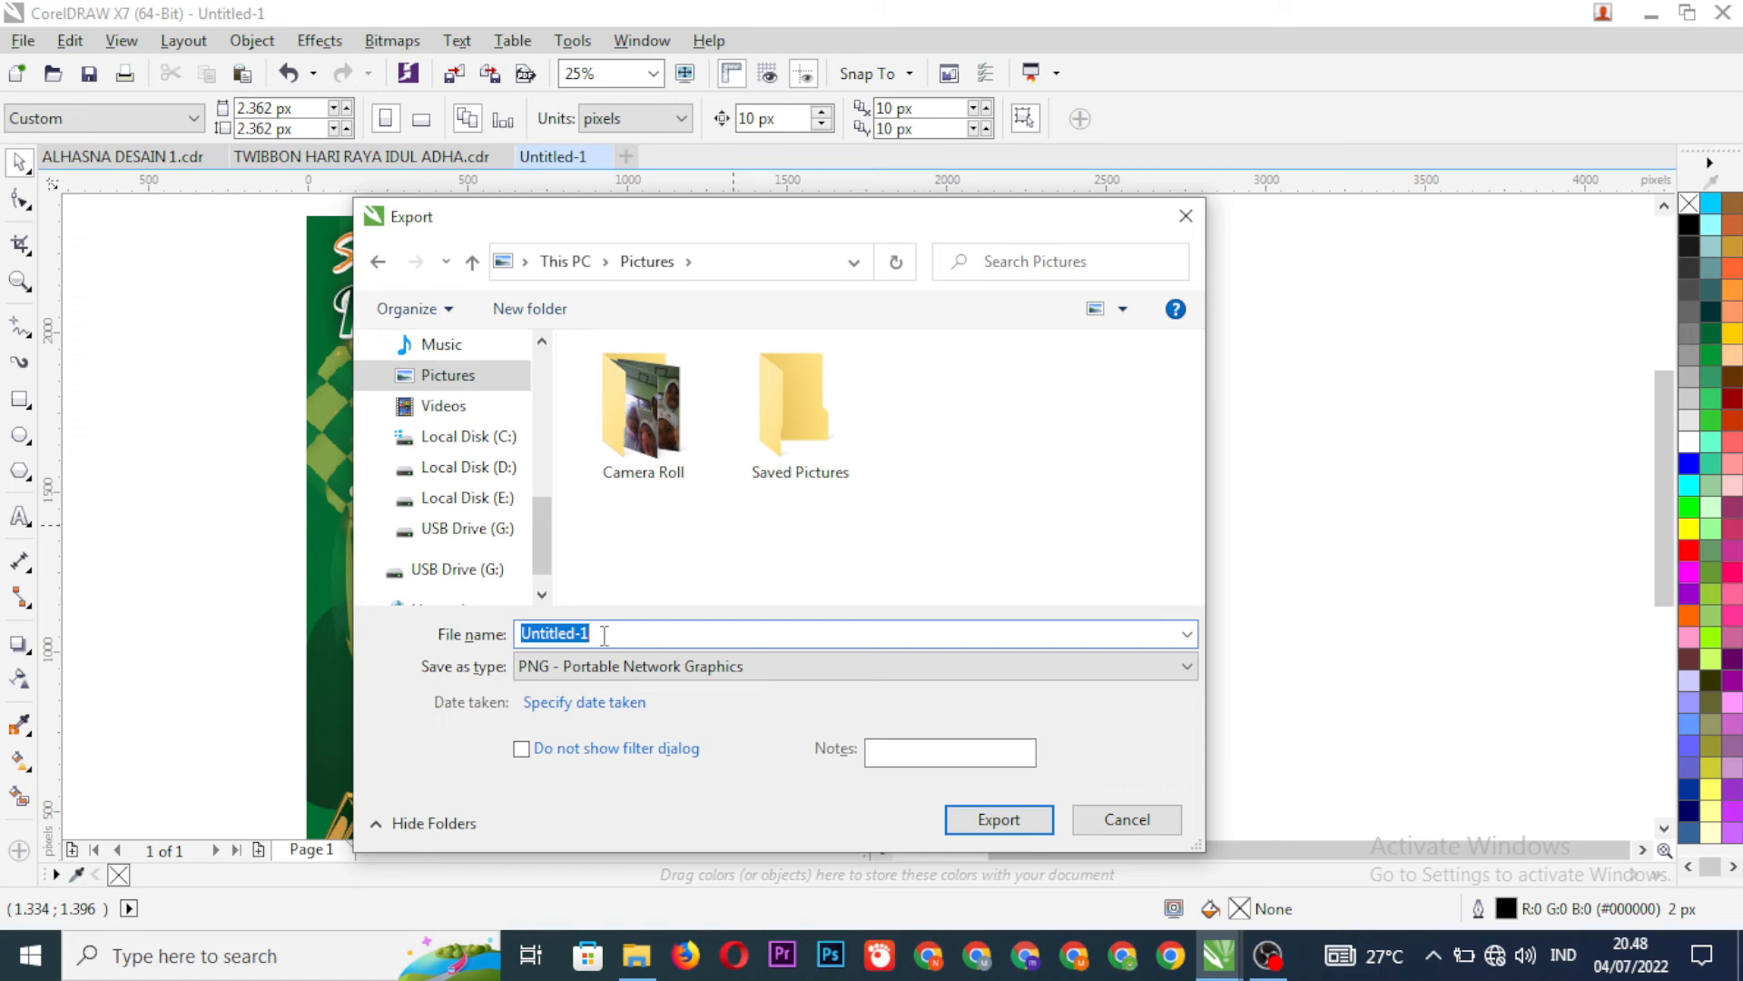
pyautogui.write('t')
pyautogui.write('TW')
pyautogui.write('IBBON HA')
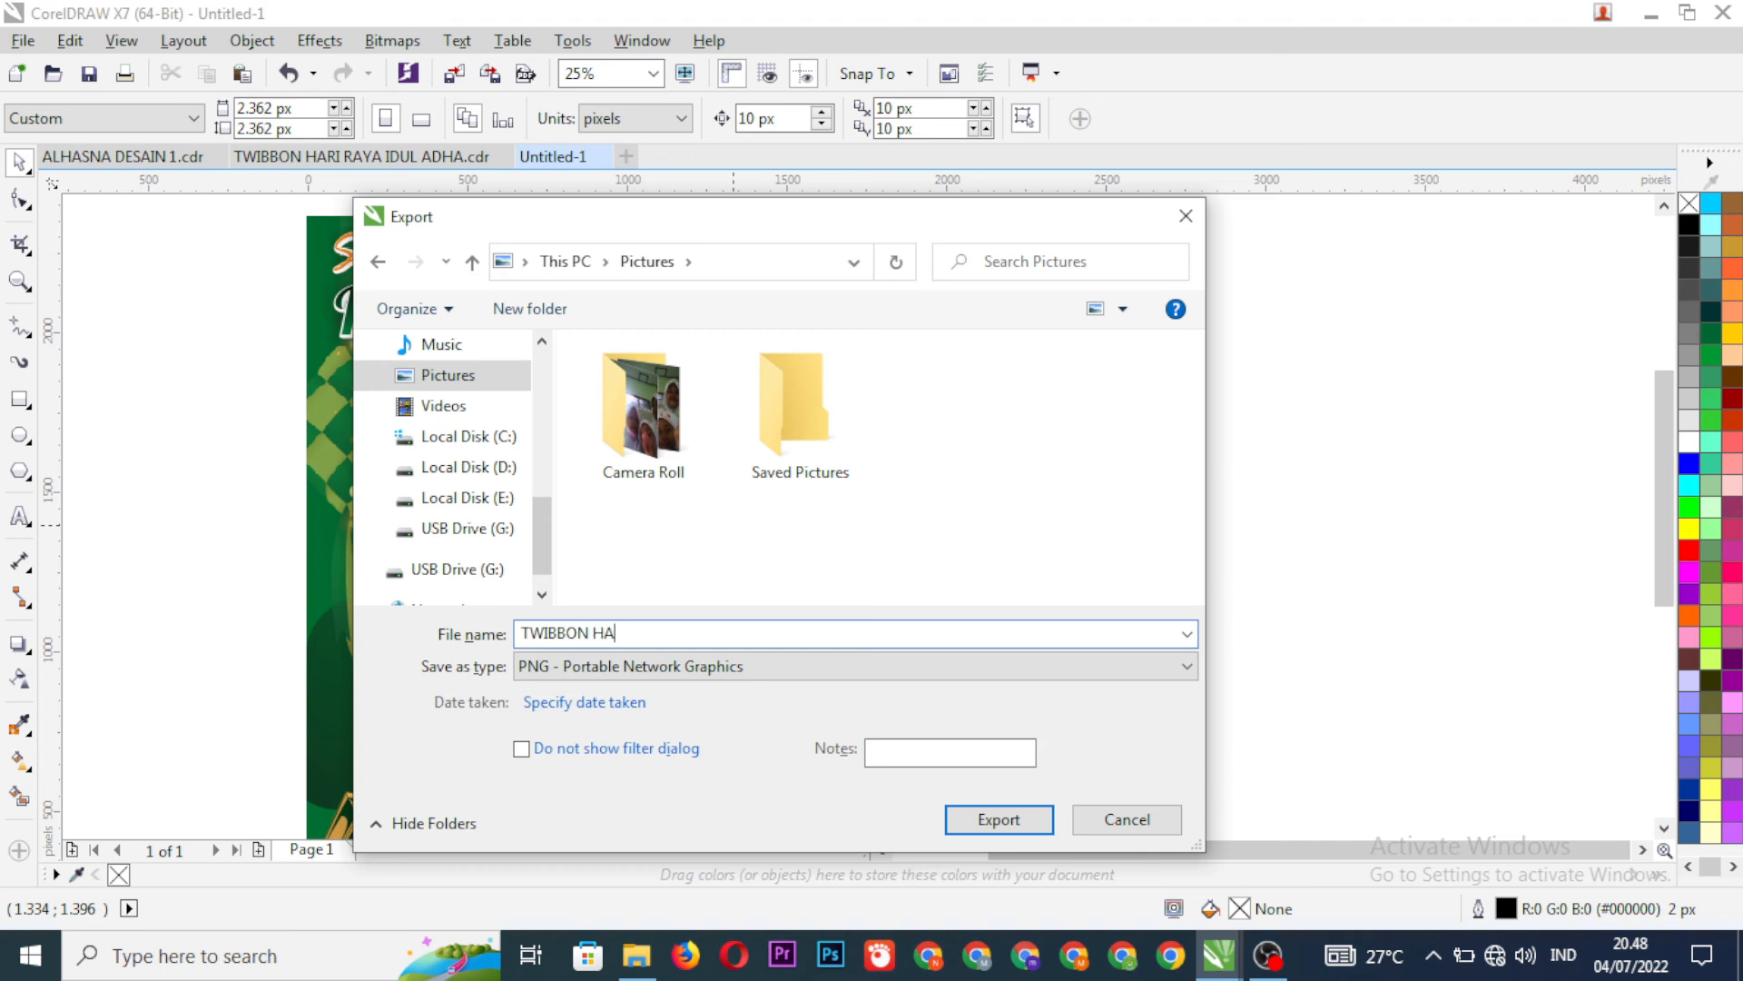
pyautogui.write('RA RAYA IDUL ADHA')
# - Switch the export type to JPG - JPEG Bitmaps, look through the other formats, and set it back to PNG - Portable Network Graphics
pyautogui.click(681, 669)
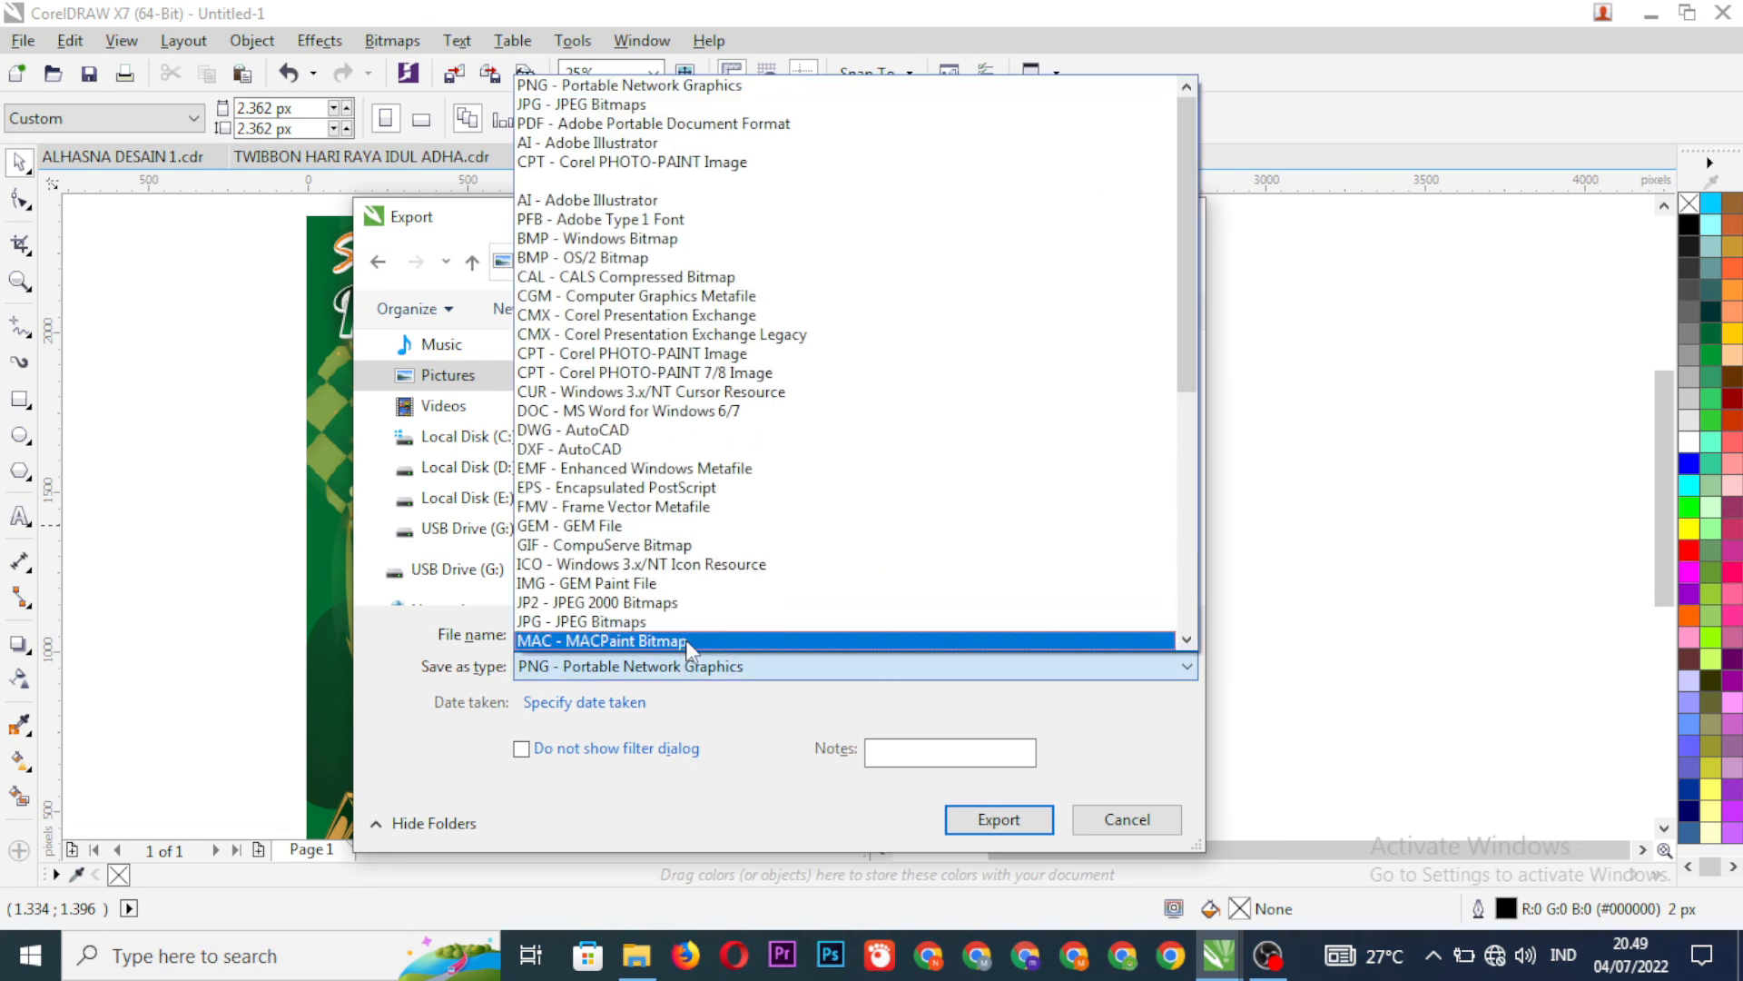
pyautogui.click(651, 105)
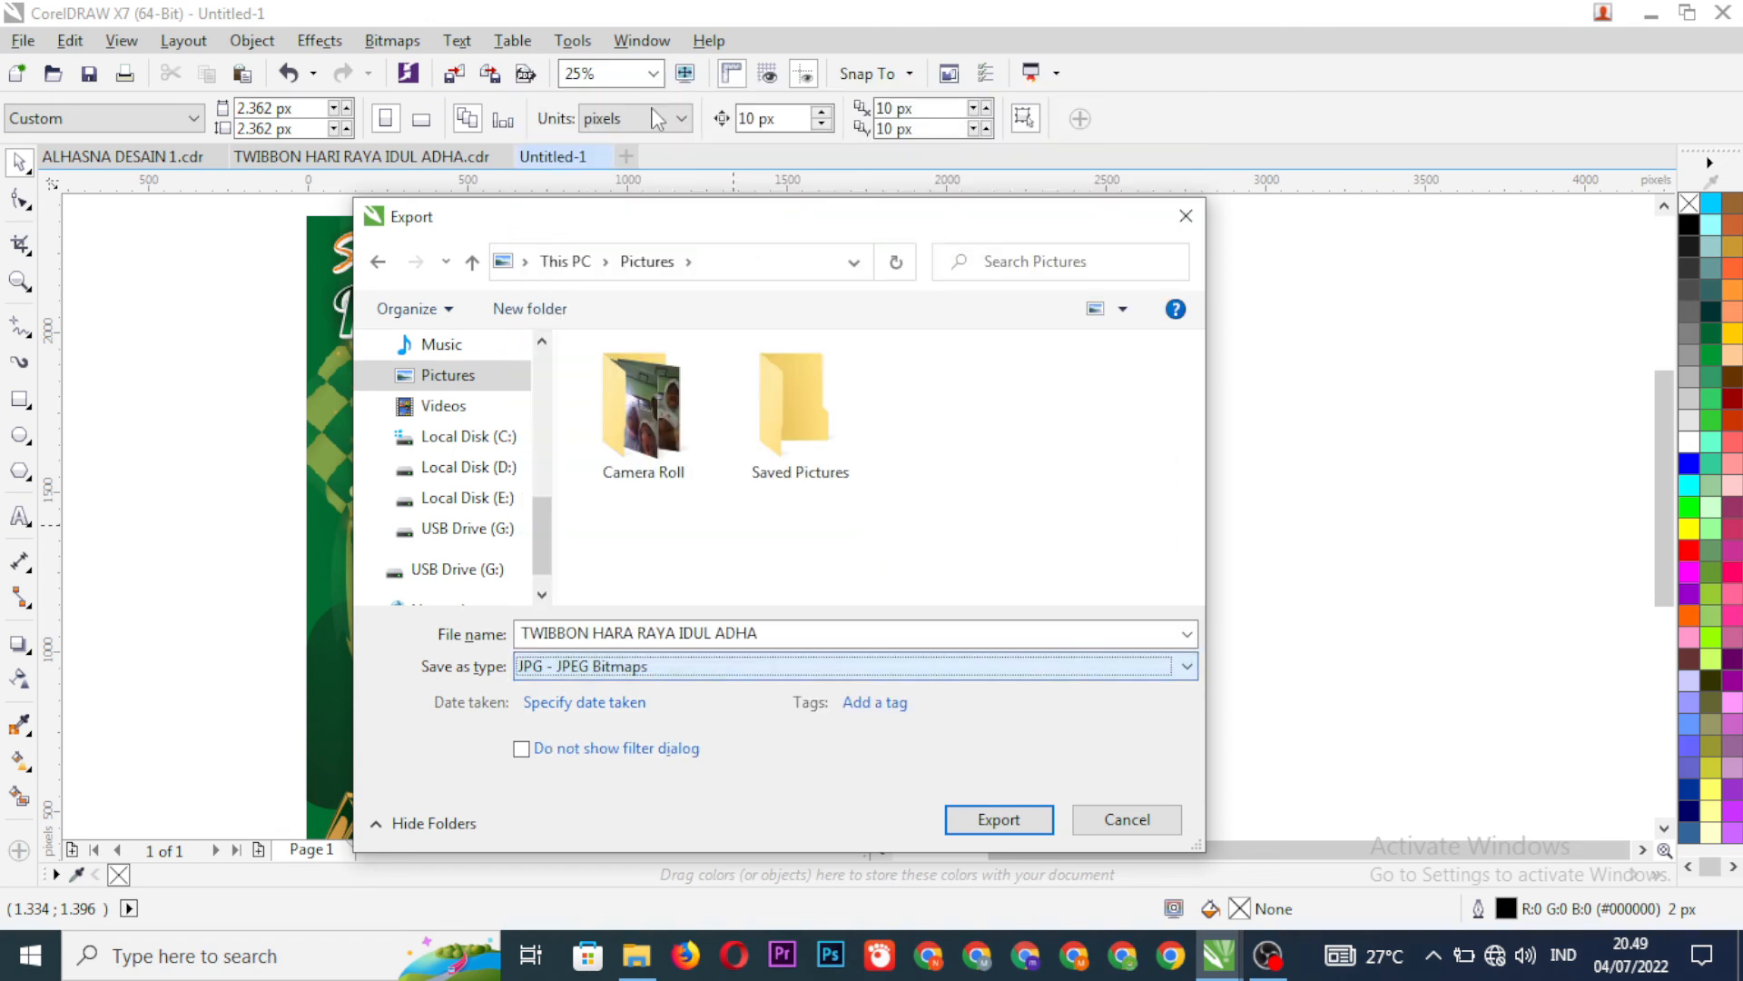
pyautogui.click(699, 672)
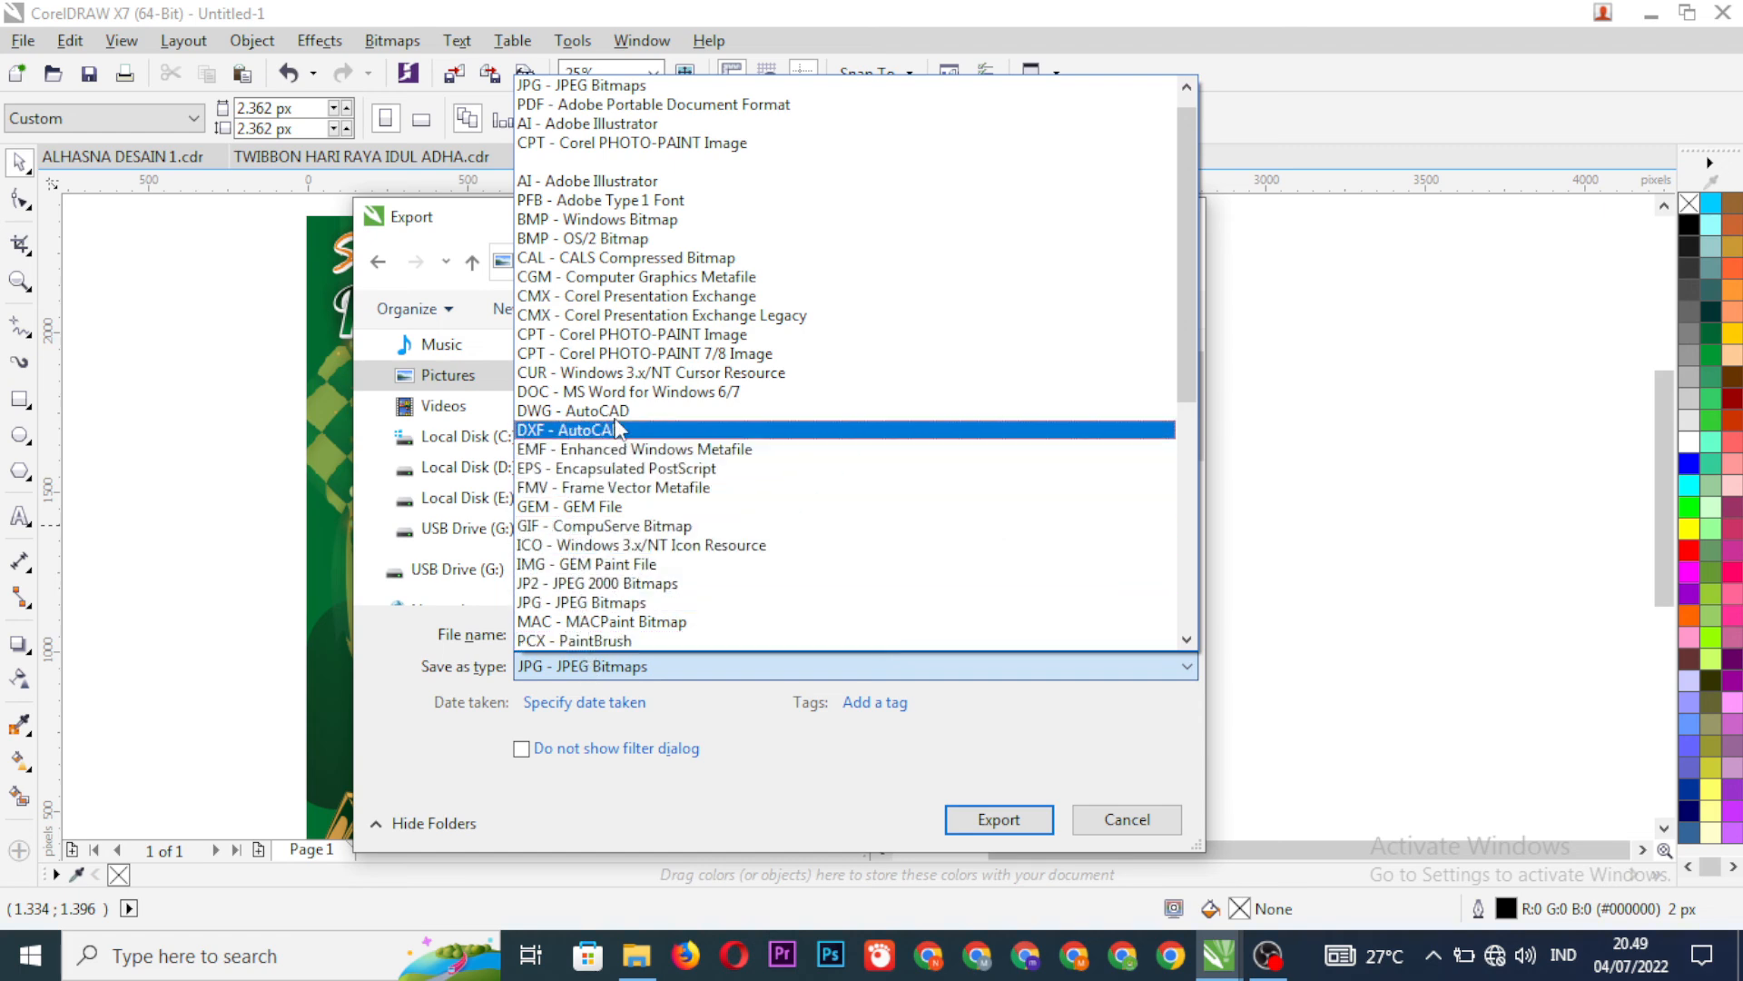
pyautogui.scroll(-3, 621, 411)
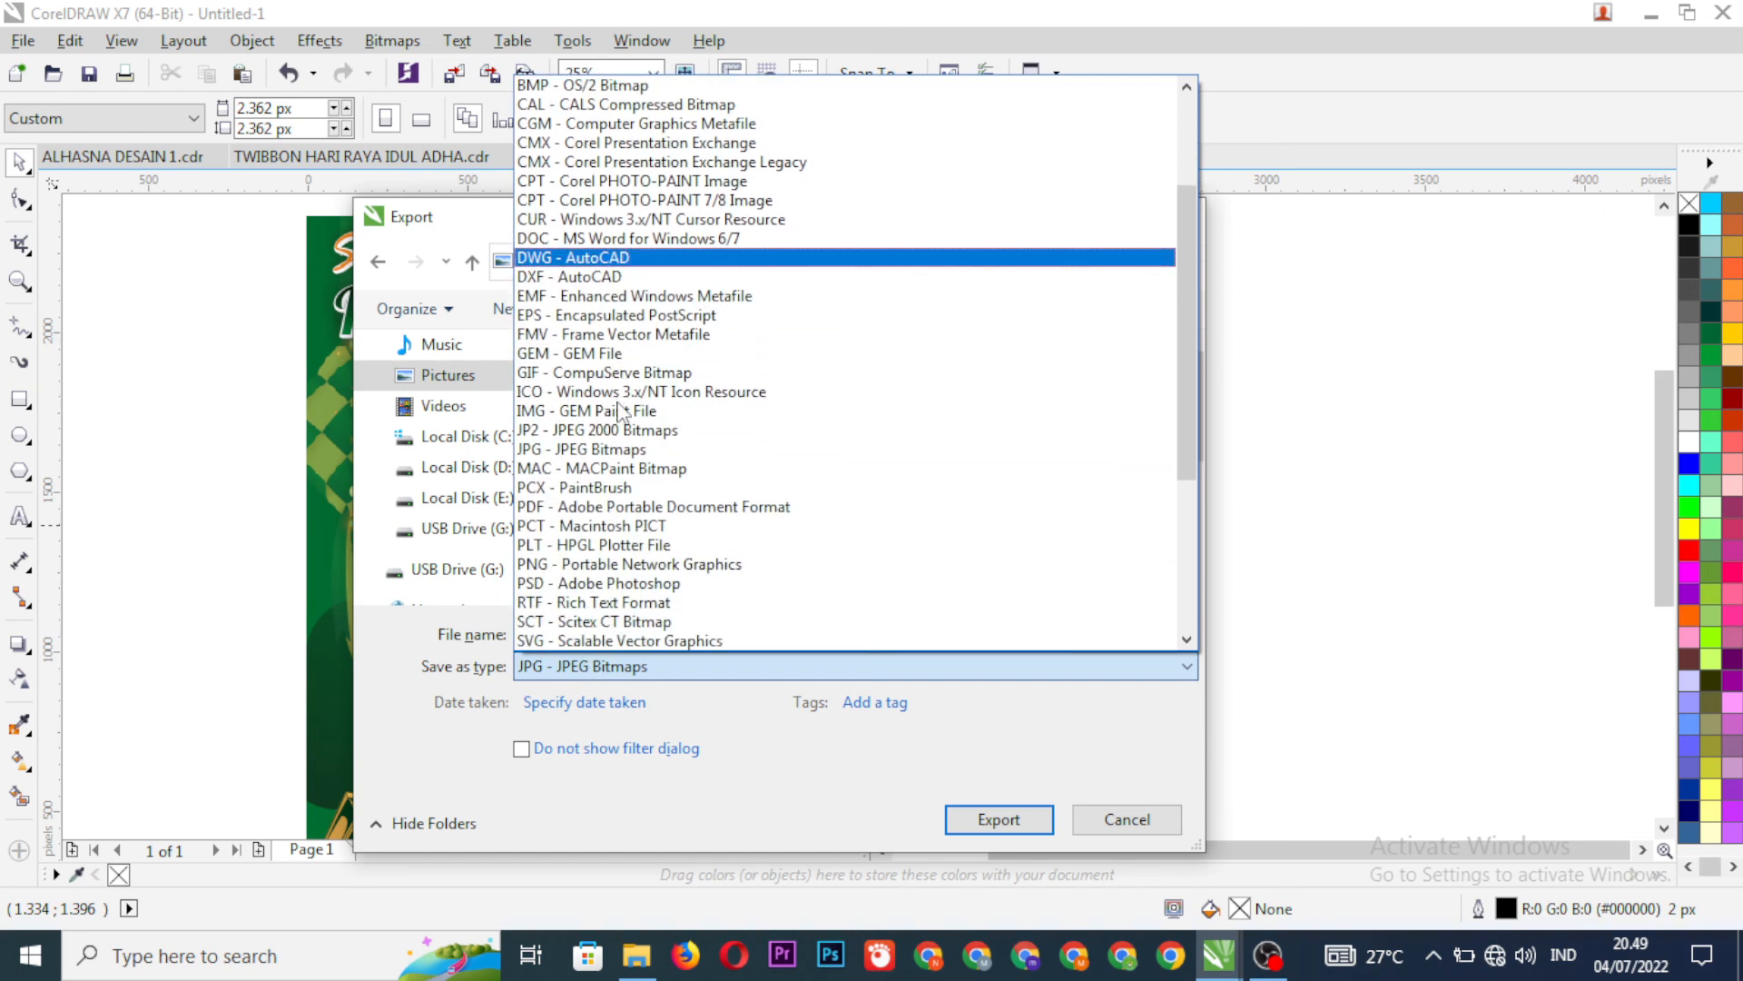
pyautogui.scroll(-5, 621, 410)
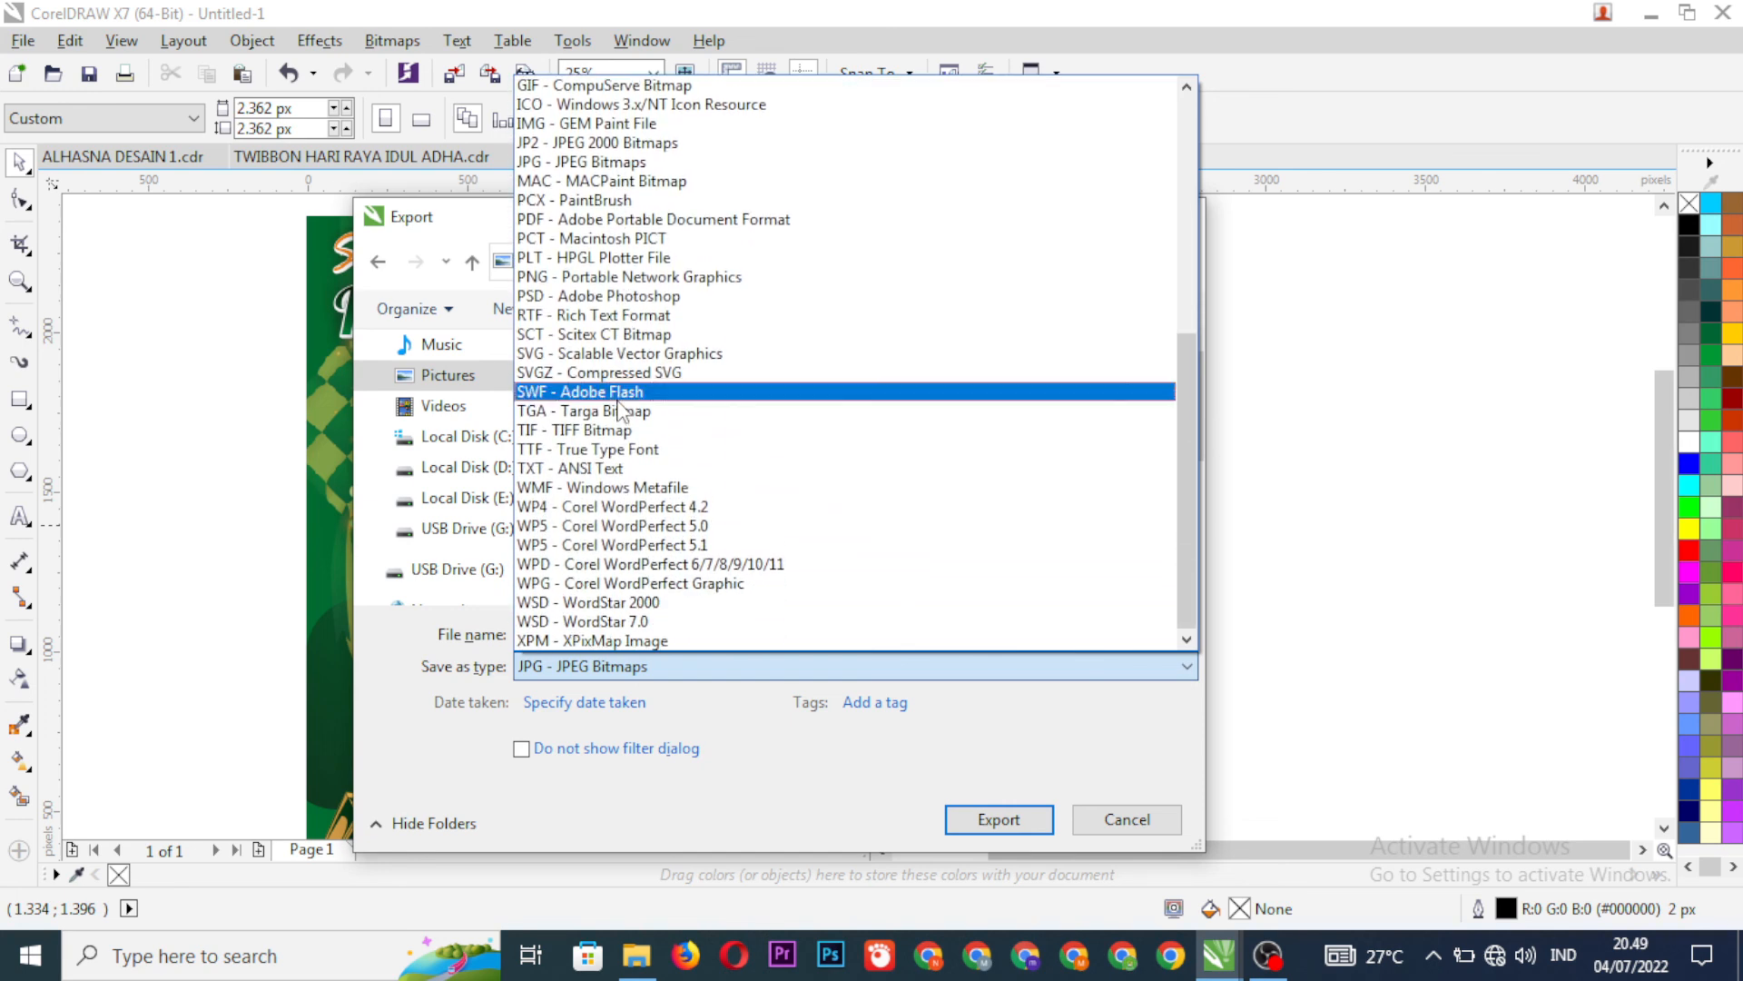
pyautogui.scroll(8, 621, 410)
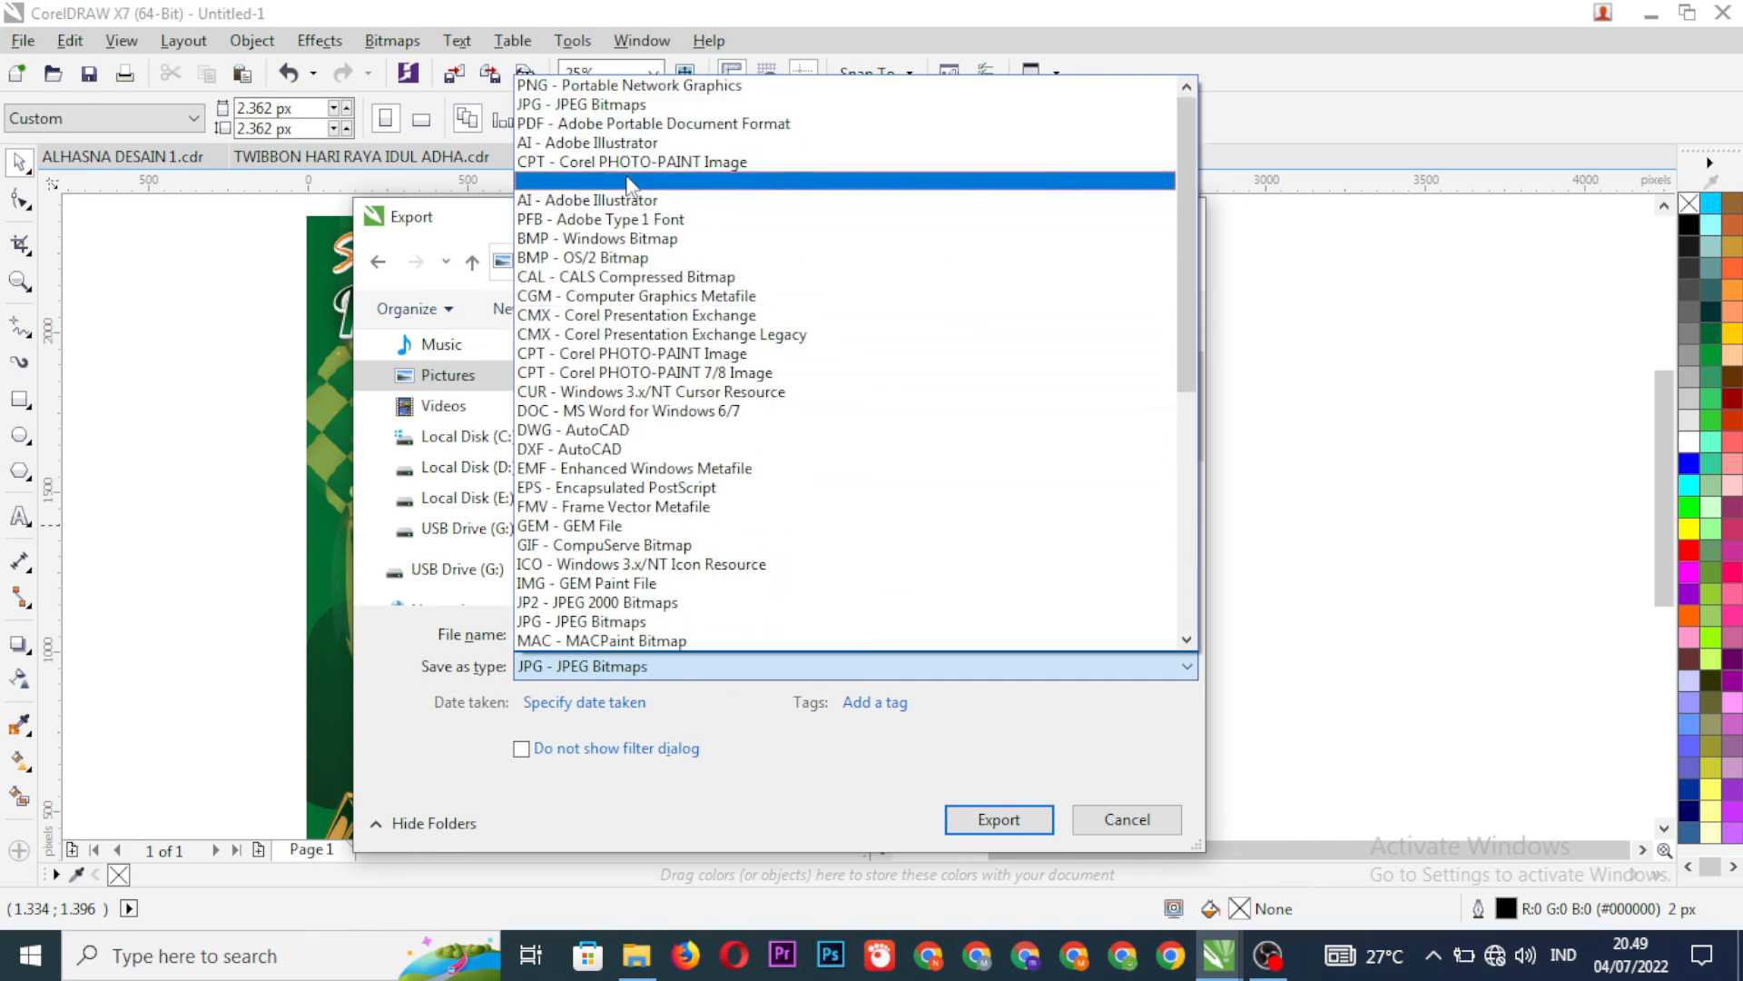
pyautogui.click(603, 85)
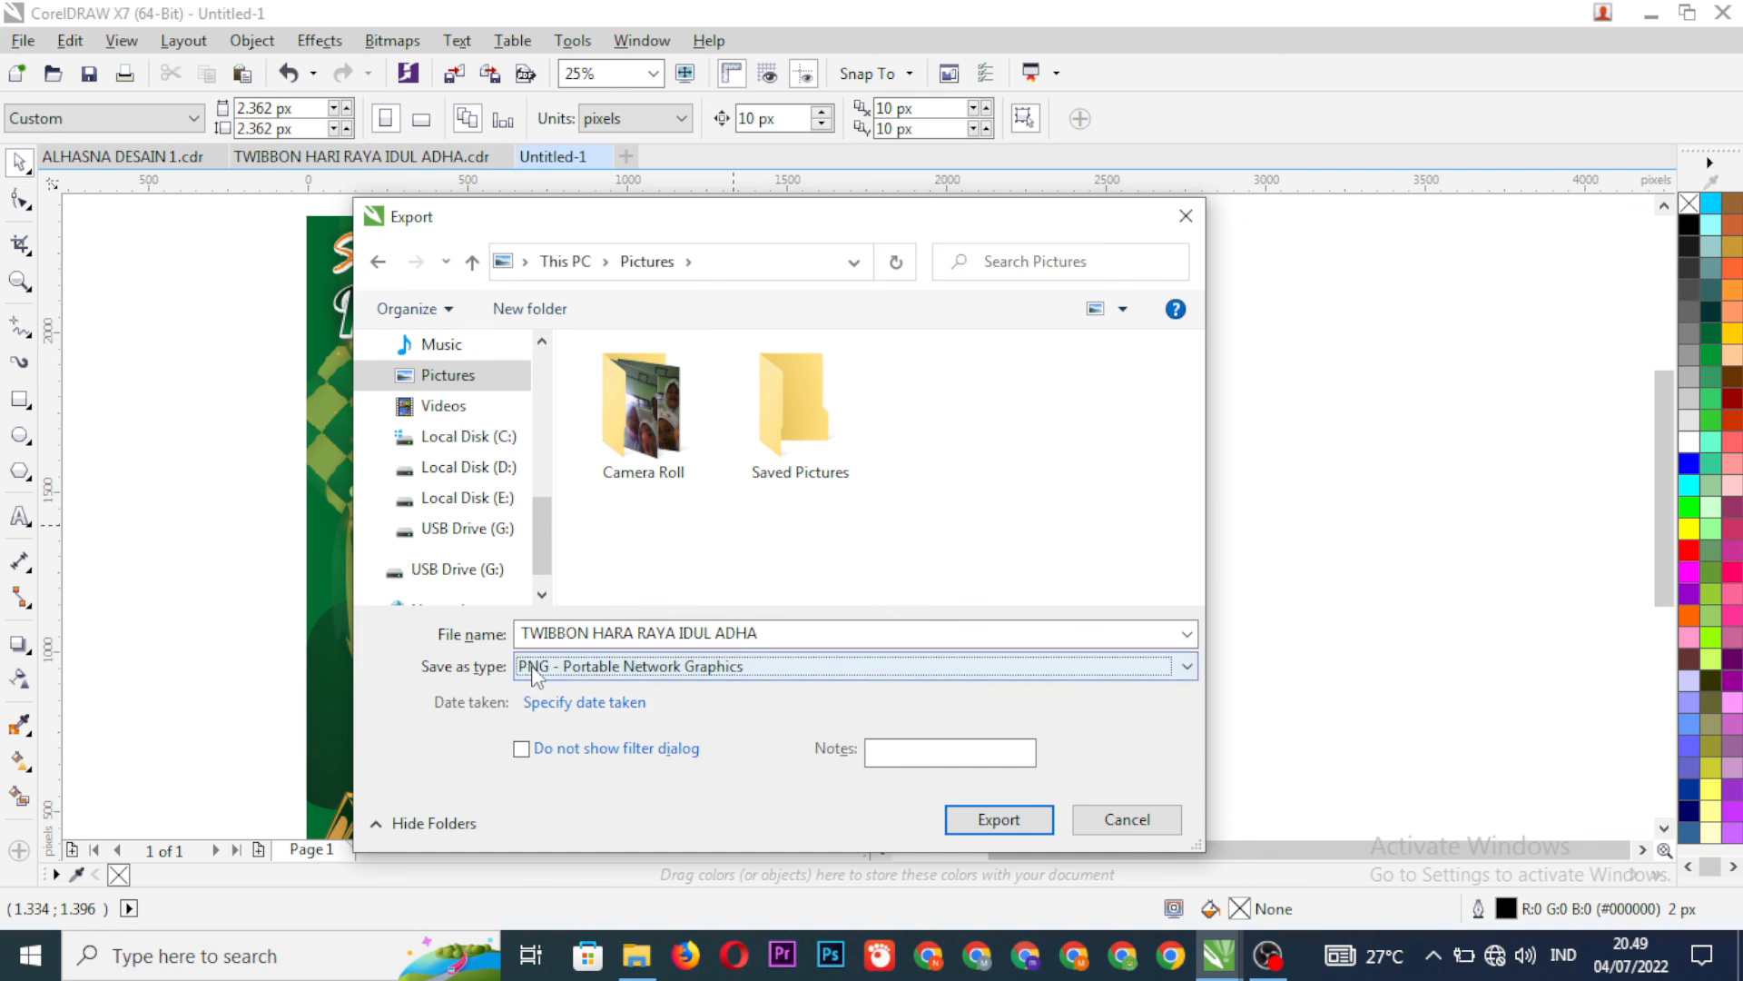
# - Export the twibbon as a PNG at a resolution of 300 in RGB Color (24-bit) mode
pyautogui.click(992, 823)
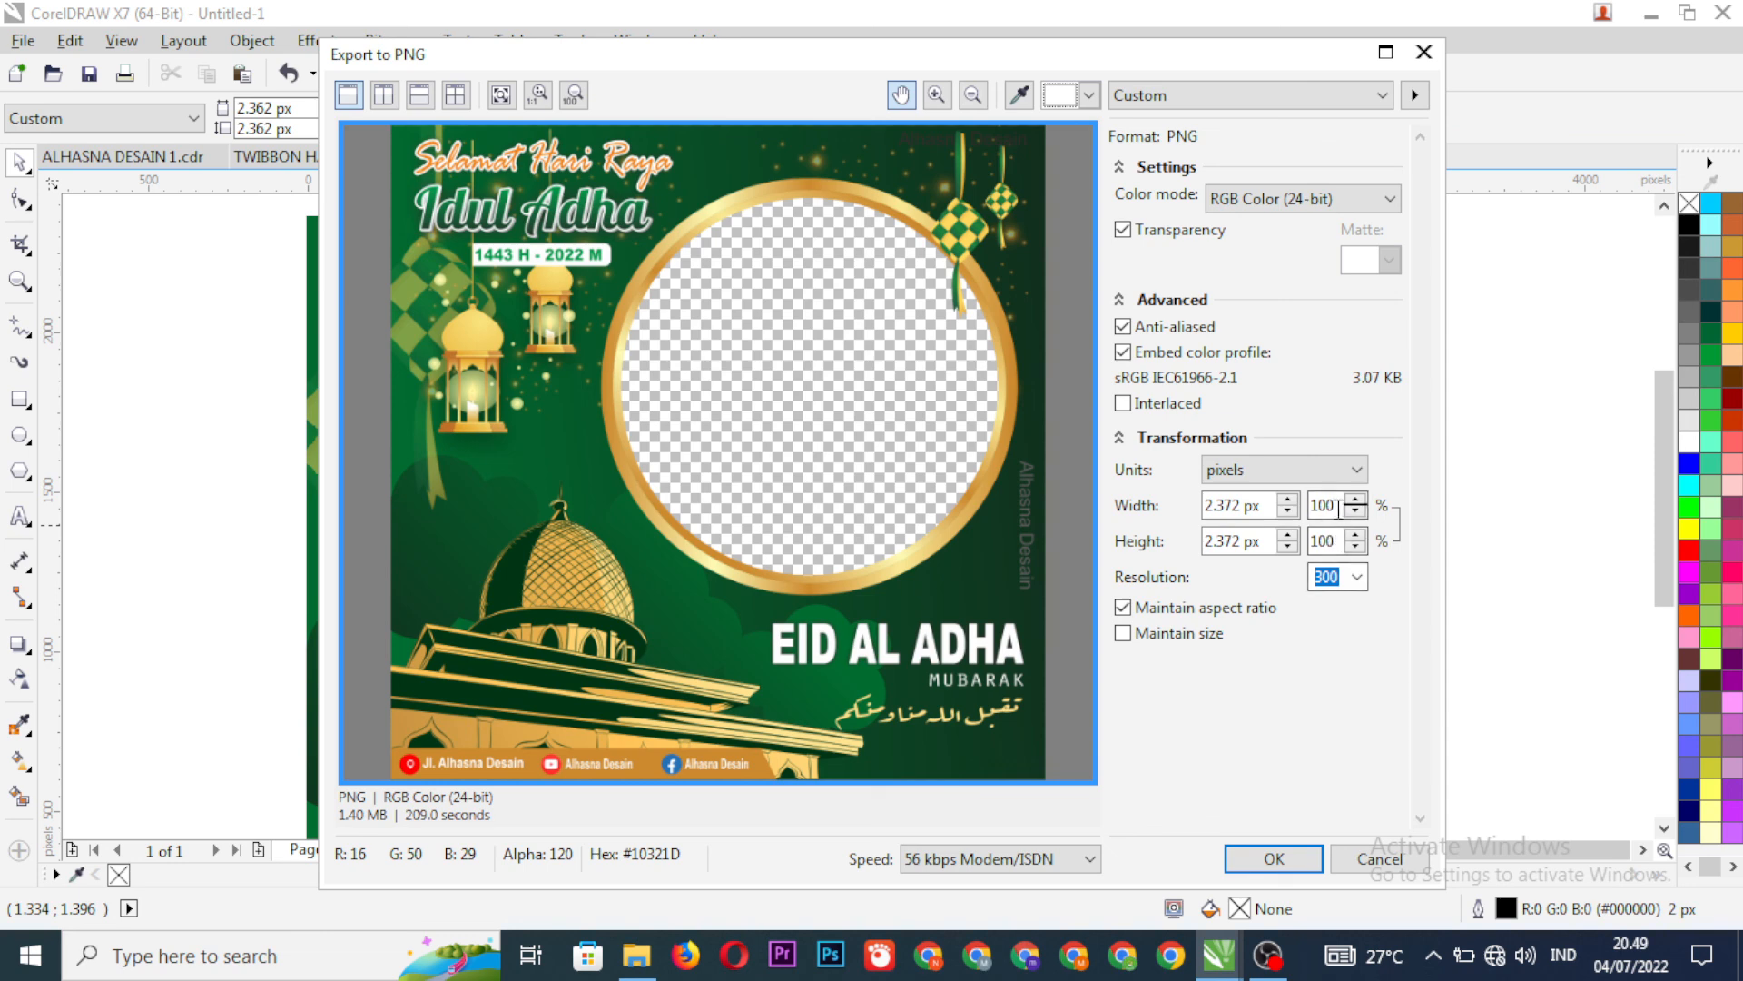
pyautogui.click(1356, 577)
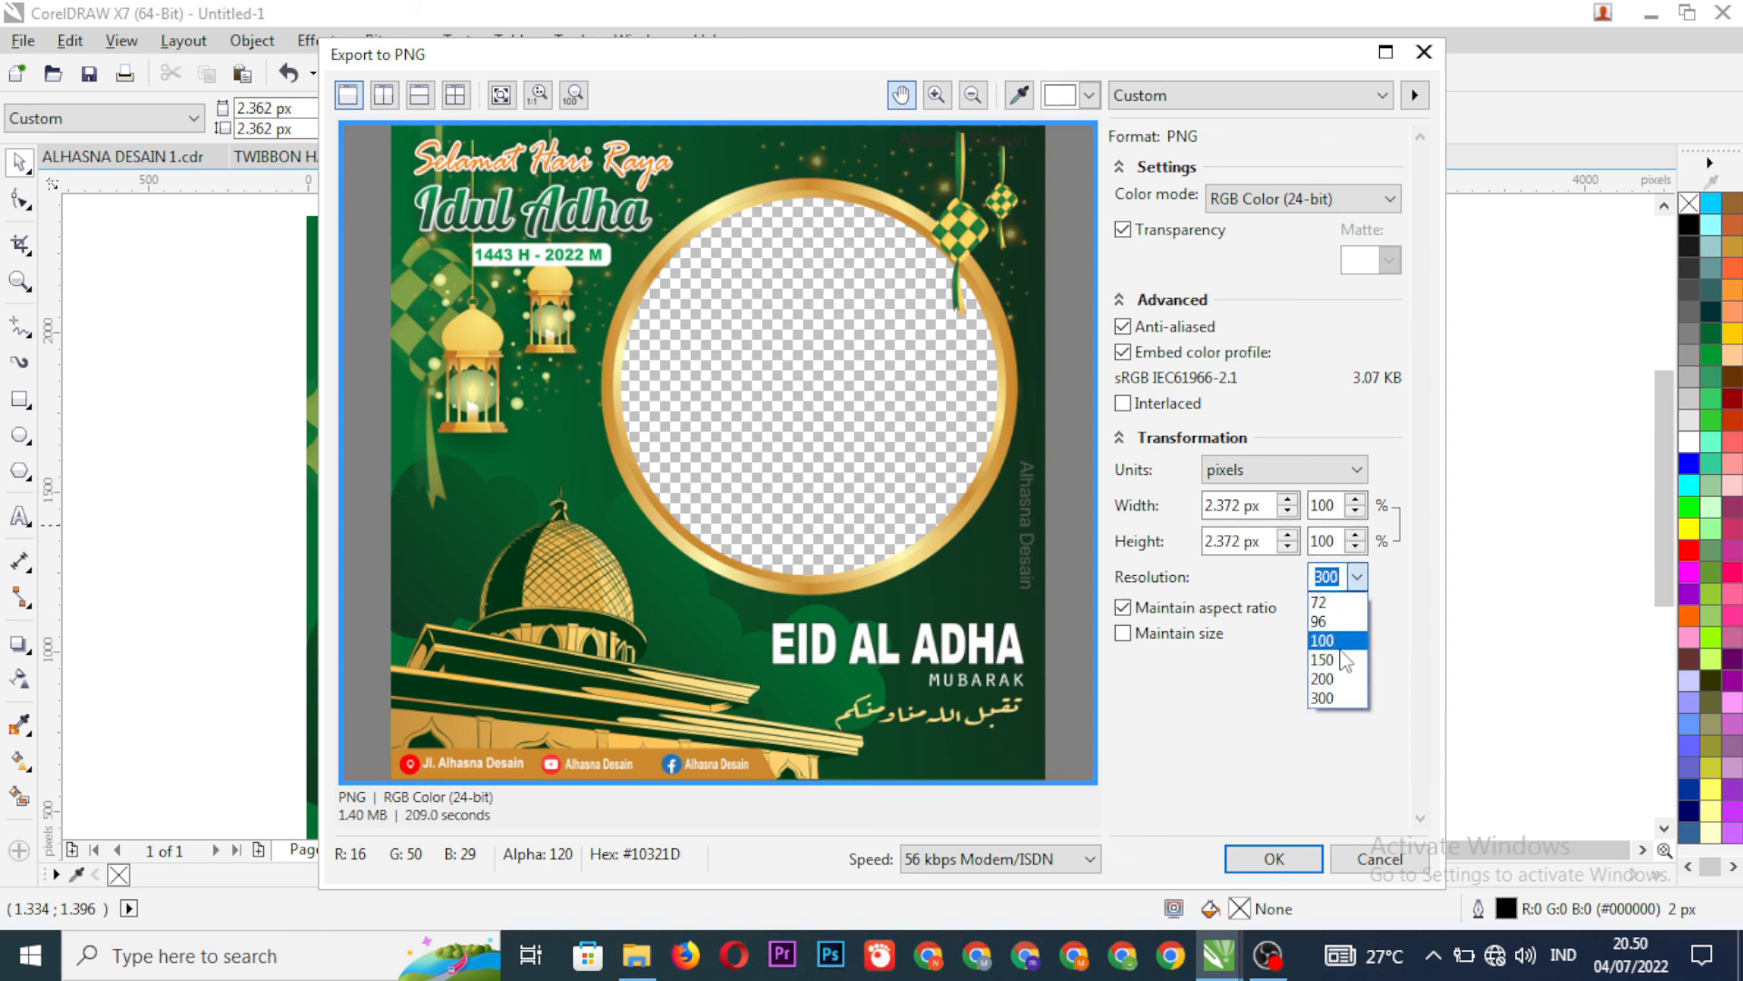
pyautogui.click(1325, 698)
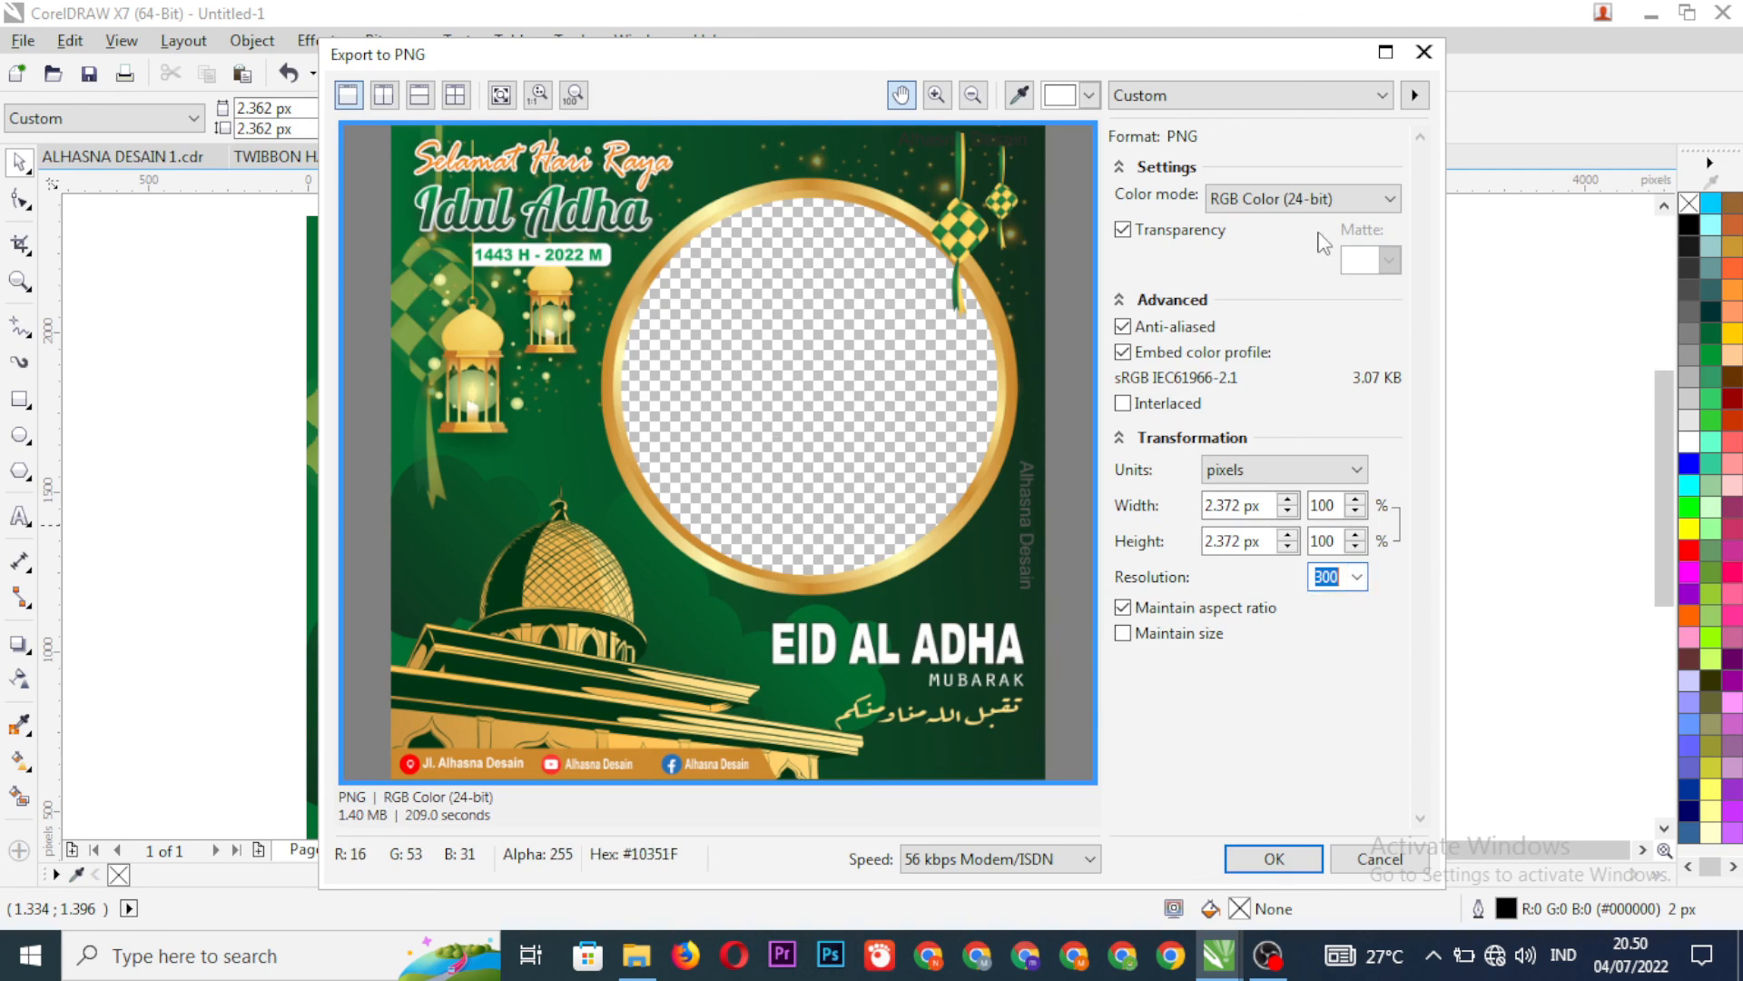
pyautogui.click(1366, 205)
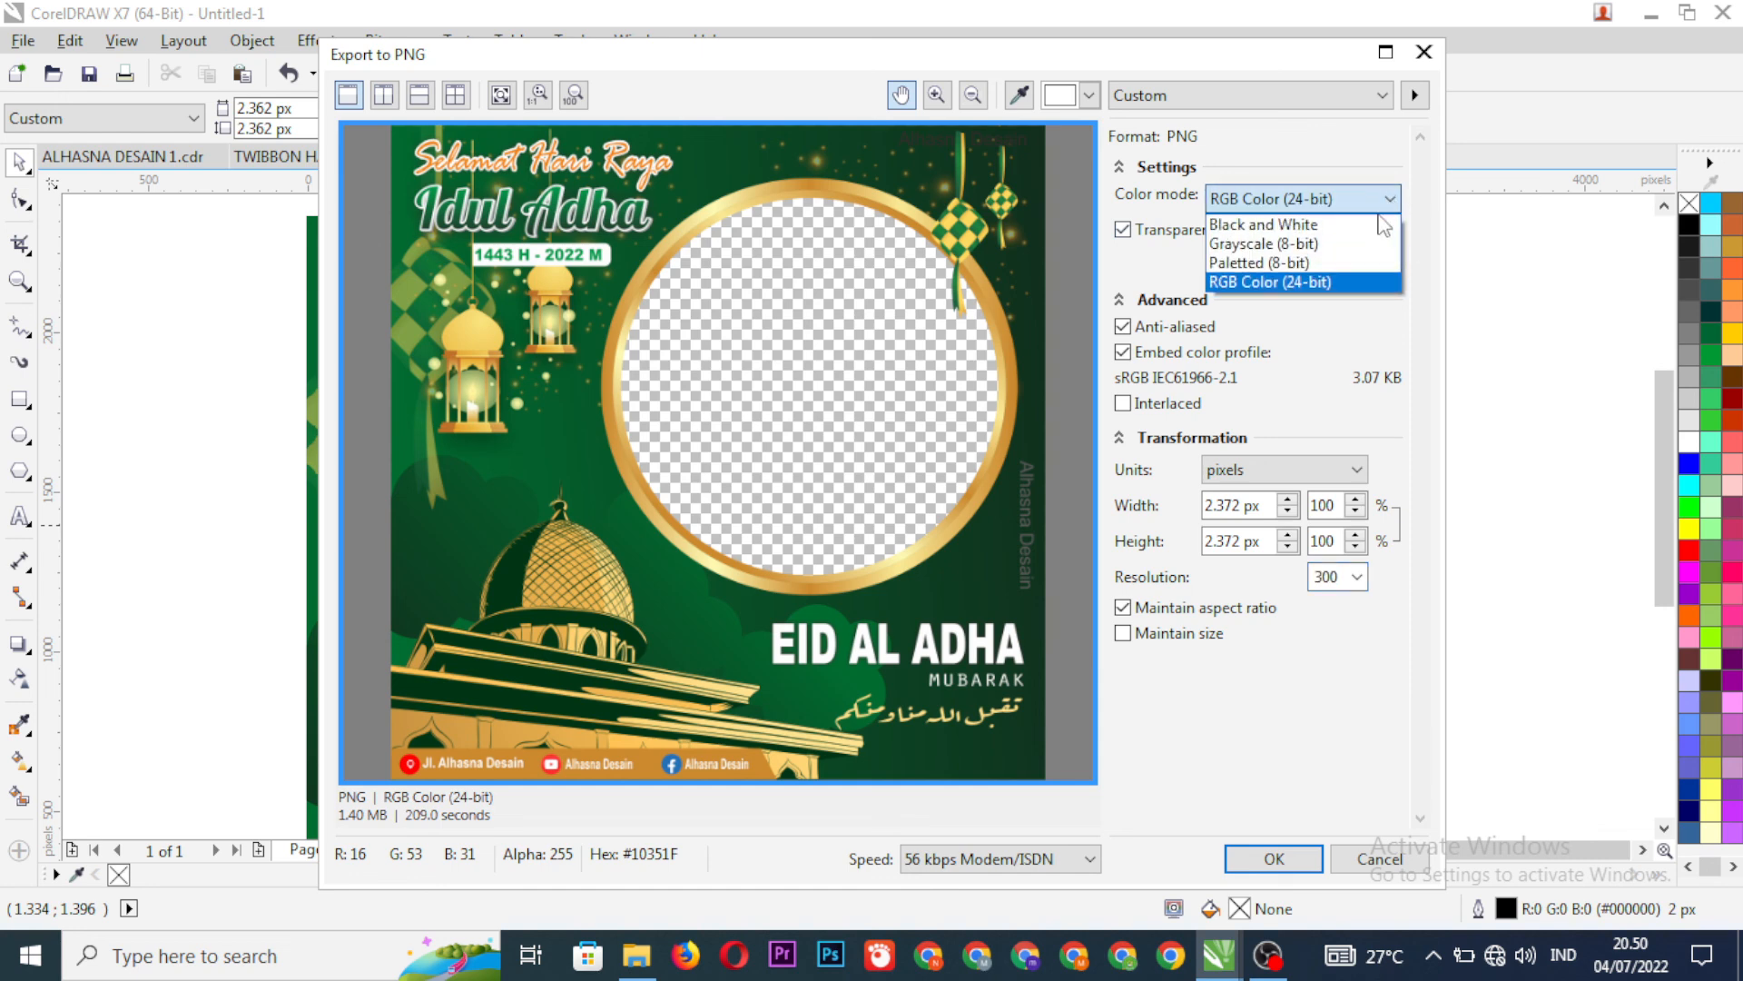
pyautogui.click(1293, 283)
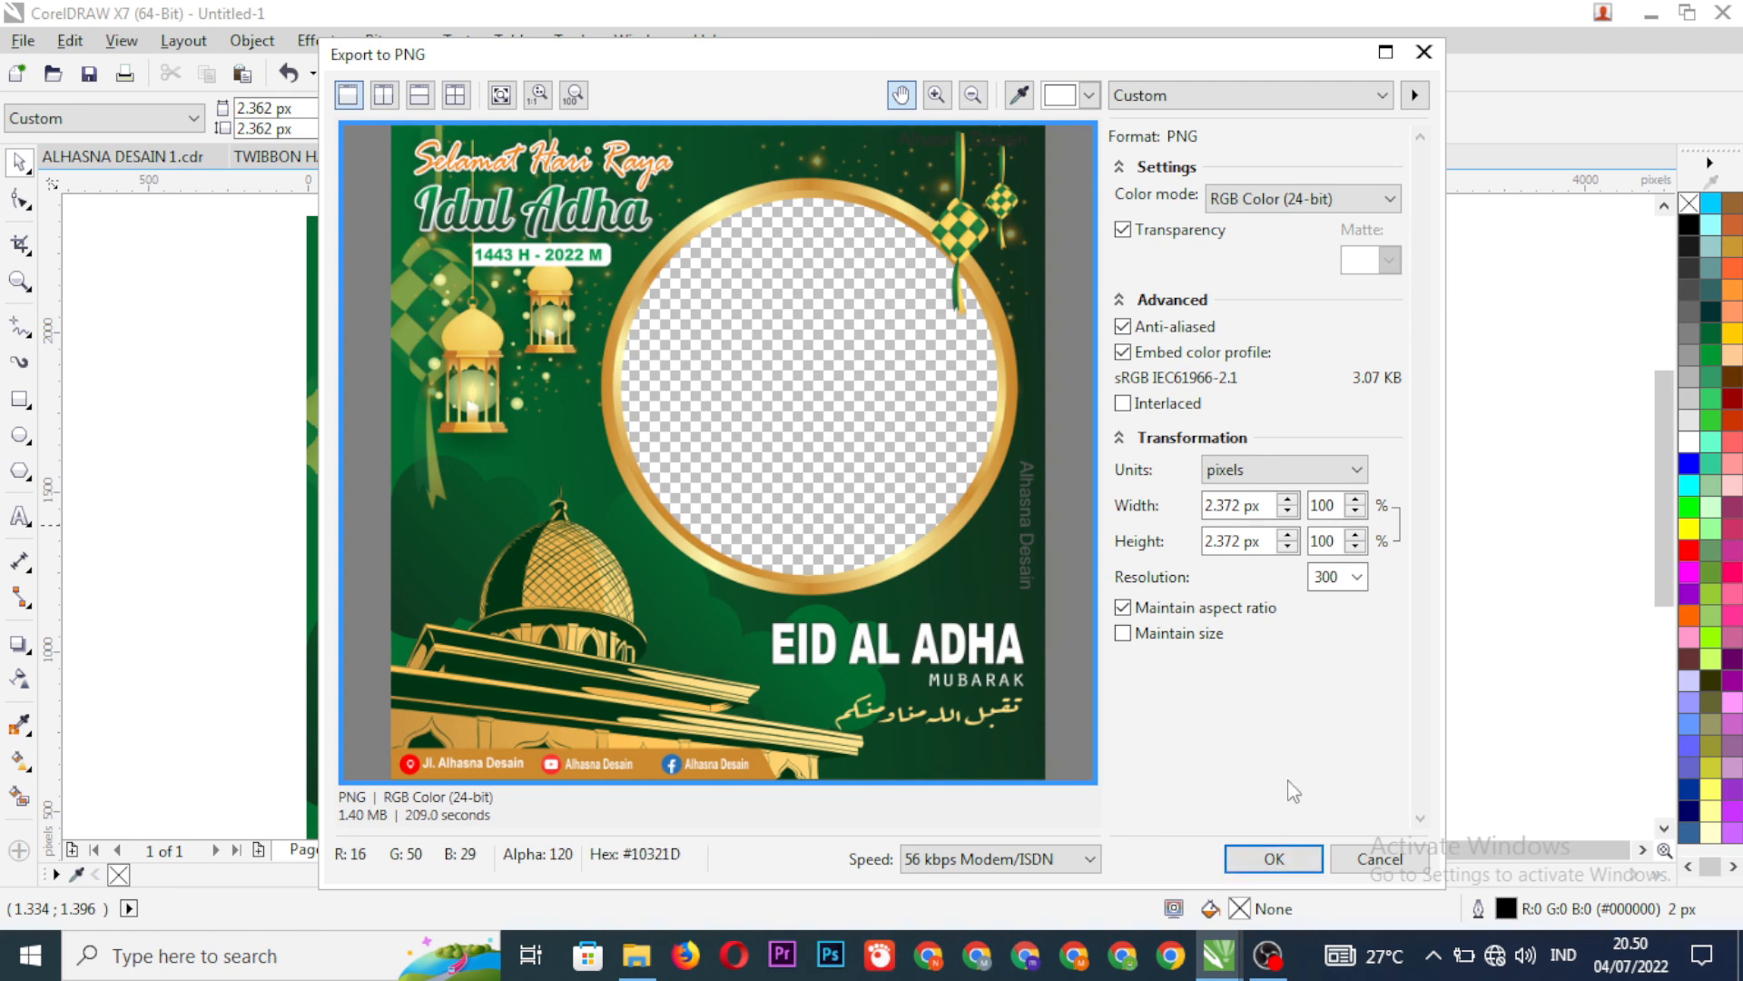
pyautogui.click(1271, 860)
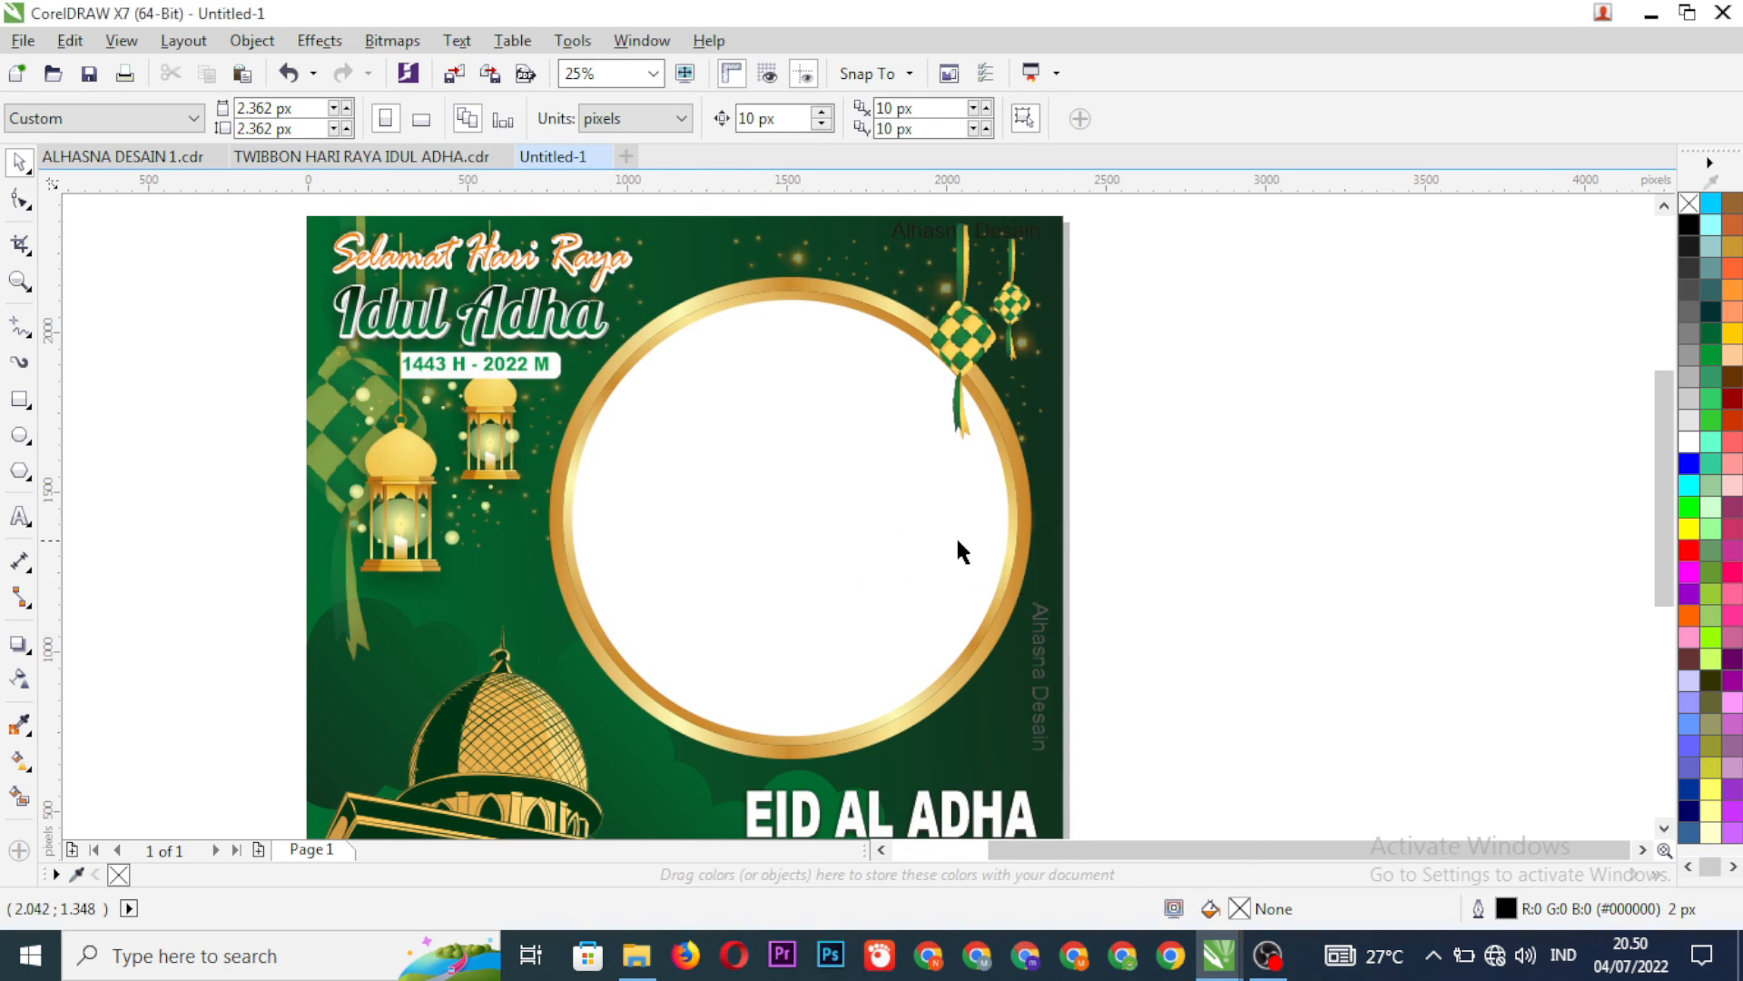
pyautogui.scroll(-3, 955, 545)
pyautogui.scroll(3, 955, 550)
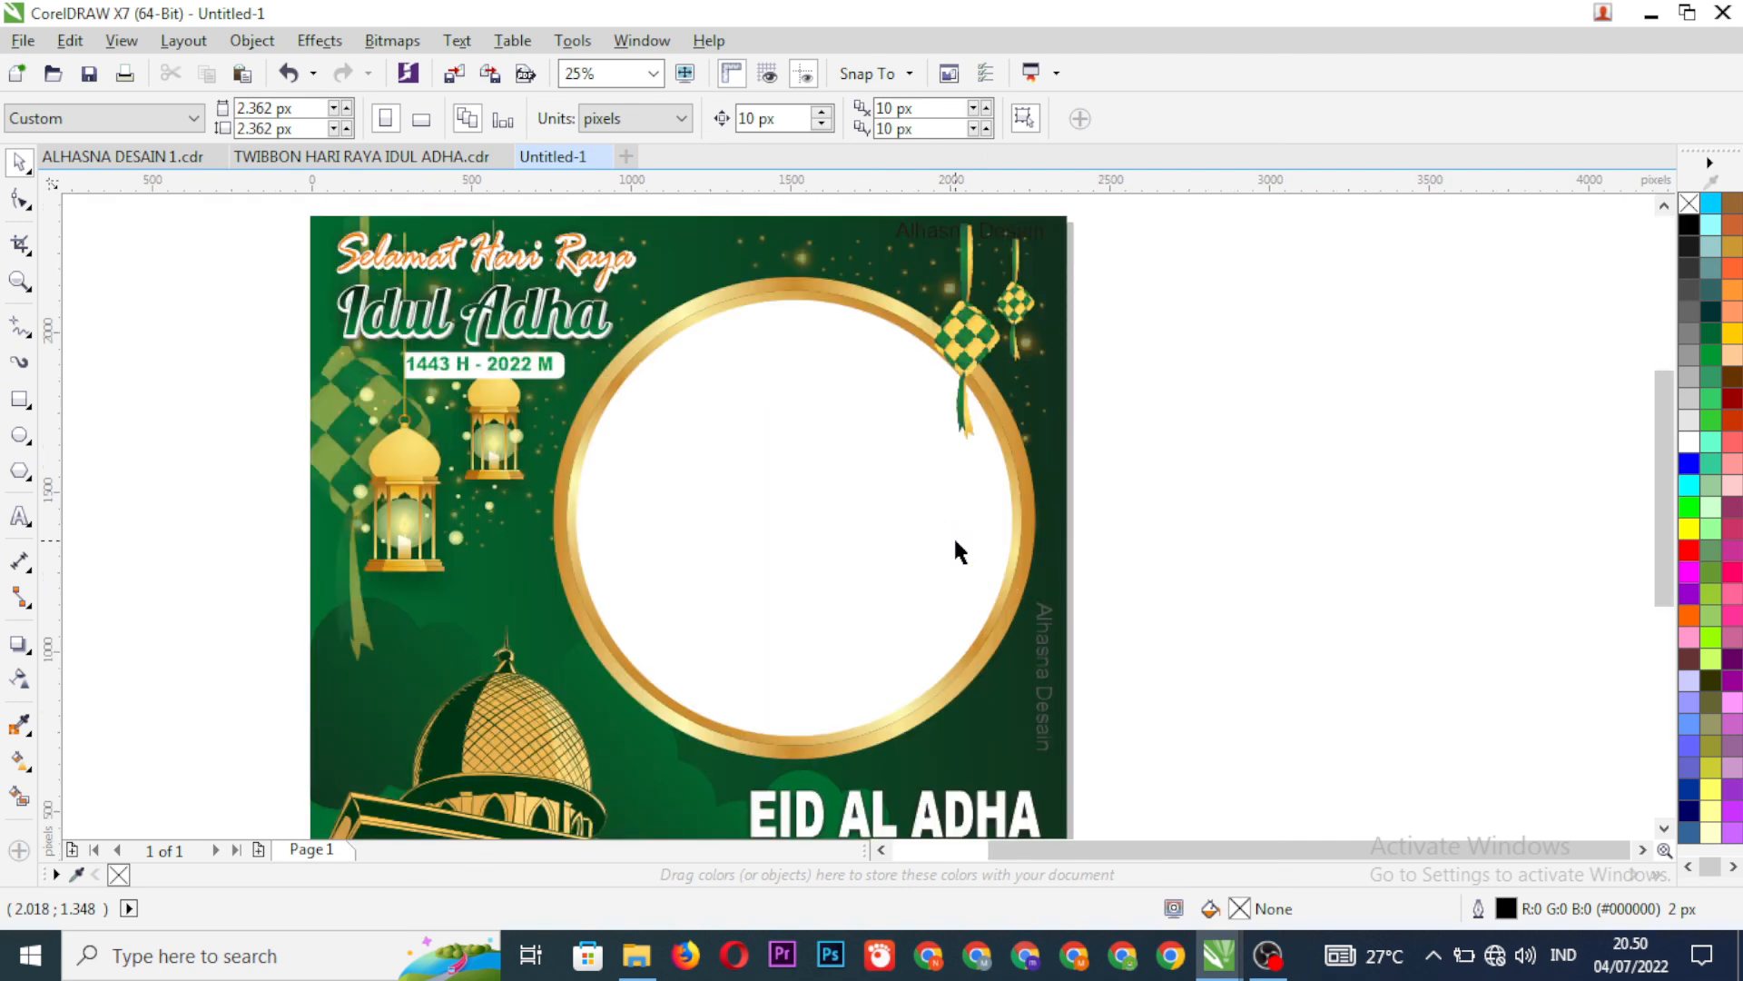